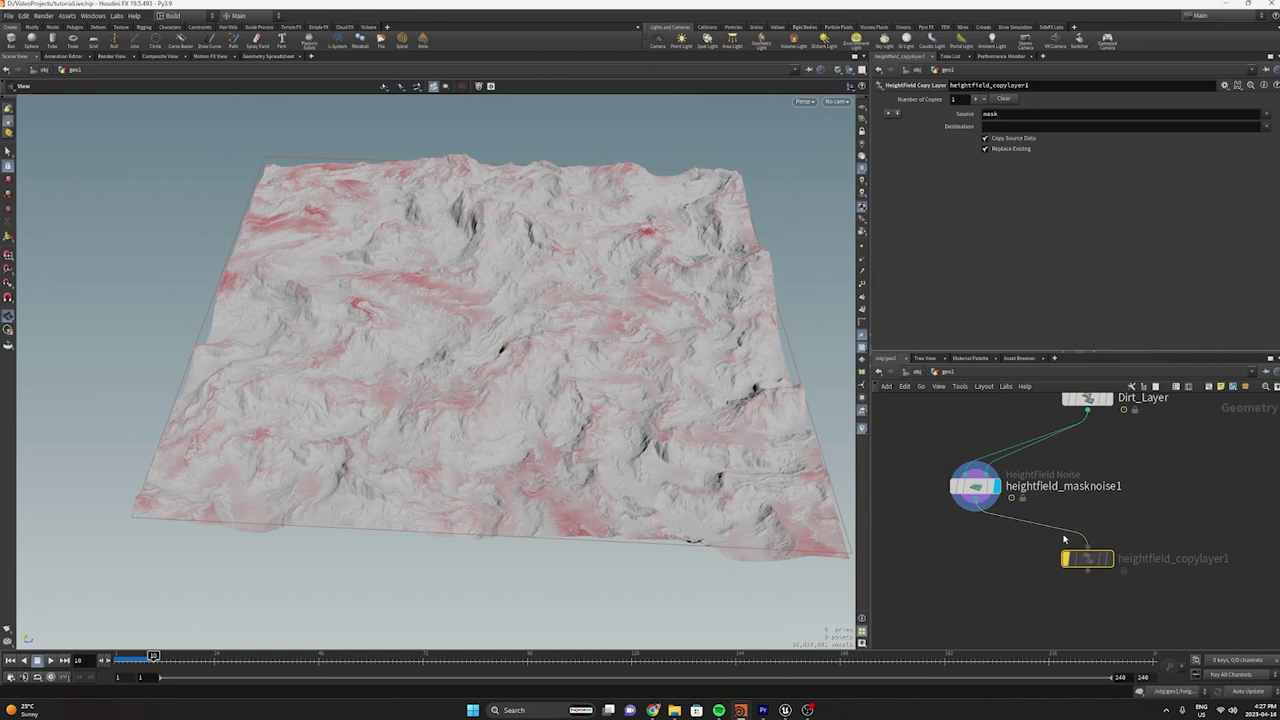
# Display the new HeightField Copy Layer node and set its destination layer to DirtLight
pyautogui.click(1109, 558)
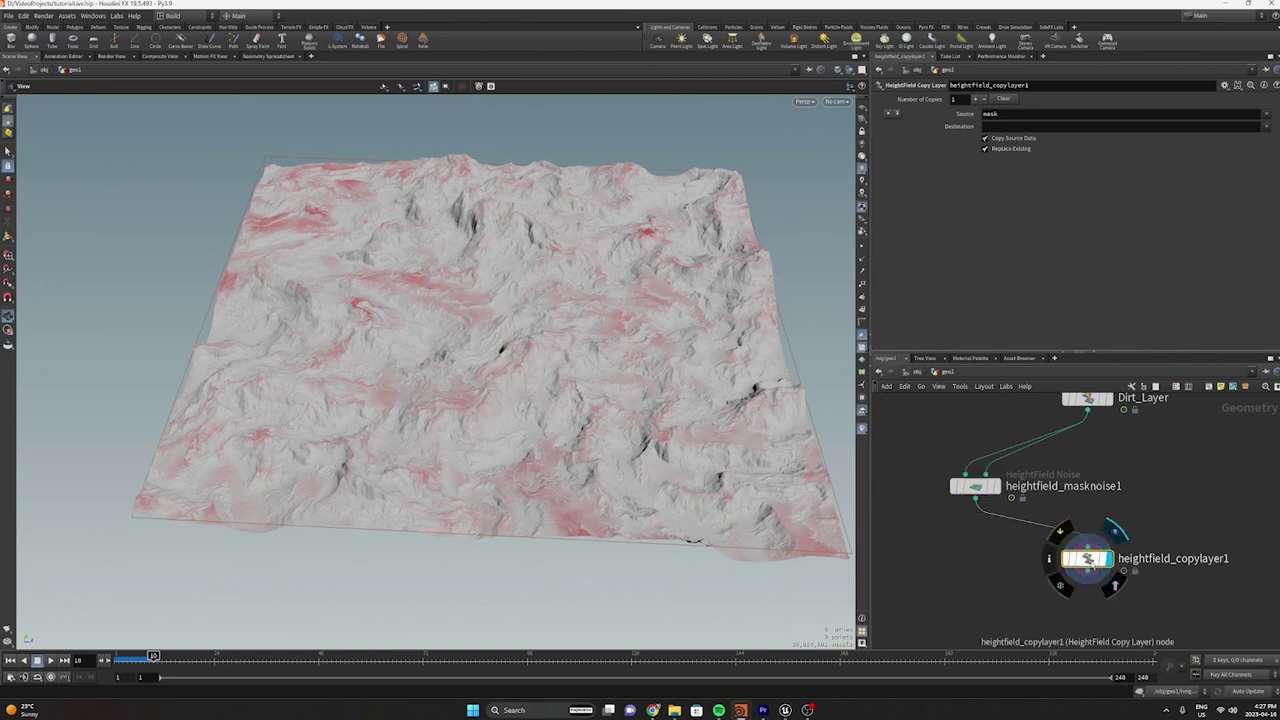
pyautogui.click(1019, 125)
pyautogui.write('B')
pyautogui.write('irt')
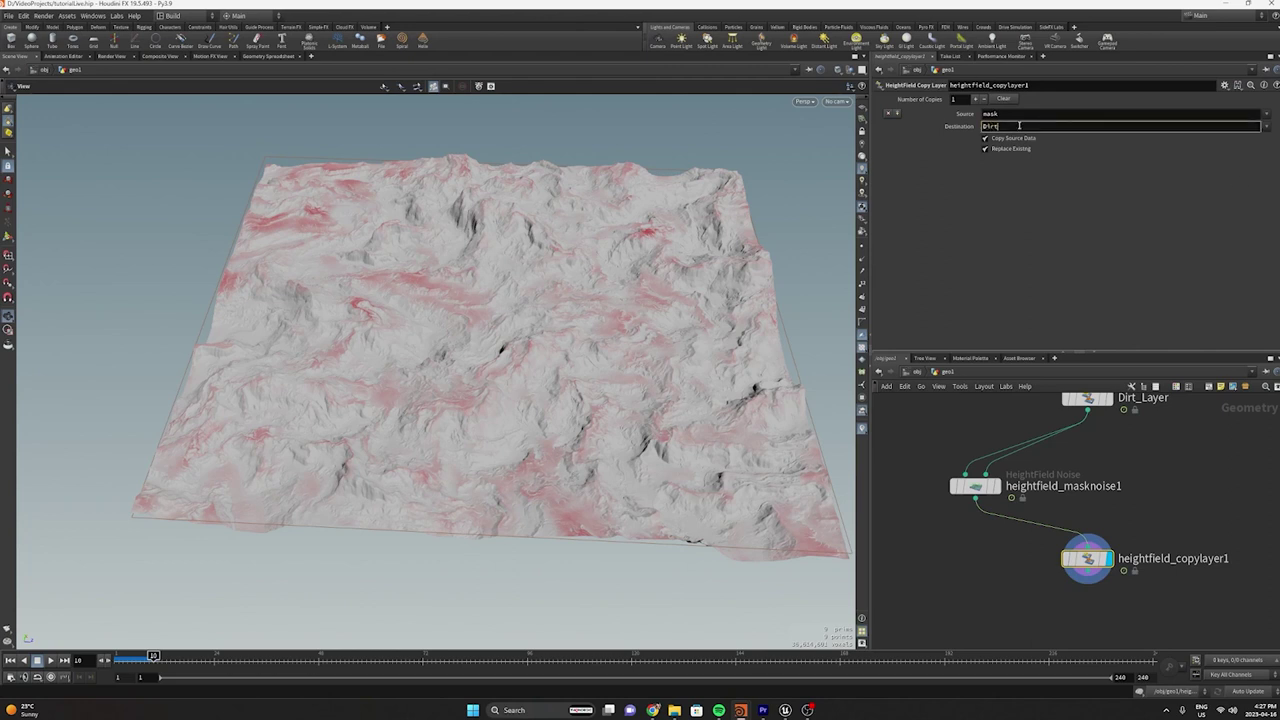
pyautogui.write('Light')
pyautogui.press('Return')
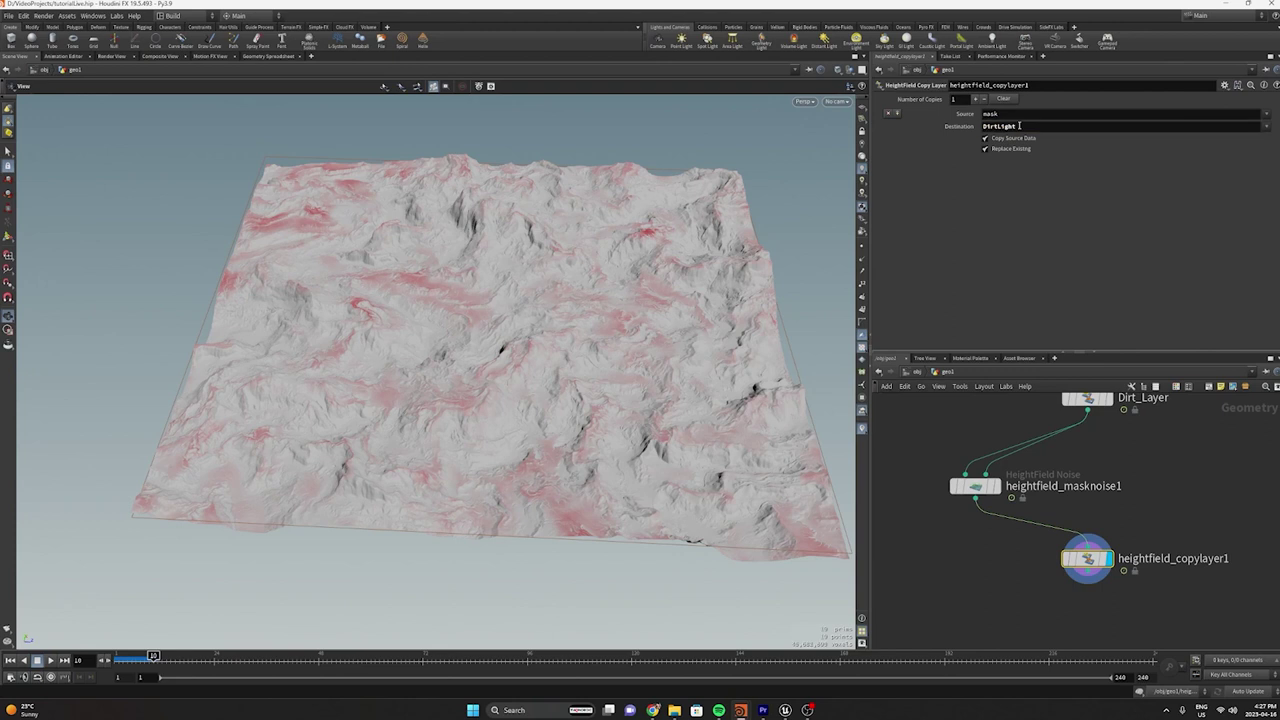
# Rename the displayed copy layer node as DirtLight_layer and save the scene file
pyautogui.doubleClick(1160, 558)
pyautogui.write('DirtLight')
pyautogui.write('_layer')
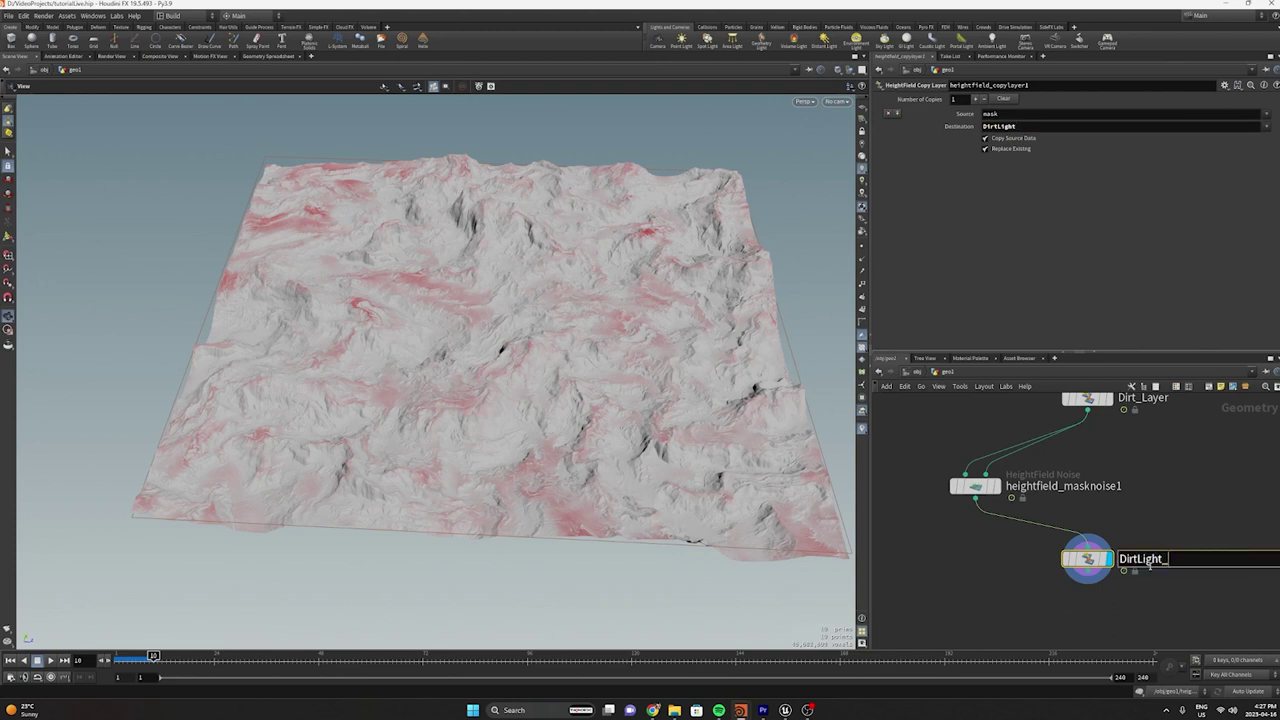
pyautogui.press('Return')
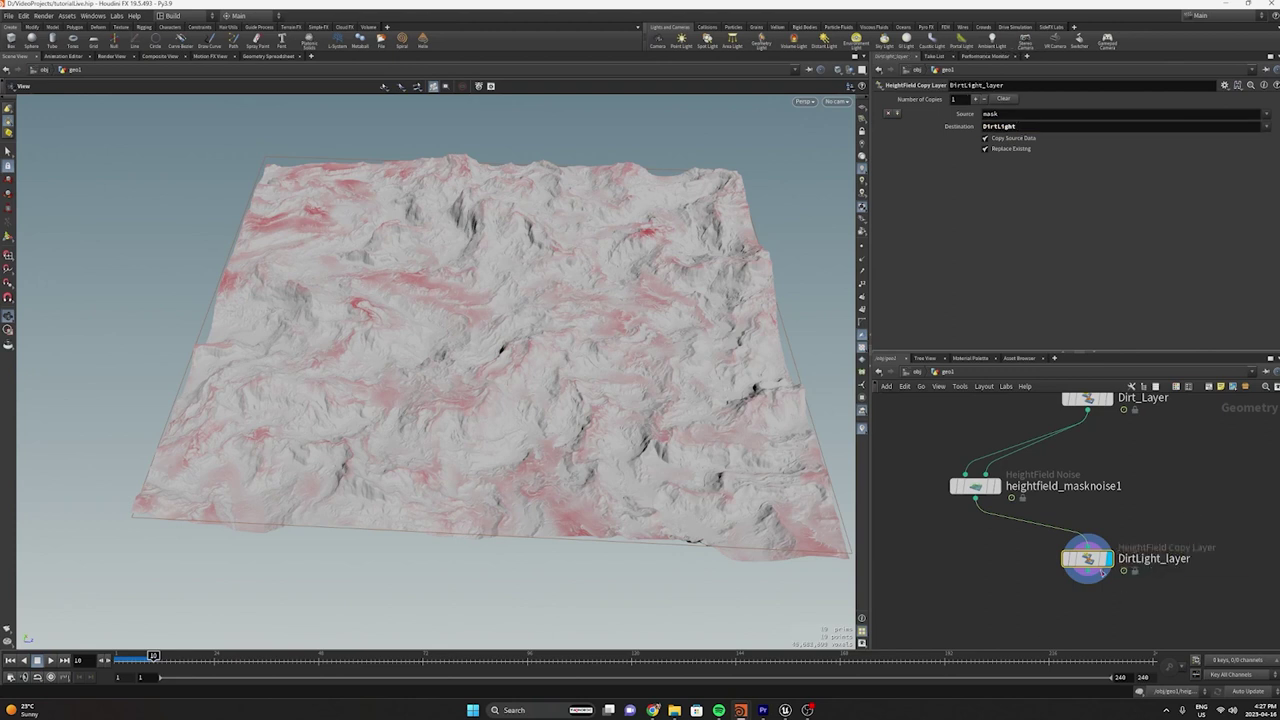
pyautogui.moveTo(1095, 604); pyautogui.dragTo(993, 573, button='middle')
pyautogui.hotkey('ctrl', 's')
pyautogui.middleClick(986, 532)
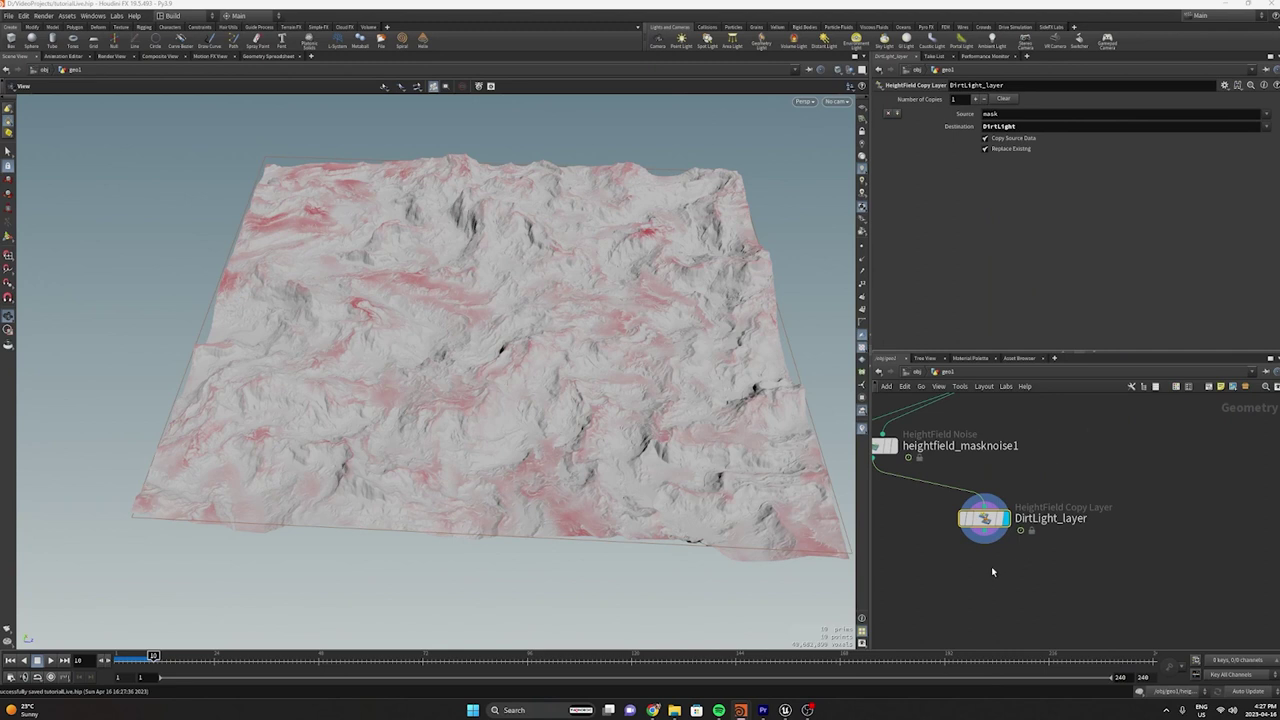
# Add a HeightField Mask by Feature node, wire it after DirtLight_layer, display it and place it below
pyautogui.moveTo(991, 566); pyautogui.dragTo(976, 529, button='middle')
pyautogui.press('Tab')
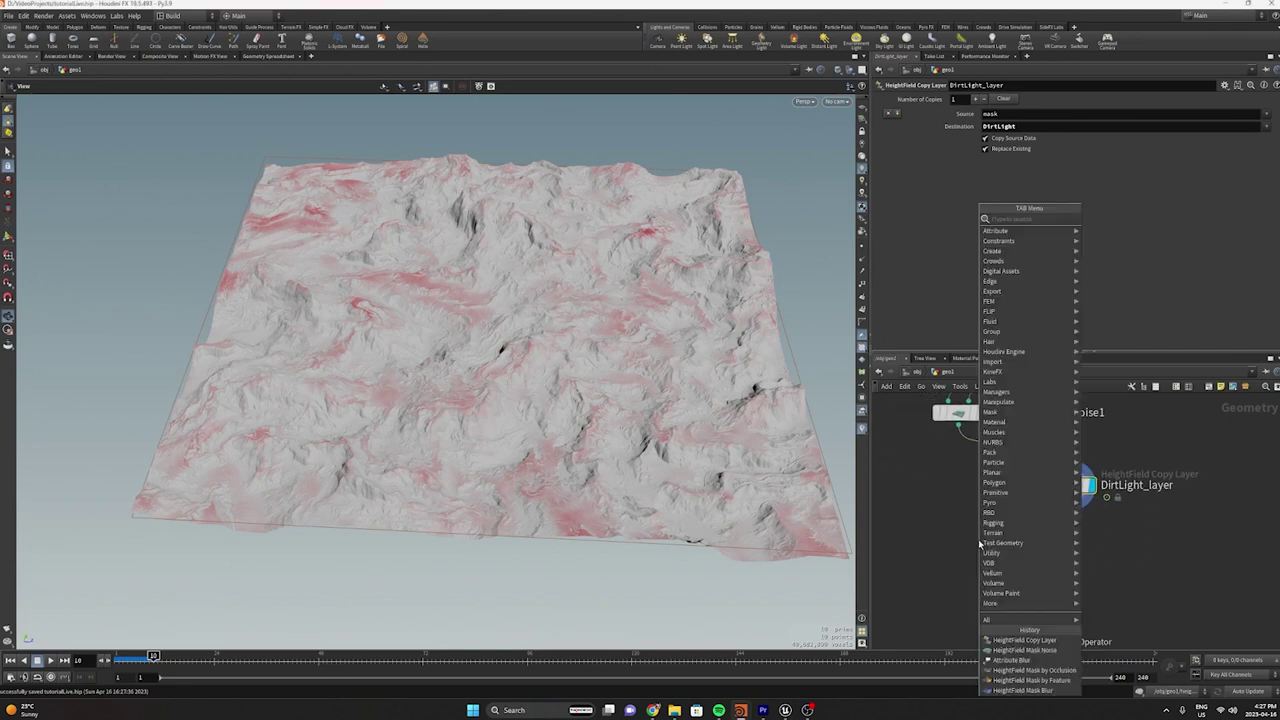
pyautogui.write('hf')
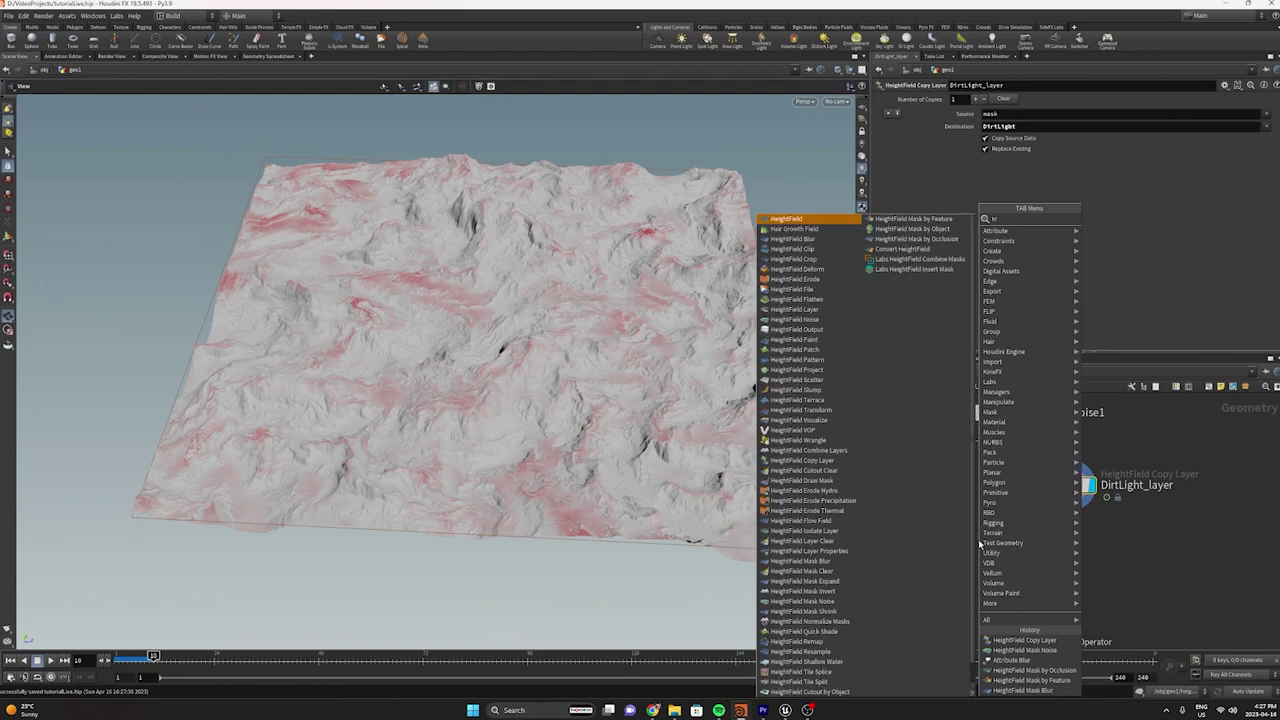
pyautogui.write('maskf')
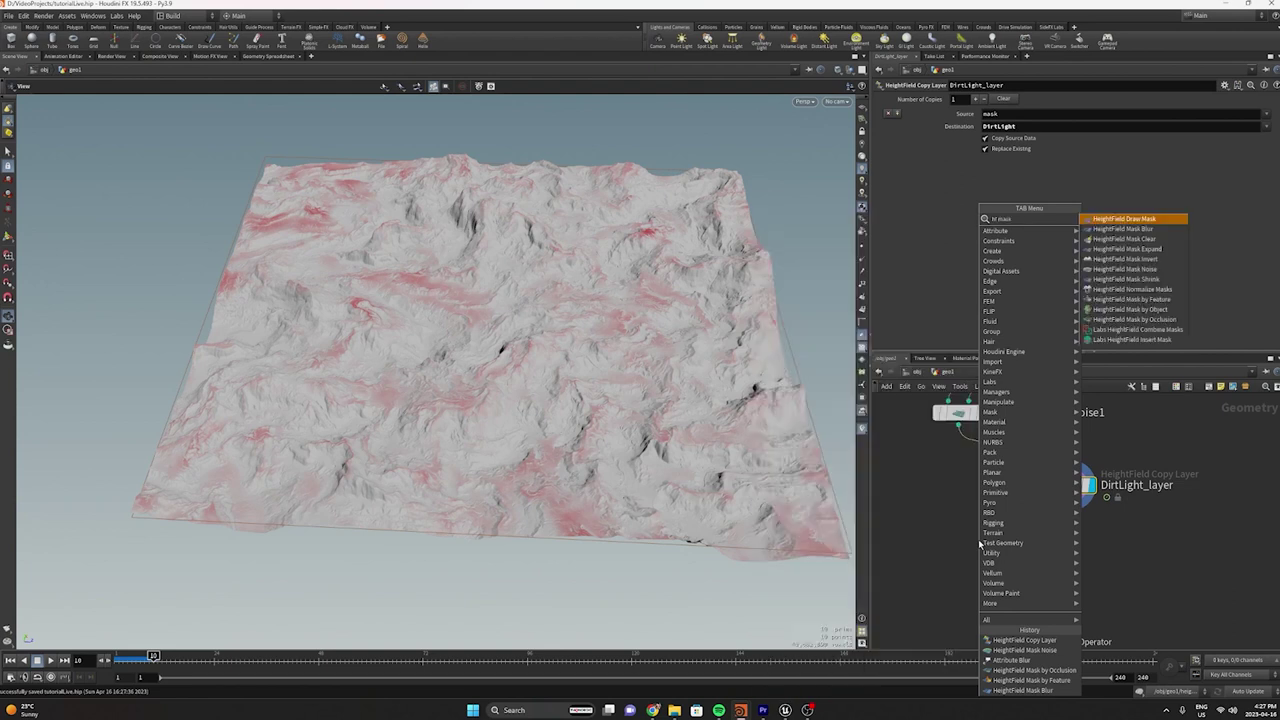
pyautogui.press('Return')
pyautogui.click(980, 543)
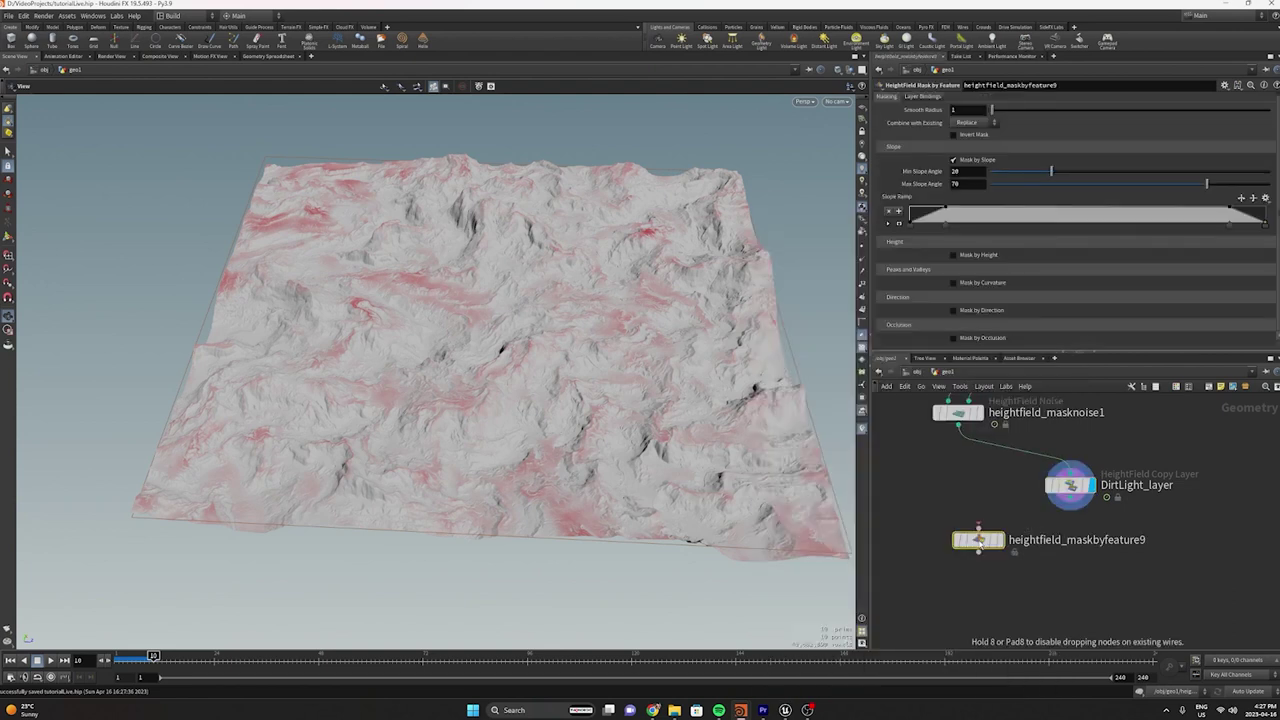
pyautogui.click(978, 527)
pyautogui.click(1070, 498)
pyautogui.moveTo(1014, 561); pyautogui.dragTo(908, 510)
pyautogui.press('r')
pyautogui.moveTo(971, 541); pyautogui.dragTo(947, 560)
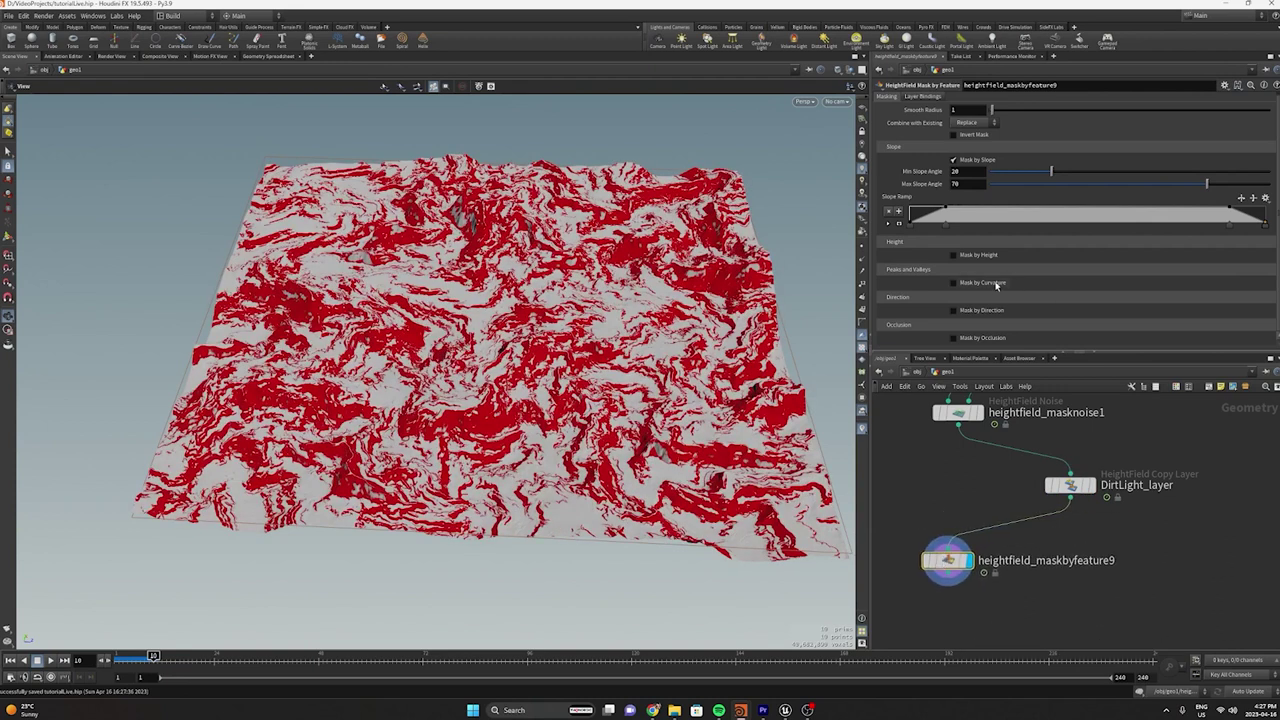
# Mask the terrain by curvature instead of slope, with a computed range, max curvature 0.197 and smooth radius 3.2
pyautogui.click(980, 285)
pyautogui.click(990, 295)
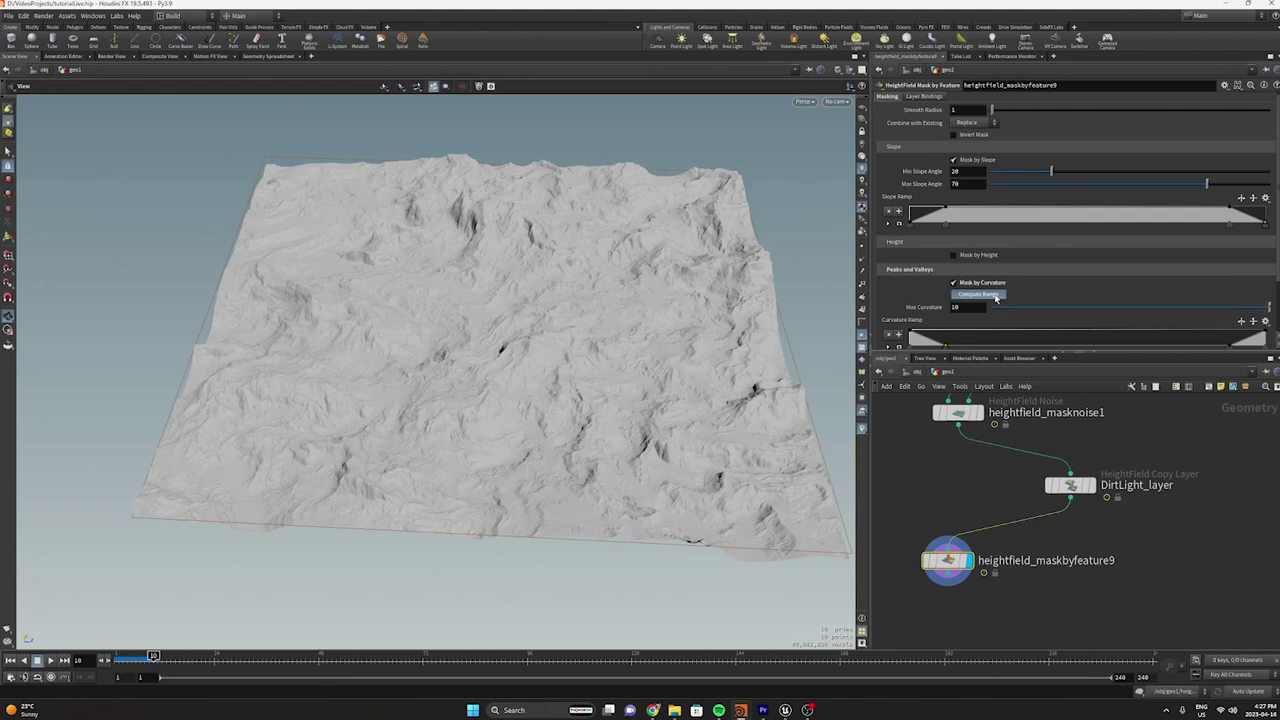
pyautogui.moveTo(1045, 307); pyautogui.dragTo(997, 313)
pyautogui.moveTo(993, 110)
pyautogui.mouseDown()
pyautogui.moveTo(1047, 111)
pyautogui.moveTo(990, 119)
pyautogui.moveTo(997, 111)
pyautogui.mouseUp()
pyautogui.scroll(5, 766, 369)
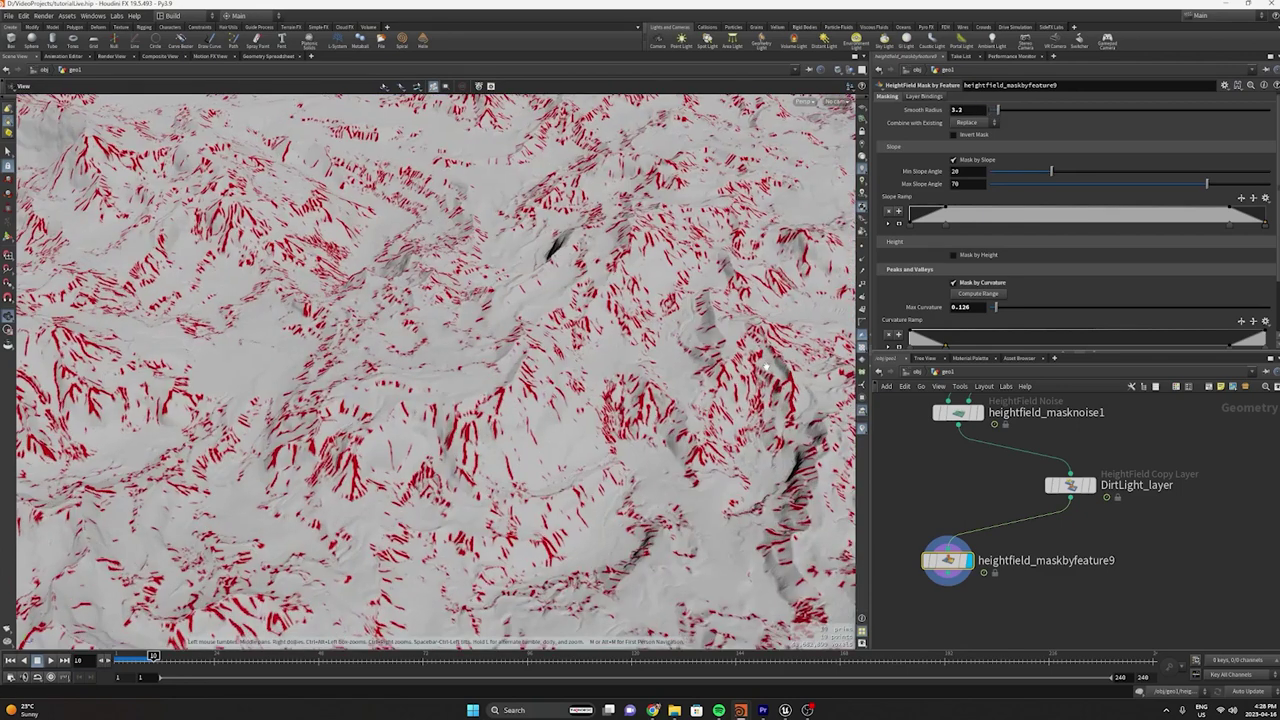
pyautogui.scroll(-3, 1015, 306)
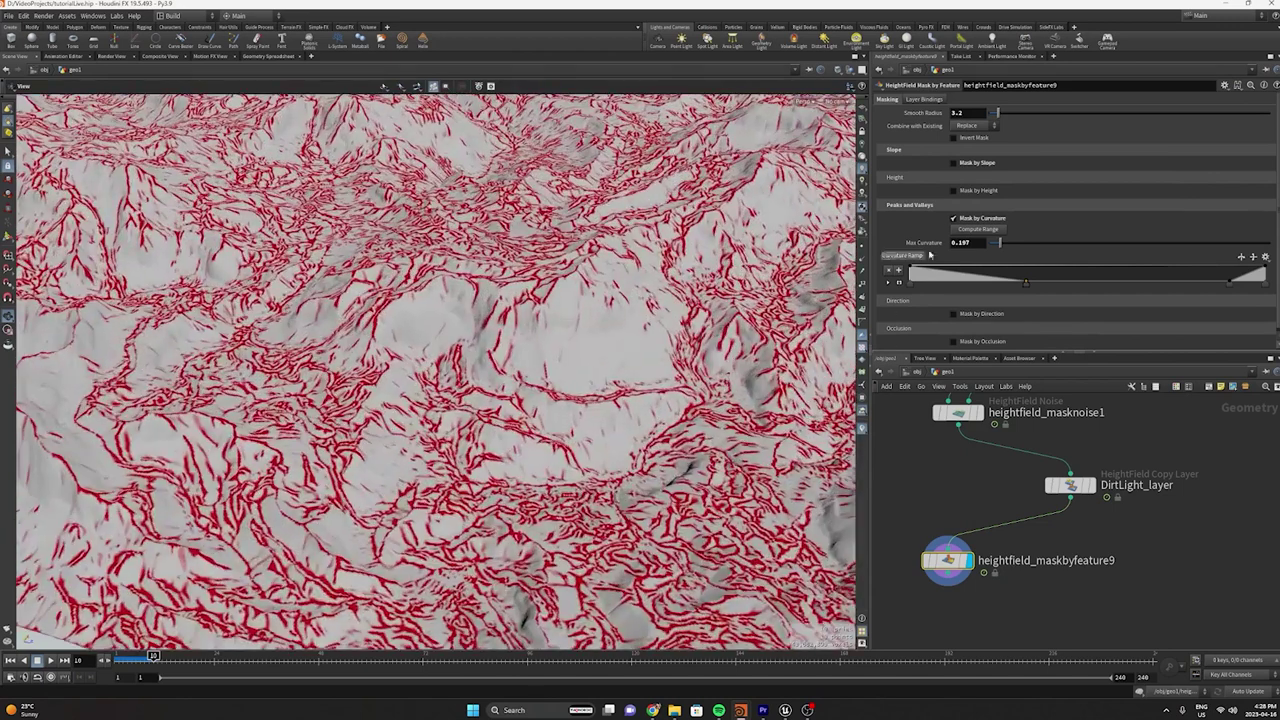
# Widen the low end of the curvature ramp by shifting its first two points inward, and set the smooth radius to 9.5
pyautogui.moveTo(1025, 282); pyautogui.dragTo(1057, 287)
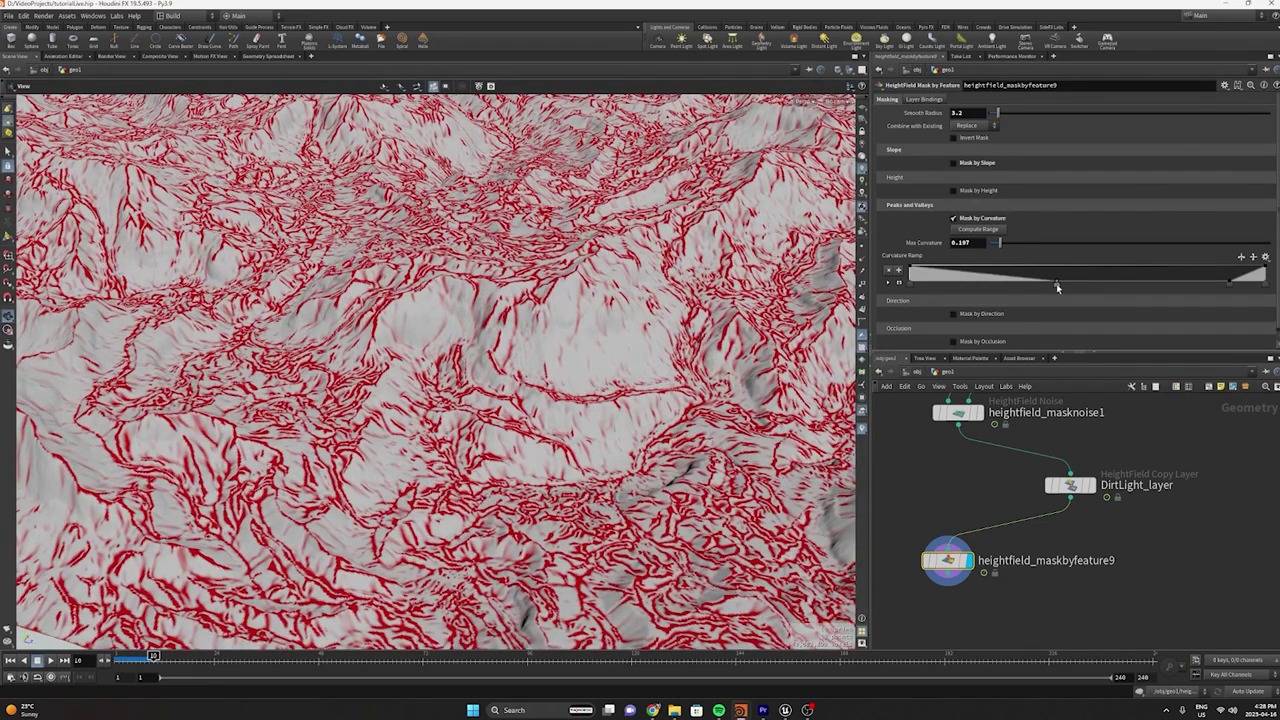
pyautogui.moveTo(910, 270); pyautogui.dragTo(985, 271)
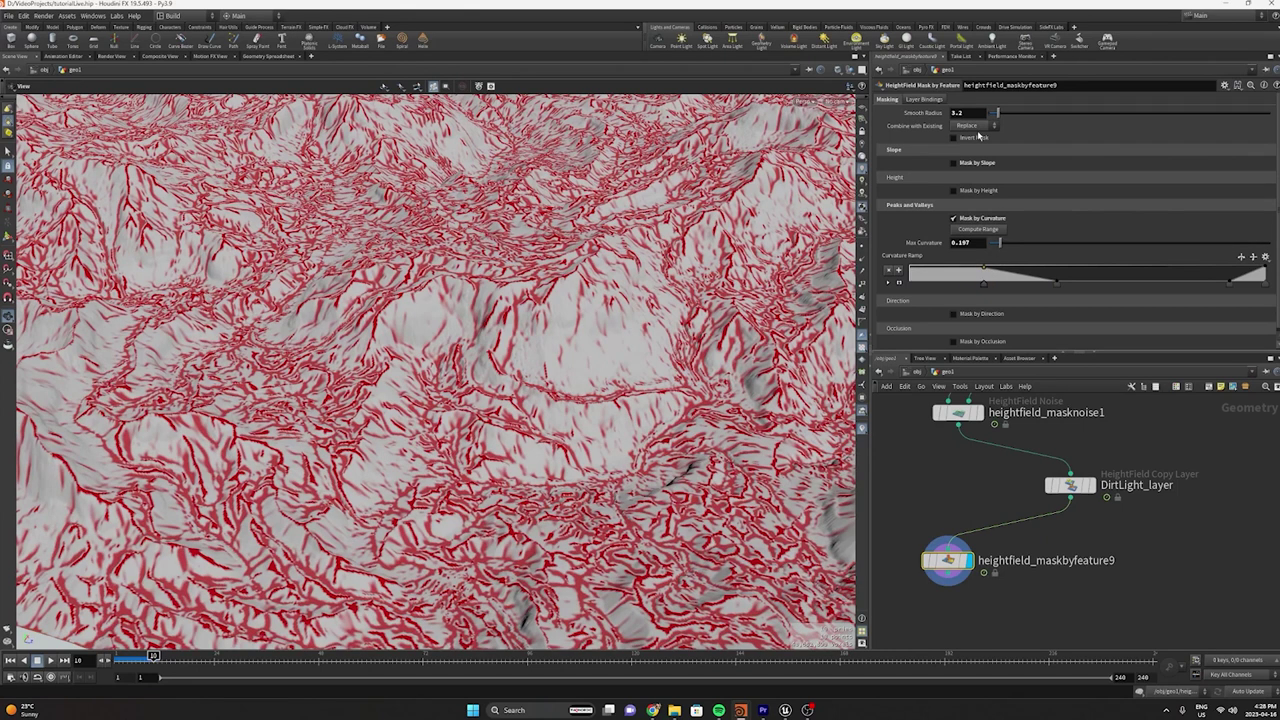
pyautogui.moveTo(997, 113); pyautogui.dragTo(1016, 115)
pyautogui.scroll(-5, 690, 262)
pyautogui.moveTo(690, 262); pyautogui.dragTo(650, 235)
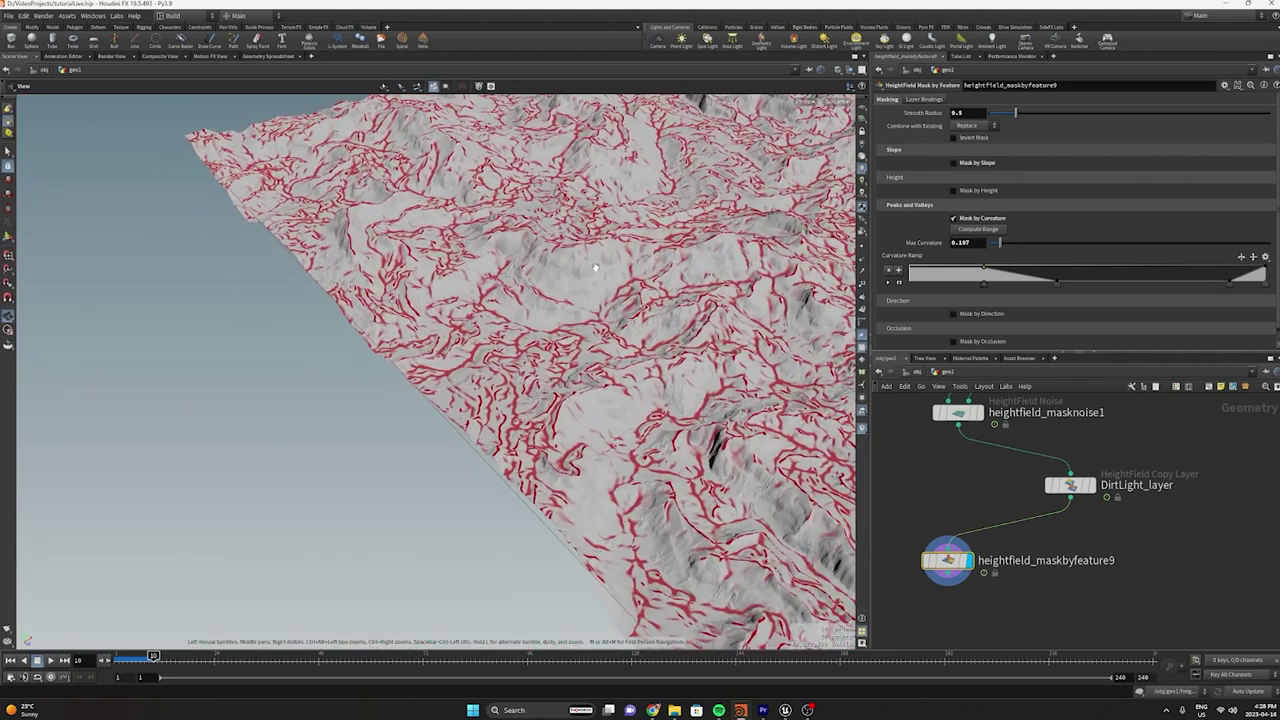
pyautogui.moveTo(650, 235); pyautogui.dragTo(603, 262, button='middle')
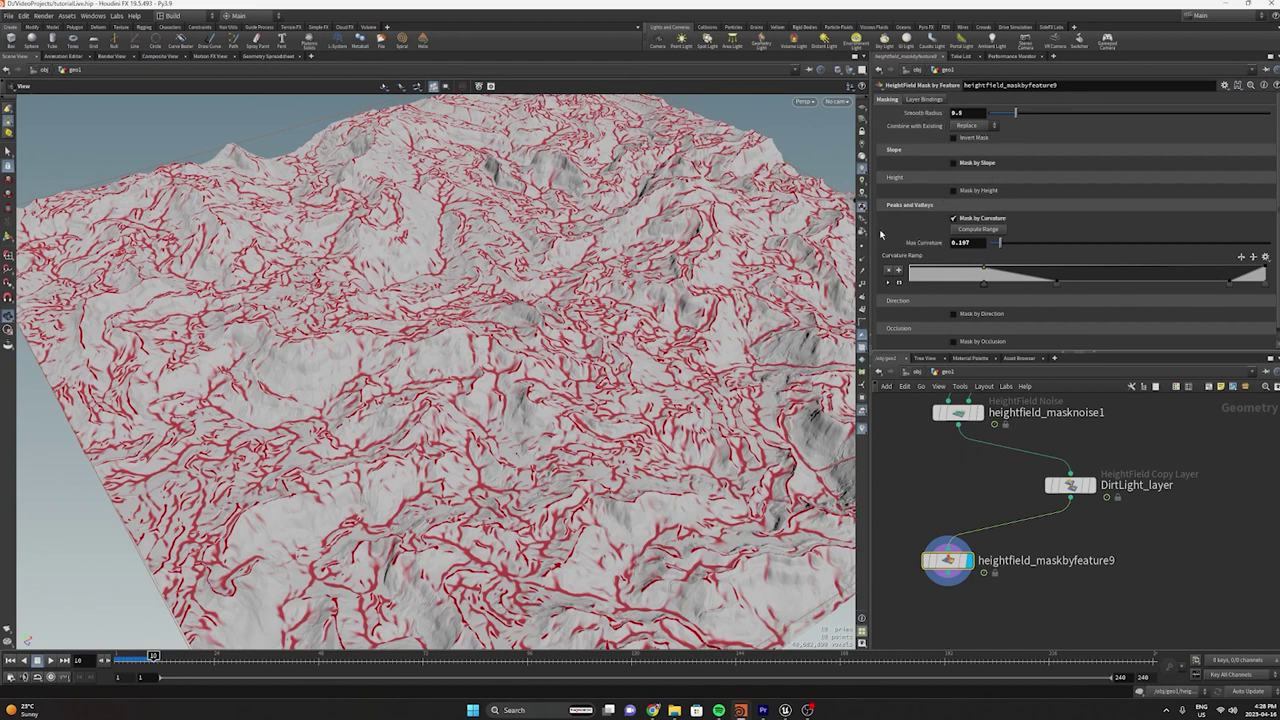
pyautogui.click(967, 241)
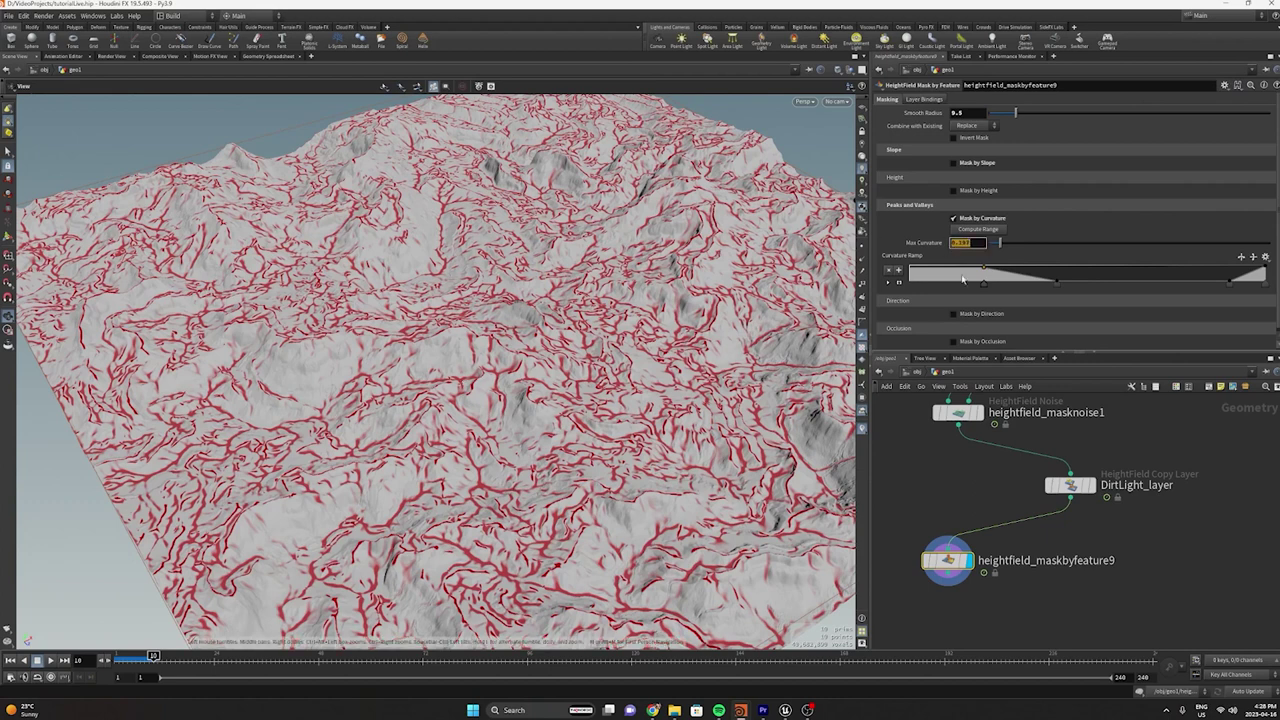
pyautogui.moveTo(661, 346); pyautogui.dragTo(725, 400)
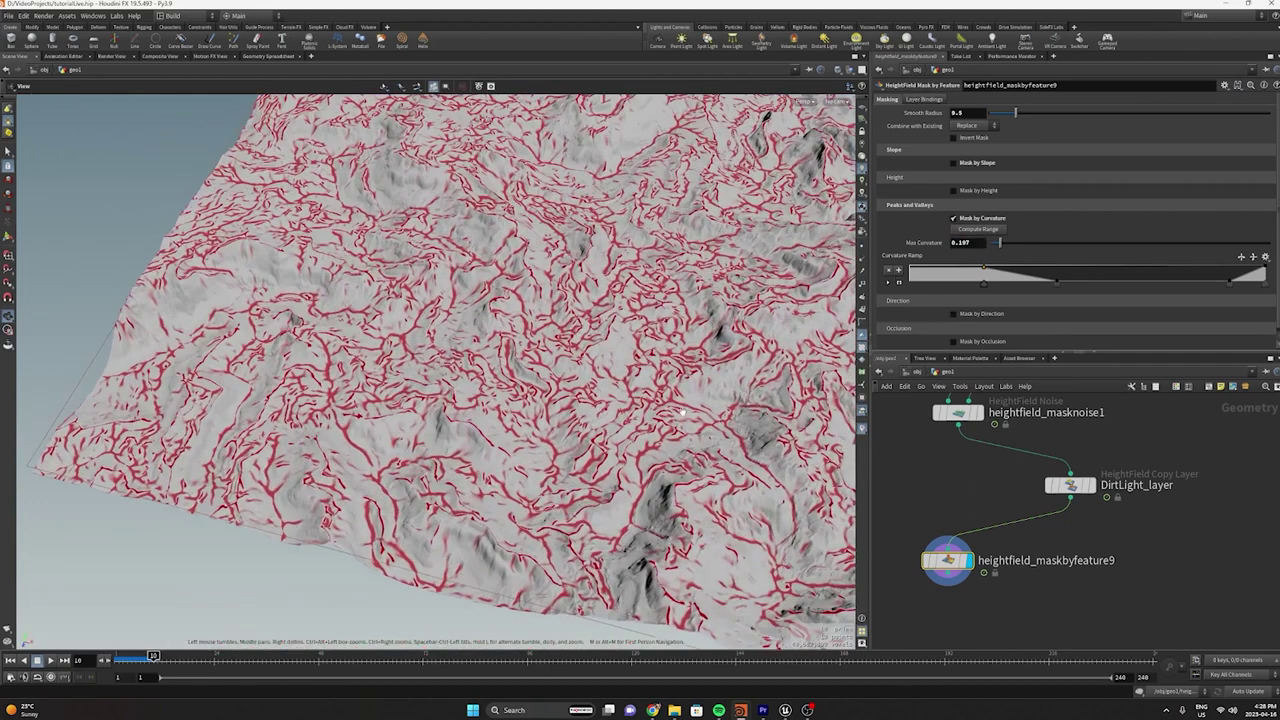
pyautogui.scroll(2, 725, 400)
# Add a HeightField Copy Layer node wired after heightfield_maskbyfeature9 and place it beneath that node
pyautogui.press('Tab')
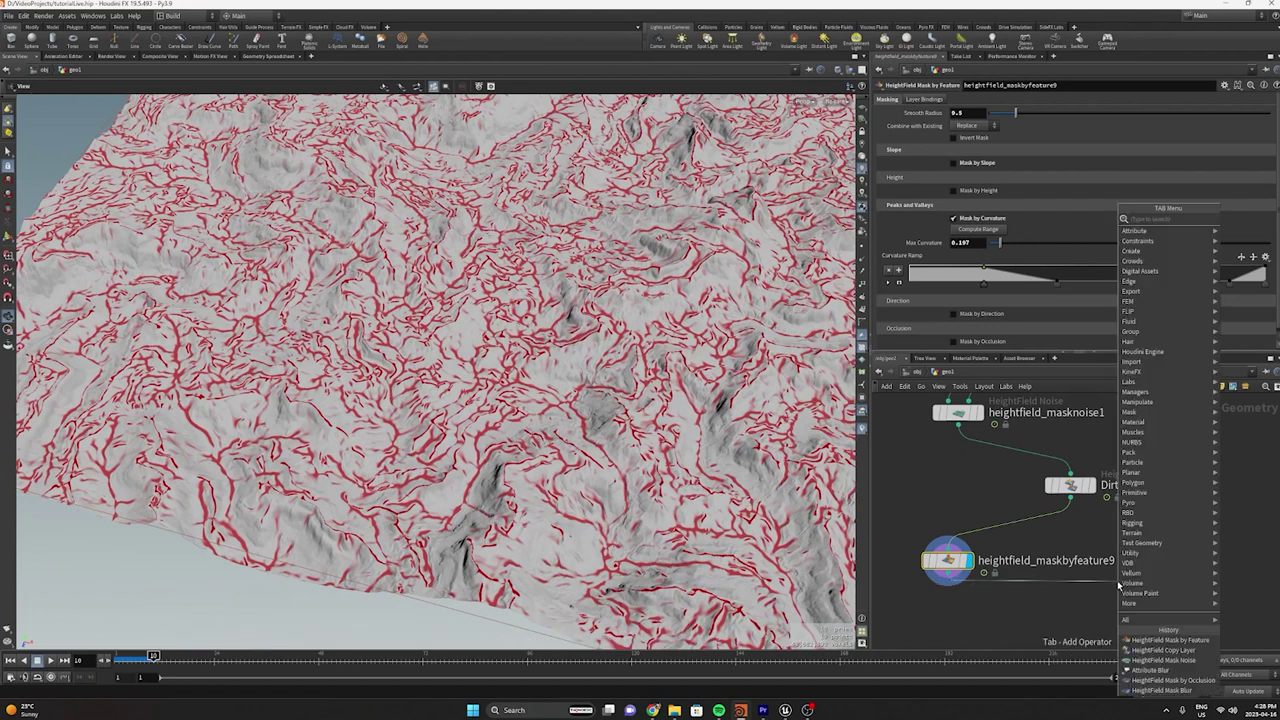
pyautogui.write('hf co')
pyautogui.press('Down')
pyautogui.press('Down')
pyautogui.press('Return')
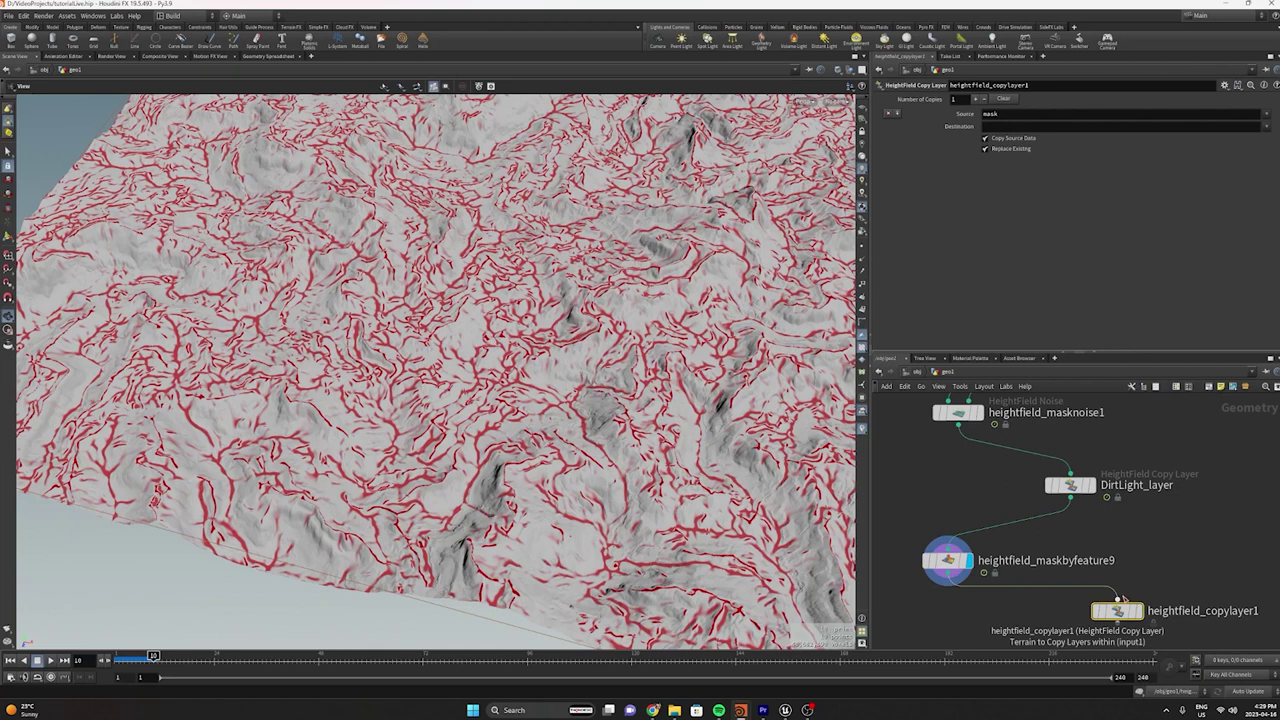
pyautogui.moveTo(1125, 610); pyautogui.dragTo(1078, 621)
# Set the new copy layer node's destination layer to Rocks
pyautogui.click(1008, 128)
pyautogui.write('Rocks')
pyautogui.hotkey('ctrl', 'a')
pyautogui.press('Return')
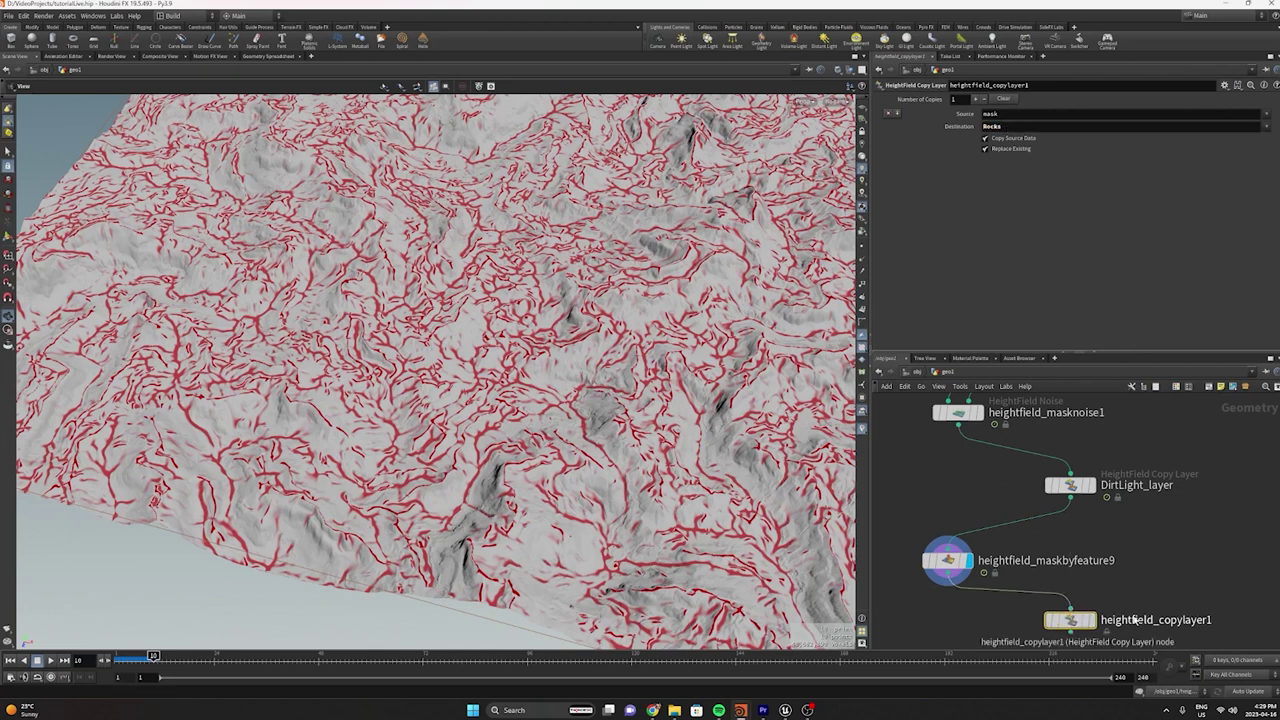
# Rename the copy layer node as Rocks_layer, display it and align it directly below heightfield_maskbyfeature9
pyautogui.doubleClick(1140, 620)
pyautogui.write('Rocks_')
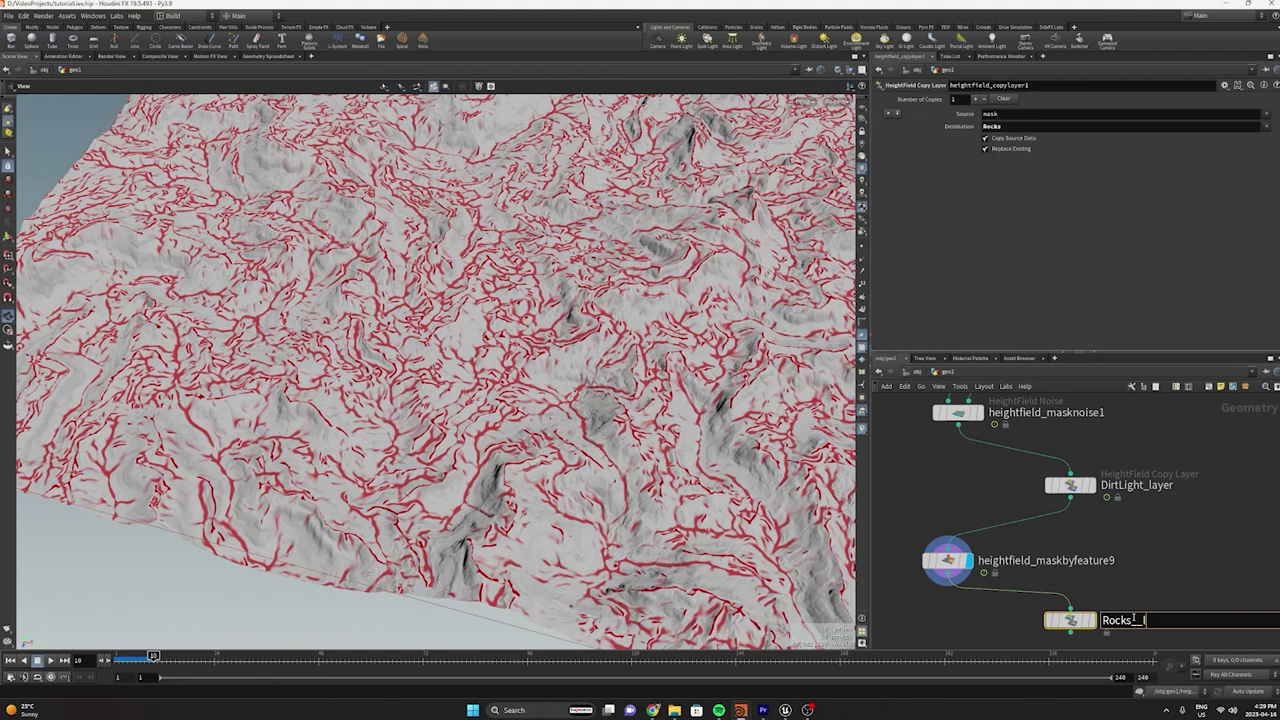
pyautogui.write('layer')
pyautogui.press('Return')
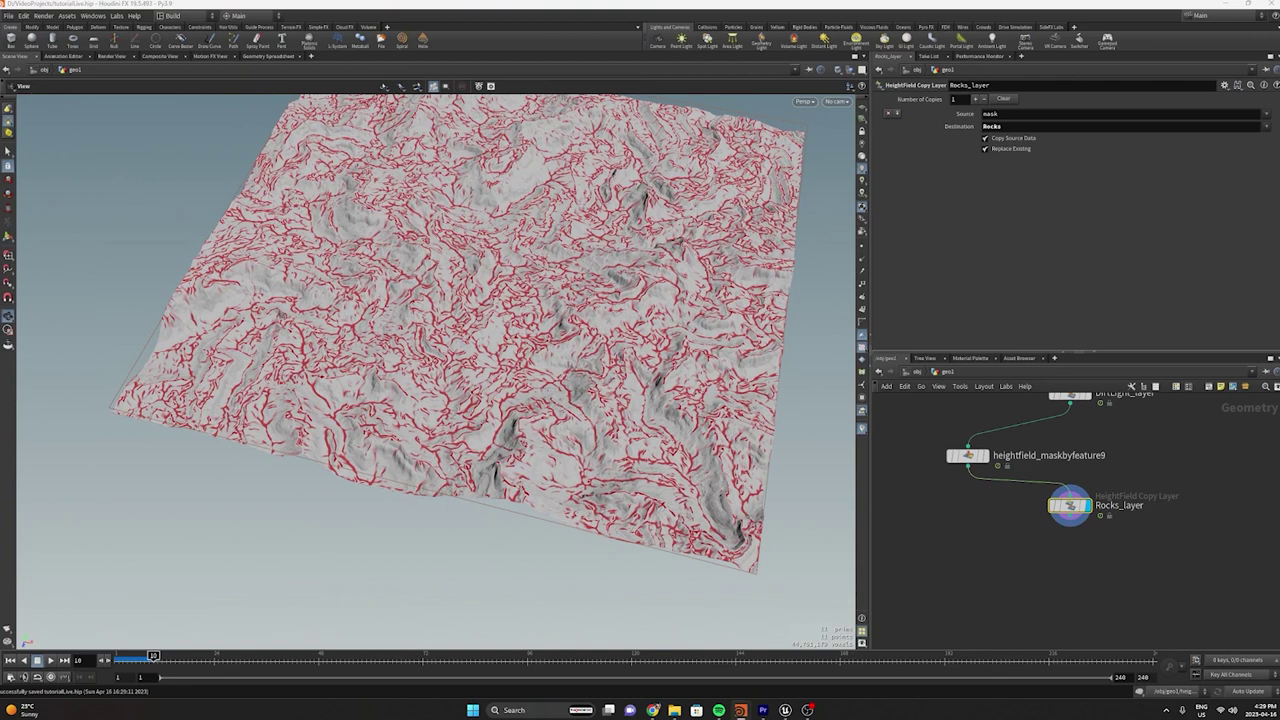
pyautogui.moveTo(1081, 526); pyautogui.dragTo(979, 536)
# Add and display an unreal_material Attribute Create node after Rocks_layer, and select its placeholder shader path
pyautogui.click(970, 530)
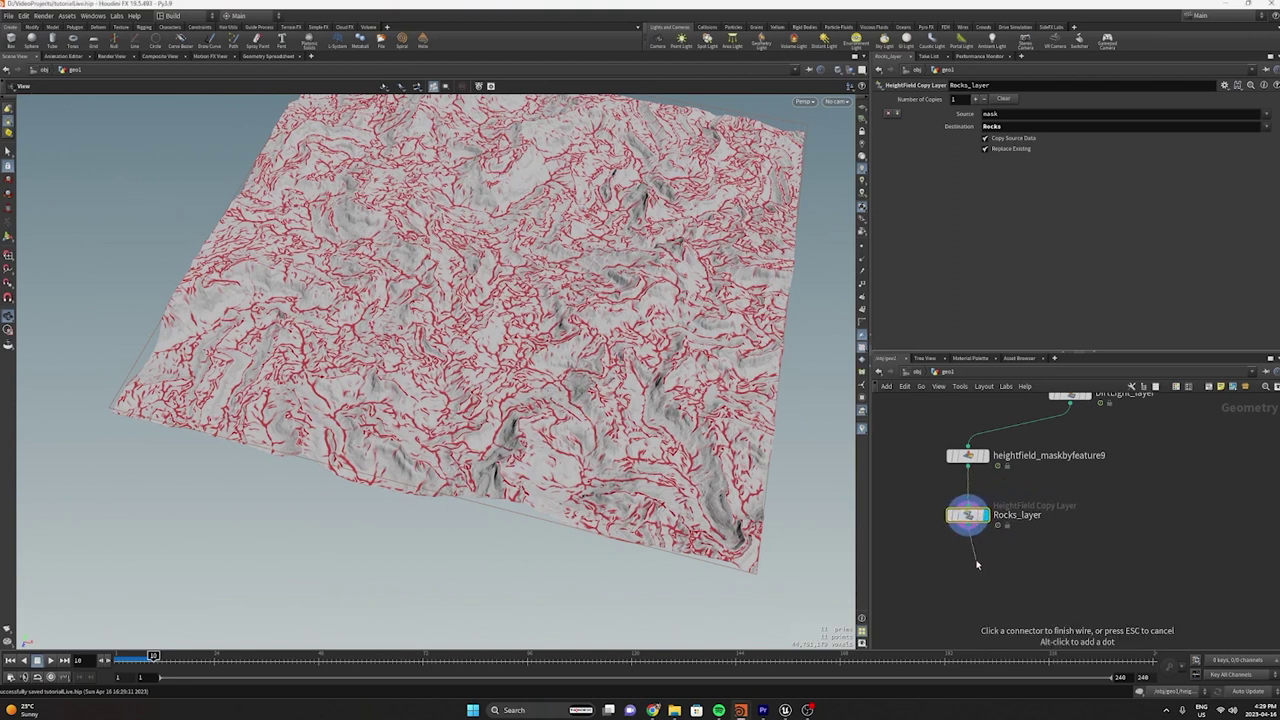
pyautogui.click(977, 565)
pyautogui.write('unre')
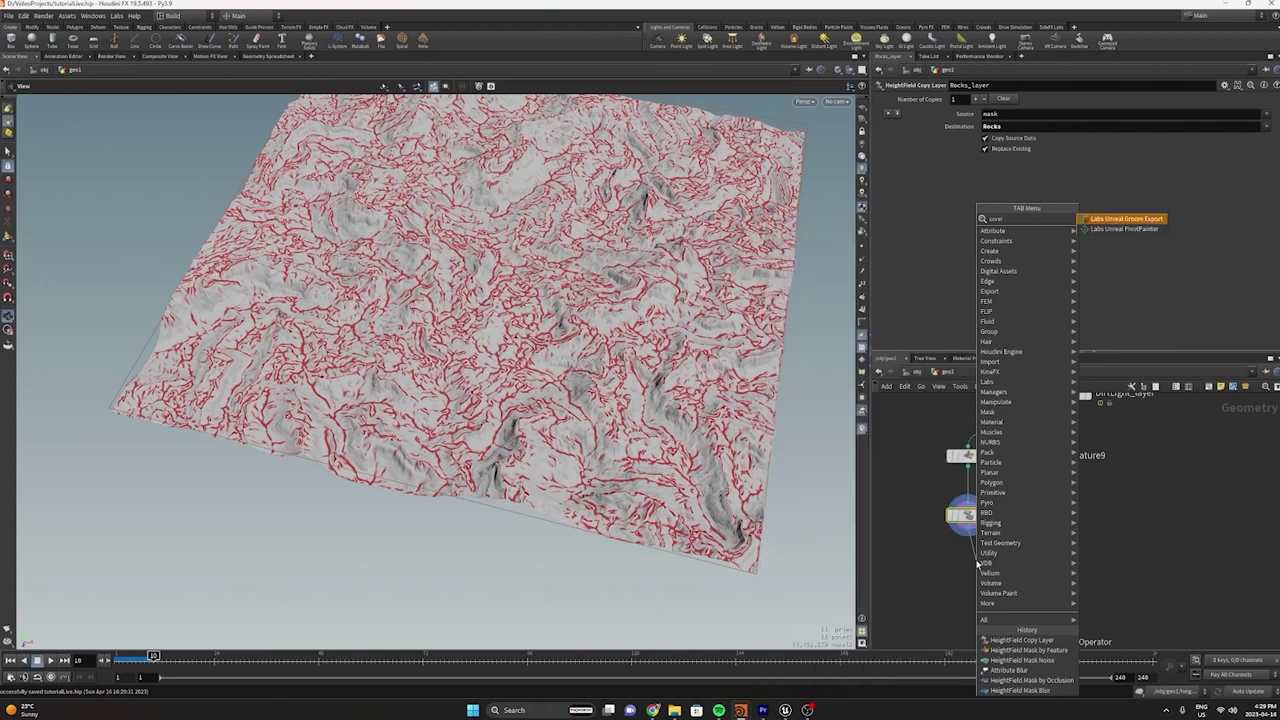
pyautogui.press('BackSpace')
pyautogui.press('Return')
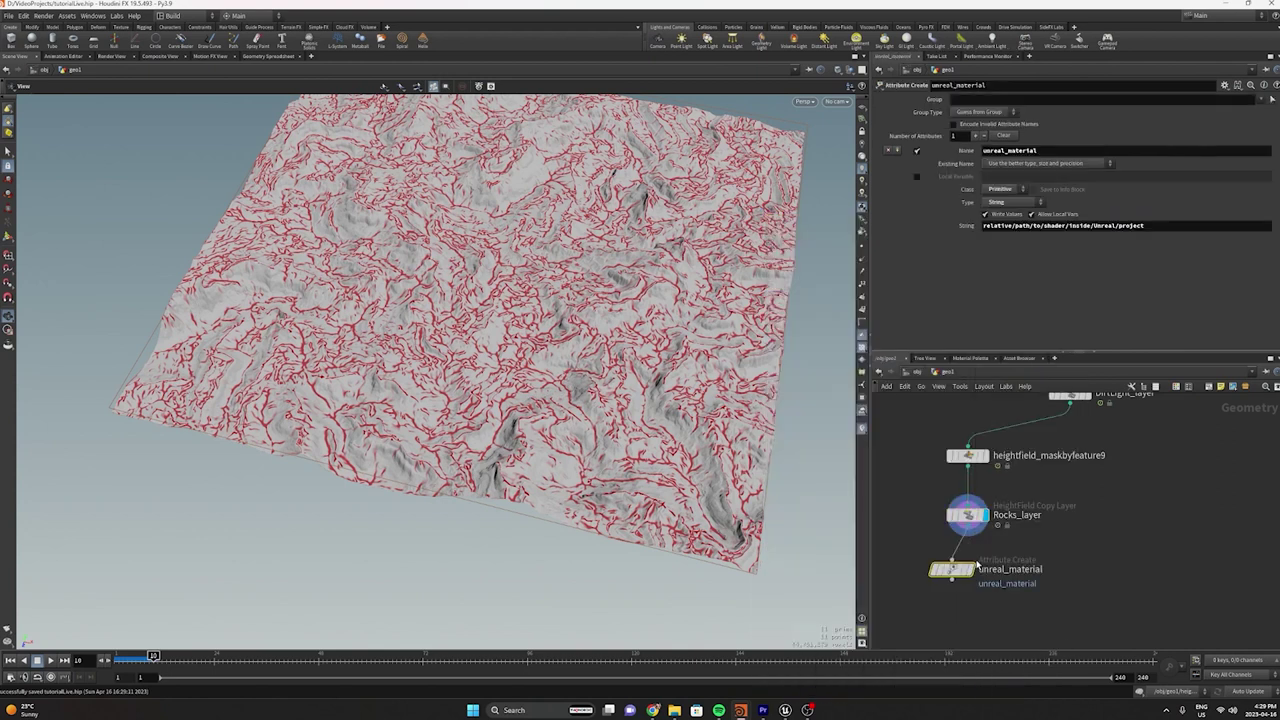
pyautogui.moveTo(1033, 602); pyautogui.dragTo(962, 571)
pyautogui.press('r')
pyautogui.moveTo(1152, 227); pyautogui.dragTo(977, 239)
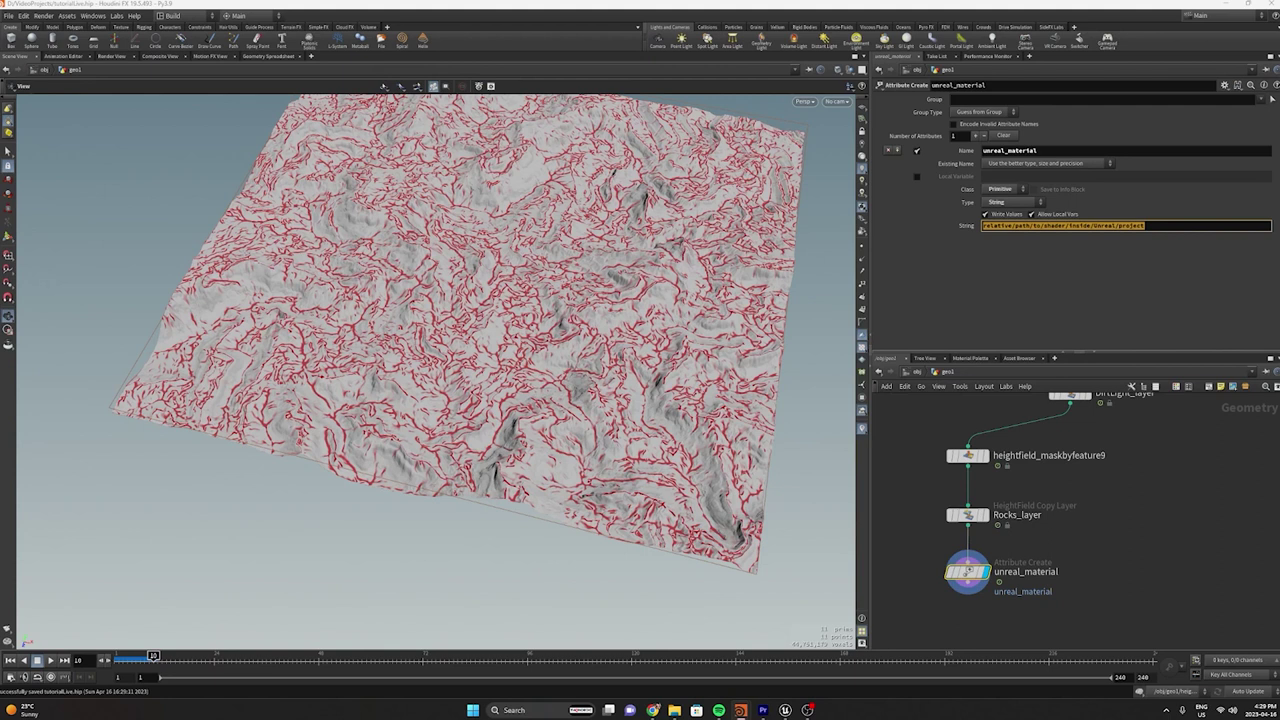
# Switch to Unreal Editor, open Northwood/Materials/Instances/Other and copy the reference of the MI_Landscape_02a material instance
pyautogui.hotkey('alt', 'Tab')
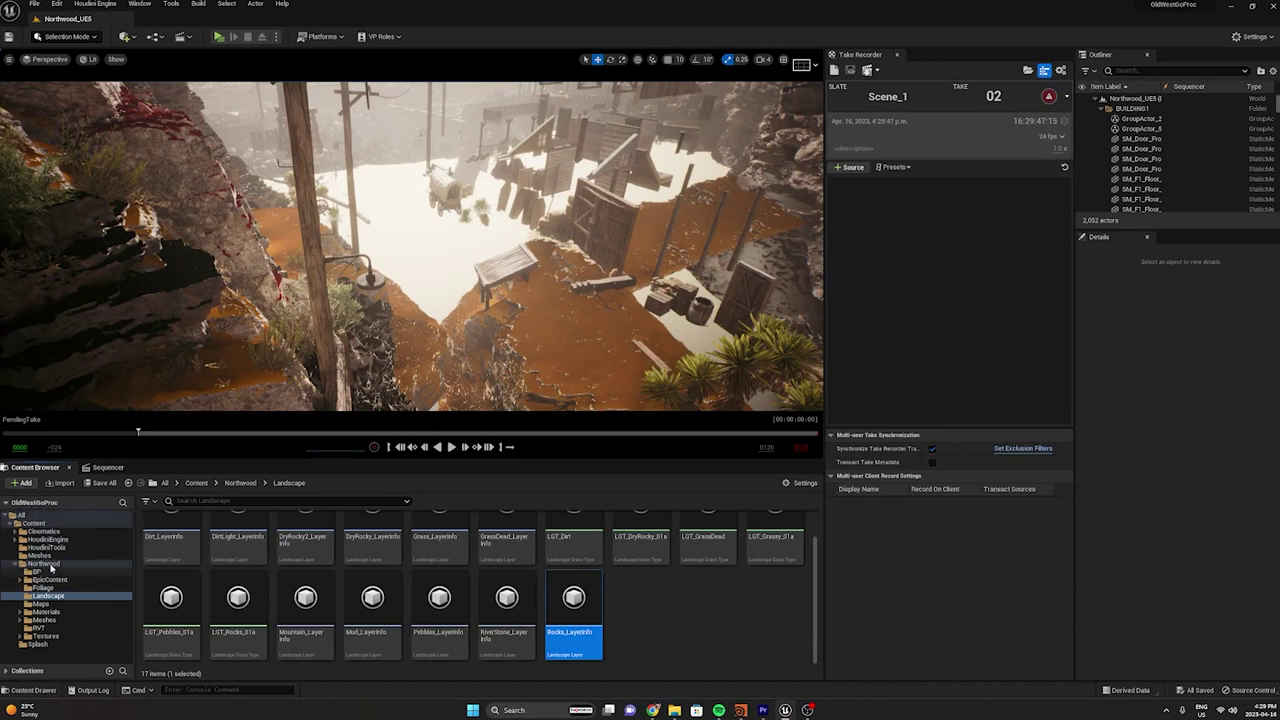
pyautogui.click(40, 564)
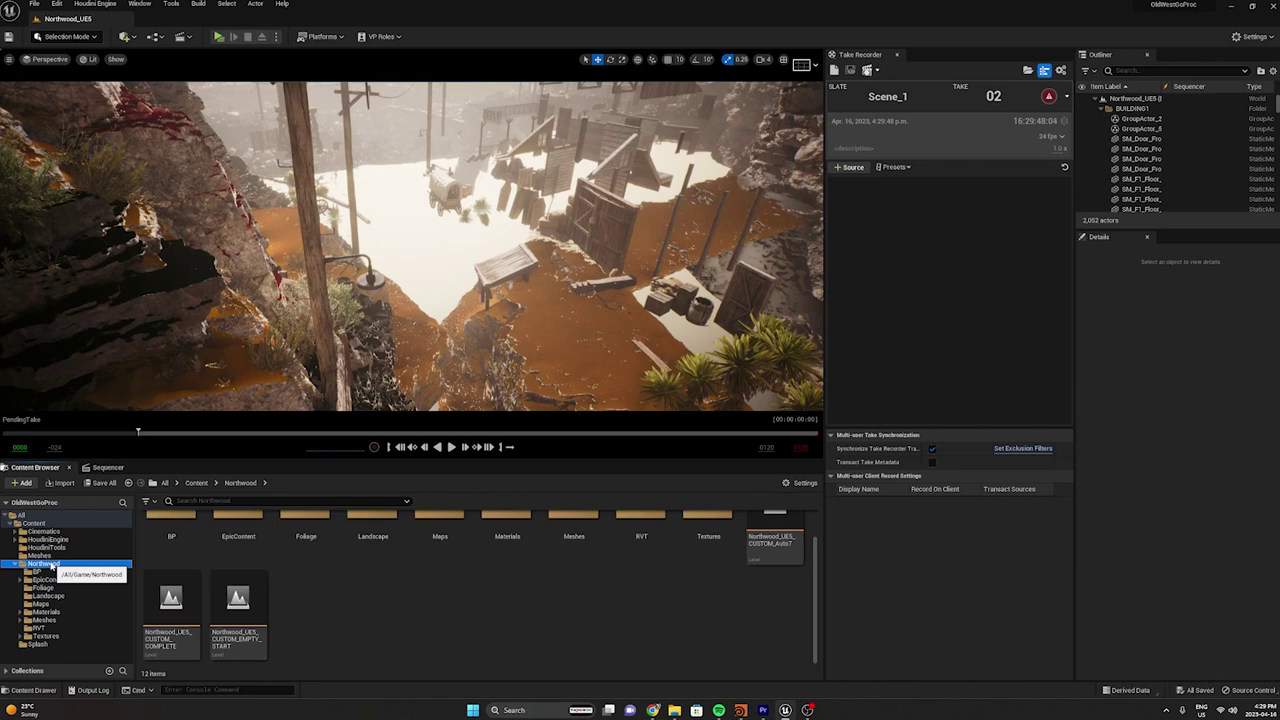
pyautogui.scroll(1, 508, 558)
pyautogui.doubleClick(510, 550)
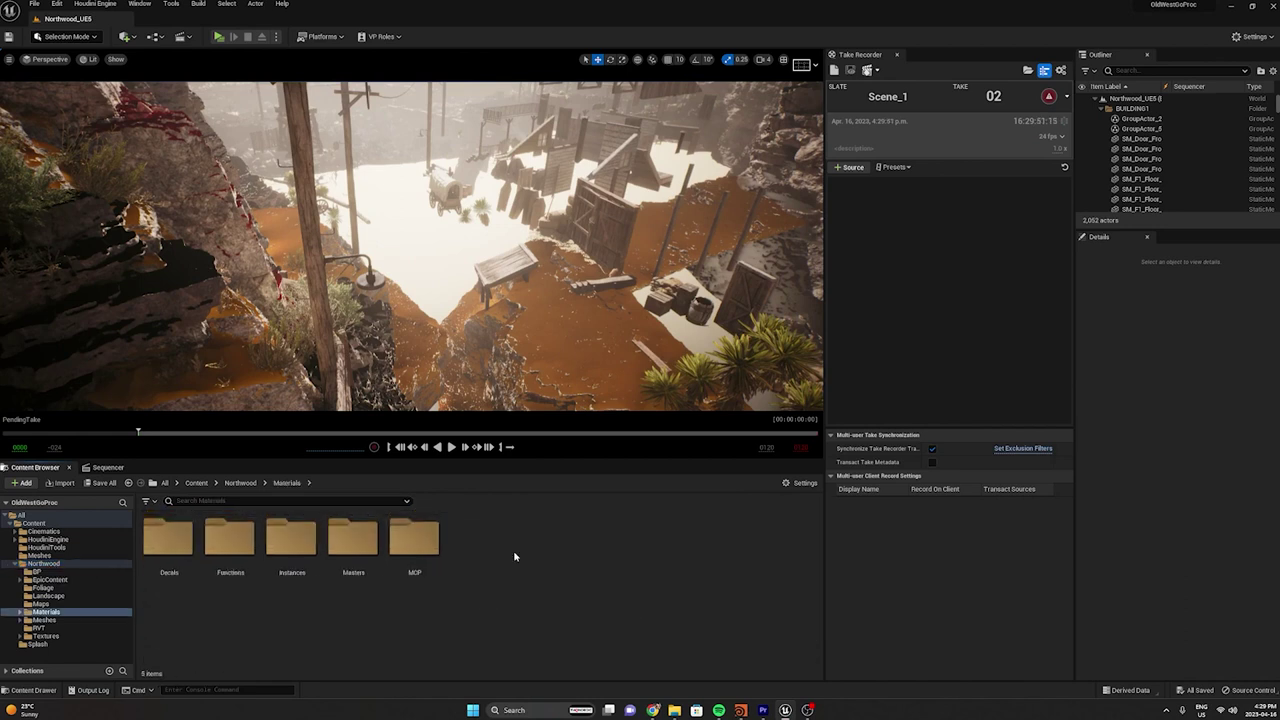
pyautogui.doubleClick(295, 548)
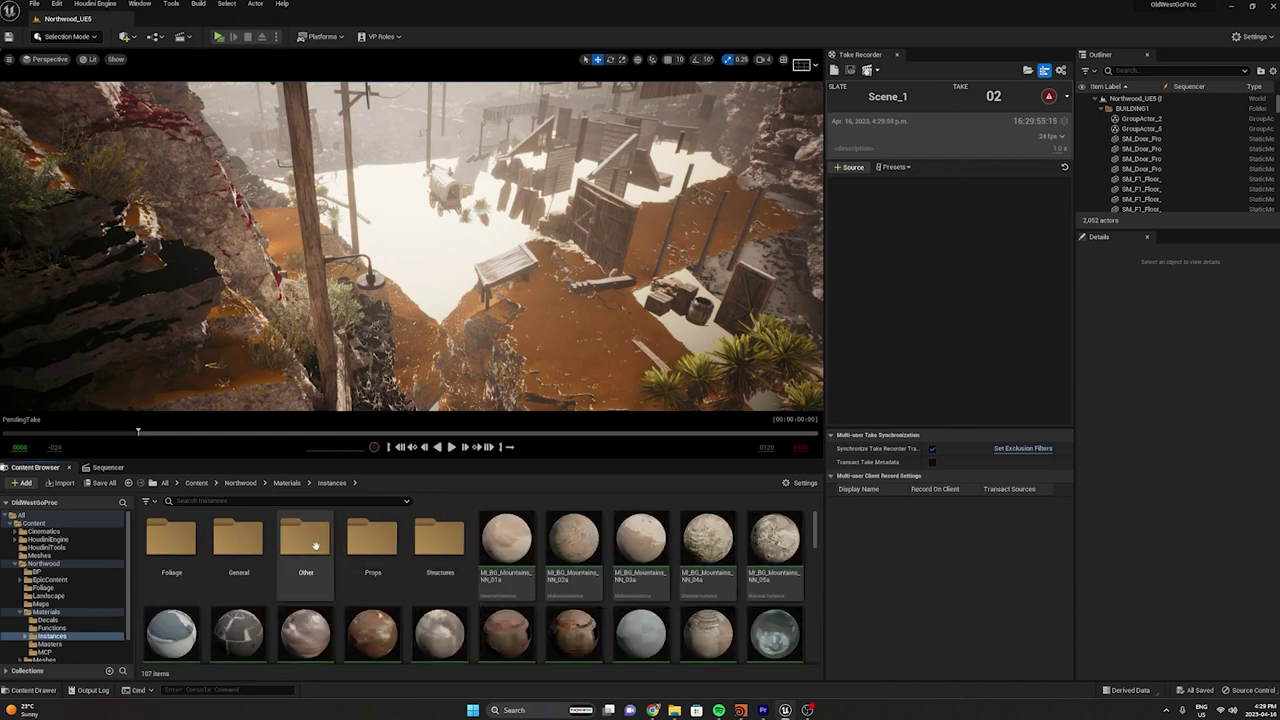
pyautogui.doubleClick(315, 545)
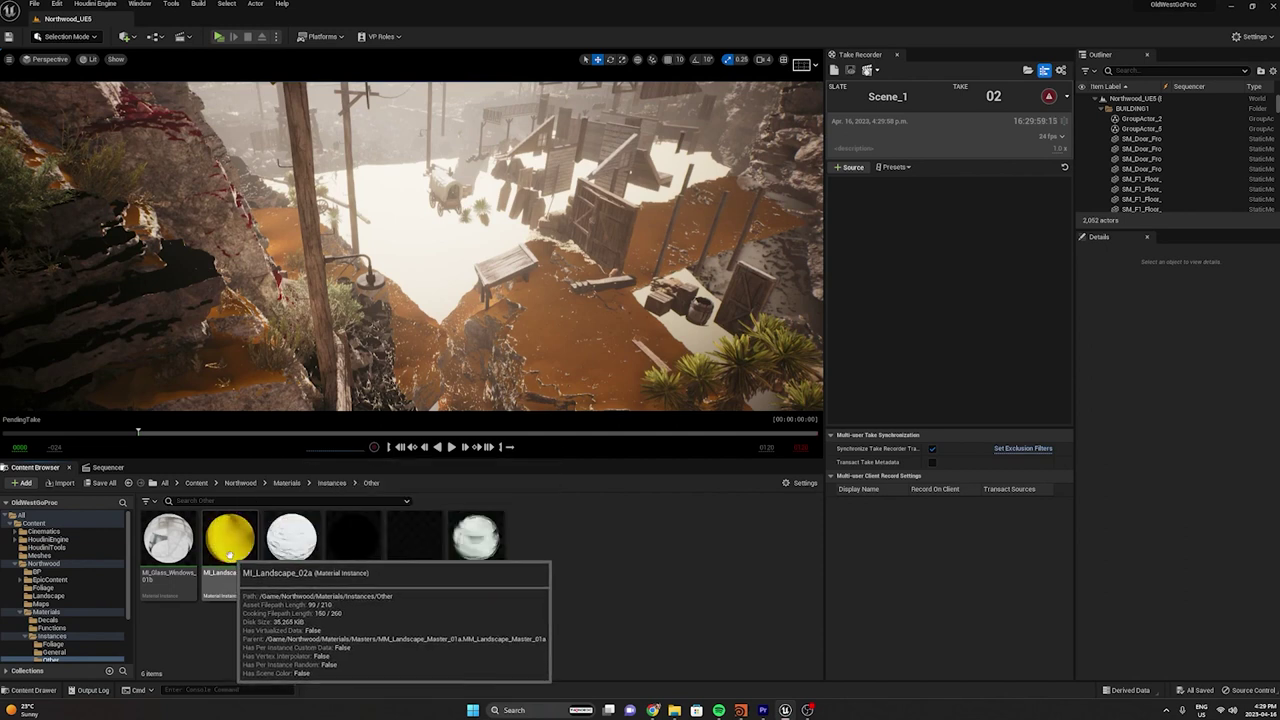
pyautogui.rightClick(231, 566)
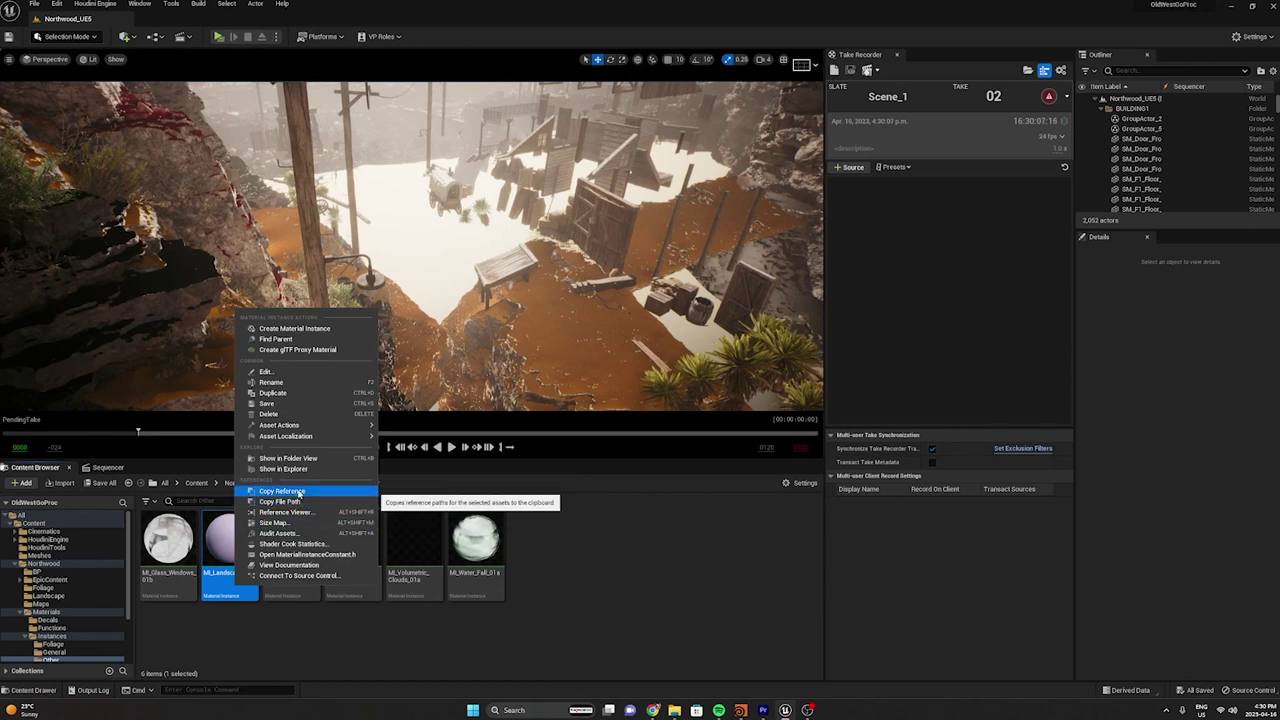
pyautogui.click(807, 631)
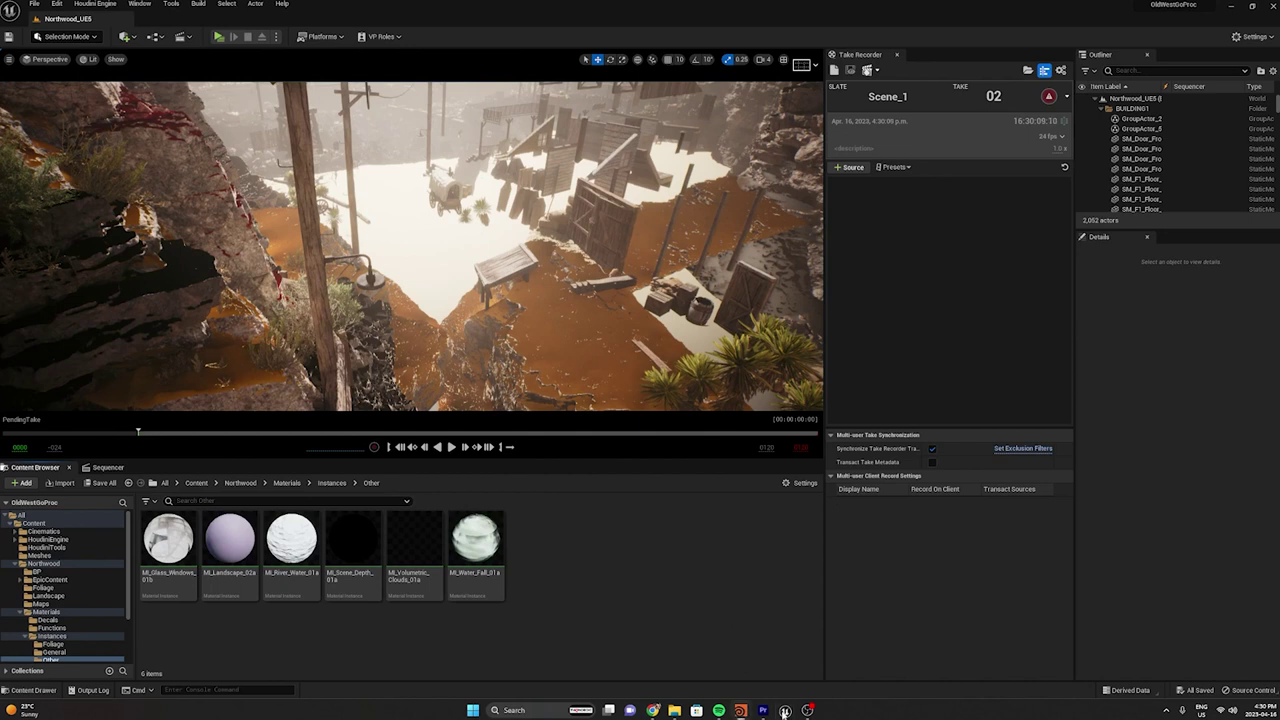
# Switch to Houdini and set the unreal_material string value to /Game/Northwood/Materials/Instances/Other/MI_Landscape_02a.MI_Landscape_02a
pyautogui.click(740, 710)
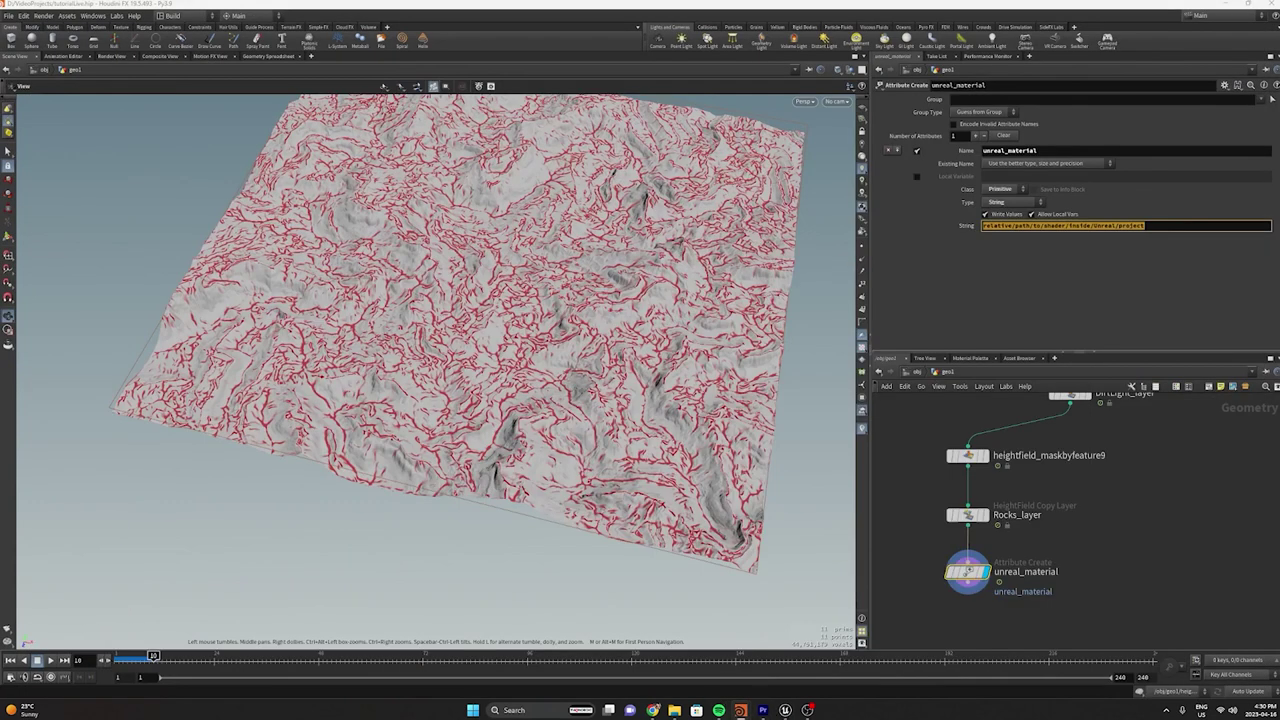
pyautogui.click(1075, 226)
pyautogui.hotkey('ctrl', 'a')
pyautogui.write('/Game/Northwood/Materials/Instances/Other/MI_Landscape_02a.MI_Landscape_02a')
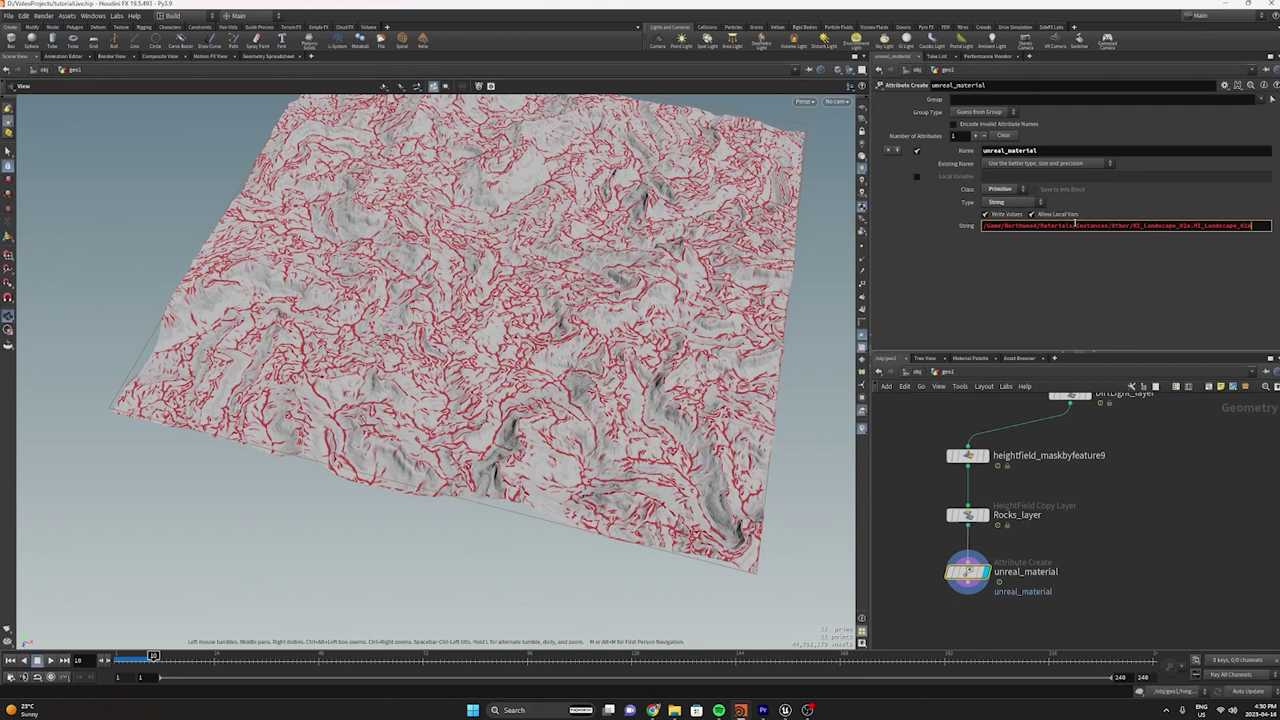
pyautogui.press('Return')
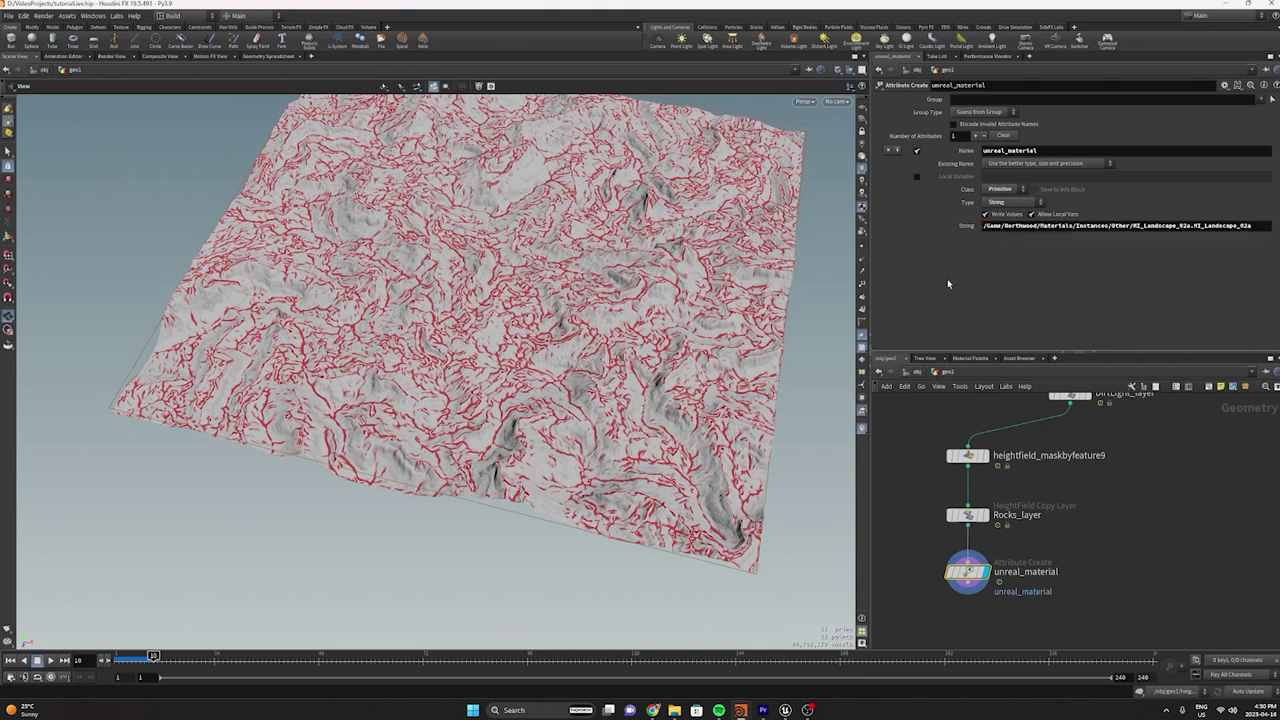
pyautogui.moveTo(985, 228); pyautogui.dragTo(1262, 229)
pyautogui.click(1262, 229)
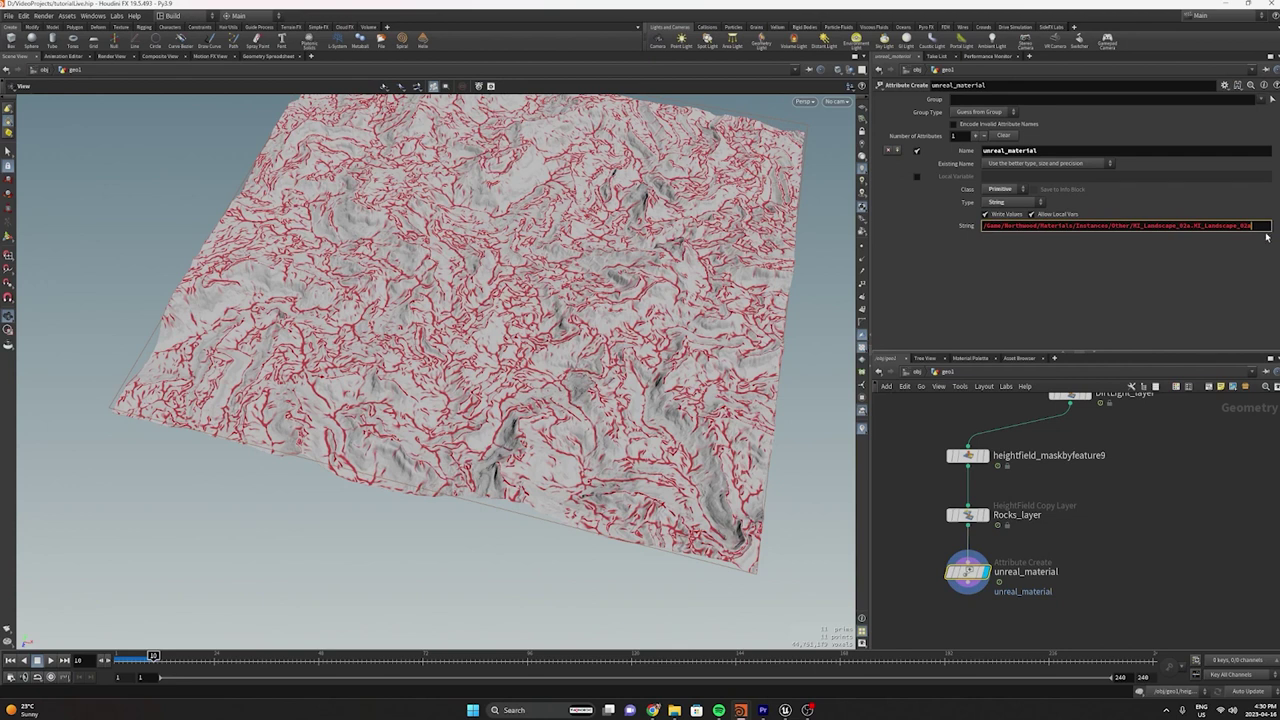
pyautogui.click(984, 226)
pyautogui.moveTo(984, 226); pyautogui.dragTo(1258, 227)
# Save the Houdini scene file
pyautogui.moveTo(1068, 605); pyautogui.dragTo(1067, 540, button='middle')
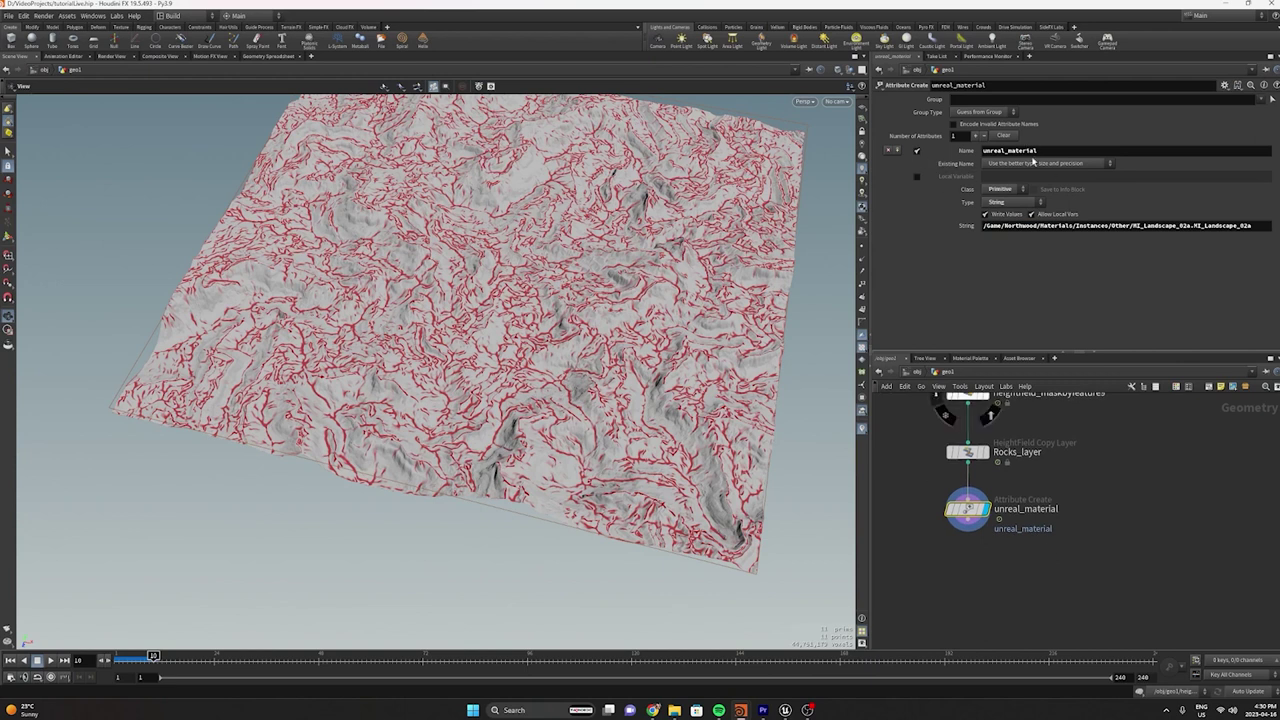
pyautogui.moveTo(612, 434); pyautogui.dragTo(588, 400)
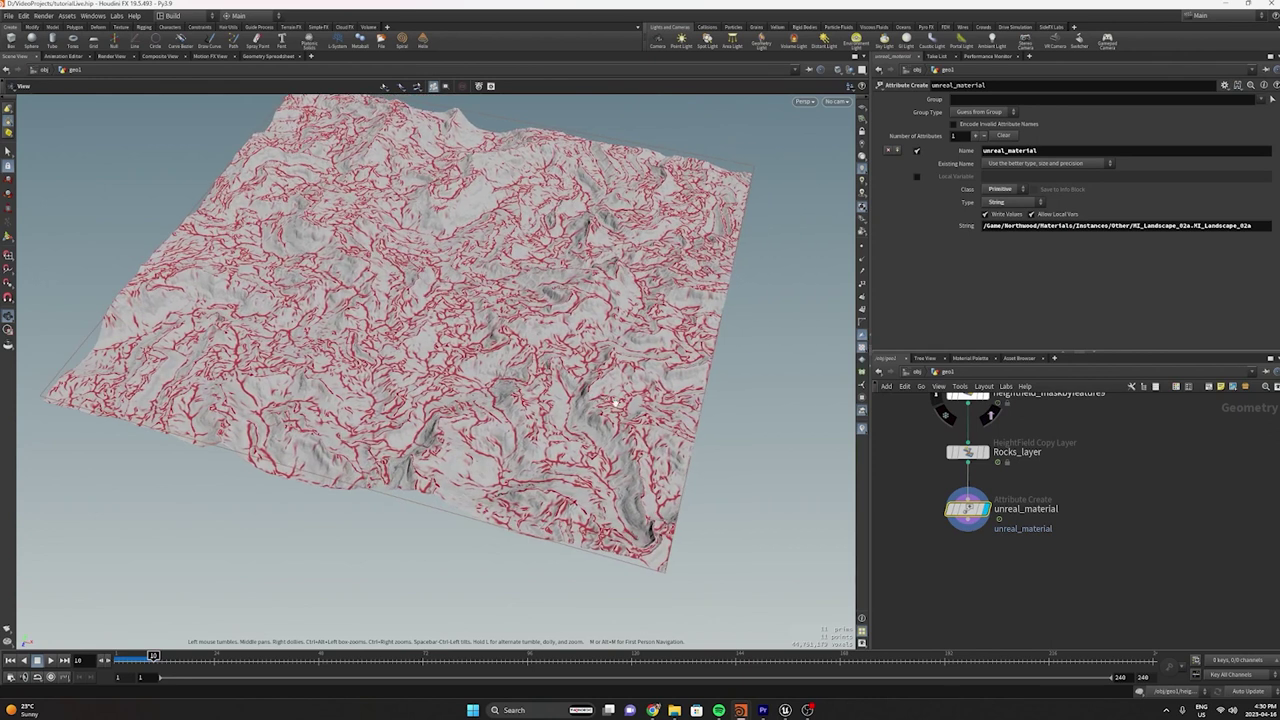
pyautogui.moveTo(980, 573); pyautogui.dragTo(1008, 535, button='middle')
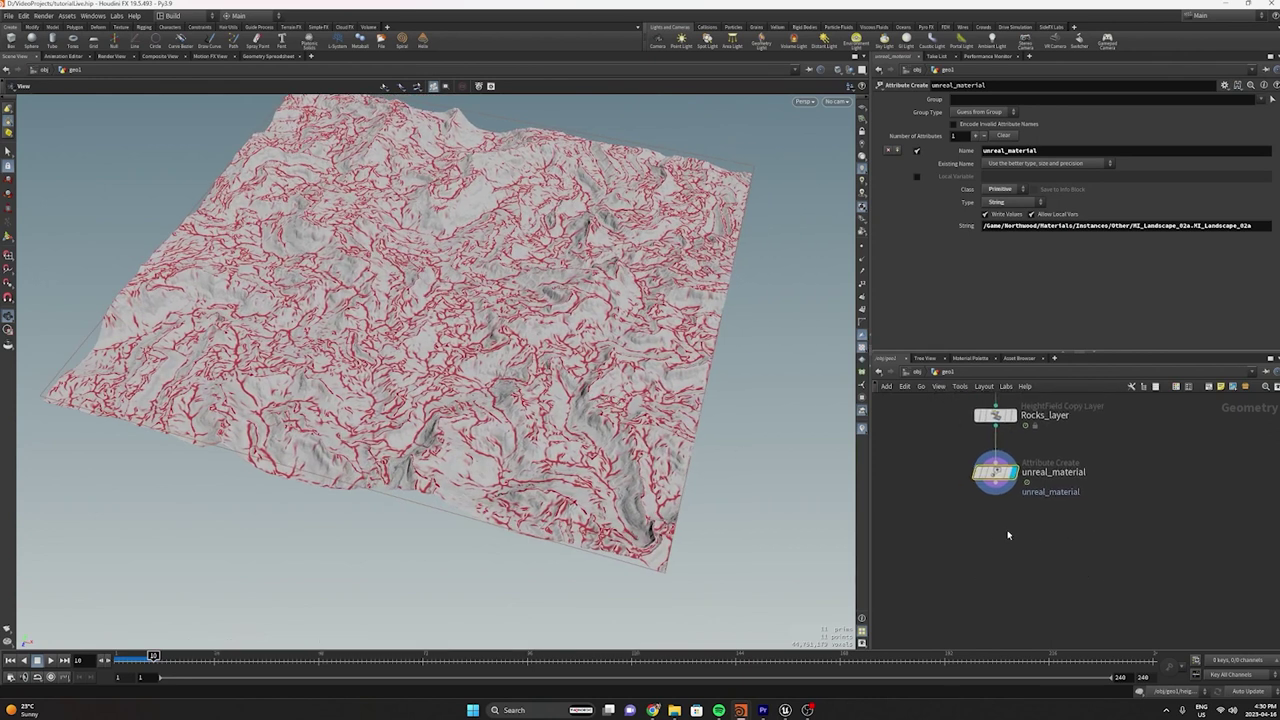
pyautogui.hotkey('ctrl', 's')
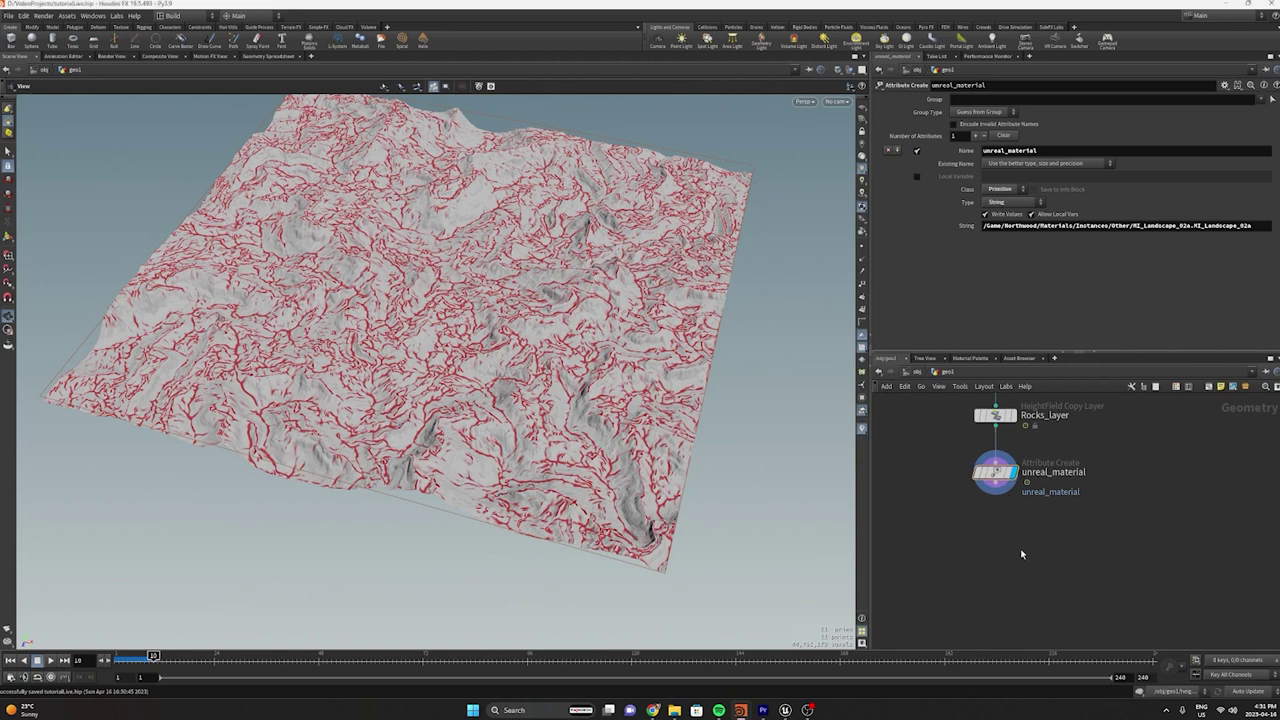
# Add a second Attribute Create node, wire it after unreal_material and display it
pyautogui.press('Tab')
pyautogui.press('Return')
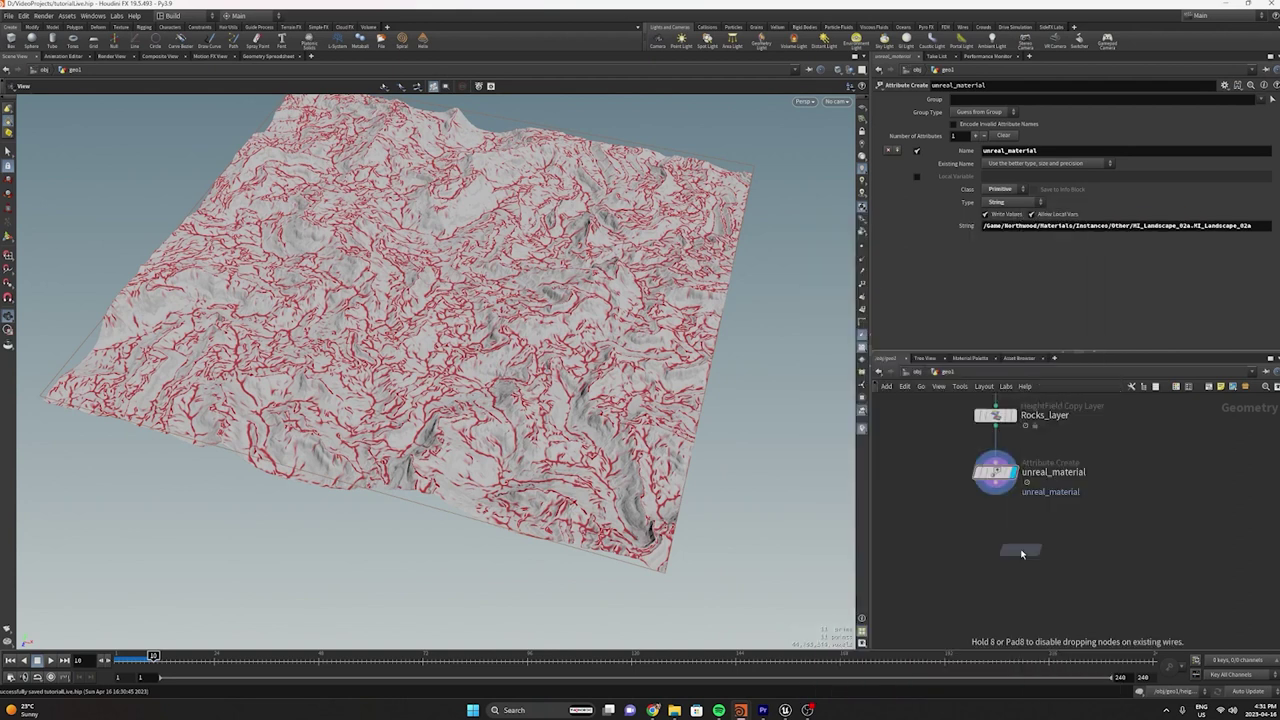
pyautogui.click(1019, 548)
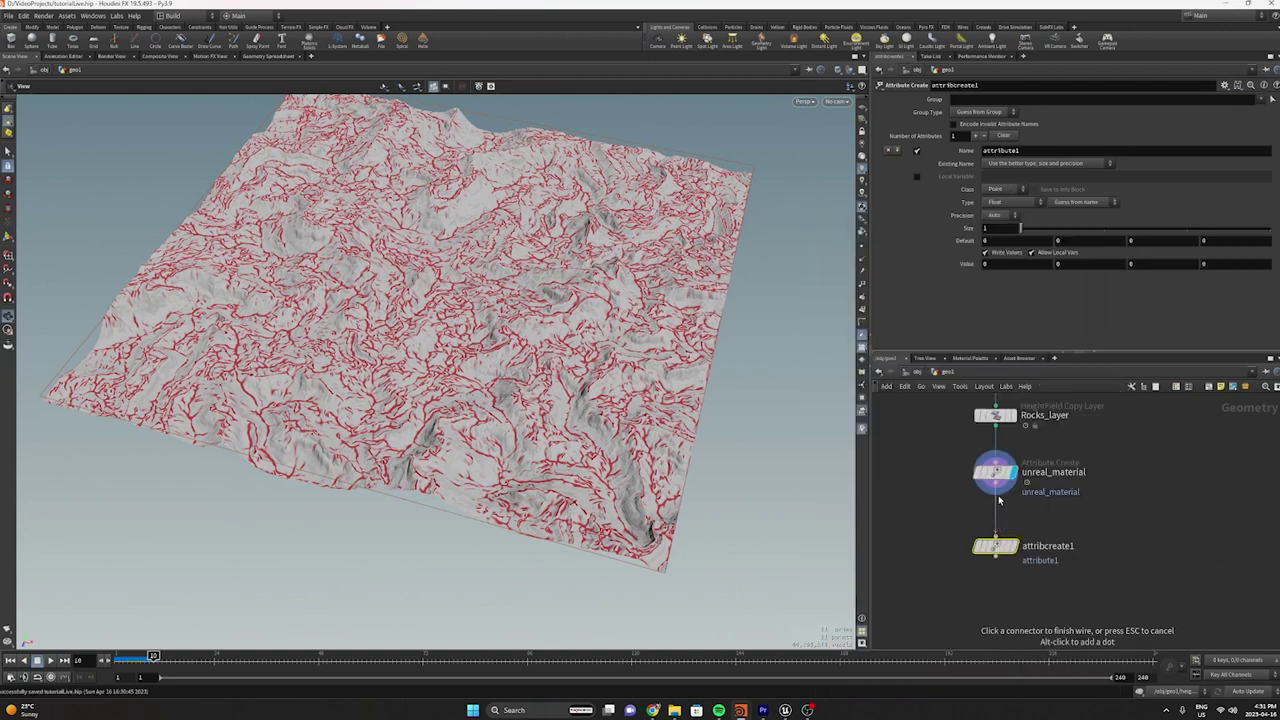
pyautogui.click(1040, 546)
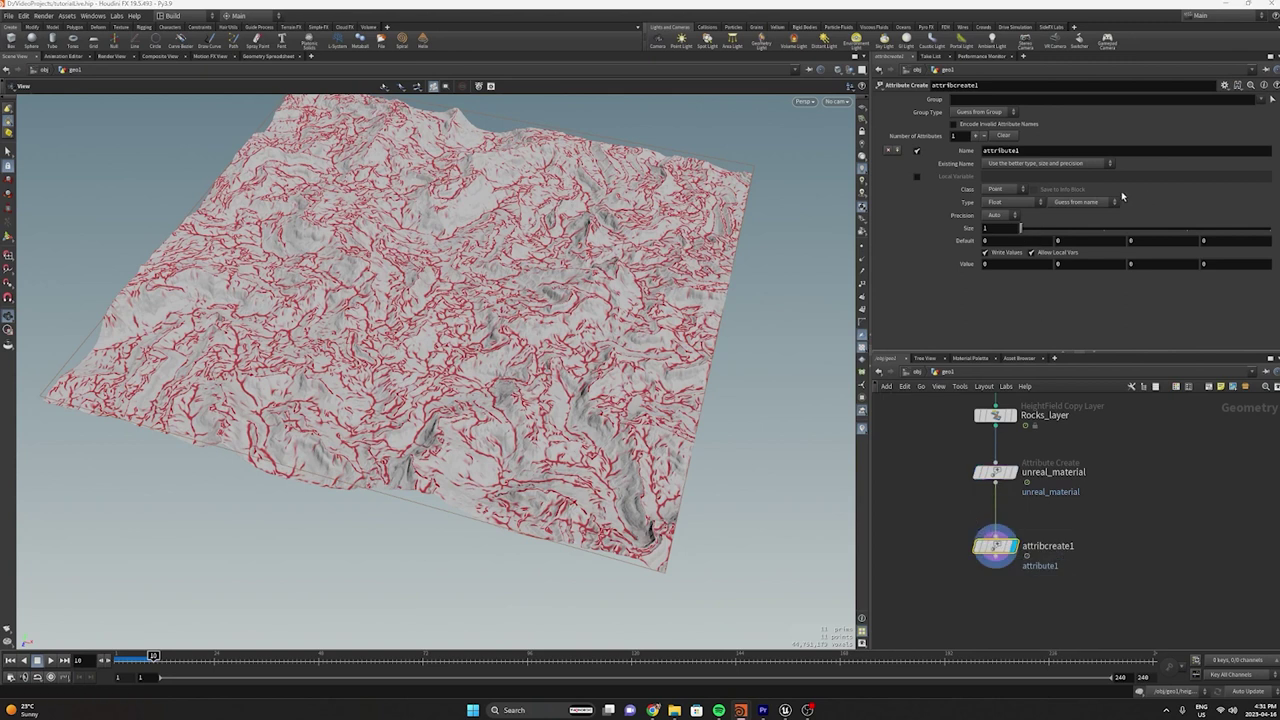
# Set the new Attribute Create node's attribute name to unreal_uproperty_DrawInVirtualTextures
pyautogui.doubleClick(1077, 153)
pyautogui.write('unreal_uproperty_DrawInVirtualTextures')
pyautogui.press('Return')
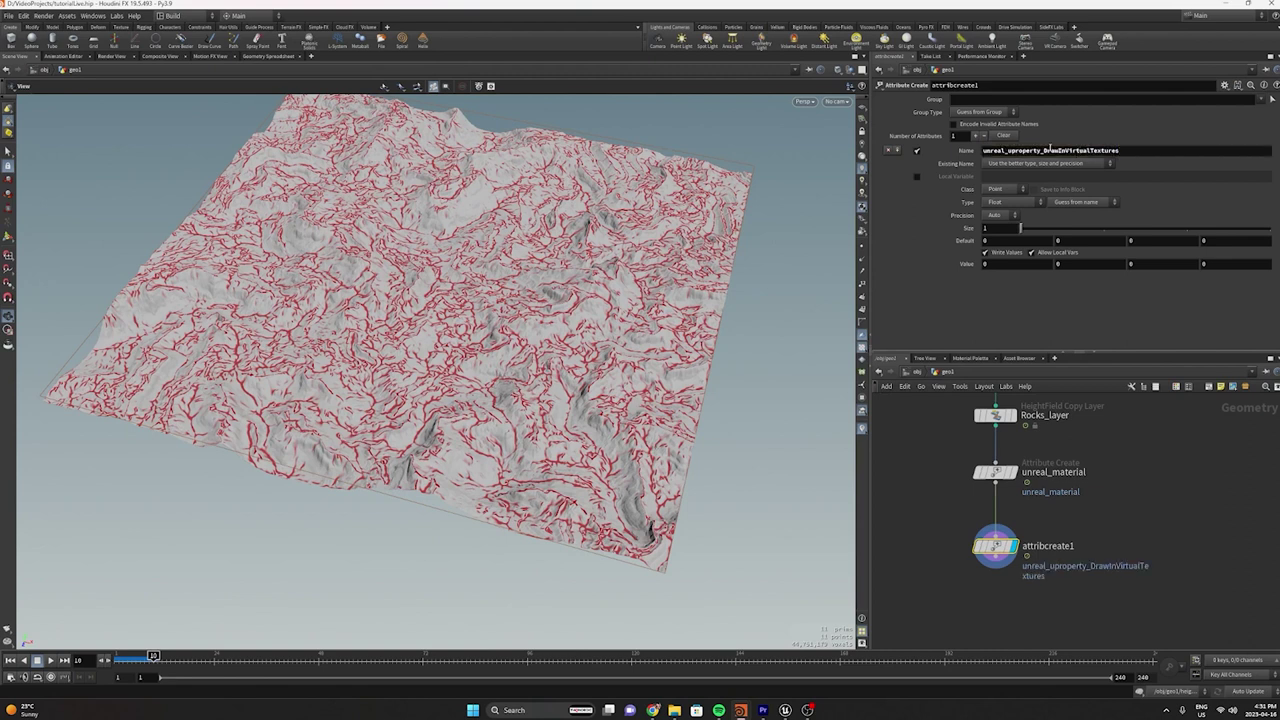
pyautogui.moveTo(1006, 150); pyautogui.dragTo(1046, 151)
pyautogui.click(1050, 150)
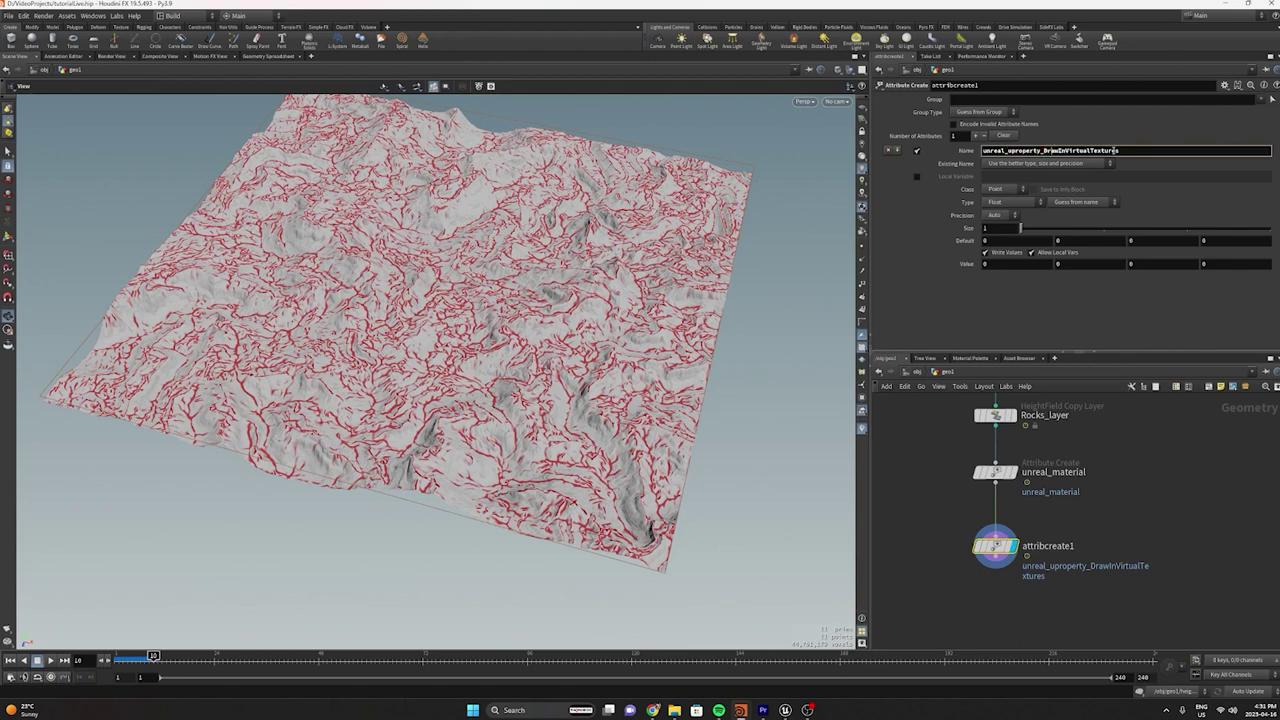
pyautogui.click(1148, 152)
pyautogui.moveTo(1148, 152); pyautogui.dragTo(970, 150)
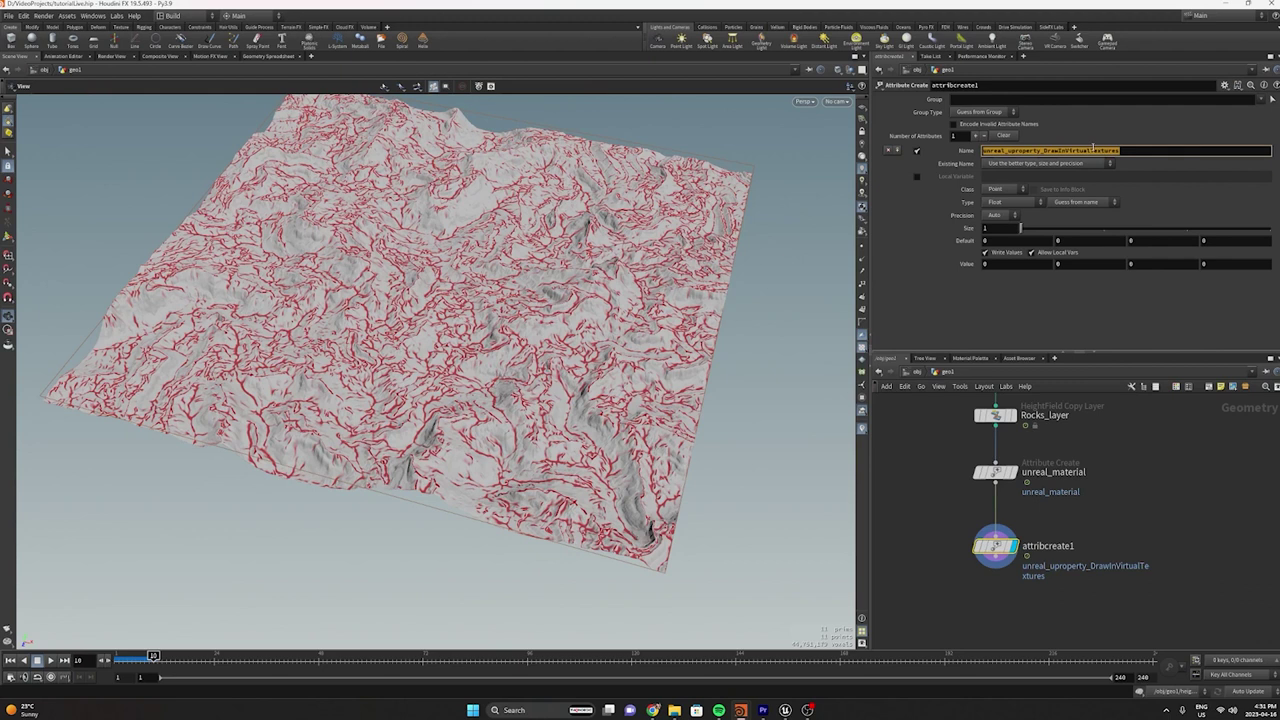
# Set the virtual texture attribute's class to Primitive and its type to String
pyautogui.click(1012, 189)
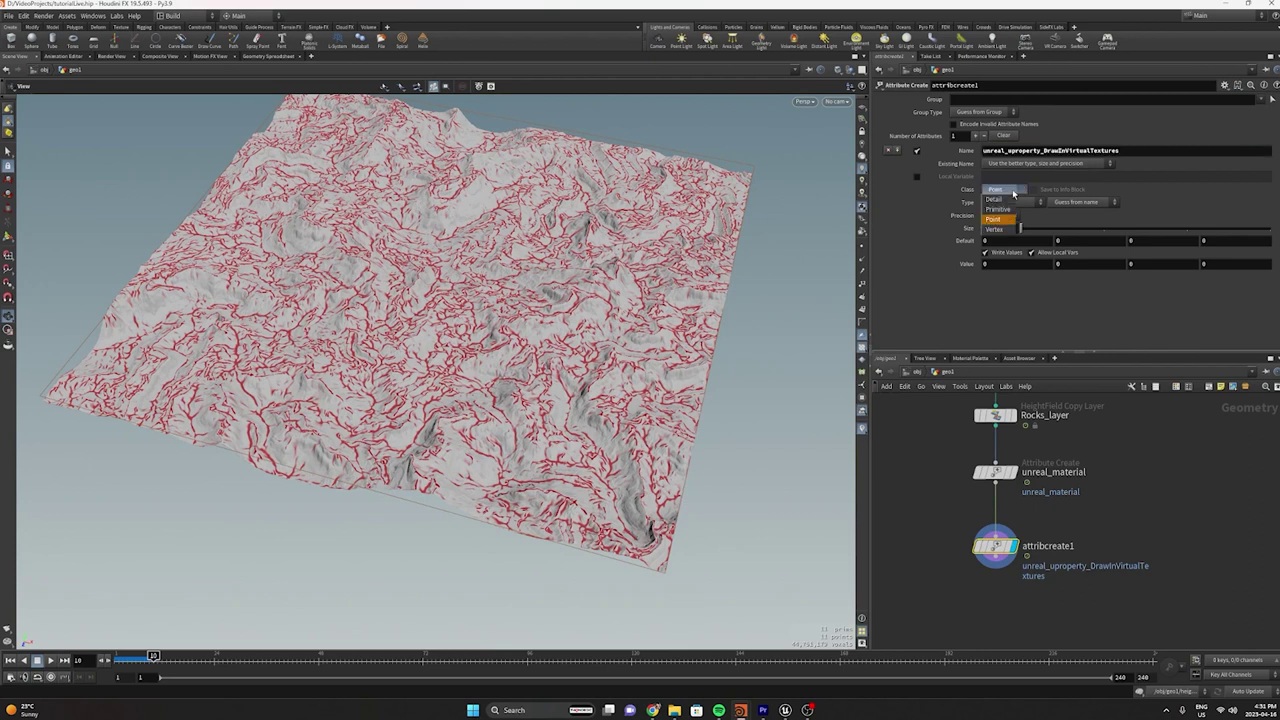
pyautogui.click(1005, 210)
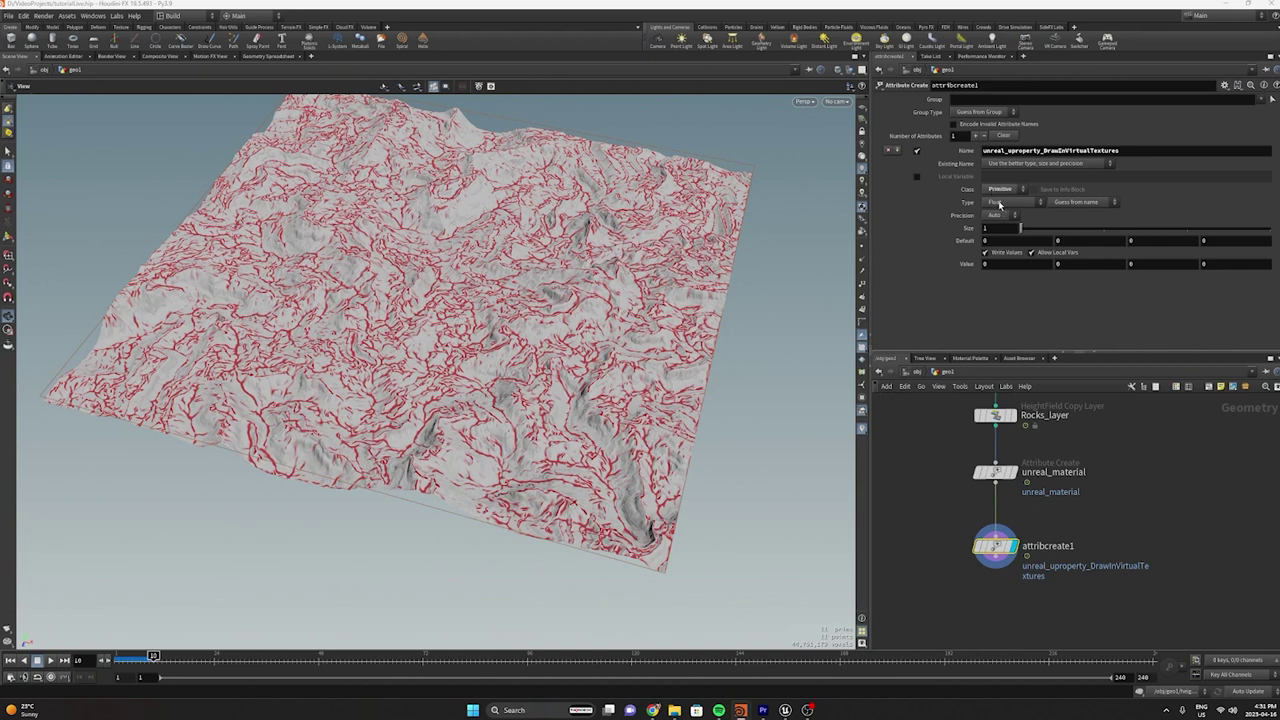
pyautogui.click(1000, 202)
pyautogui.click(1003, 248)
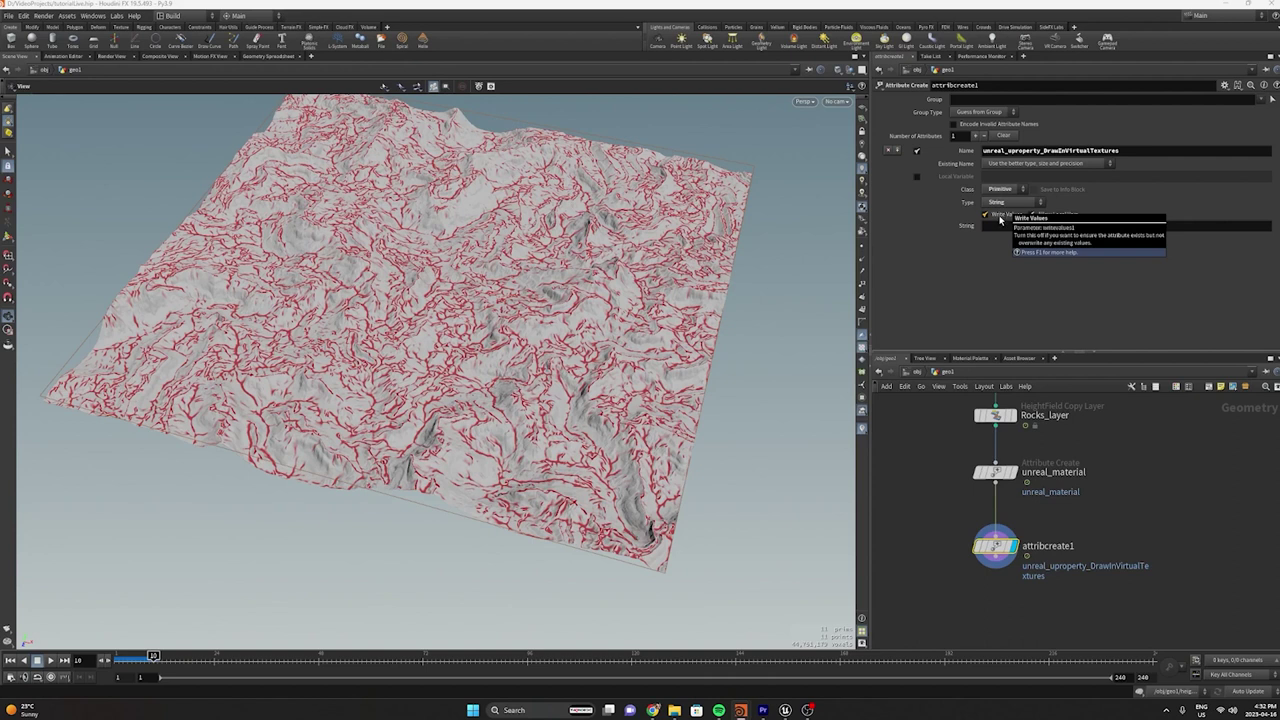
pyautogui.click(999, 227)
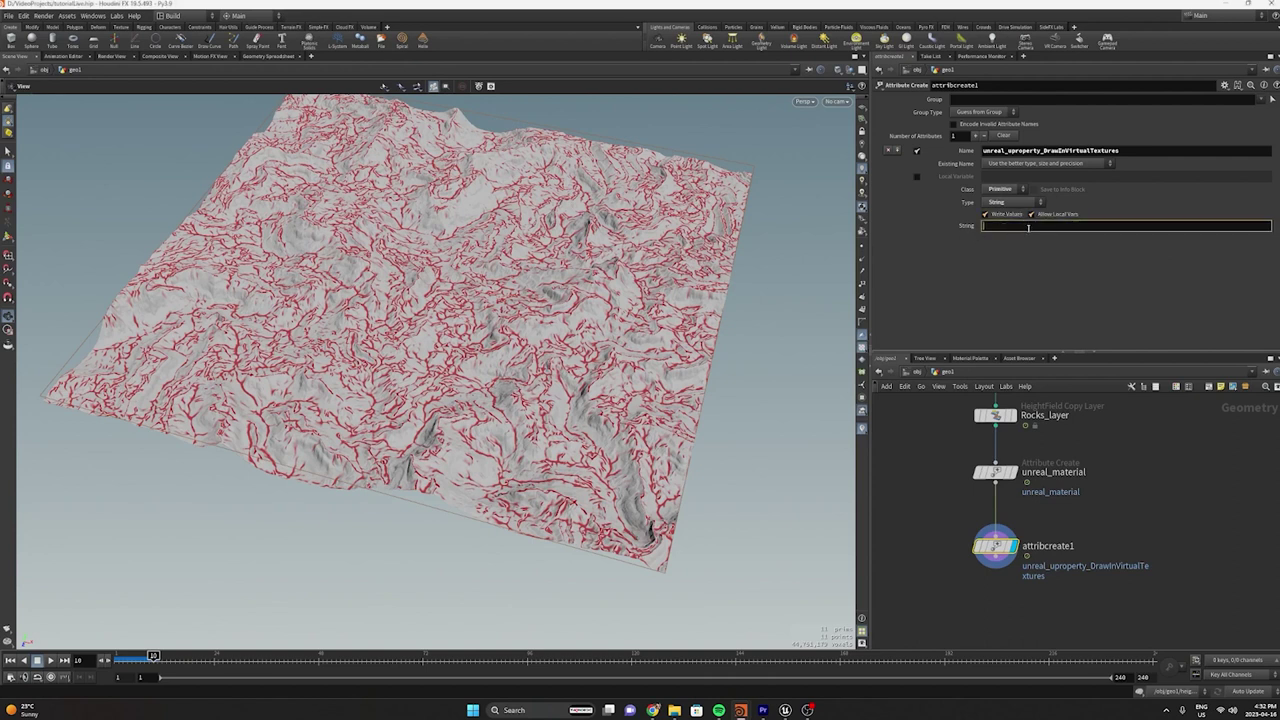
# Switch to Unreal Editor, open the Northwood/RVT folder and copy the file path of RVT_Material
pyautogui.click(795, 708)
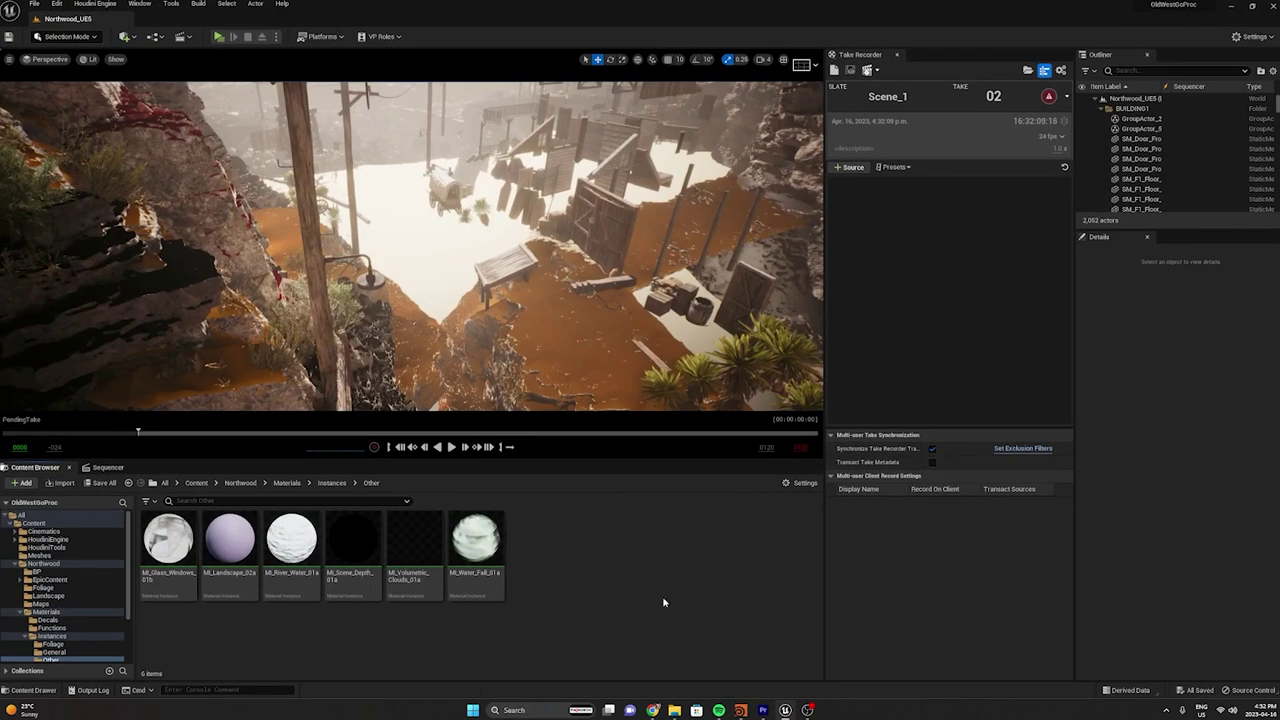
pyautogui.click(55, 565)
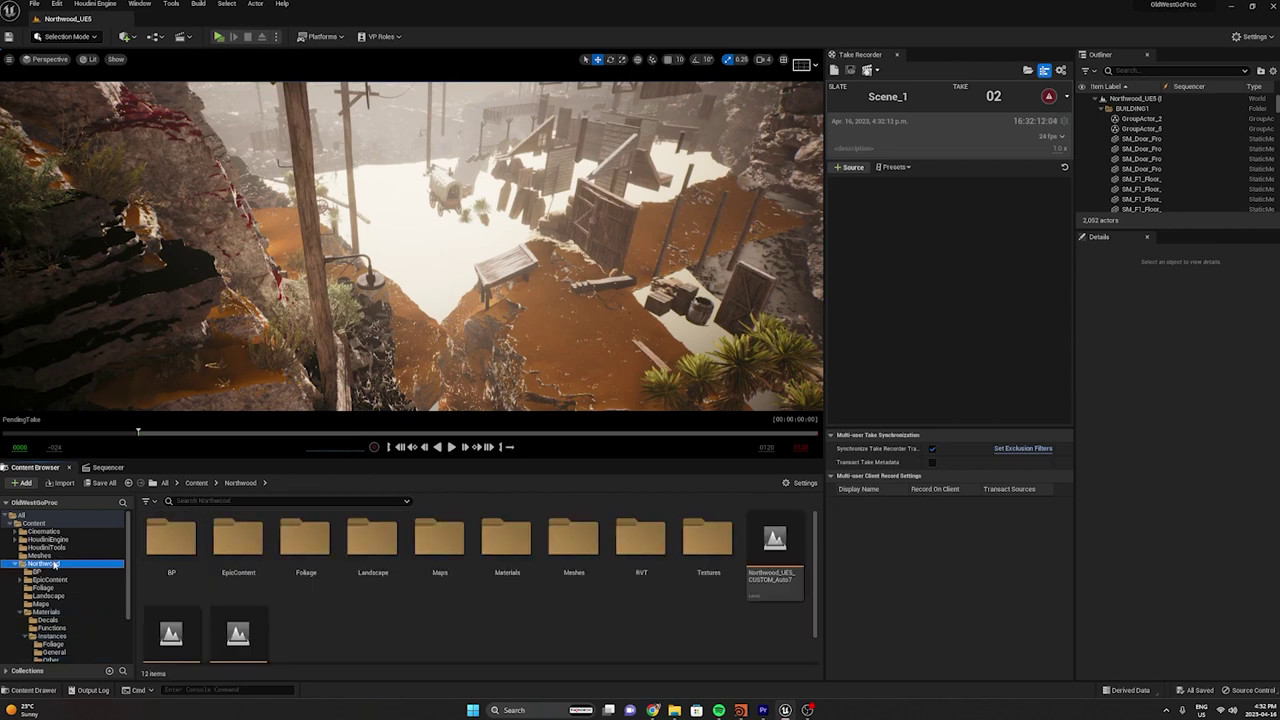
pyautogui.doubleClick(643, 555)
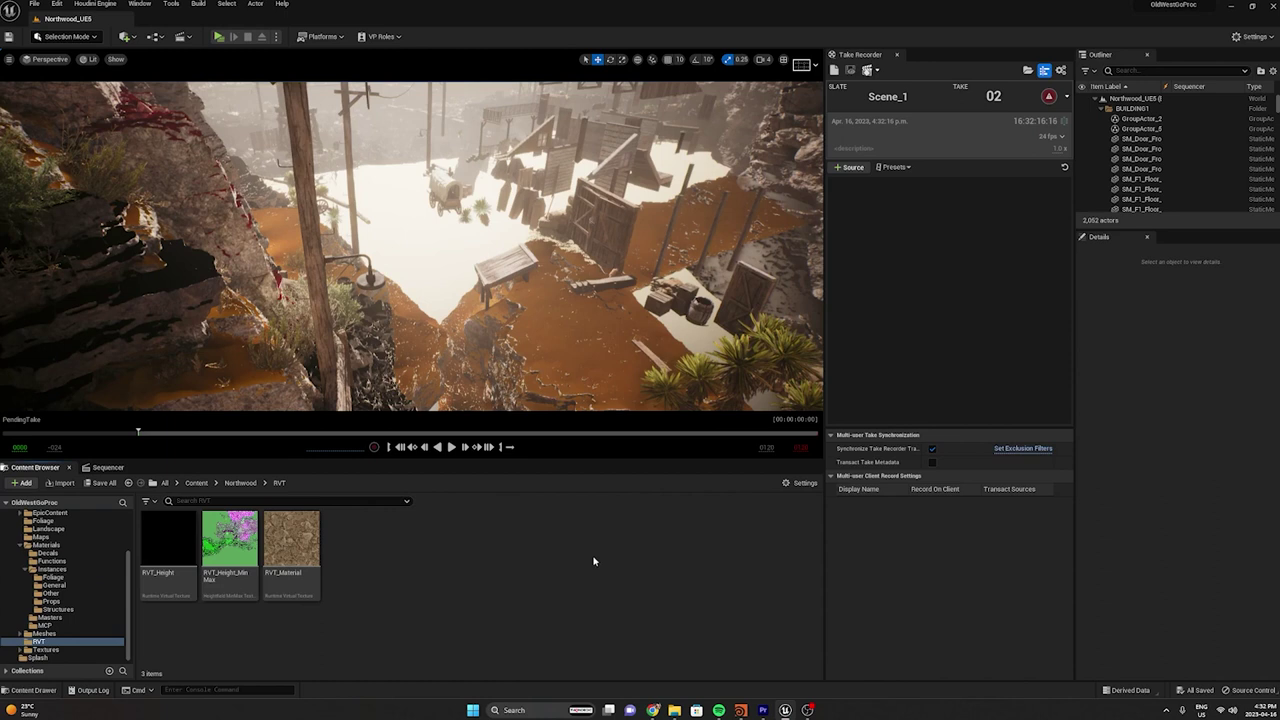
pyautogui.rightClick(303, 577)
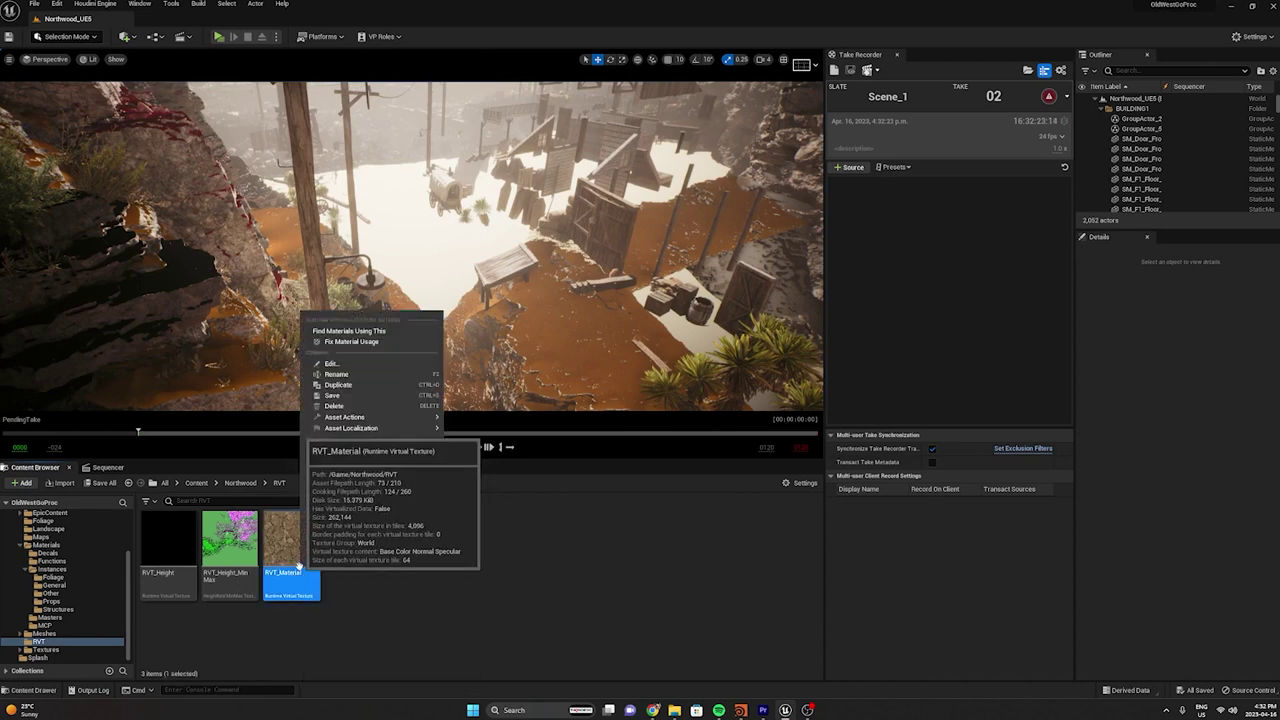
pyautogui.click(369, 493)
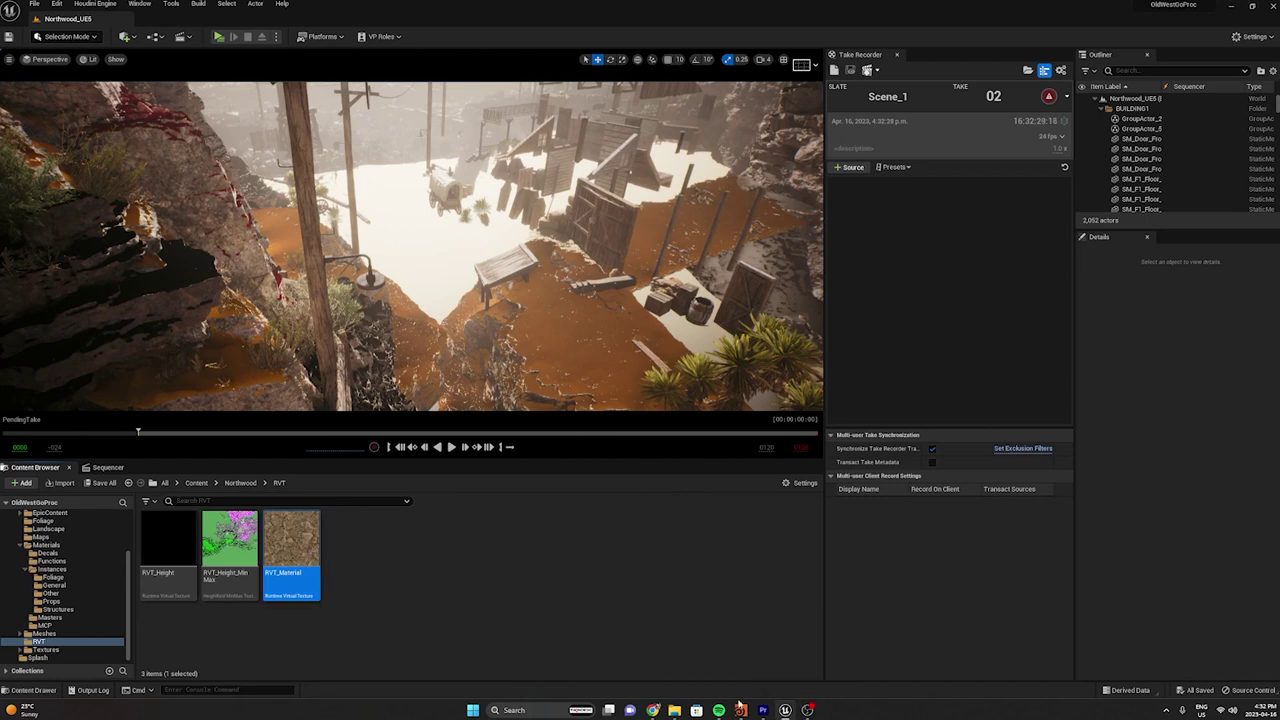
# Switch to Houdini and enter D:/GitProjects/UnrealGDC/OldWestGoProc/Content/Northwood/RVT/RVT_Material.uasset as the virtual texture attribute's string value
pyautogui.moveTo(740, 706)
pyautogui.click(786, 650)
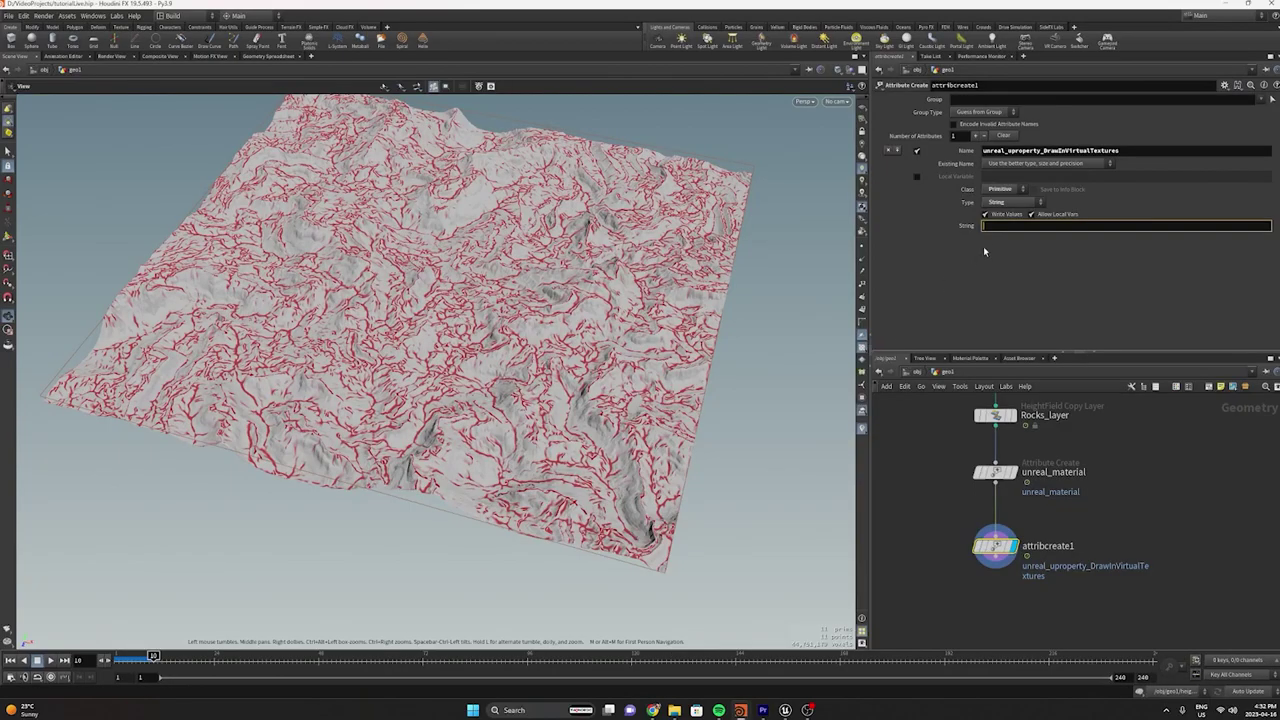
pyautogui.write('D:/GitProjects/UnrealGDC/OldWestGoProc/Content/Northwood/RVT/RVT_Material.uasset')
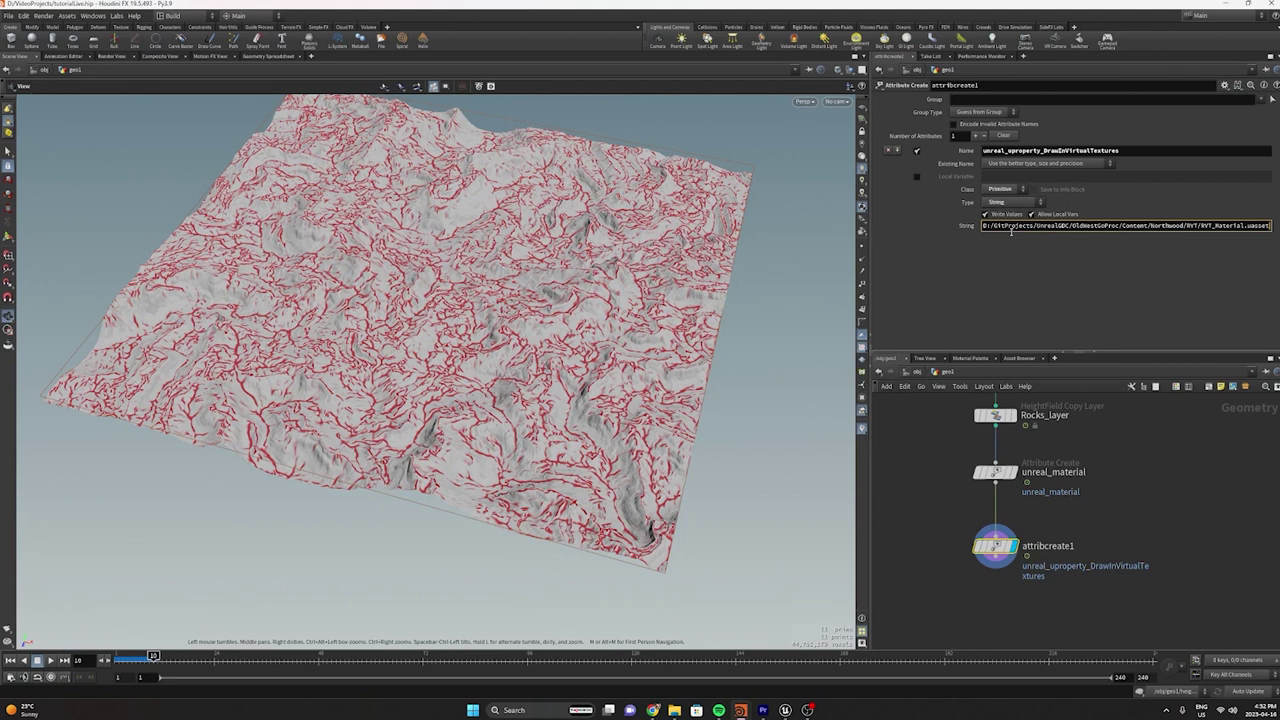
# Return to Unreal Editor and copy the asset reference of RVT_Material
pyautogui.hotkey('alt', 'Tab')
pyautogui.rightClick(308, 548)
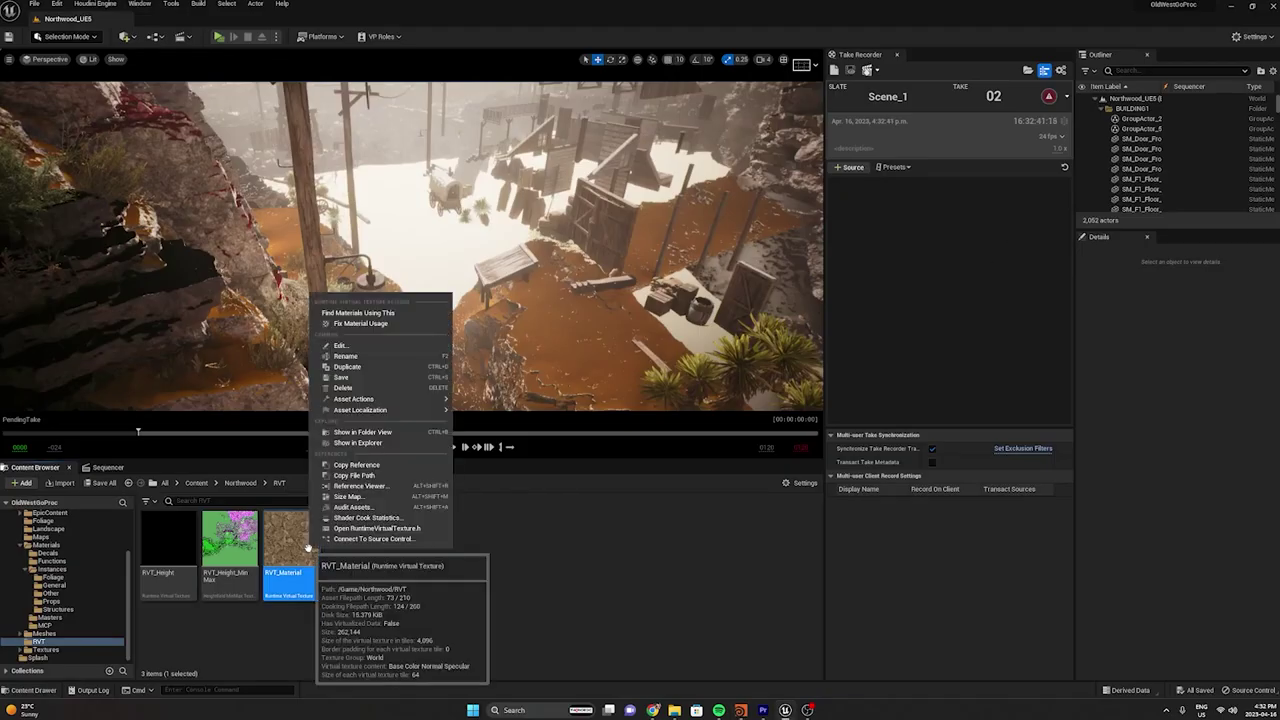
pyautogui.click(365, 466)
# Switch to Houdini and replace the virtual texture attribute's string value with /Script/Engine.RuntimeVirtualTexture'/Game/Northwood/RVT/RVT_Material.RVT_Material'
pyautogui.hotkey('alt', 'Tab')
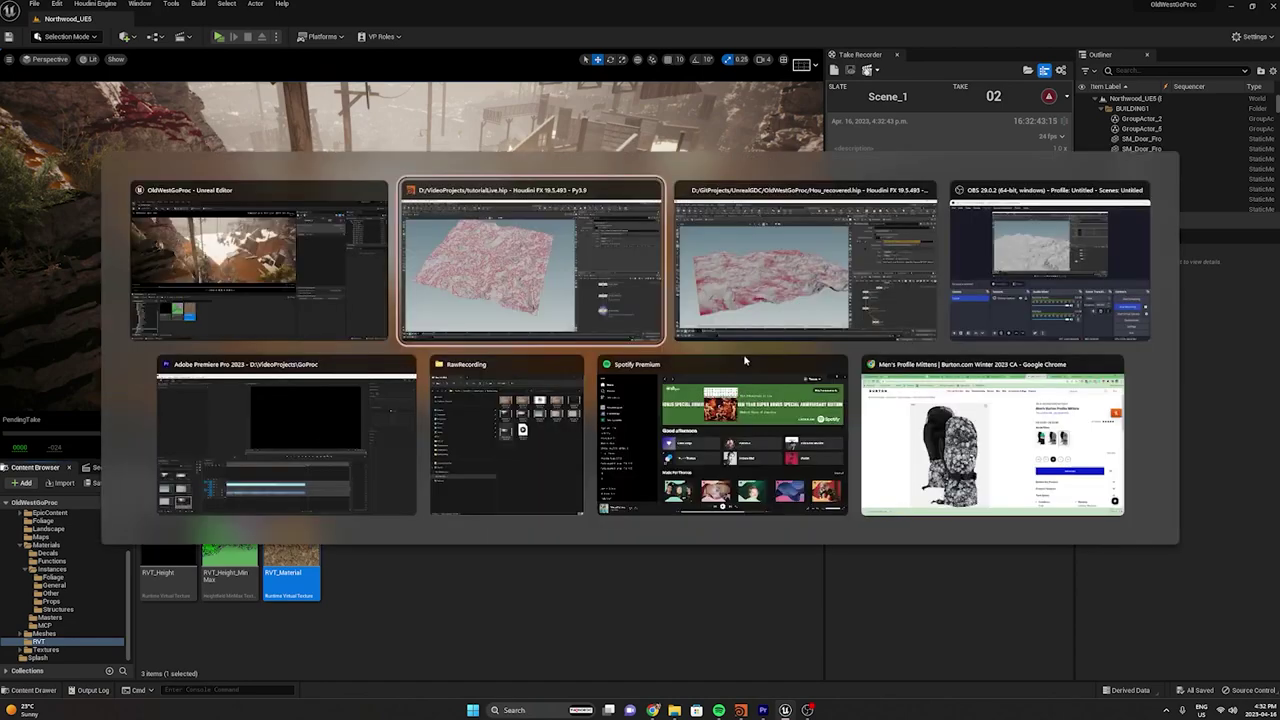
pyautogui.click(1078, 224)
pyautogui.write("/Script/Engine.RuntimeVirtualTexture'/Game/Northwood/RVT/RVT_Material.RVT_Material'")
pyautogui.press('Return')
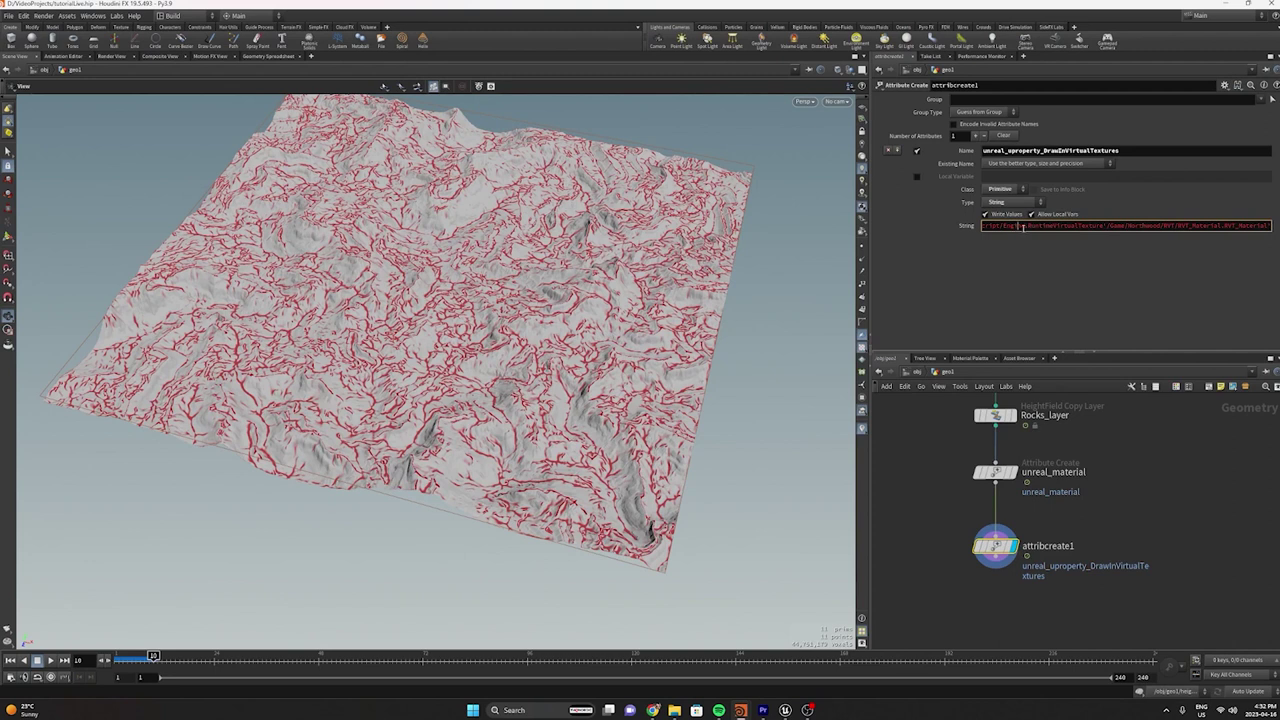
# Remove the /Script/Engine. prefix from the virtual texture attribute's string value, leaving RuntimeVirtualTexture'/Game/Northwood/RVT/RVT_Material.RVT_Material'
pyautogui.moveTo(1026, 227); pyautogui.dragTo(955, 236)
pyautogui.click(985, 230)
pyautogui.click(1033, 227)
pyautogui.press('BackSpace')
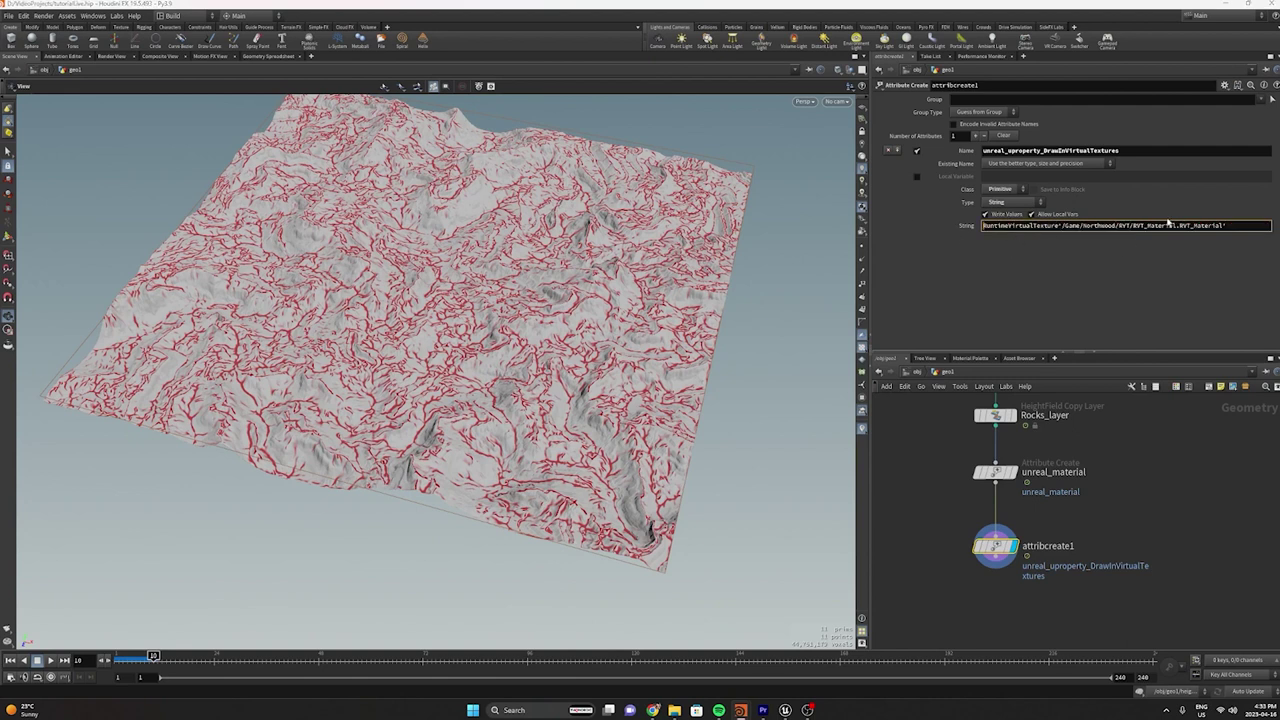
pyautogui.moveTo(1230, 228)
pyautogui.mouseDown()
pyautogui.moveTo(1198, 229)
pyautogui.moveTo(1220, 231)
pyautogui.mouseUp()
pyautogui.moveTo(1058, 227); pyautogui.dragTo(1228, 233)
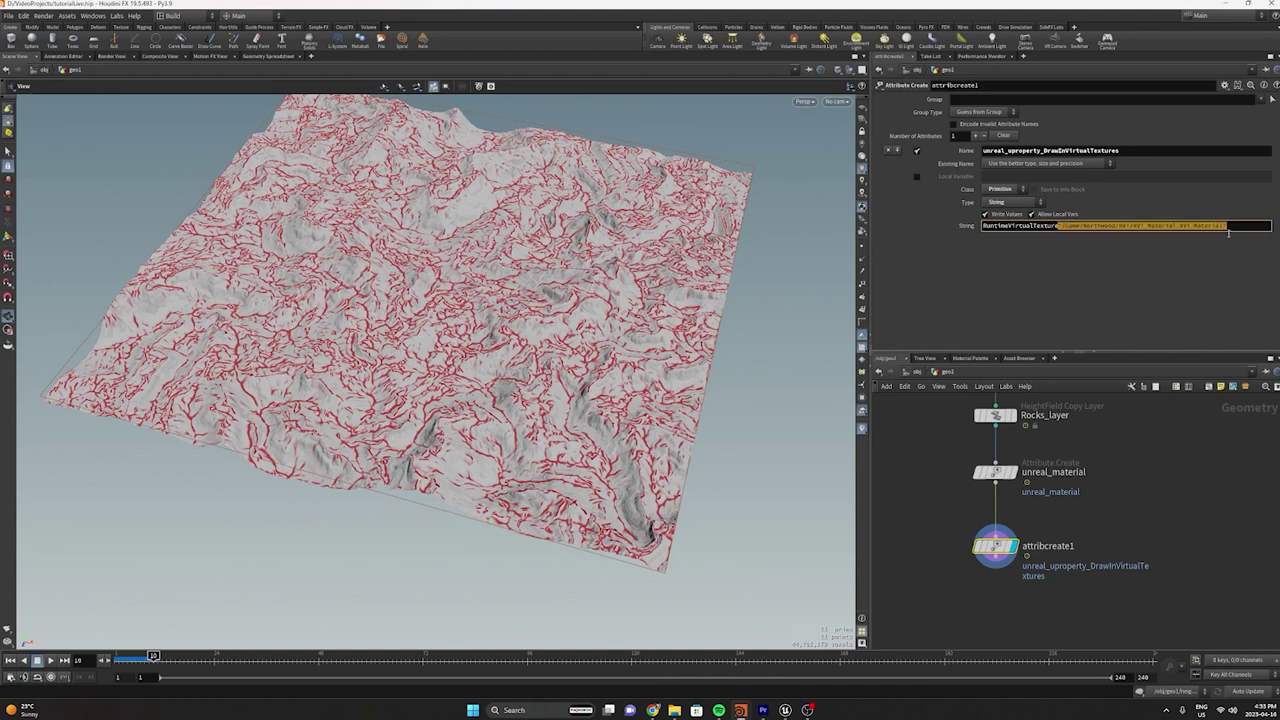
pyautogui.click(1251, 227)
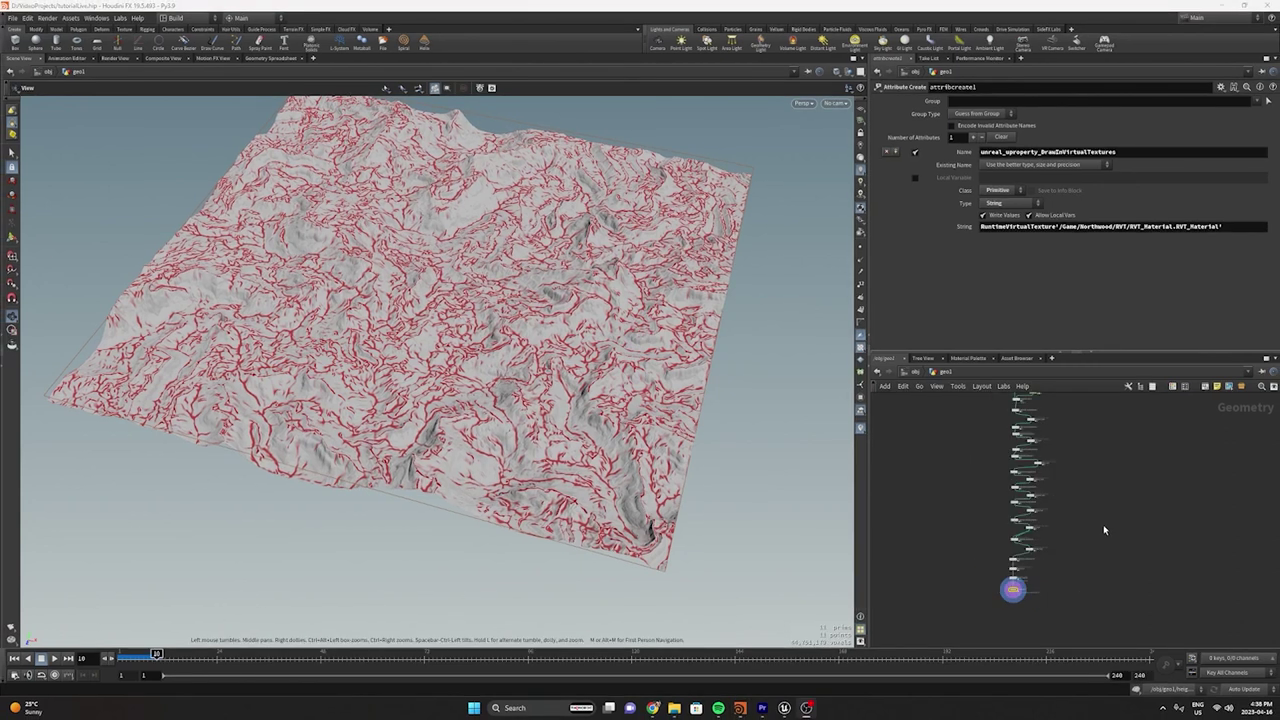
# Select the entire terrain node chain in geo1 and start a new digital asset from the selection
pyautogui.press('l')
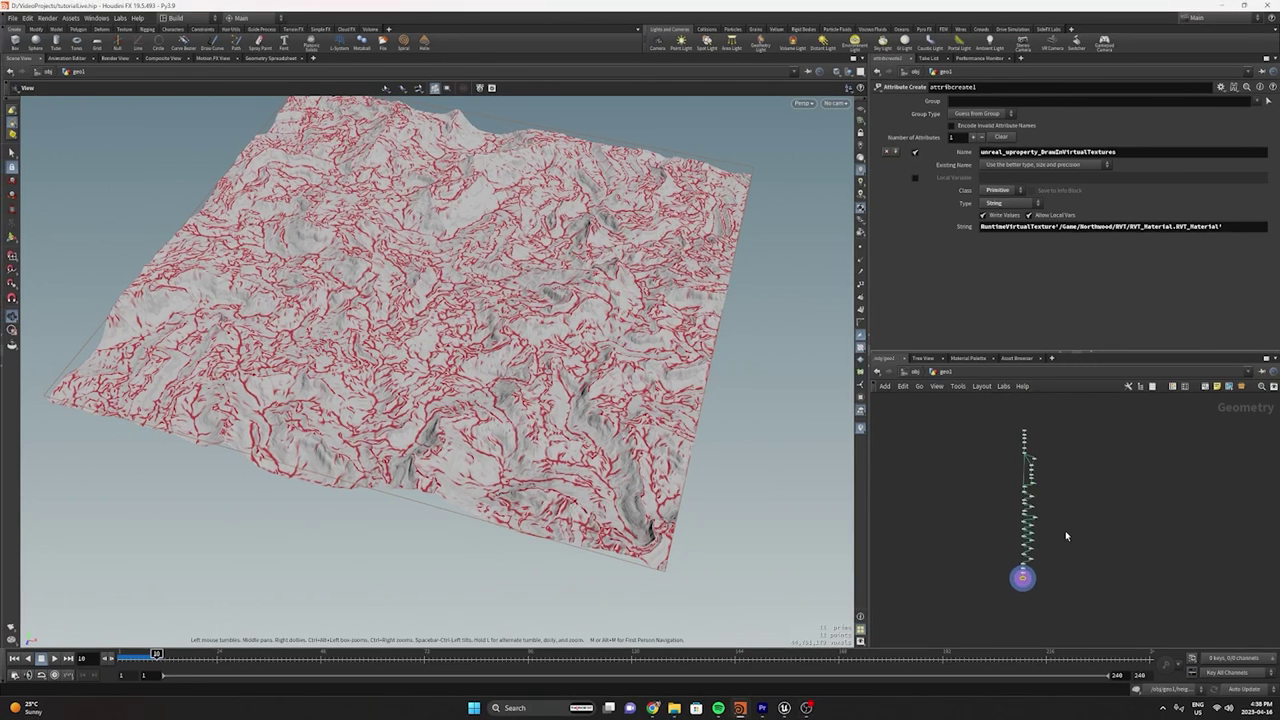
pyautogui.moveTo(1063, 602); pyautogui.dragTo(1041, 429)
pyautogui.scroll(3, 1041, 434)
pyautogui.scroll(3, 1079, 476)
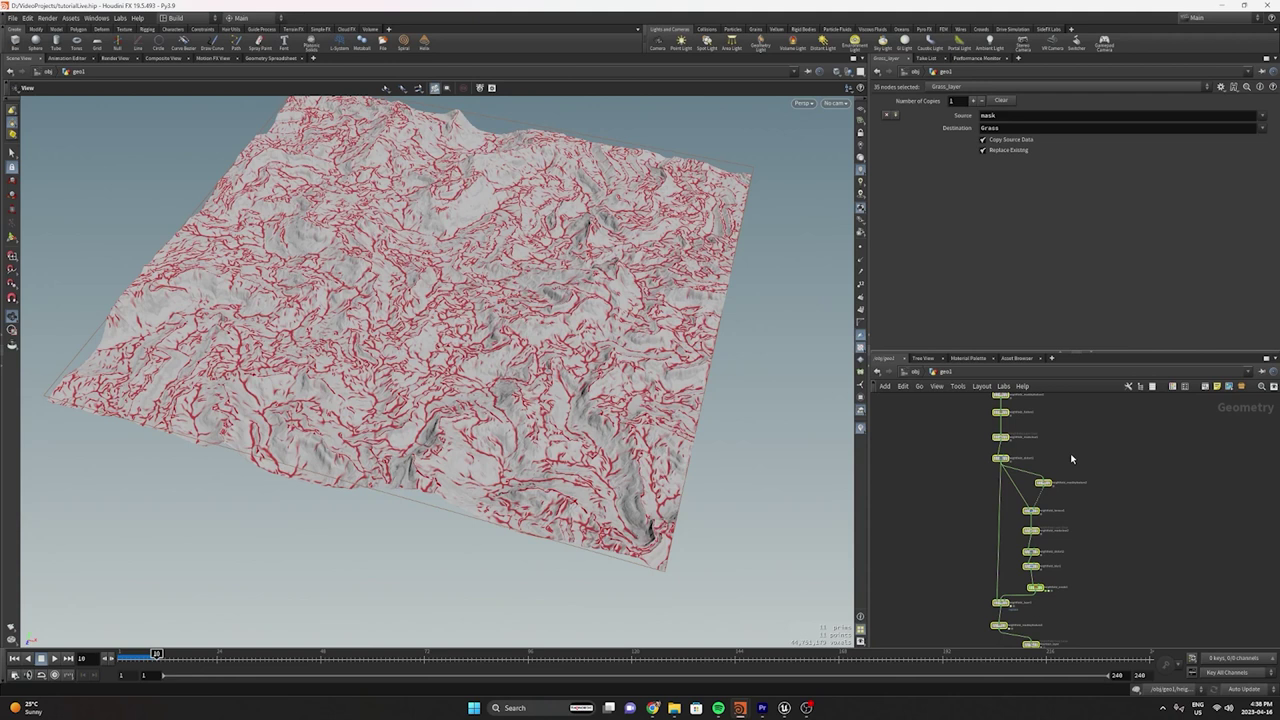
pyautogui.moveTo(1077, 538); pyautogui.dragTo(1023, 467, button='middle')
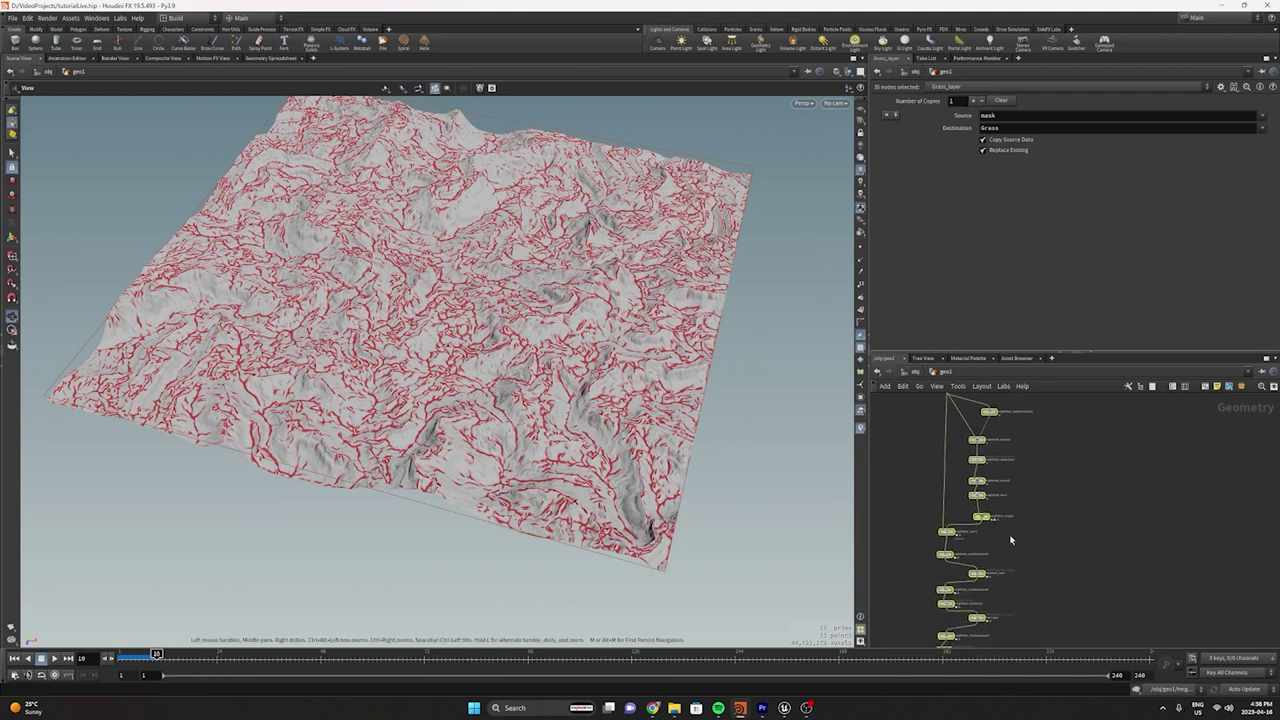
pyautogui.scroll(-3, 1022, 540)
pyautogui.scroll(-3, 1028, 560)
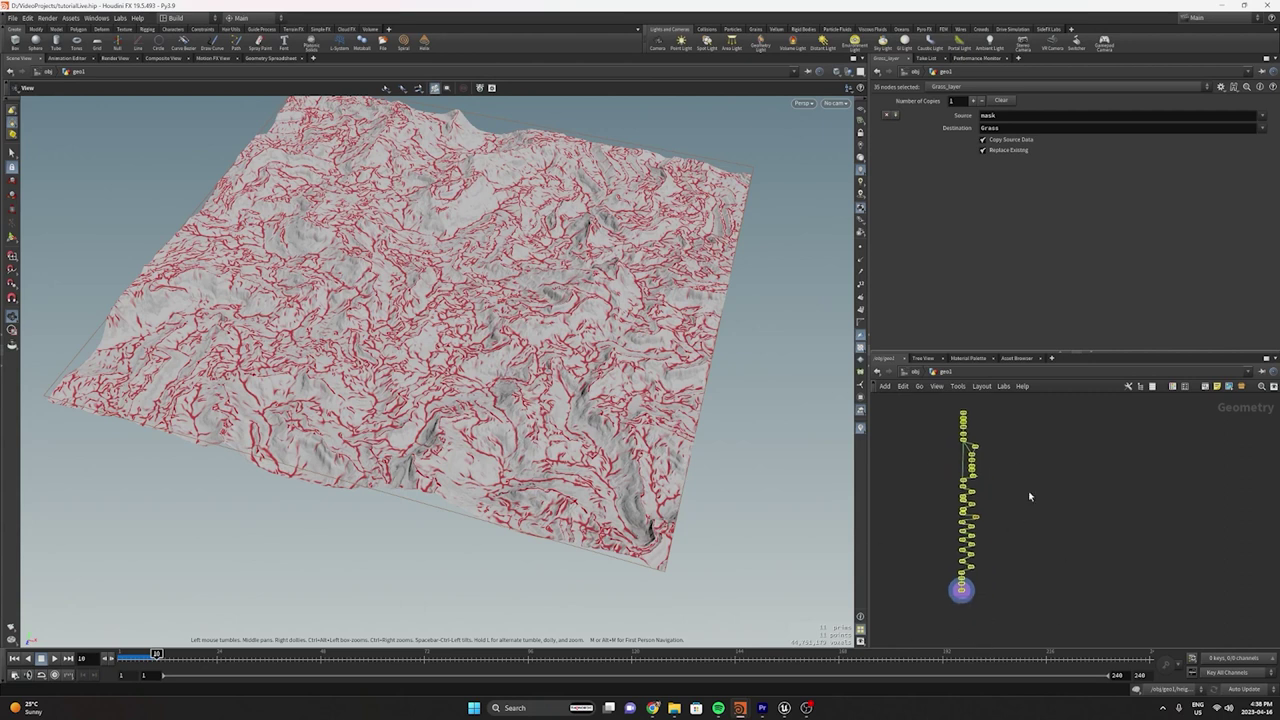
pyautogui.click(70, 19)
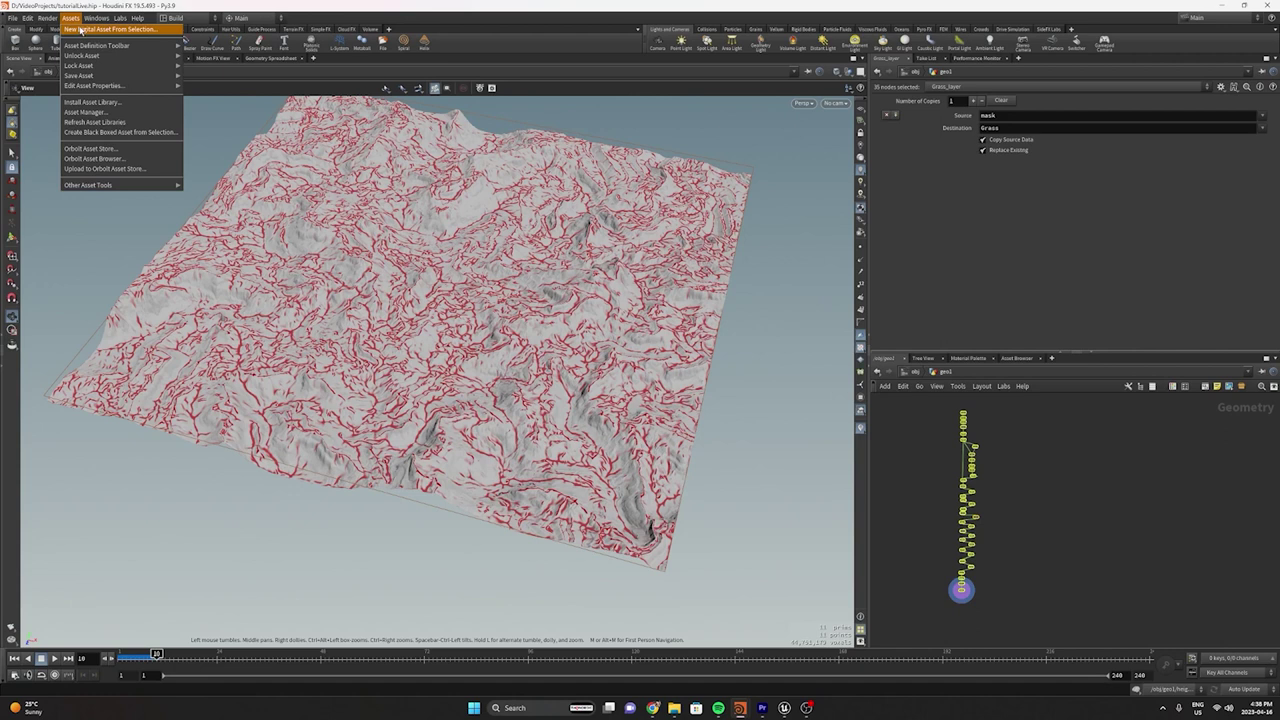
pyautogui.click(73, 30)
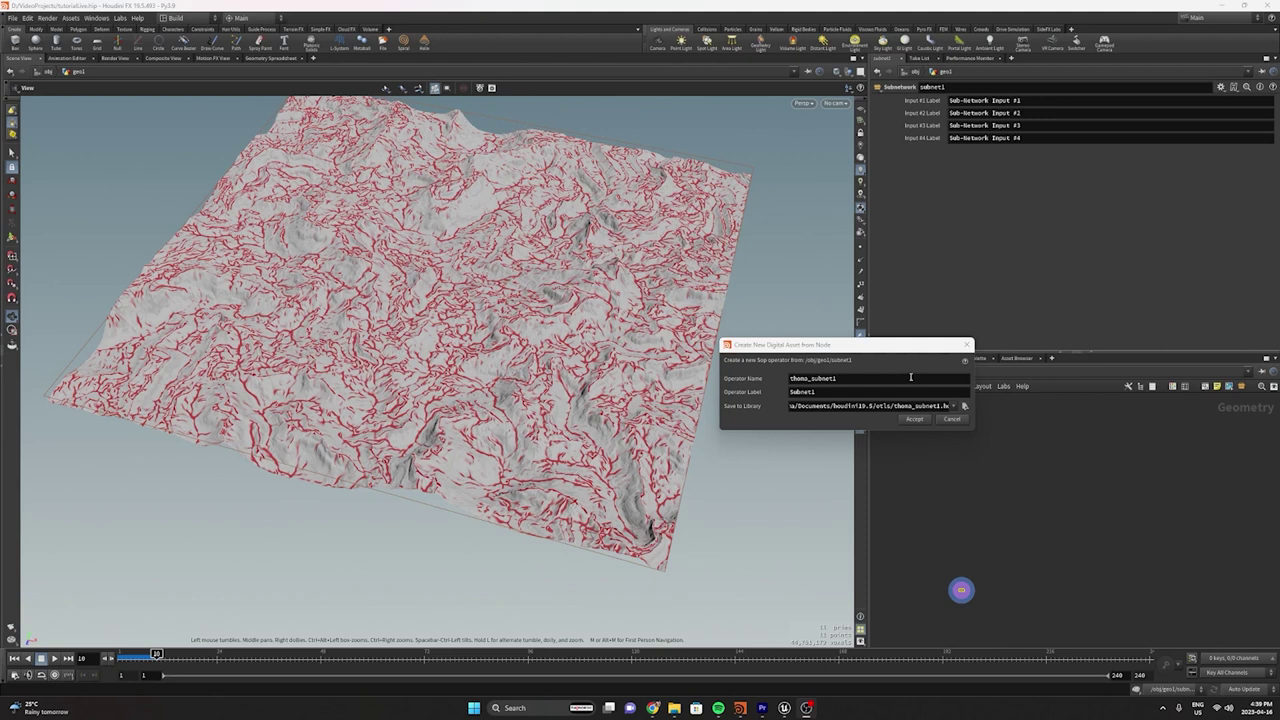
# Name the digital asset operator EPC_01_HF and create it in the default houdini19.5/otls library location
pyautogui.moveTo(816, 348); pyautogui.dragTo(641, 402)
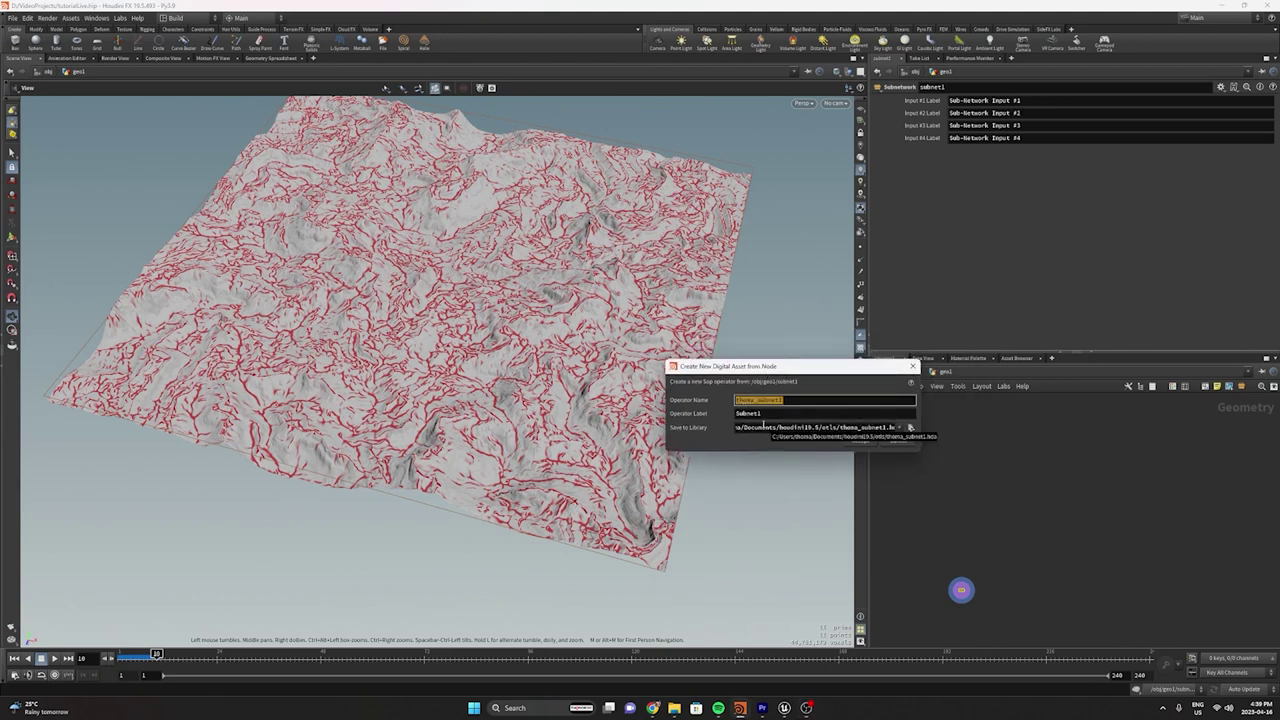
pyautogui.write('EPC_')
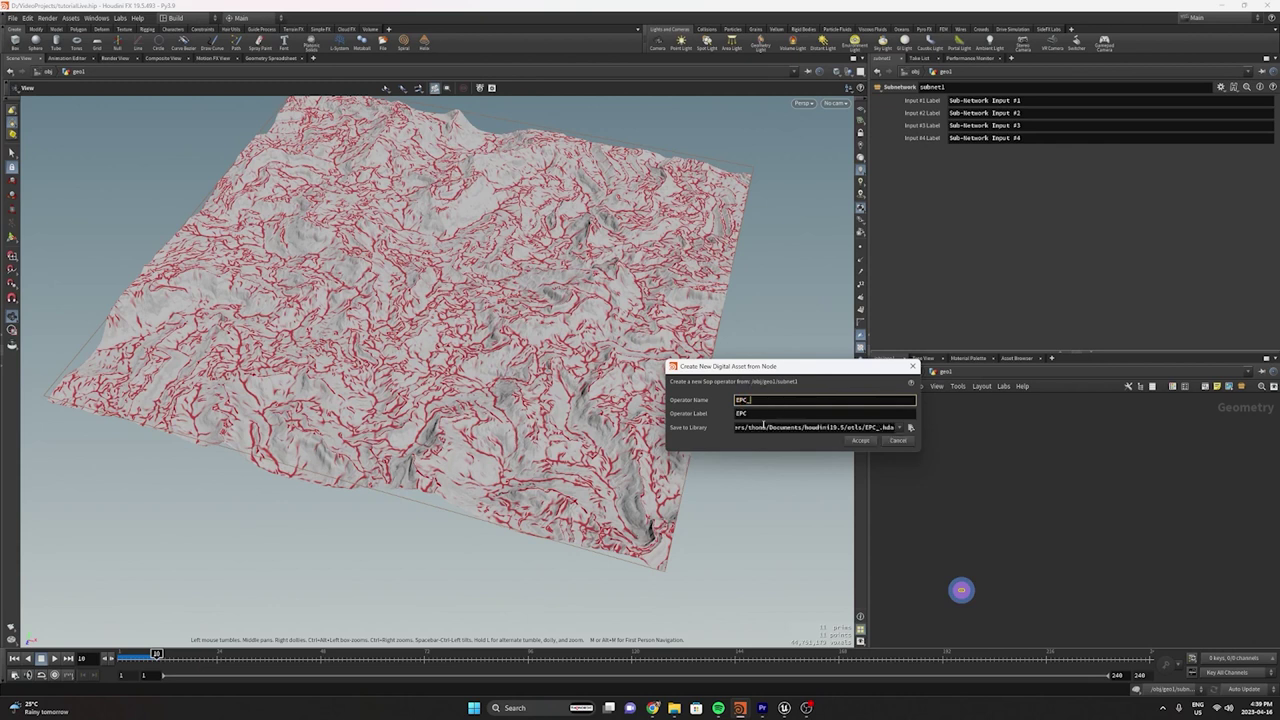
pyautogui.write('01_HF')
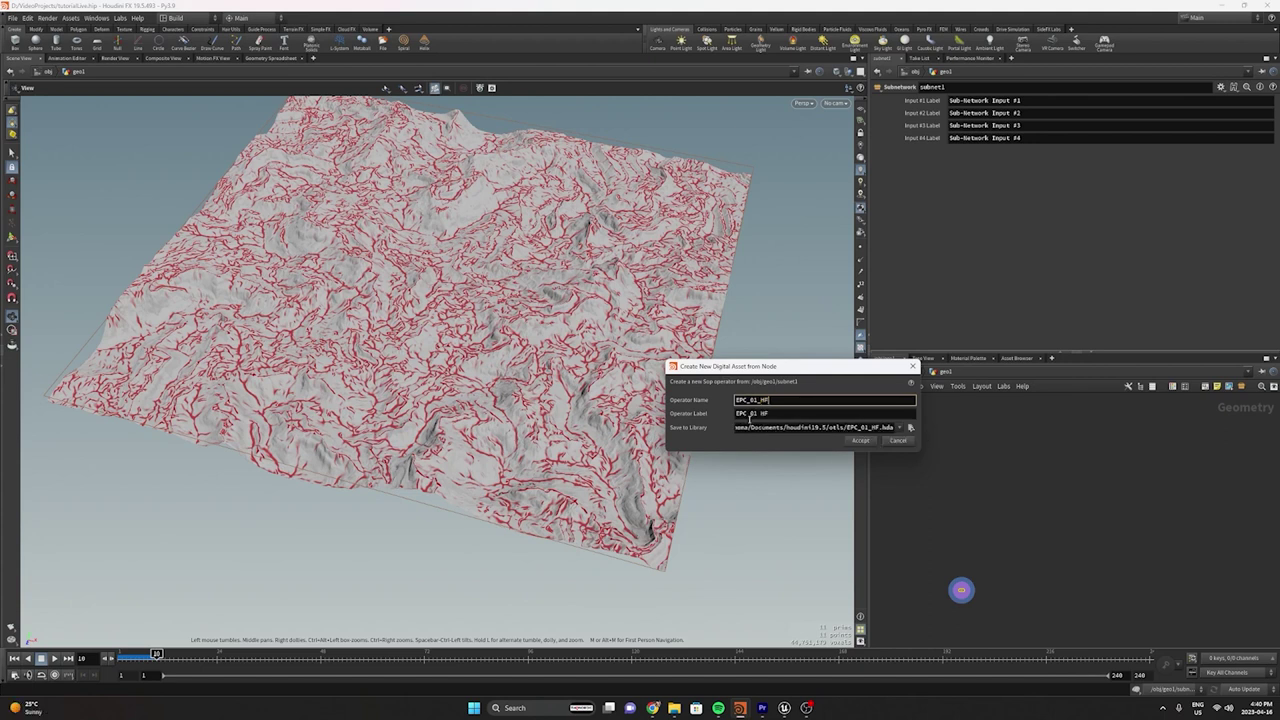
pyautogui.moveTo(754, 428); pyautogui.dragTo(817, 428)
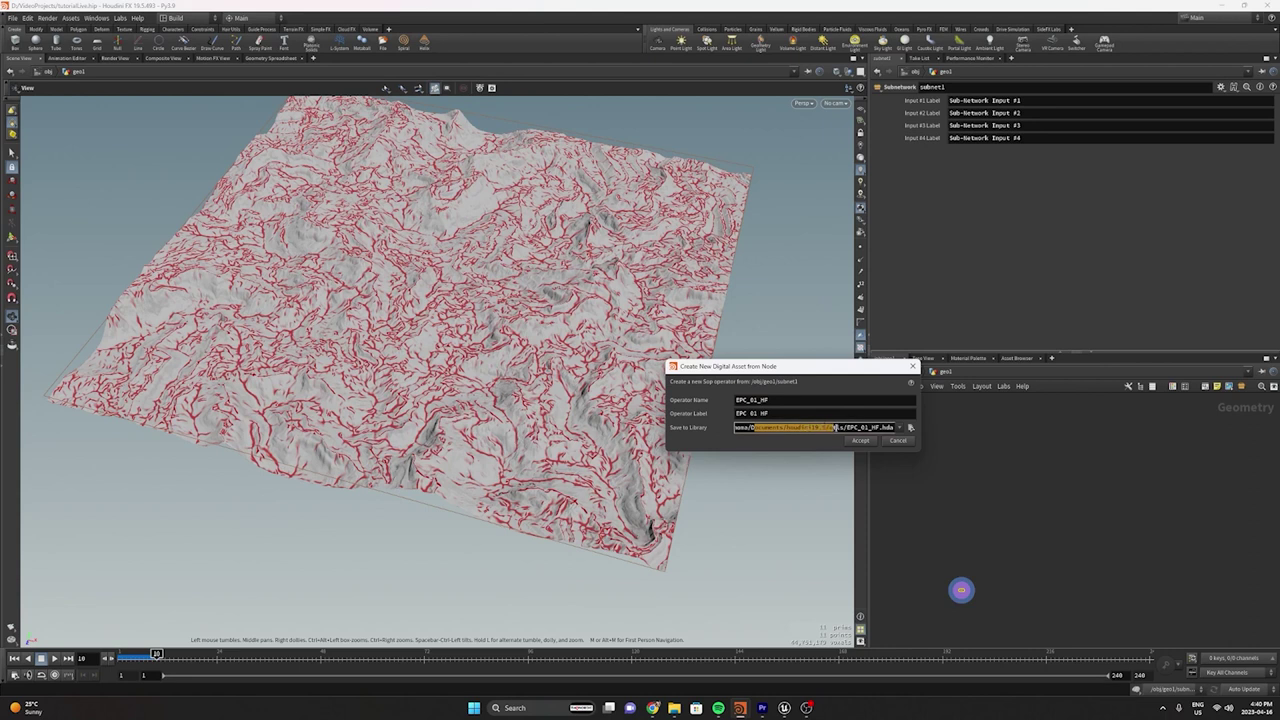
pyautogui.click(839, 428)
pyautogui.click(862, 442)
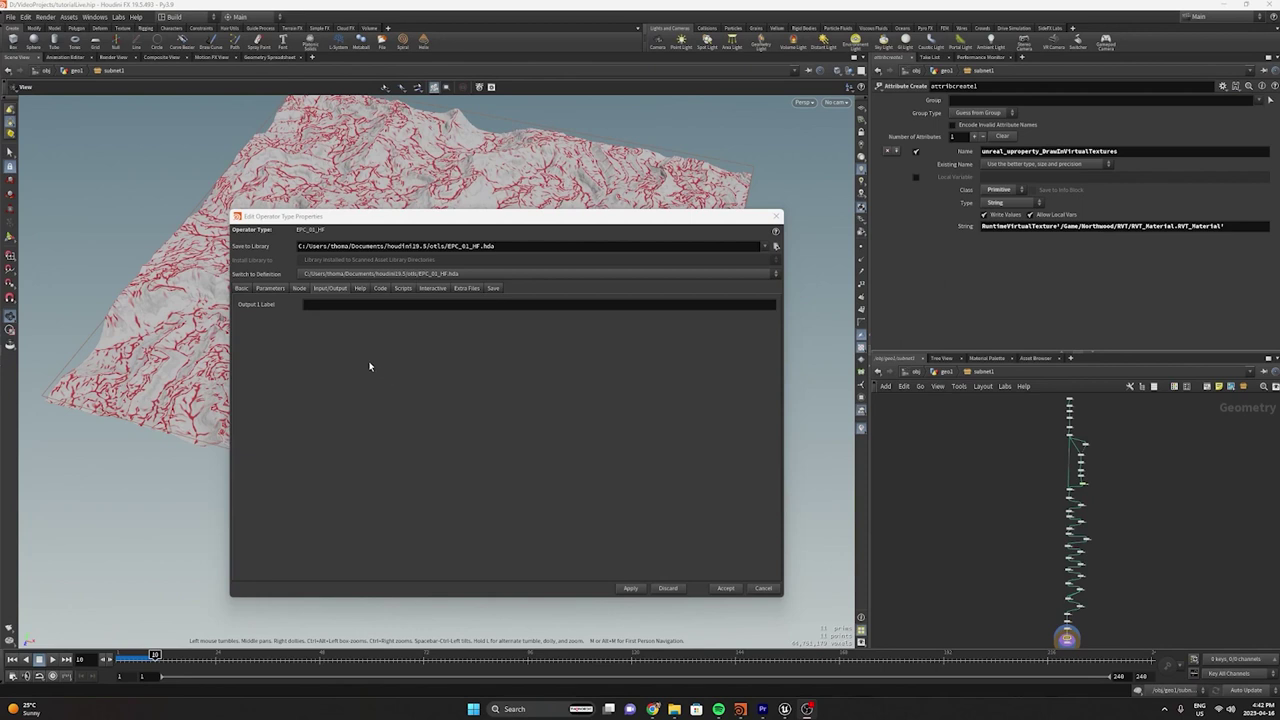
# Apply and accept the EPC_01_HF operator type properties, and return to the geo1 network level
pyautogui.click(272, 289)
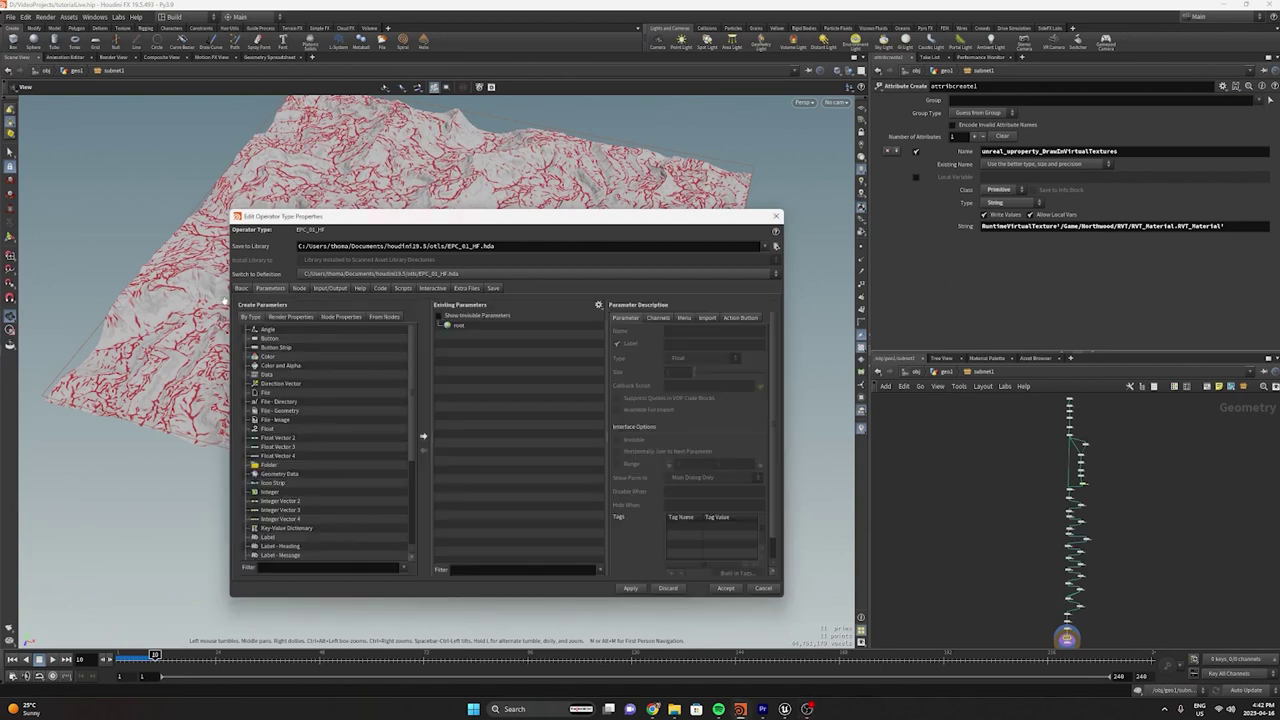
pyautogui.click(242, 288)
pyautogui.click(631, 587)
pyautogui.click(724, 588)
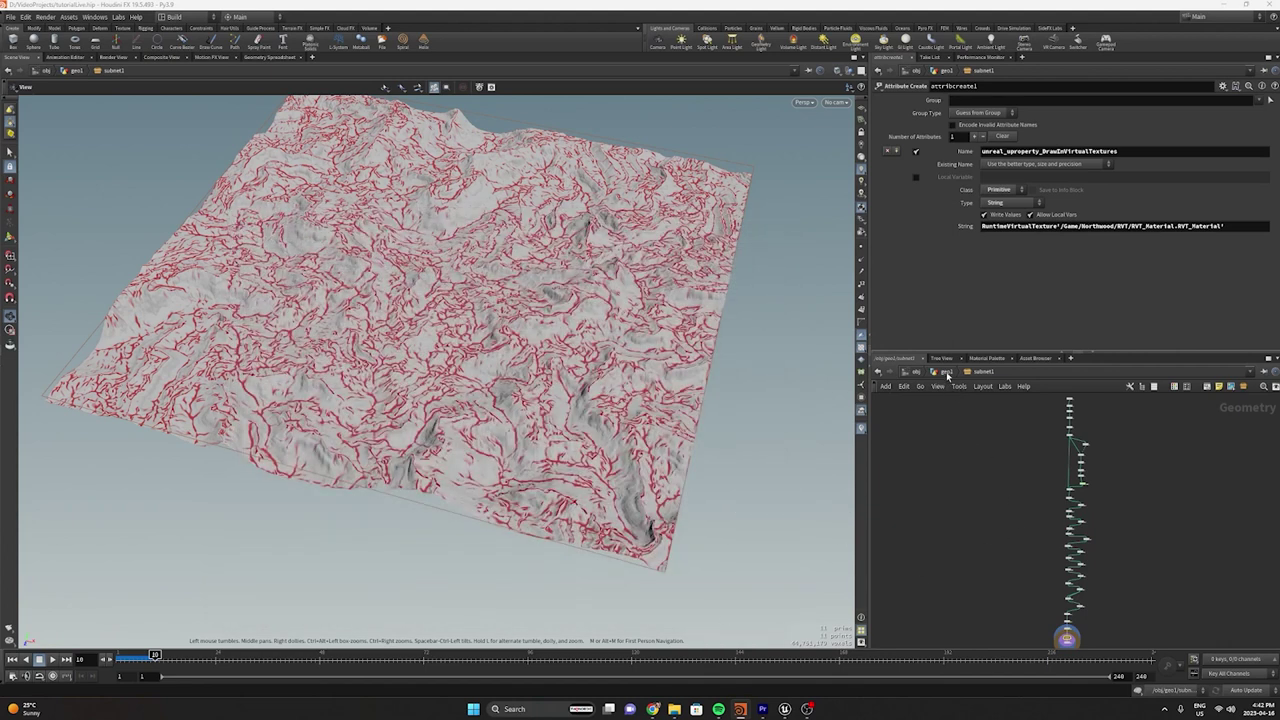
pyautogui.press('u')
pyautogui.moveTo(1058, 616); pyautogui.dragTo(1036, 536, button='middle')
pyautogui.moveTo(921, 471); pyautogui.dragTo(1140, 586)
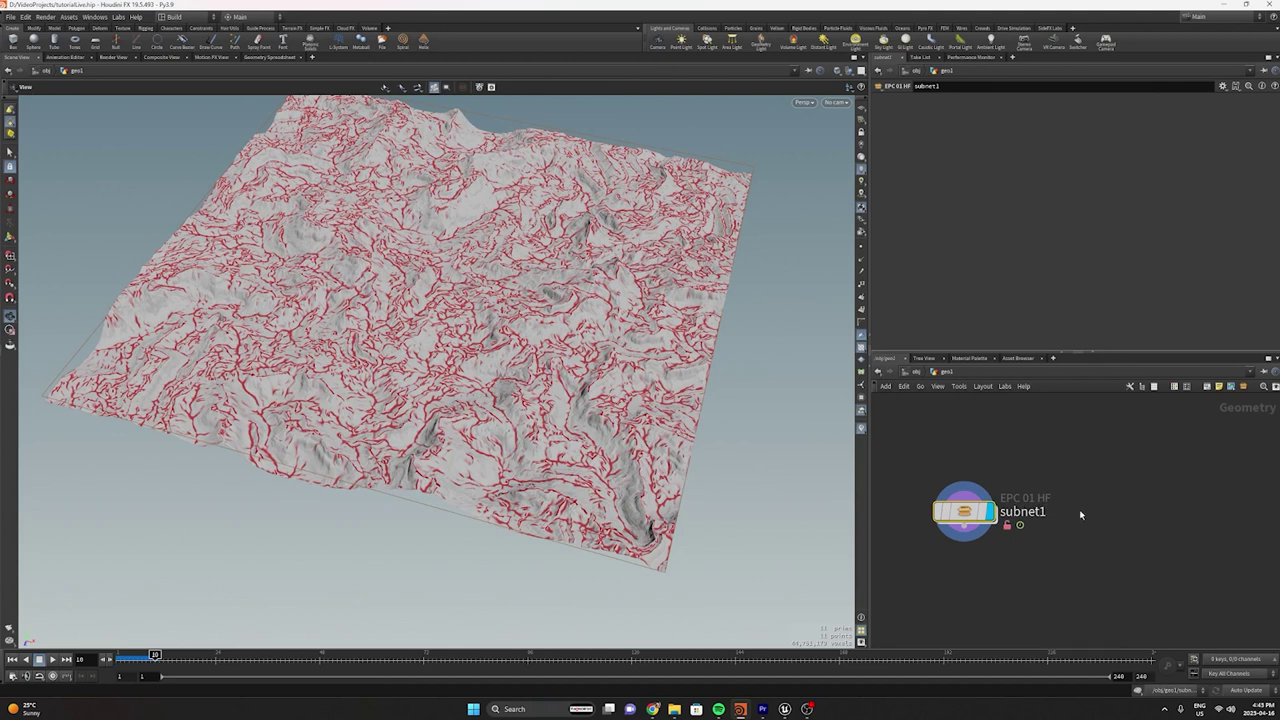
pyautogui.press('Tab')
pyautogui.moveTo(1145, 271)
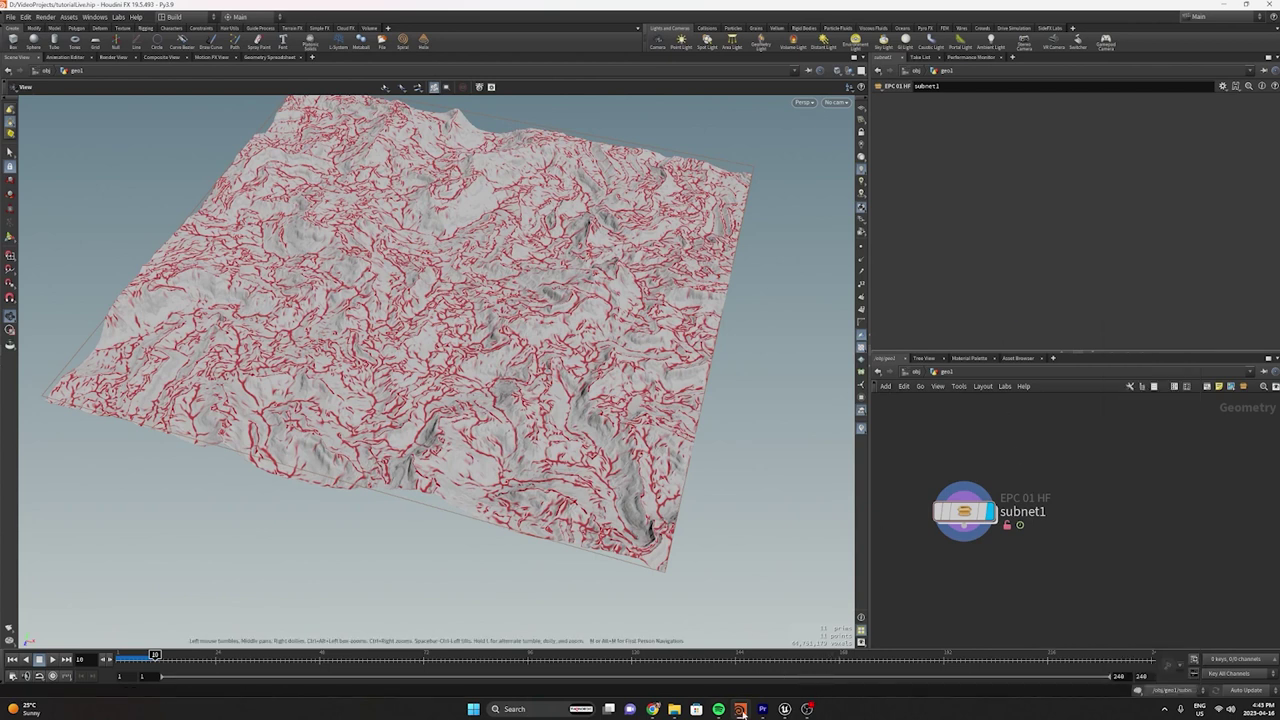
# Switch to Unreal Editor and open the HoudiniTools content folder
pyautogui.click(744, 656)
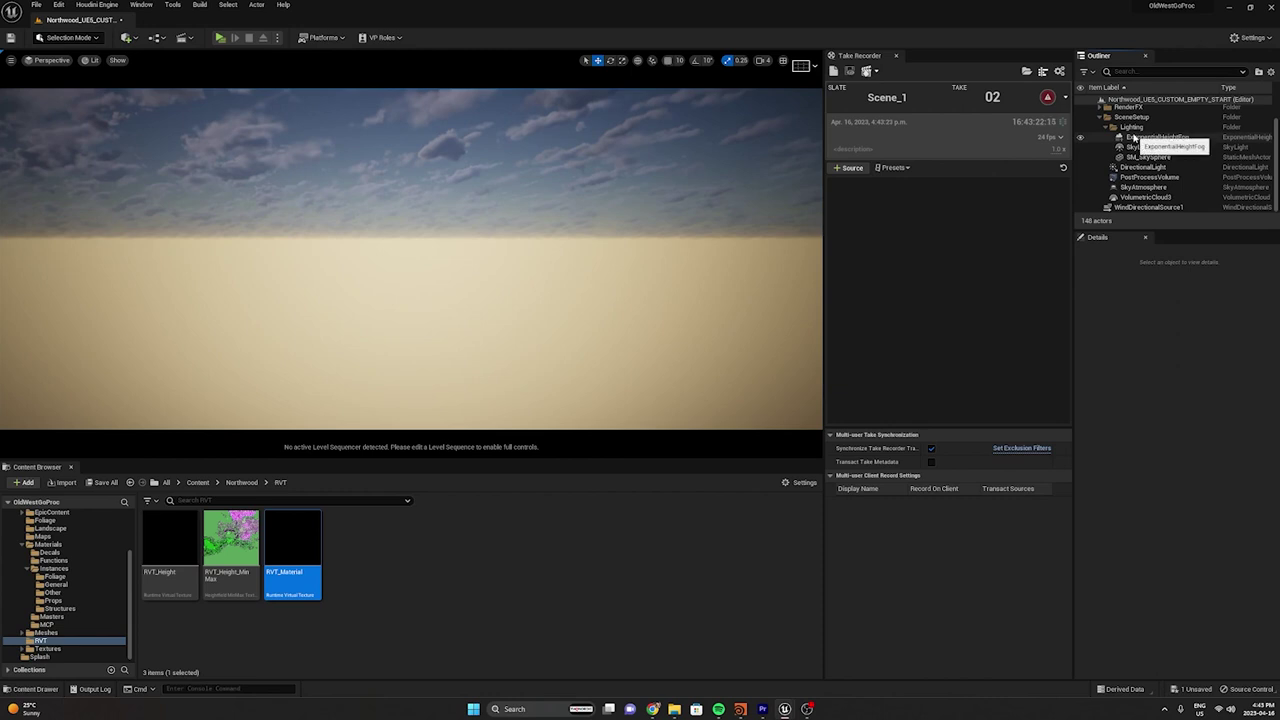
pyautogui.scroll(3, 70, 583)
pyautogui.click(55, 547)
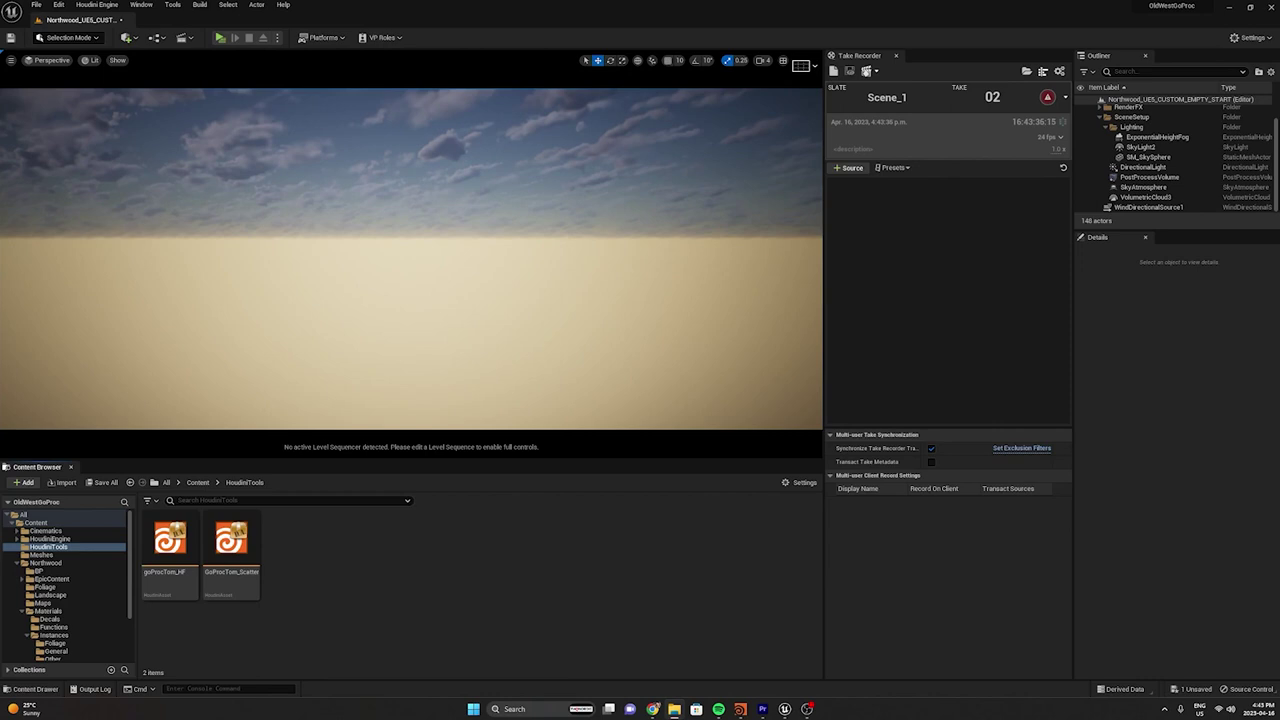
# Import the EPC_01_HF Houdini asset file from Documents/houdini19.5/otls in File Explorer into Unreal's HoudiniTools folder
pyautogui.click(674, 709)
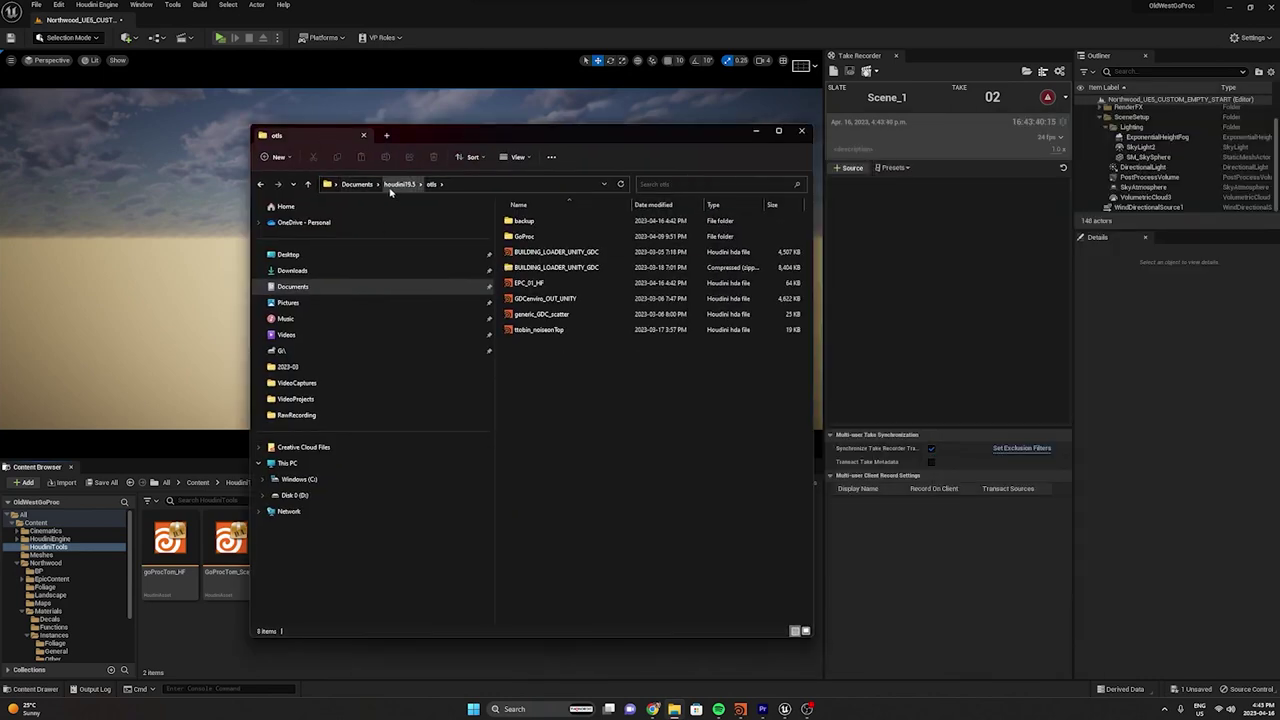
pyautogui.click(528, 285)
pyautogui.moveTo(500, 138); pyautogui.dragTo(821, 137)
pyautogui.moveTo(1084, 292); pyautogui.dragTo(335, 555)
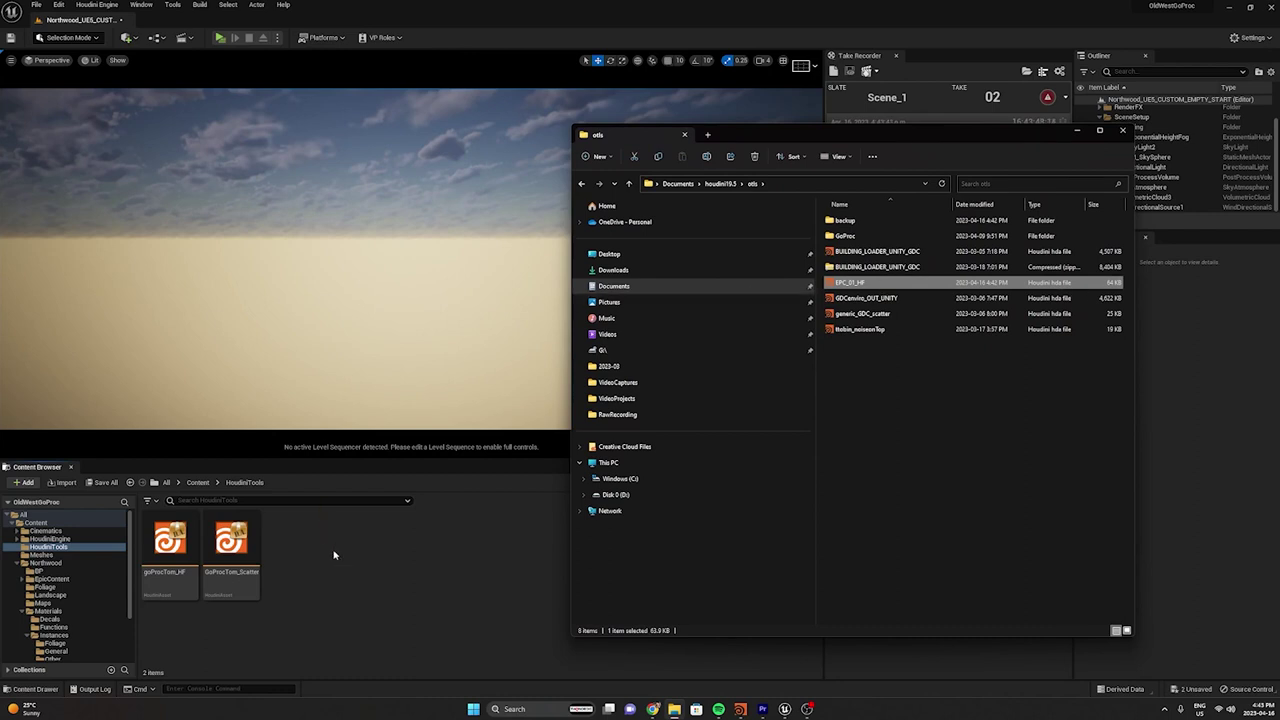
pyautogui.click(353, 556)
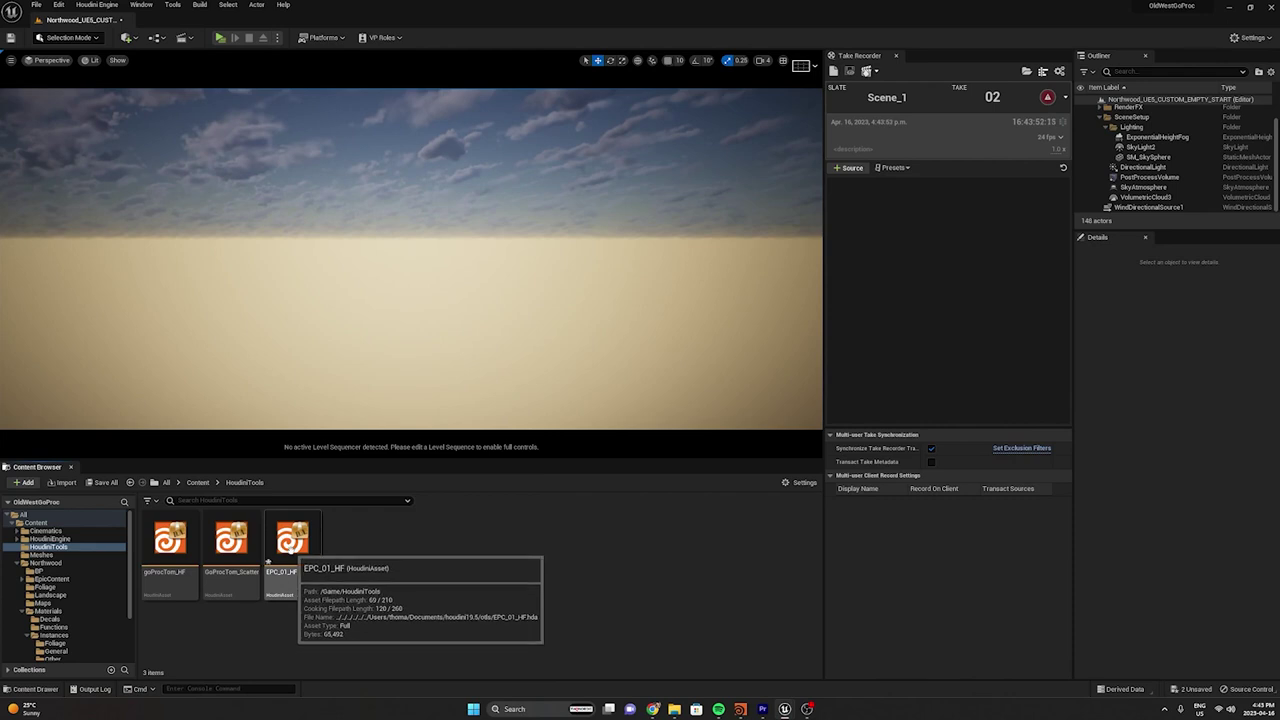
# Place the EPC_01_HF Houdini asset in the level and select its actor
pyautogui.moveTo(268, 562); pyautogui.dragTo(455, 265)
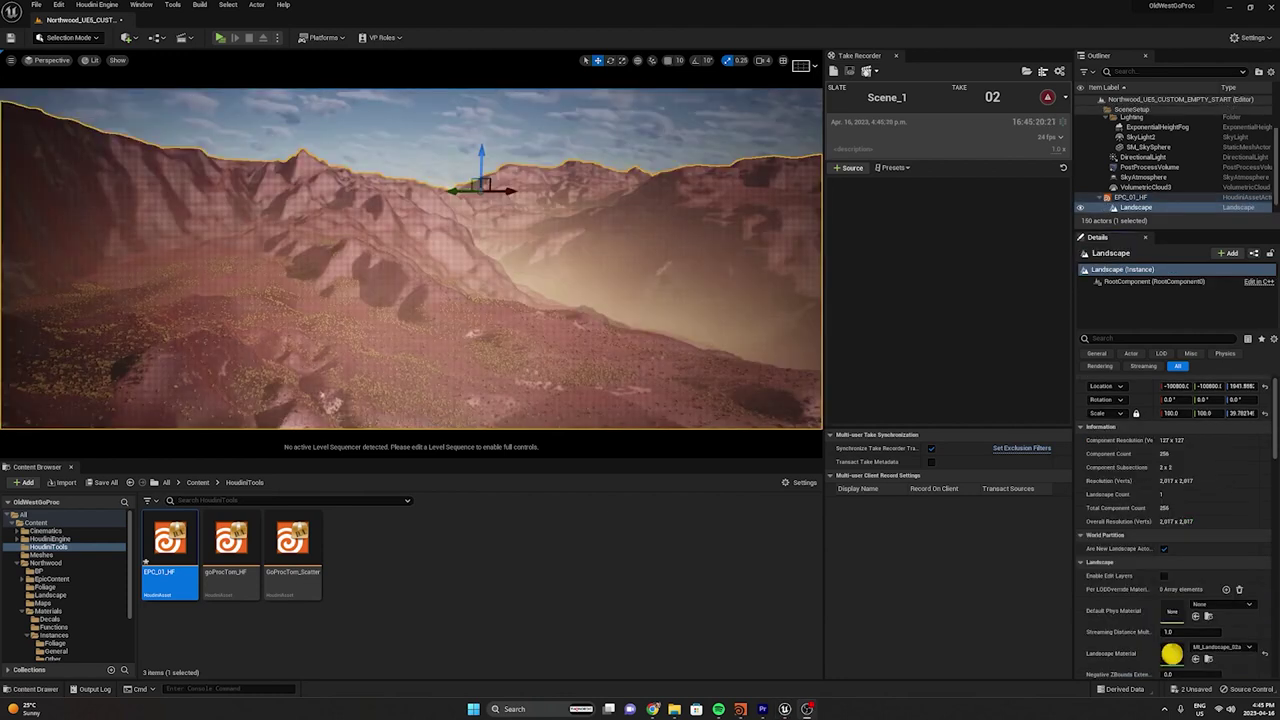
pyautogui.moveTo(602, 290); pyautogui.dragTo(584, 326, button='right')
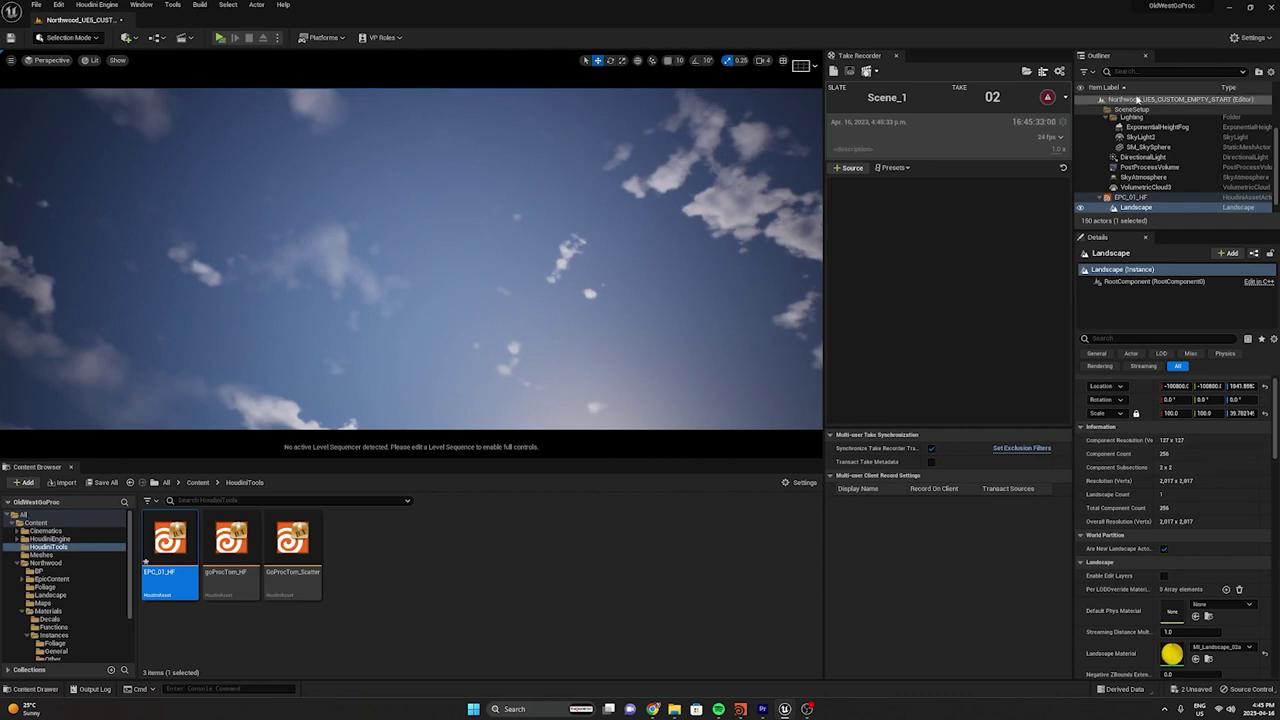
pyautogui.click(1145, 197)
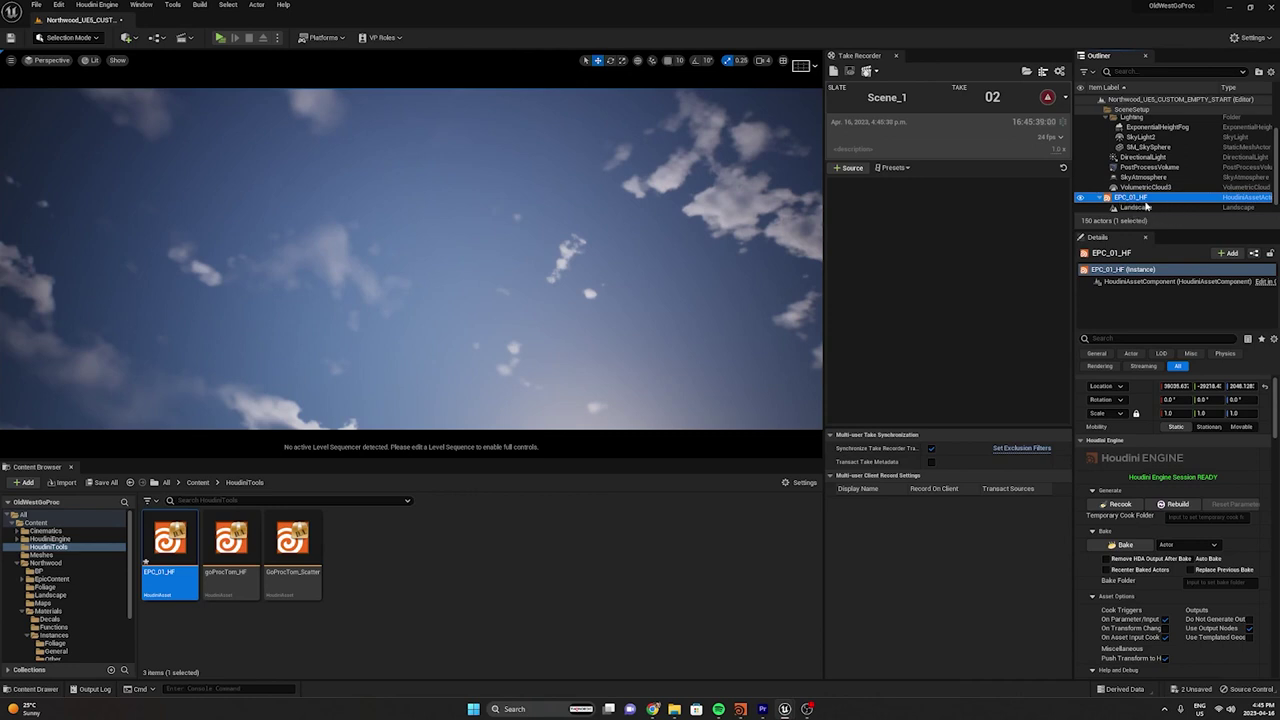
# Create the runtime virtual texture volume for RVT_Material from the generated Landscape's virtual texture settings
pyautogui.click(1146, 202)
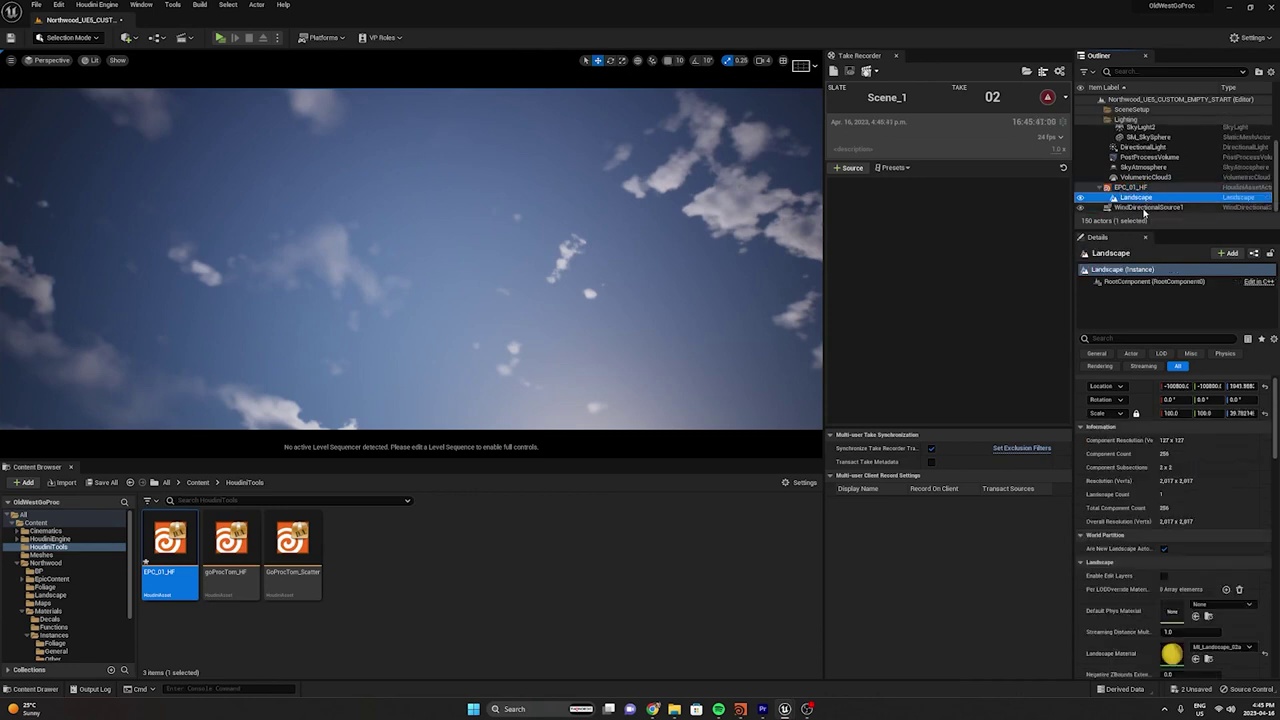
pyautogui.scroll(-2, 1115, 438)
pyautogui.scroll(-5, 1115, 438)
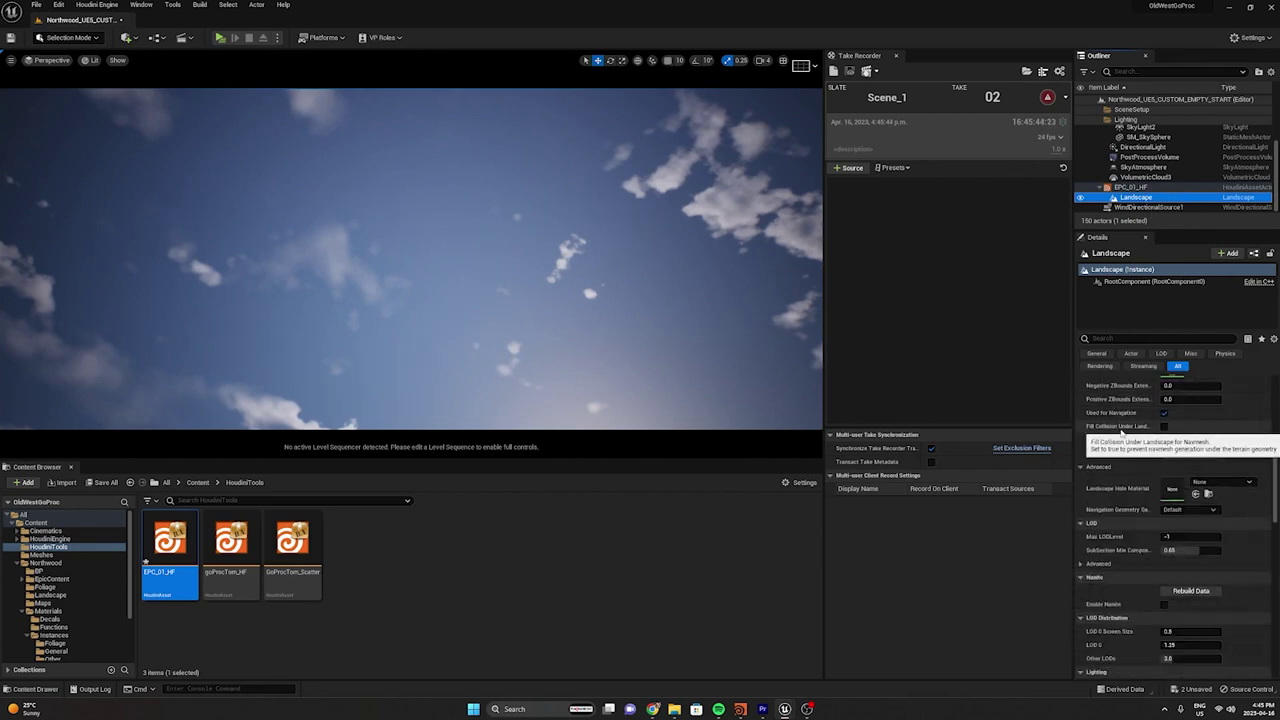
pyautogui.scroll(-4, 1127, 446)
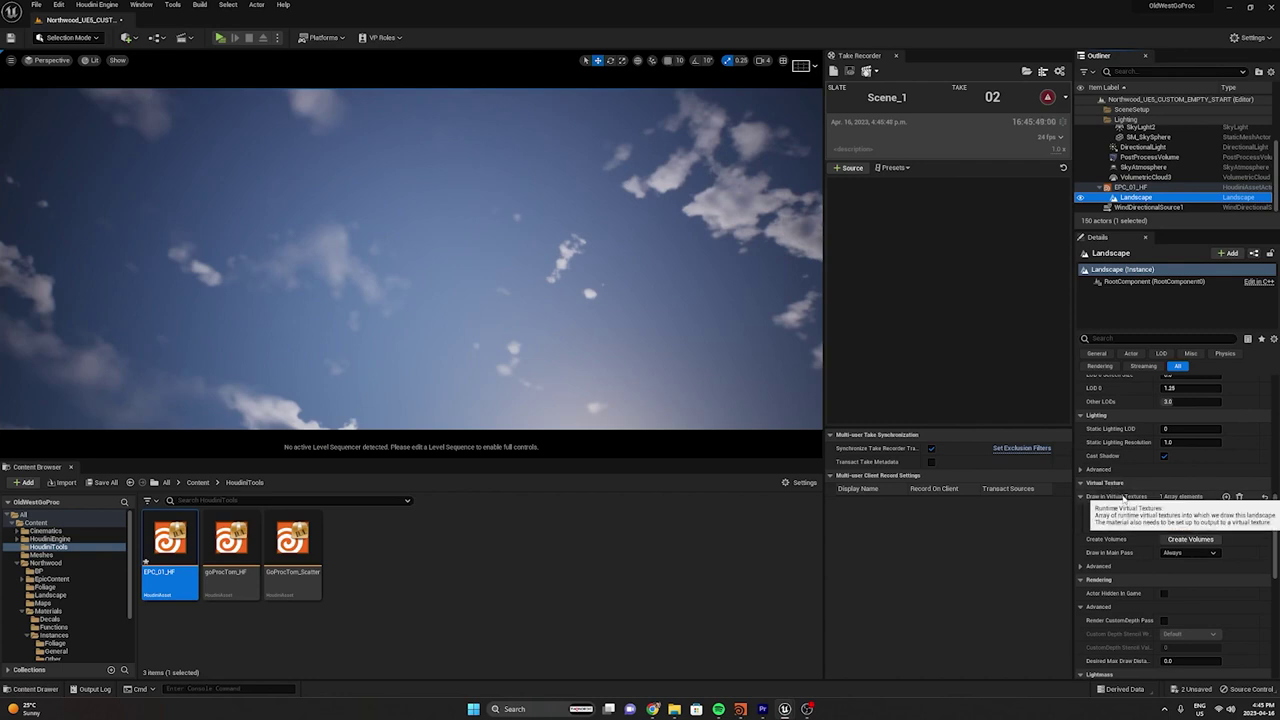
pyautogui.click(1105, 497)
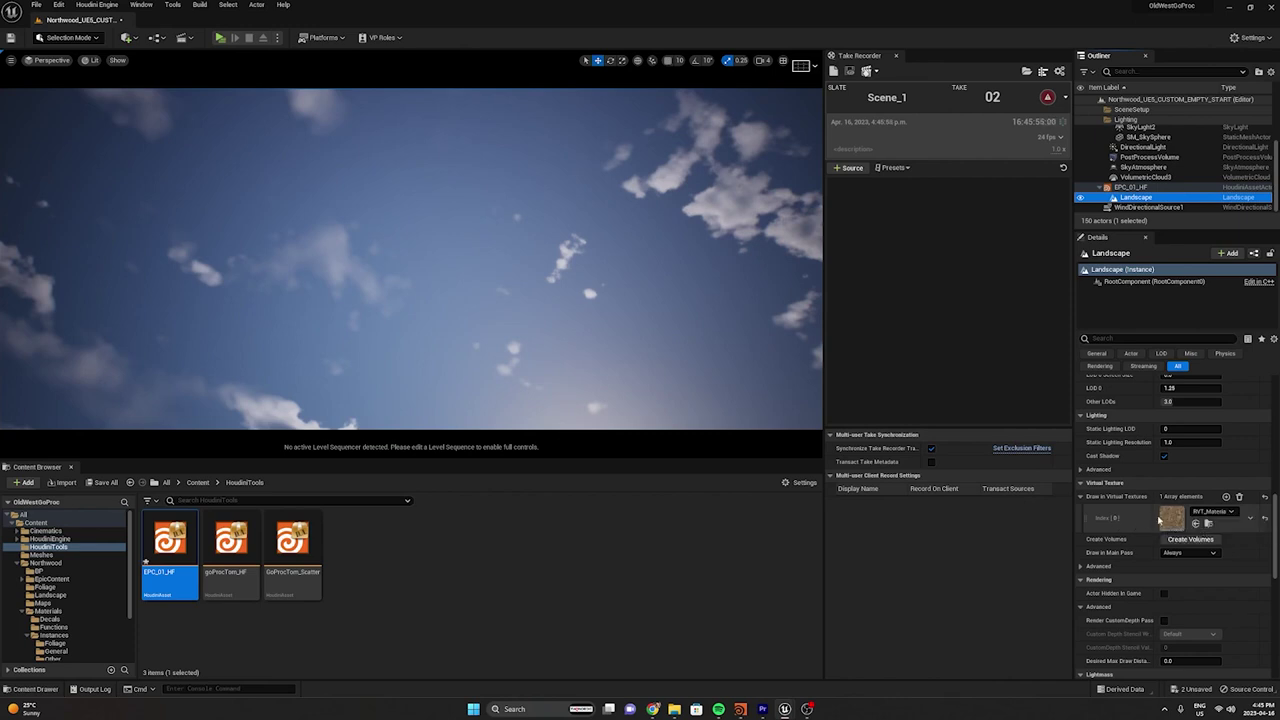
pyautogui.scroll(-1, 1115, 535)
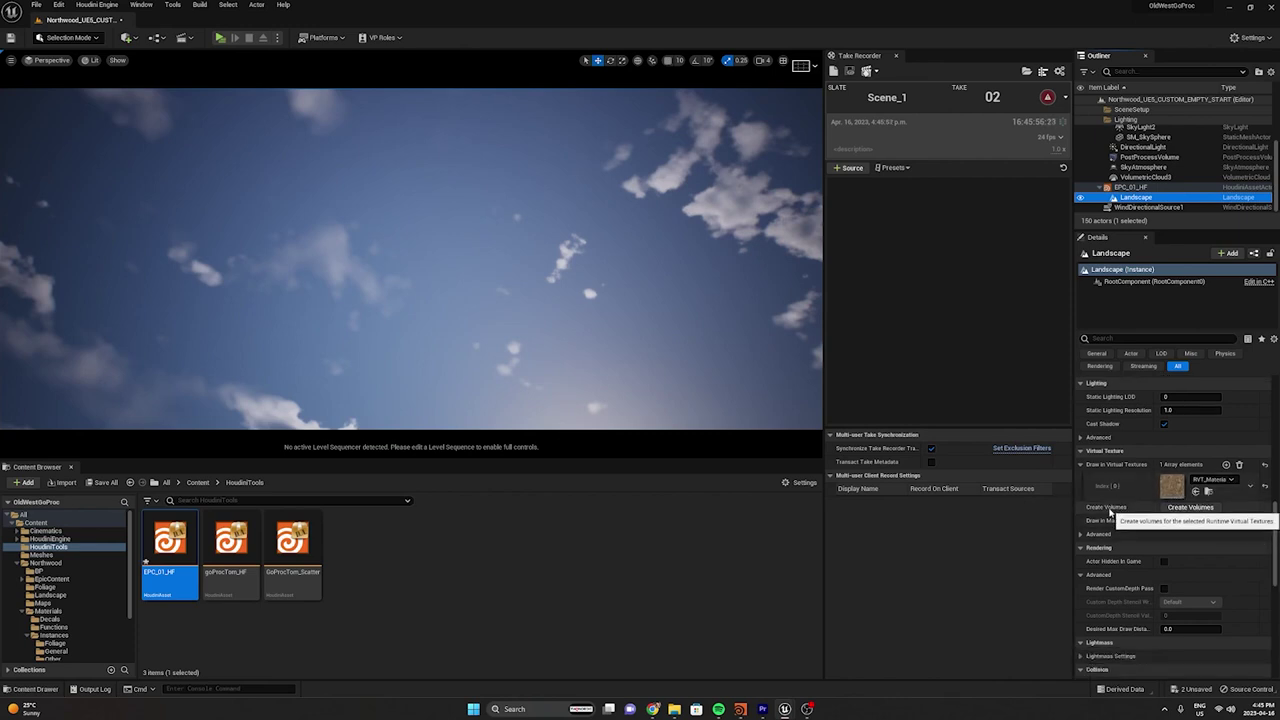
pyautogui.click(1182, 508)
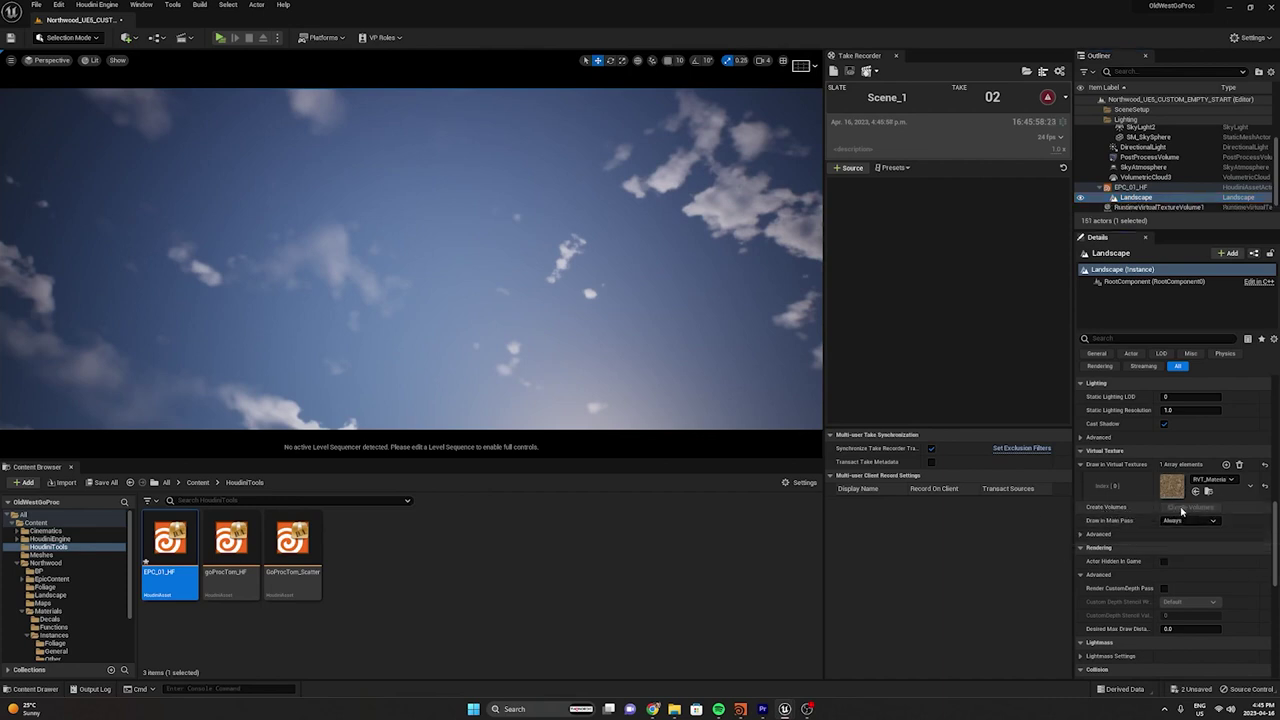
# Examine the generated landscape's textures and foliage from above and at ground level
pyautogui.moveTo(620, 250); pyautogui.dragTo(610, 410, button='right')
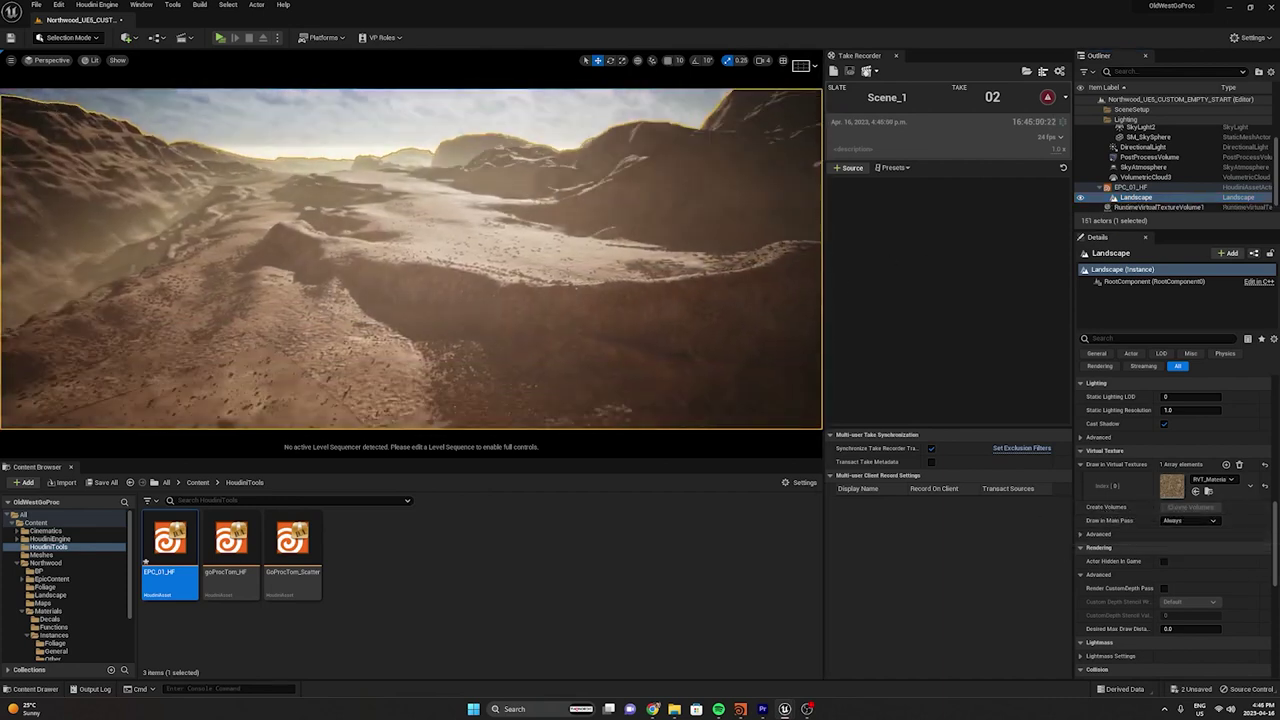
pyautogui.press('w')
pyautogui.moveTo(410, 260)
pyautogui.mouseDown(button='right')
pyautogui.moveTo(270, 265)
pyautogui.moveTo(415, 260)
pyautogui.mouseUp(button='right')
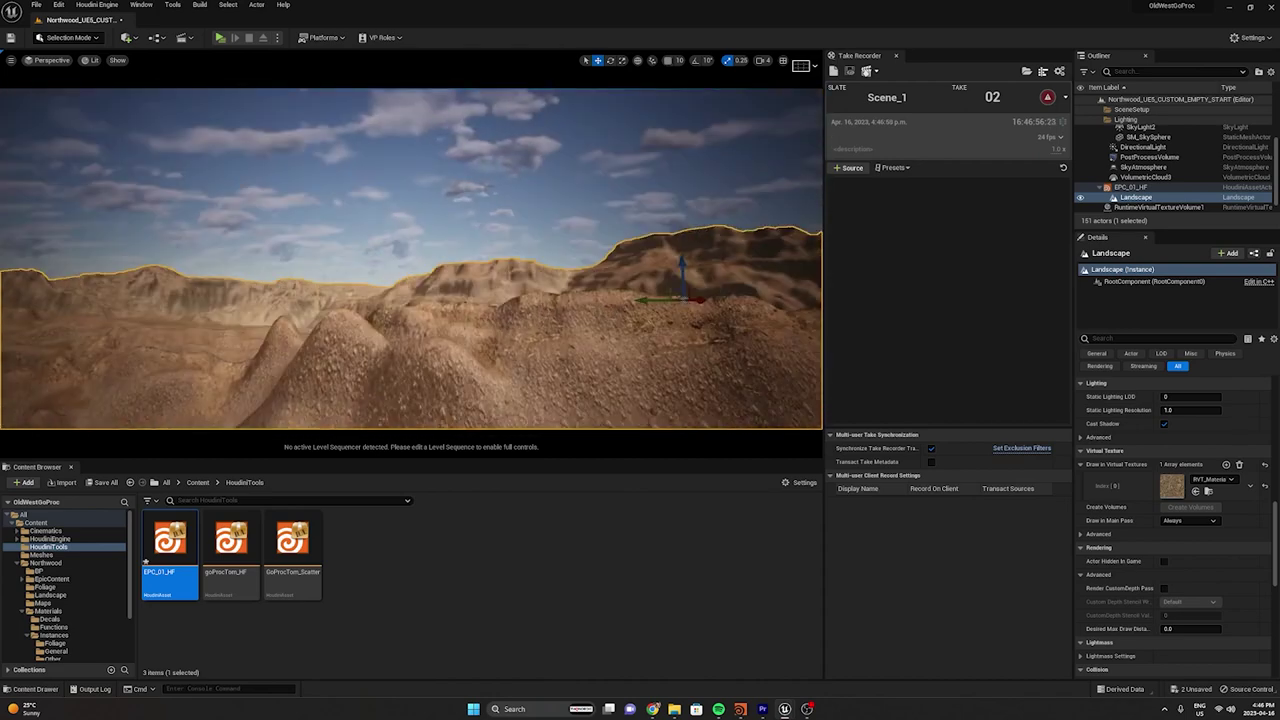
pyautogui.moveTo(411, 260); pyautogui.dragTo(500, 320, button='right')
pyautogui.press('w')
pyautogui.moveTo(411, 258); pyautogui.dragTo(525, 313, button='right')
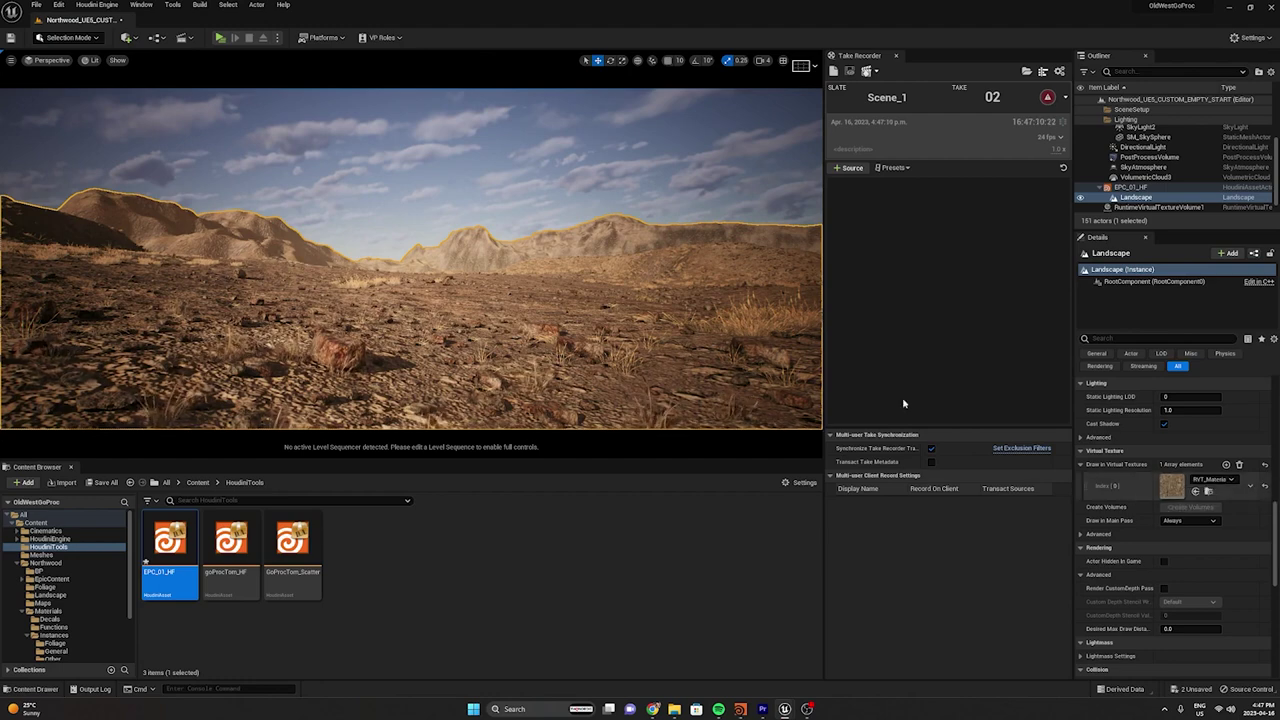
# Inspect the size and layout settings of the landscape's RVT_Material virtual texture and look over the terrain at ground level
pyautogui.moveTo(594, 270); pyautogui.dragTo(476, 254, button='right')
pyautogui.press('w')
pyautogui.press('s')
pyautogui.doubleClick(1171, 487)
pyautogui.moveTo(702, 130); pyautogui.dragTo(301, 130)
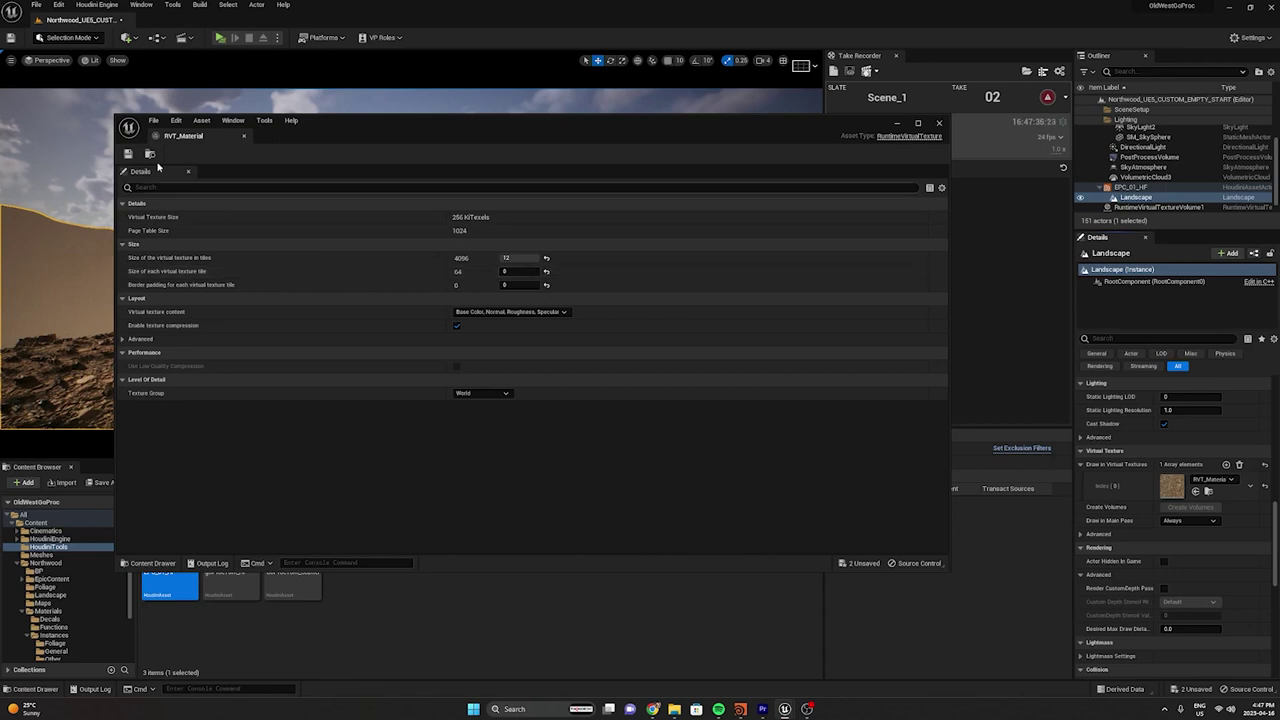
pyautogui.click(243, 135)
pyautogui.moveTo(411, 260); pyautogui.dragTo(630, 272, button='right')
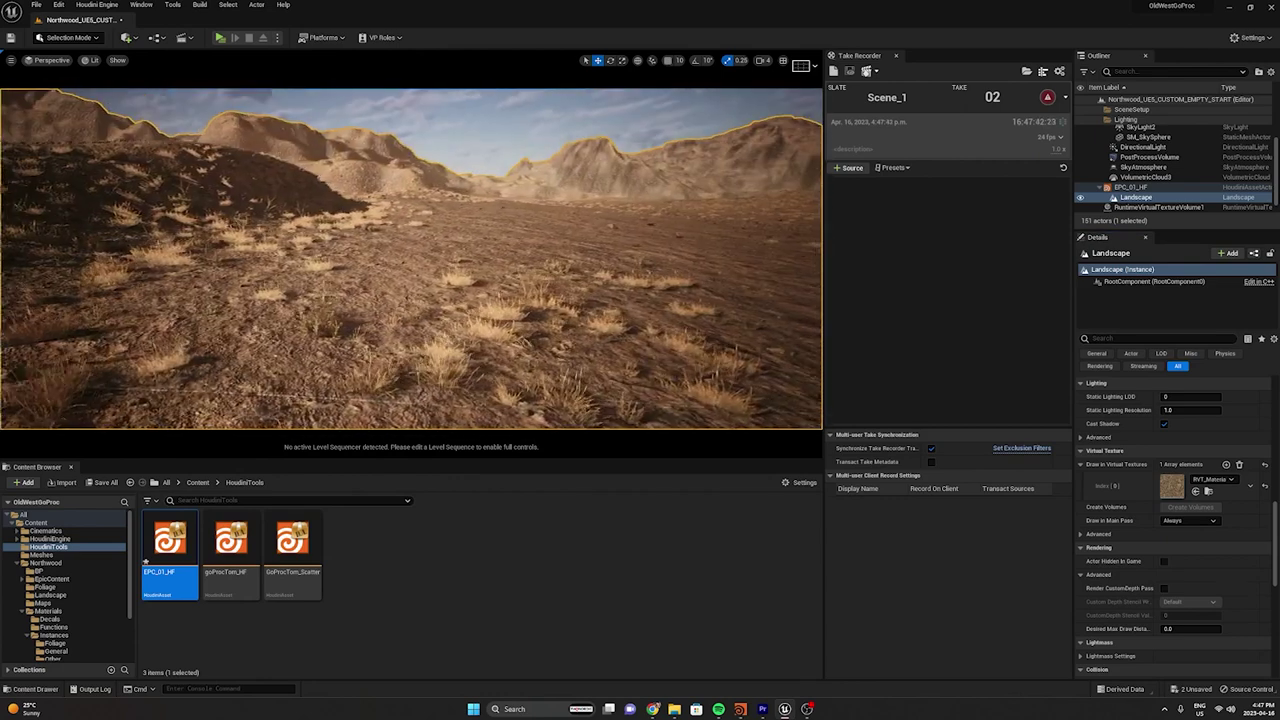
pyautogui.moveTo(488, 255); pyautogui.dragTo(320, 255, button='right')
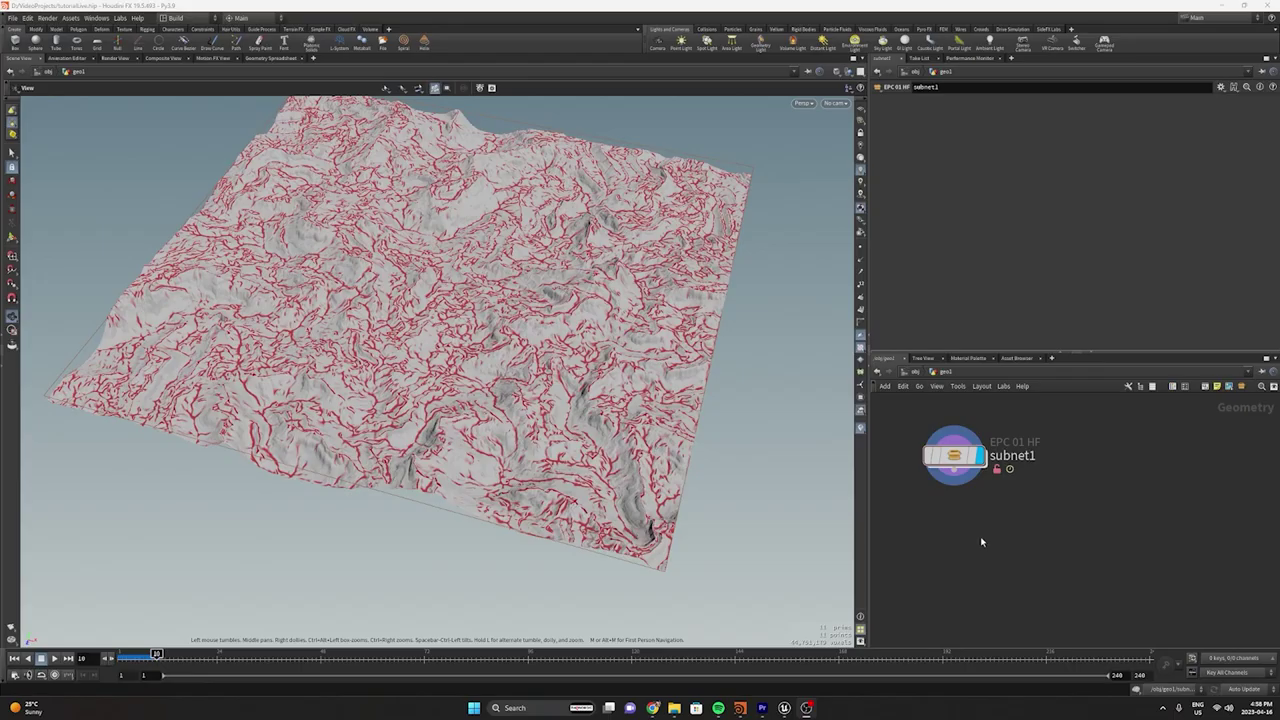
# In Houdini, append a Null node to the EPC_01_HF subnet's output and name it HF_IN
pyautogui.scroll(5, 655, 297)
pyautogui.moveTo(494, 270); pyautogui.dragTo(505, 444, button='middle')
pyautogui.scroll(-8, 503, 410)
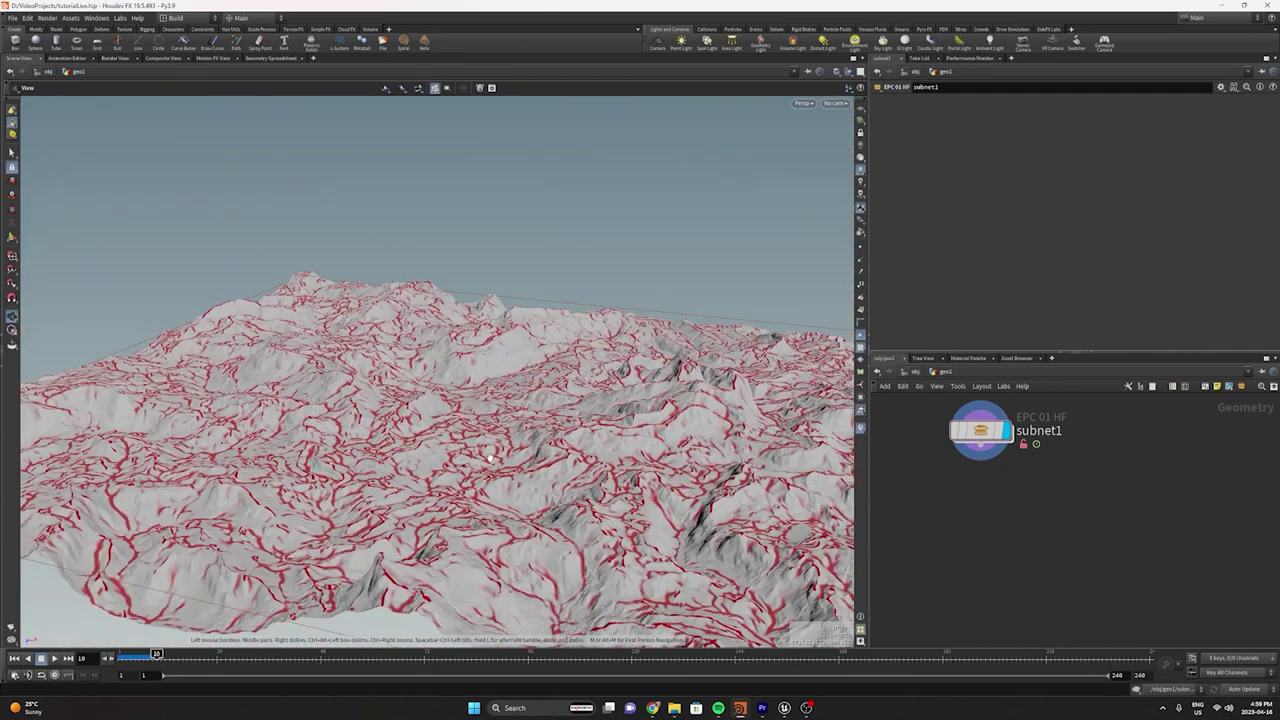
pyautogui.scroll(3, 490, 457)
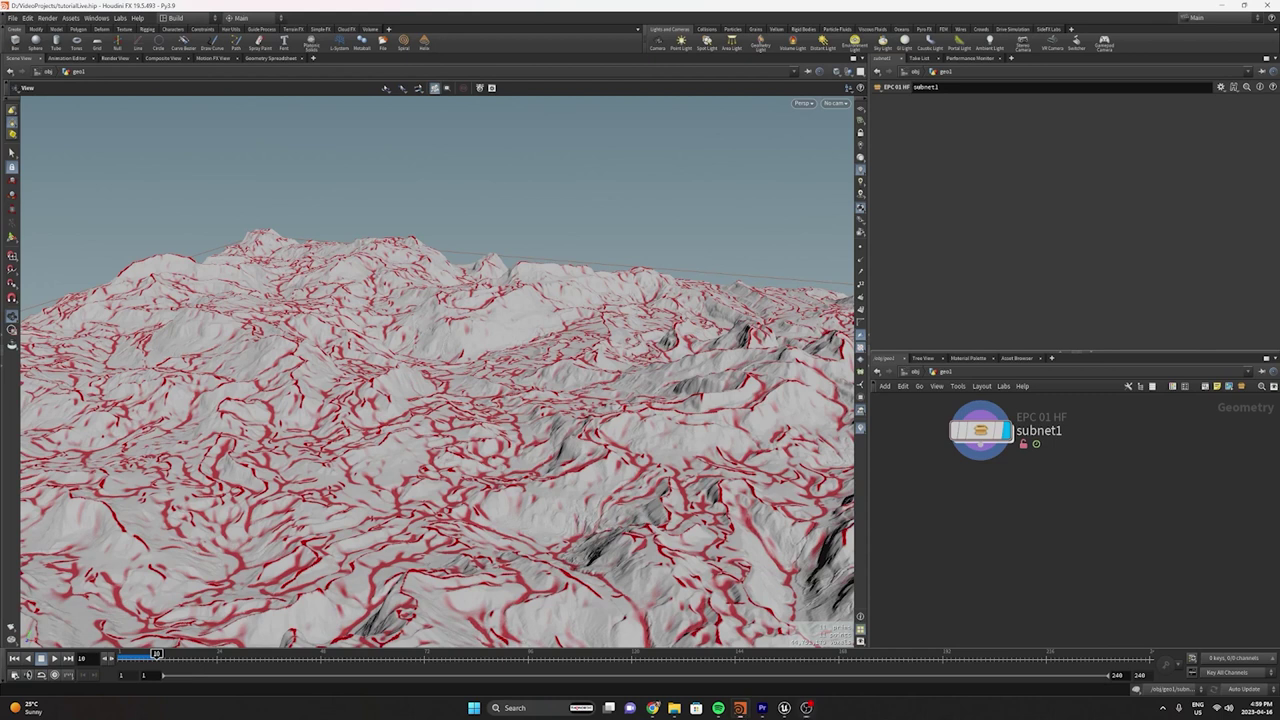
pyautogui.moveTo(992, 499); pyautogui.dragTo(932, 489, button='middle')
pyautogui.press('Tab')
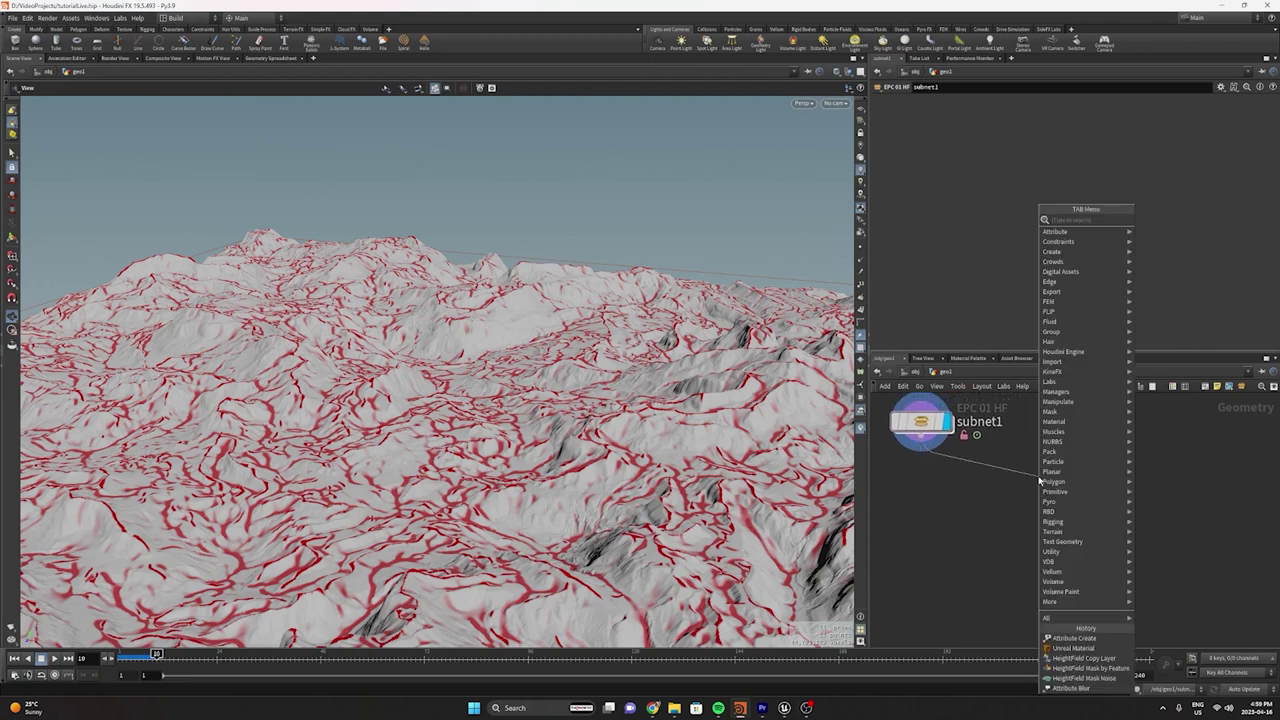
pyautogui.write('null')
pyautogui.press('Return')
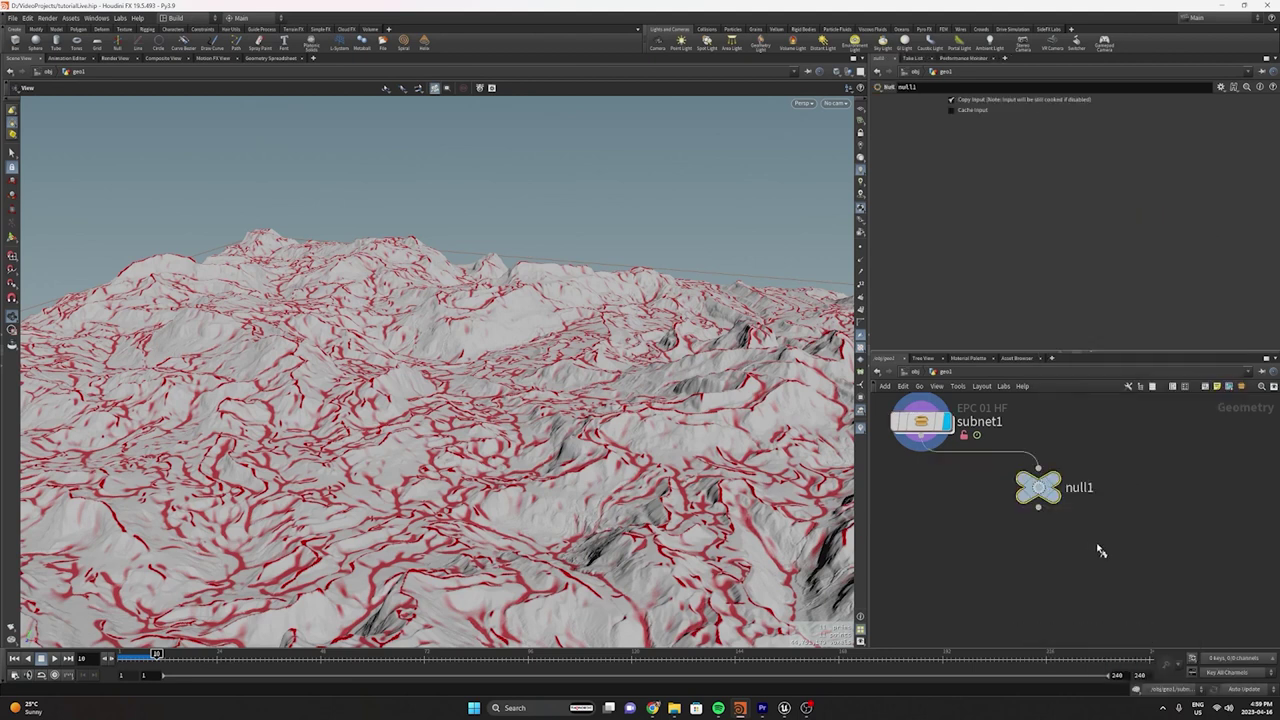
pyautogui.doubleClick(1072, 488)
pyautogui.write('HF_IN')
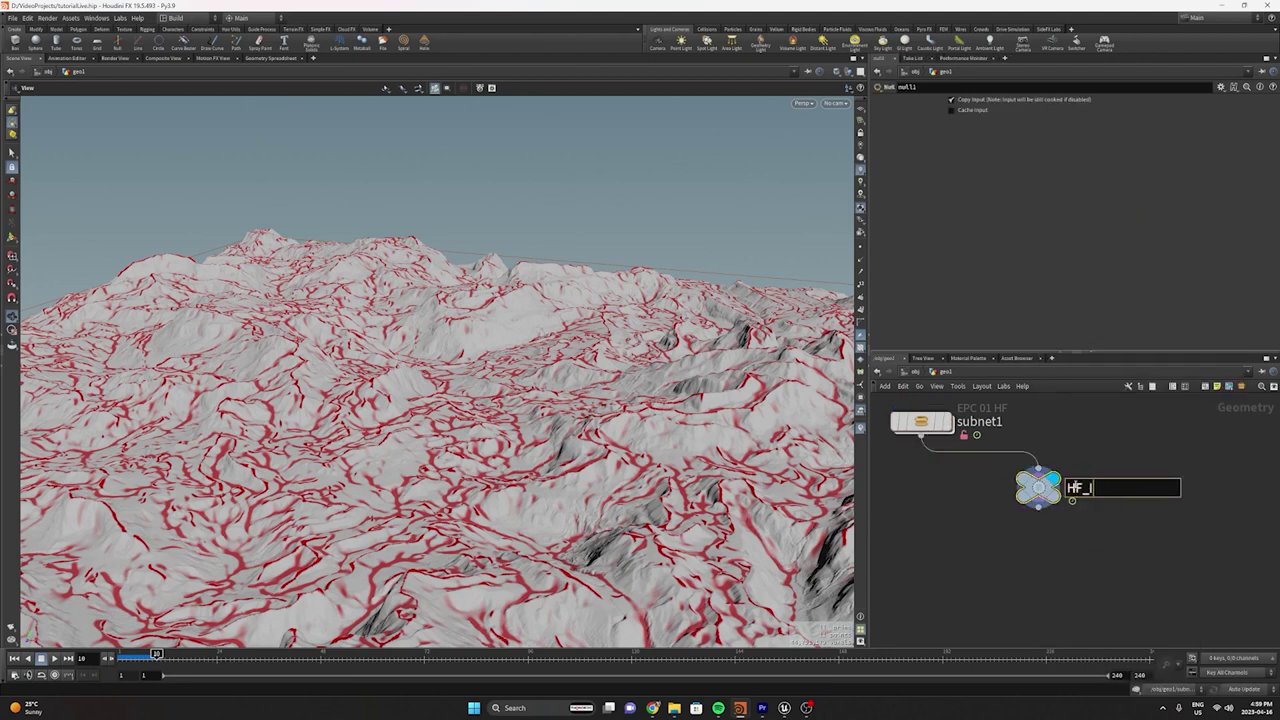
pyautogui.press('Return')
# Add a HeightField Scatter node fed by HF_IN and place it lower in the network
pyautogui.click(1039, 506)
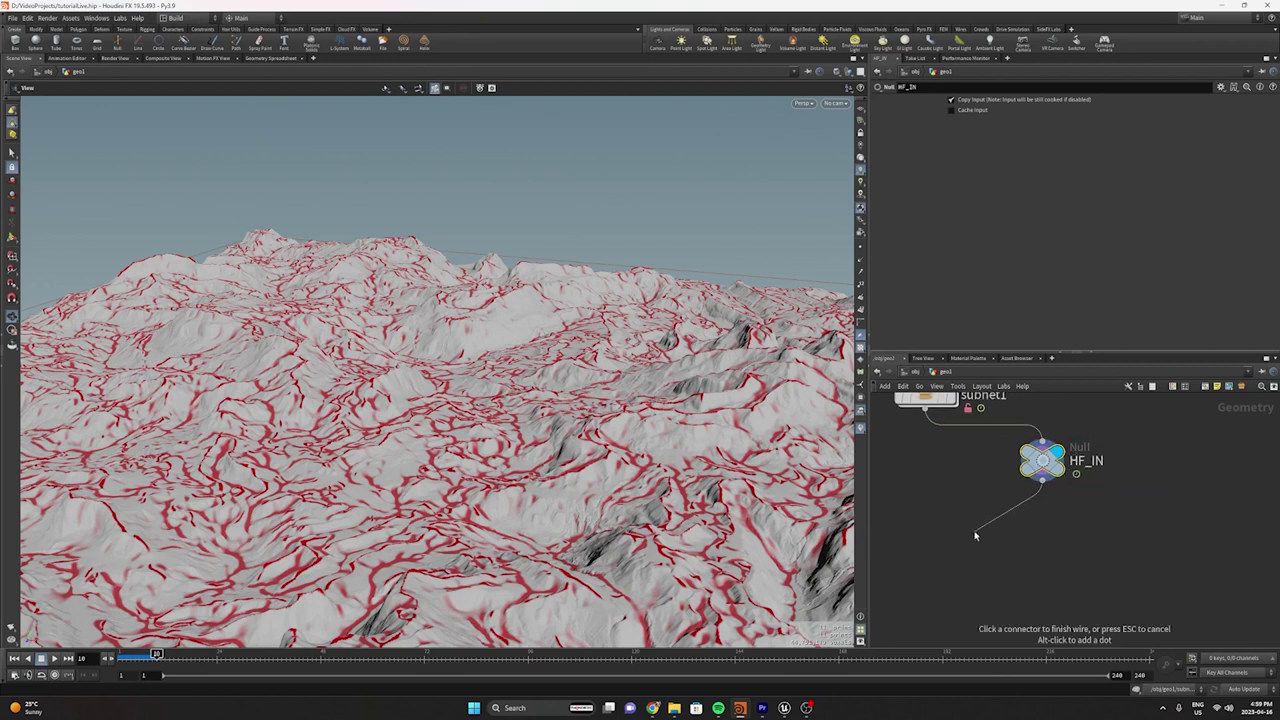
pyautogui.press('Tab')
pyautogui.write('hfsc')
pyautogui.press('Return')
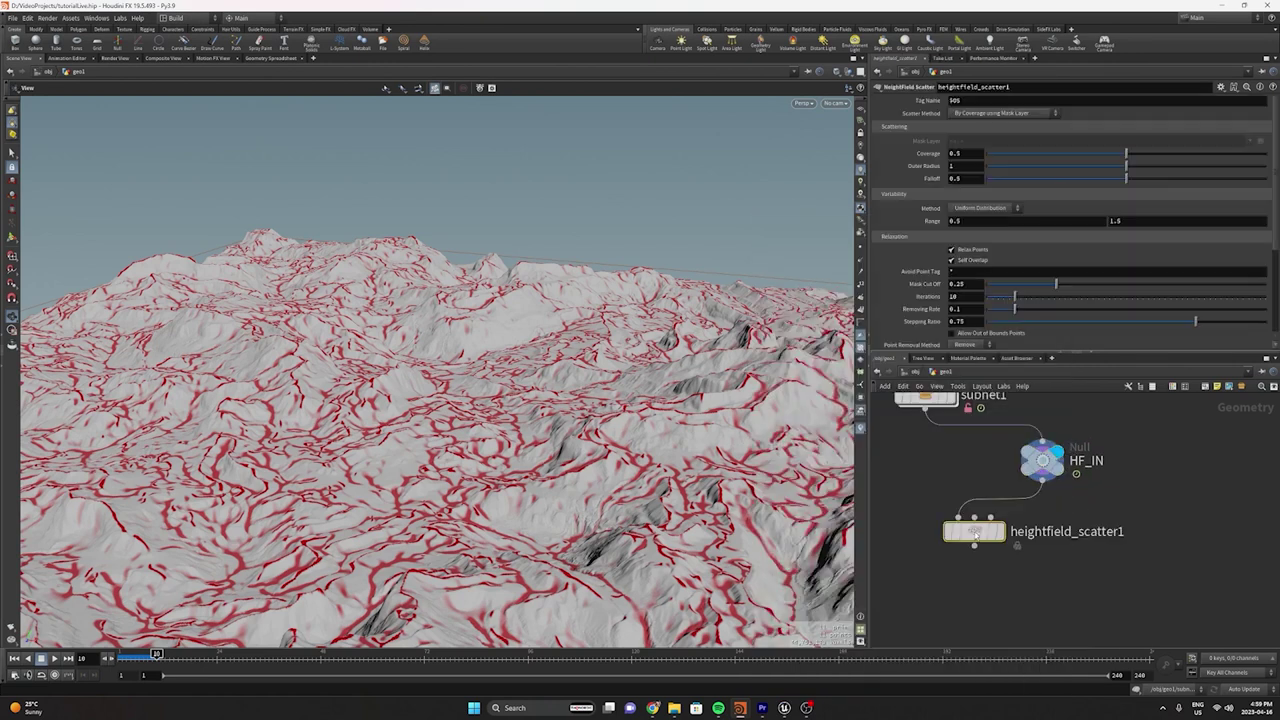
pyautogui.moveTo(975, 536); pyautogui.dragTo(952, 580)
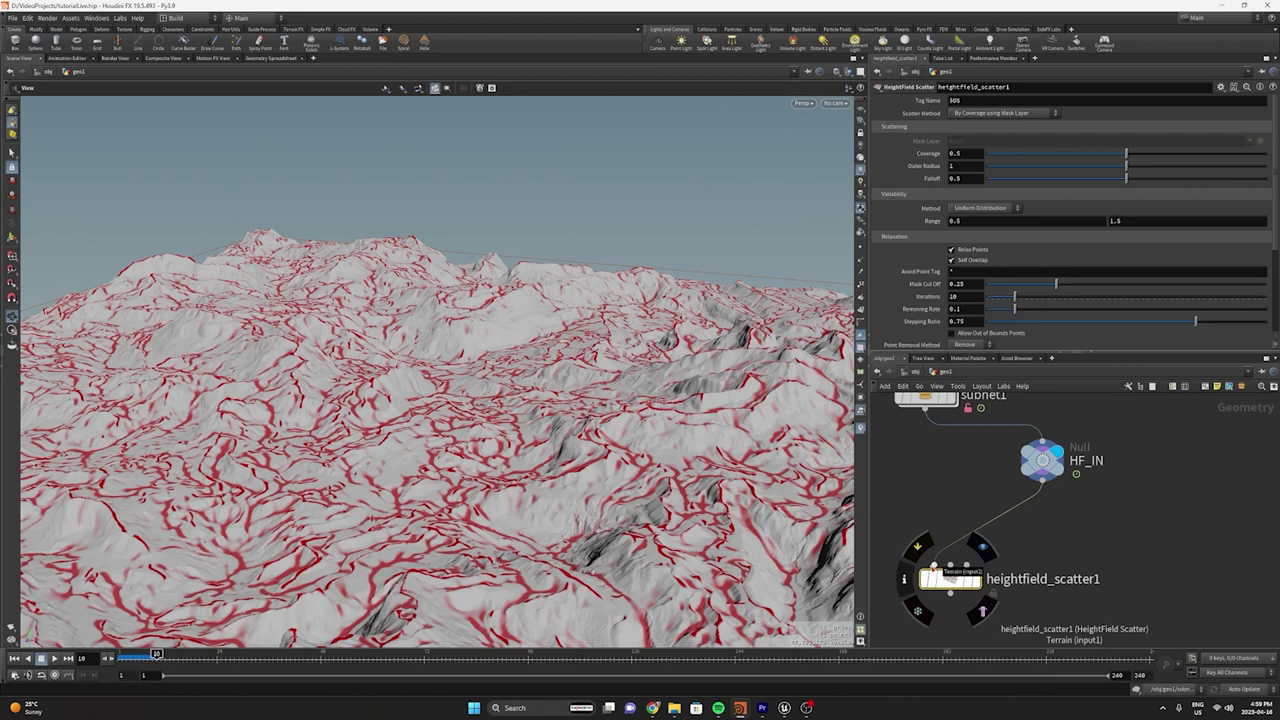
# Insert a HeightField Mask Clear node between HF_IN and the scatter node's terrain input, making room below it
pyautogui.press('Tab')
pyautogui.write('hf m')
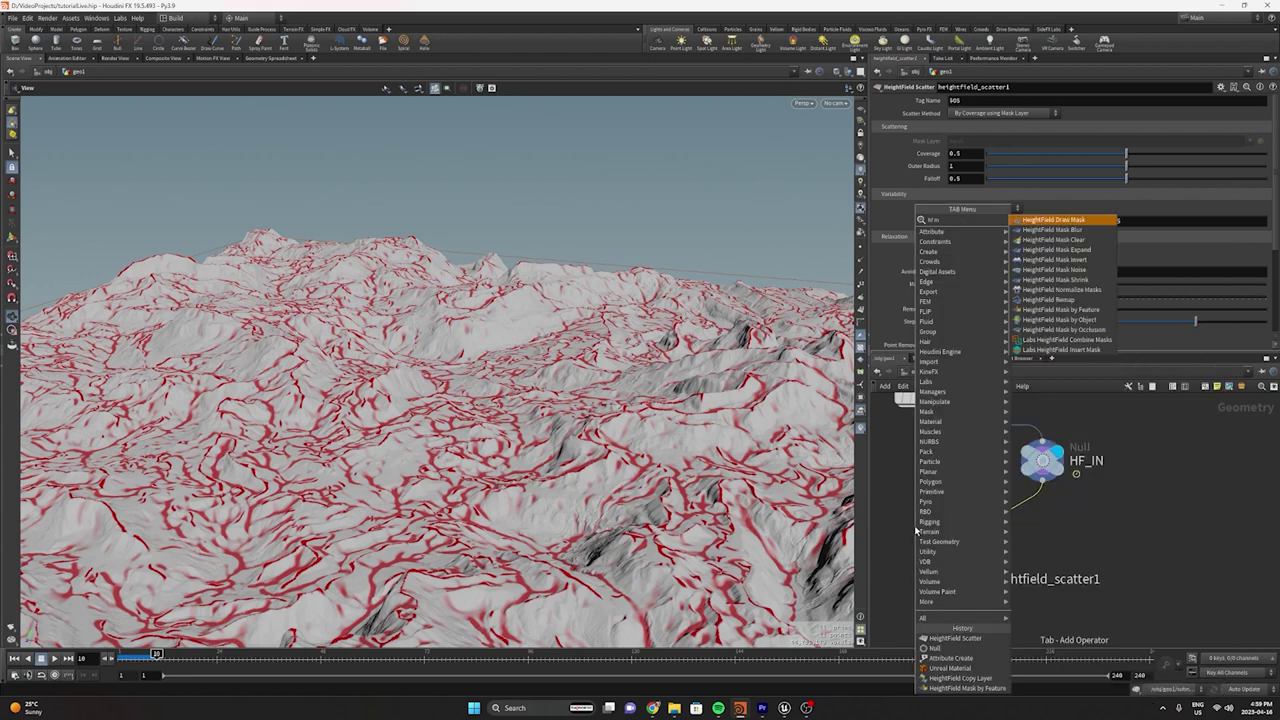
pyautogui.press('Return')
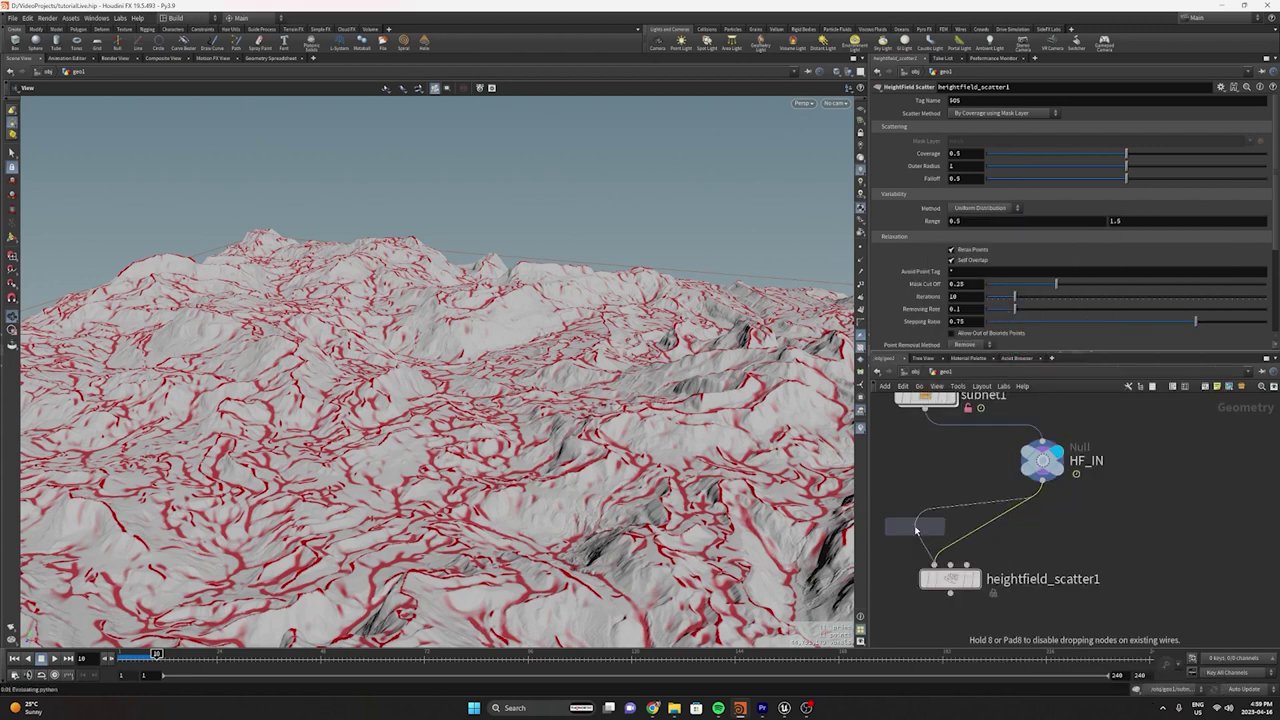
pyautogui.click(916, 530)
pyautogui.moveTo(966, 600); pyautogui.dragTo(962, 635)
pyautogui.moveTo(988, 569); pyautogui.dragTo(986, 545, button='middle')
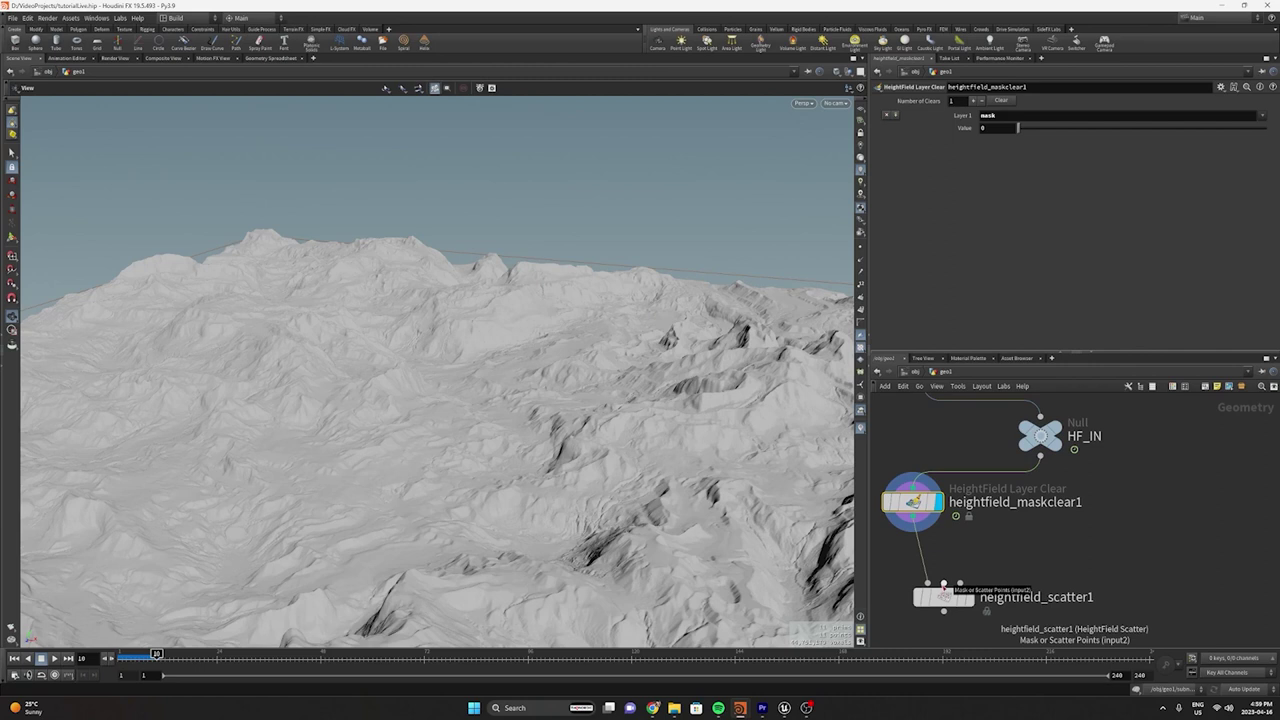
# Display the HF_IN node to examine the mask coming in from the terrain asset
pyautogui.click(943, 585)
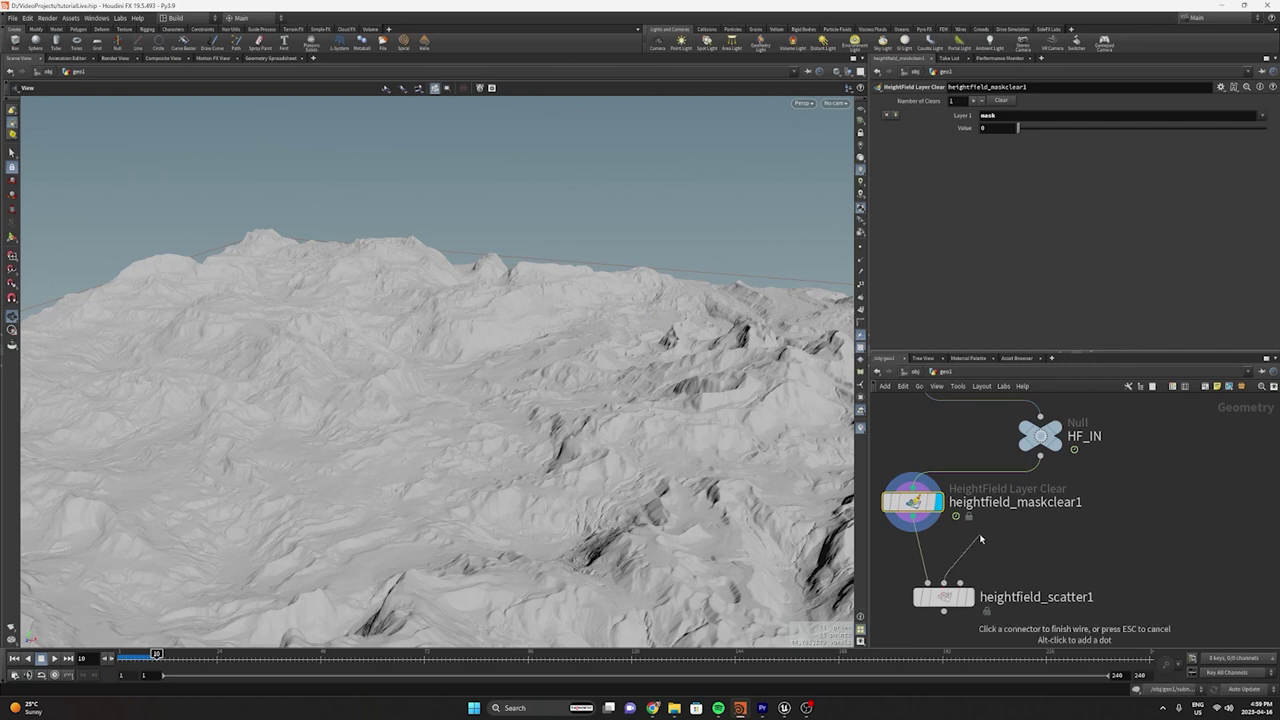
pyautogui.click(1041, 456)
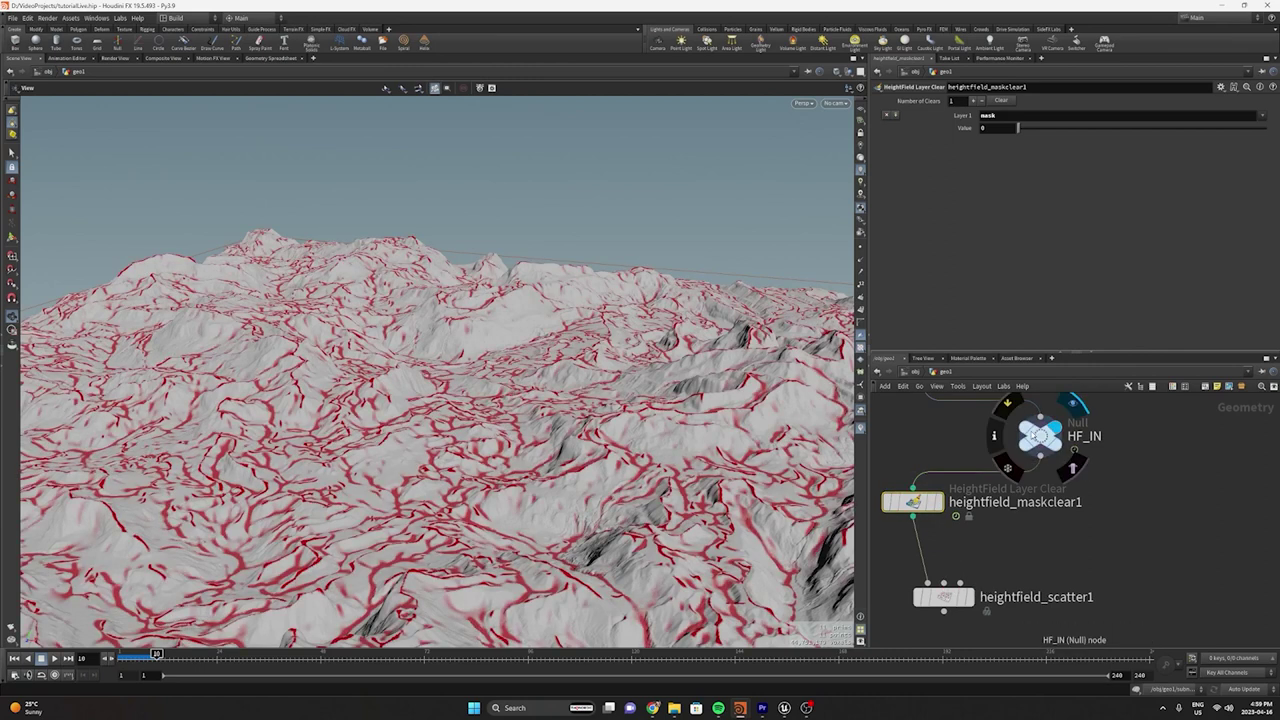
pyautogui.click(1041, 437)
pyautogui.middleClick(1041, 437)
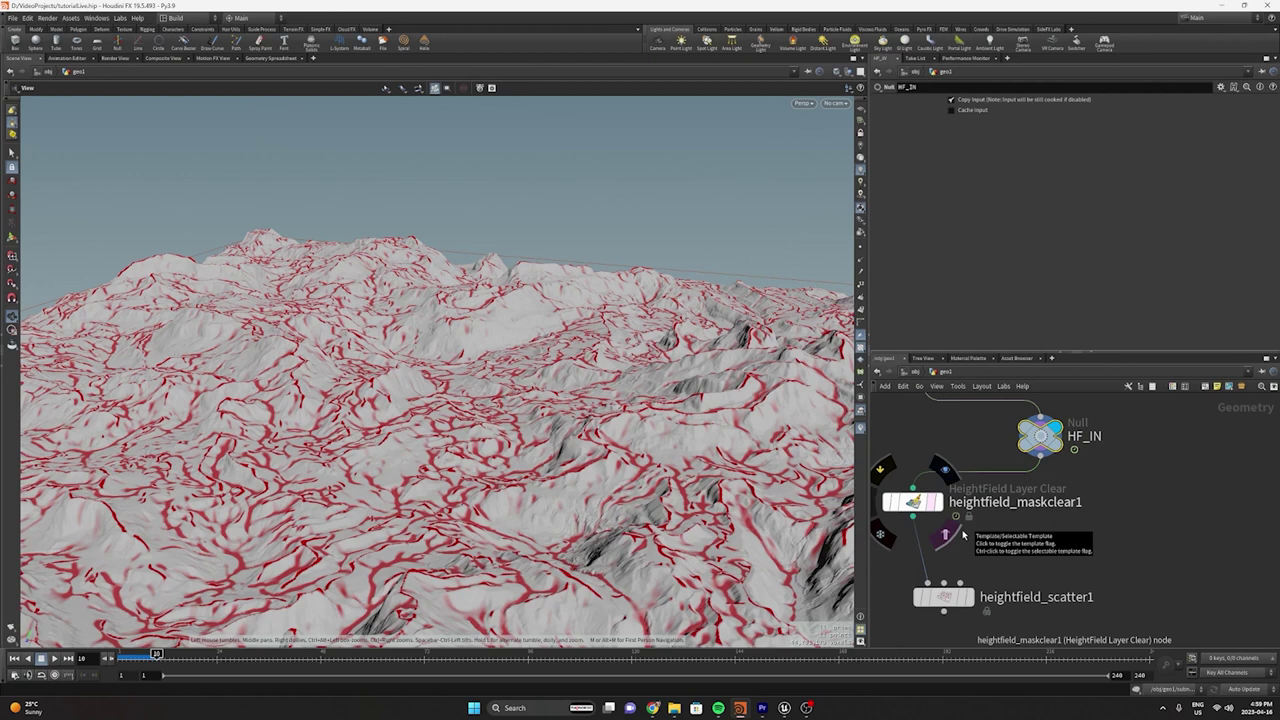
# Wire a HeightField Mask by Feature node from the mask clear into the scatter node's mask input and display its slope mask
pyautogui.moveTo(995, 552); pyautogui.dragTo(965, 519, button='middle')
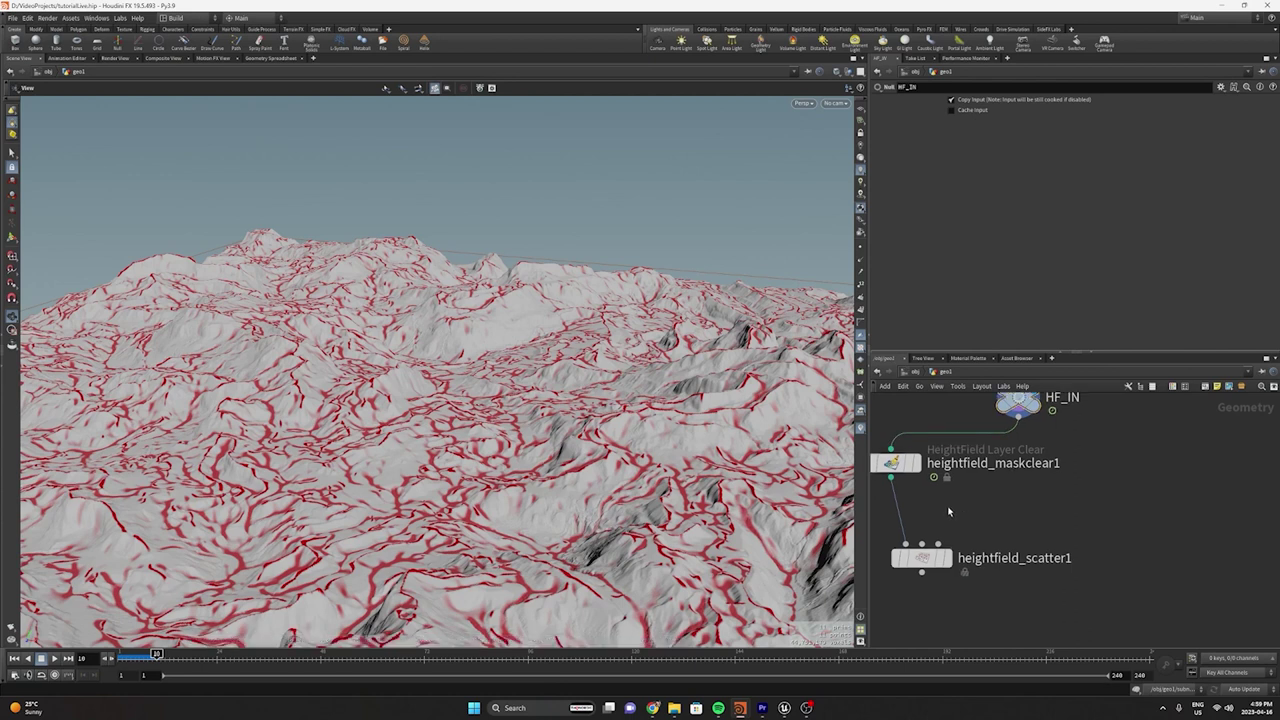
pyautogui.press('Tab')
pyautogui.write('hf mask by f')
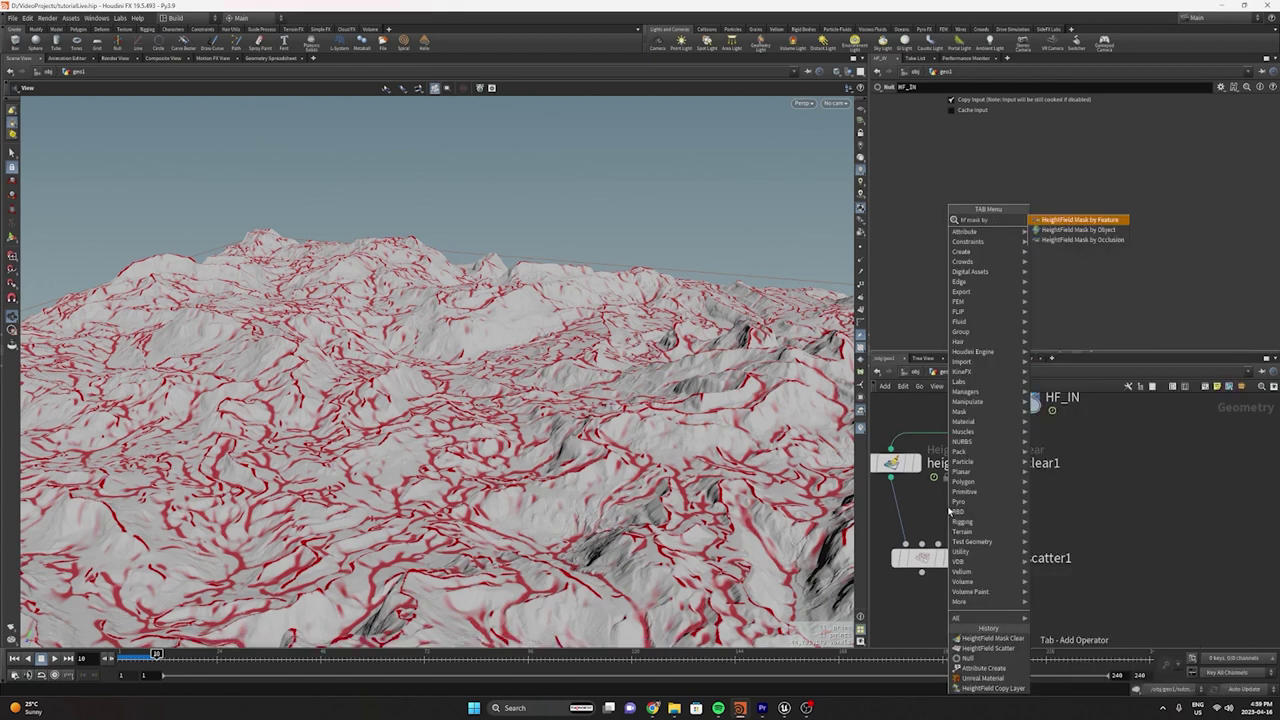
pyautogui.press('Return')
pyautogui.press('Return')
pyautogui.click(949, 507)
pyautogui.moveTo(948, 519); pyautogui.dragTo(905, 624)
pyautogui.moveTo(948, 507); pyautogui.dragTo(890, 478)
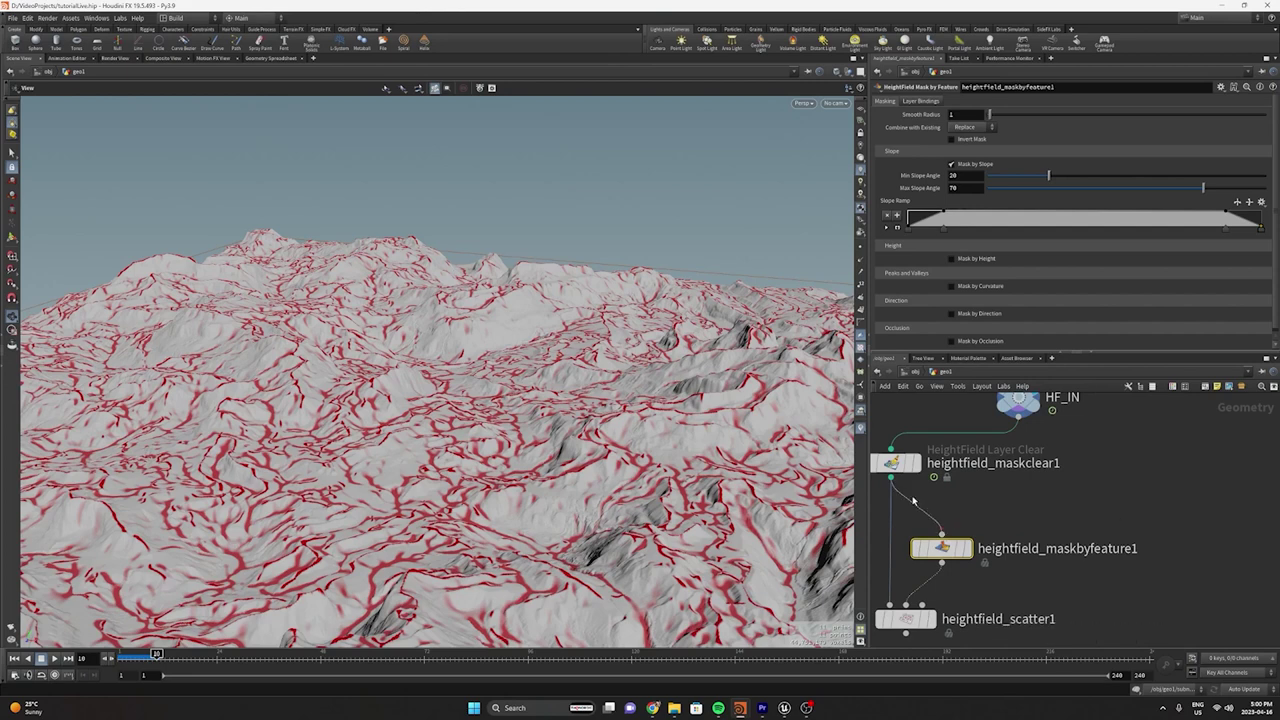
pyautogui.click(967, 548)
pyautogui.keyDown('alt'); pyautogui.moveTo(526, 437); pyautogui.dragTo(472, 447); pyautogui.keyUp('alt')
pyautogui.keyDown('alt'); pyautogui.moveTo(472, 447); pyautogui.dragTo(438, 378, button='middle'); pyautogui.keyUp('alt')
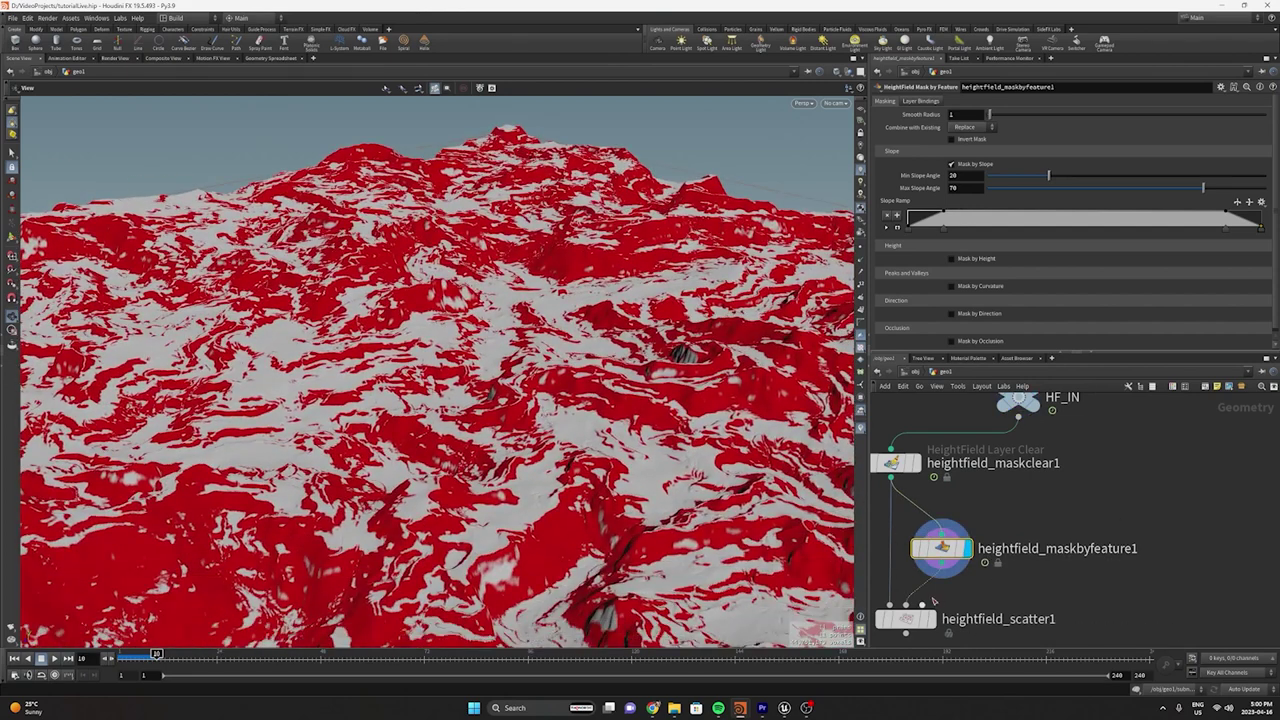
# Add a Box node with a uniform scale of 7.65 and connect it to the scatter node's third input
pyautogui.click(923, 605)
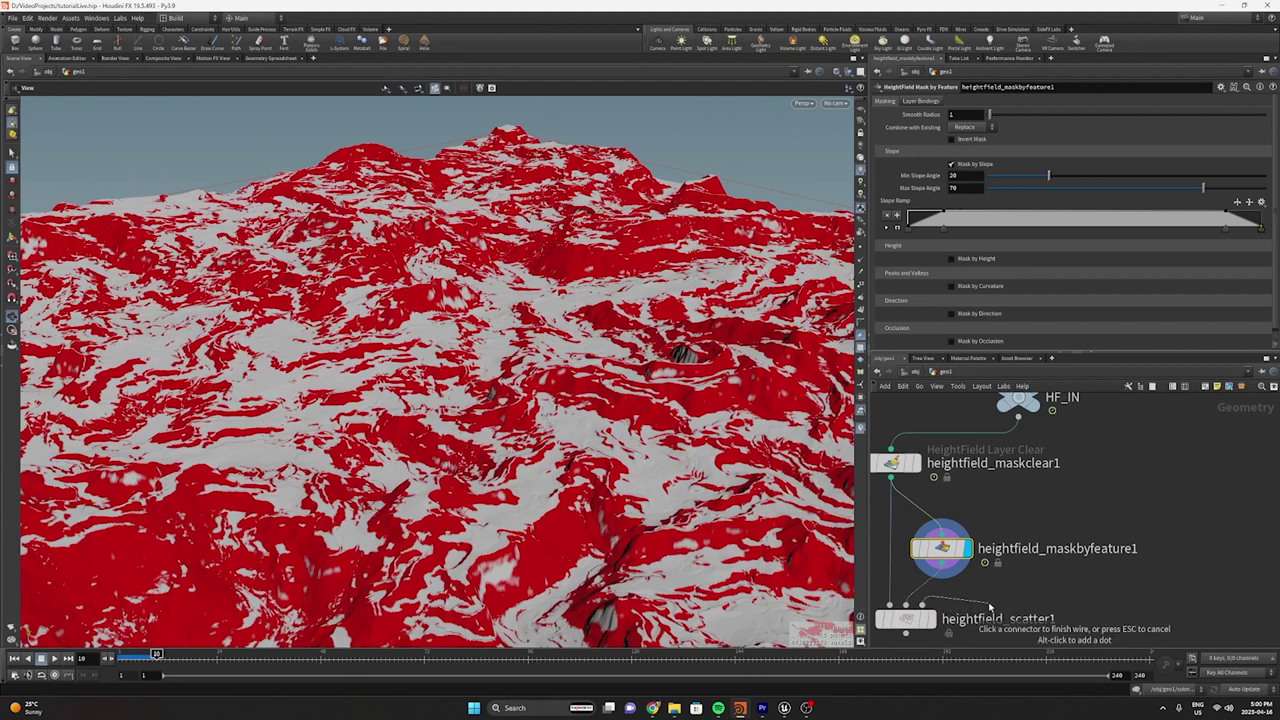
pyautogui.moveTo(1080, 596); pyautogui.dragTo(1079, 562, button='middle')
pyautogui.press('Tab')
pyautogui.press('Escape')
pyautogui.click(1080, 561)
pyautogui.press('r')
pyautogui.moveTo(1016, 175); pyautogui.dragTo(1163, 175)
pyautogui.moveTo(972, 175); pyautogui.dragTo(1016, 172, button='middle')
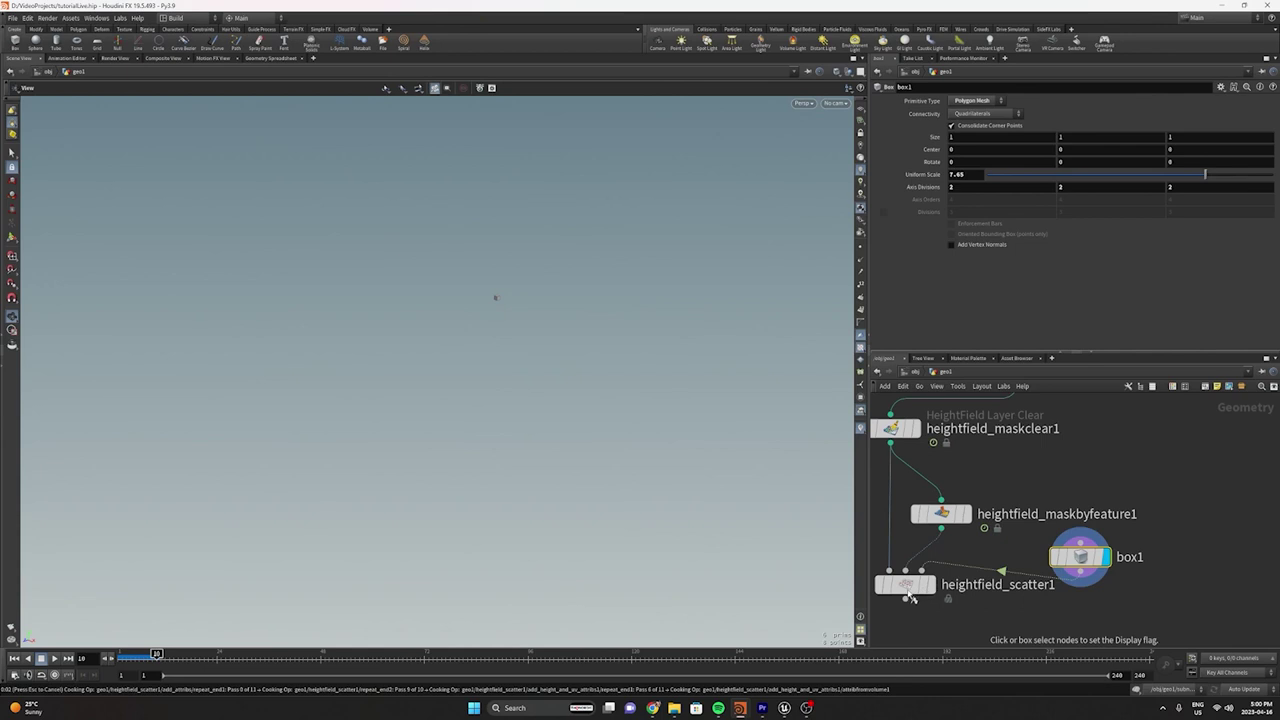
# Display the HeightField Scatter node and set its scatter method to Total Point Count using Mask Layer
pyautogui.click(907, 590)
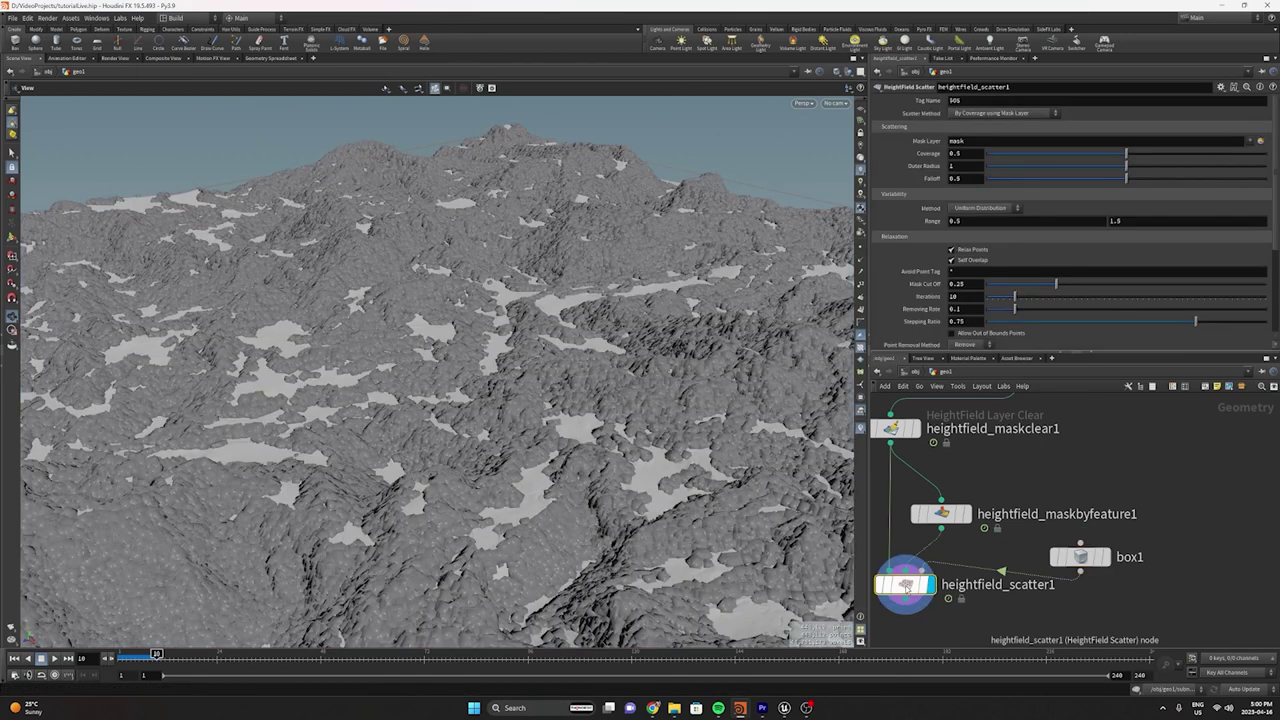
pyautogui.click(1006, 114)
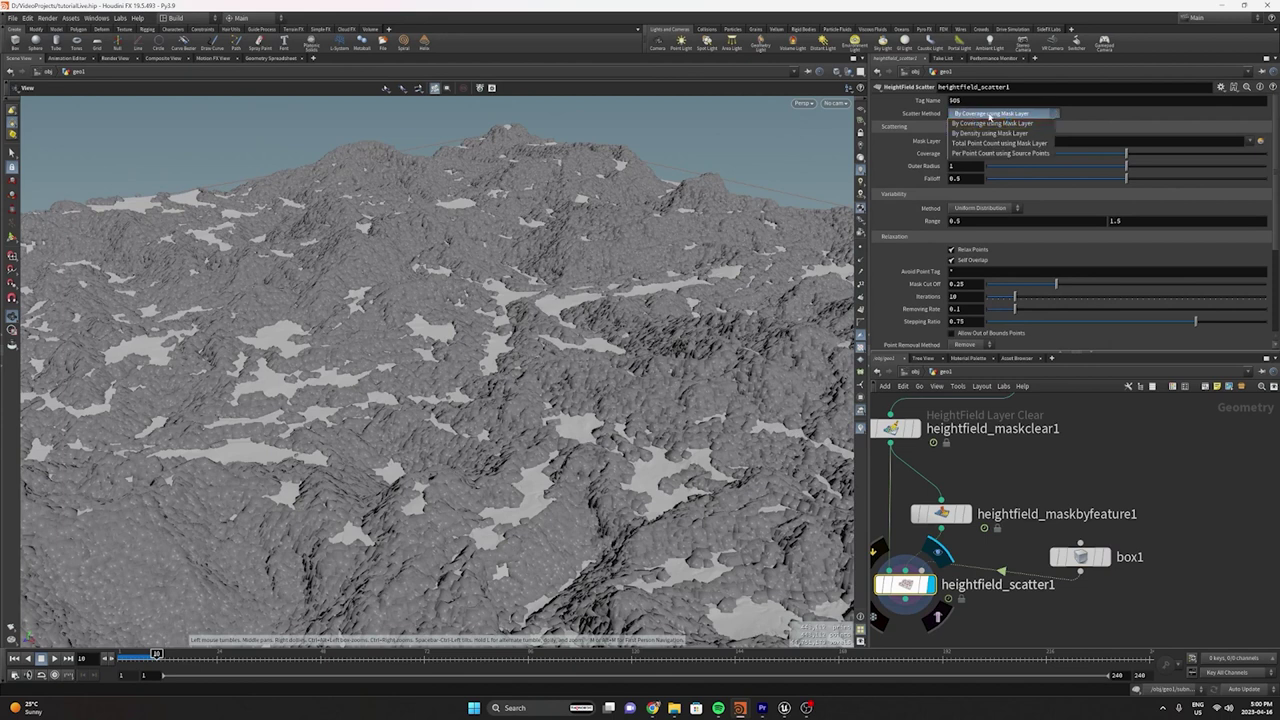
pyautogui.click(996, 143)
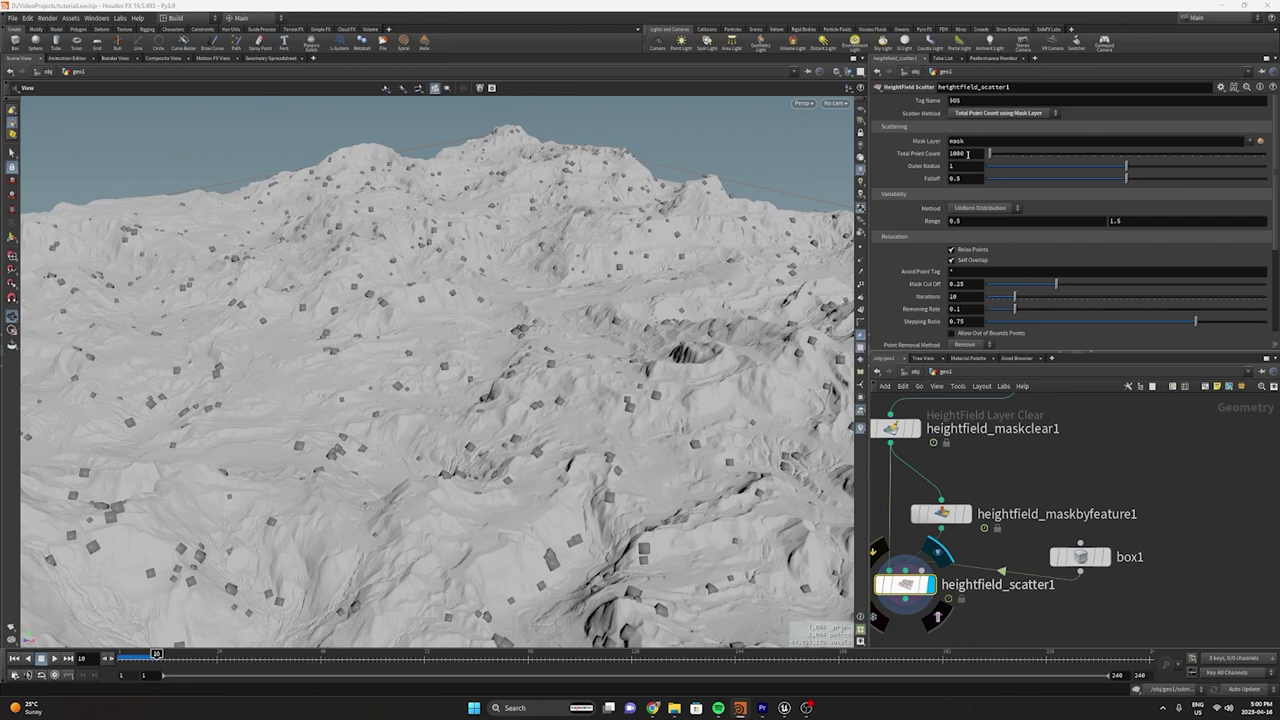
pyautogui.moveTo(309, 403); pyautogui.dragTo(572, 505)
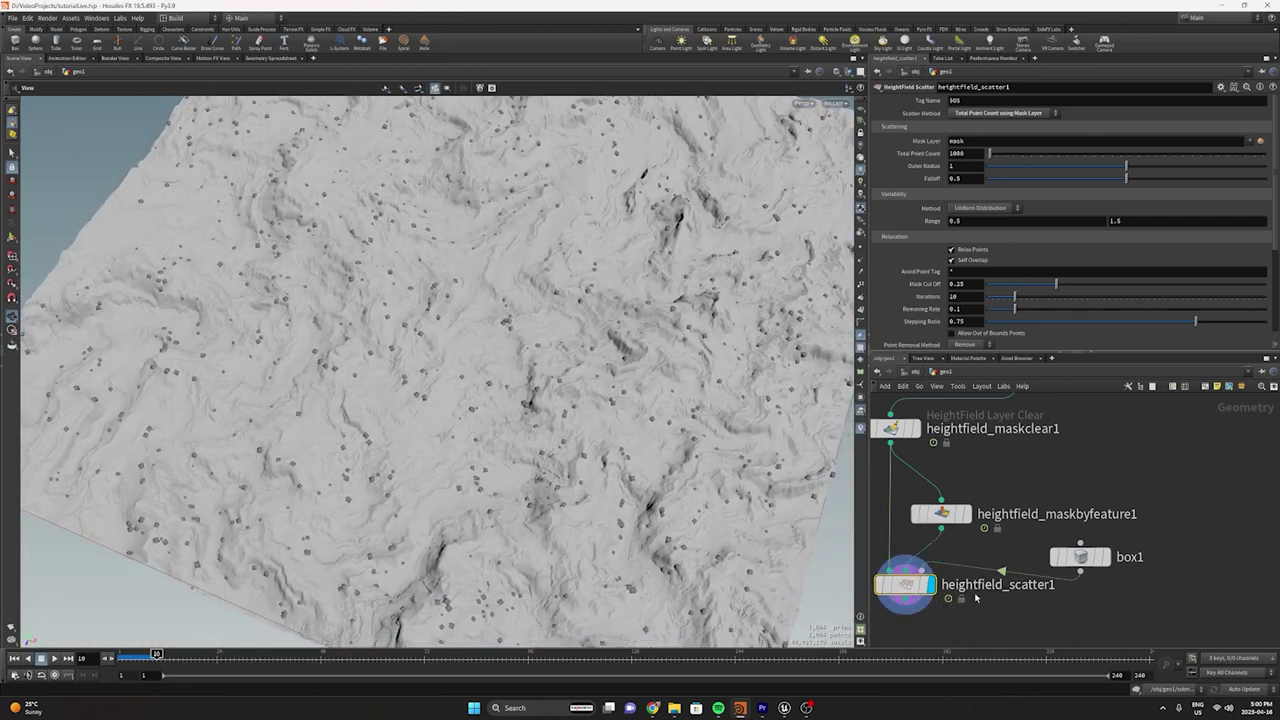
pyautogui.moveTo(969, 604); pyautogui.dragTo(989, 526, button='middle')
pyautogui.moveTo(940, 520); pyautogui.dragTo(931, 575)
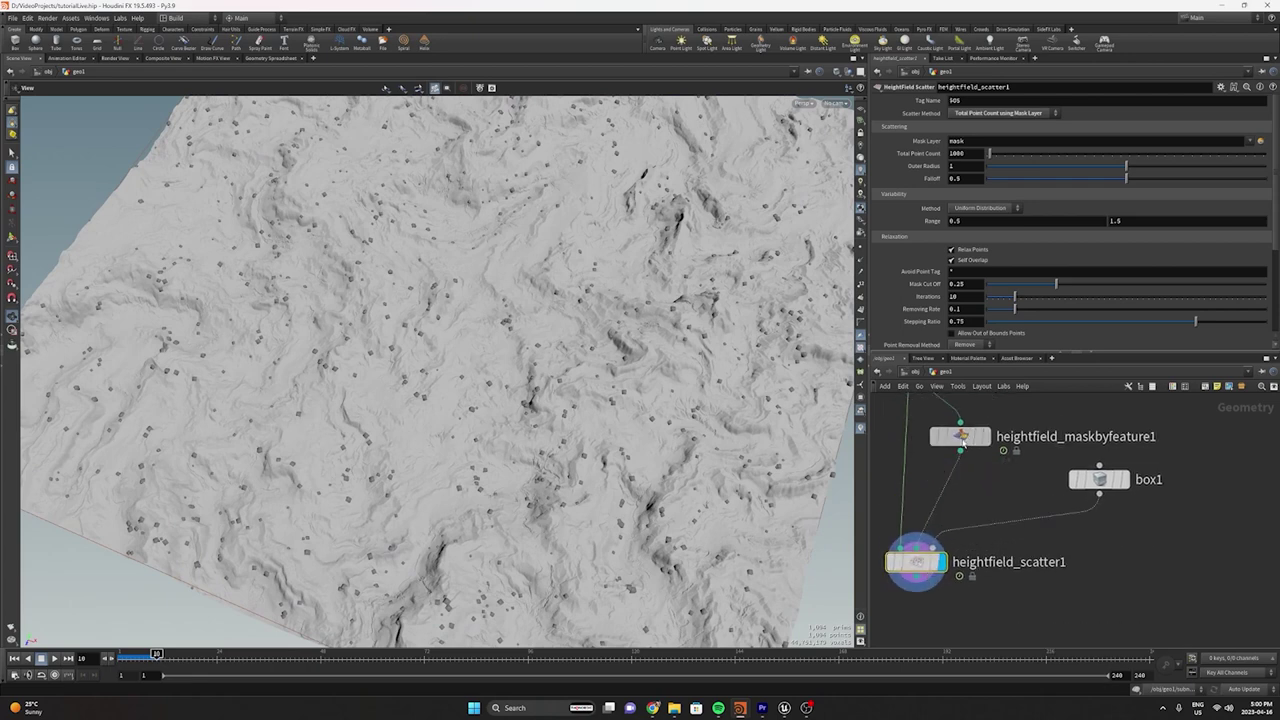
# Limit the Mask by Feature to steep slopes with a minimum slope angle of 38.8 and a maximum of 90
pyautogui.click(978, 437)
pyautogui.moveTo(598, 435); pyautogui.dragTo(604, 352)
pyautogui.moveTo(1045, 183); pyautogui.dragTo(1013, 182)
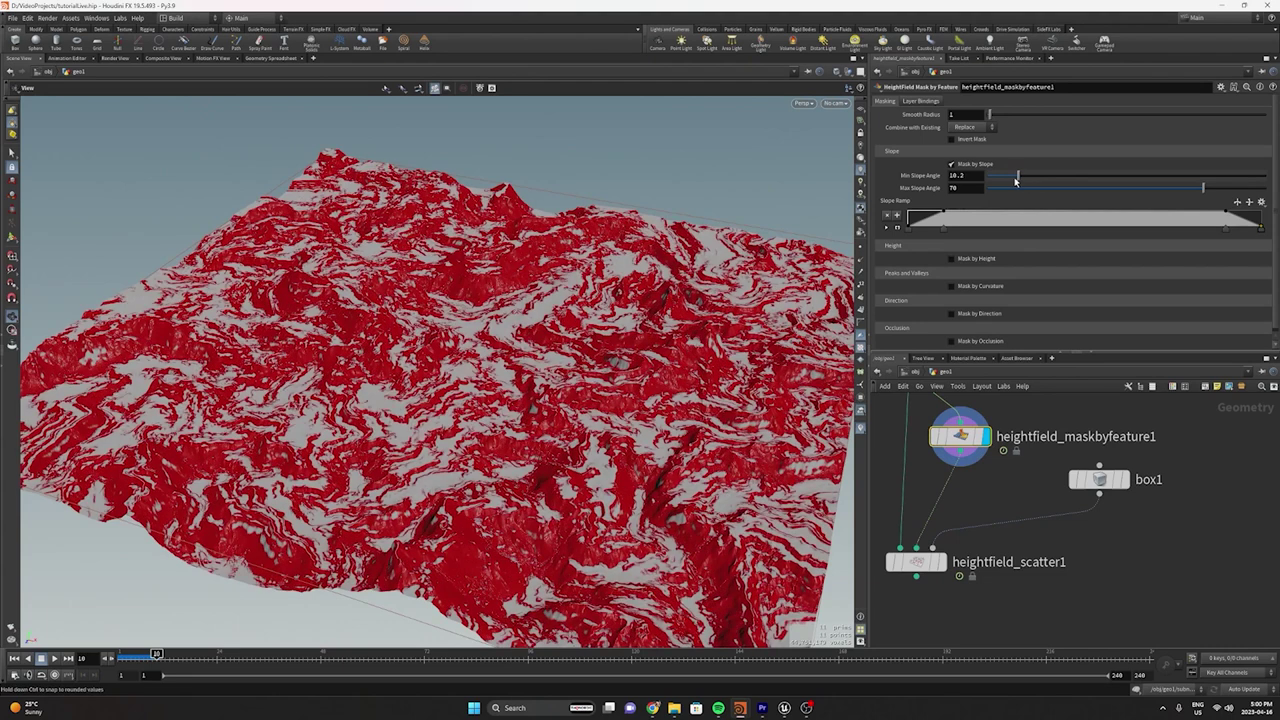
pyautogui.click(1109, 193)
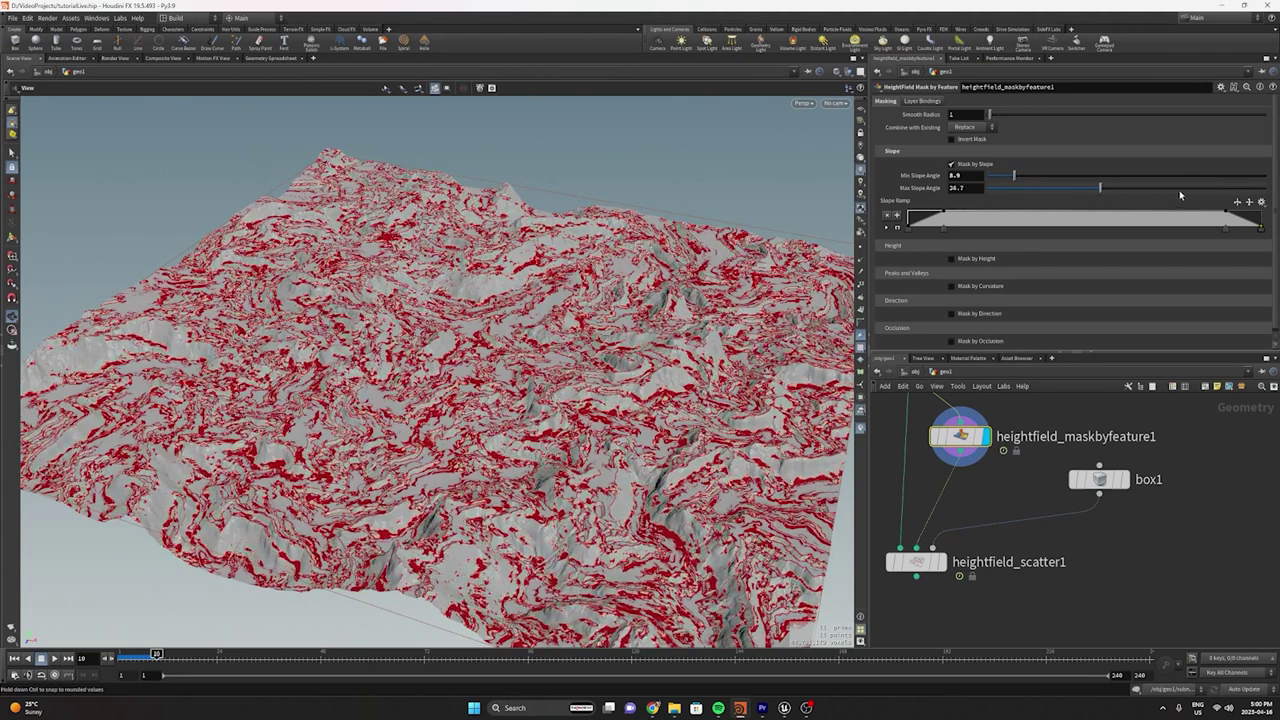
pyautogui.moveTo(1110, 188); pyautogui.dragTo(1262, 188)
pyautogui.moveTo(1014, 176); pyautogui.dragTo(1106, 176)
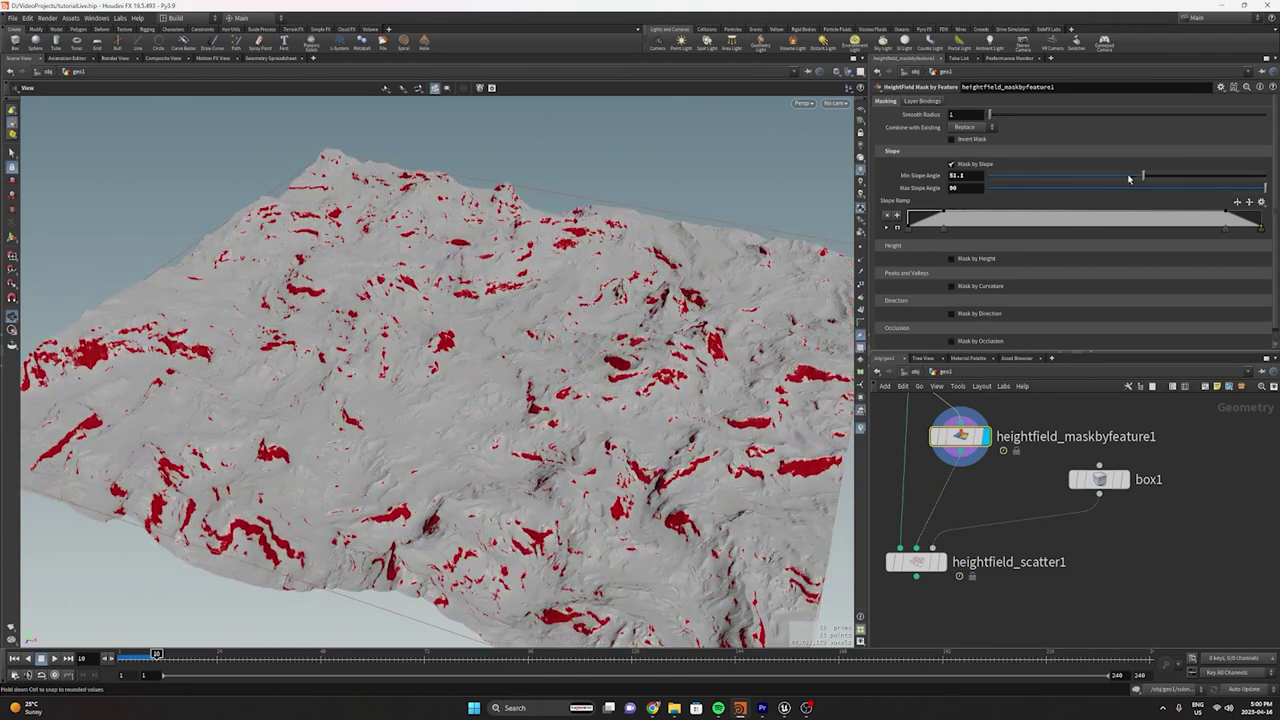
# Display the scatter node and examine how the boxes are distributed over the steep slopes
pyautogui.press('r')
pyautogui.click(934, 565)
pyautogui.moveTo(640, 480); pyautogui.dragTo(571, 451)
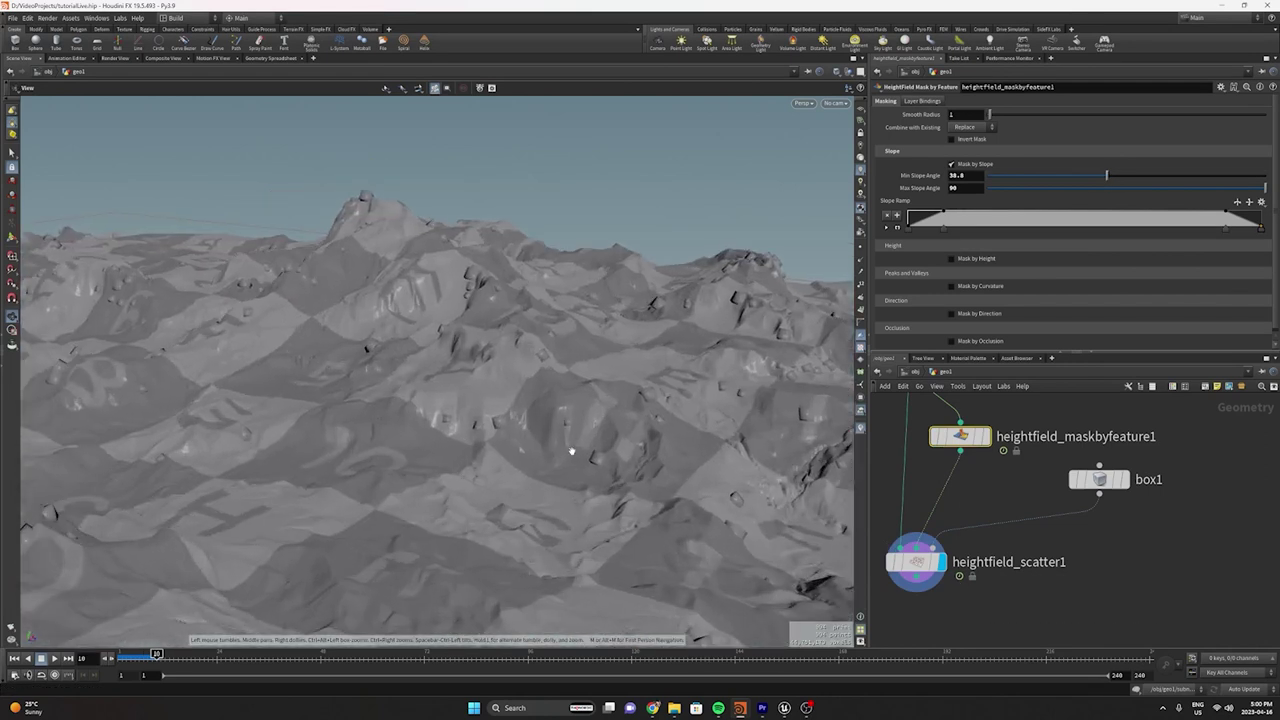
pyautogui.moveTo(540, 402); pyautogui.dragTo(475, 448)
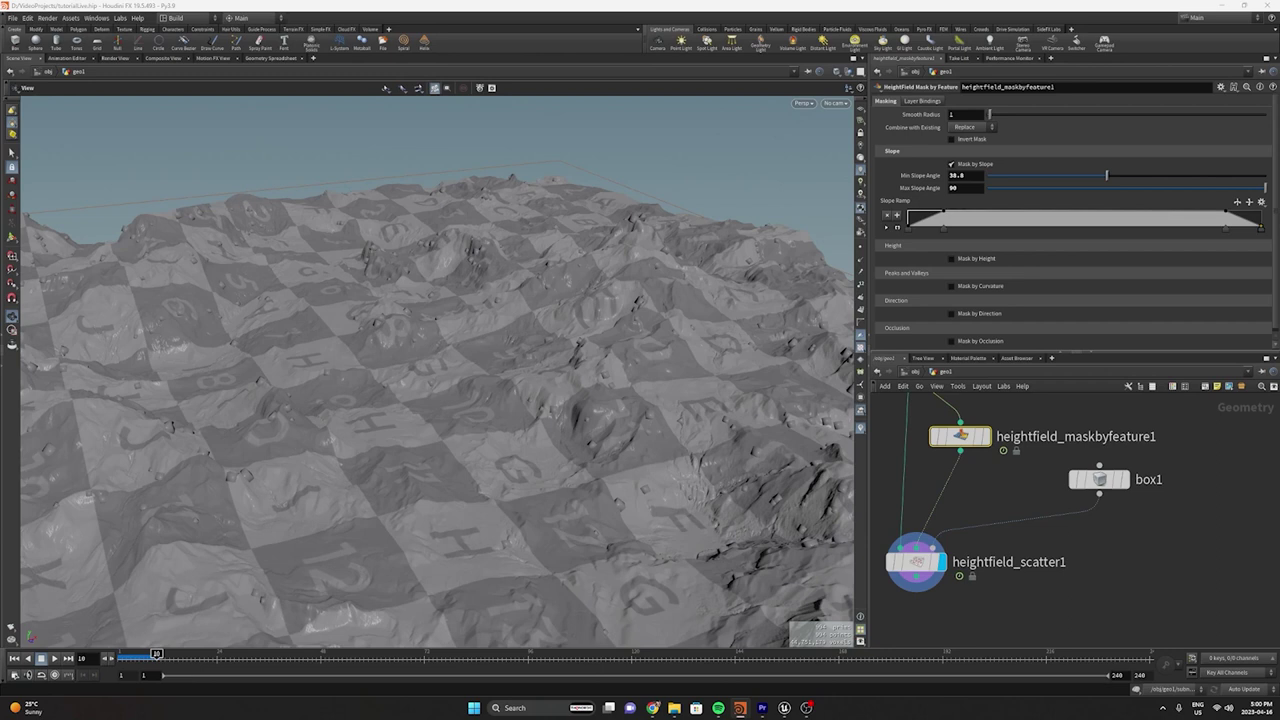
pyautogui.scroll(-3, 1007, 485)
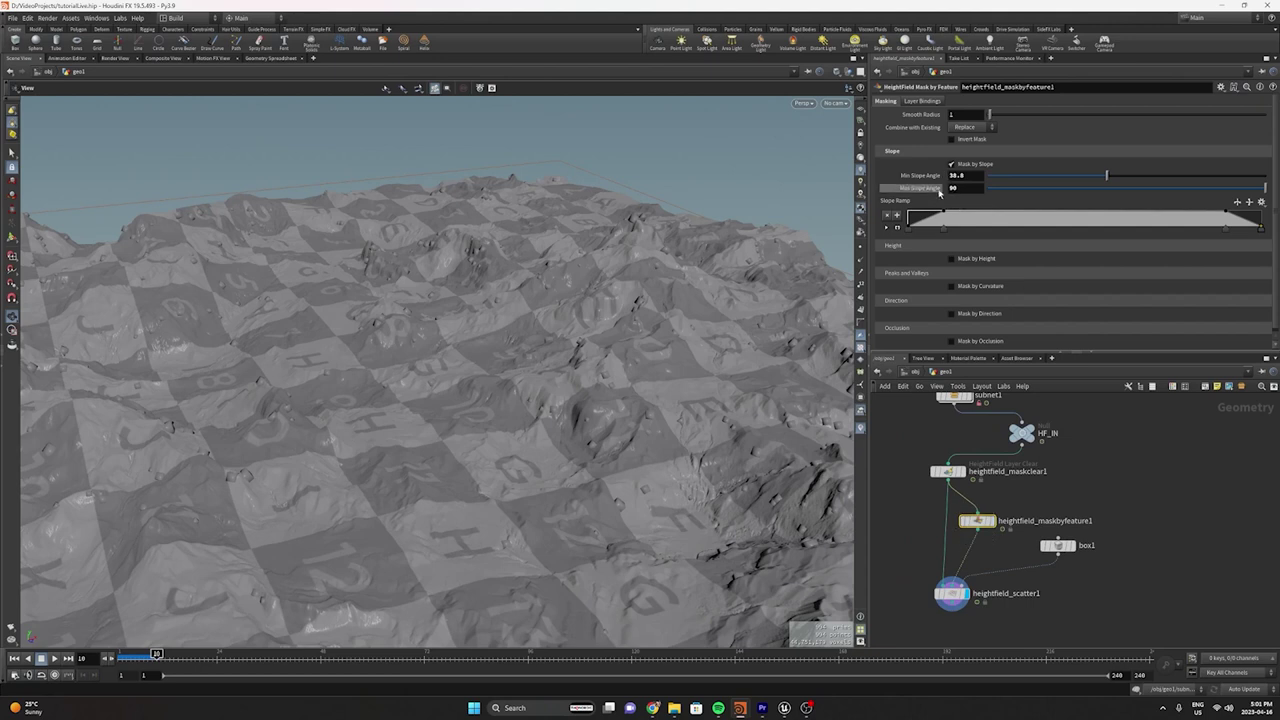
pyautogui.scroll(-2, 1012, 485)
pyautogui.scroll(-2, 1012, 485)
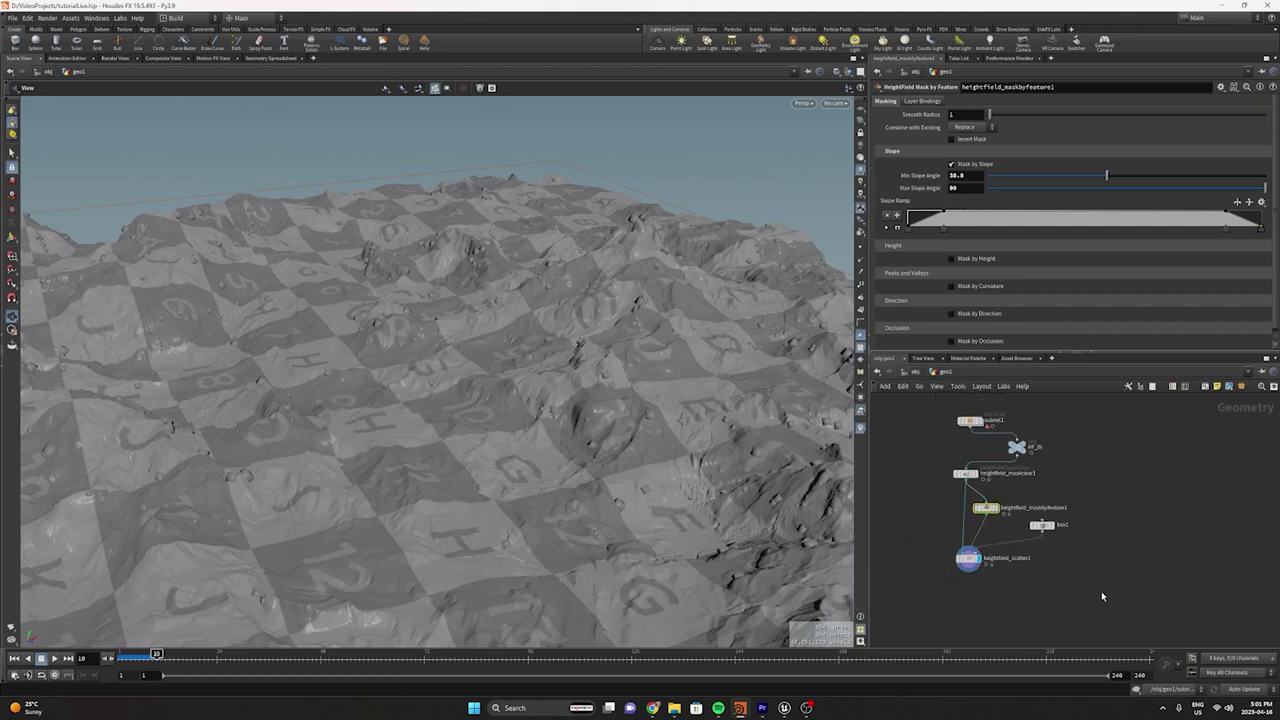
# Collapse the mask, box and scatter nodes into a subnet and create a digital asset from it named EPC_01_Scatter
pyautogui.moveTo(1107, 596); pyautogui.dragTo(924, 438)
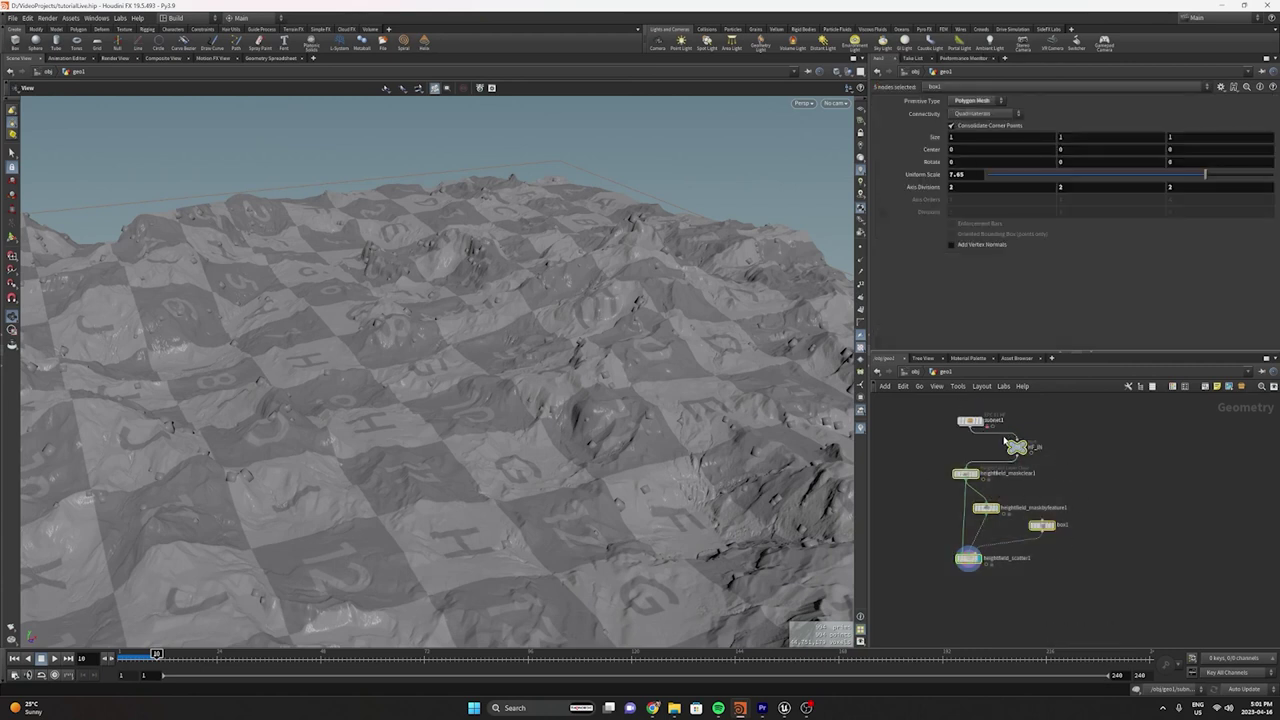
pyautogui.click(70, 18)
pyautogui.click(68, 29)
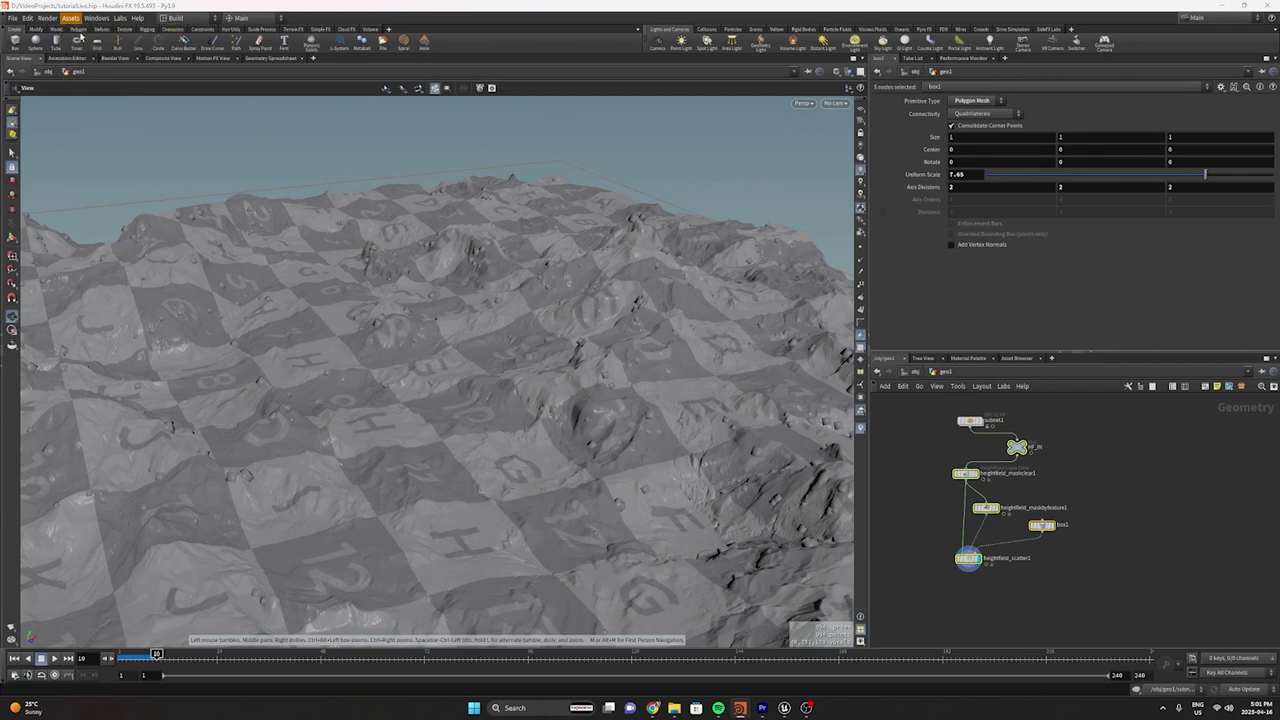
pyautogui.click(791, 400)
pyautogui.write('EPC_01_')
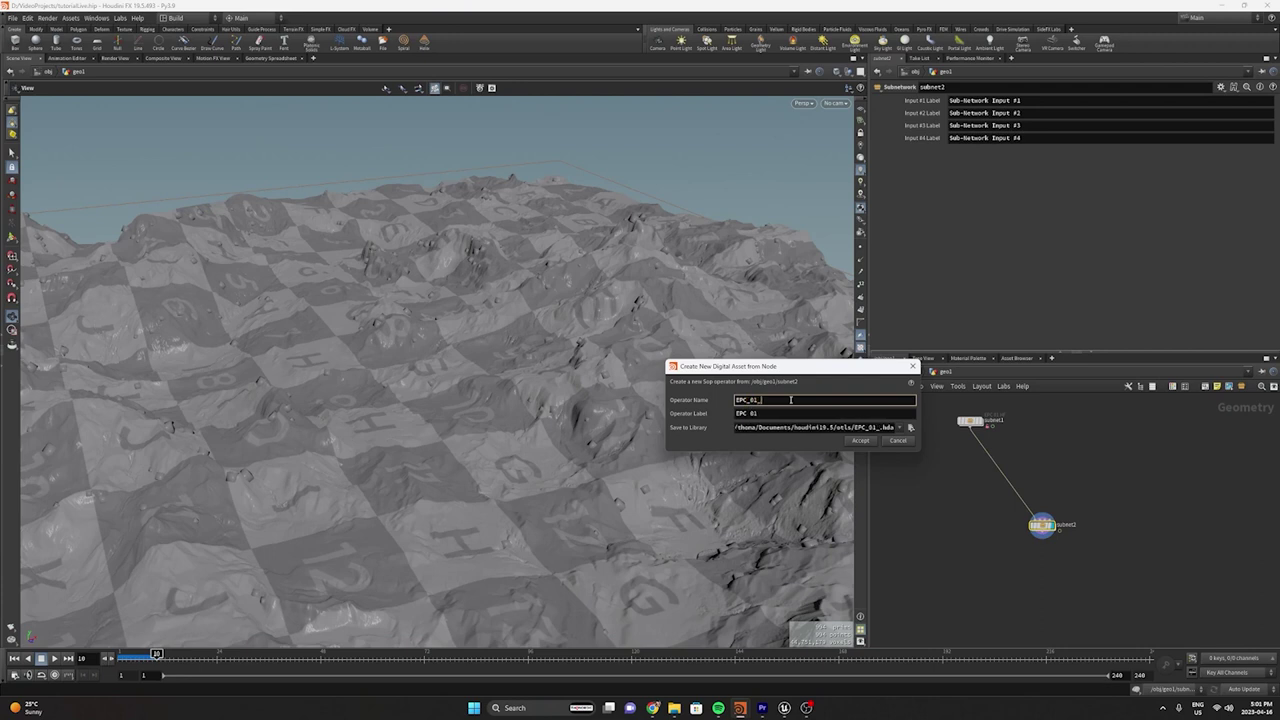
pyautogui.write('Scatter')
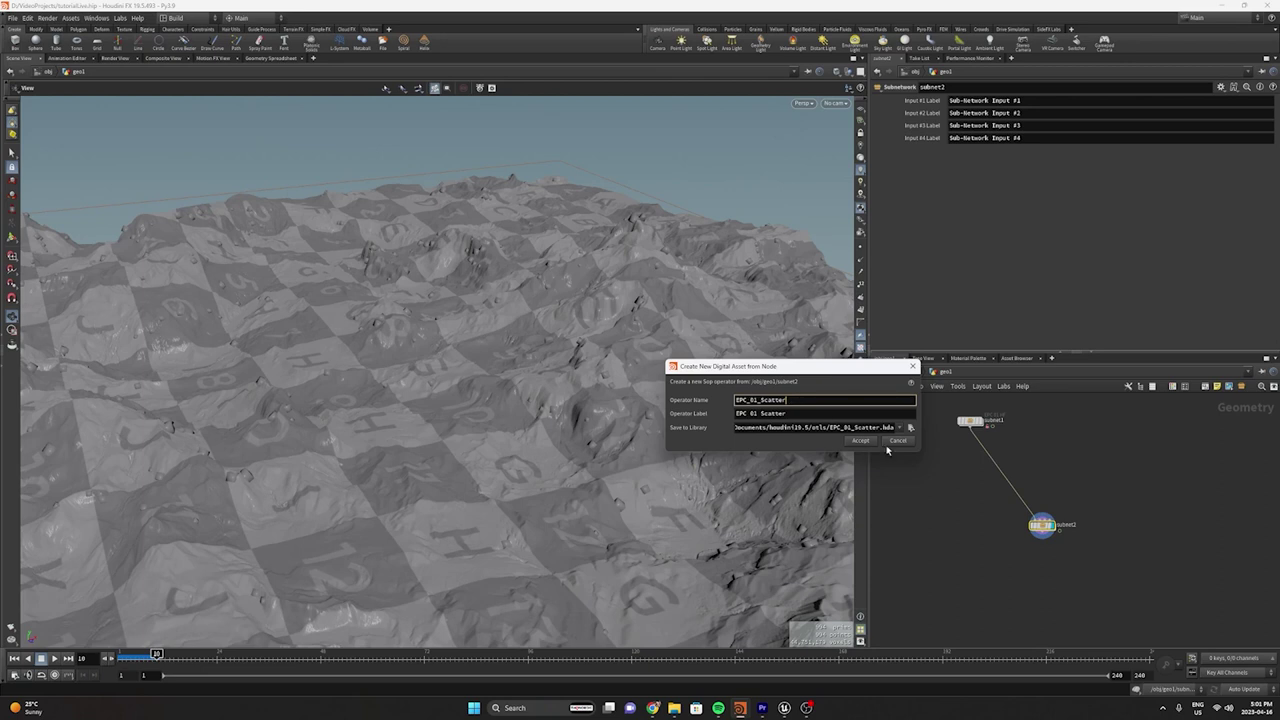
pyautogui.click(862, 442)
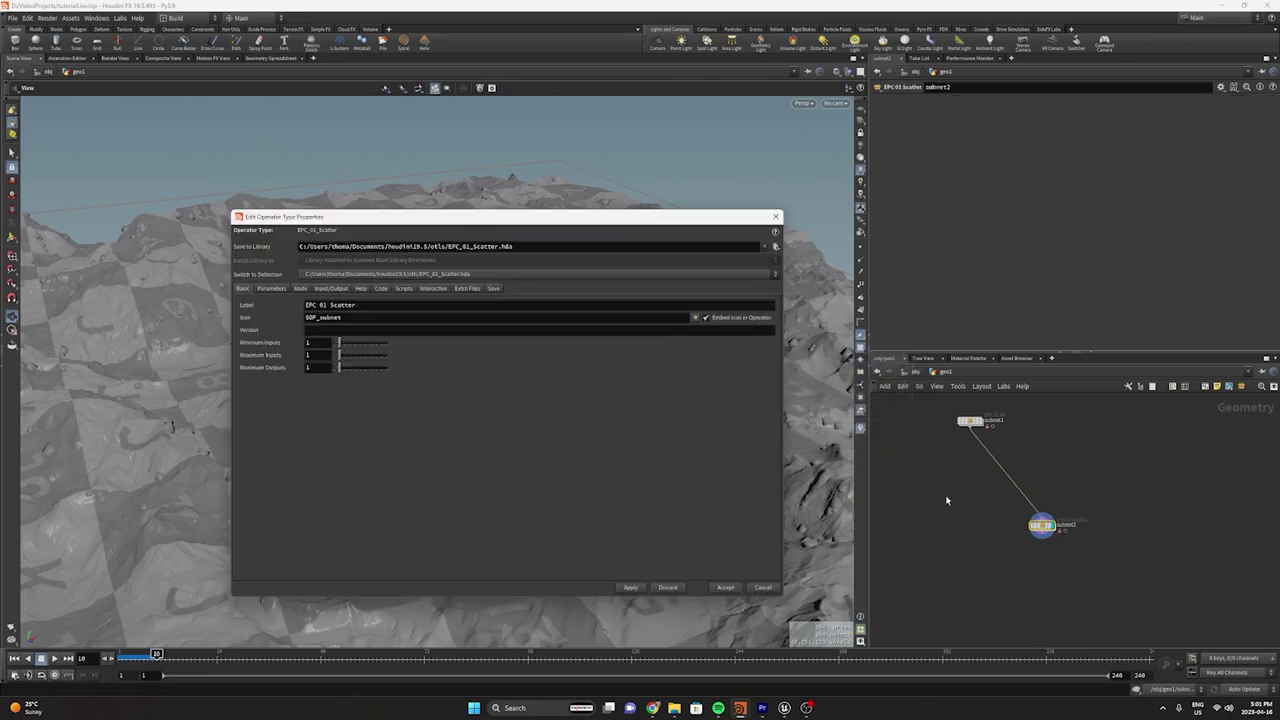
# Label the asset's first input HF IN
pyautogui.click(332, 288)
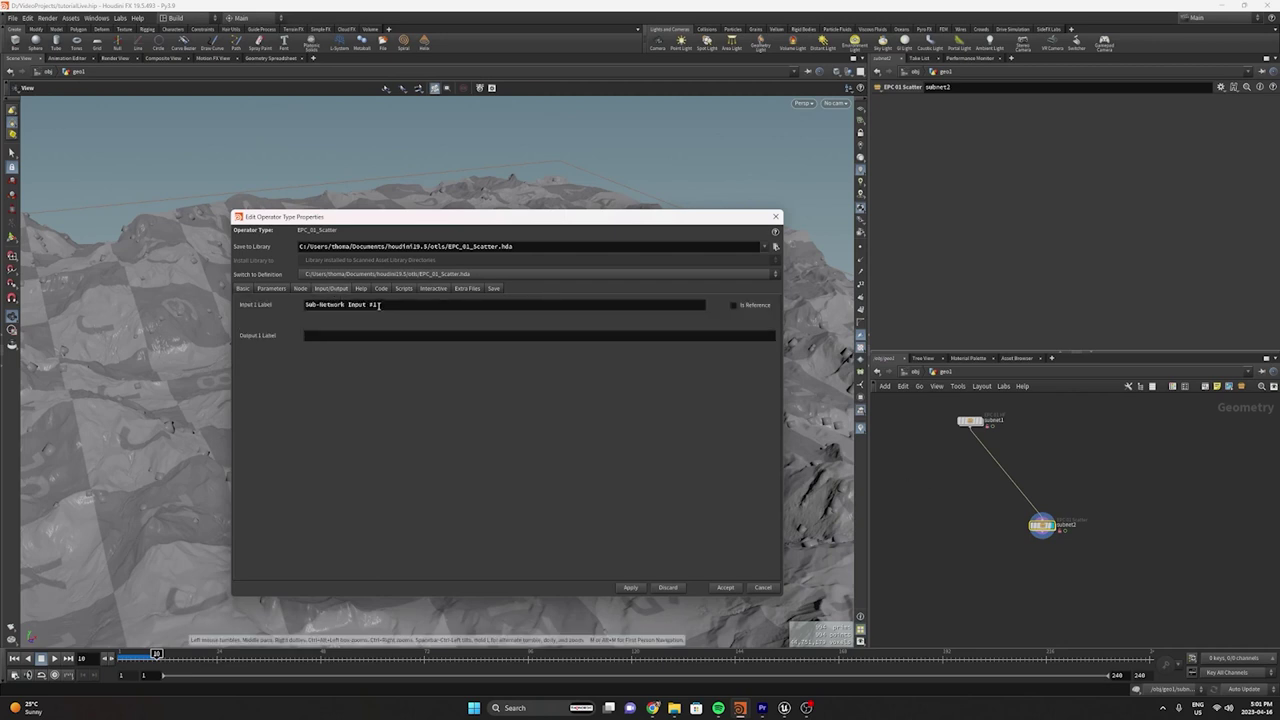
pyautogui.moveTo(379, 304); pyautogui.dragTo(286, 310)
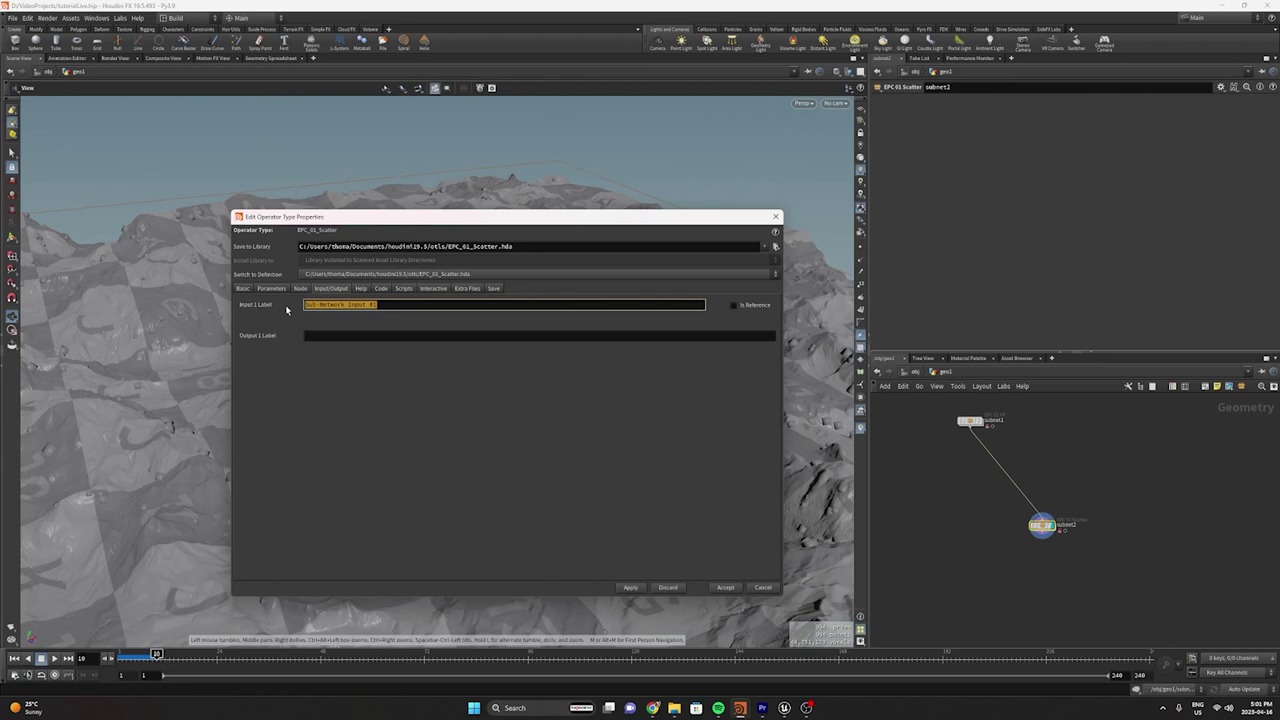
pyautogui.write('RF')
# Set the asset's maximum inputs to 2
pyautogui.click(242, 289)
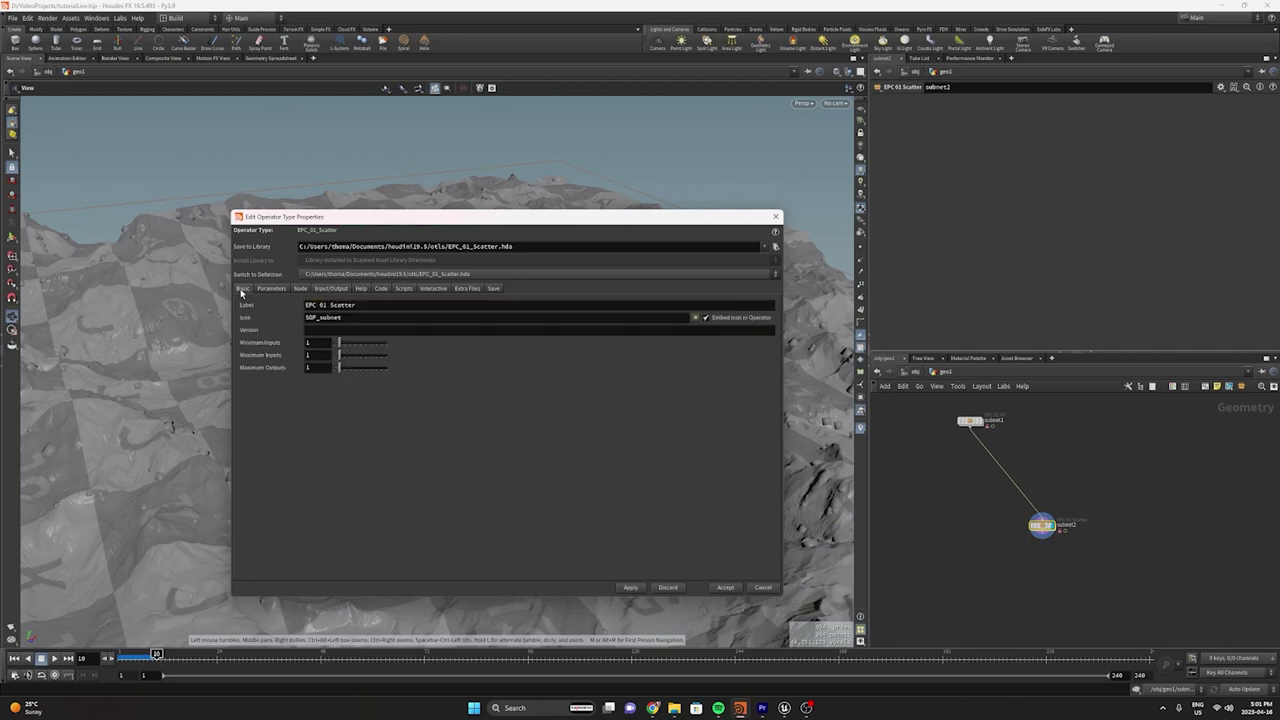
pyautogui.click(272, 289)
pyautogui.click(243, 289)
pyautogui.moveTo(340, 356); pyautogui.dragTo(345, 357)
pyautogui.scroll(5, 1030, 524)
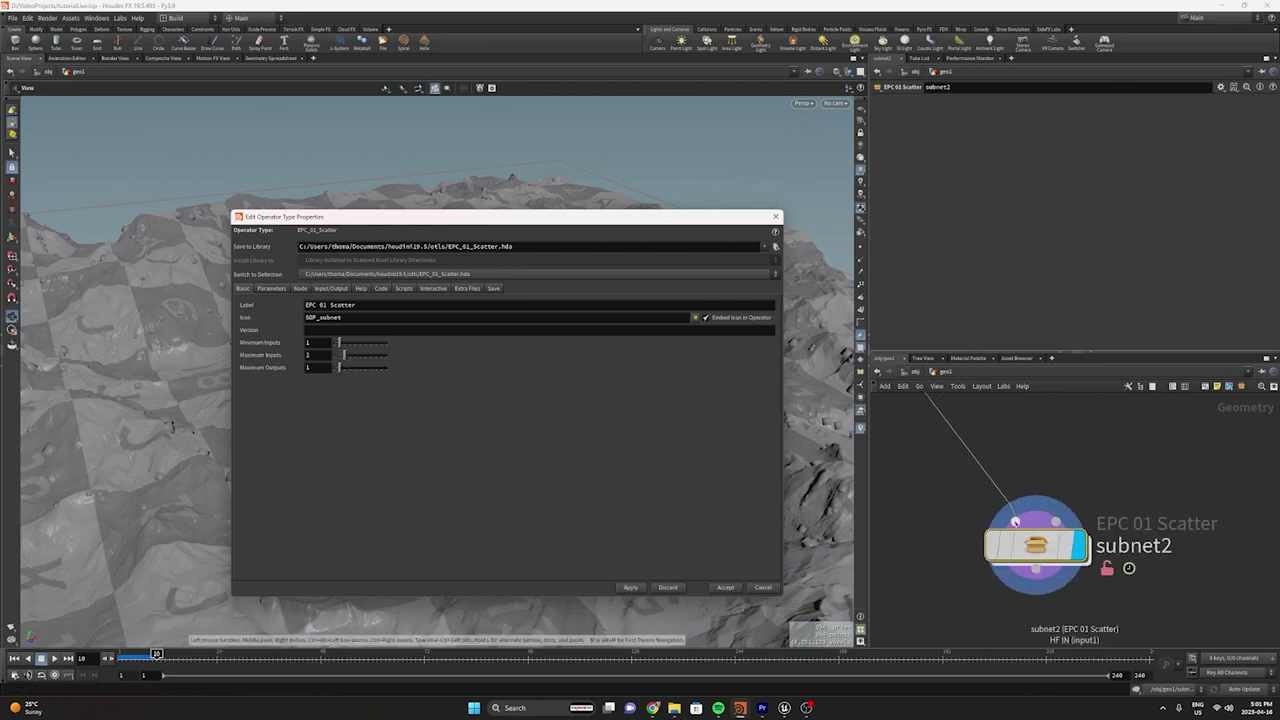
# Label the asset's second input GEO IN and apply the operator type changes
pyautogui.click(346, 290)
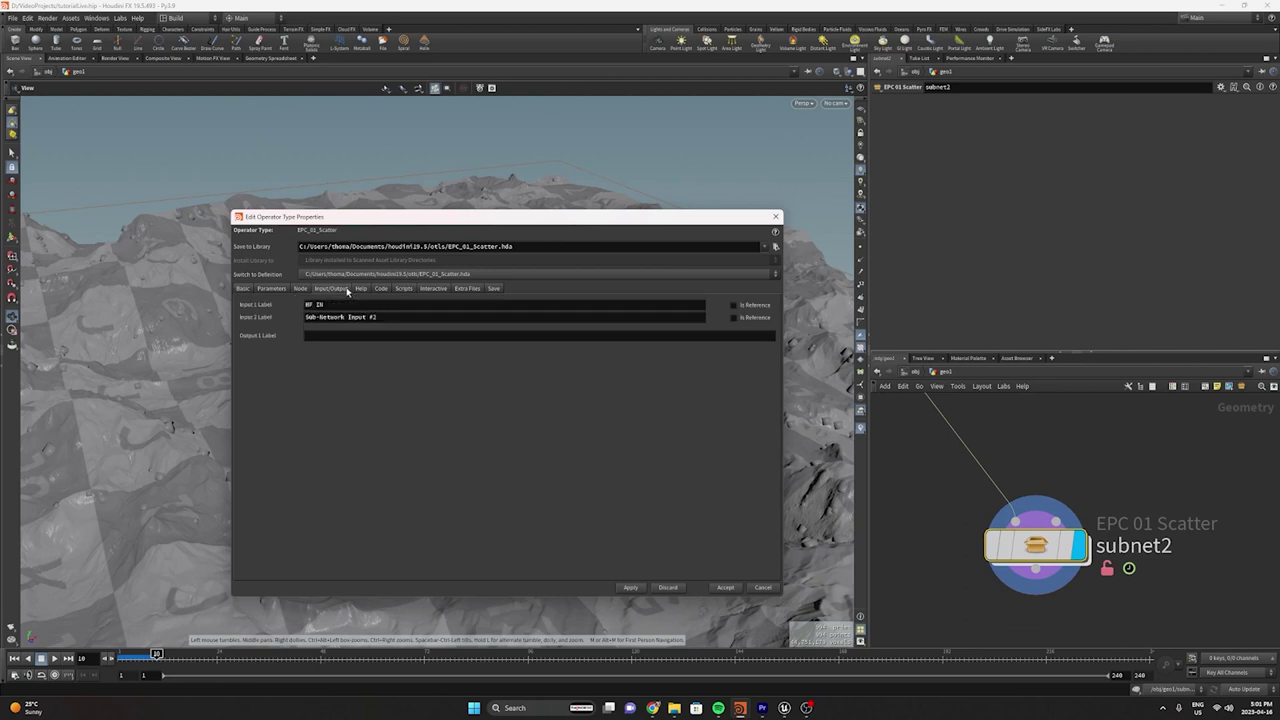
pyautogui.moveTo(389, 316); pyautogui.dragTo(287, 316)
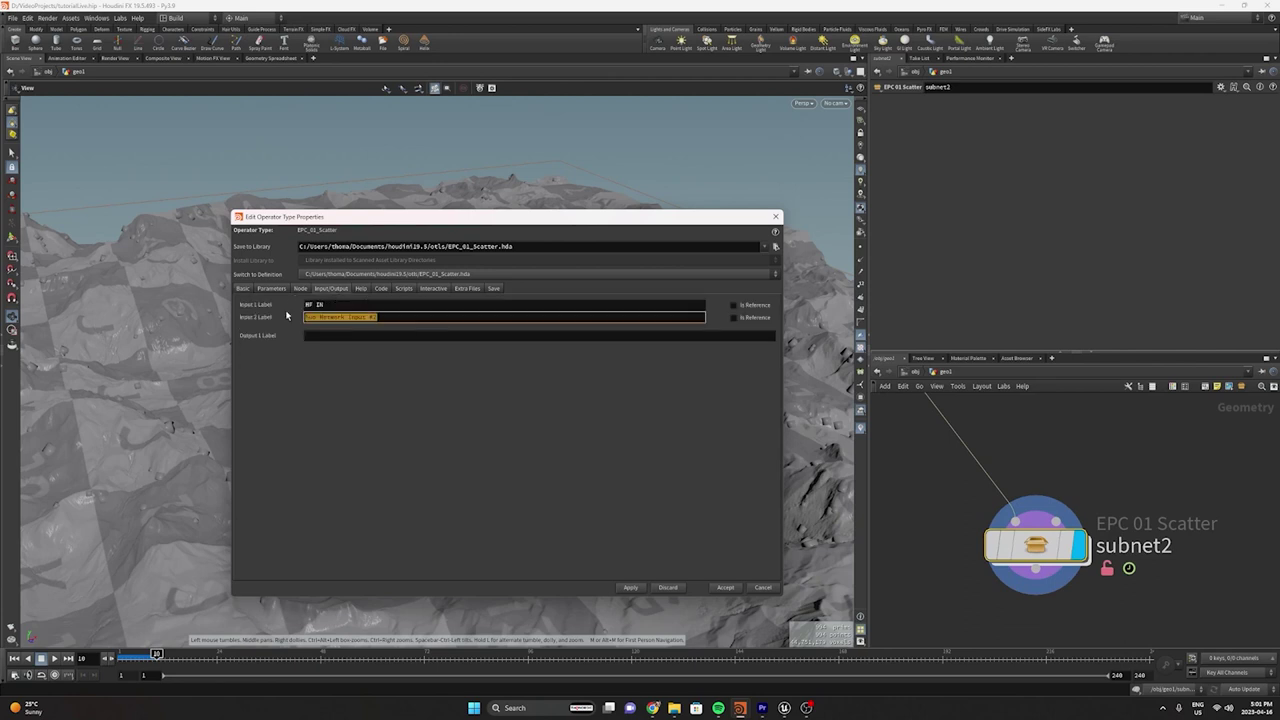
pyautogui.write('GEO IN')
pyautogui.press('Return')
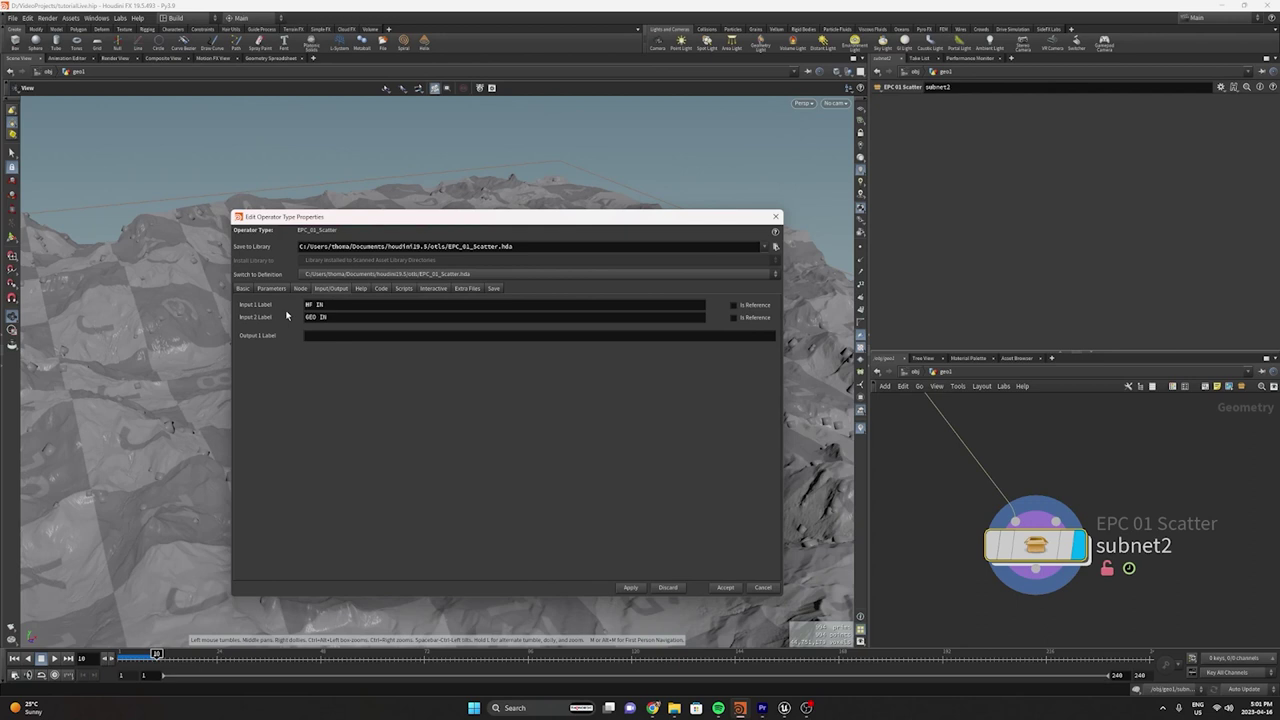
pyautogui.click(625, 588)
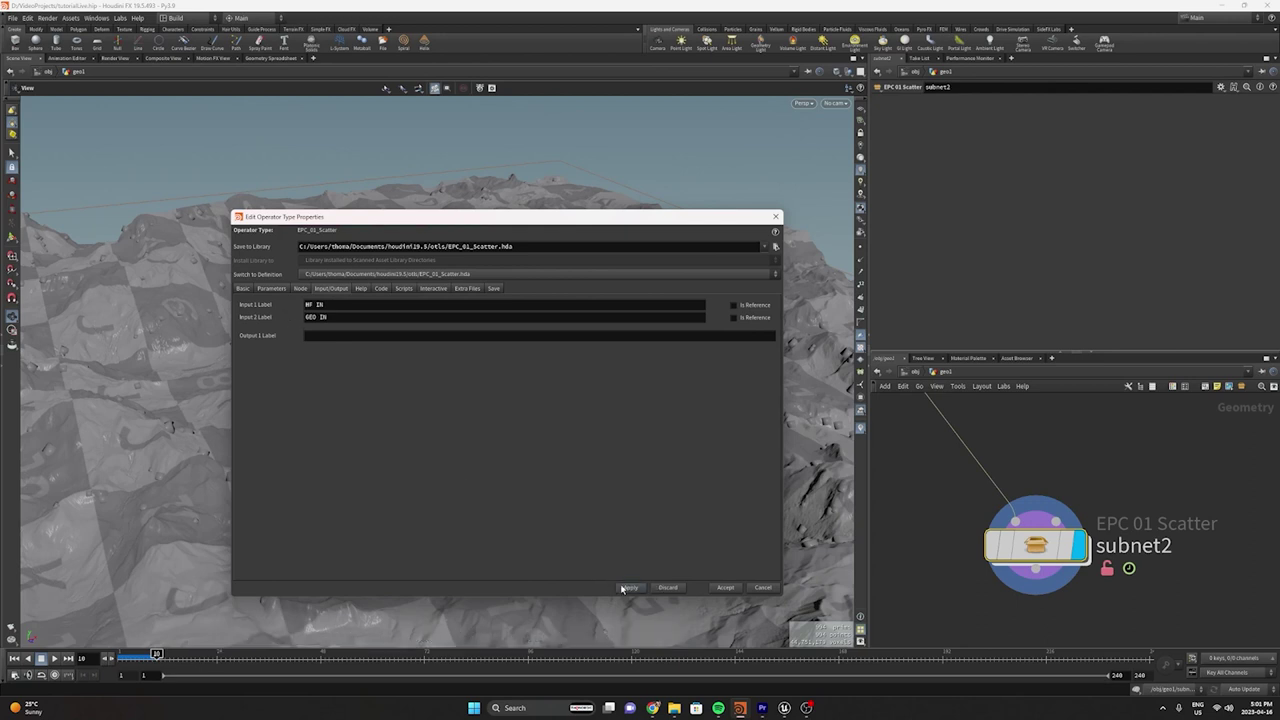
# Inside the asset, connect GEO IN to the HeightField Scatter node's third input in place of the box
pyautogui.doubleClick(1063, 546)
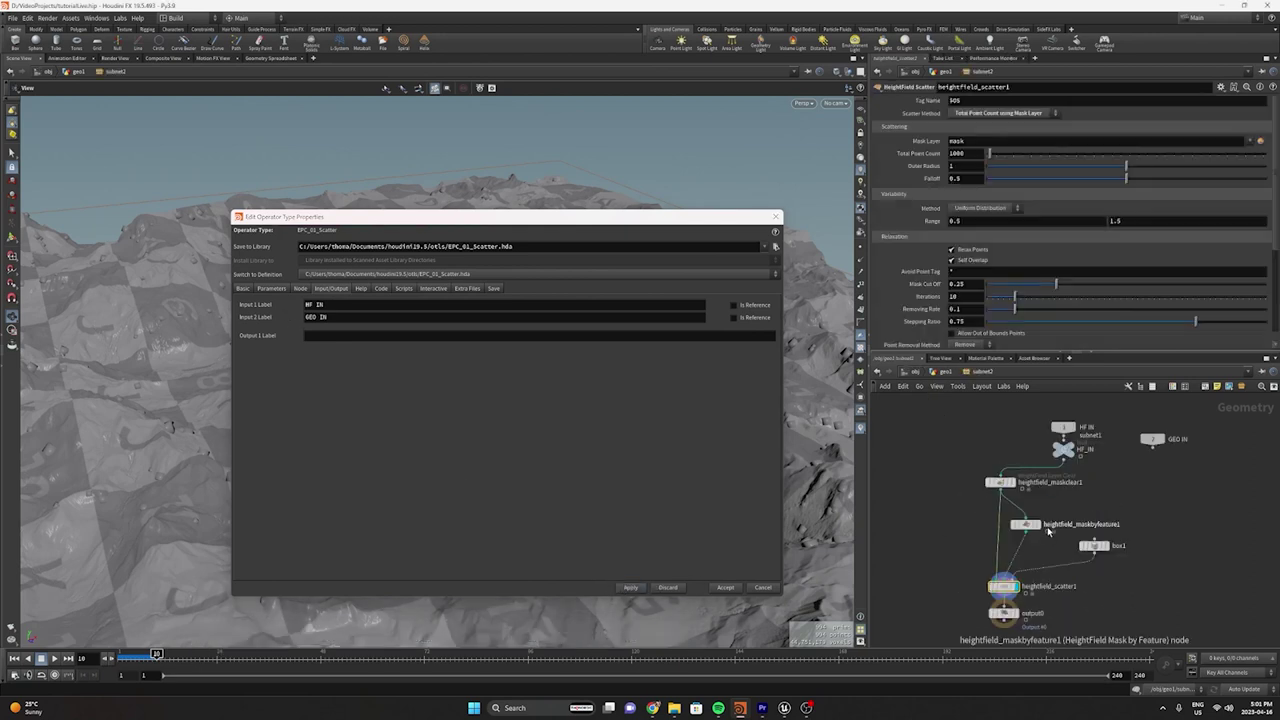
pyautogui.moveTo(1063, 559); pyautogui.dragTo(997, 534, button='middle')
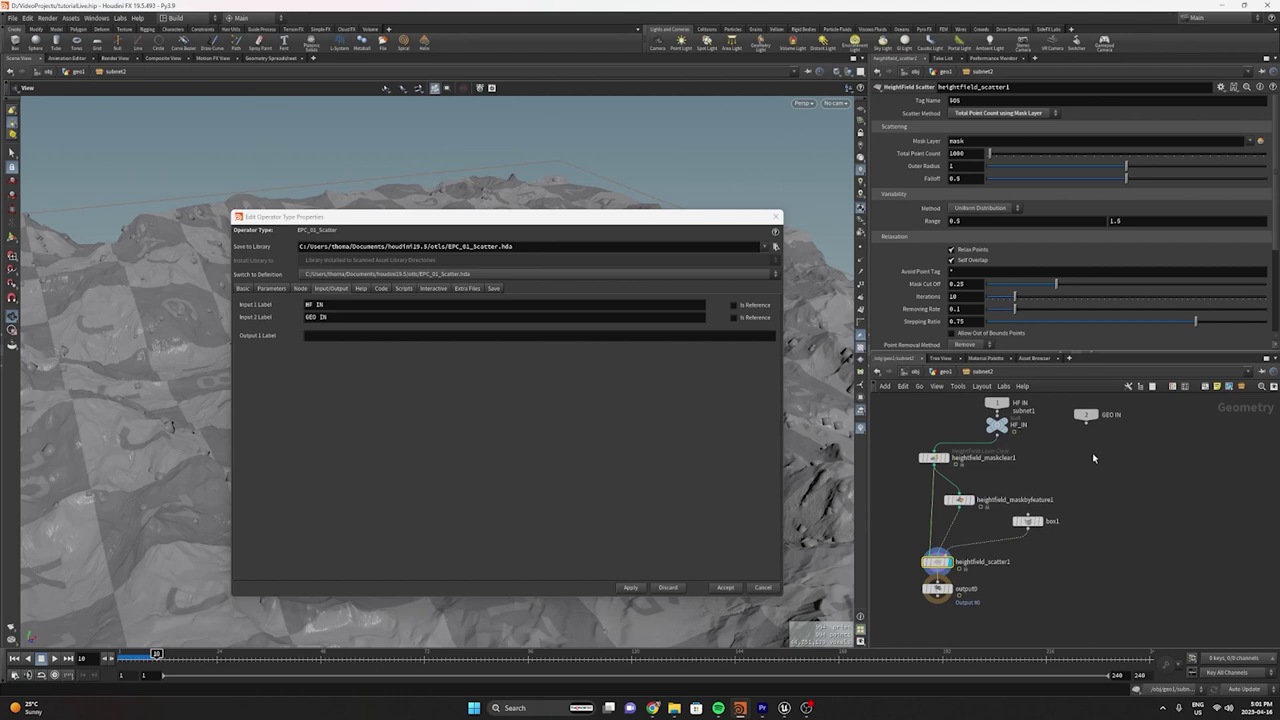
pyautogui.moveTo(1095, 417); pyautogui.dragTo(1079, 462)
pyautogui.click(946, 554)
pyautogui.click(1071, 486)
# Move the Box node out of the asset to the geo1 level and connect it to the asset's second input
pyautogui.click(1028, 521)
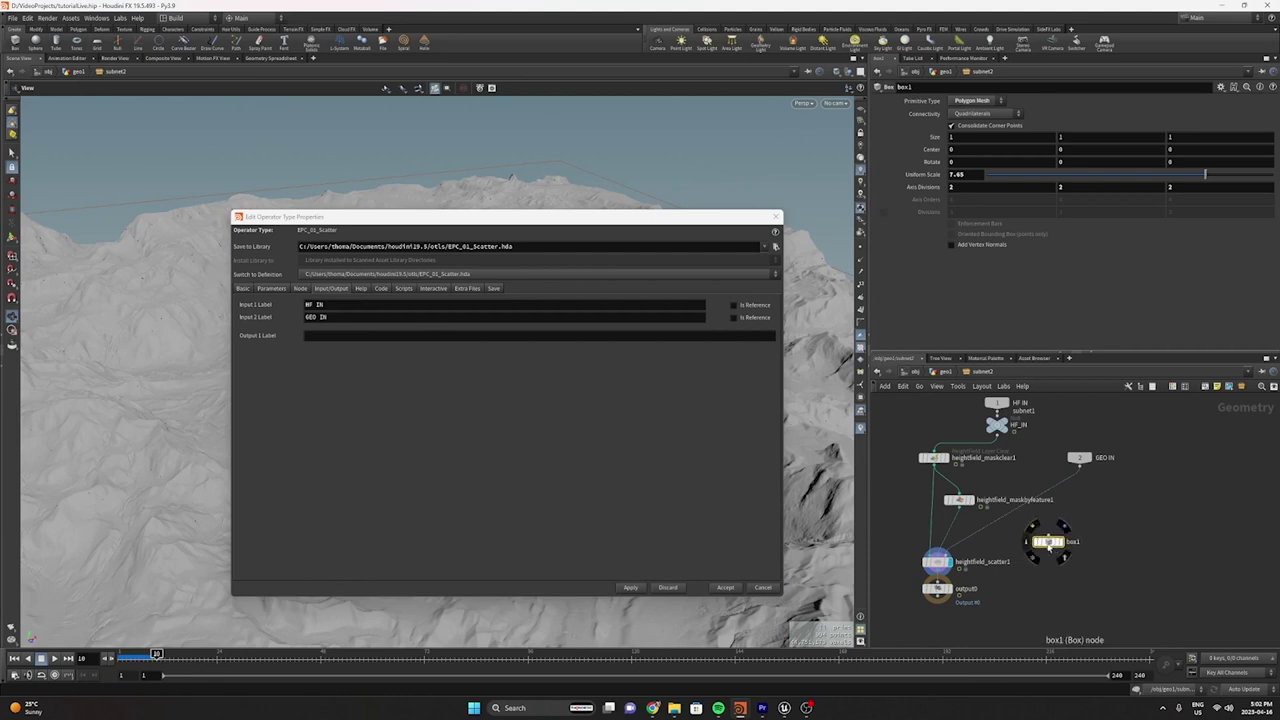
pyautogui.hotkey('ctrl', 'x')
pyautogui.moveTo(1051, 541); pyautogui.dragTo(1014, 563, button='middle')
pyautogui.press('u')
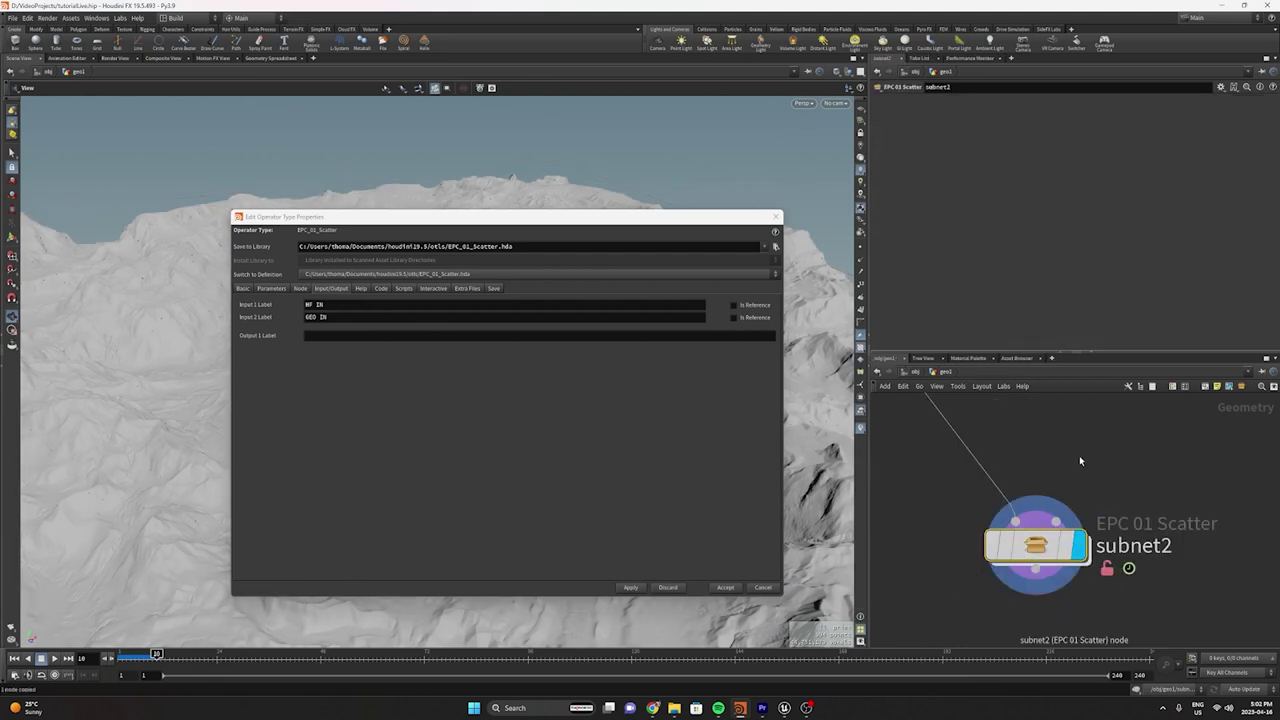
pyautogui.hotkey('ctrl', 'v')
pyautogui.moveTo(1069, 444); pyautogui.dragTo(1058, 518)
pyautogui.scroll(-4, 1127, 502)
pyautogui.moveTo(613, 226); pyautogui.dragTo(398, 162)
pyautogui.moveTo(1103, 467)
pyautogui.moveTo(1103, 467); pyautogui.dragTo(1145, 444)
pyautogui.moveTo(714, 380); pyautogui.dragTo(760, 372)
# Promote Min Slope Angle and Max Slope Angle from the Mask by Feature node to the asset's parameters
pyautogui.click(1092, 516)
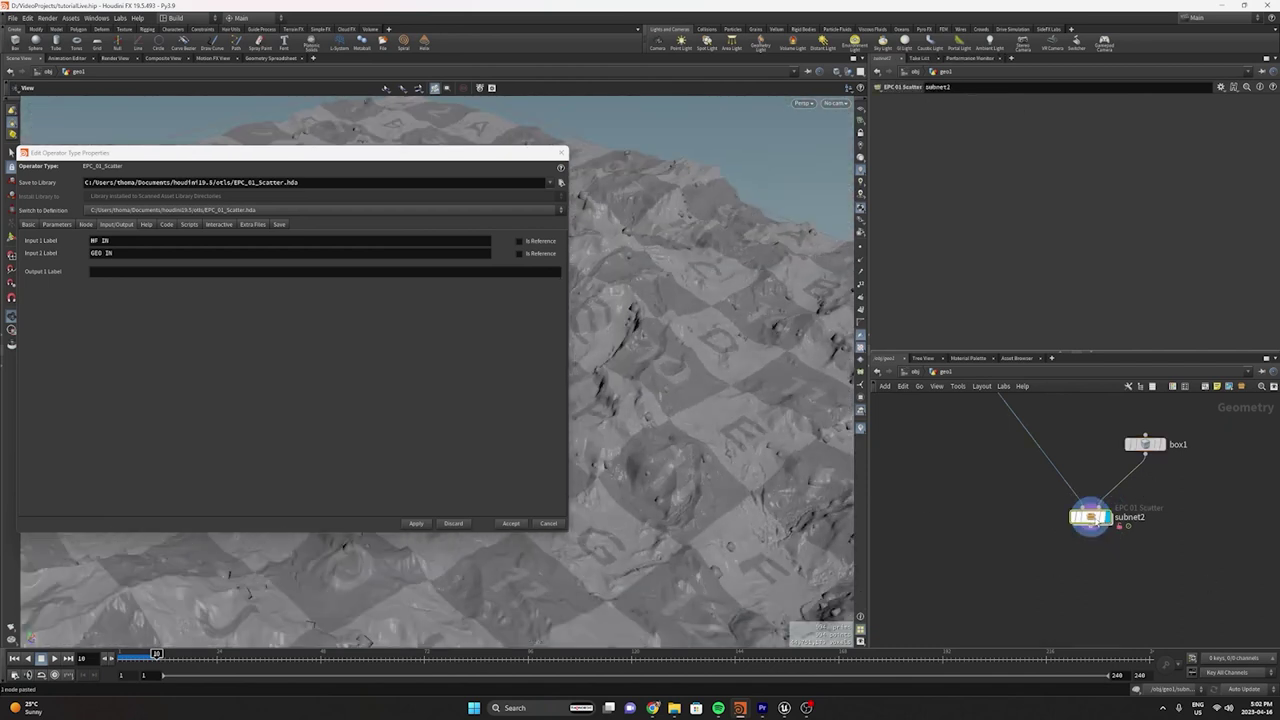
pyautogui.doubleClick(1092, 516)
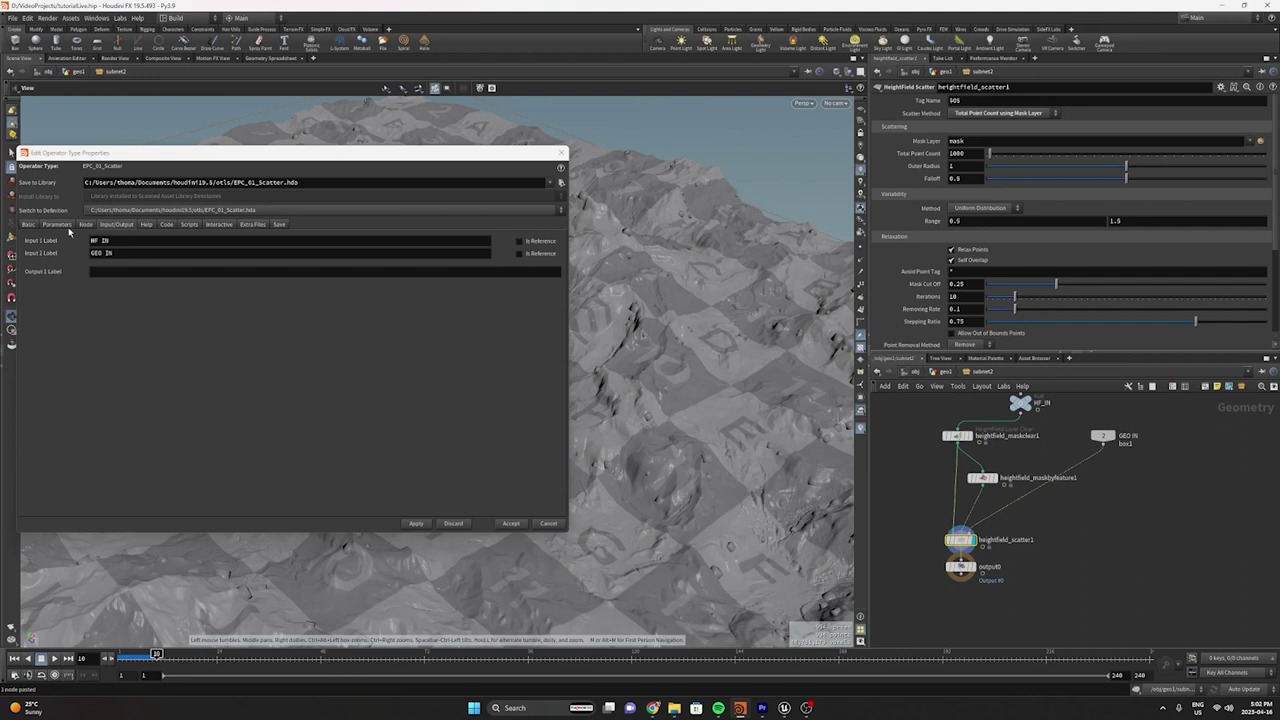
pyautogui.click(71, 228)
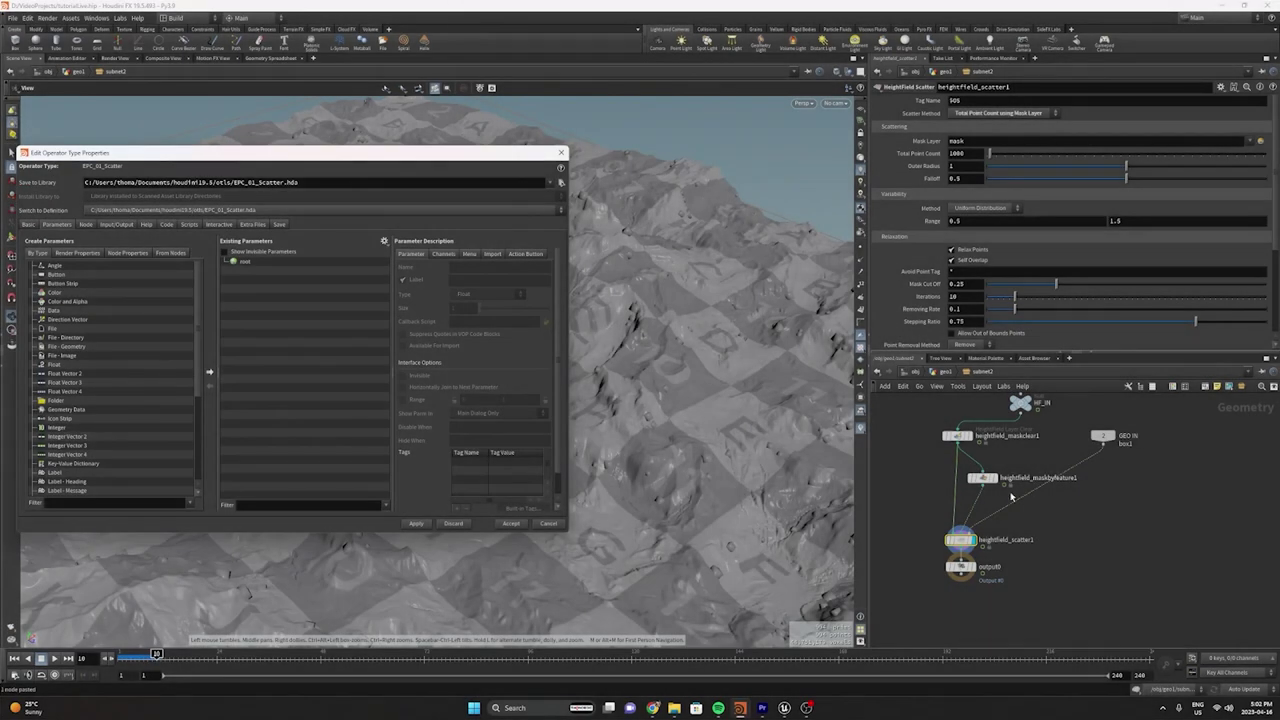
pyautogui.click(982, 478)
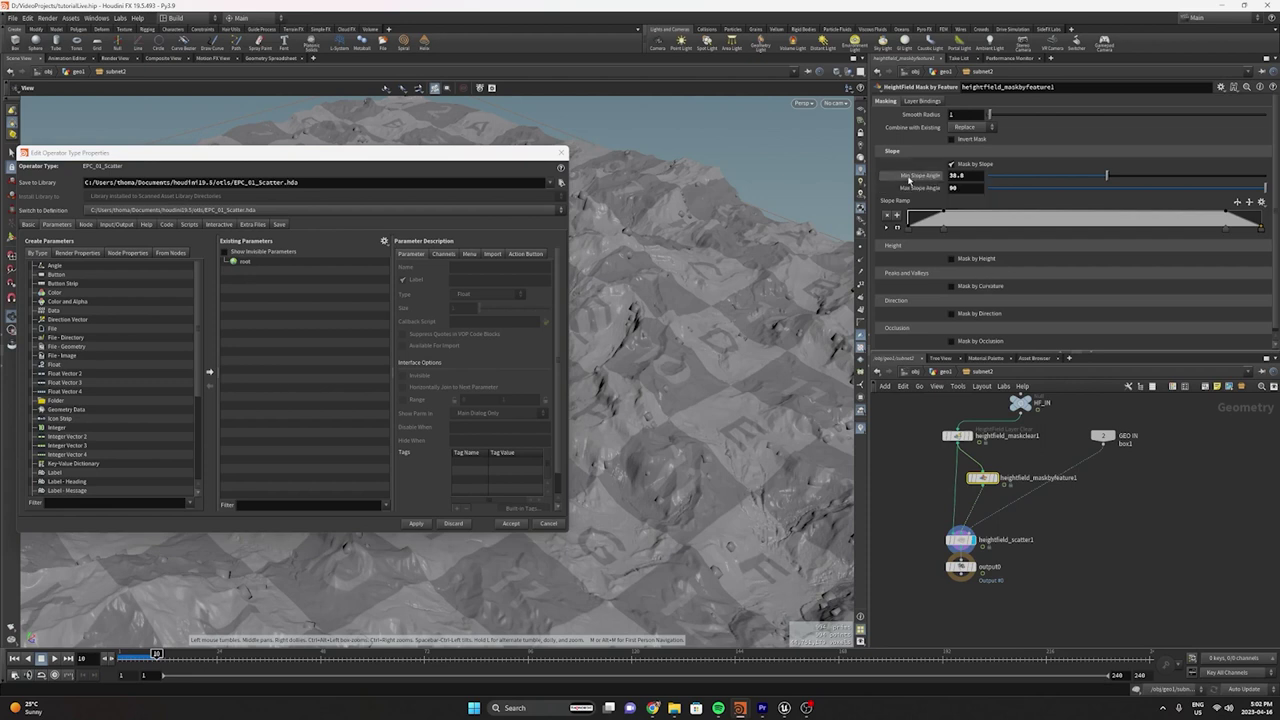
pyautogui.moveTo(899, 178); pyautogui.dragTo(254, 267)
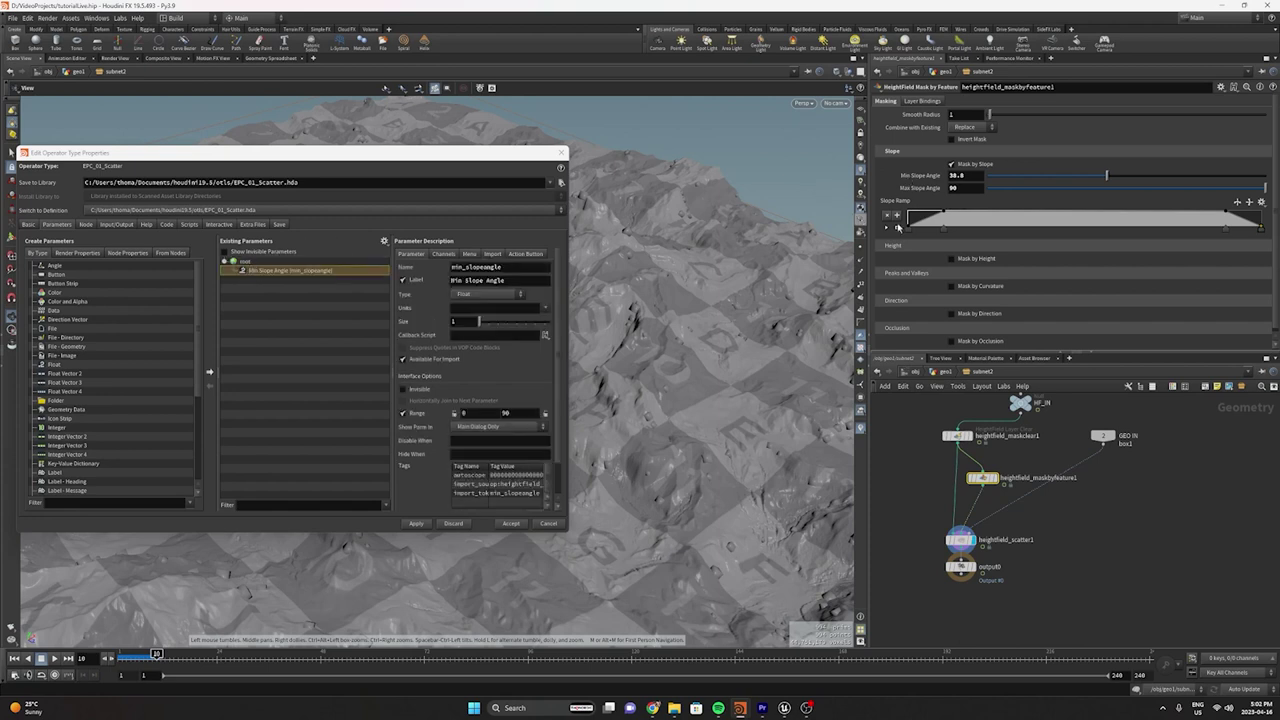
pyautogui.moveTo(930, 189); pyautogui.dragTo(300, 276)
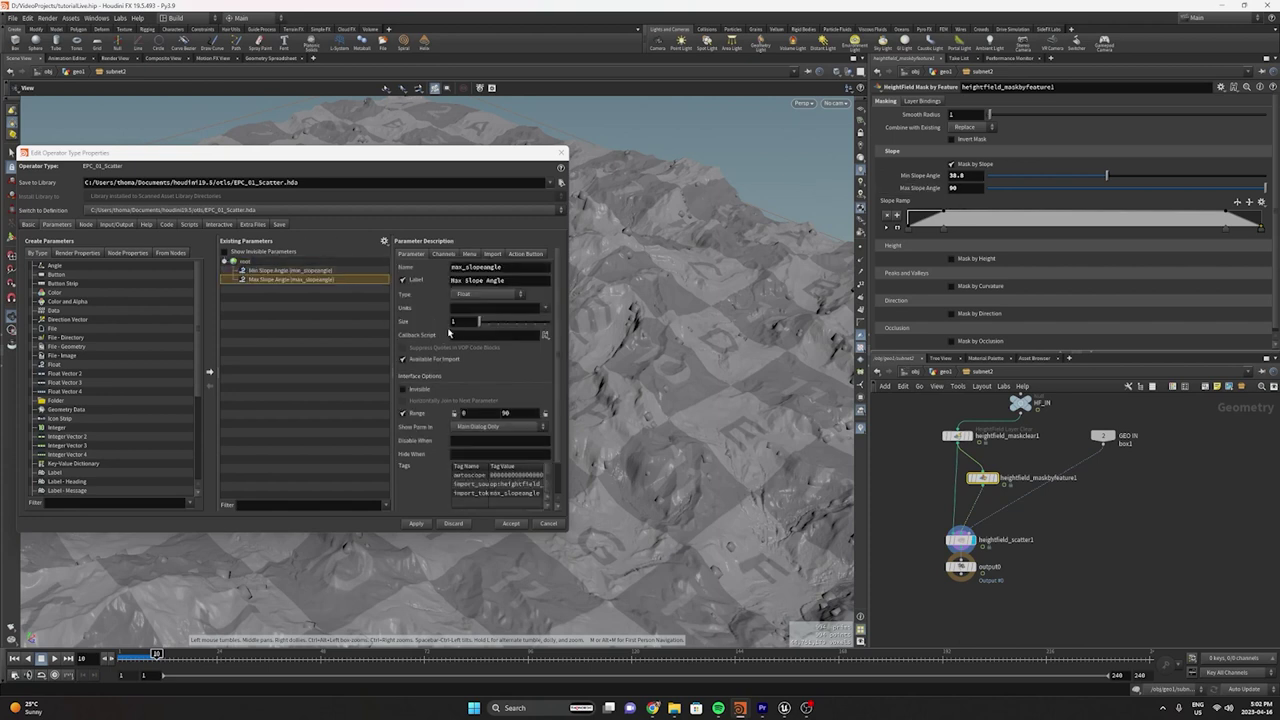
pyautogui.click(508, 280)
pyautogui.click(533, 280)
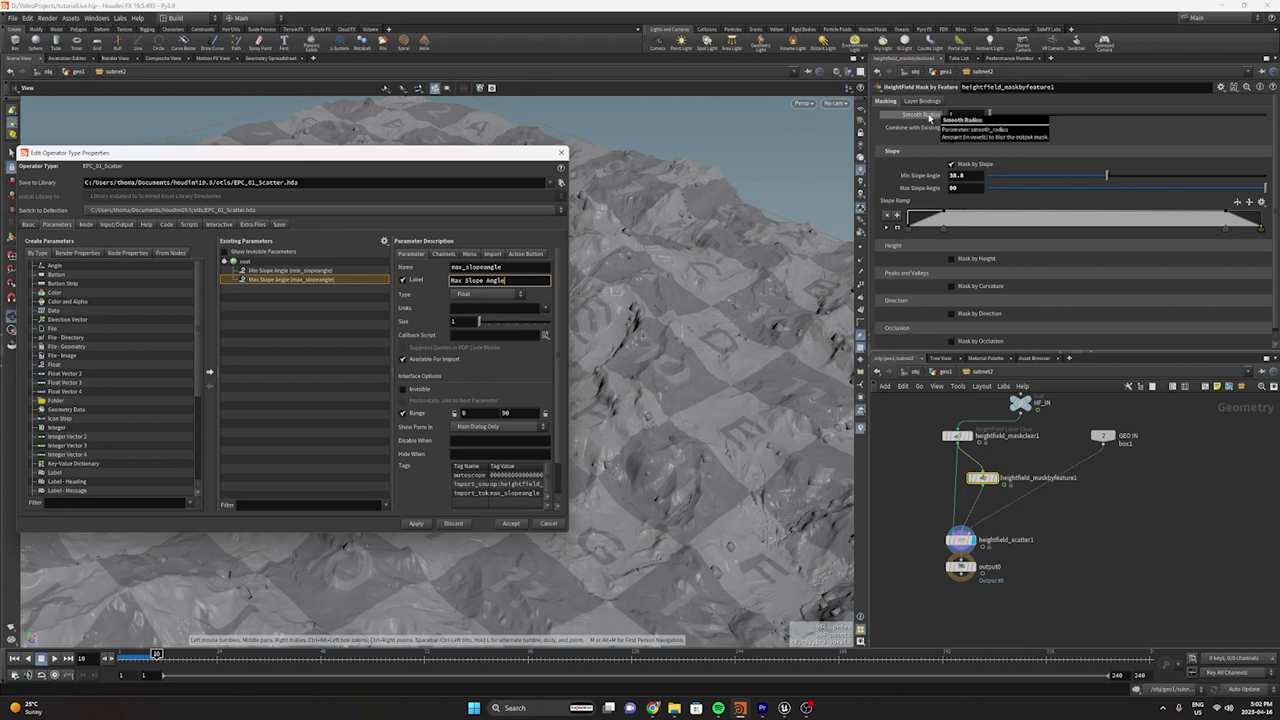
# Promote the Mask by Feature's Smooth Radius to the asset, apply the changes, and view the asset's parameters at the geo1 level
pyautogui.moveTo(931, 117); pyautogui.dragTo(246, 266)
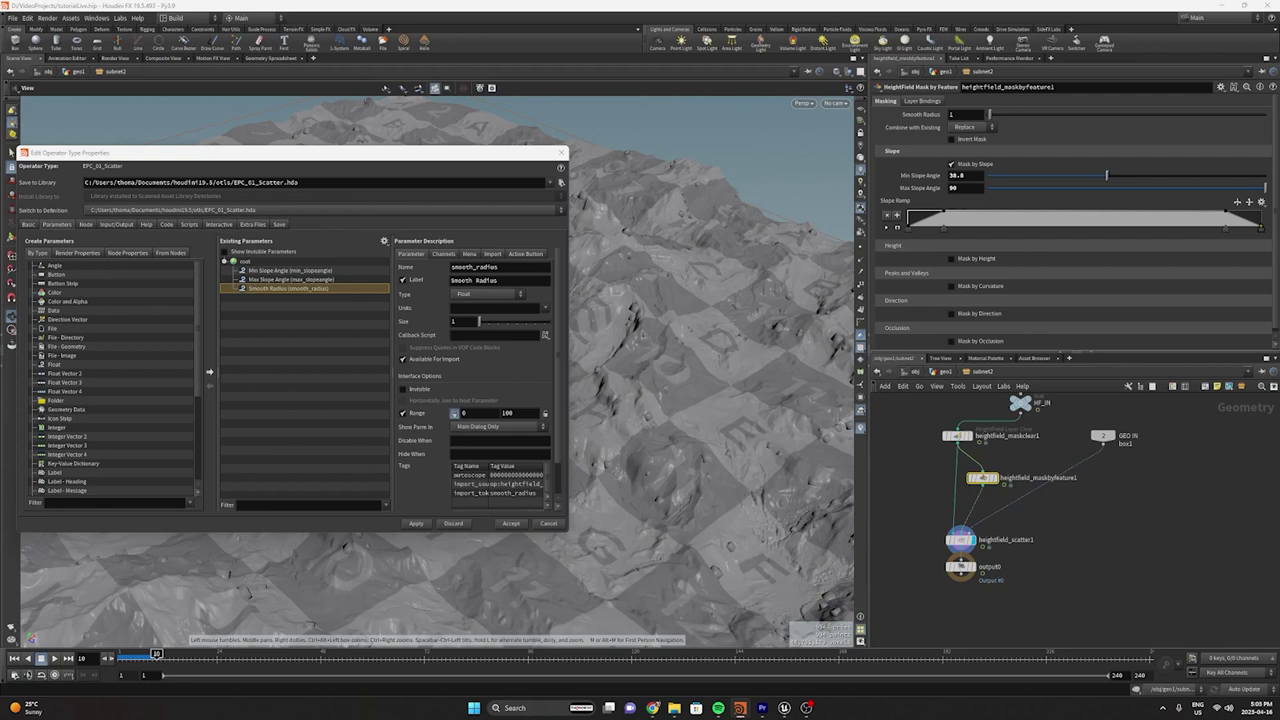
pyautogui.click(416, 524)
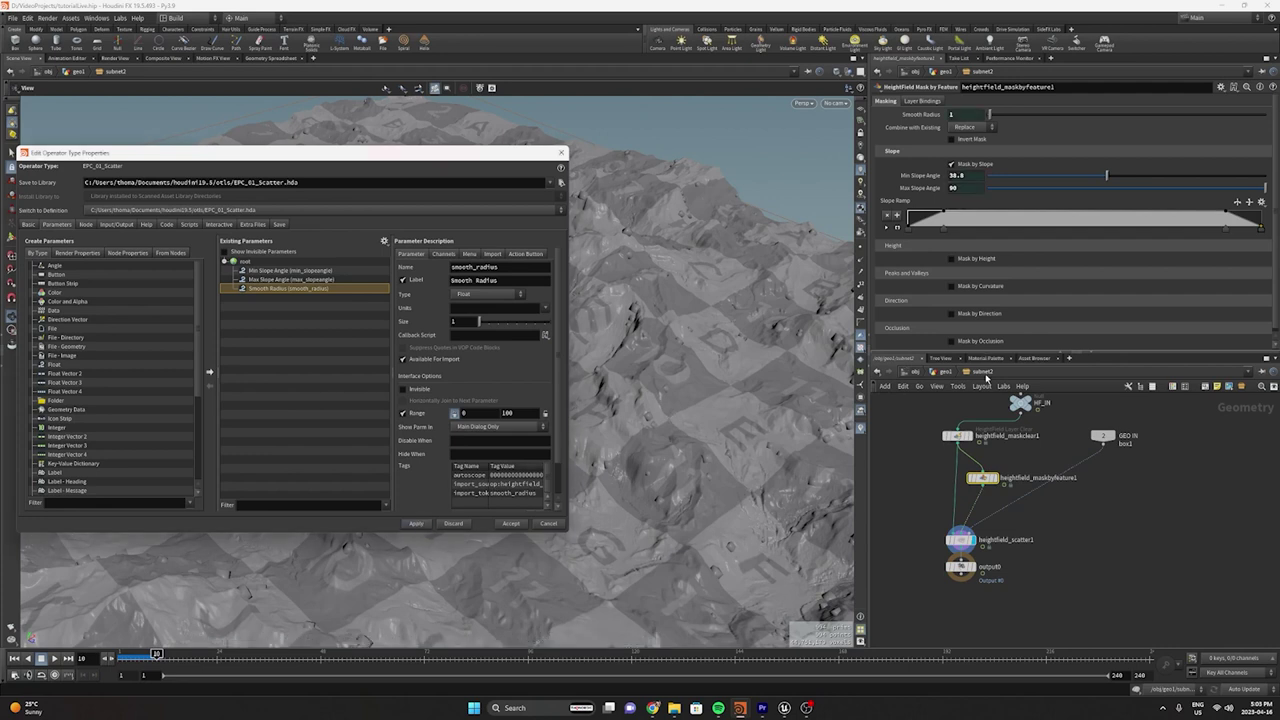
pyautogui.click(948, 376)
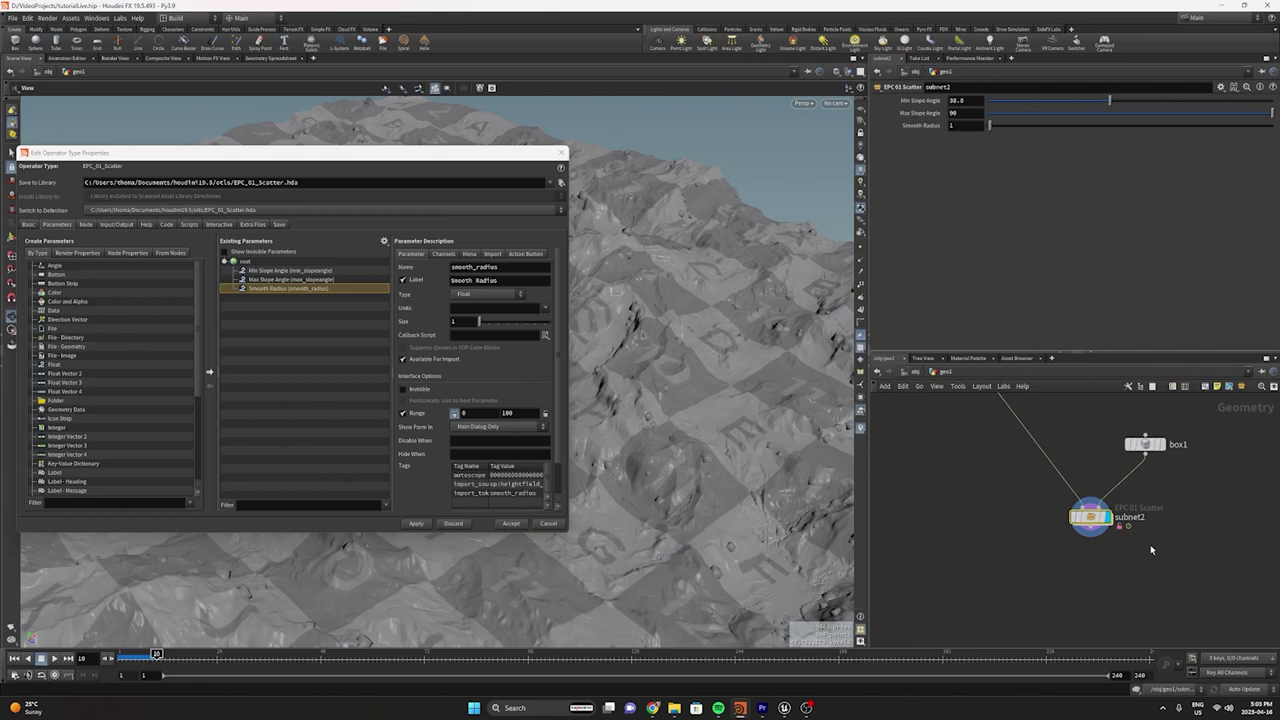
# Go back inside the asset and open its parameters in a floating window beside the network
pyautogui.doubleClick(1090, 515)
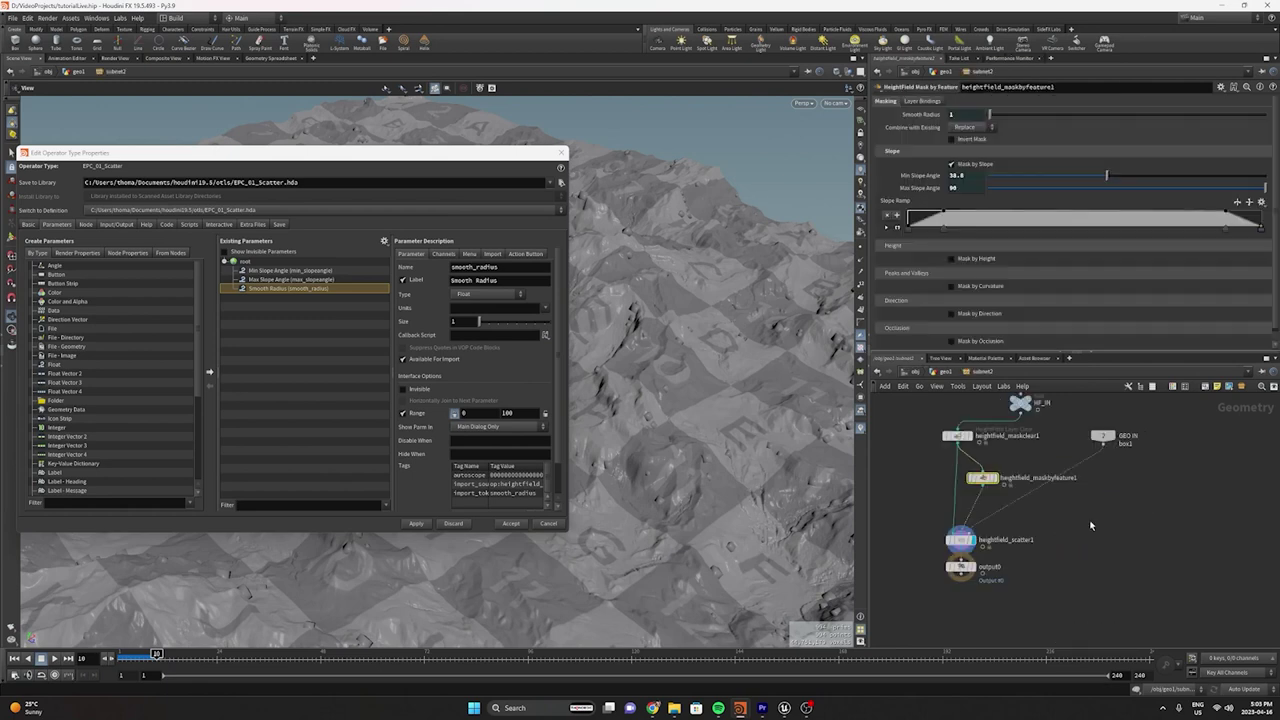
pyautogui.rightClick(980, 375)
pyautogui.moveTo(1007, 458)
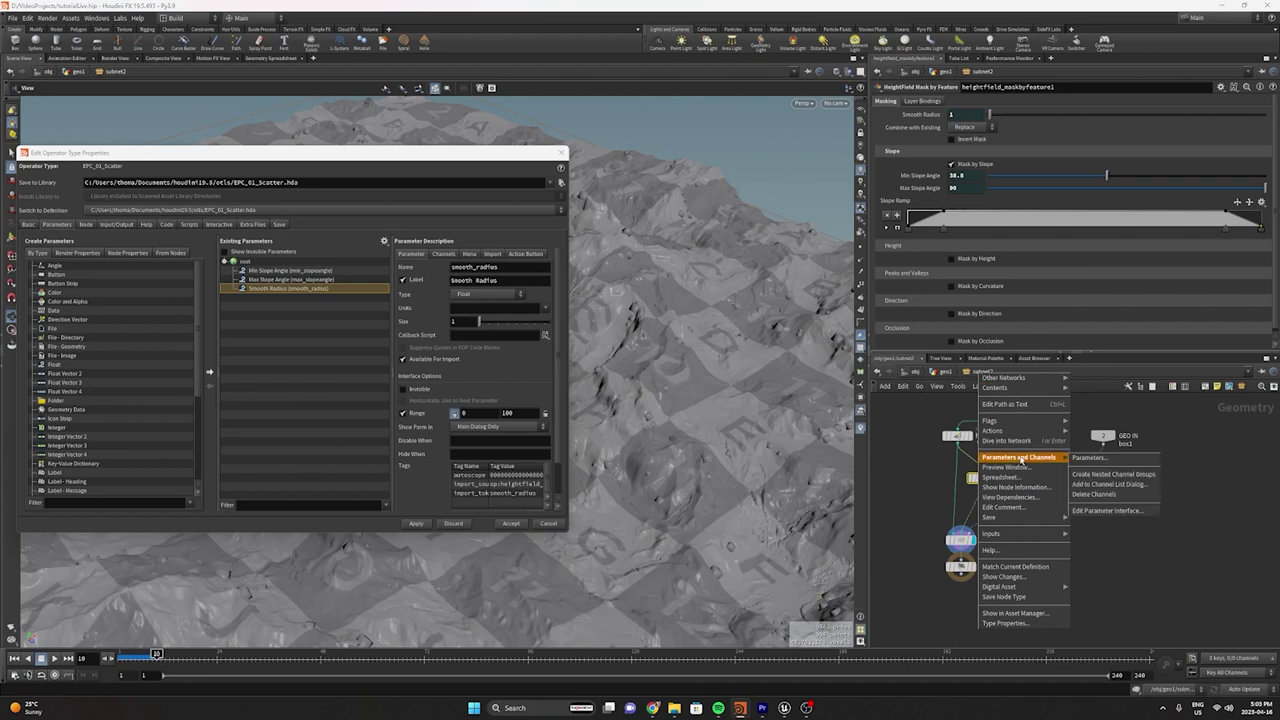
pyautogui.click(1082, 457)
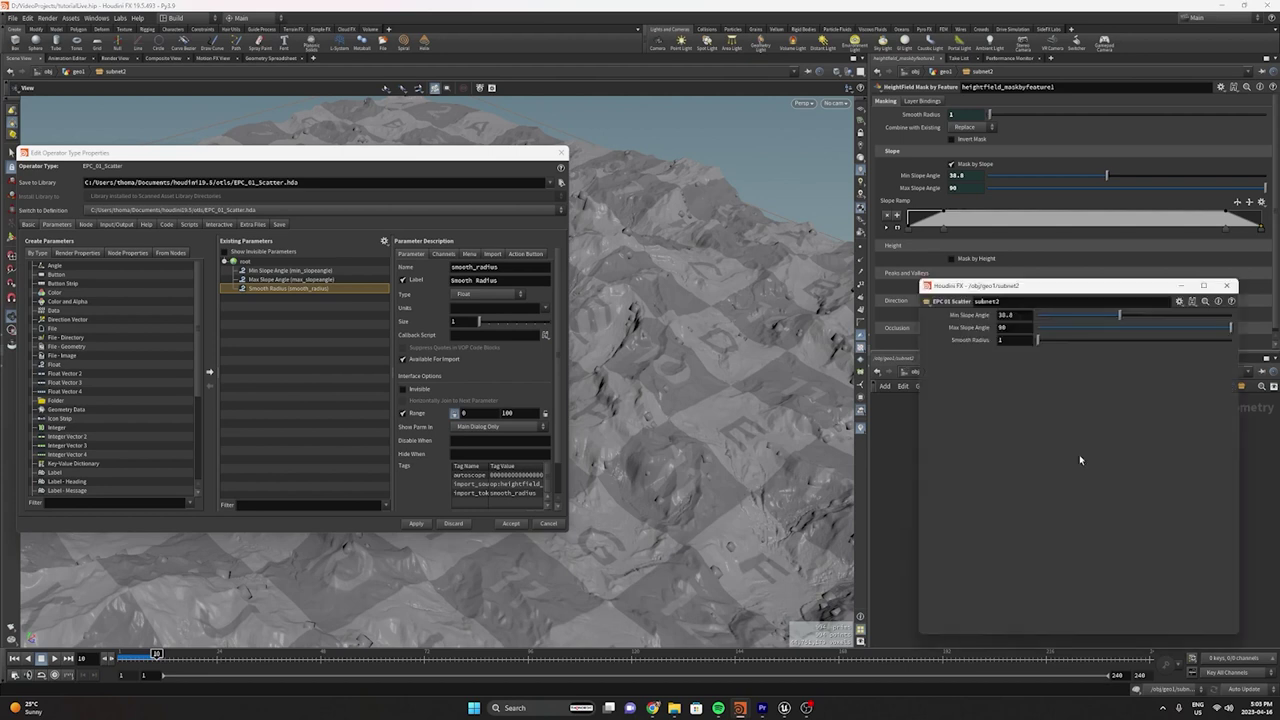
pyautogui.moveTo(955, 286); pyautogui.dragTo(633, 426)
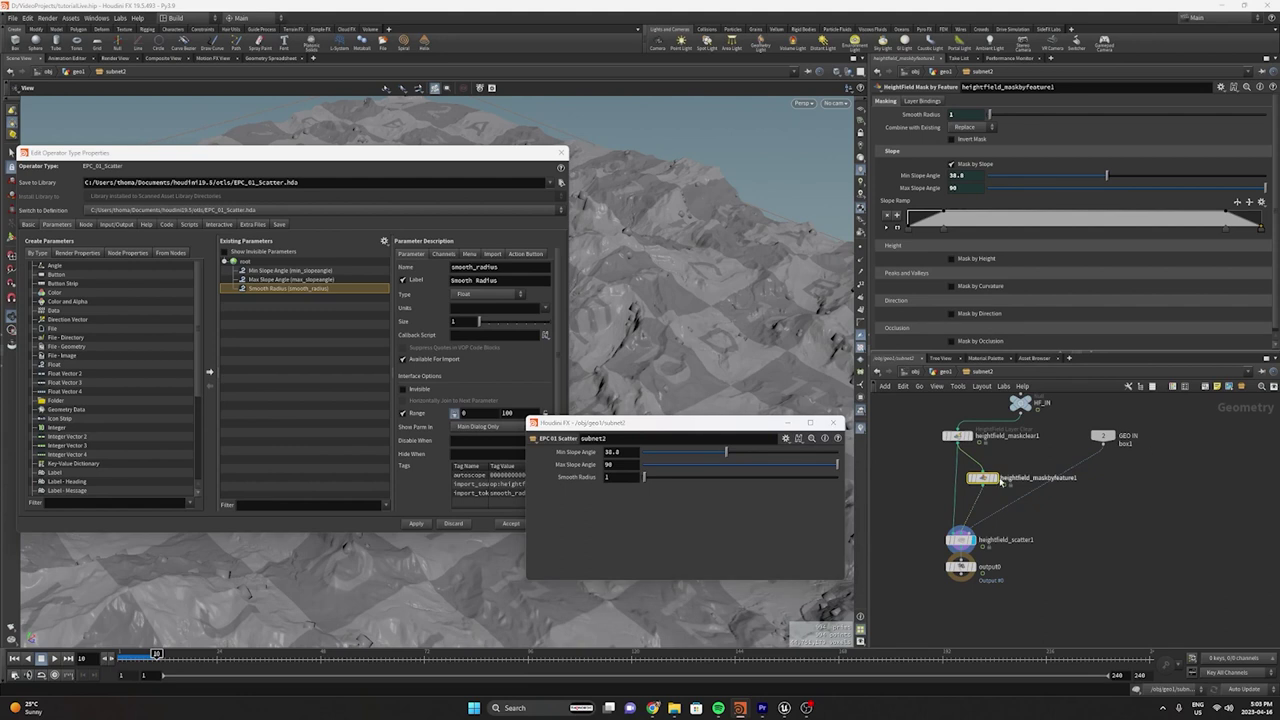
# Cut the connection between GEO IN and the HeightField Scatter node
pyautogui.click(960, 541)
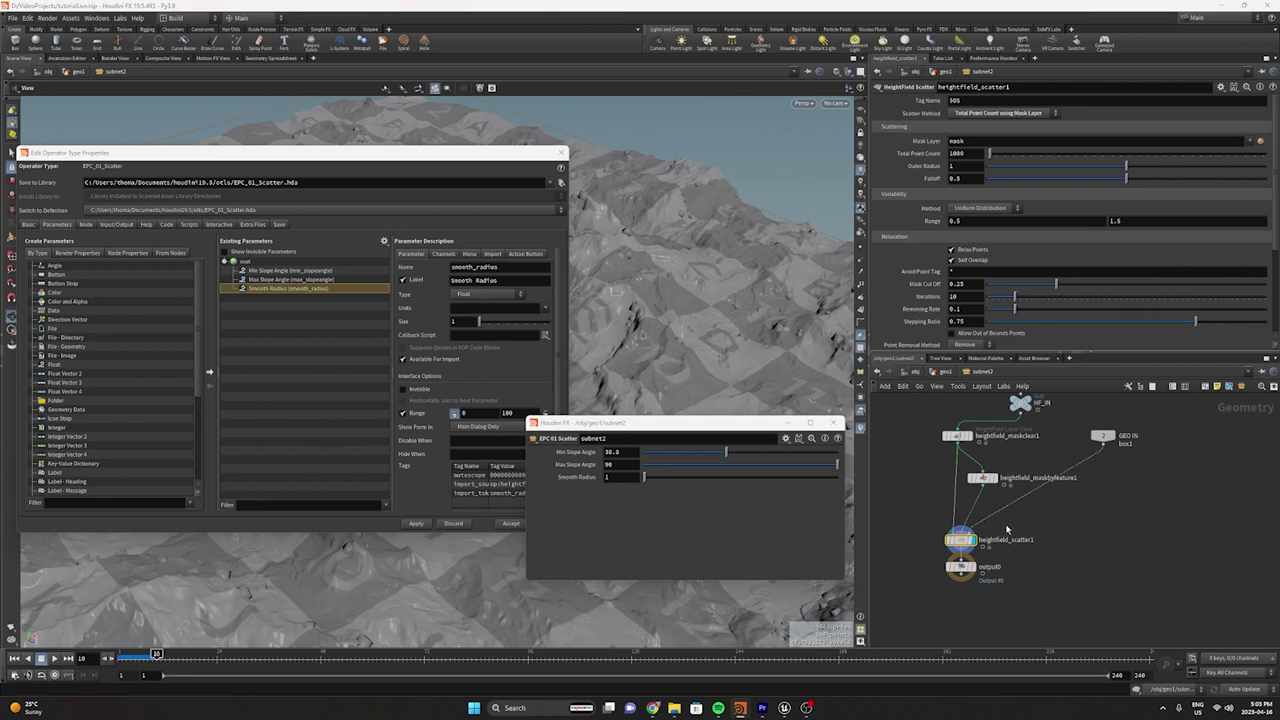
pyautogui.press('y')
pyautogui.moveTo(1018, 522); pyautogui.dragTo(1006, 489)
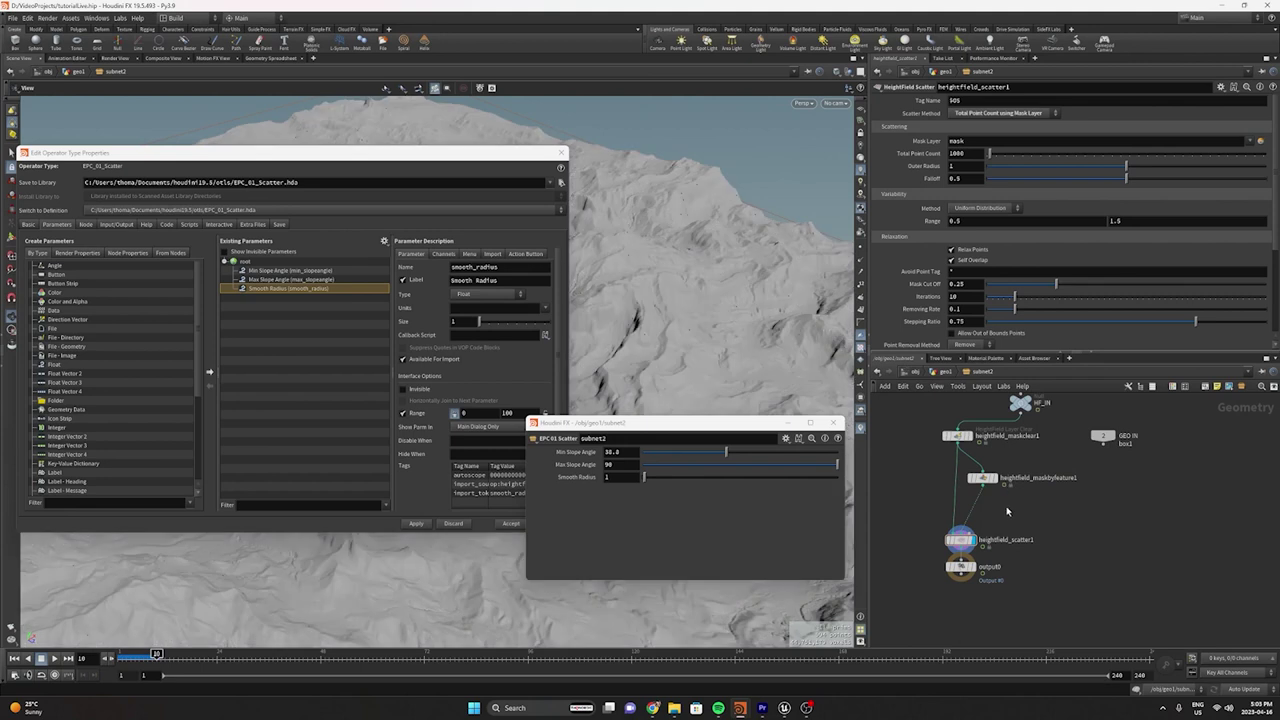
# Move the output0 node aside, add a Copy to Points node, and turn on its Pack and Instance option
pyautogui.scroll(-1, 1003, 526)
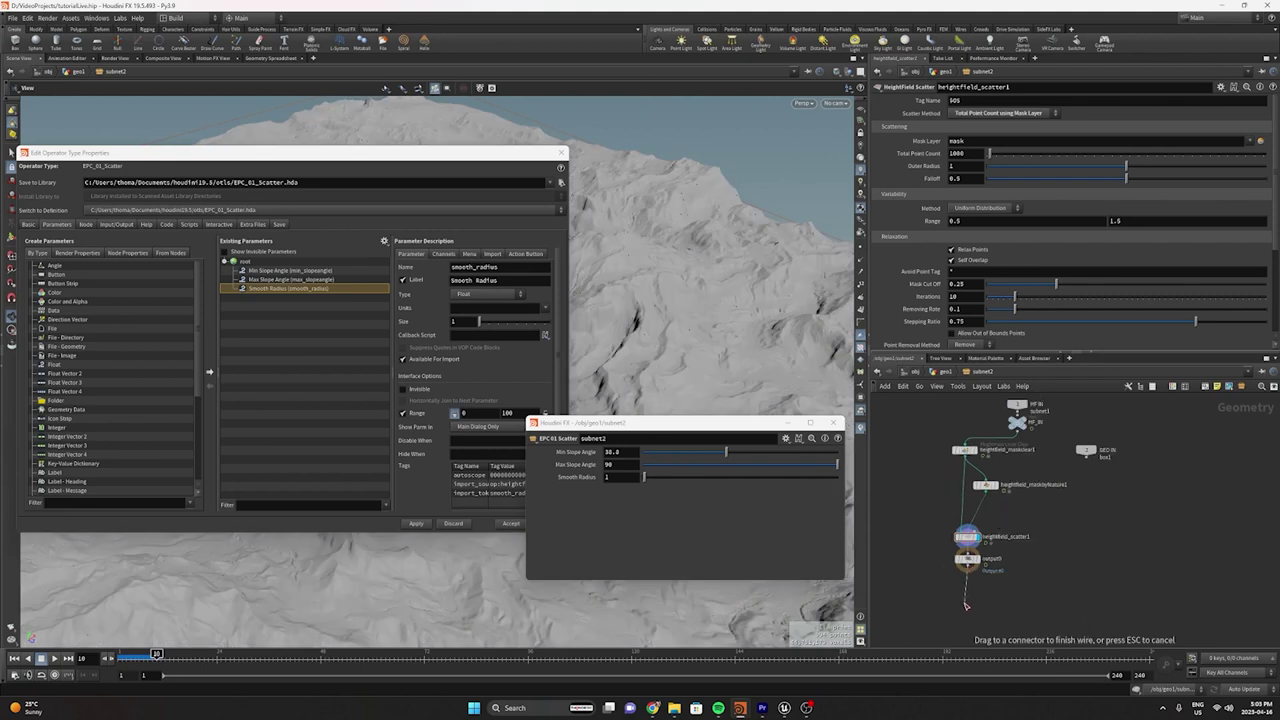
pyautogui.moveTo(966, 566); pyautogui.dragTo(1030, 629)
pyautogui.press('Tab')
pyautogui.write('copyto')
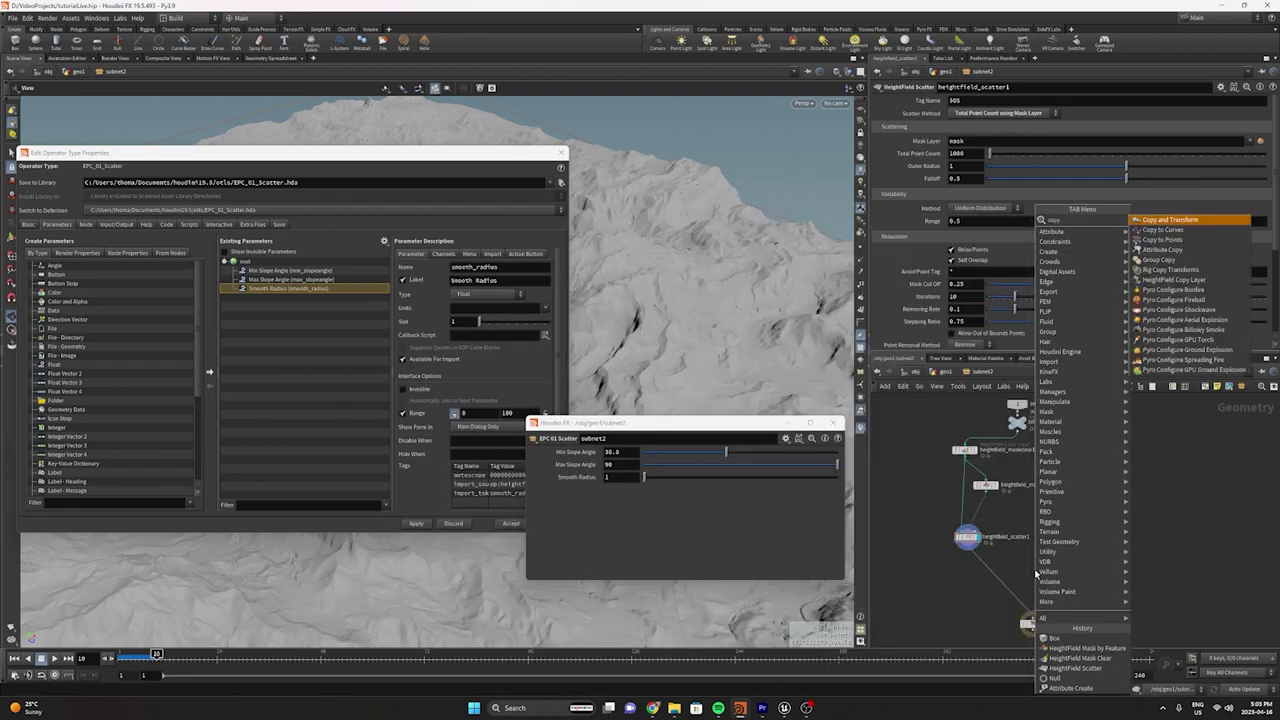
pyautogui.press('Return')
pyautogui.click(1035, 574)
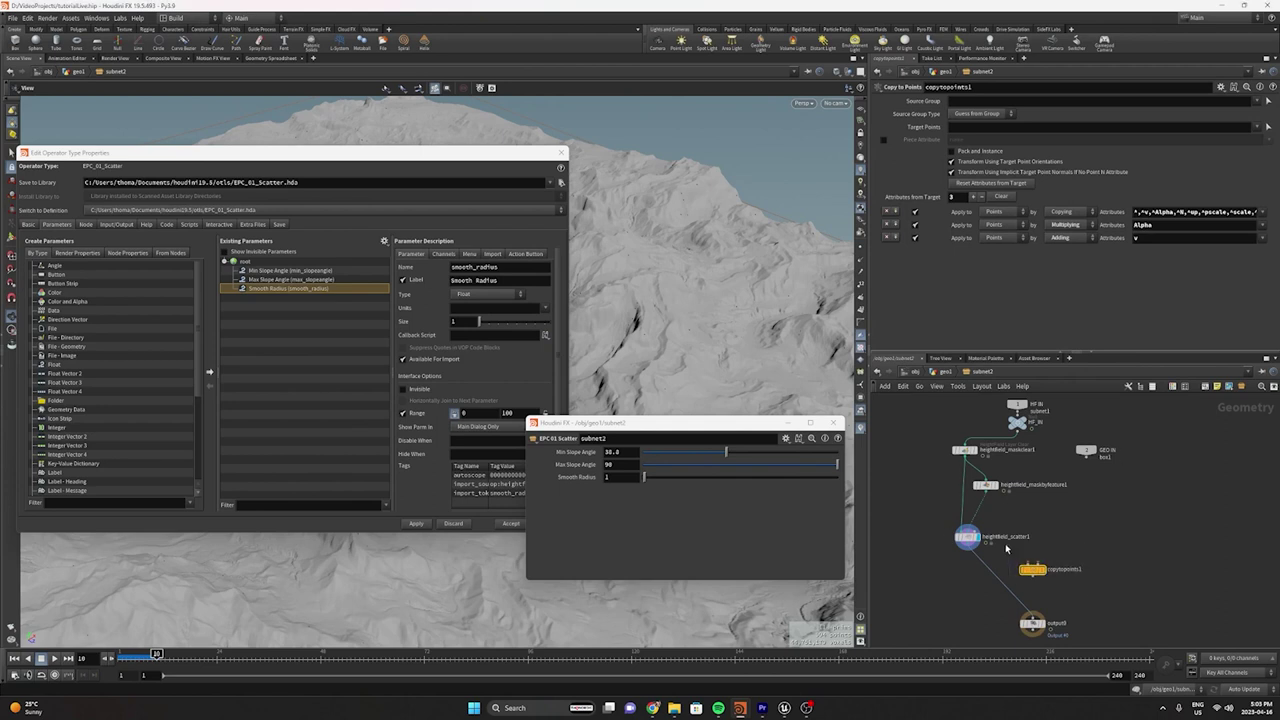
pyautogui.click(990, 154)
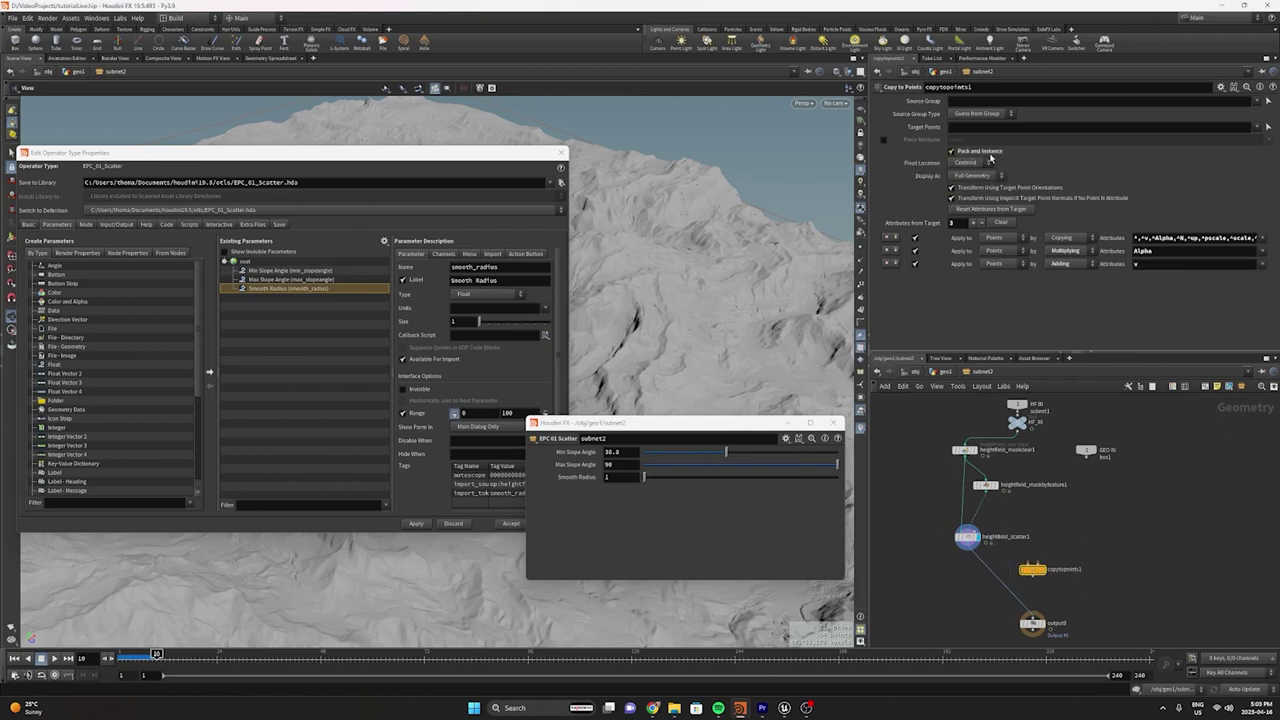
# Wire GEO IN into the Copy to Points geometry input and the HeightField Scatter output into its target points input
pyautogui.scroll(3, 1012, 569)
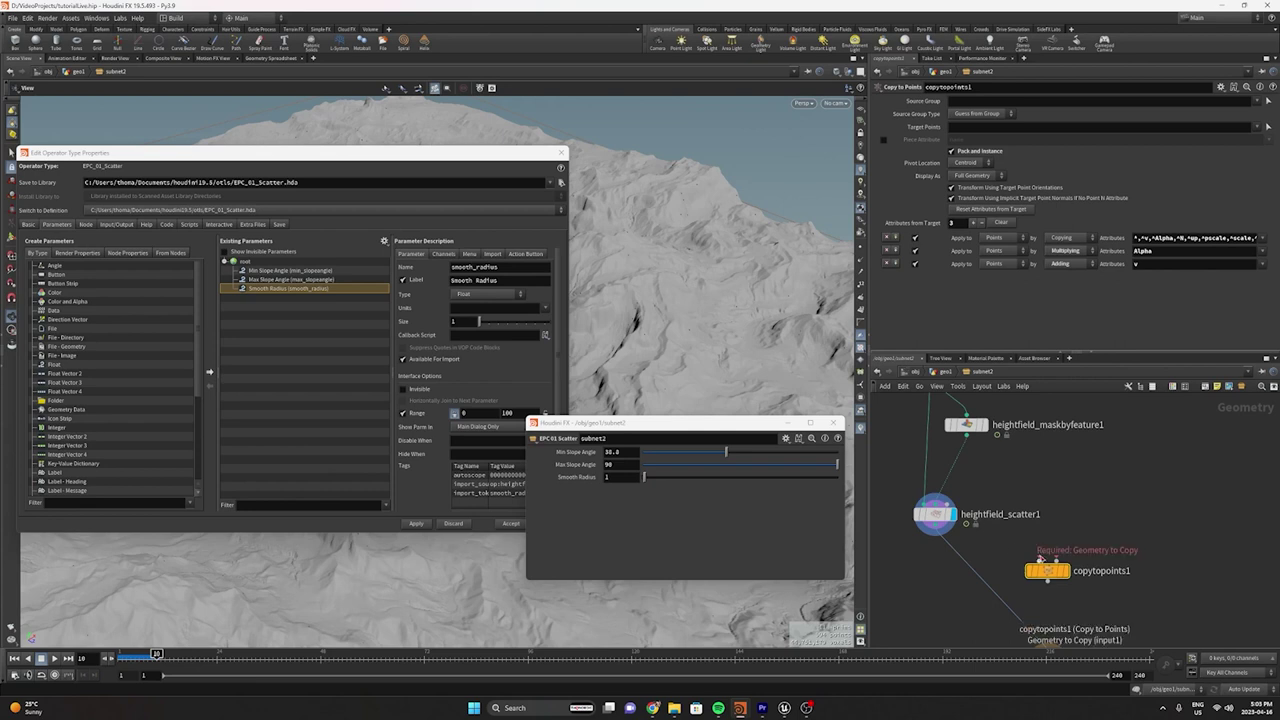
pyautogui.scroll(-4, 1042, 556)
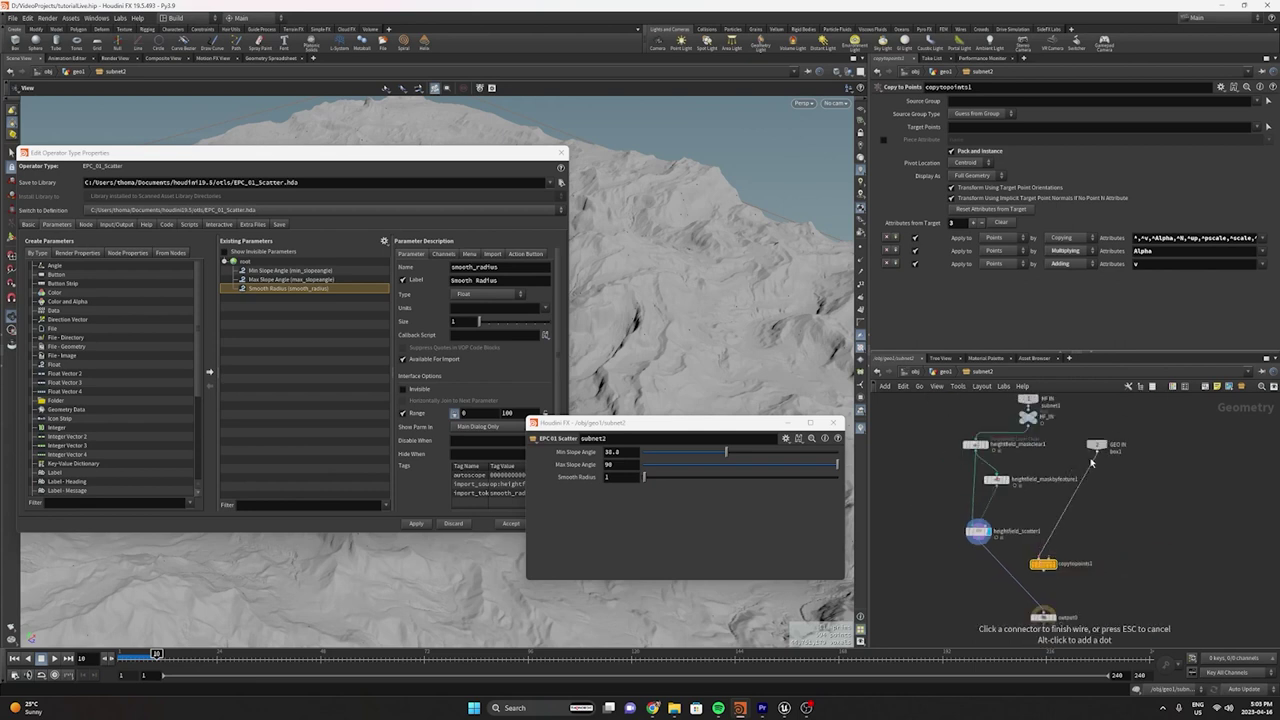
pyautogui.moveTo(1096, 452); pyautogui.dragTo(913, 519)
pyautogui.moveTo(1043, 566); pyautogui.dragTo(955, 586)
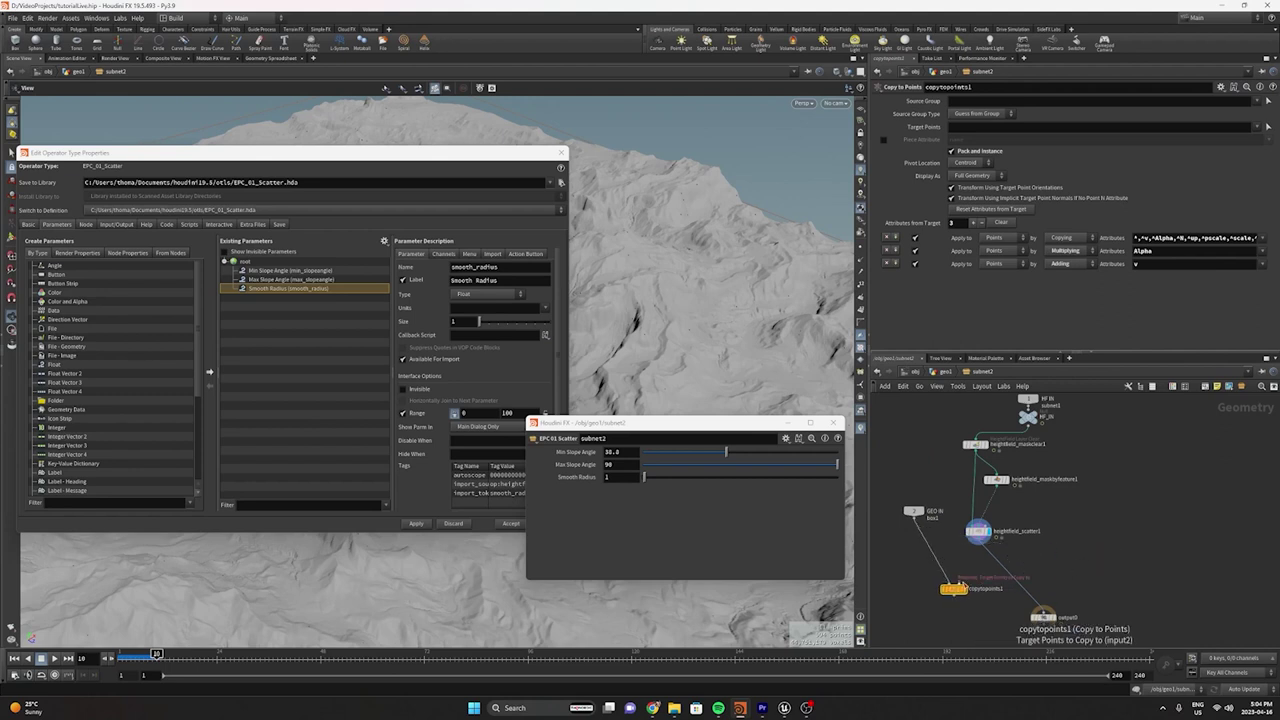
pyautogui.click(960, 583)
pyautogui.click(979, 543)
pyautogui.moveTo(983, 553); pyautogui.dragTo(988, 542)
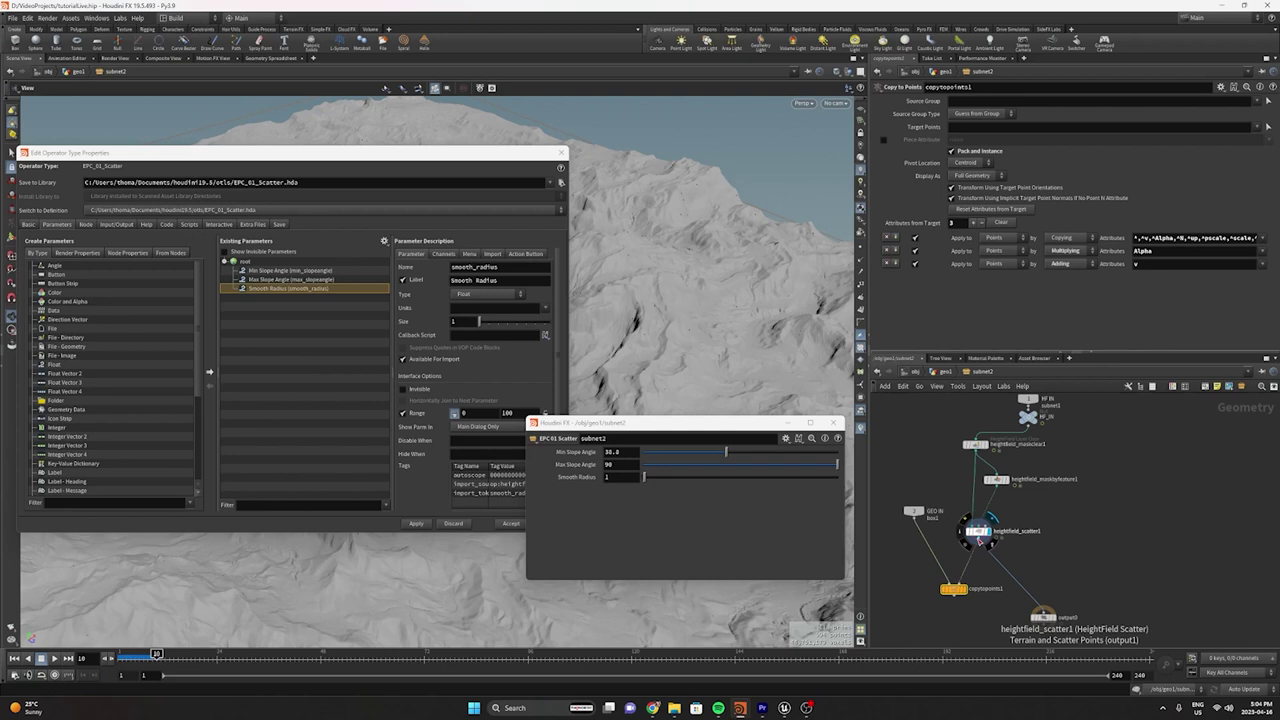
# Display the Copy to Points node's result and inspect the scattered boxes in the viewport
pyautogui.click(965, 591)
pyautogui.moveTo(960, 622); pyautogui.dragTo(998, 555, button='middle')
pyautogui.moveTo(627, 303); pyautogui.dragTo(708, 331)
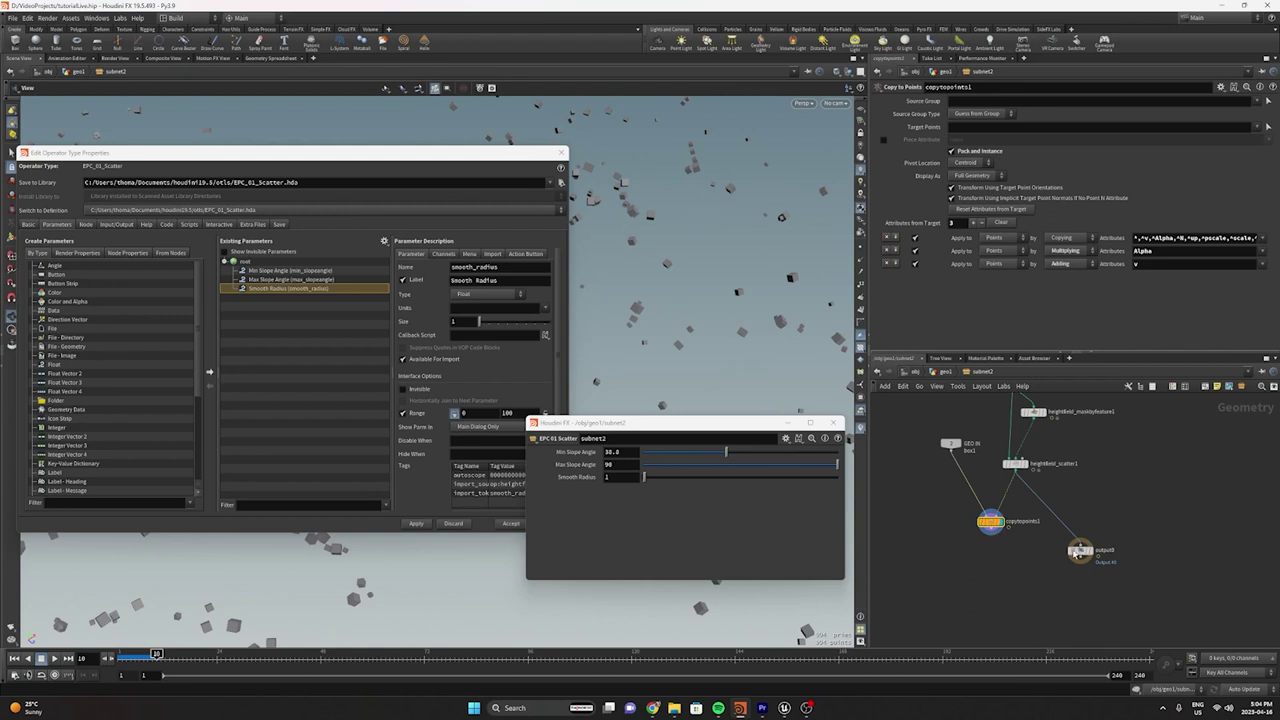
pyautogui.scroll(5, 1077, 556)
pyautogui.scroll(-5, 1077, 556)
# Feed the Copy to Points node into output0 instead of the scatter node, and set the display to output0
pyautogui.moveTo(1077, 556); pyautogui.dragTo(1058, 601)
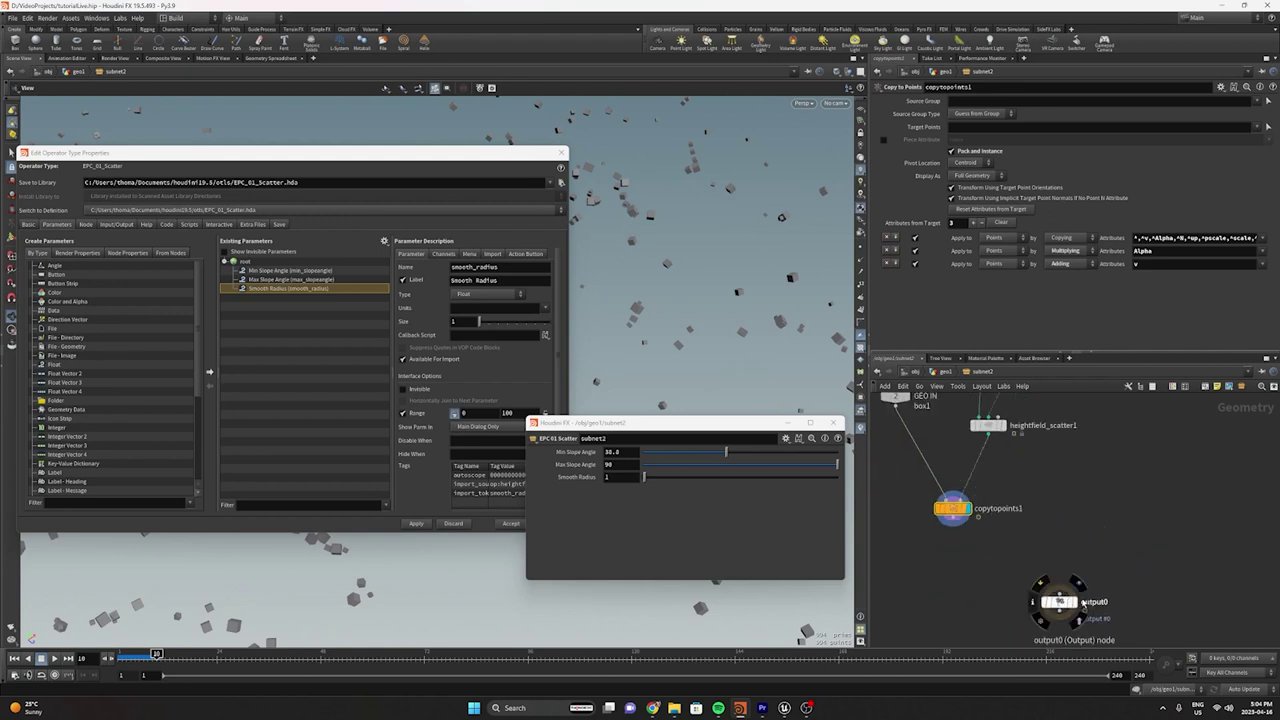
pyautogui.click(1059, 588)
pyautogui.click(950, 533)
pyautogui.moveTo(1036, 562); pyautogui.dragTo(997, 496, button='middle')
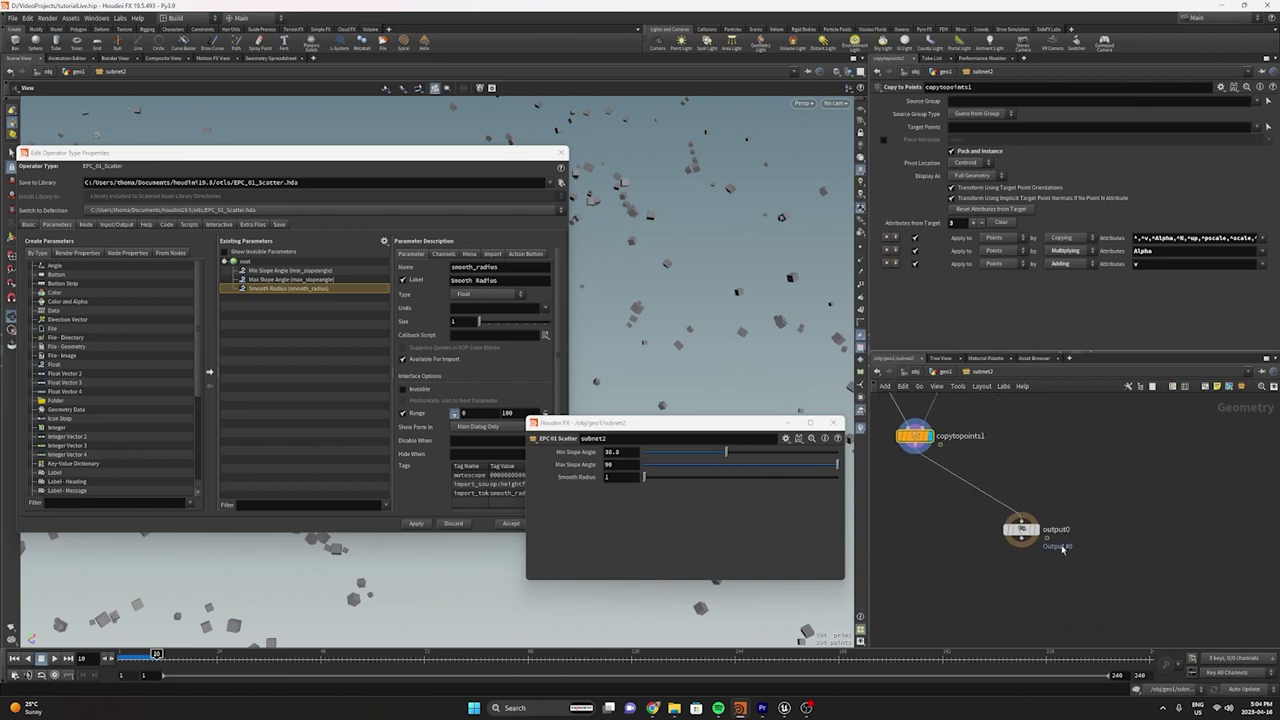
pyautogui.click(1020, 530)
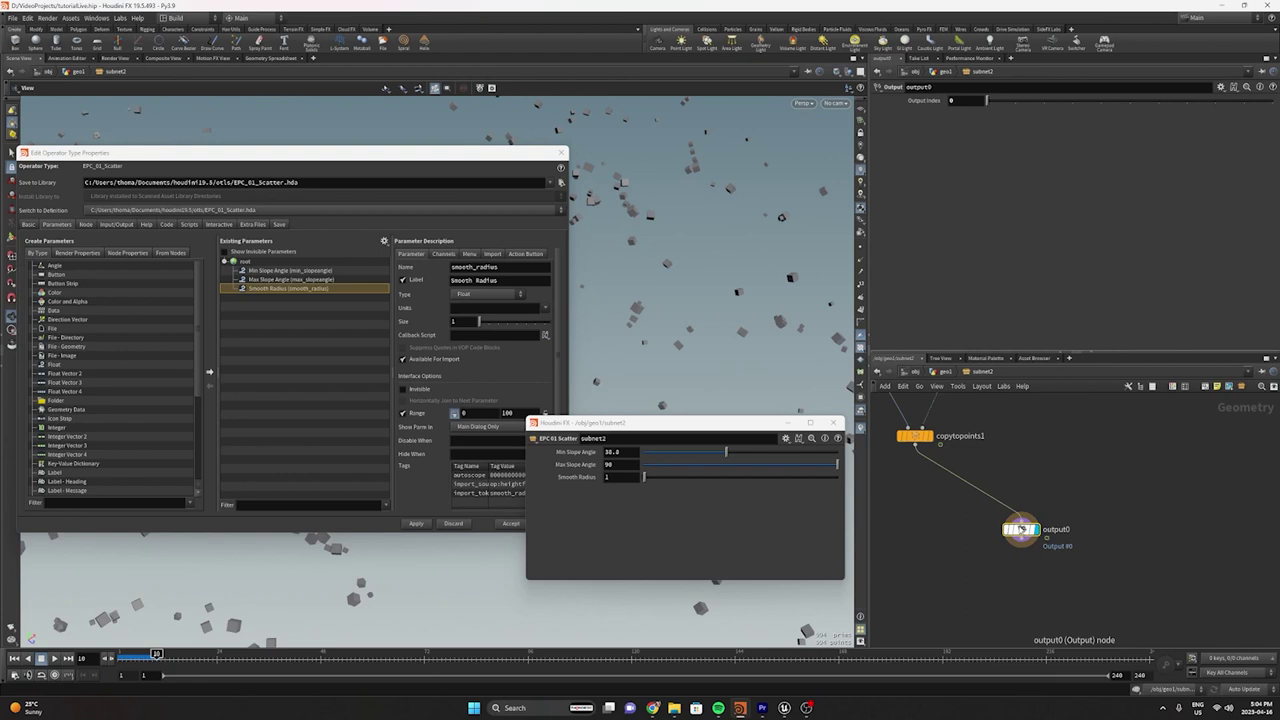
pyautogui.scroll(-4, 1069, 513)
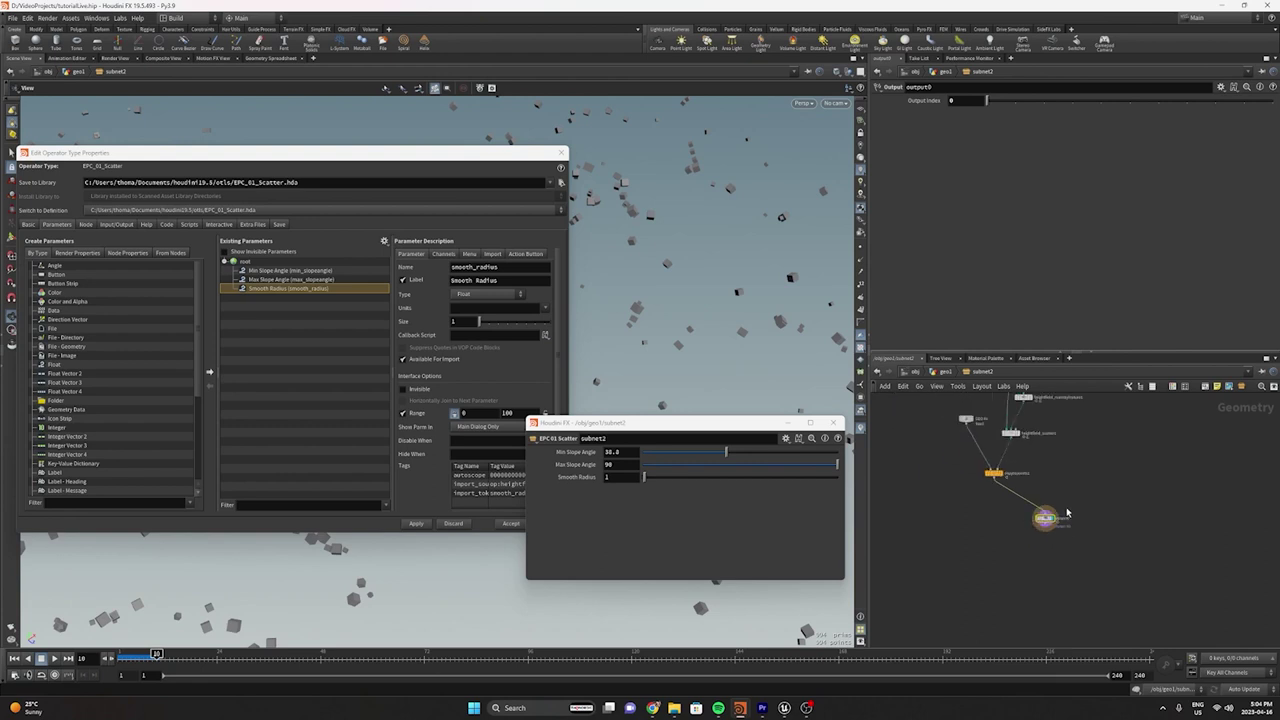
pyautogui.scroll(5, 1020, 502)
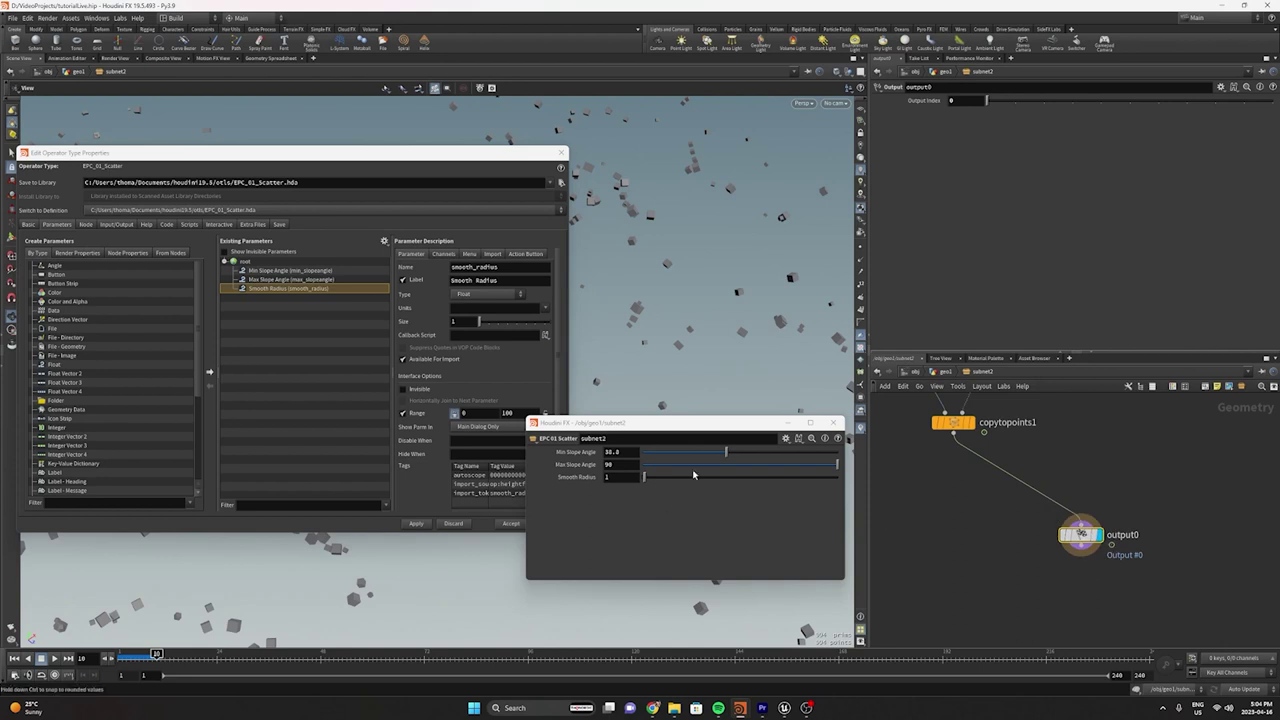
# Move the floating parameter window out of the way and turn off Match Normals with Terrain on the HeightField Scatter node
pyautogui.moveTo(706, 424); pyautogui.dragTo(178, 369)
pyautogui.click(380, 528)
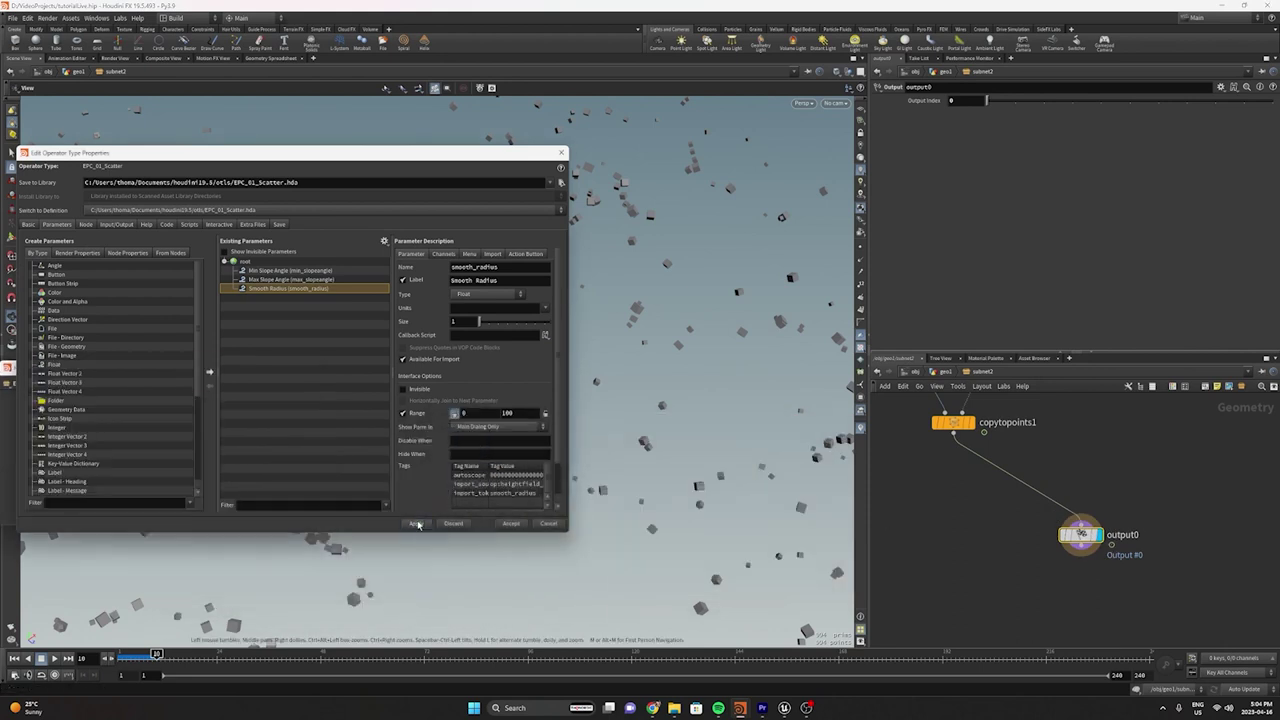
pyautogui.press('h')
pyautogui.click(973, 470)
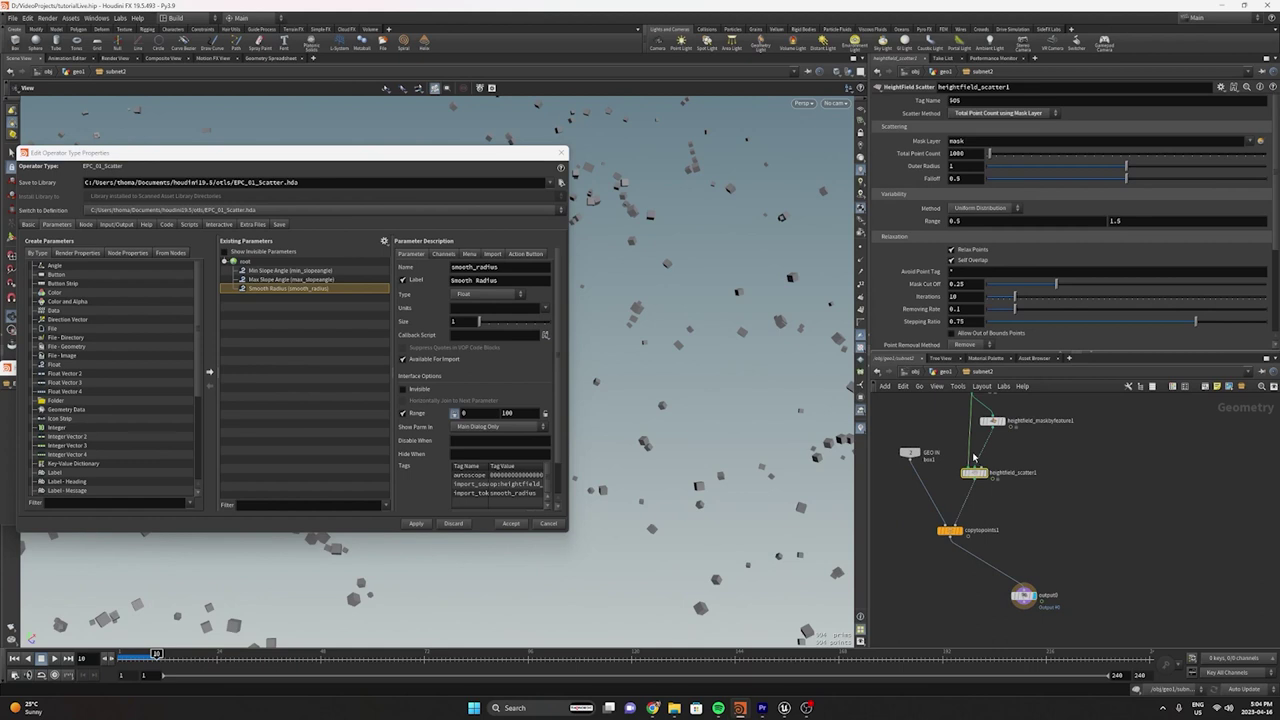
pyautogui.moveTo(675, 266); pyautogui.dragTo(625, 251)
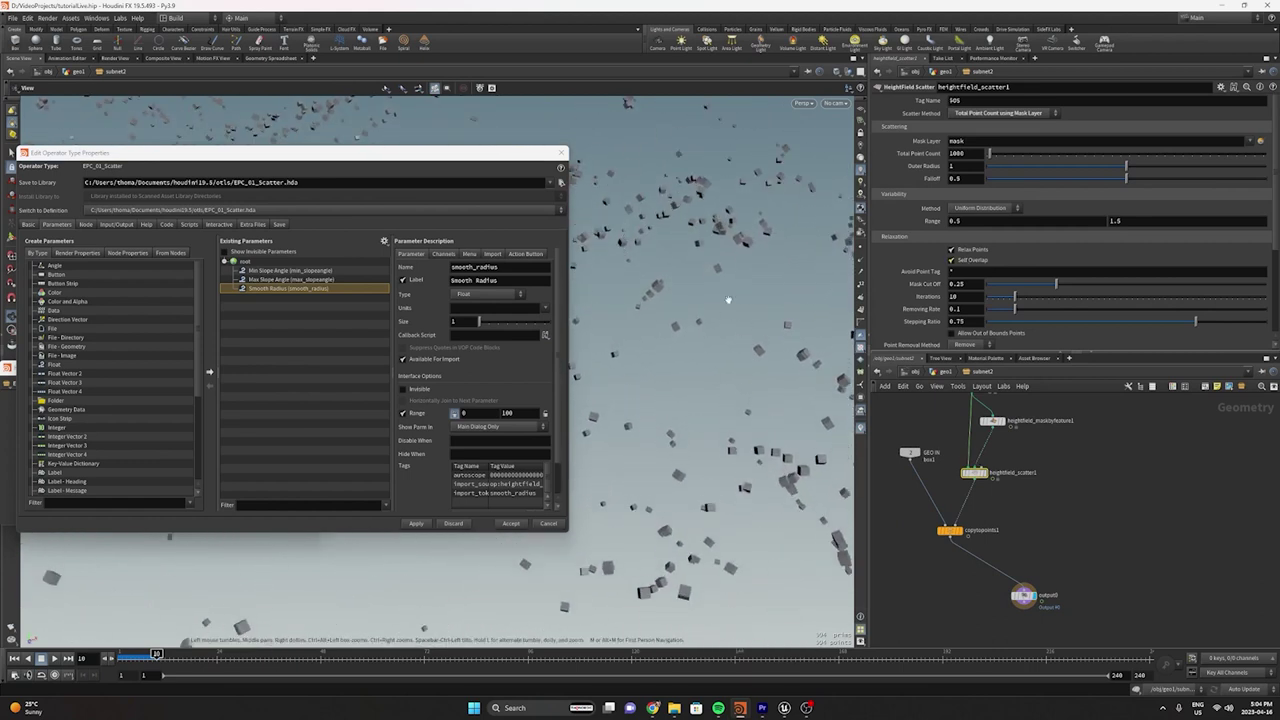
pyautogui.scroll(-5, 933, 260)
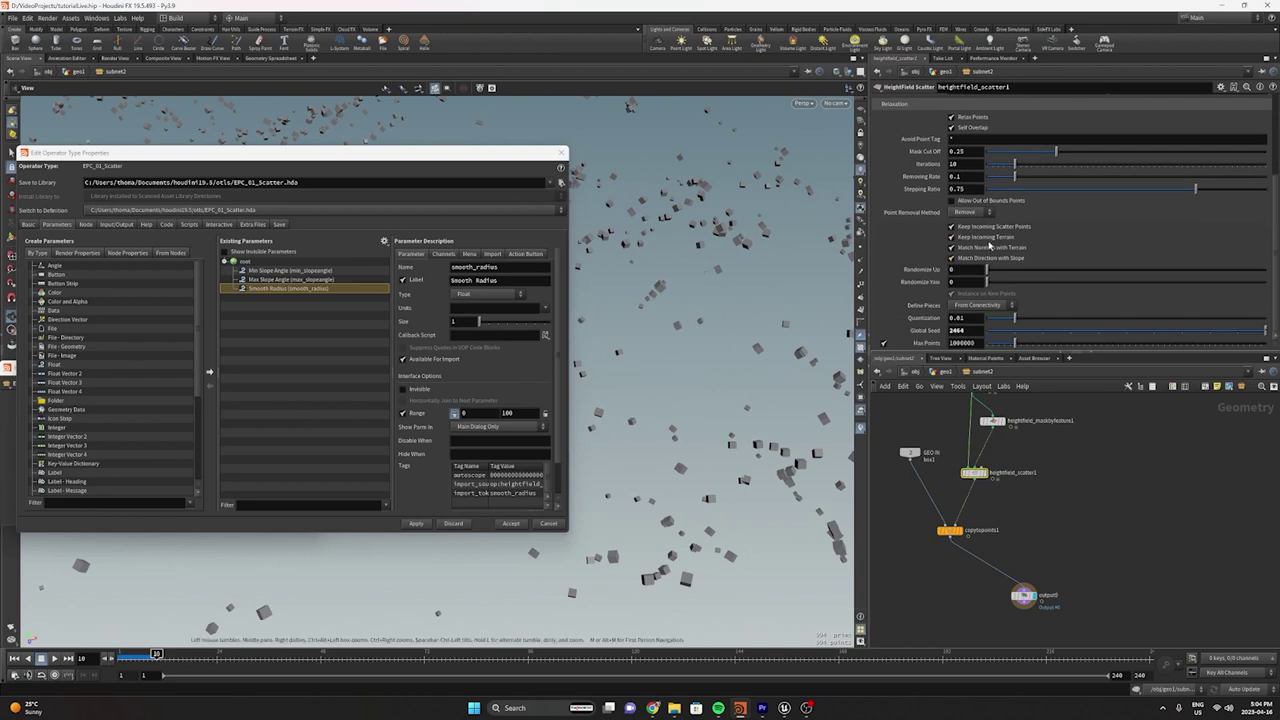
pyautogui.moveTo(652, 302); pyautogui.dragTo(732, 323)
pyautogui.scroll(3, 732, 323)
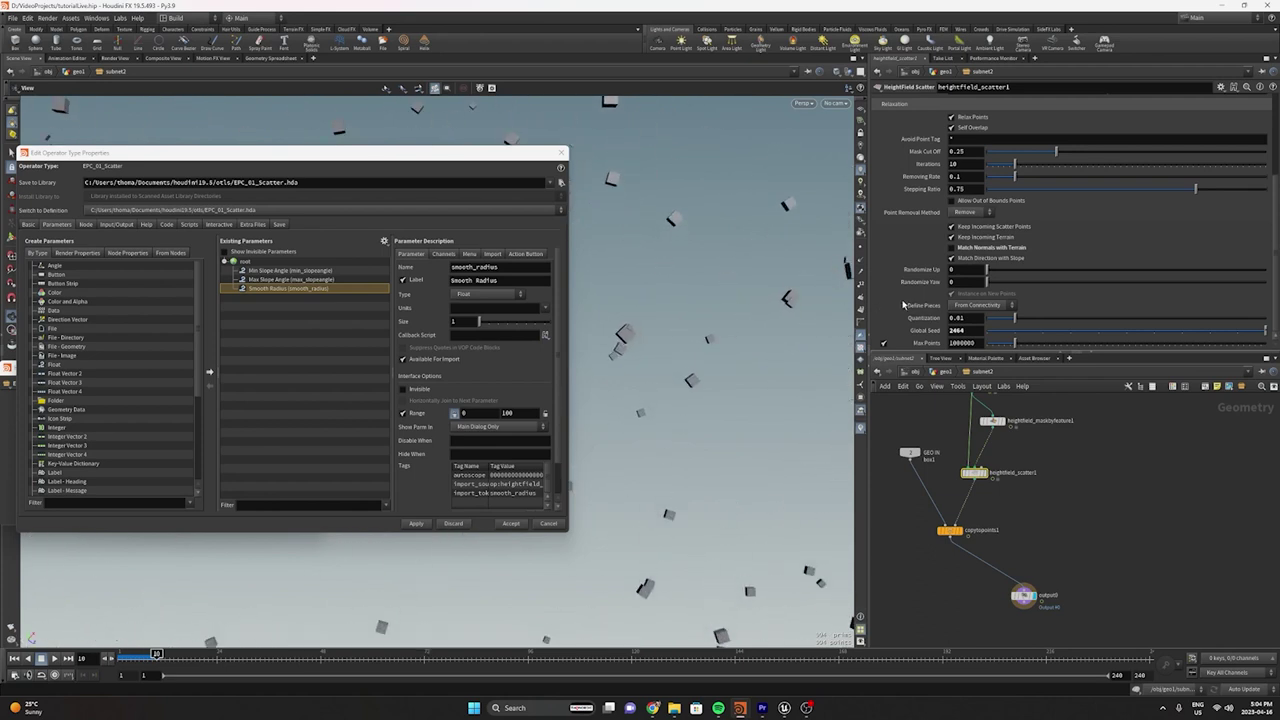
# Promote the HeightField Scatter's Match Direction with Slope and Randomize Yaw to the asset's parameters and apply the changes
pyautogui.moveTo(978, 263)
pyautogui.moveTo(577, 268); pyautogui.dragTo(321, 298)
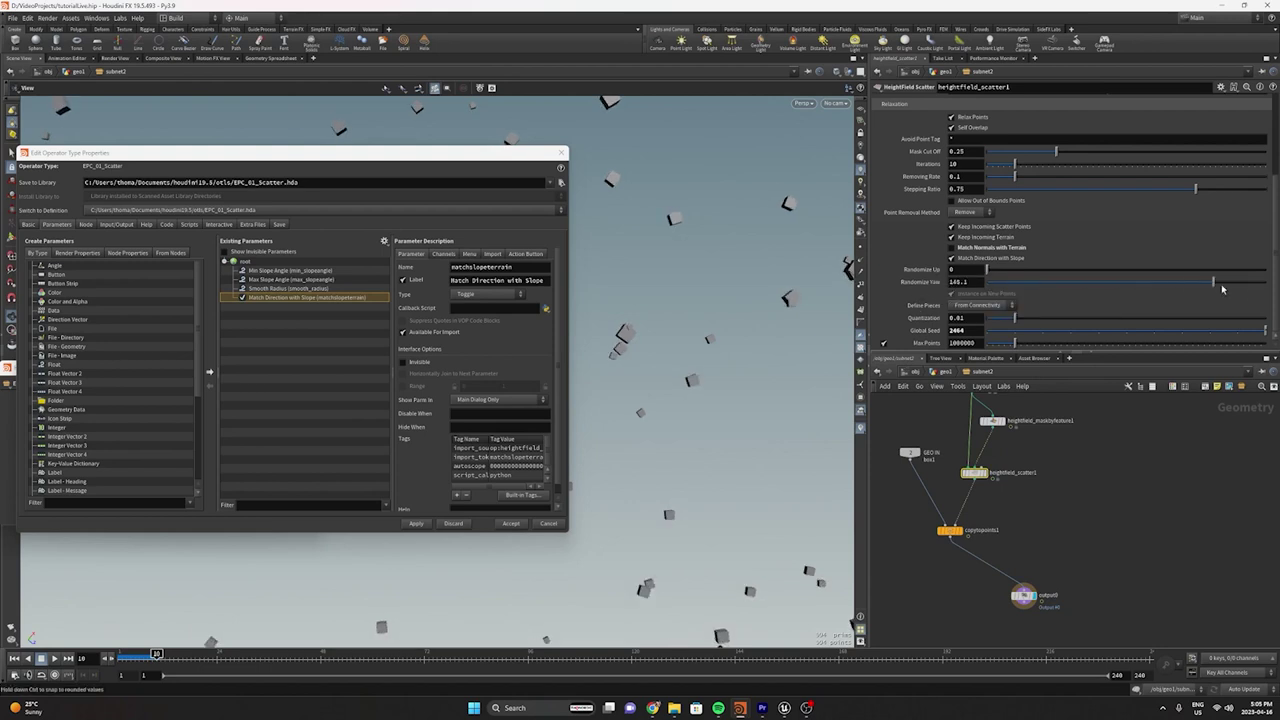
pyautogui.moveTo(632, 370); pyautogui.dragTo(631, 335)
pyautogui.moveTo(657, 409); pyautogui.dragTo(722, 424)
pyautogui.moveTo(900, 283); pyautogui.dragTo(250, 302)
pyautogui.click(417, 524)
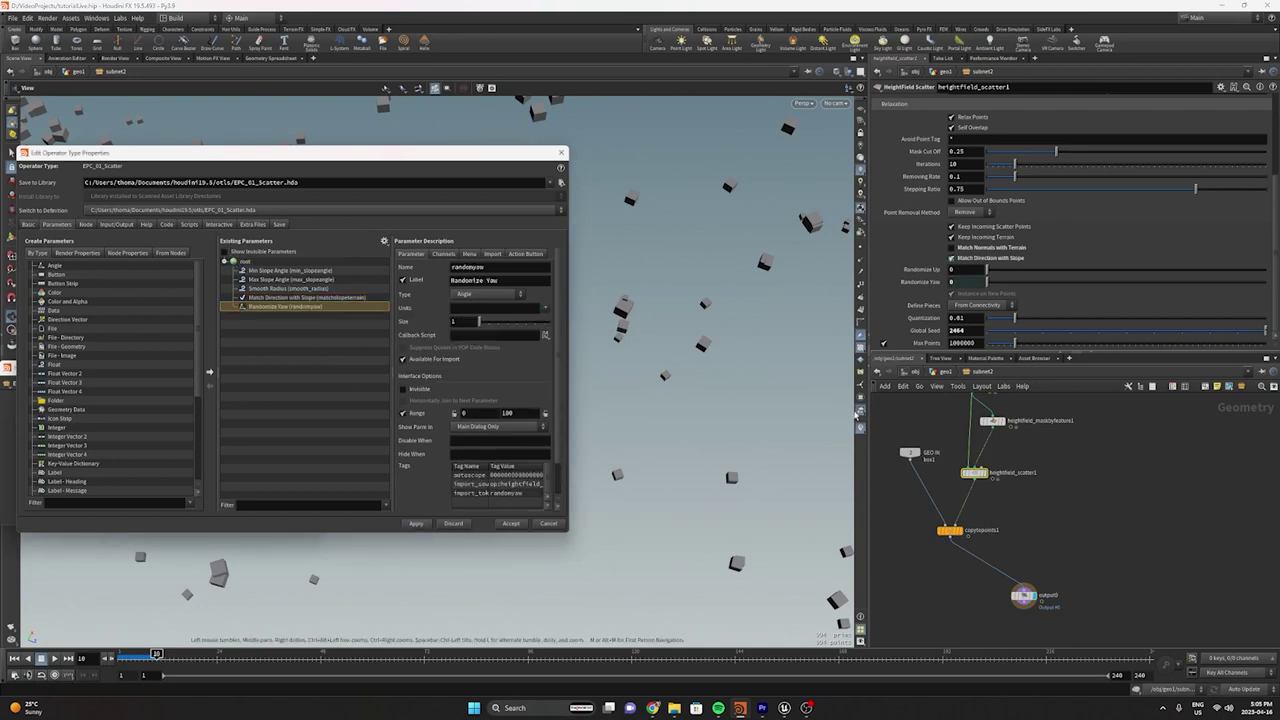
# Reopen the subnet2 asset's parameters in a floating window and place it beside the network
pyautogui.rightClick(985, 372)
pyautogui.moveTo(1020, 460)
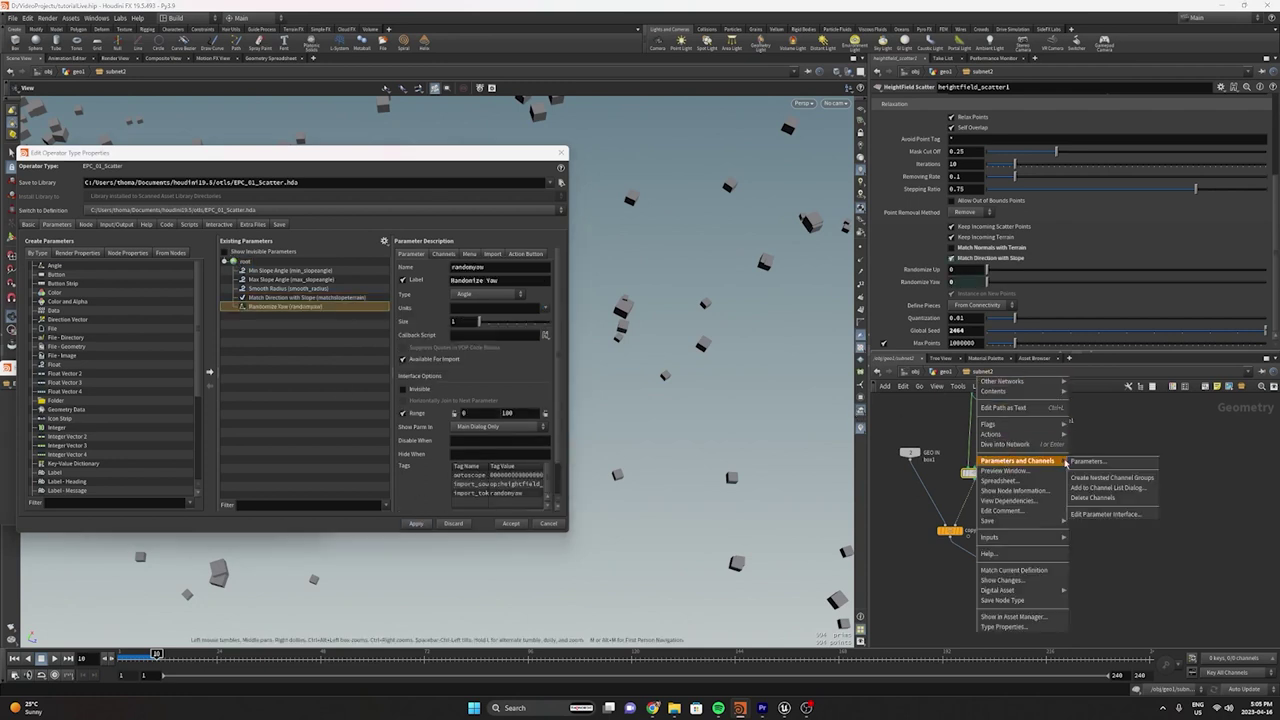
pyautogui.click(1100, 462)
pyautogui.moveTo(104, 379); pyautogui.dragTo(638, 421)
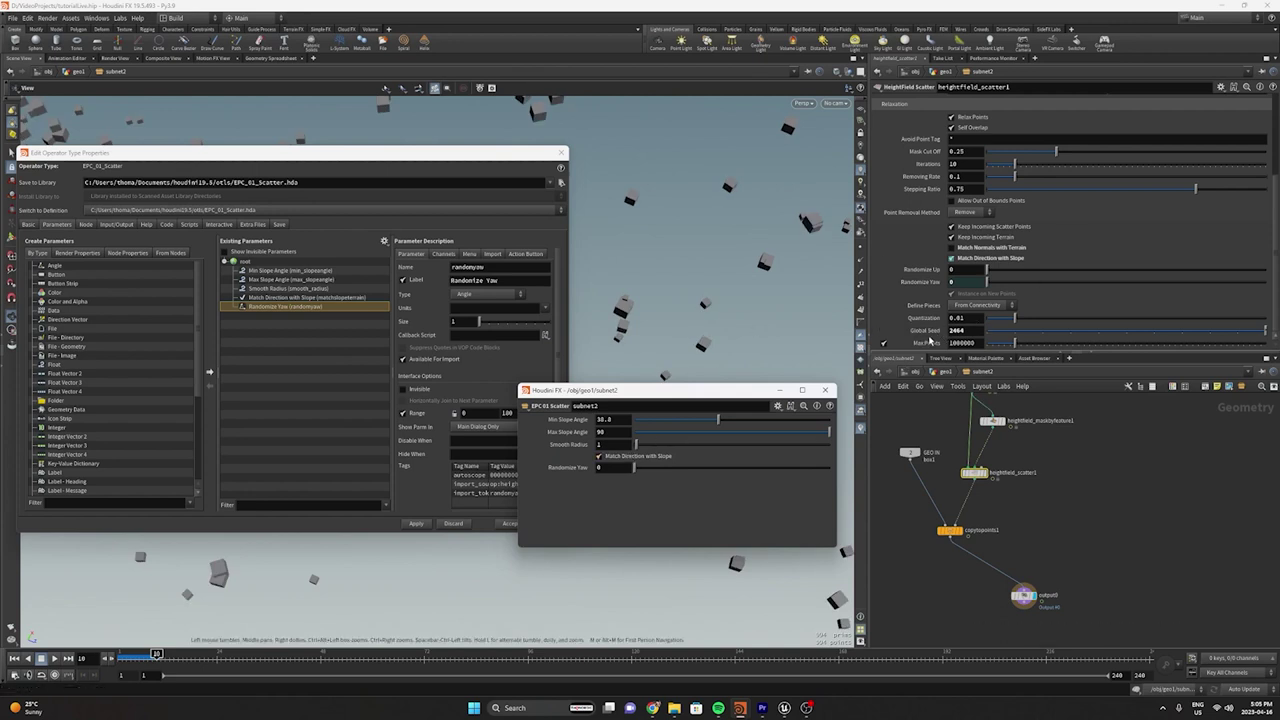
# Promote the HeightField Scatter's Global Seed and Total Point Count to the asset's parameters and apply the changes
pyautogui.moveTo(912, 340); pyautogui.dragTo(300, 312)
pyautogui.scroll(5, 924, 162)
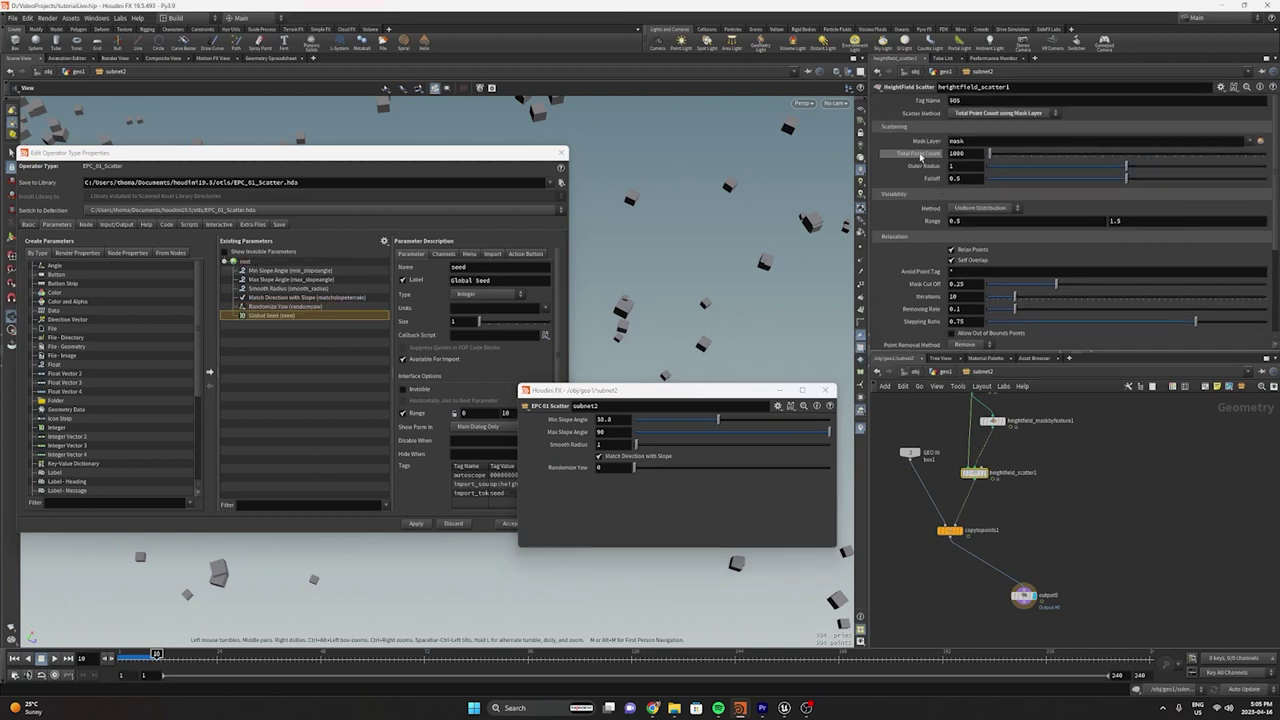
pyautogui.moveTo(264, 268); pyautogui.dragTo(266, 272)
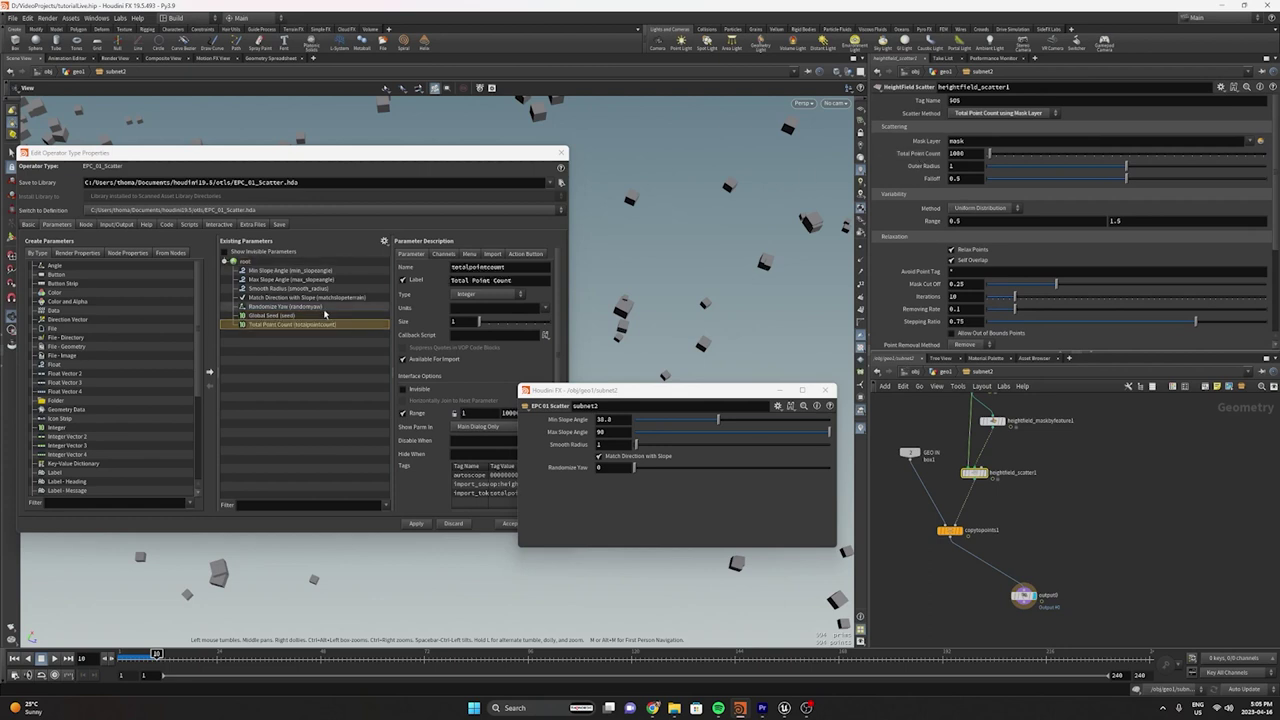
pyautogui.click(411, 525)
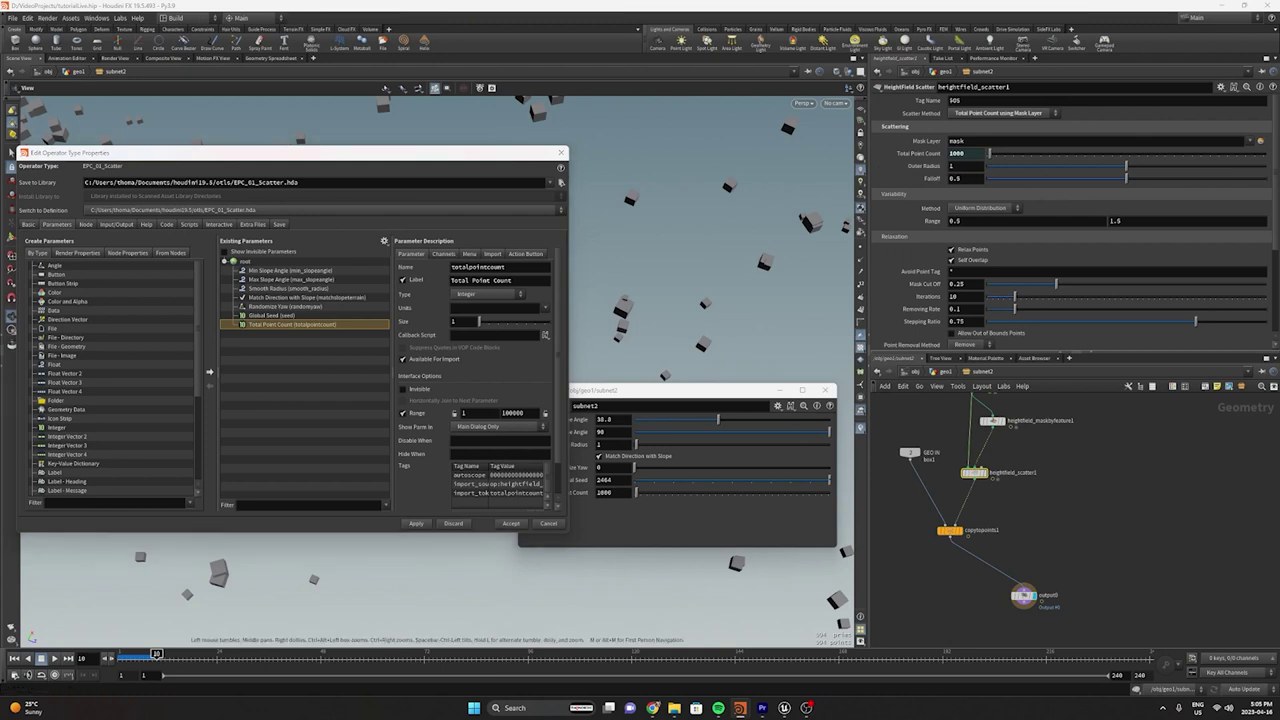
# Review the remaining HeightField Scatter parameters and apply the asset definition once more
pyautogui.moveTo(934, 170)
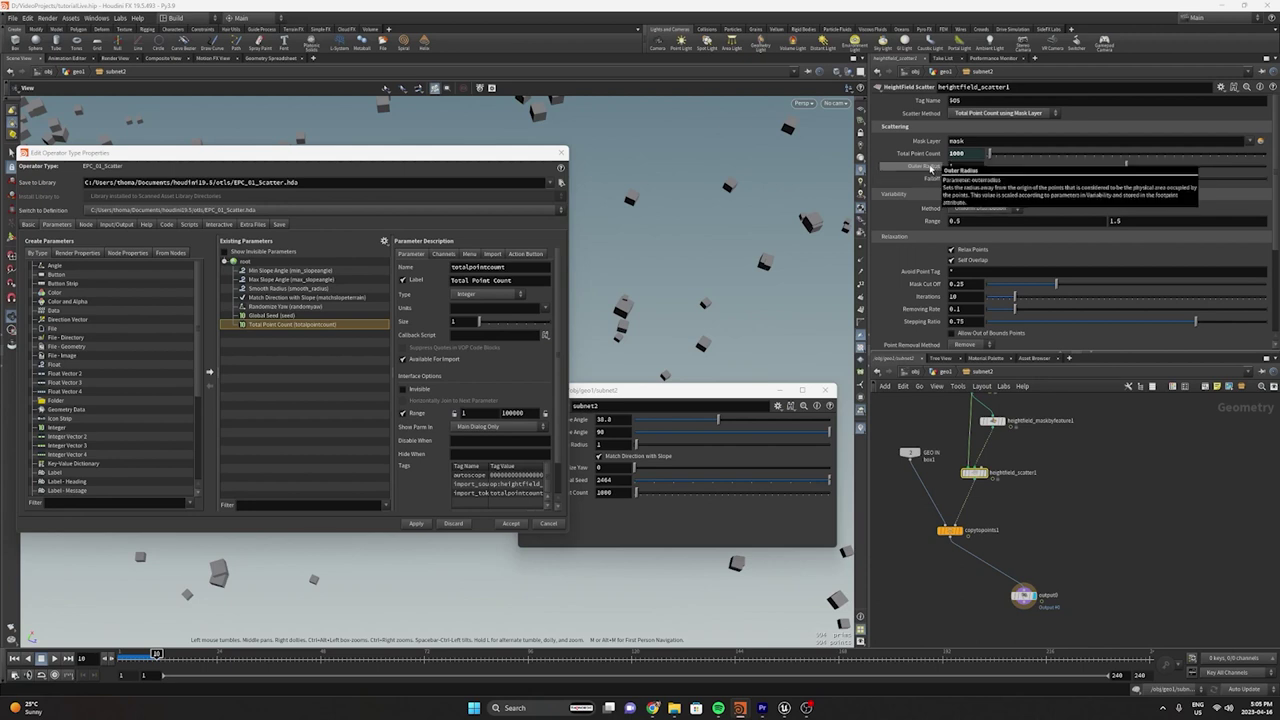
pyautogui.scroll(-5, 933, 175)
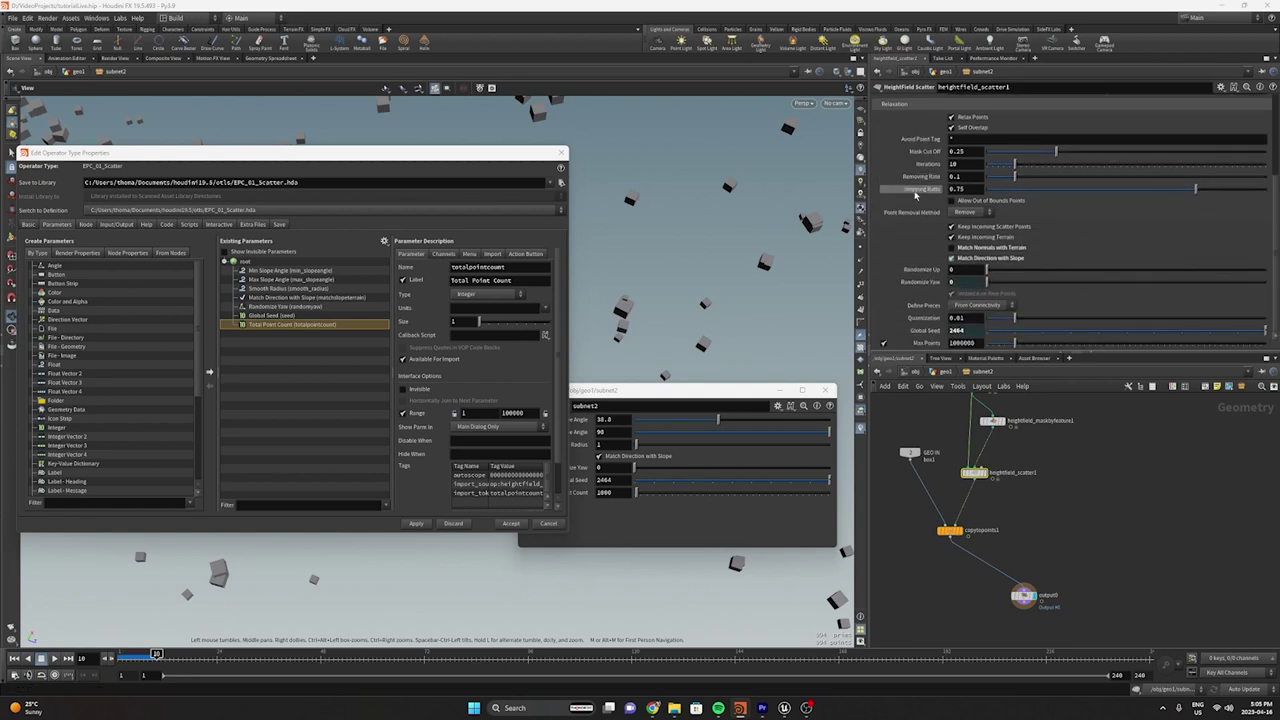
pyautogui.click(414, 524)
pyautogui.scroll(-3, 986, 590)
pyautogui.moveTo(981, 486); pyautogui.dragTo(983, 462)
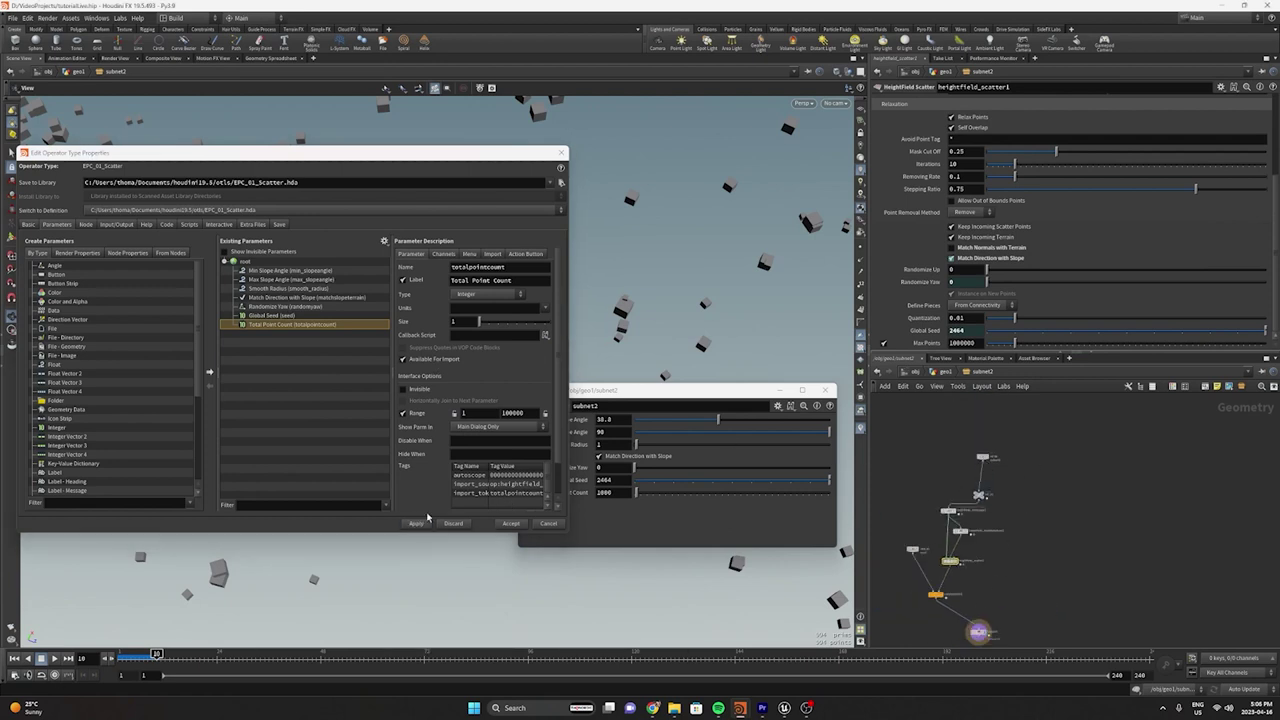
# Switch to Unreal Engine, import the EPC_01_Scatter asset into the HoudiniTools folder, and place it on the landscape
pyautogui.click(788, 708)
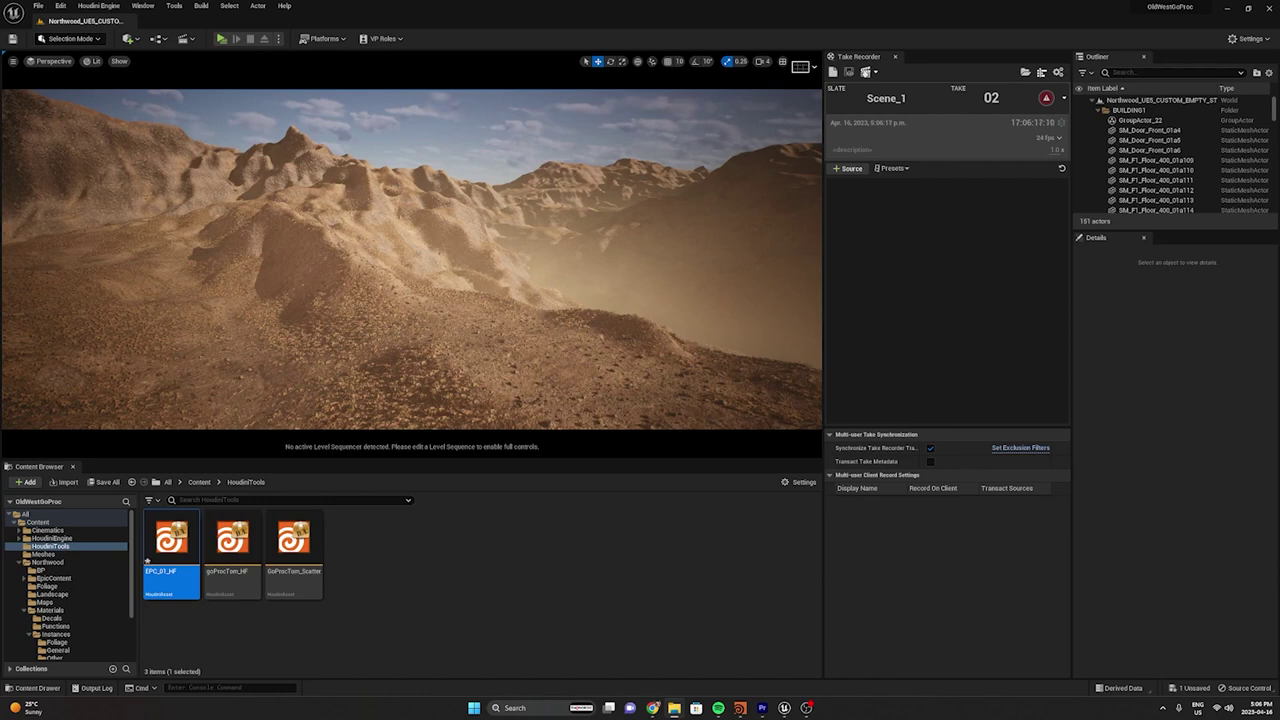
pyautogui.click(403, 558)
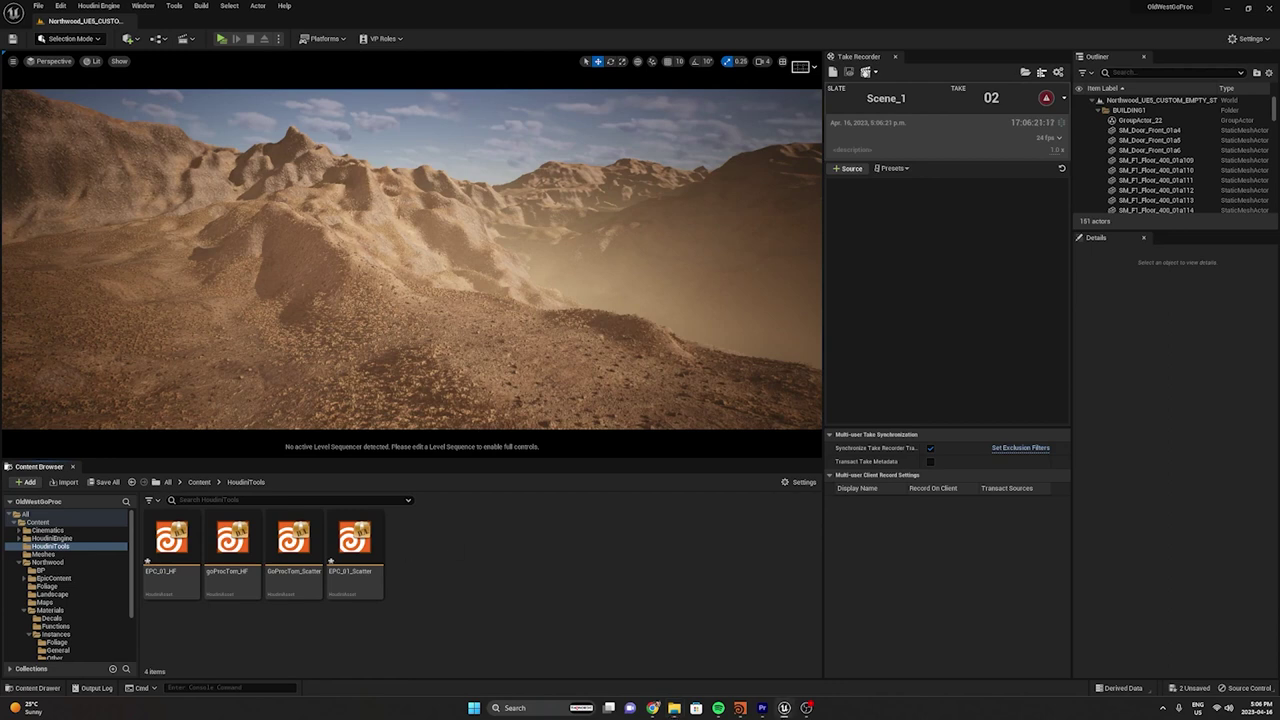
pyautogui.moveTo(559, 174); pyautogui.dragTo(559, 270, button='right')
pyautogui.moveTo(362, 565); pyautogui.dragTo(458, 312)
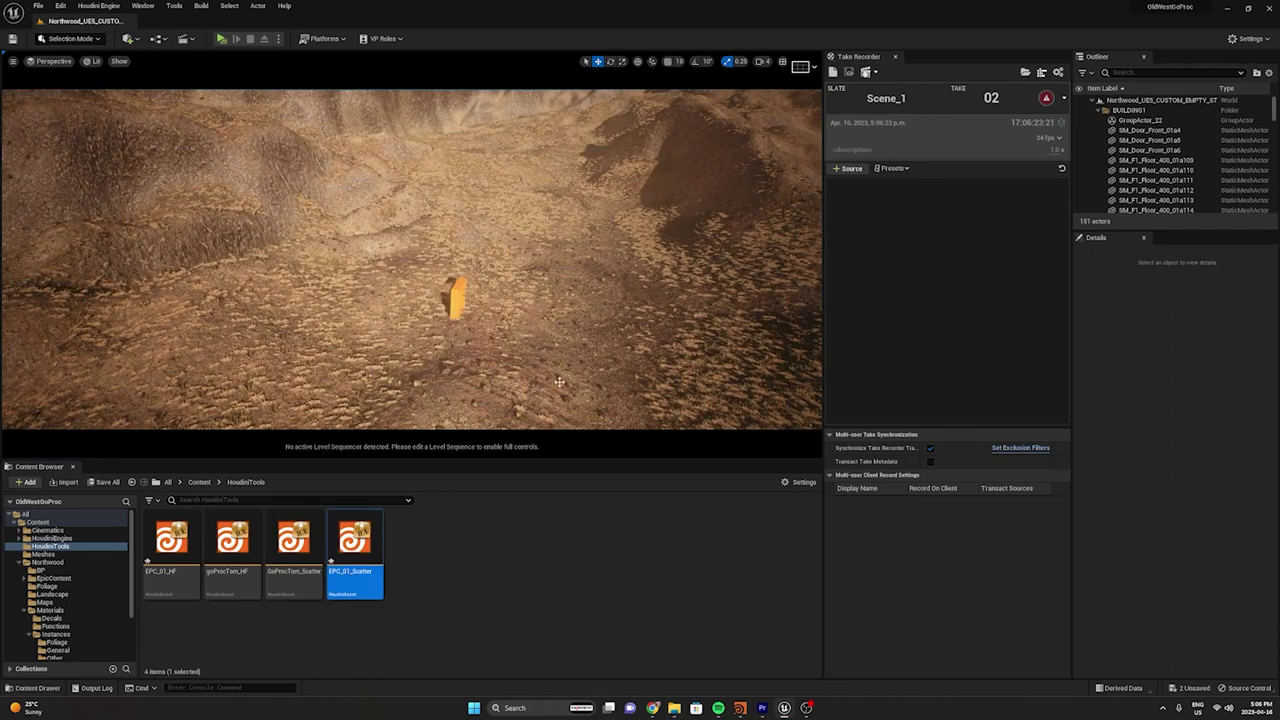
pyautogui.moveTo(550, 304); pyautogui.dragTo(560, 262, button='right')
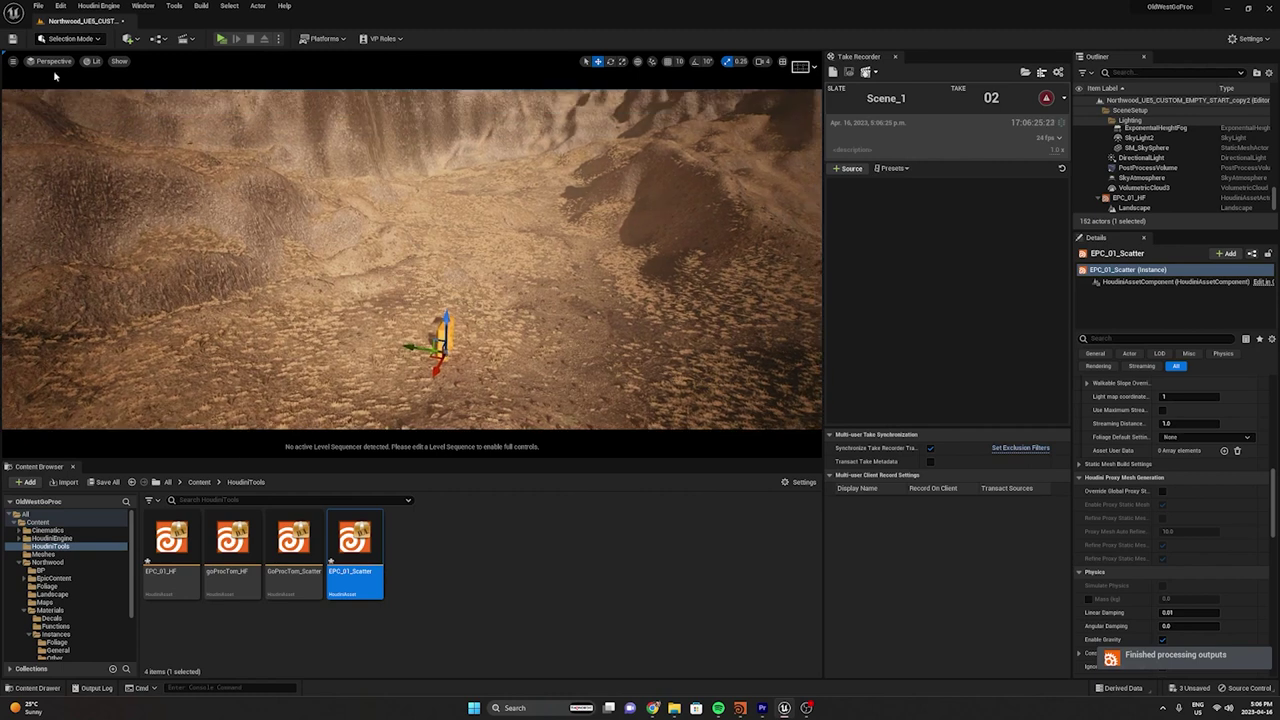
# Save all unsaved changes to the level and the imported assets
pyautogui.click(39, 8)
pyautogui.click(70, 118)
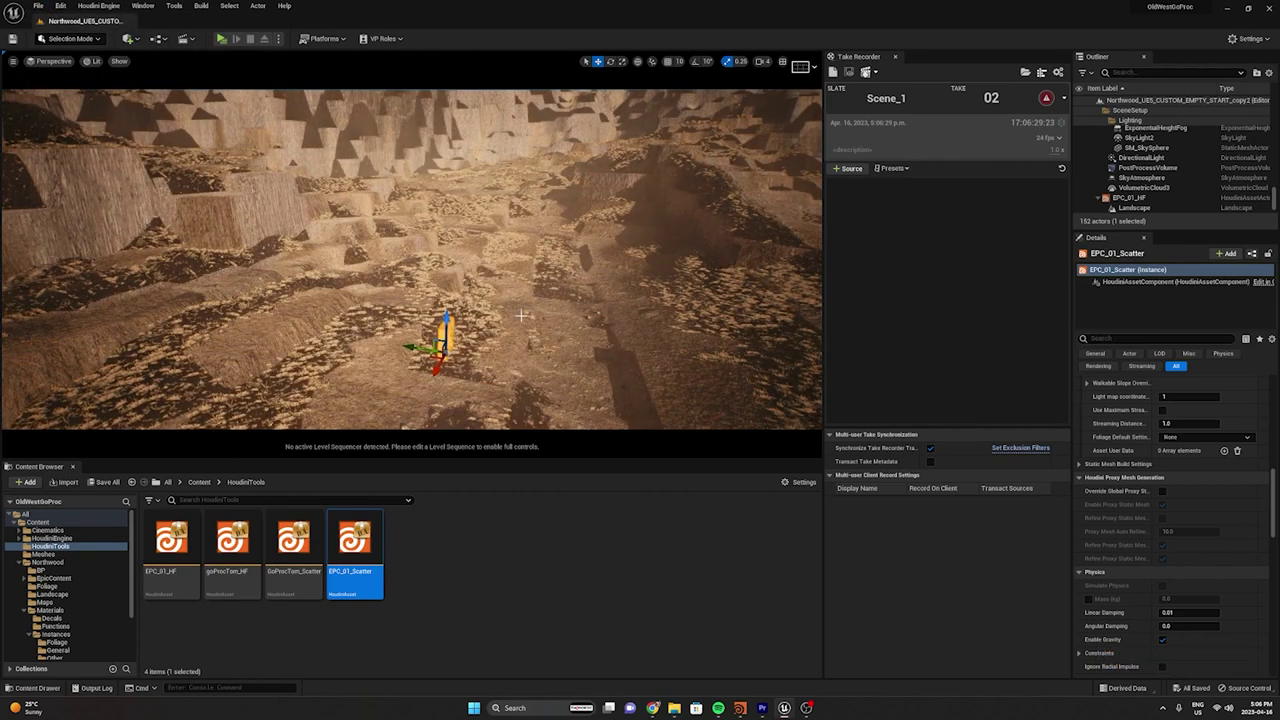
pyautogui.moveTo(534, 346); pyautogui.dragTo(572, 306, button='right')
pyautogui.moveTo(609, 250)
pyautogui.mouseDown(button='right')
pyautogui.moveTo(602, 274)
pyautogui.moveTo(609, 250)
pyautogui.mouseUp(button='right')
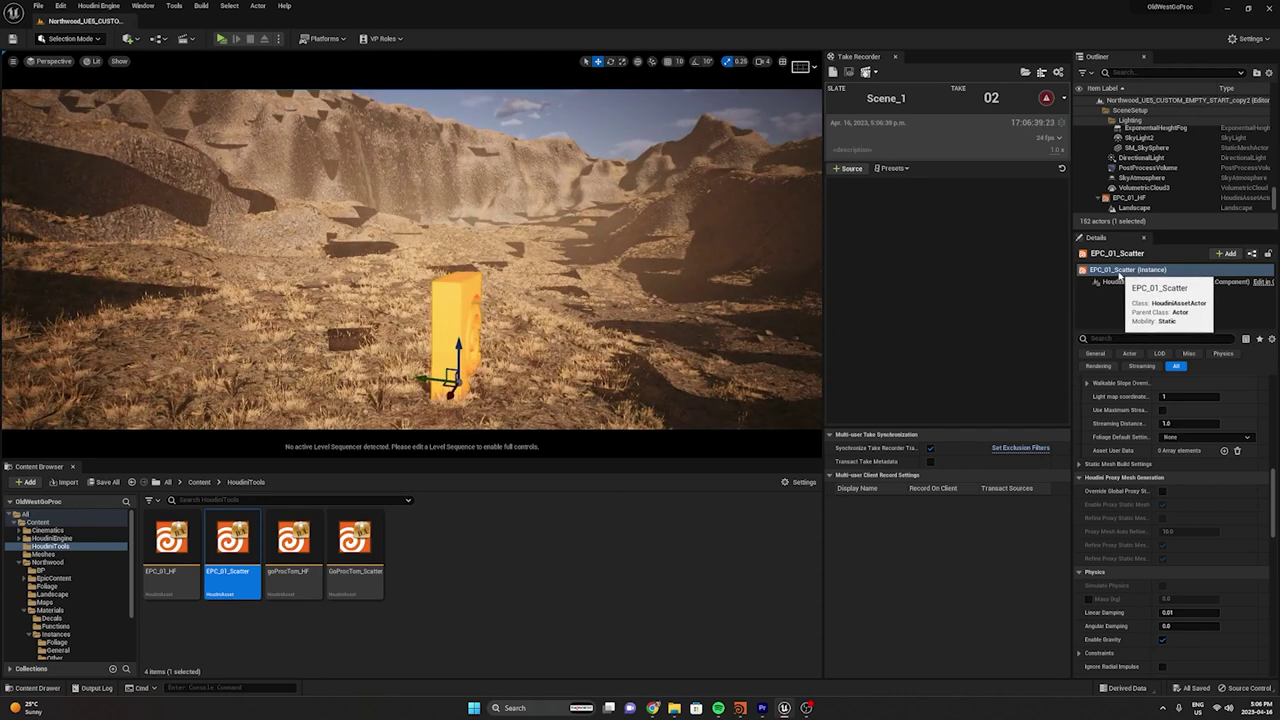
# Set the EPC_01_Scatter's HF IN to an Asset Input and choose EPC_01_HF as its source
pyautogui.scroll(10, 1147, 464)
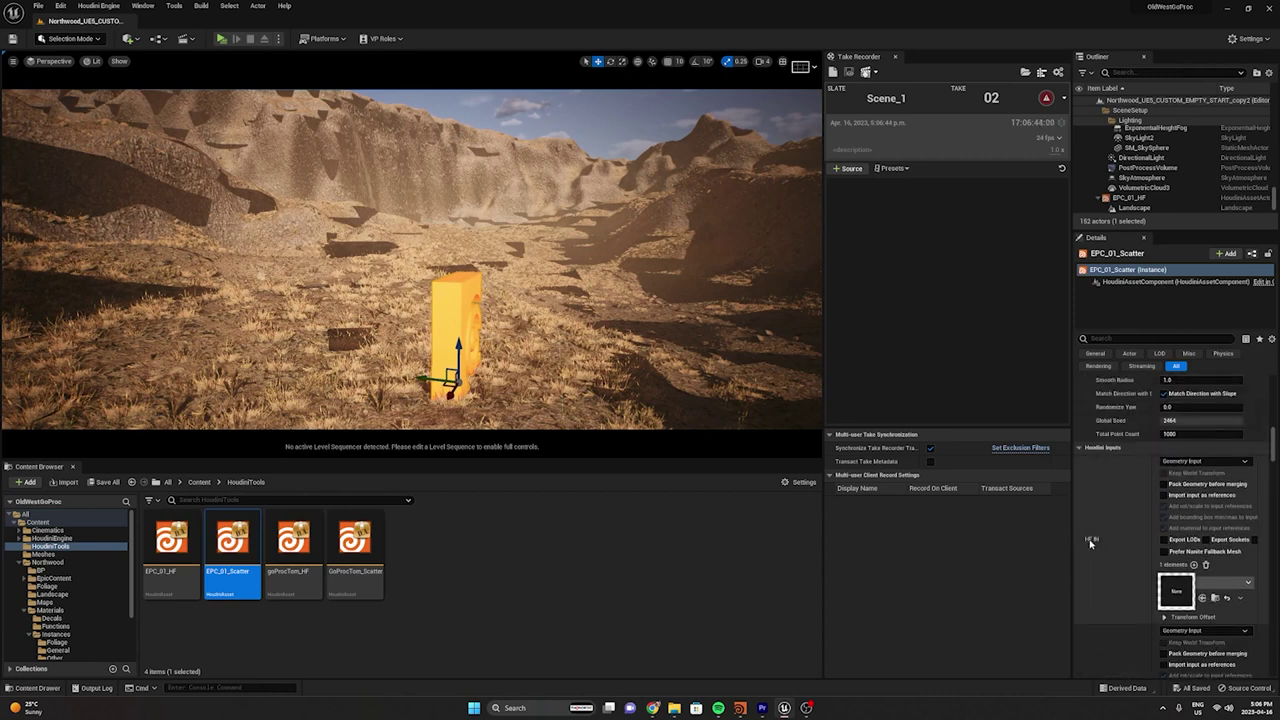
pyautogui.click(1190, 462)
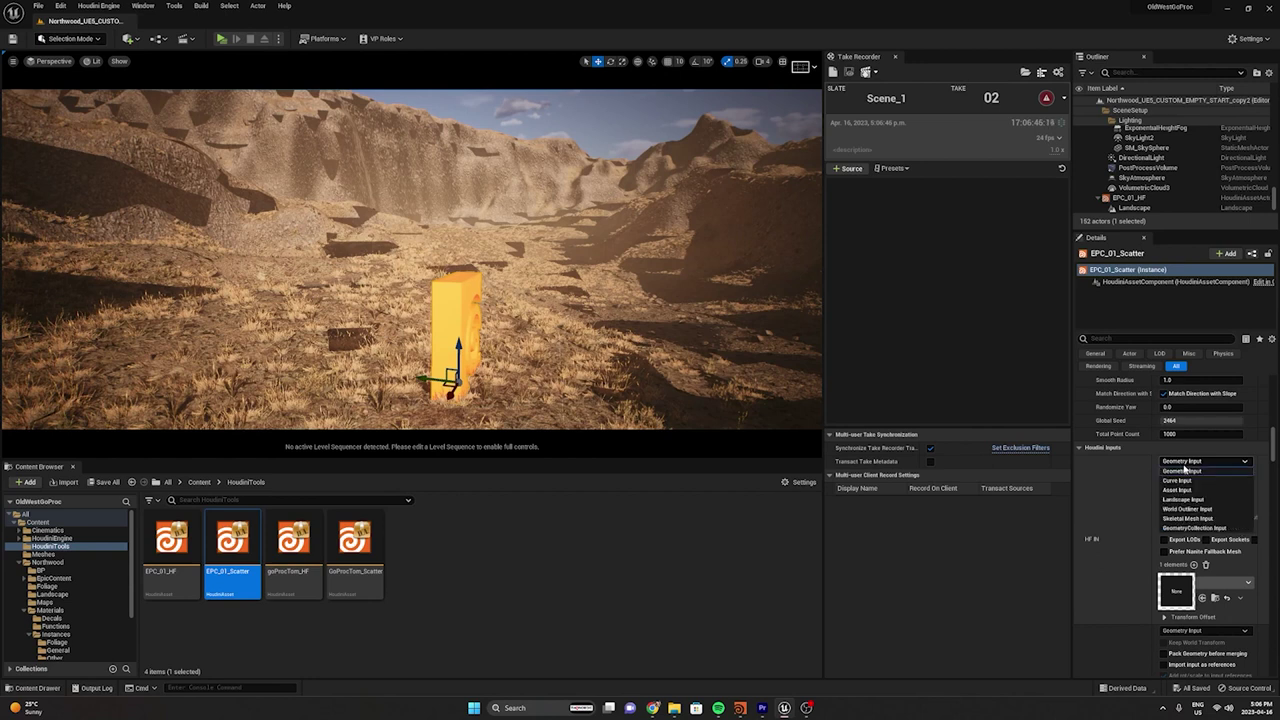
pyautogui.click(1178, 489)
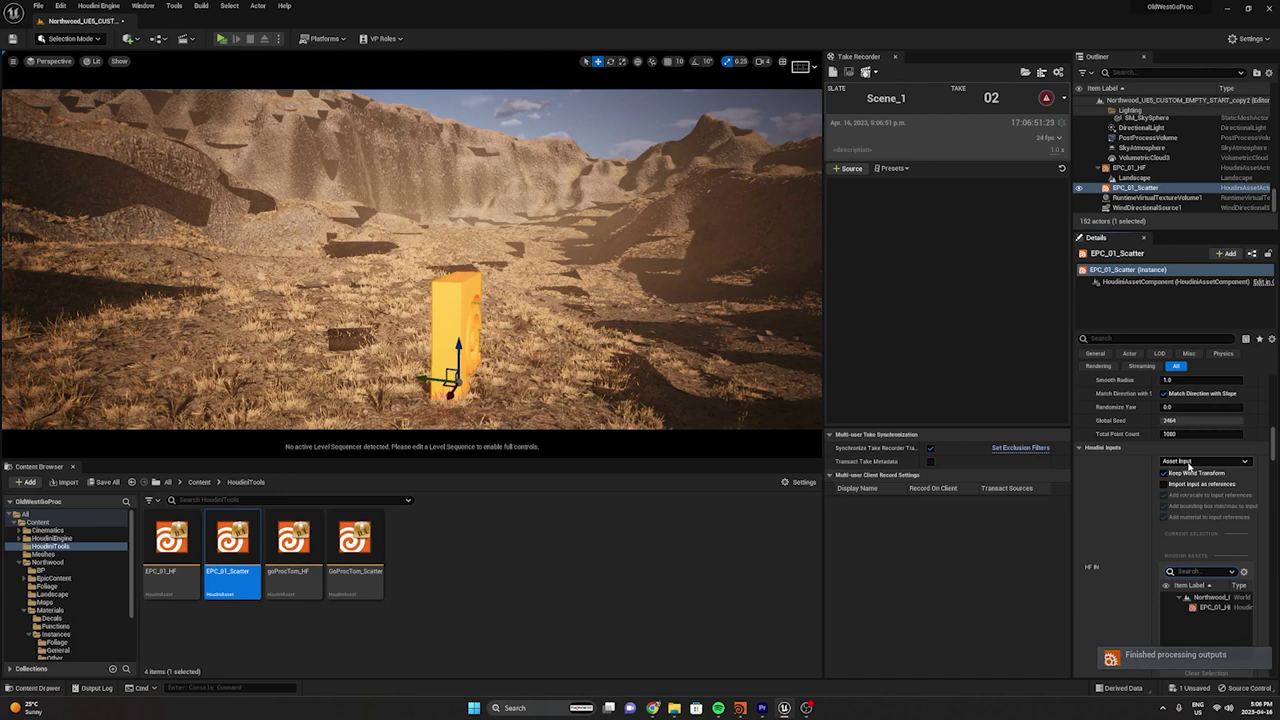
pyautogui.scroll(-1, 1177, 571)
pyautogui.scroll(-1, 1176, 570)
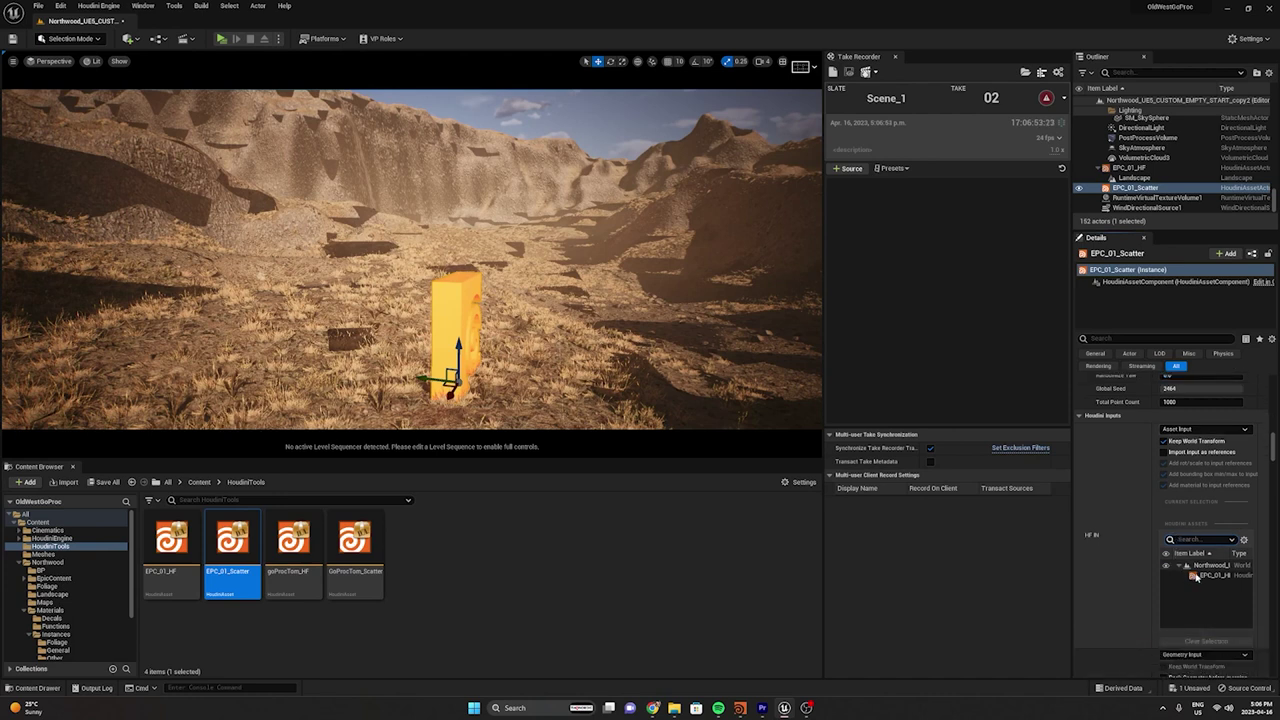
pyautogui.click(1208, 577)
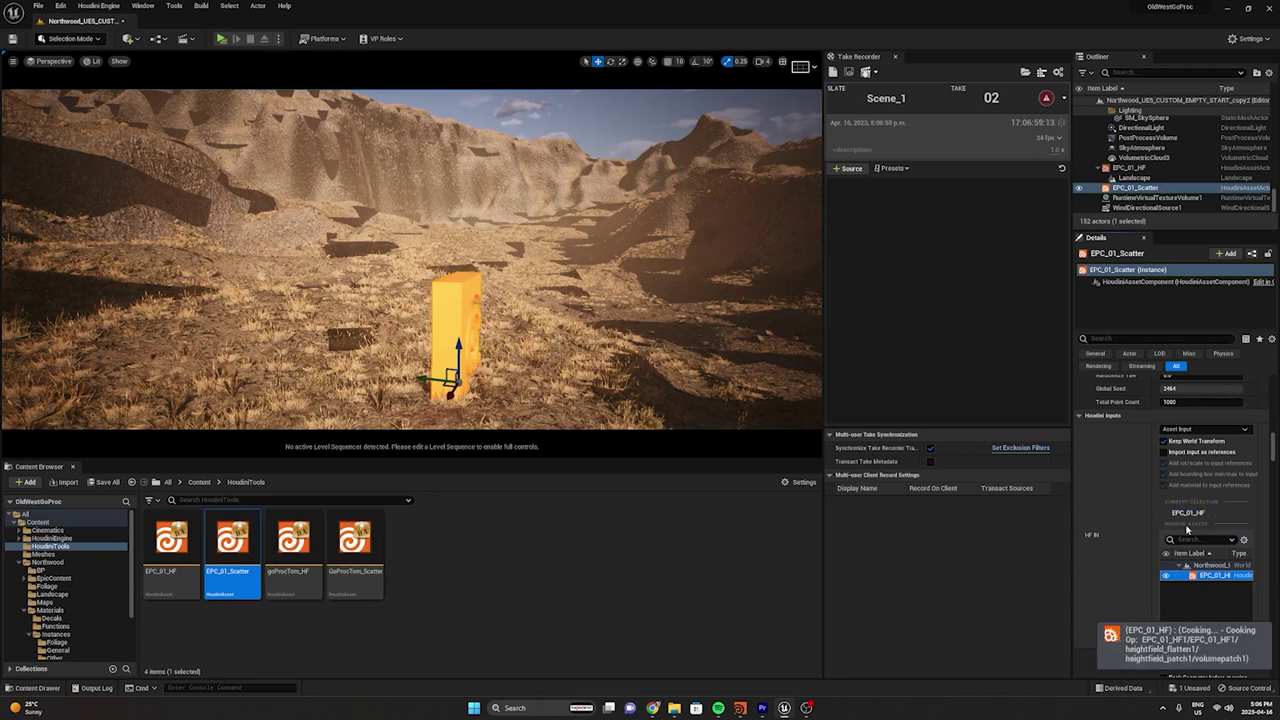
# Find SM_JoshuaTree_01a in Northwood's Meshes/Foliage folder and assign it to the scatter asset's GEO IN geometry input
pyautogui.scroll(-1, 1187, 533)
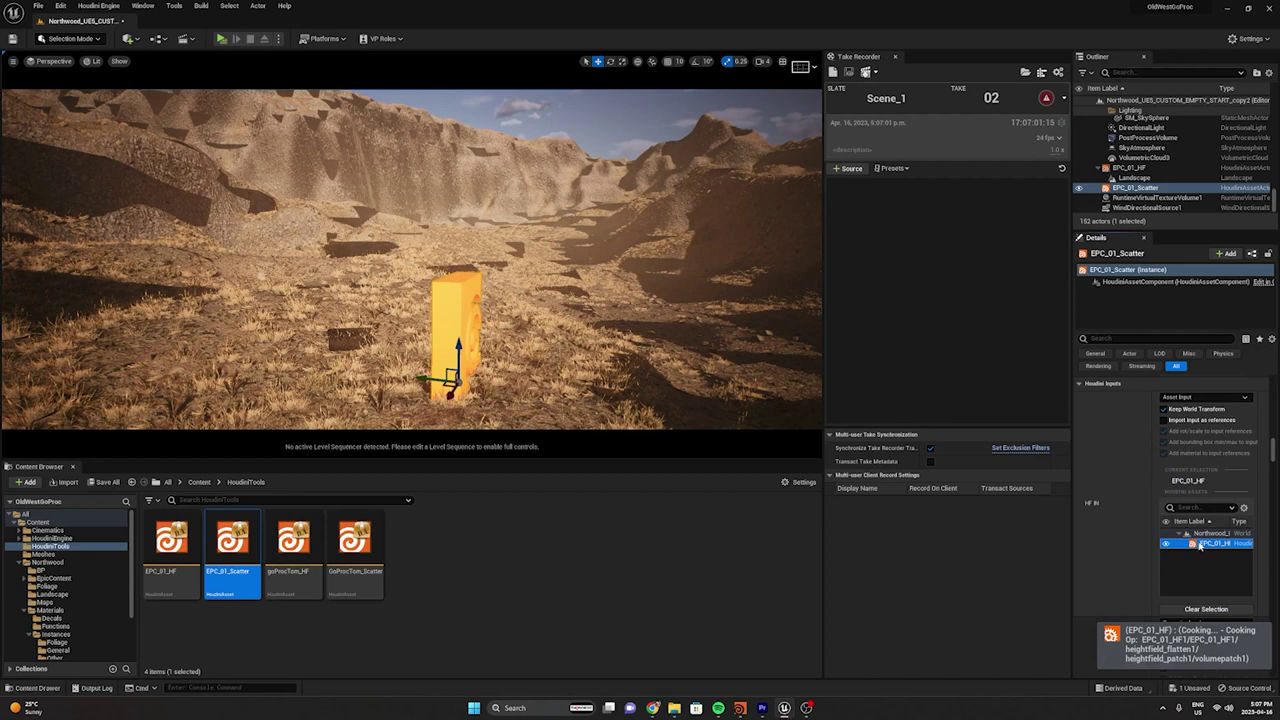
pyautogui.scroll(-3, 1199, 545)
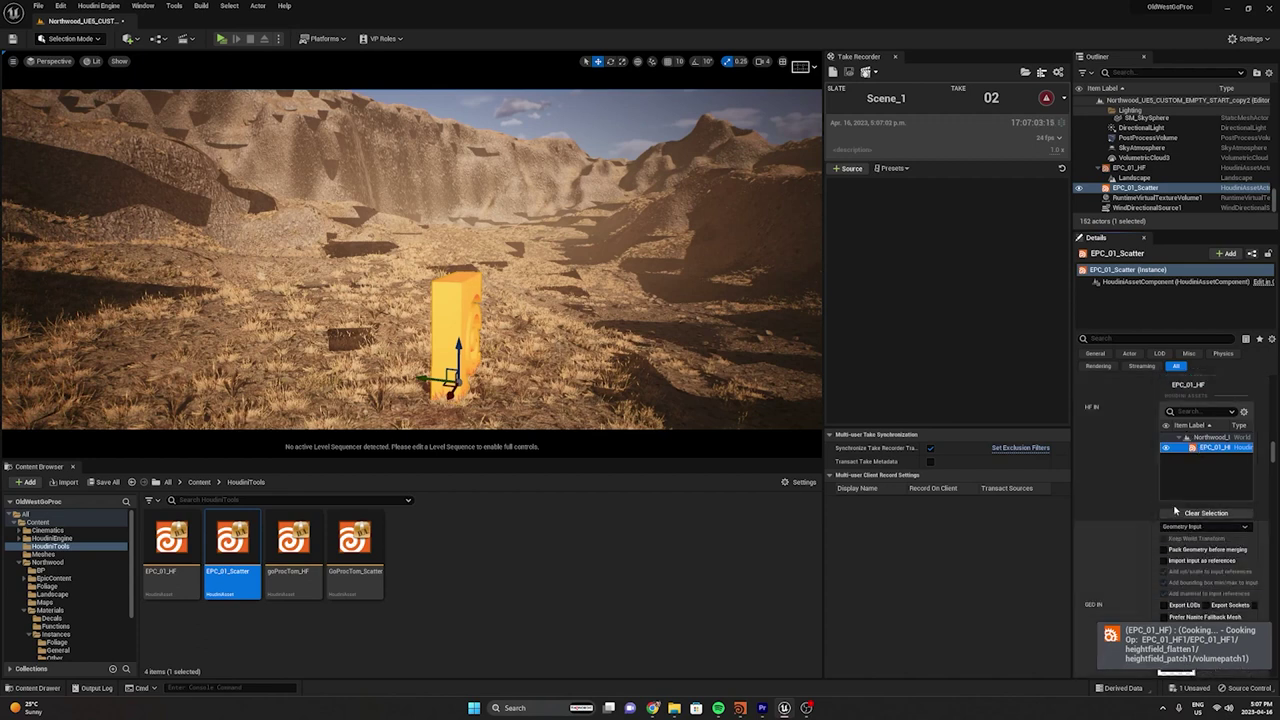
pyautogui.scroll(-2, 1160, 510)
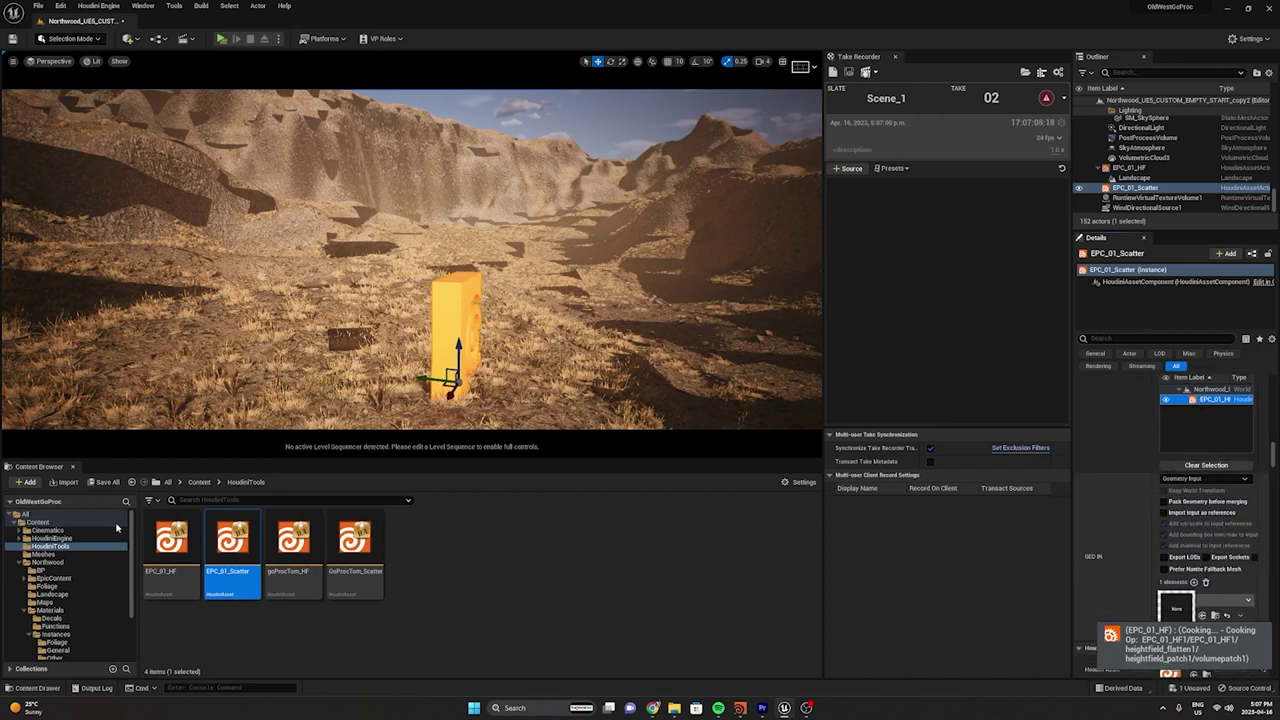
pyautogui.scroll(-2, 80, 583)
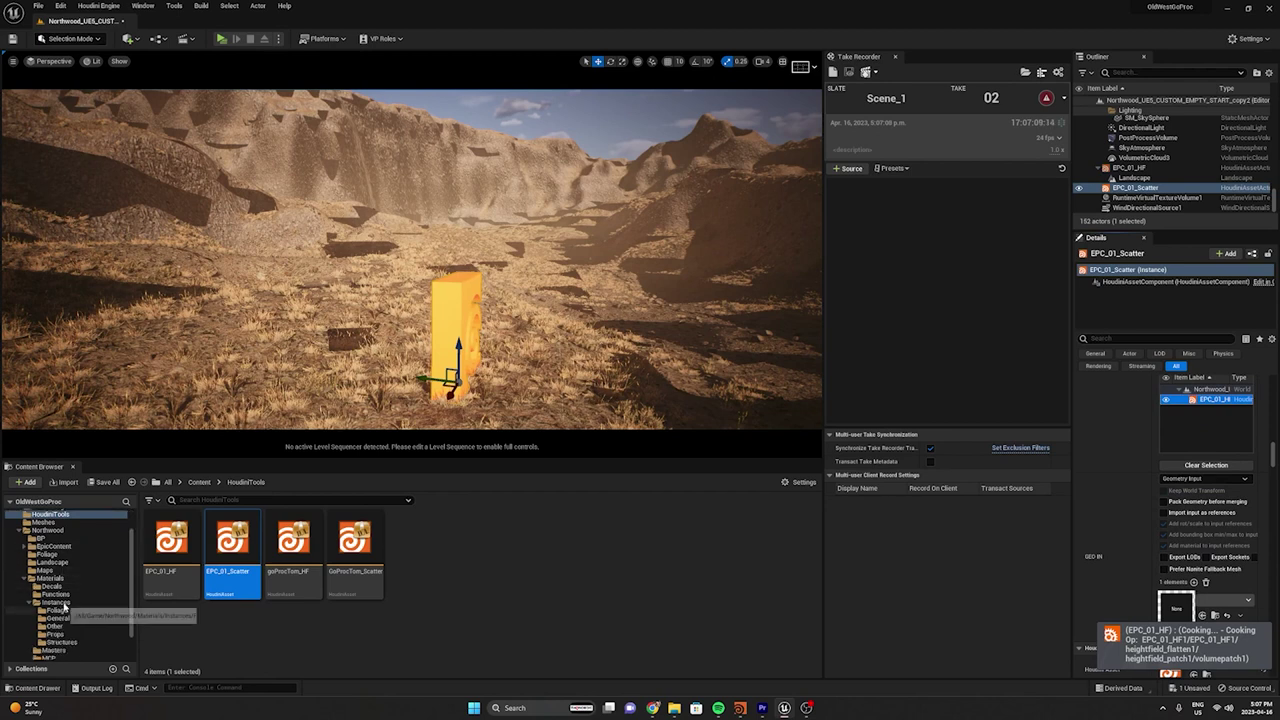
pyautogui.click(62, 603)
pyautogui.click(60, 619)
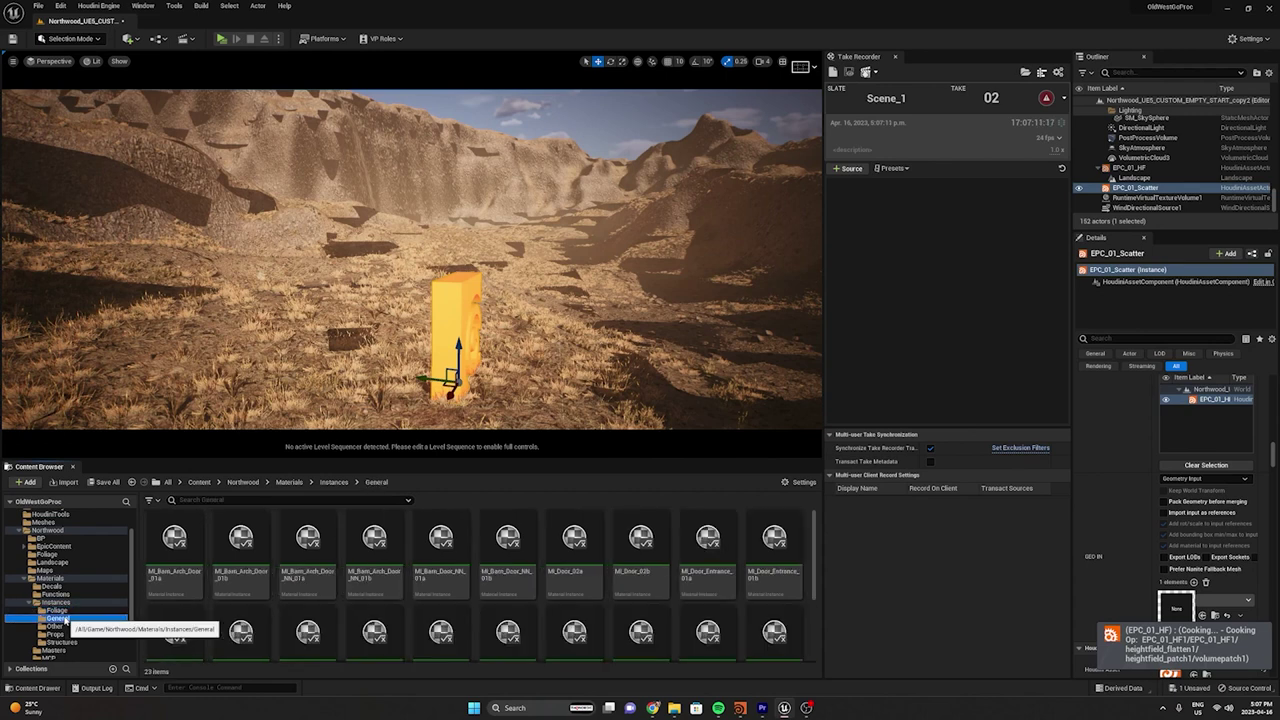
pyautogui.doubleClick(50, 579)
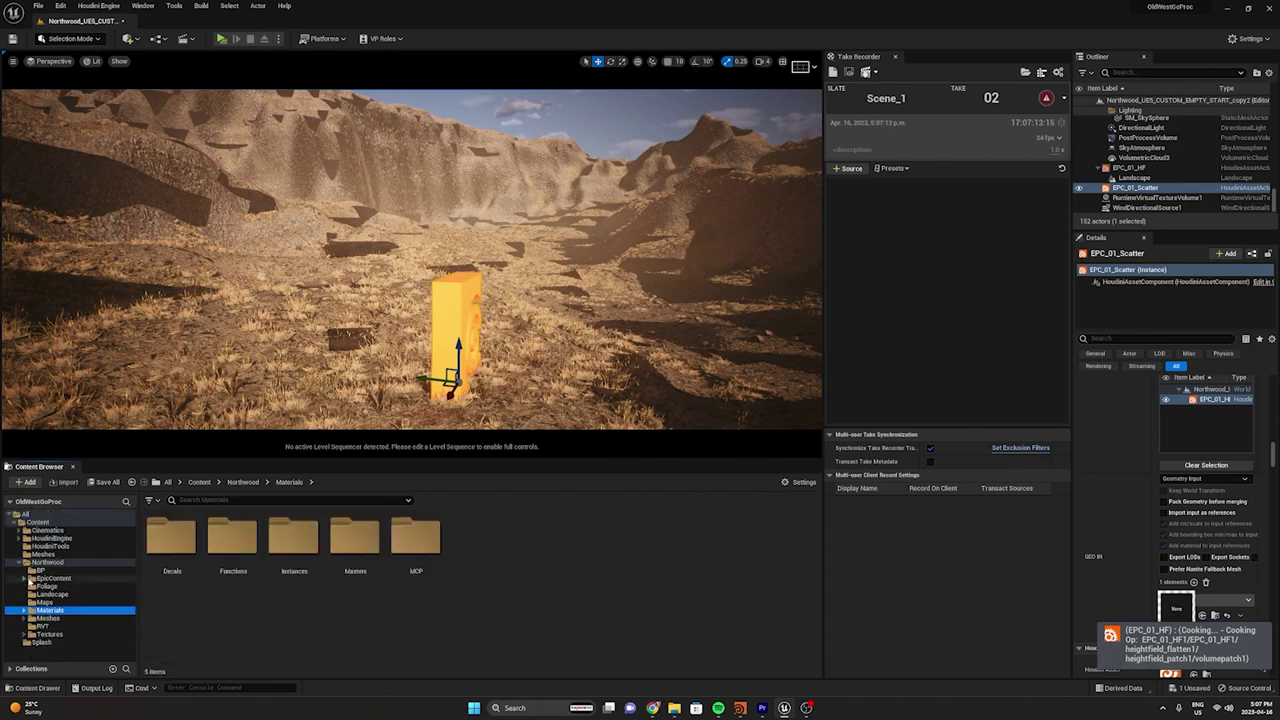
pyautogui.click(54, 587)
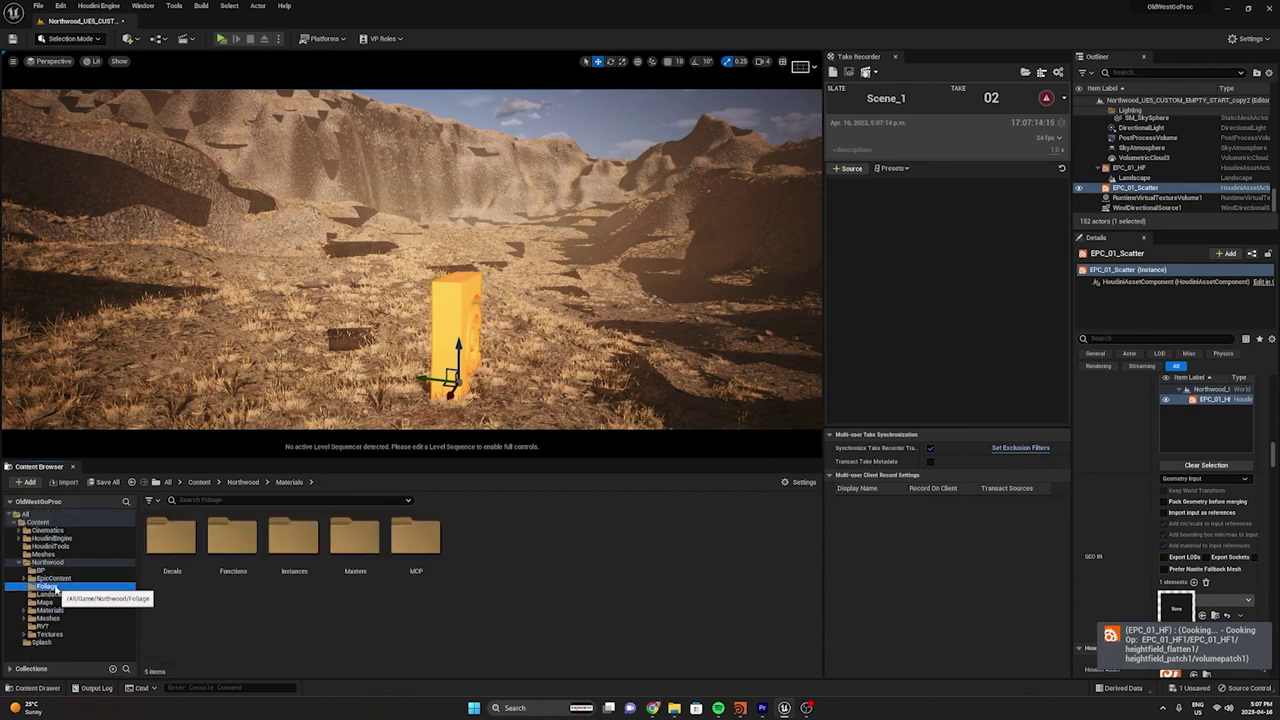
pyautogui.click(54, 578)
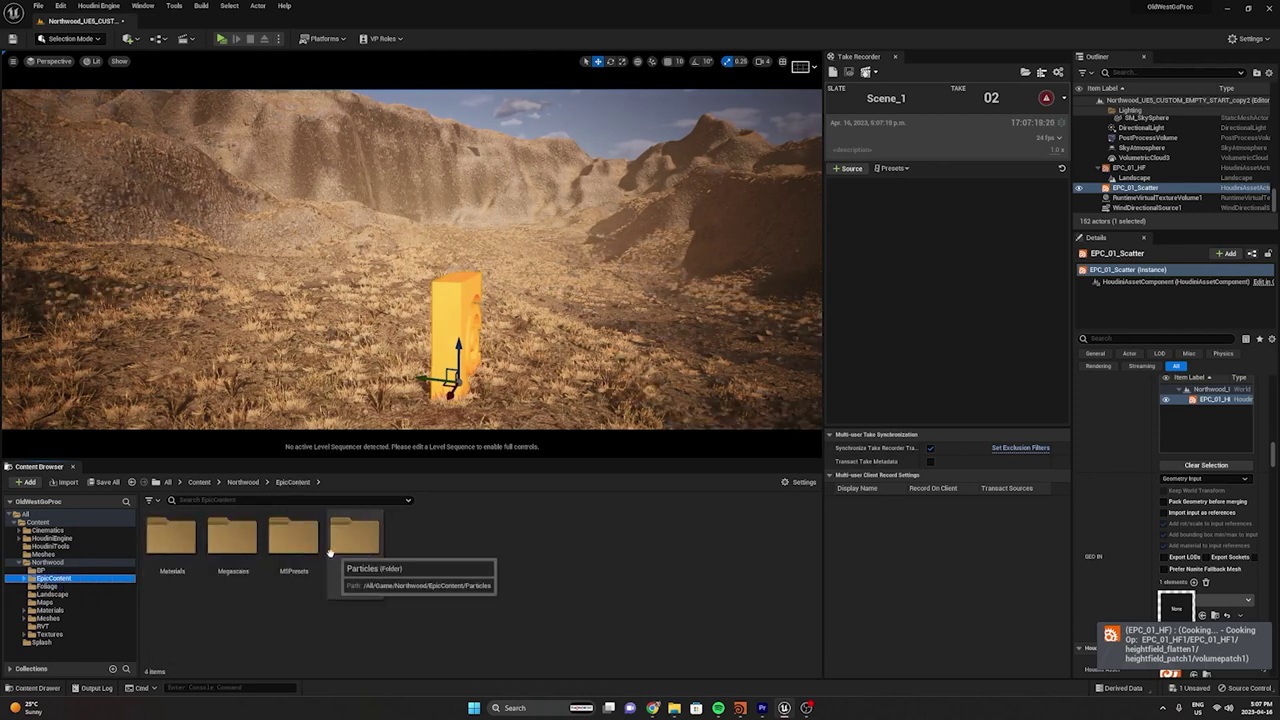
pyautogui.click(42, 570)
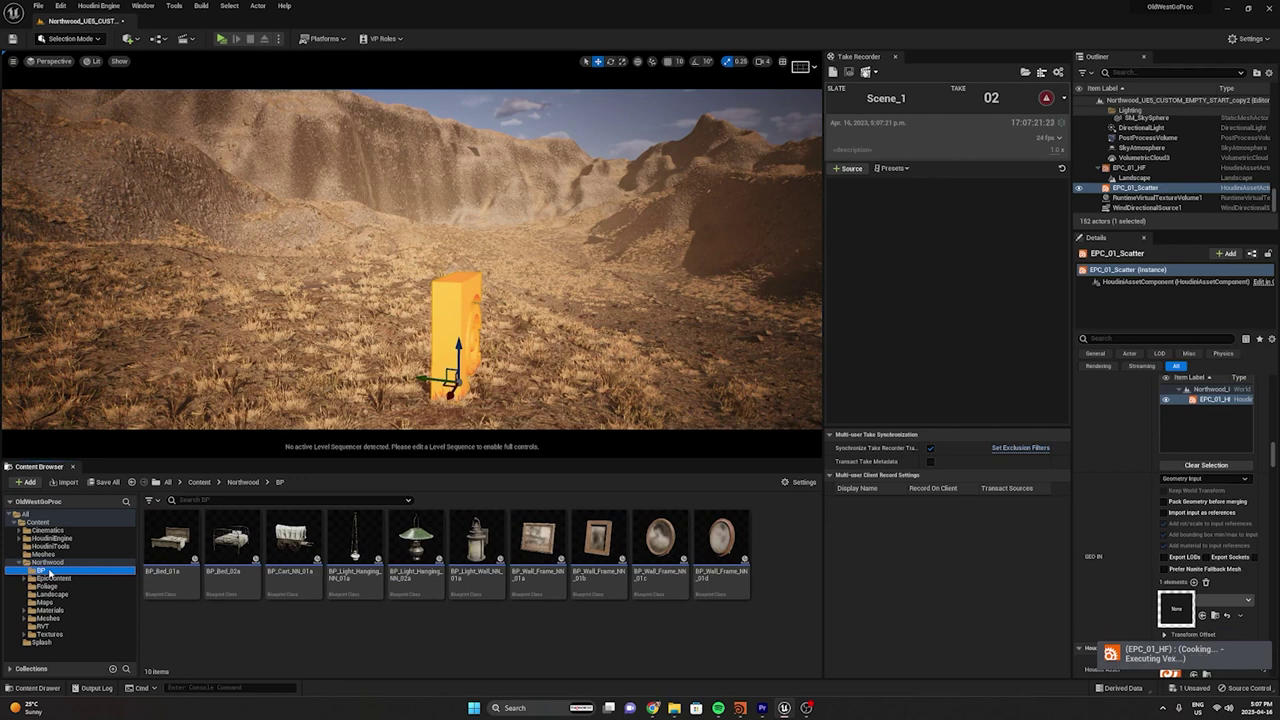
pyautogui.click(46, 618)
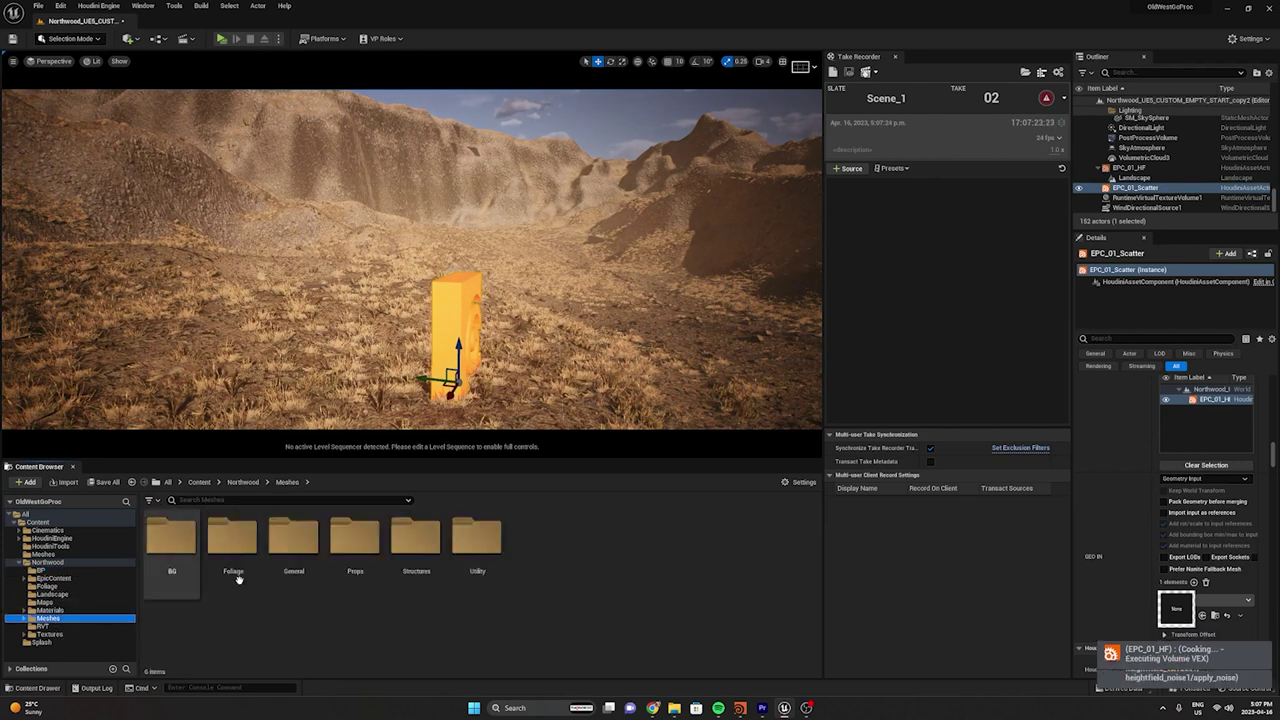
pyautogui.doubleClick(238, 578)
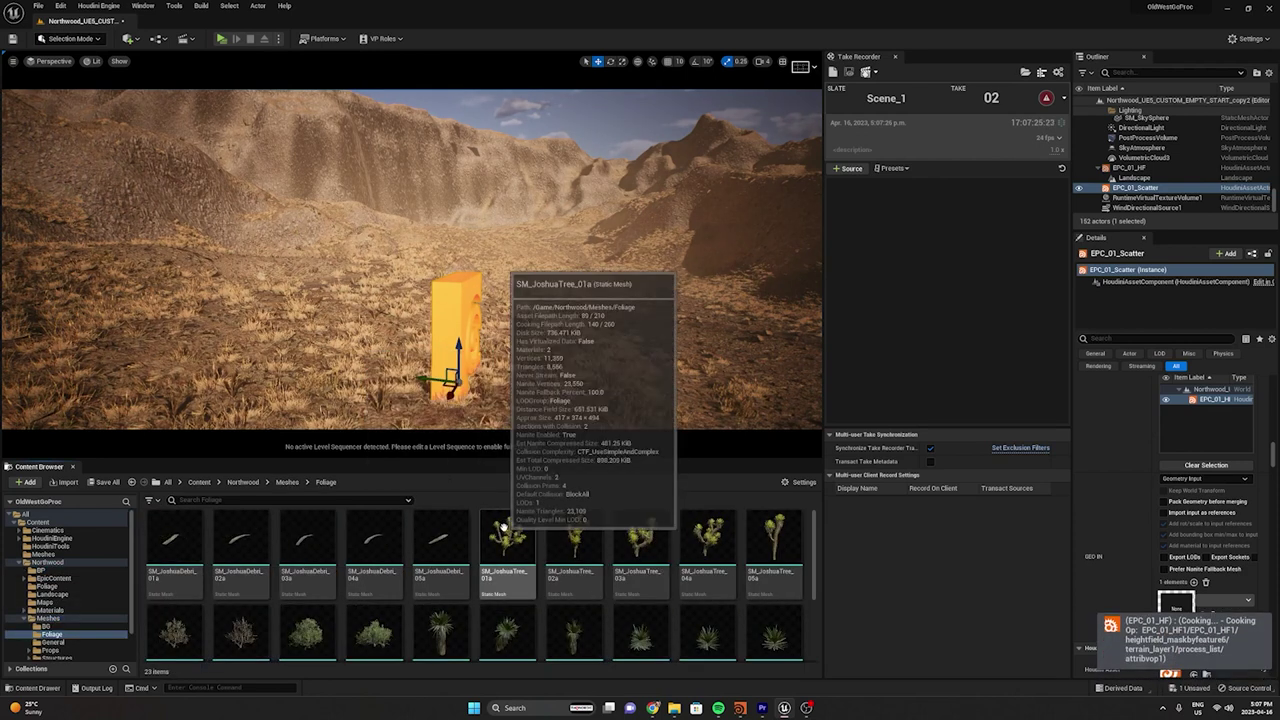
pyautogui.moveTo(507, 540); pyautogui.dragTo(1177, 603)
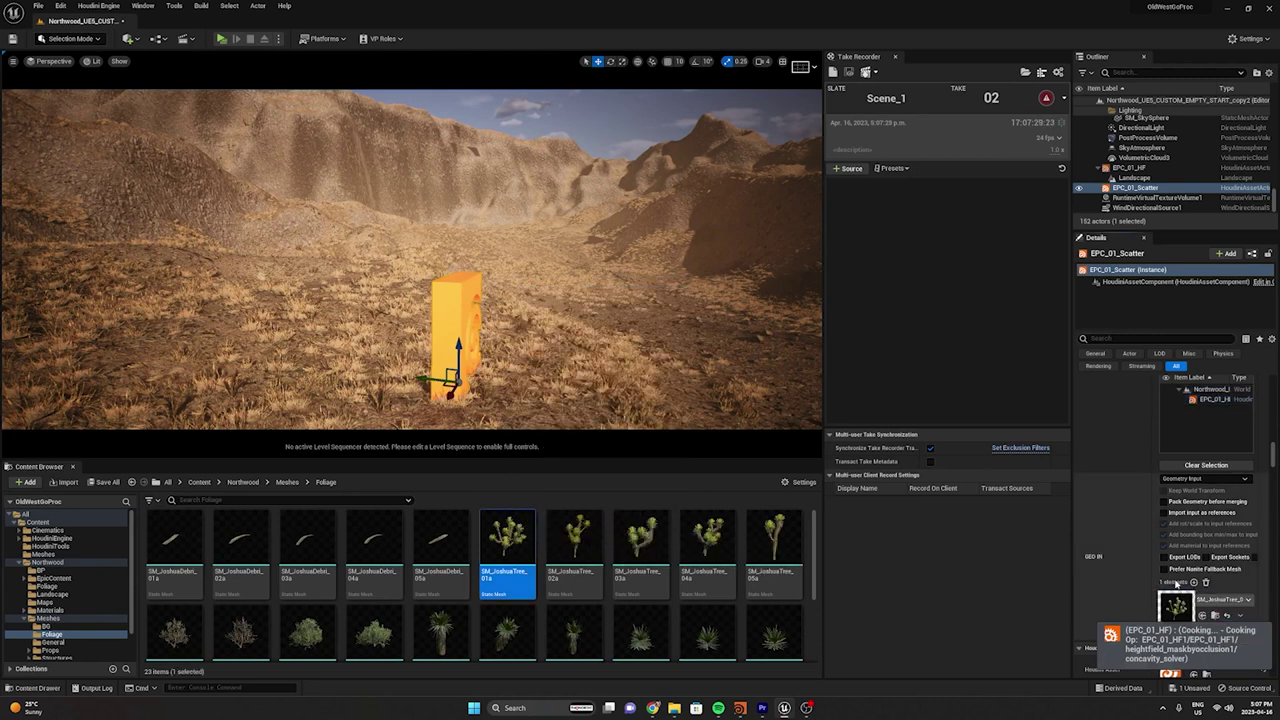
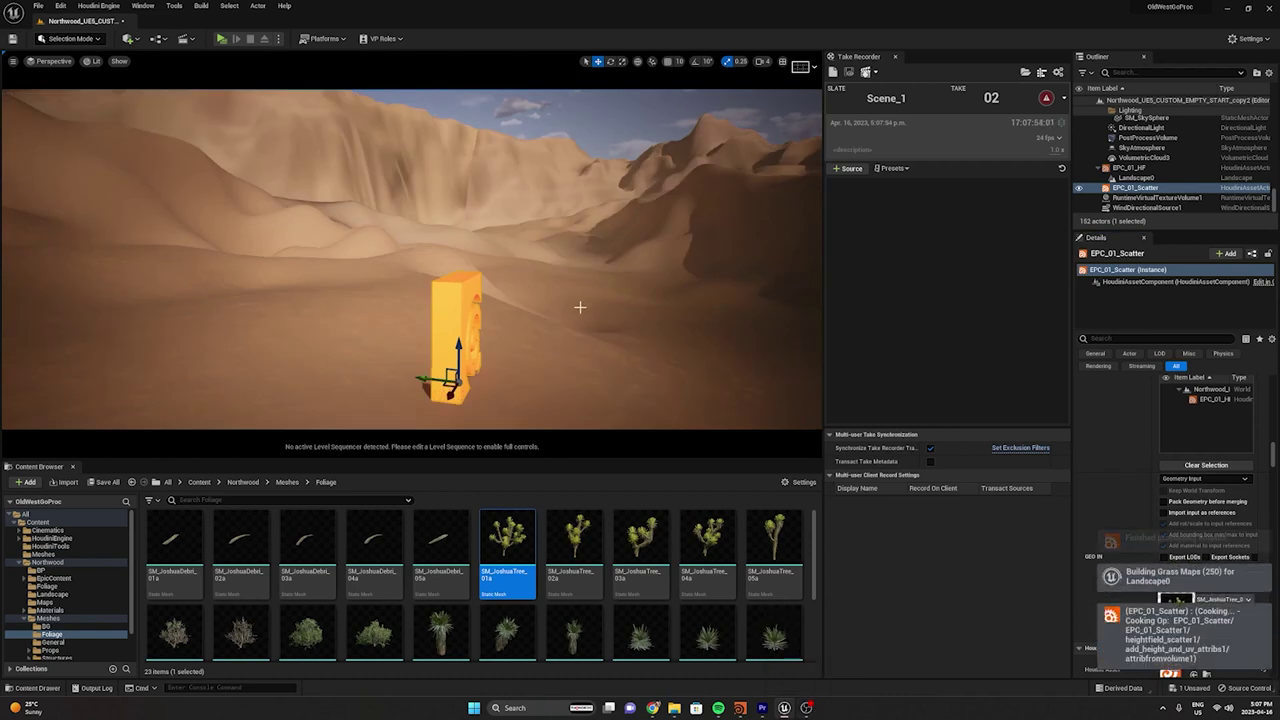
# Set the scatter's Min Slope Angle to 0 and Max Slope Angle to about 19.8, and check the tree placement
pyautogui.moveTo(669, 374); pyautogui.dragTo(760, 350, button='right')
pyautogui.press('w')
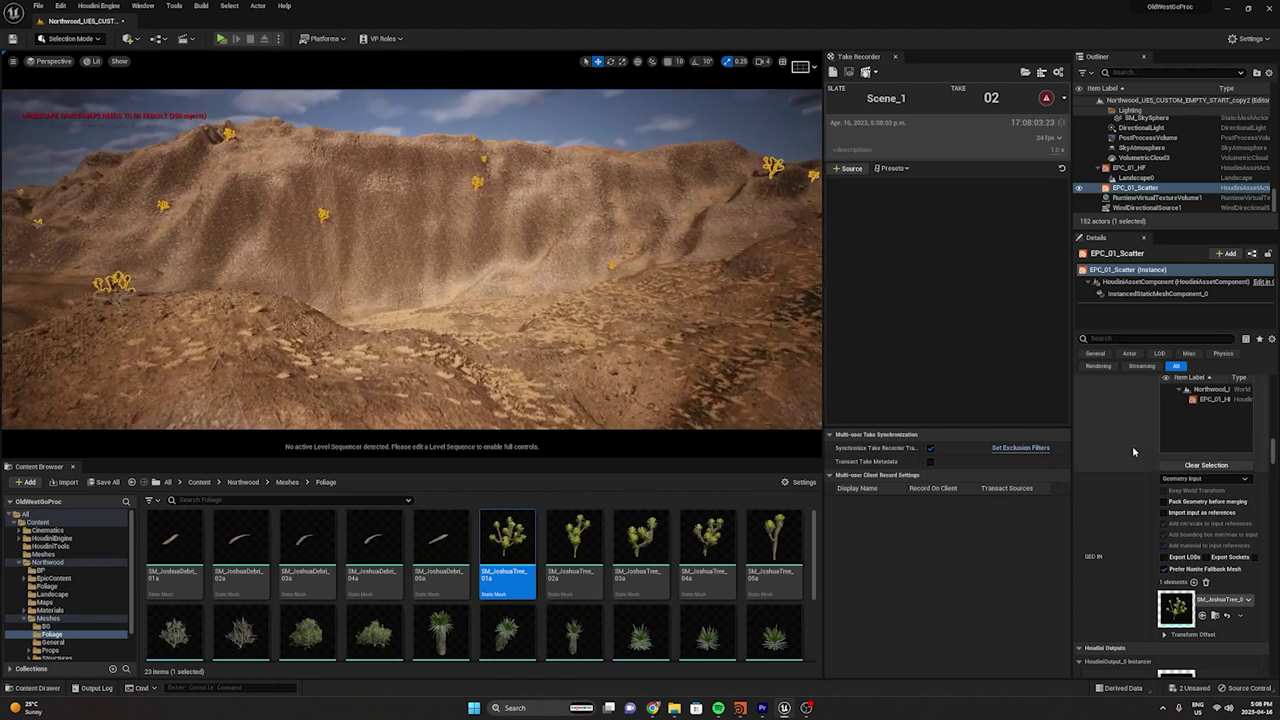
pyautogui.scroll(10, 1133, 452)
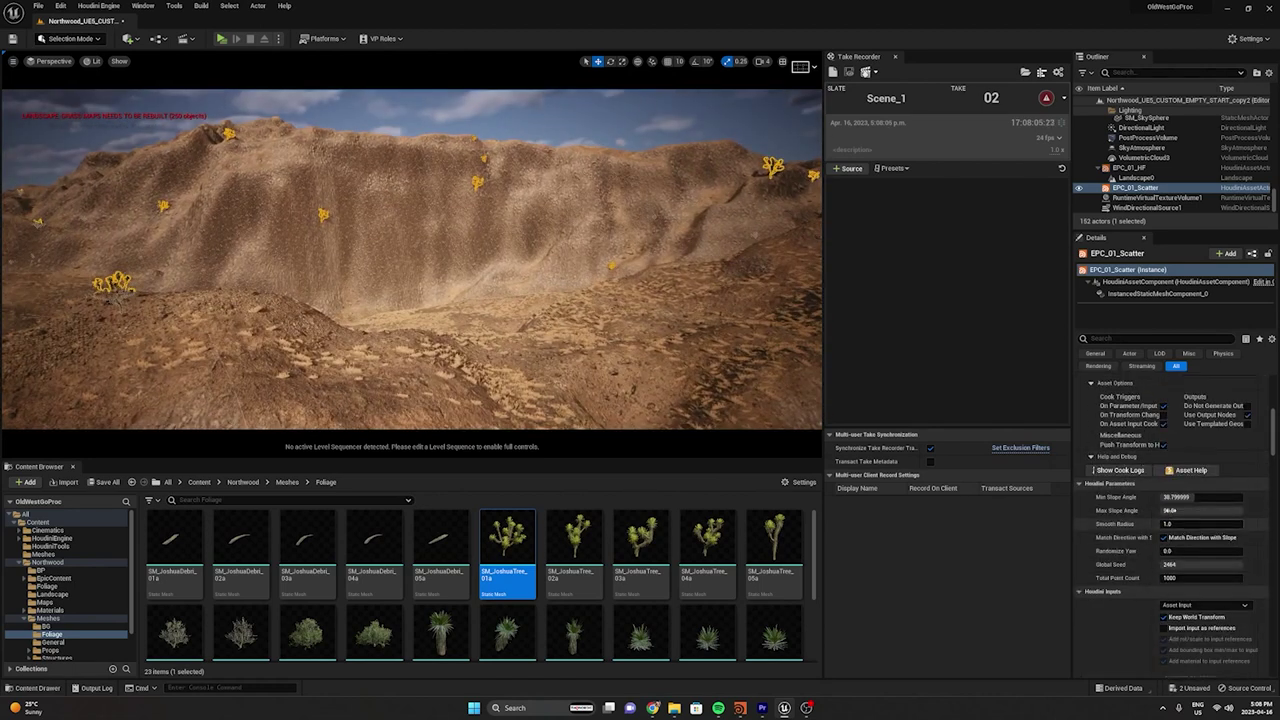
pyautogui.moveTo(1179, 498); pyautogui.dragTo(1179, 498)
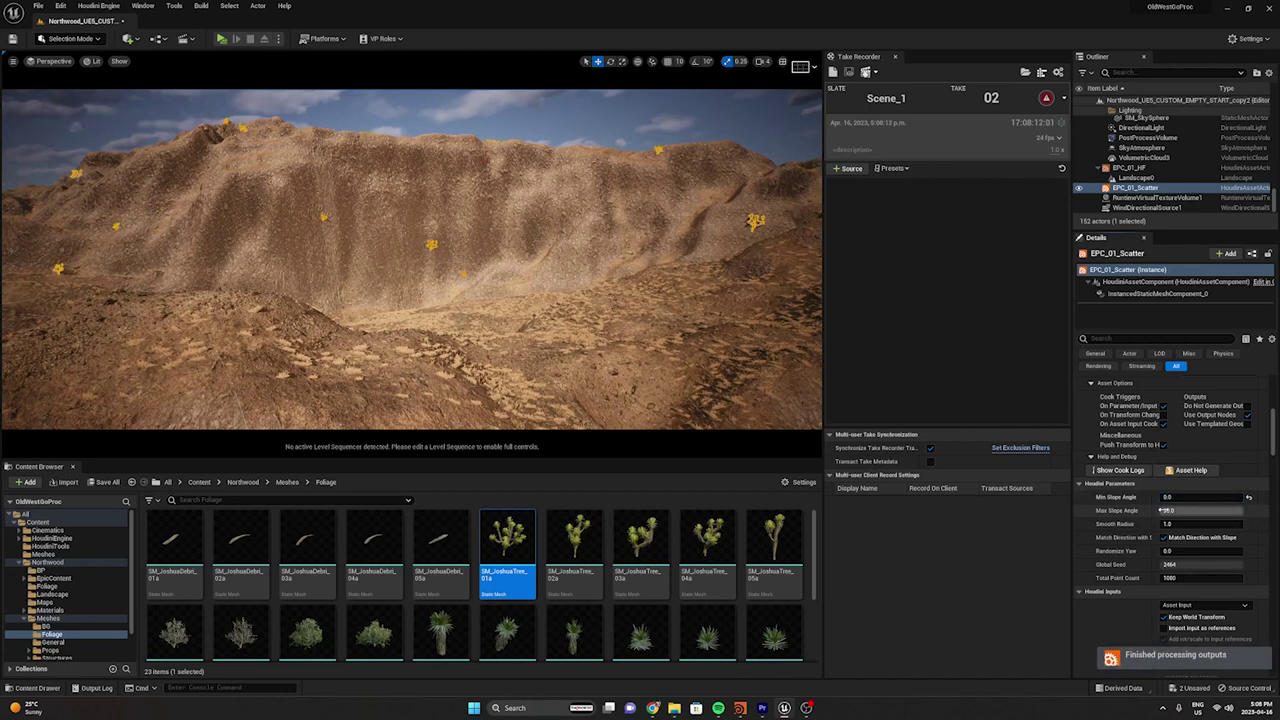
pyautogui.moveTo(1204, 510); pyautogui.dragTo(1174, 511)
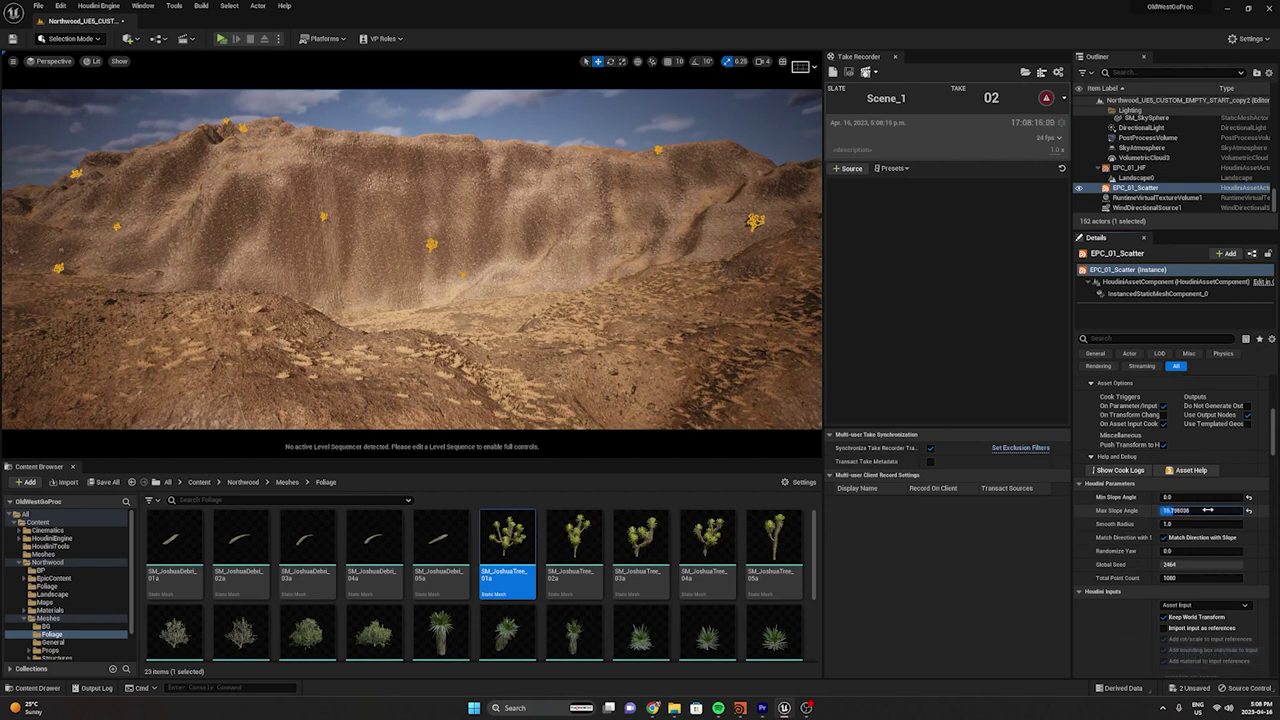
pyautogui.moveTo(560, 270)
pyautogui.mouseDown(button='right')
pyautogui.moveTo(680, 272)
pyautogui.moveTo(440, 312)
pyautogui.moveTo(560, 300)
pyautogui.moveTo(555, 280)
pyautogui.mouseUp(button='right')
pyautogui.press('w')
pyautogui.moveTo(430, 262); pyautogui.dragTo(440, 262, button='right')
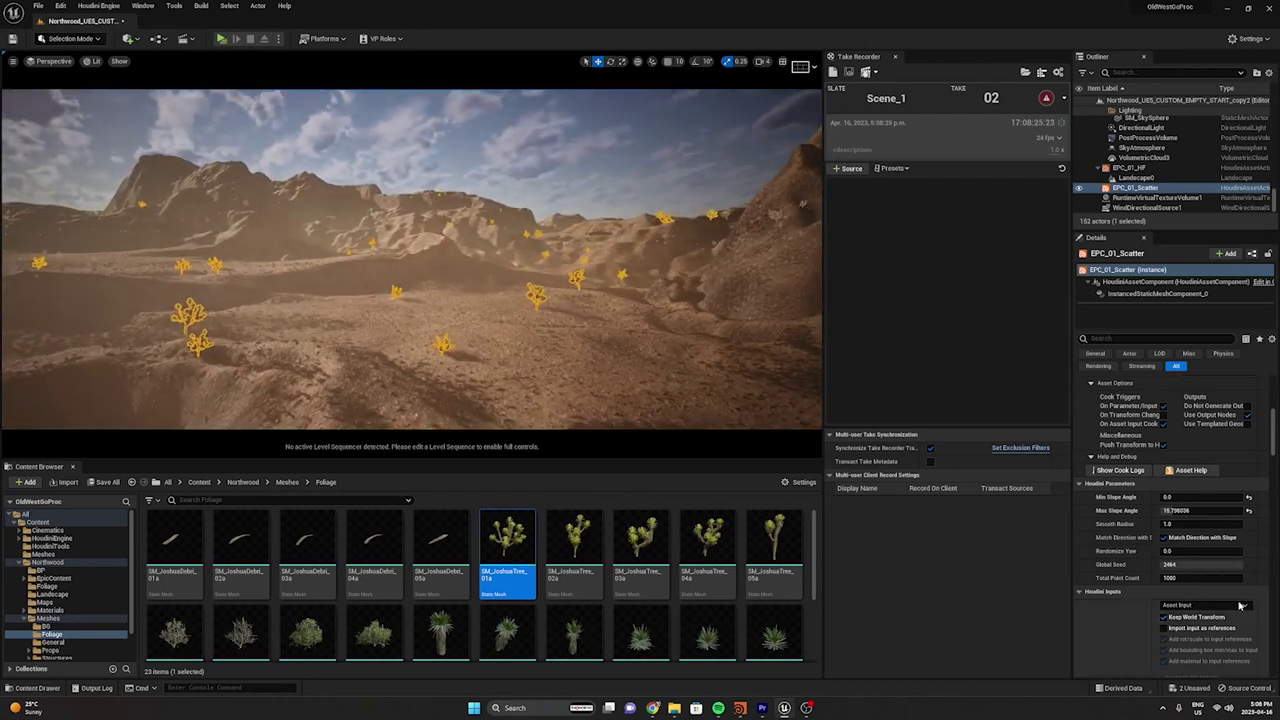
# Set Randomize Yaw to 180, disable Match Direction with Slope, and inspect the Joshua trees up close
pyautogui.moveTo(1176, 551)
pyautogui.mouseDown()
pyautogui.moveTo(1240, 551)
pyautogui.moveTo(1178, 551)
pyautogui.mouseUp()
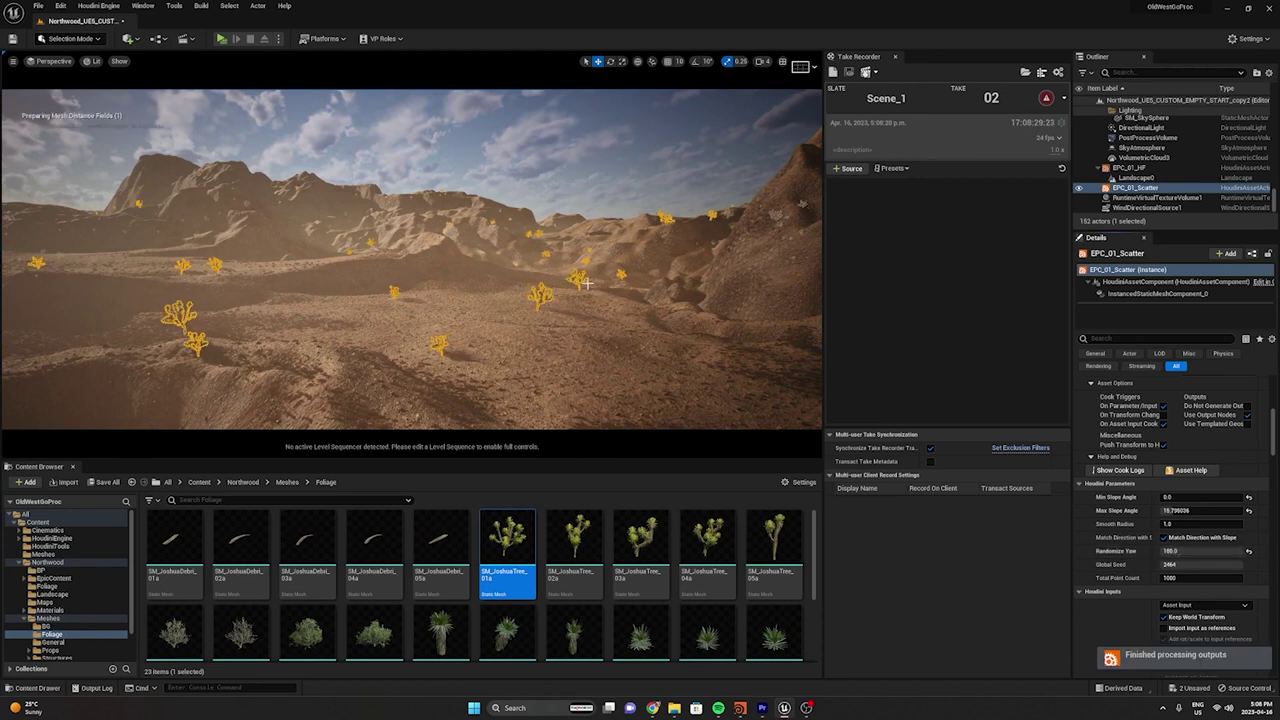
pyautogui.click(1163, 538)
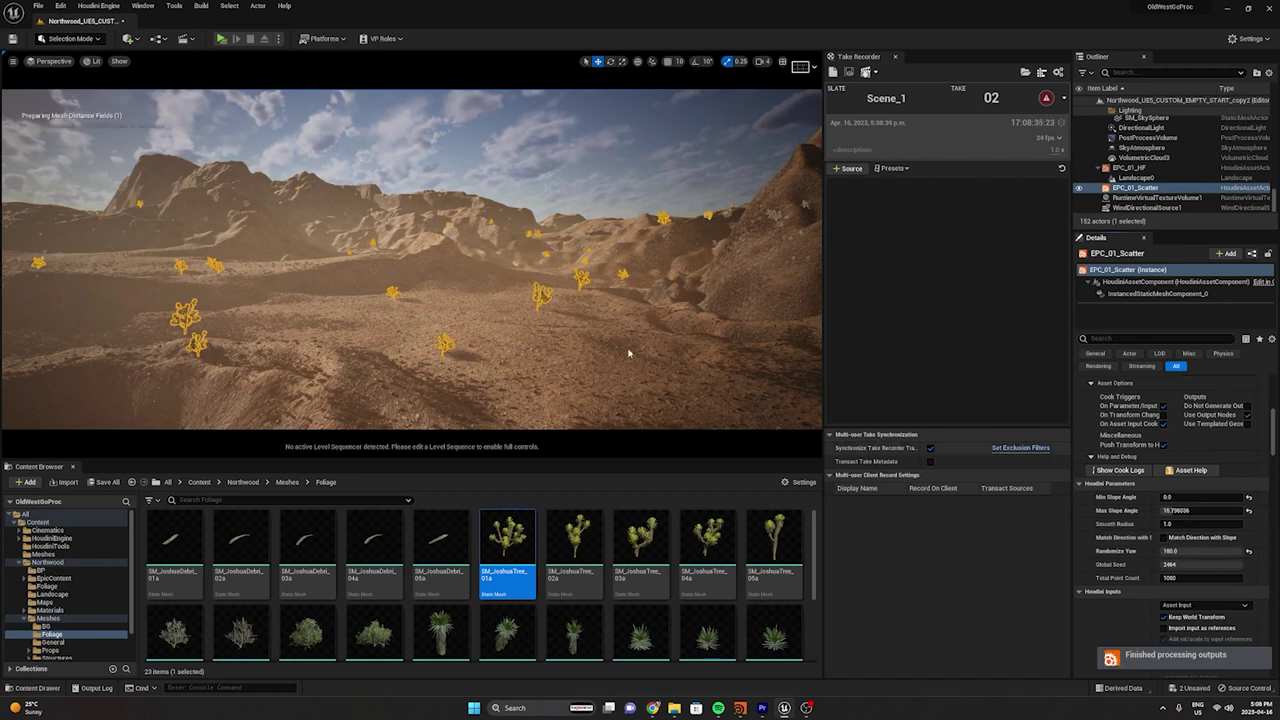
pyautogui.press('w')
pyautogui.moveTo(411, 260); pyautogui.dragTo(405, 320, button='right')
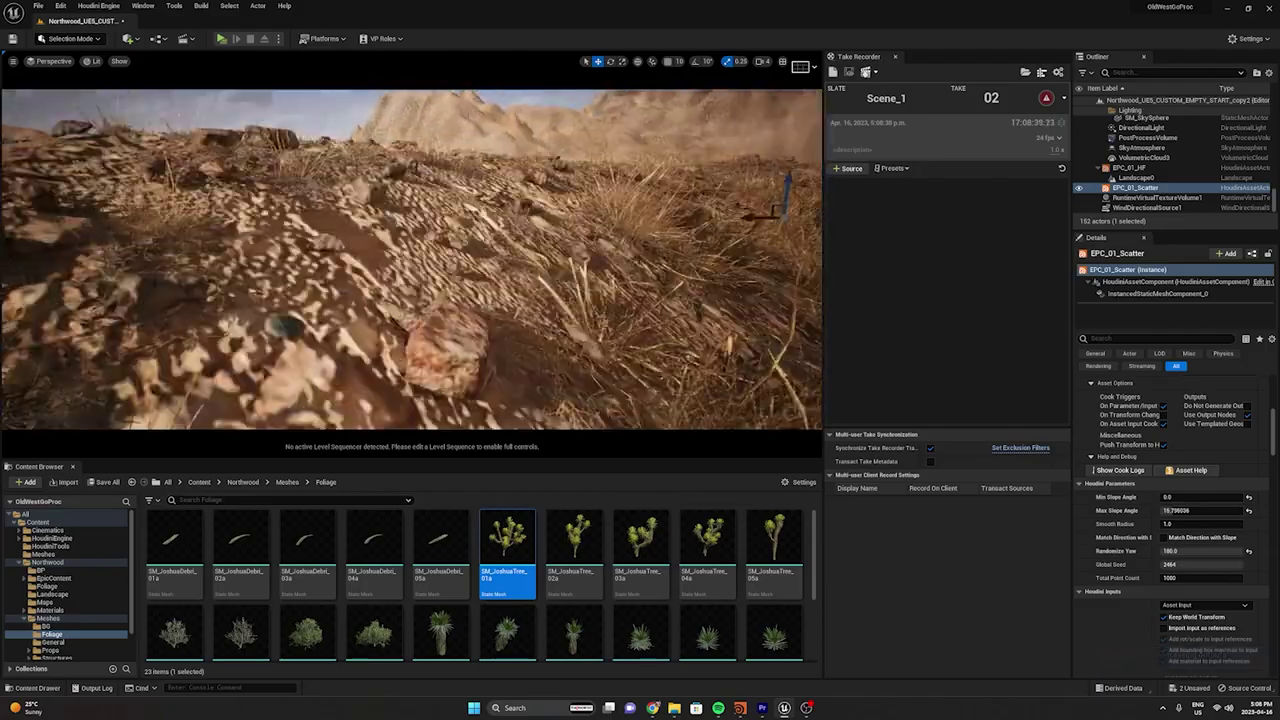
pyautogui.press('w')
pyautogui.moveTo(557, 319); pyautogui.dragTo(440, 345, button='right')
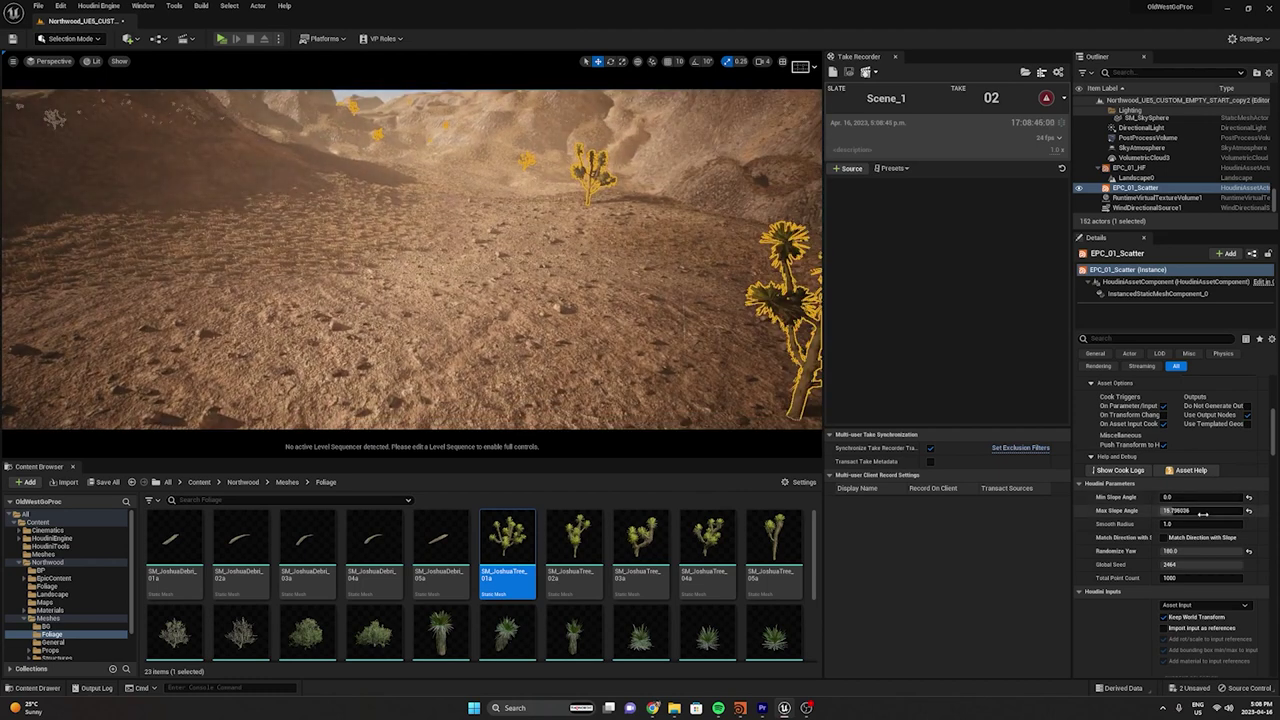
# Set the scatter's Total Point Count to 3000, deselect the scatter asset, and inspect the trees across the terrain
pyautogui.scroll(-1, 1180, 505)
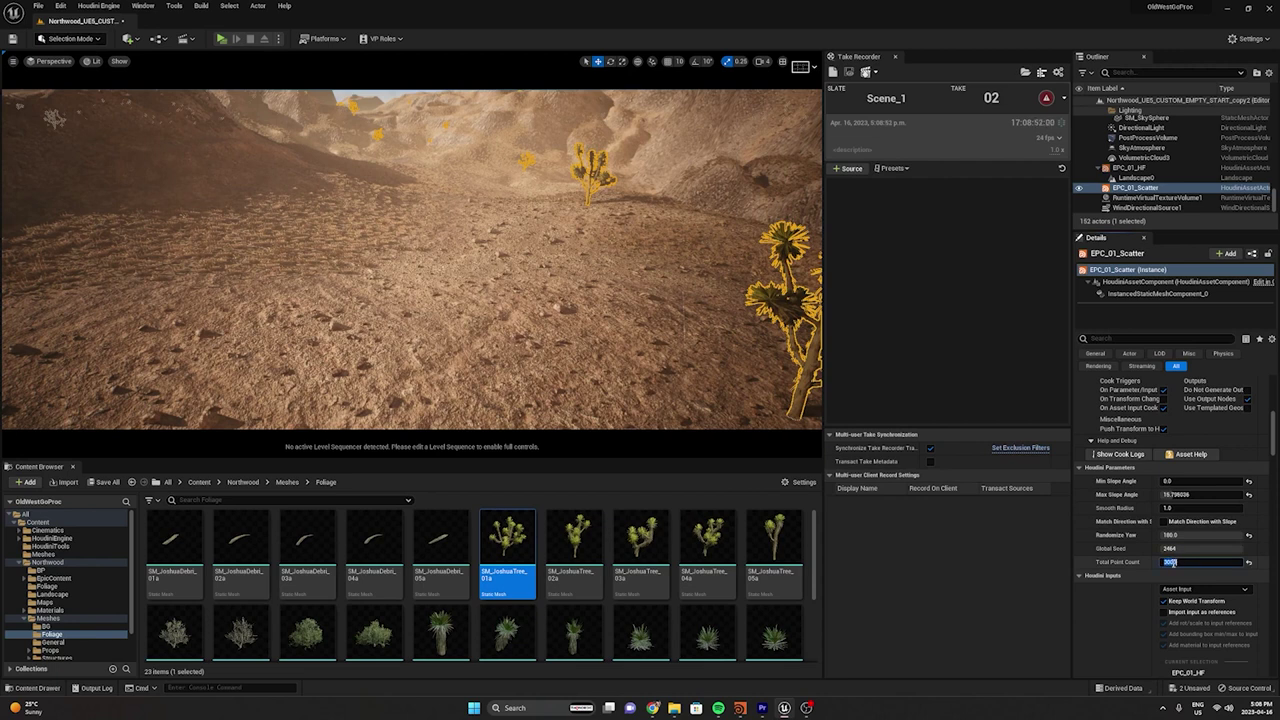
pyautogui.press('Return')
pyautogui.moveTo(412, 260); pyautogui.dragTo(480, 230, button='right')
pyautogui.click(480, 160)
pyautogui.moveTo(480, 160); pyautogui.dragTo(630, 238, button='right')
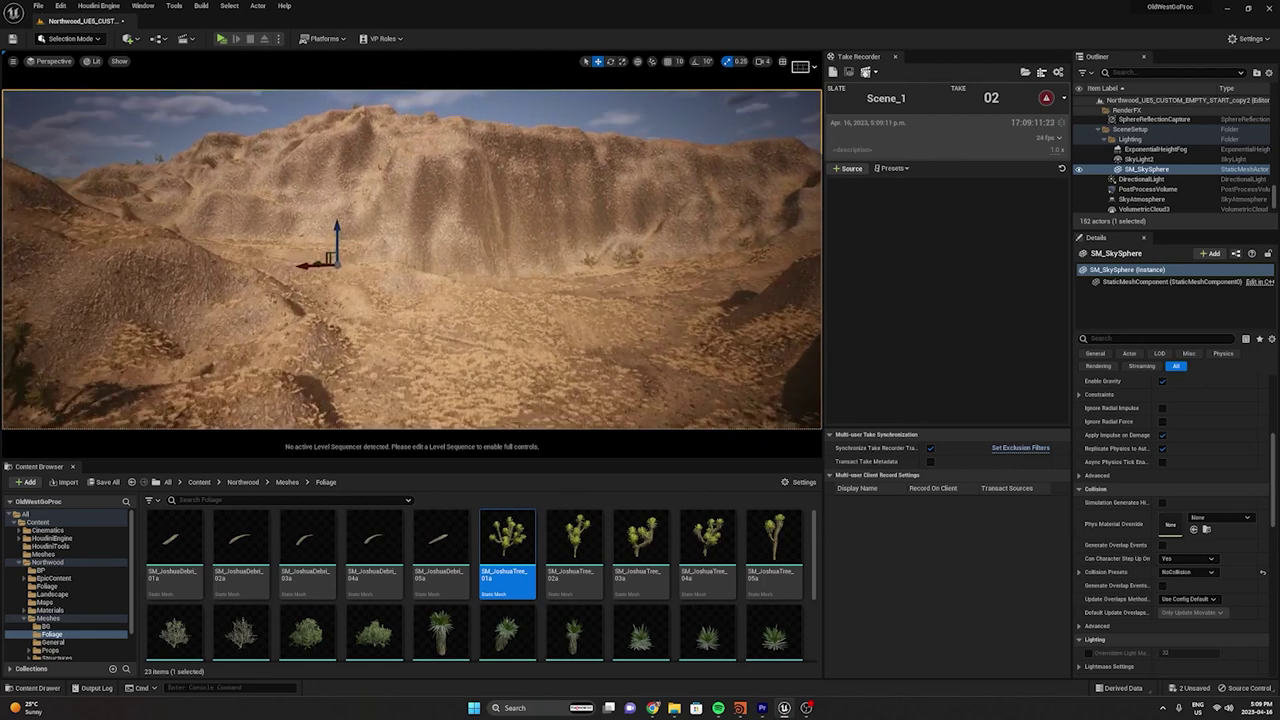
pyautogui.press('w')
pyautogui.moveTo(412, 260); pyautogui.dragTo(302, 282, button='right')
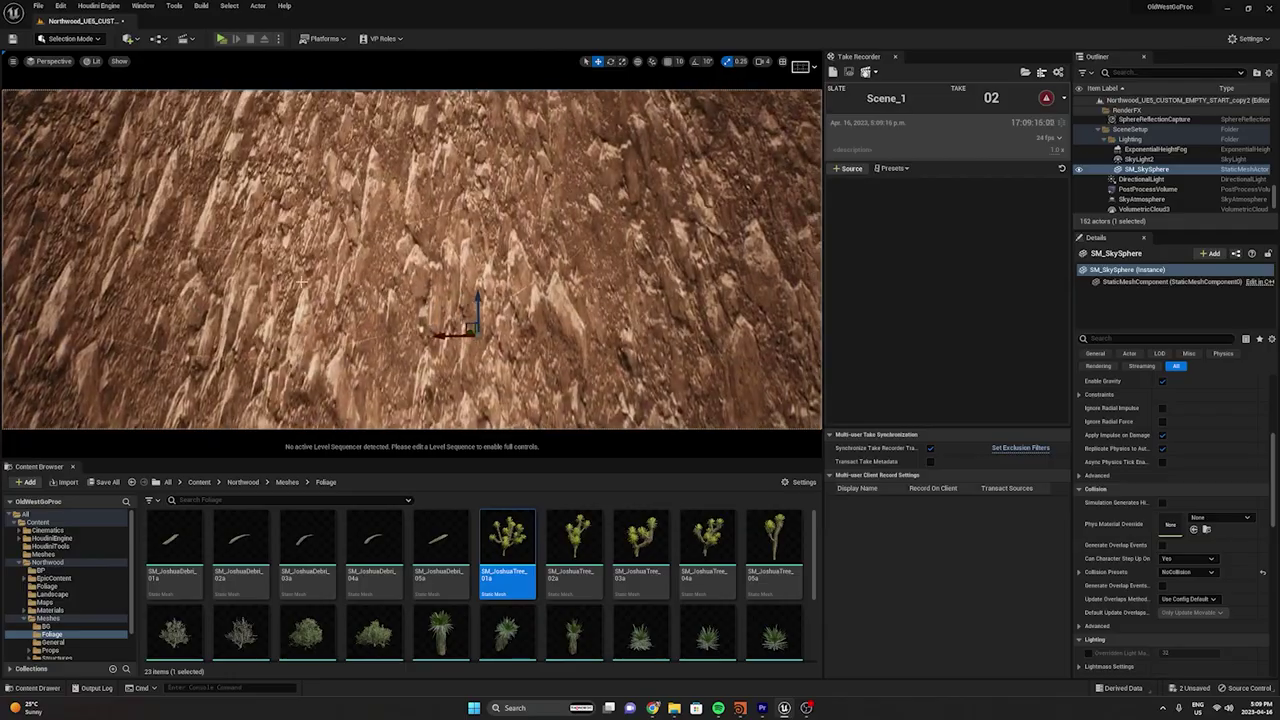
pyautogui.press('s')
pyautogui.moveTo(381, 249); pyautogui.dragTo(448, 296, button='right')
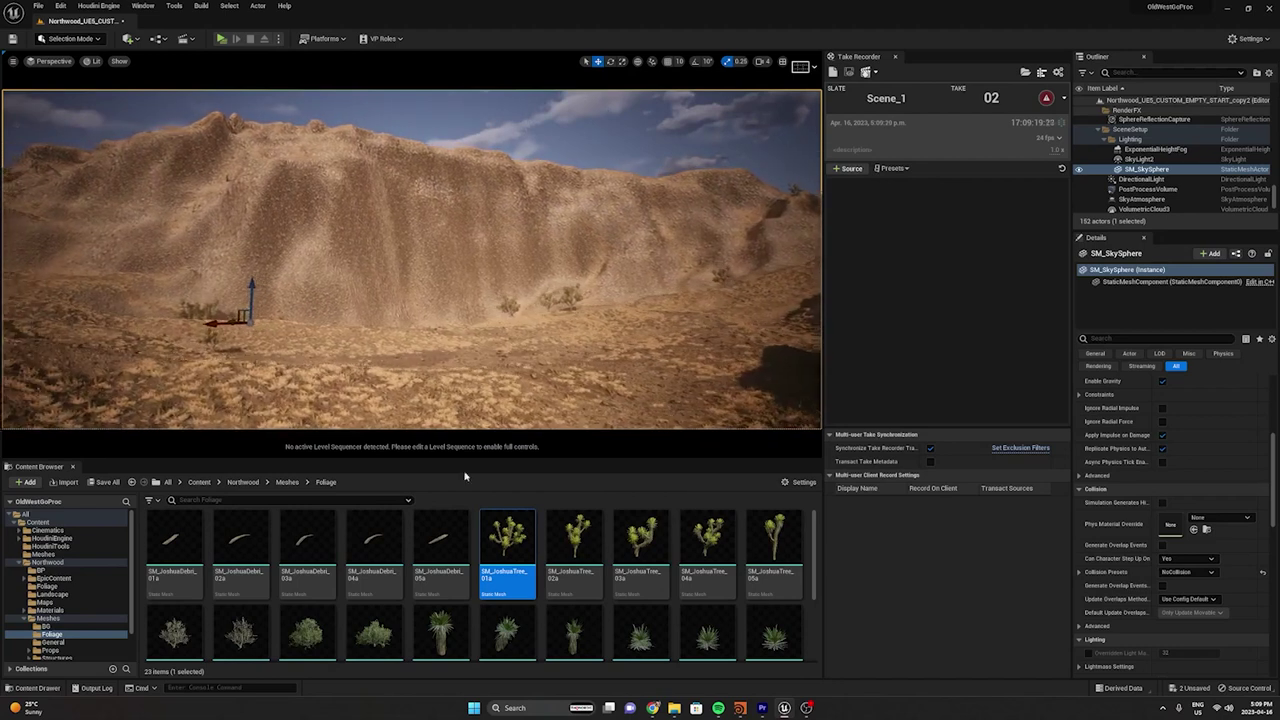
# Browse Northwood's content folders and open EpicContent/Megascans/Meshes to look for cliff and rock meshes
pyautogui.scroll(-2, 505, 548)
pyautogui.scroll(2, 507, 548)
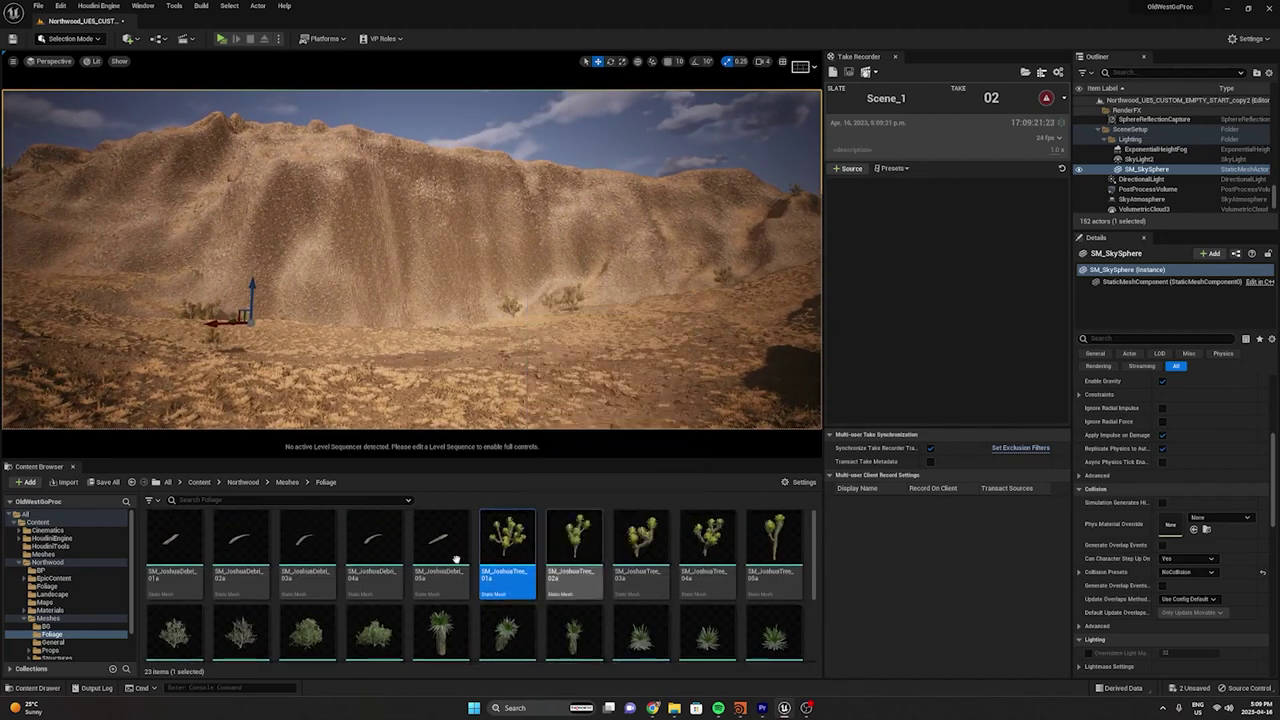
pyautogui.scroll(-1, 95, 596)
pyautogui.click(52, 626)
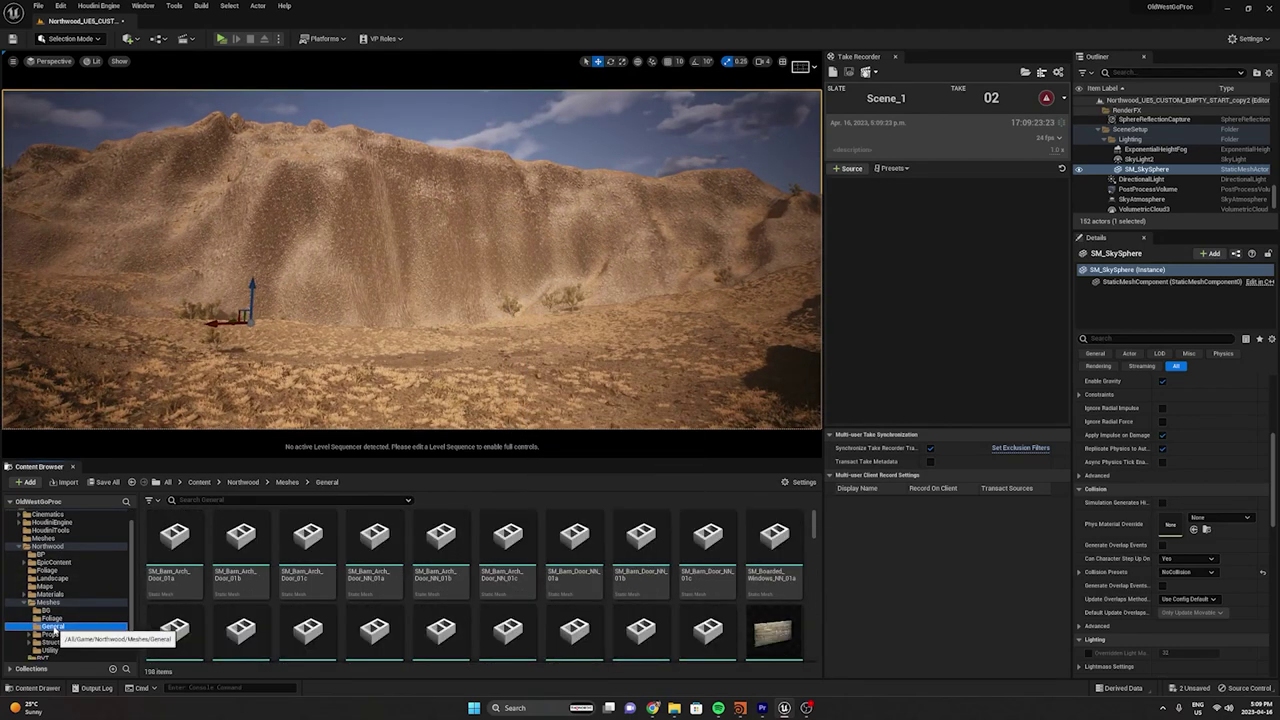
pyautogui.scroll(-2, 469, 580)
pyautogui.scroll(-1, 401, 567)
pyautogui.click(64, 563)
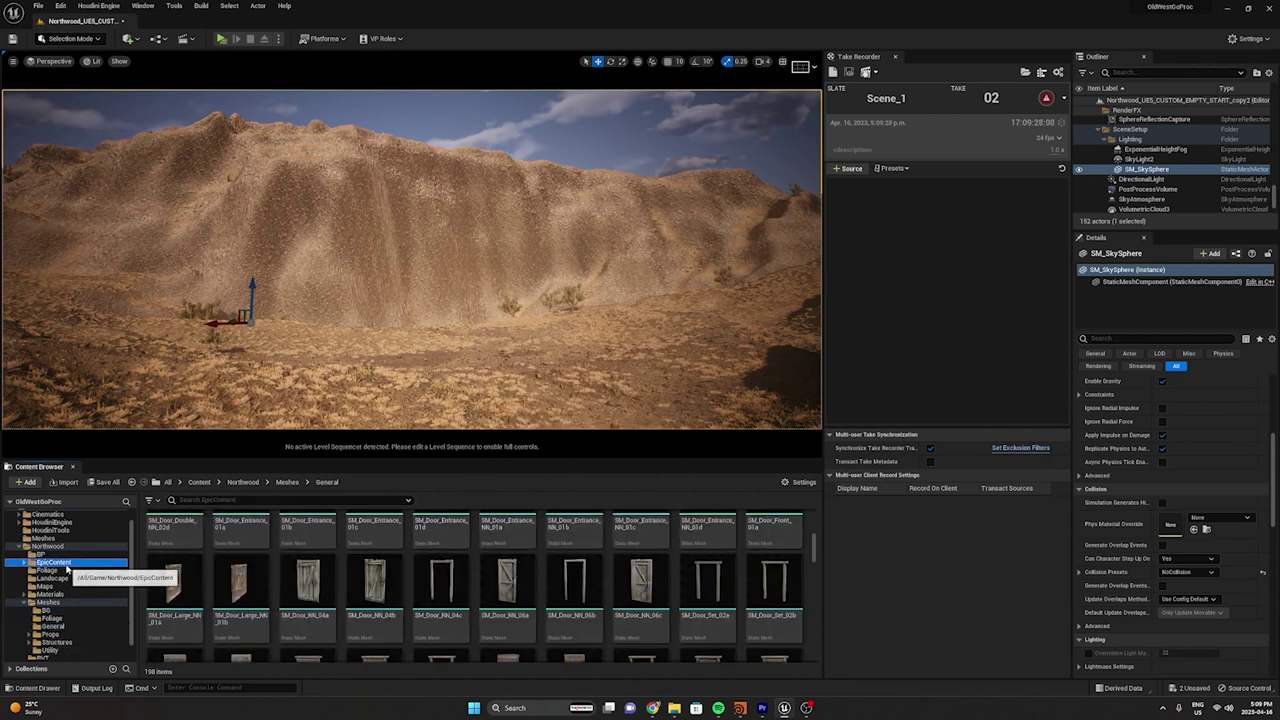
pyautogui.click(62, 570)
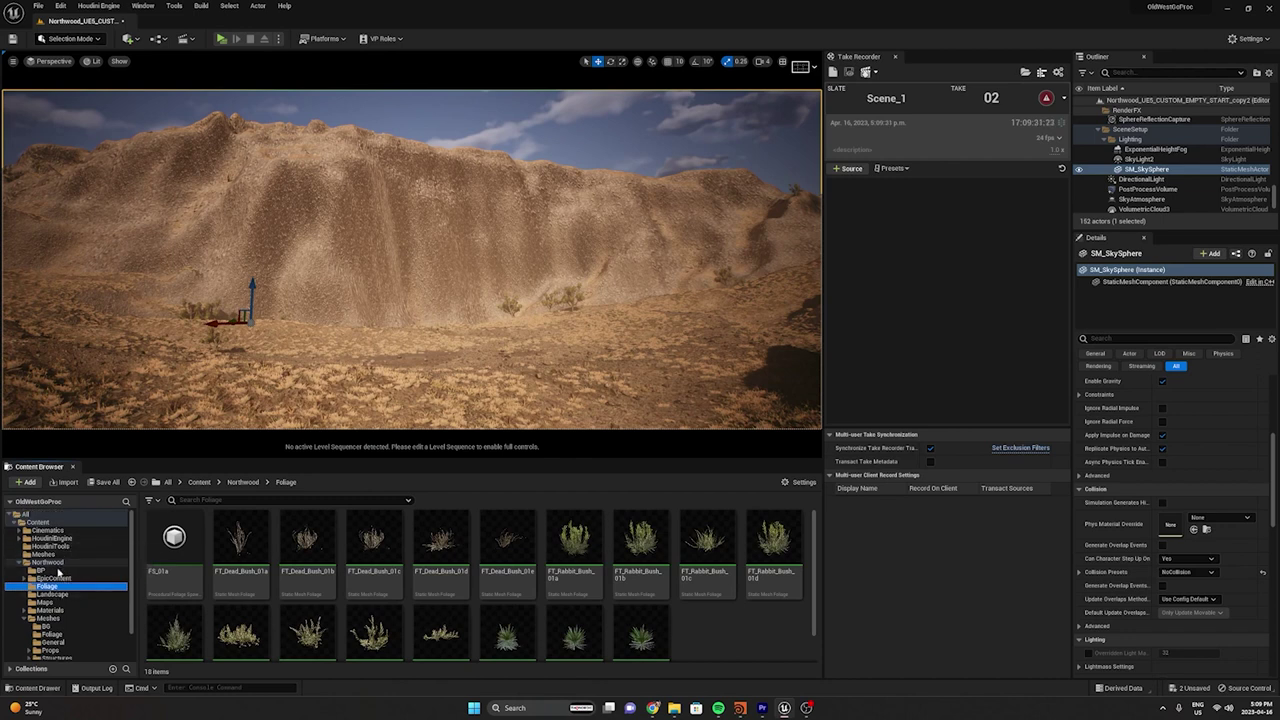
pyautogui.click(55, 578)
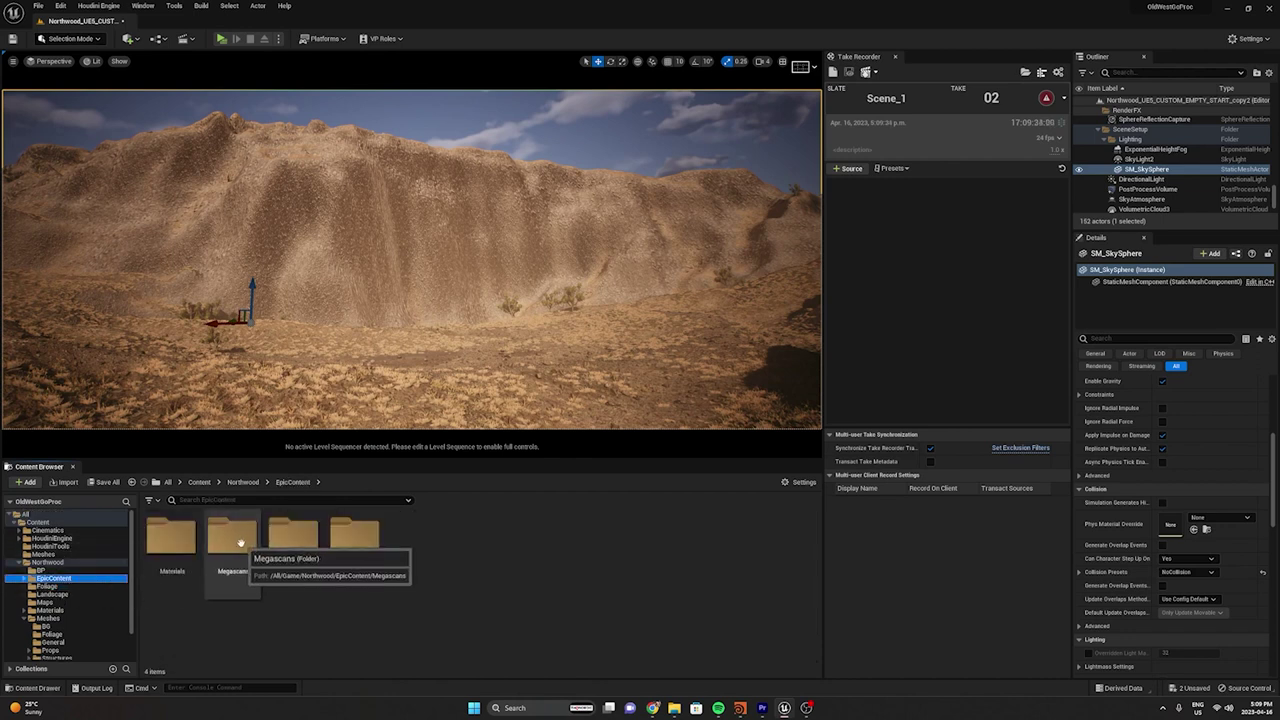
pyautogui.doubleClick(240, 543)
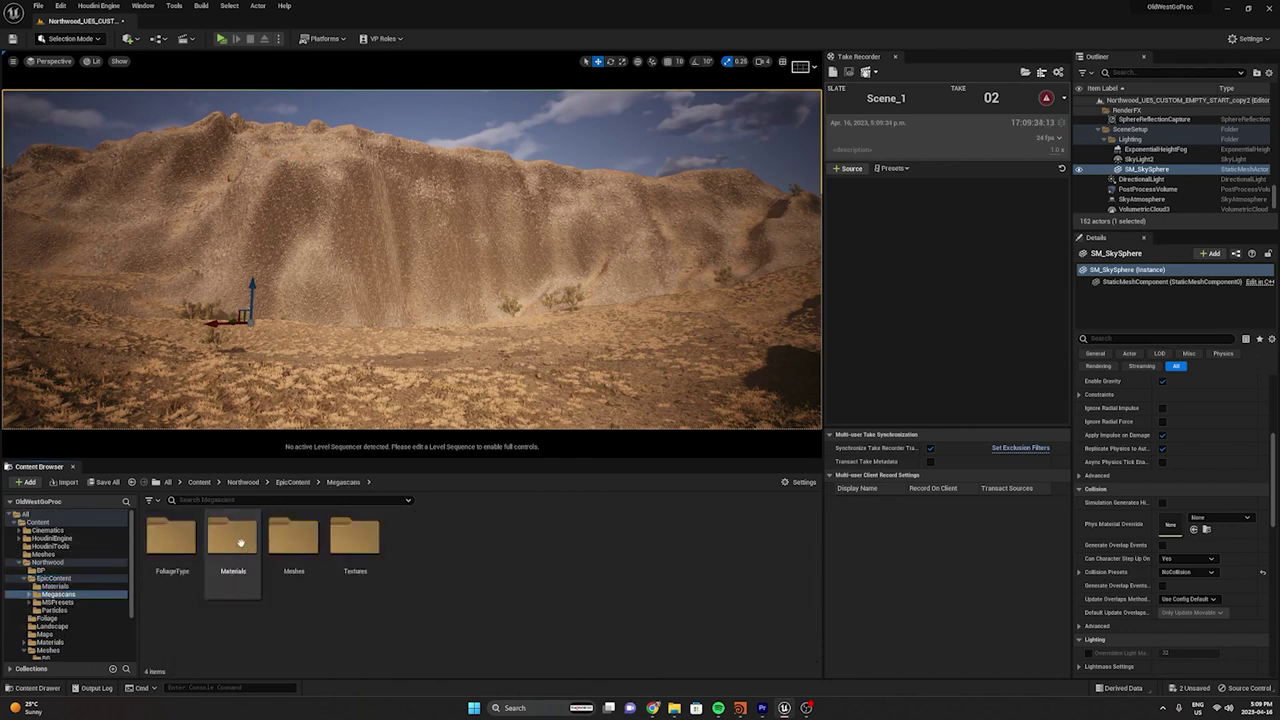
pyautogui.doubleClick(296, 555)
pyautogui.scroll(-1, 460, 541)
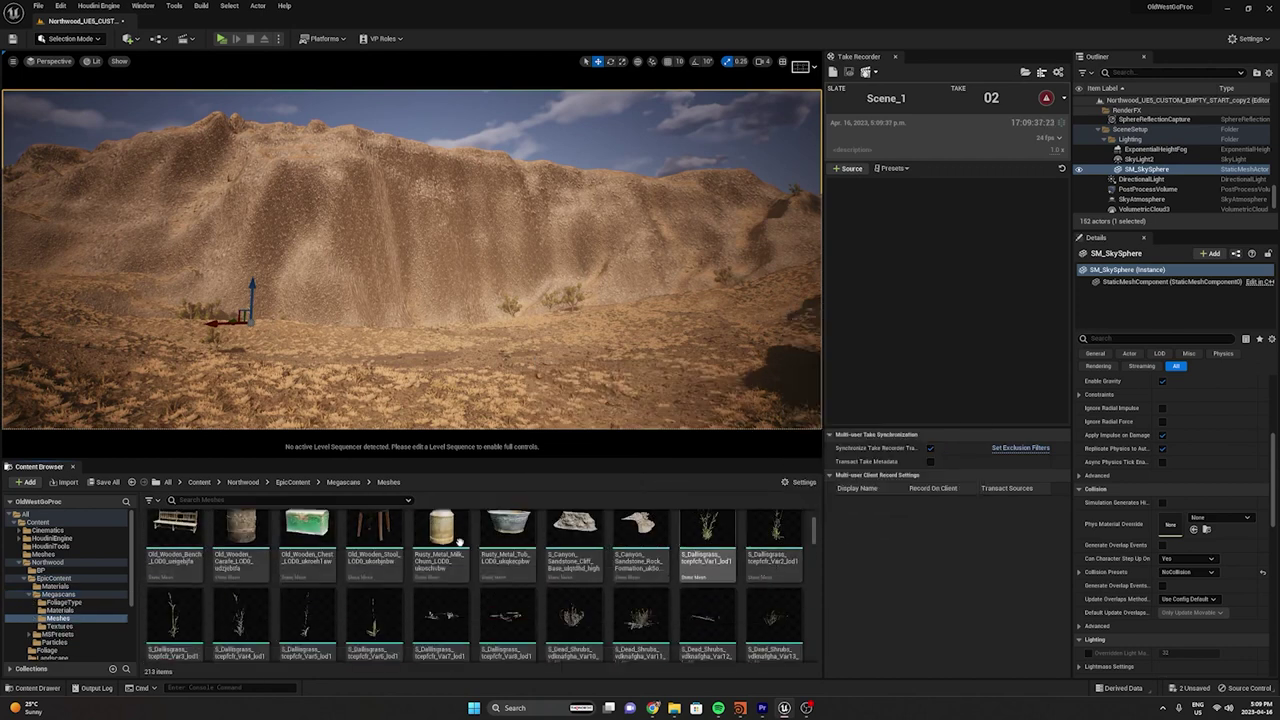
pyautogui.scroll(-5, 460, 541)
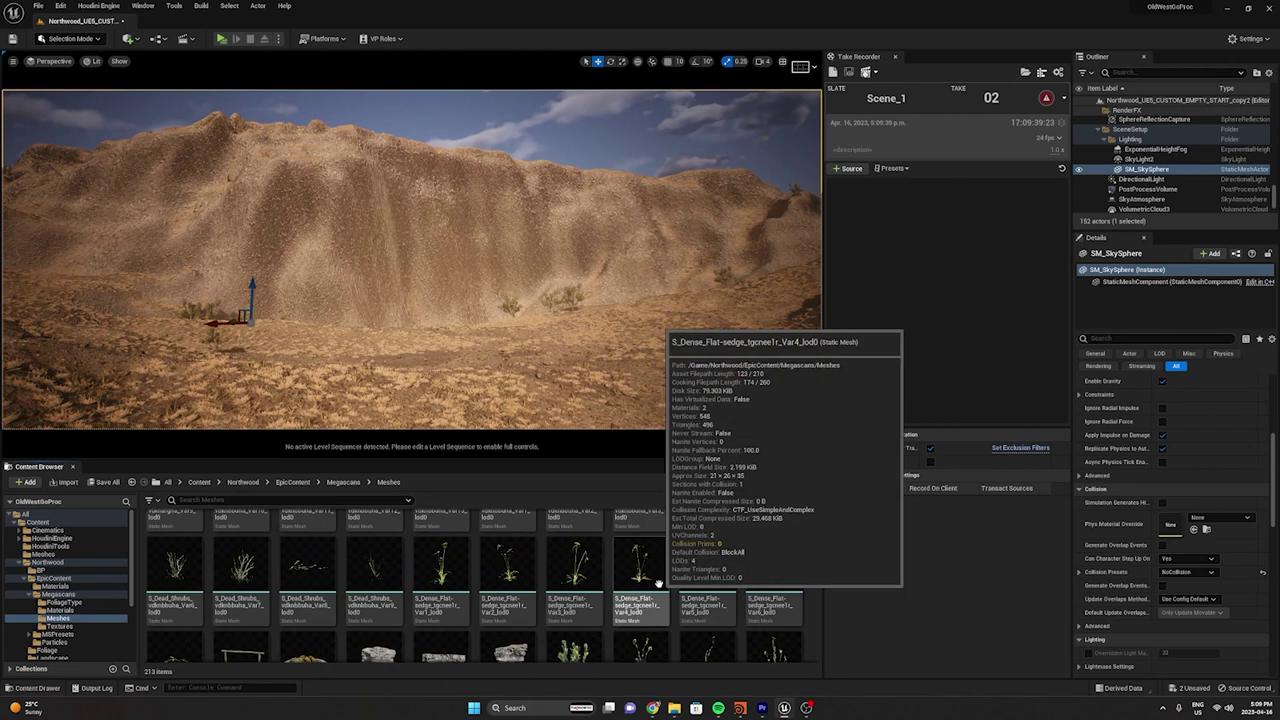
# Try out two Huge Canyon Sandstone Cliff meshes in front of the ridge, removing each one after checking its size
pyautogui.scroll(-1, 658, 583)
pyautogui.click(507, 580)
pyautogui.moveTo(507, 580); pyautogui.dragTo(381, 397)
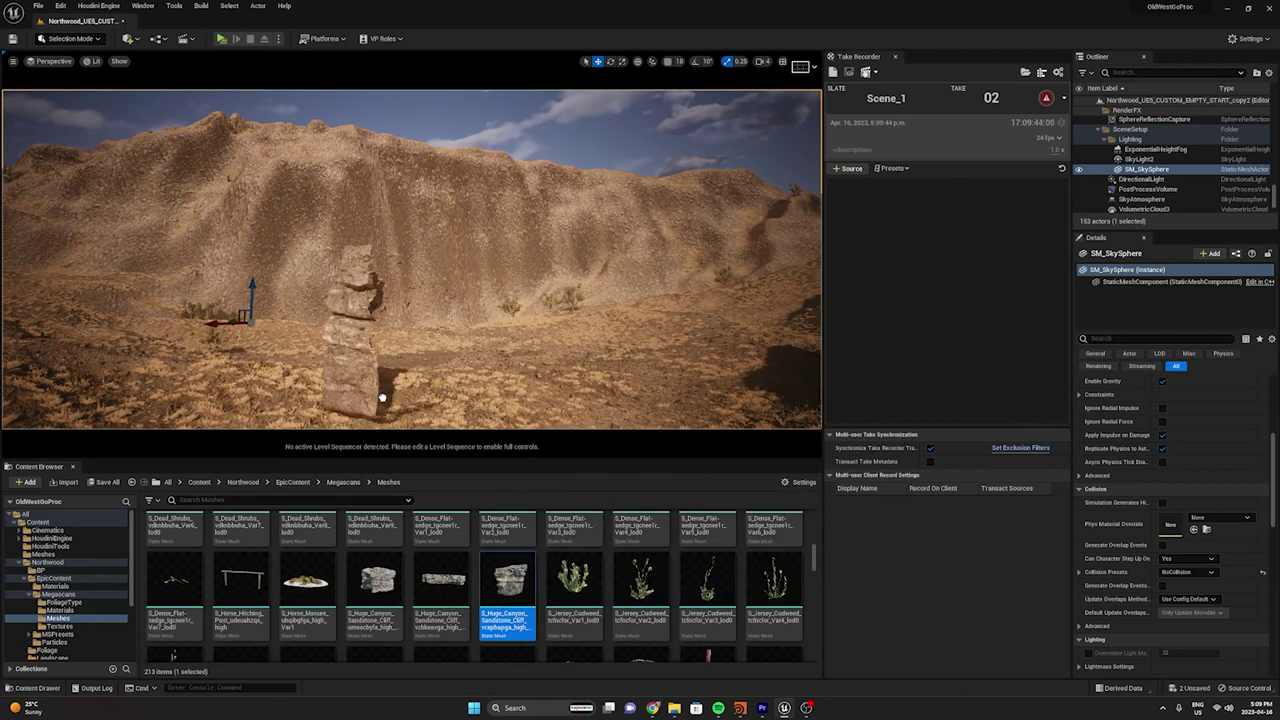
pyautogui.press('Delete')
pyautogui.moveTo(365, 612); pyautogui.dragTo(398, 368)
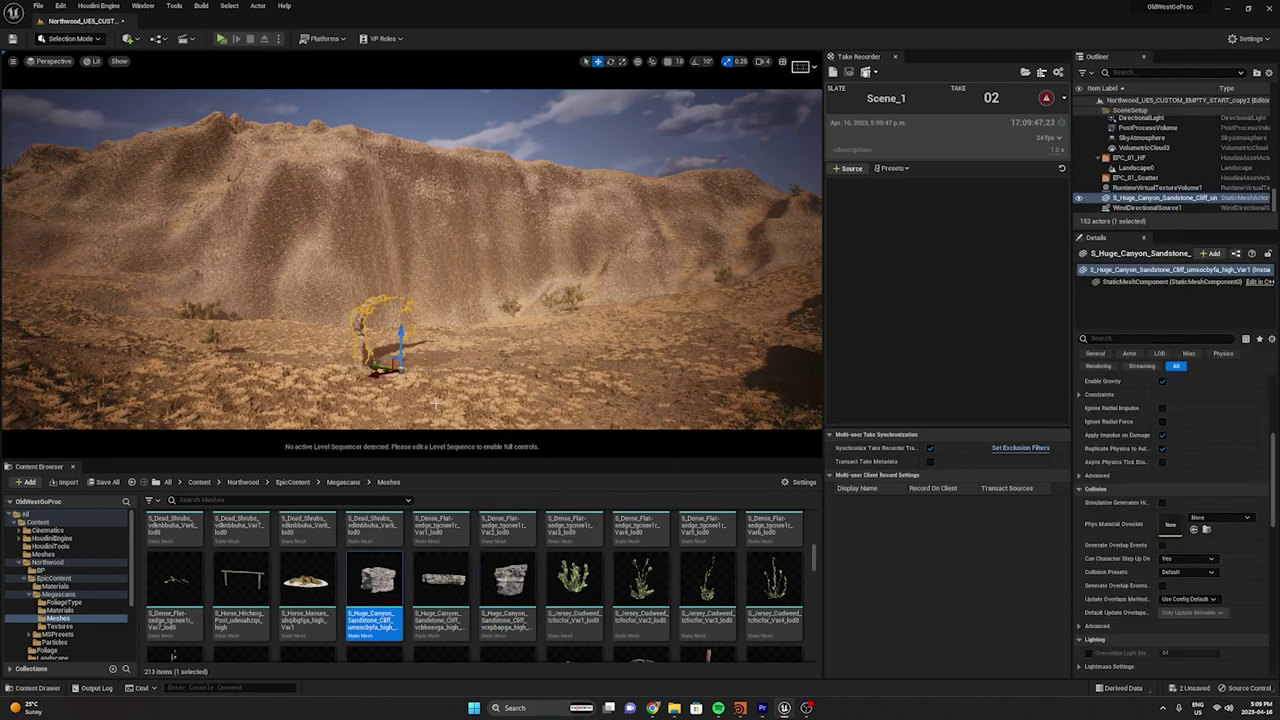
pyautogui.press('Delete')
# Place S_Massive_Sandstone_Cliff_vmilfhj_high_Var1 on the terrain, inspect its rock face from the front, and delete it
pyautogui.scroll(-3, 560, 580)
pyautogui.moveTo(640, 556); pyautogui.dragTo(472, 364)
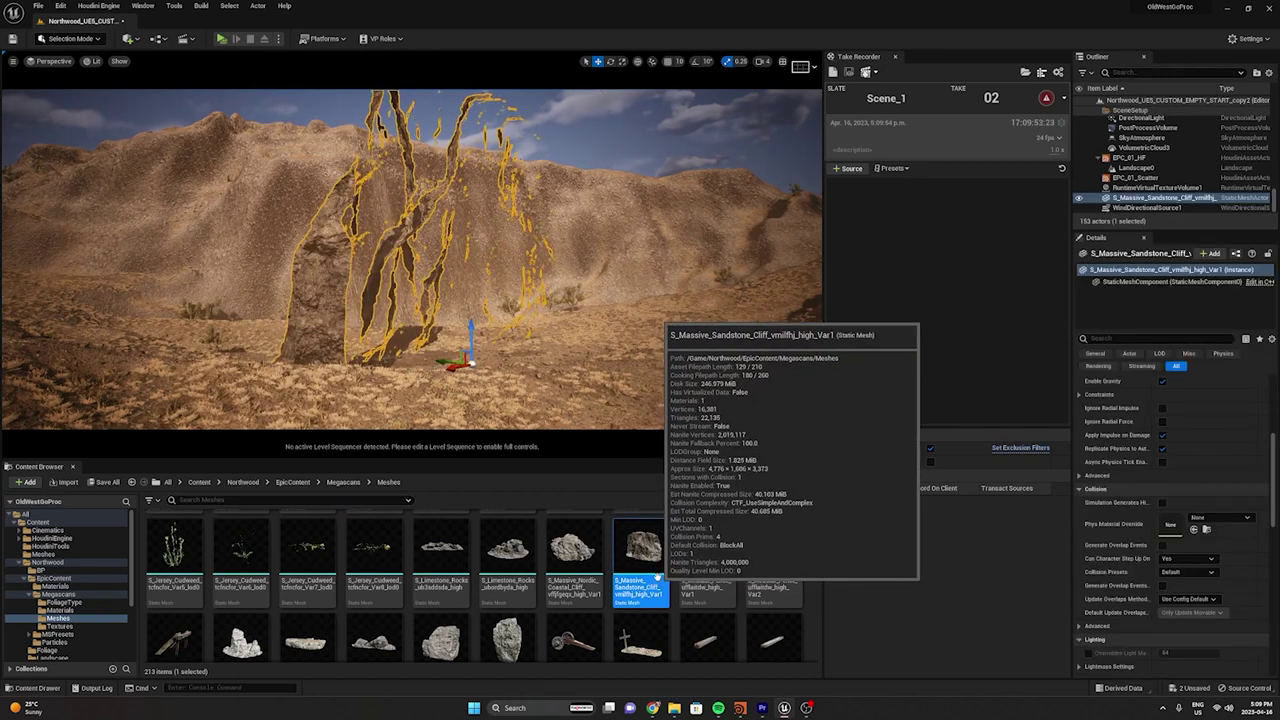
pyautogui.press('w')
pyautogui.moveTo(486, 371); pyautogui.dragTo(430, 335, button='right')
pyautogui.press('w')
pyautogui.press('s')
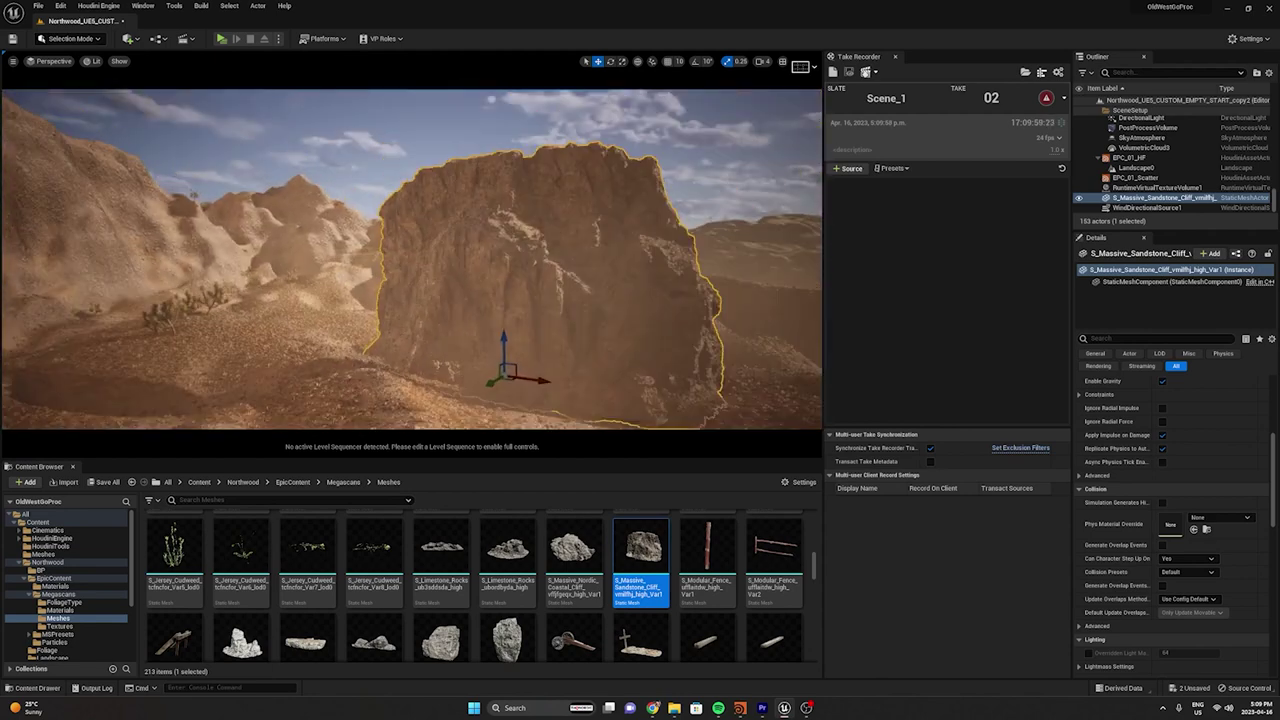
pyautogui.press('Delete')
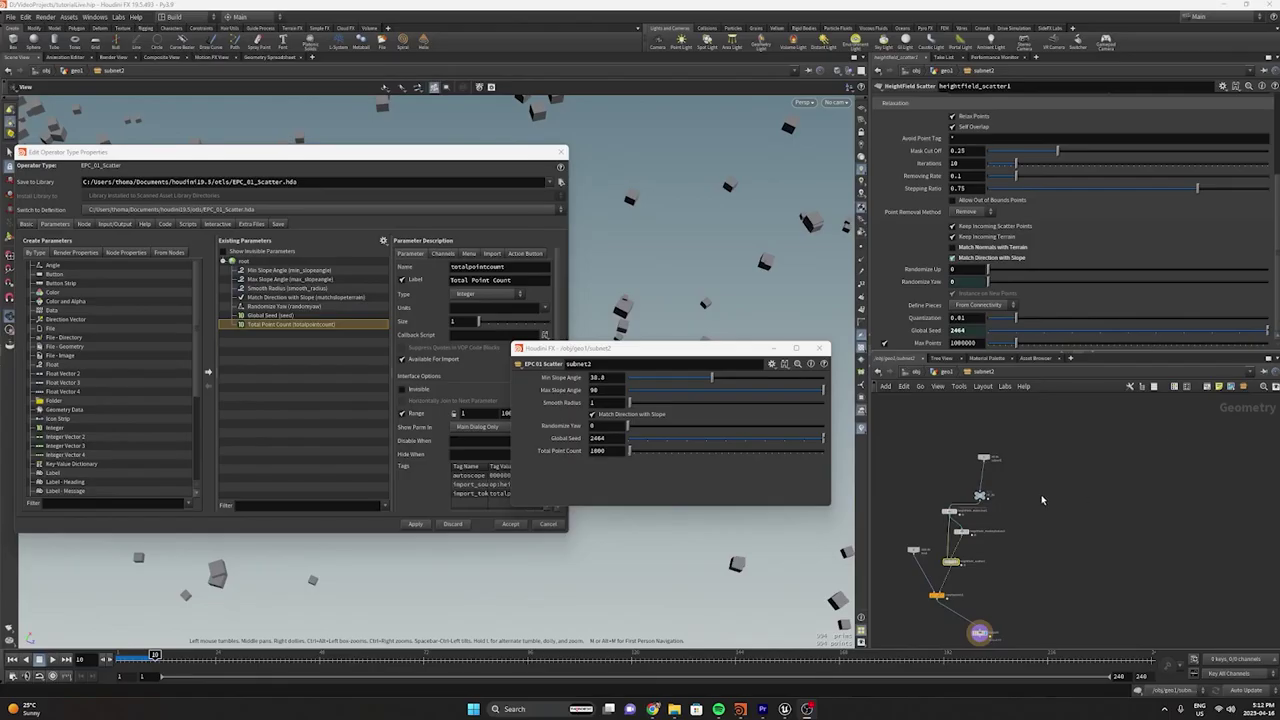
# Switch to Houdini, set EPC 01 Scatter's Min Slope Angle to about 39.5, and display heightfield_maskbyfeature1's mask across the terrain
pyautogui.moveTo(1029, 524); pyautogui.dragTo(1050, 495, button='middle')
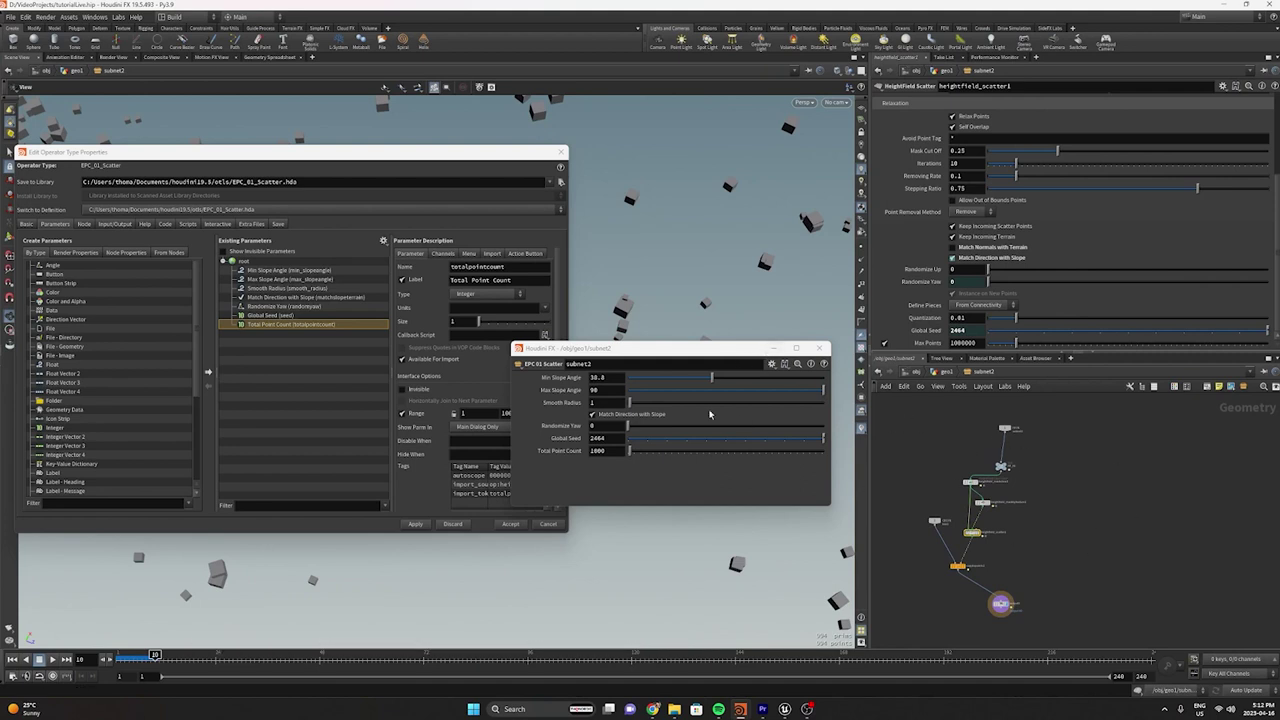
pyautogui.moveTo(704, 382); pyautogui.dragTo(714, 382)
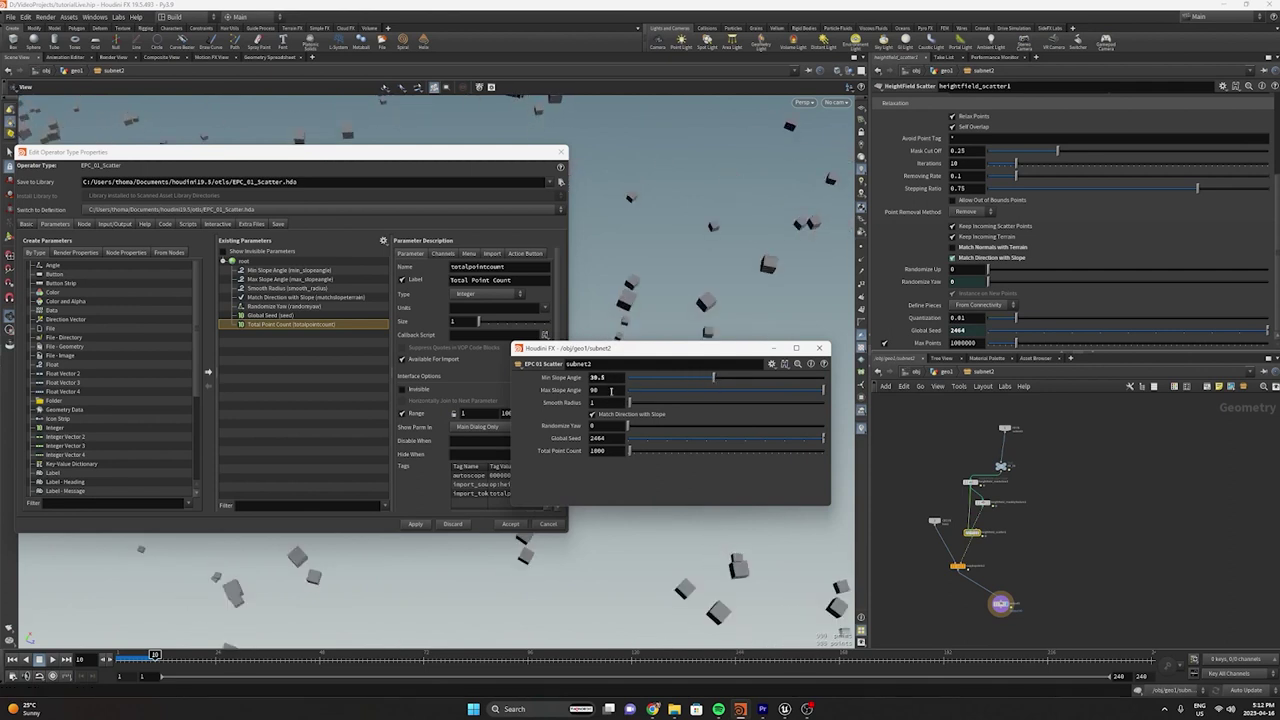
pyautogui.scroll(3, 1010, 495)
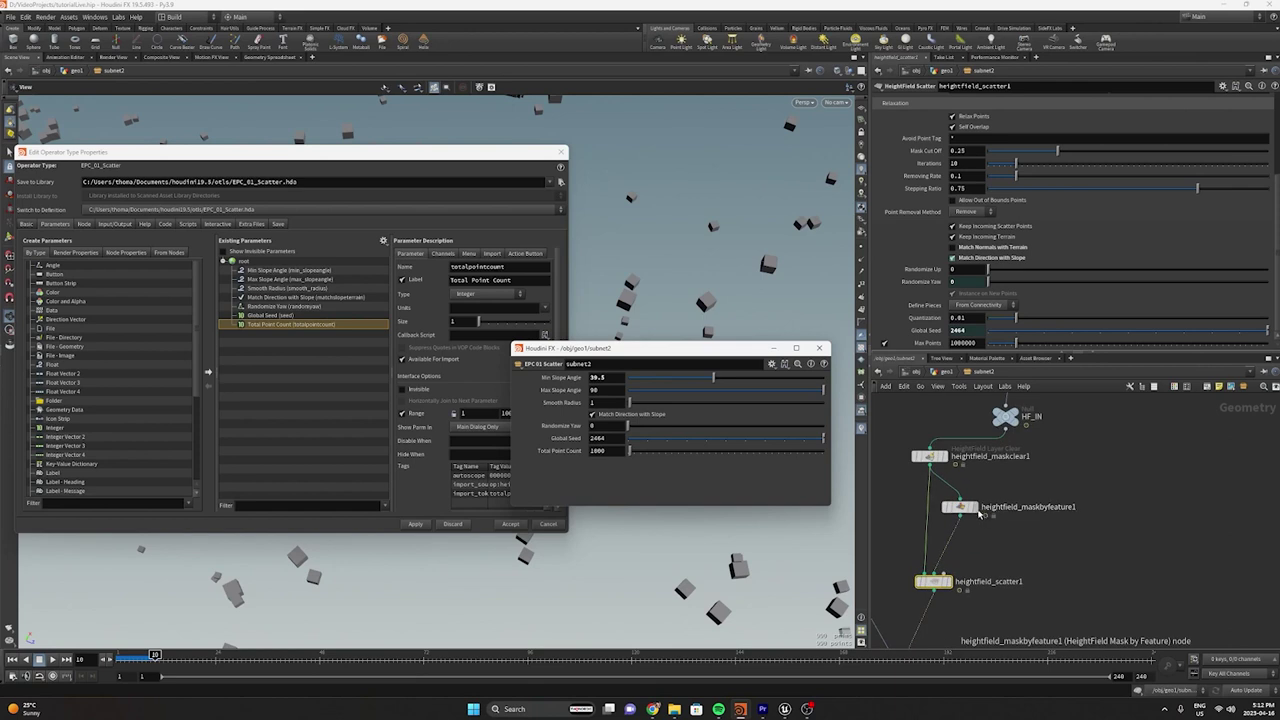
pyautogui.click(970, 508)
pyautogui.moveTo(638, 351); pyautogui.dragTo(219, 376)
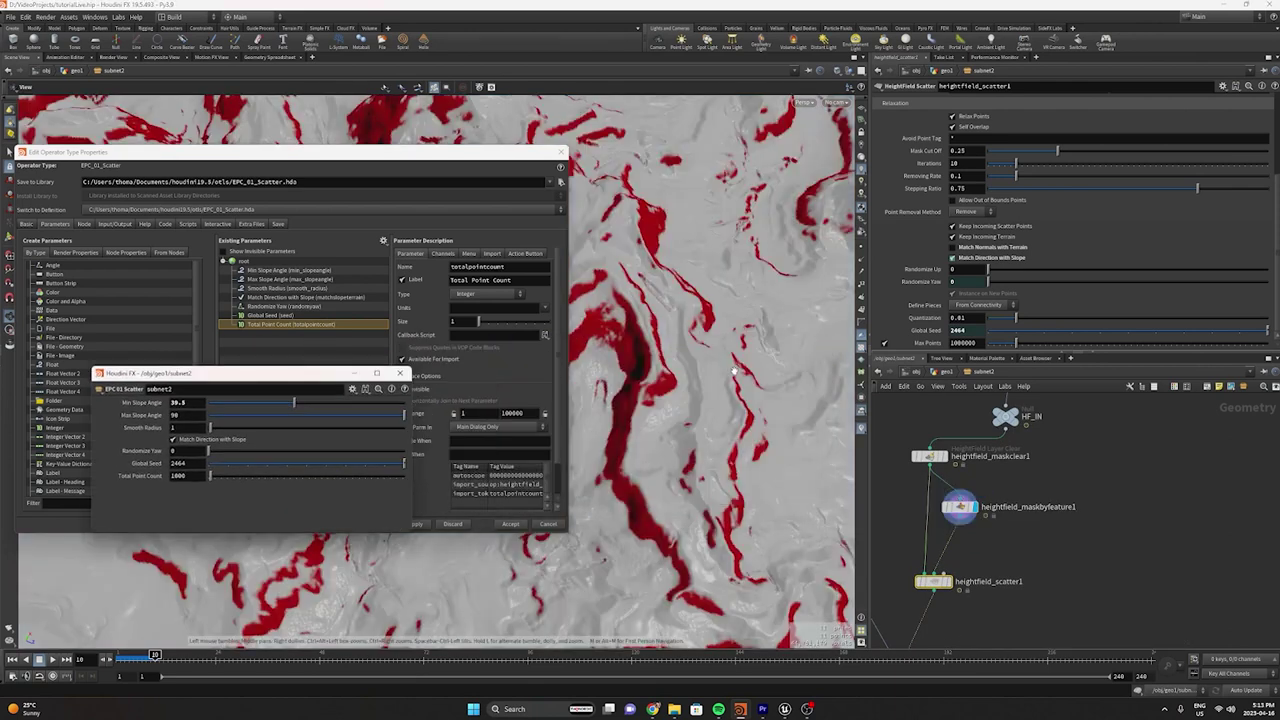
pyautogui.moveTo(735, 371); pyautogui.dragTo(718, 399, button='right')
pyautogui.moveTo(717, 398); pyautogui.dragTo(677, 497)
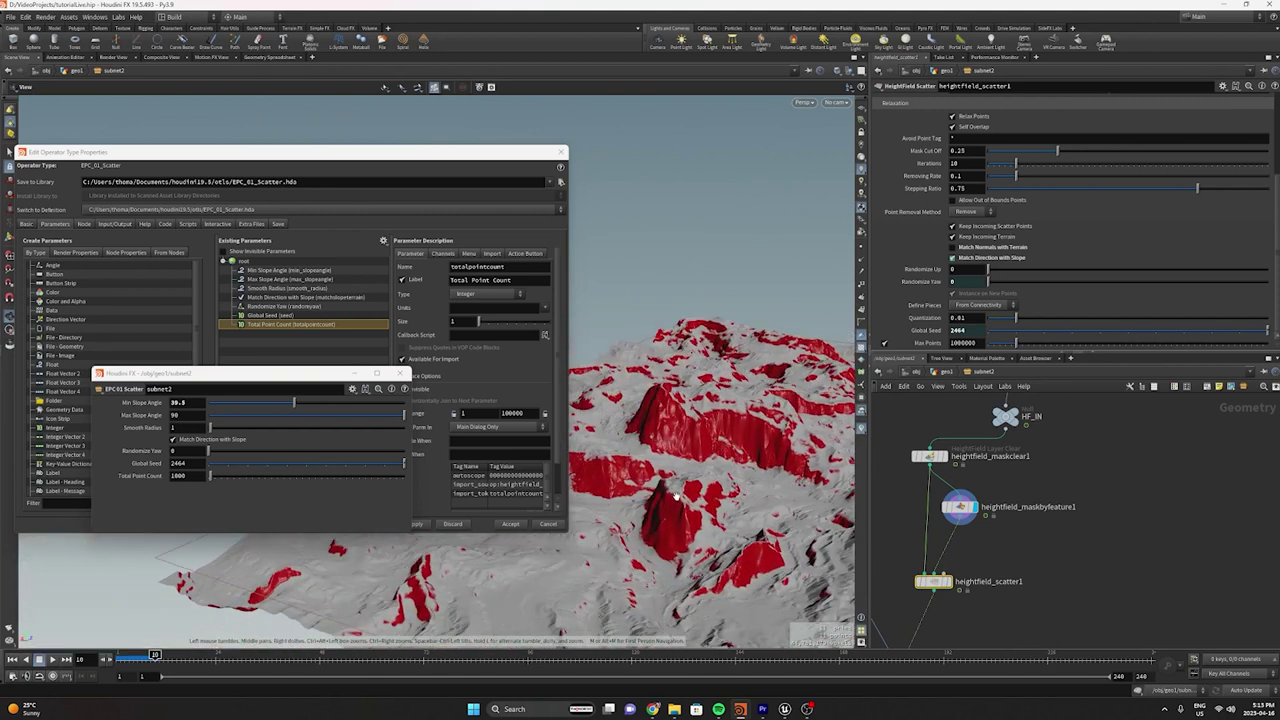
# Set EPC 01 Scatter's Smooth Radius to about 16.4 and inspect the slope mask on the terrain up close
pyautogui.moveTo(210, 428); pyautogui.dragTo(241, 429)
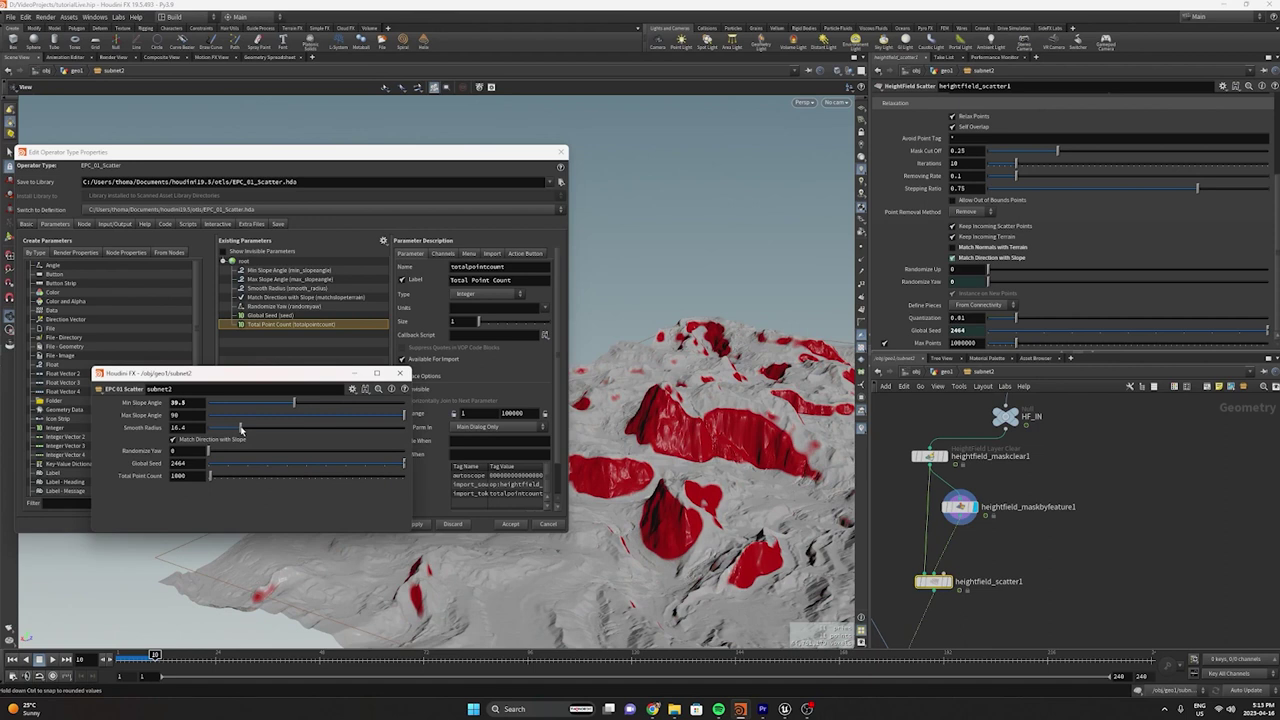
pyautogui.moveTo(678, 411); pyautogui.dragTo(749, 470)
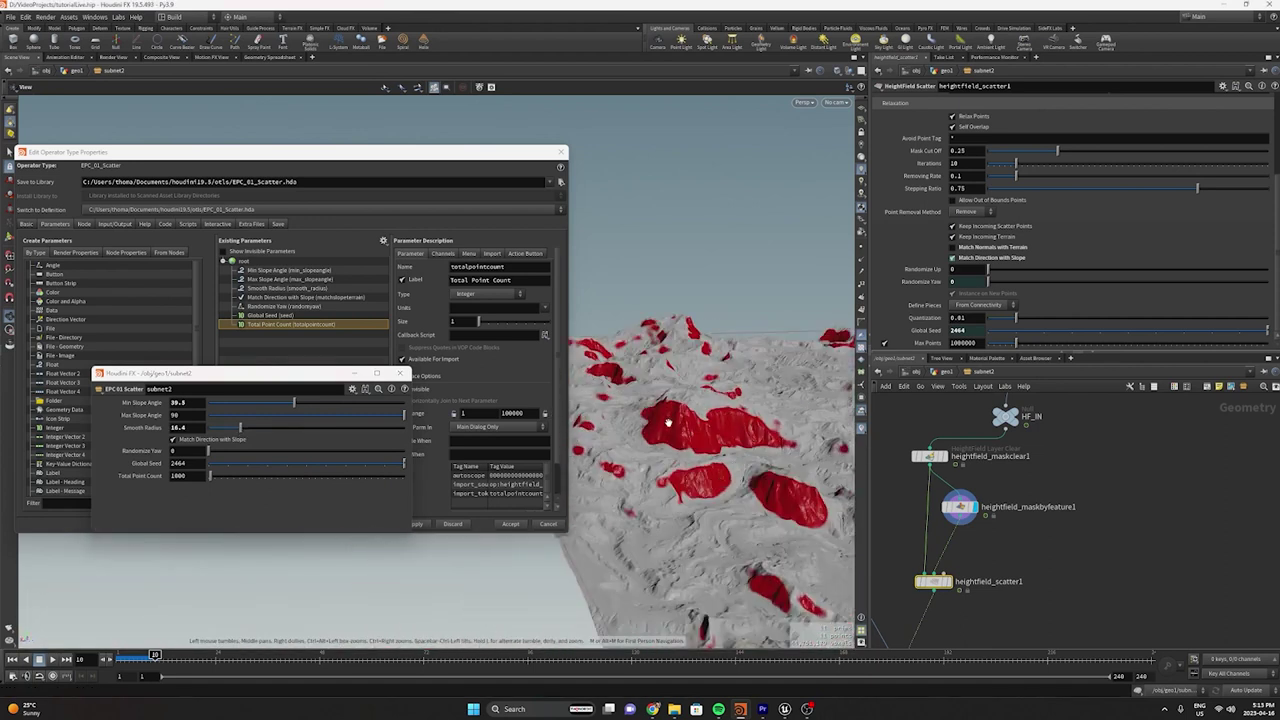
pyautogui.moveTo(790, 404); pyautogui.dragTo(687, 385)
pyautogui.scroll(5, 687, 385)
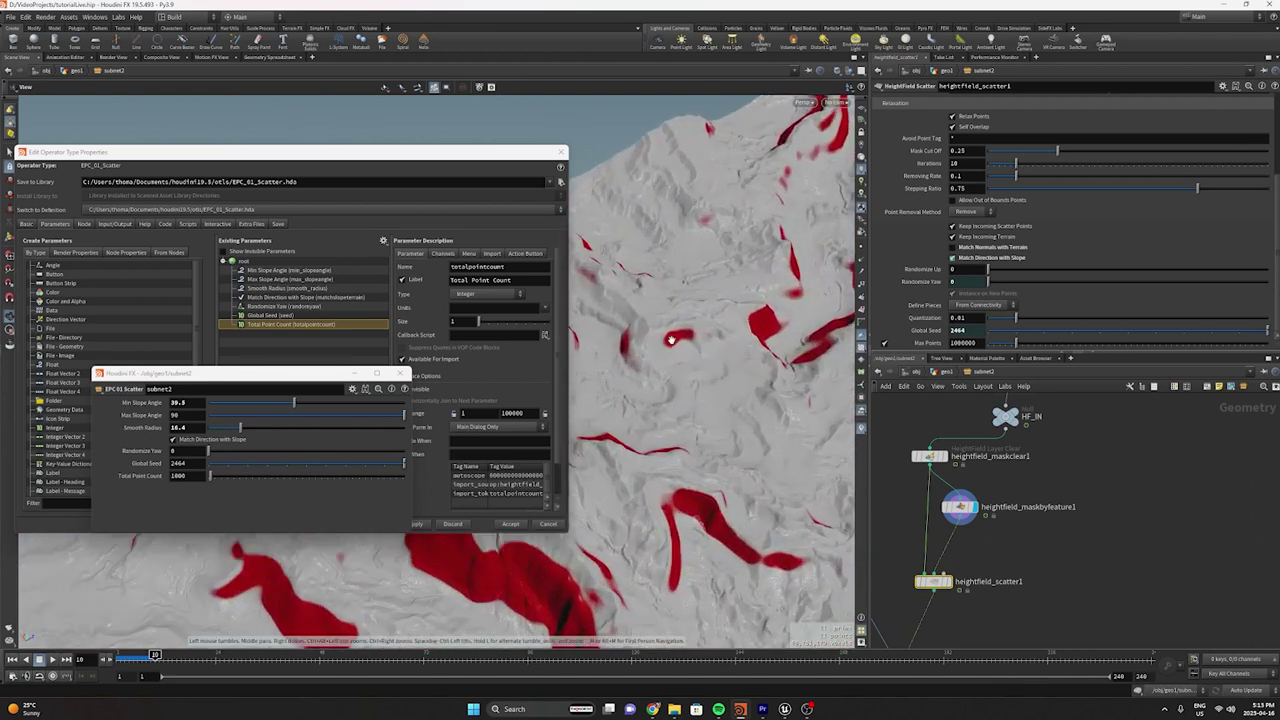
# Add a Switch node to the network beside heightfield_scatter1
pyautogui.moveTo(673, 334); pyautogui.dragTo(687, 339)
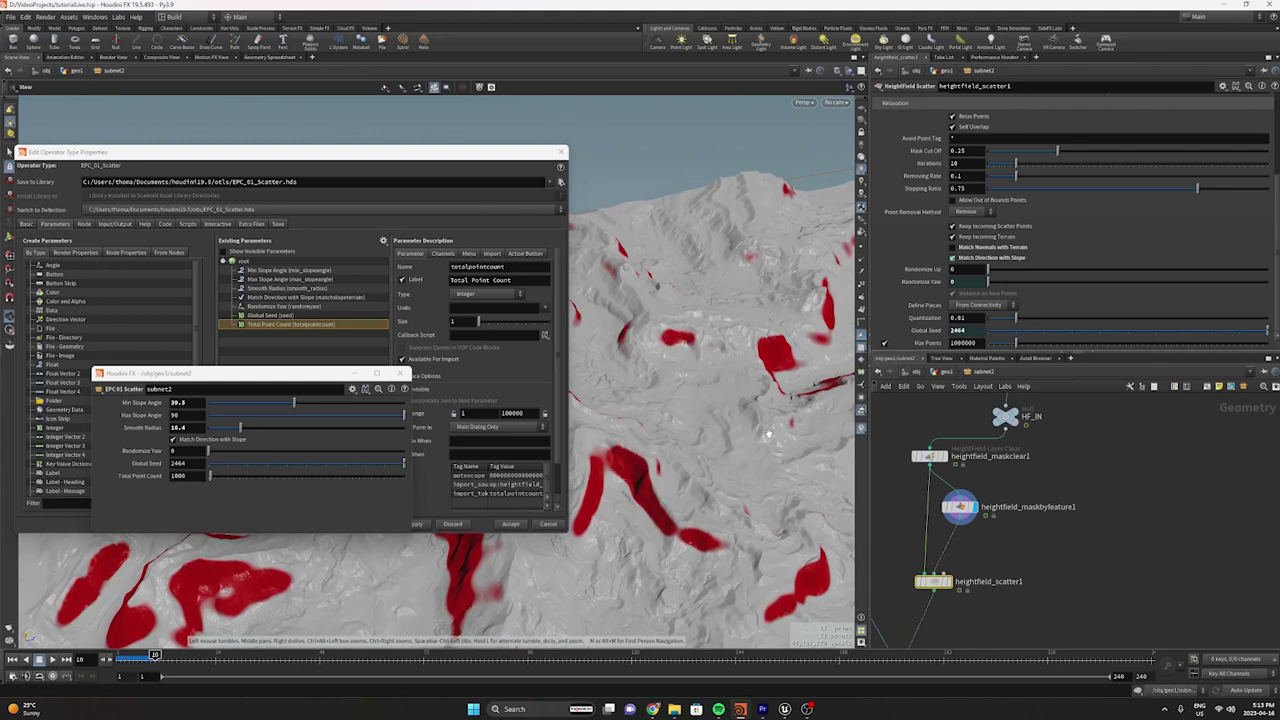
pyautogui.moveTo(769, 434)
pyautogui.mouseDown()
pyautogui.moveTo(775, 420)
pyautogui.moveTo(598, 461)
pyautogui.mouseUp()
pyautogui.moveTo(794, 517); pyautogui.dragTo(635, 432)
pyautogui.moveTo(1111, 528); pyautogui.dragTo(1100, 527, button='middle')
pyautogui.scroll(-3, 1024, 512)
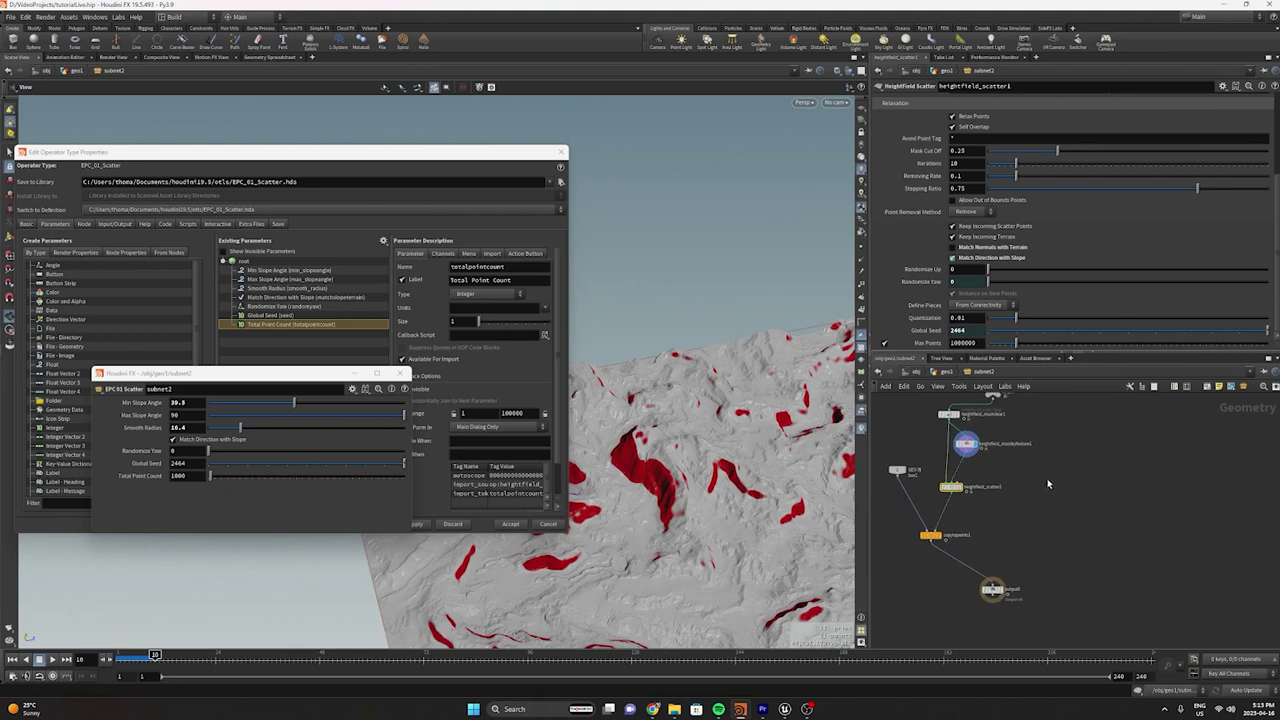
pyautogui.press('Tab')
pyautogui.write('sw')
pyautogui.press('Down')
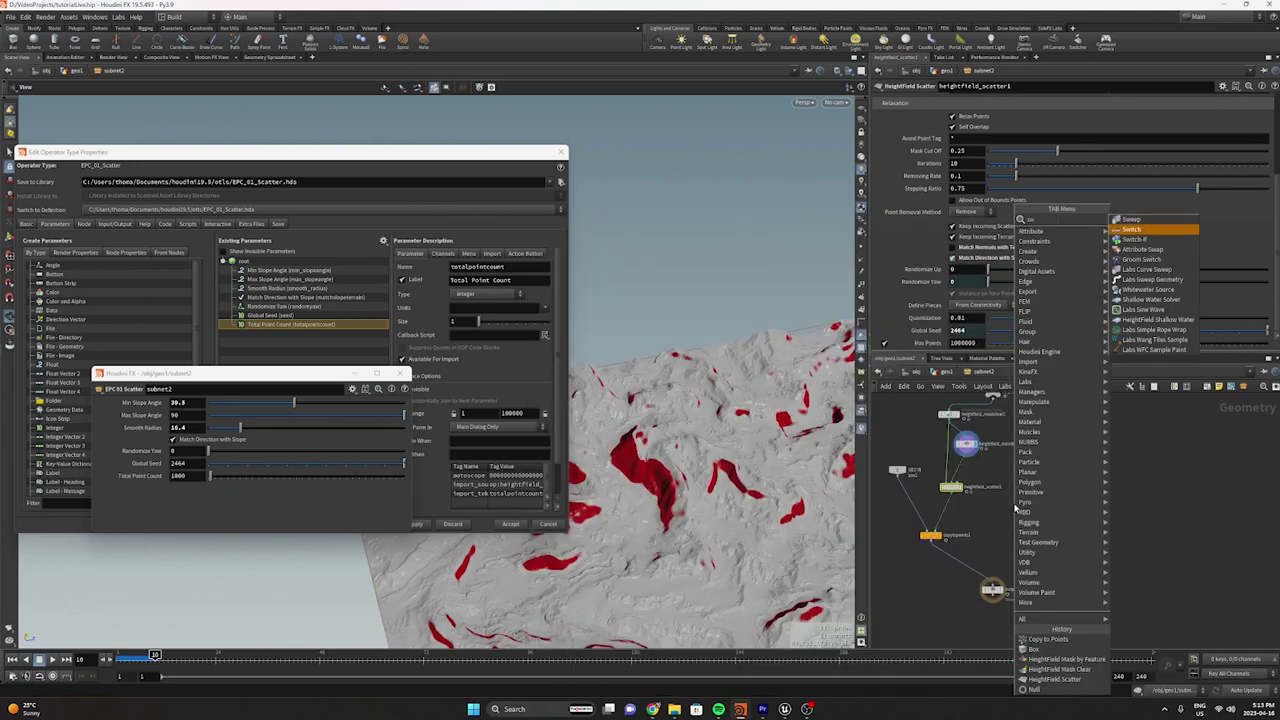
pyautogui.press('Return')
pyautogui.click(1014, 505)
# Insert the Switch node between heightfield_scatter1 and copytopoints1, and display its output
pyautogui.moveTo(1017, 527); pyautogui.dragTo(1007, 583, button='middle')
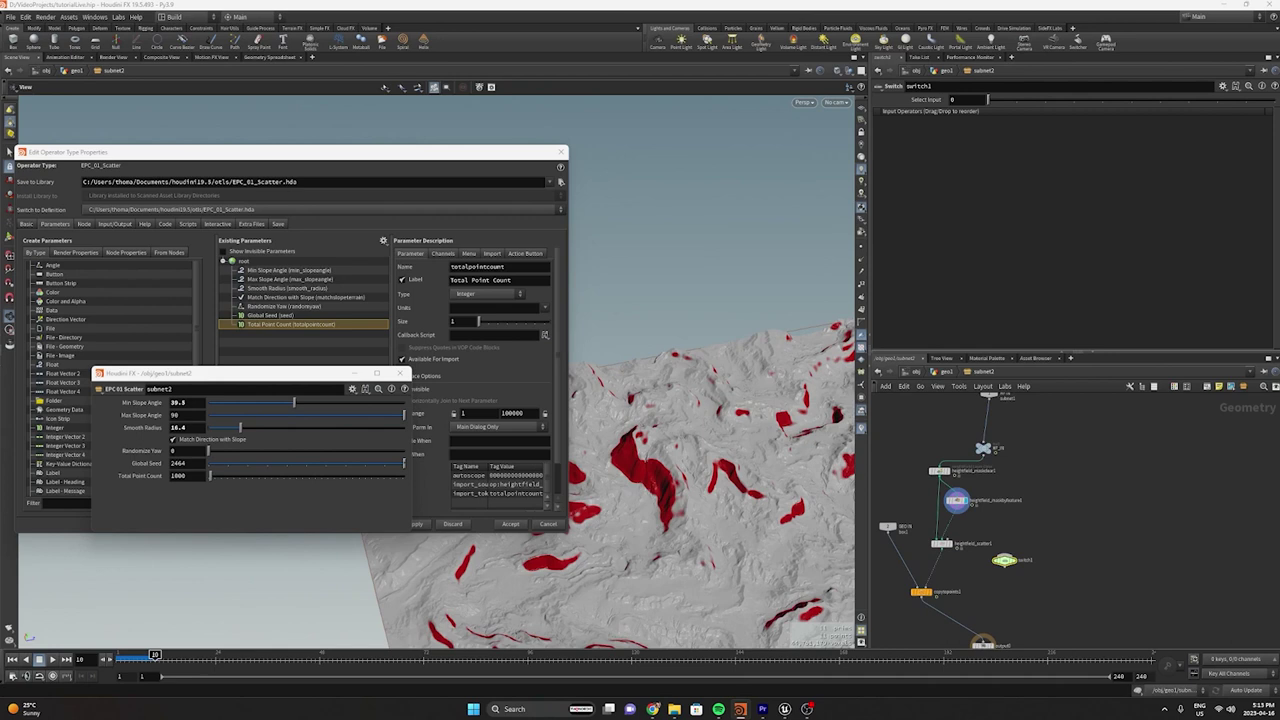
pyautogui.moveTo(1010, 566); pyautogui.dragTo(948, 588)
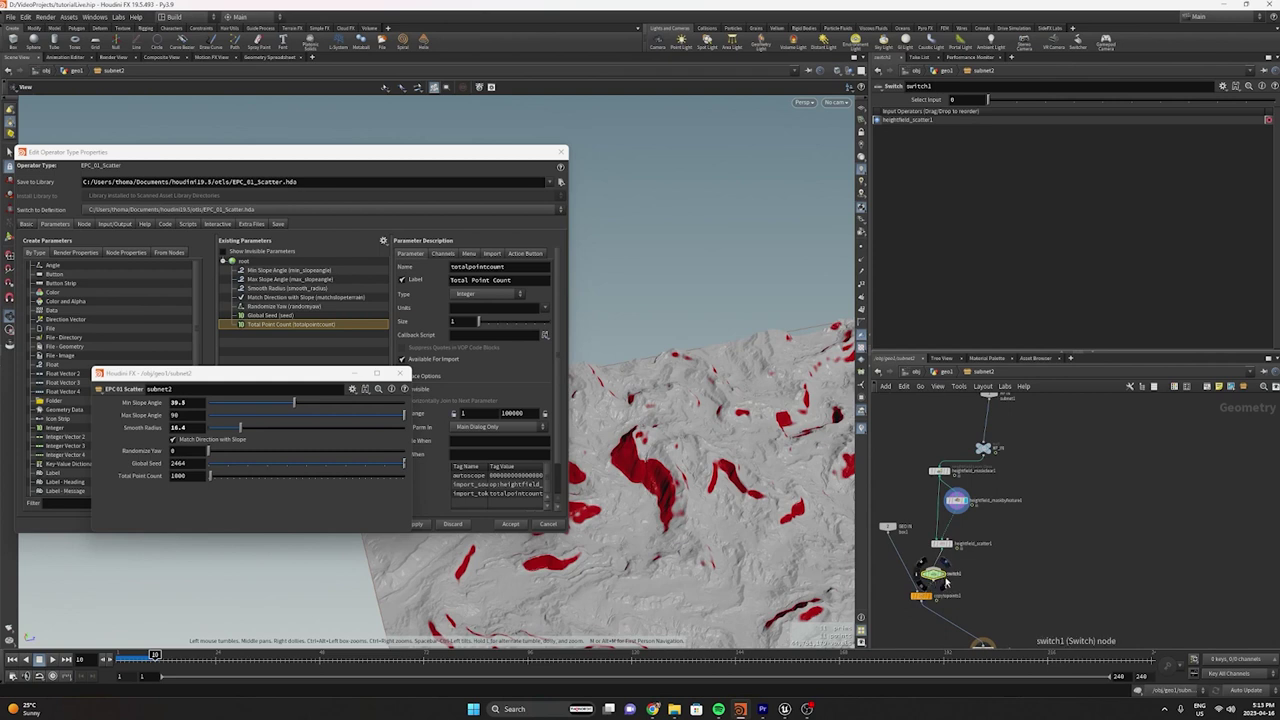
pyautogui.scroll(5, 930, 590)
pyautogui.press('r')
pyautogui.click(947, 546)
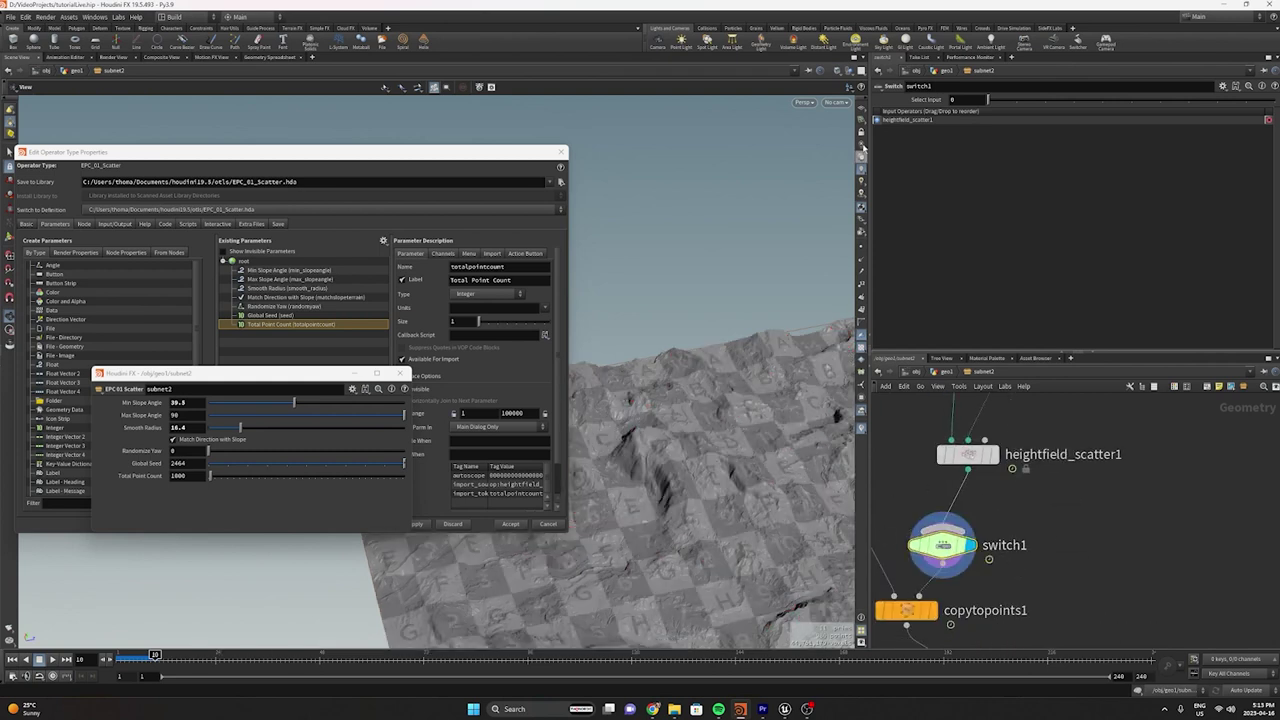
# Add a toggle parameter labelled "Is cliff?" and named cliffParm to the EPC_01_Scatter asset, and apply the change
pyautogui.click(353, 375)
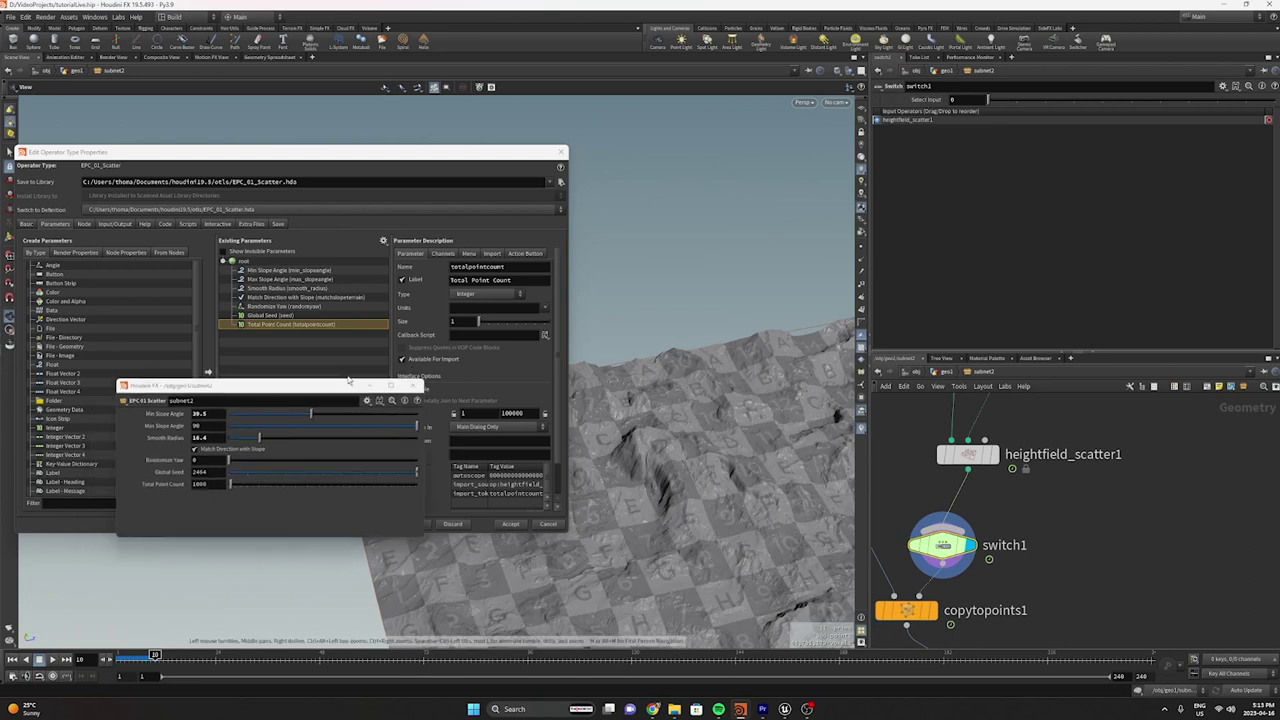
pyautogui.scroll(-5, 85, 440)
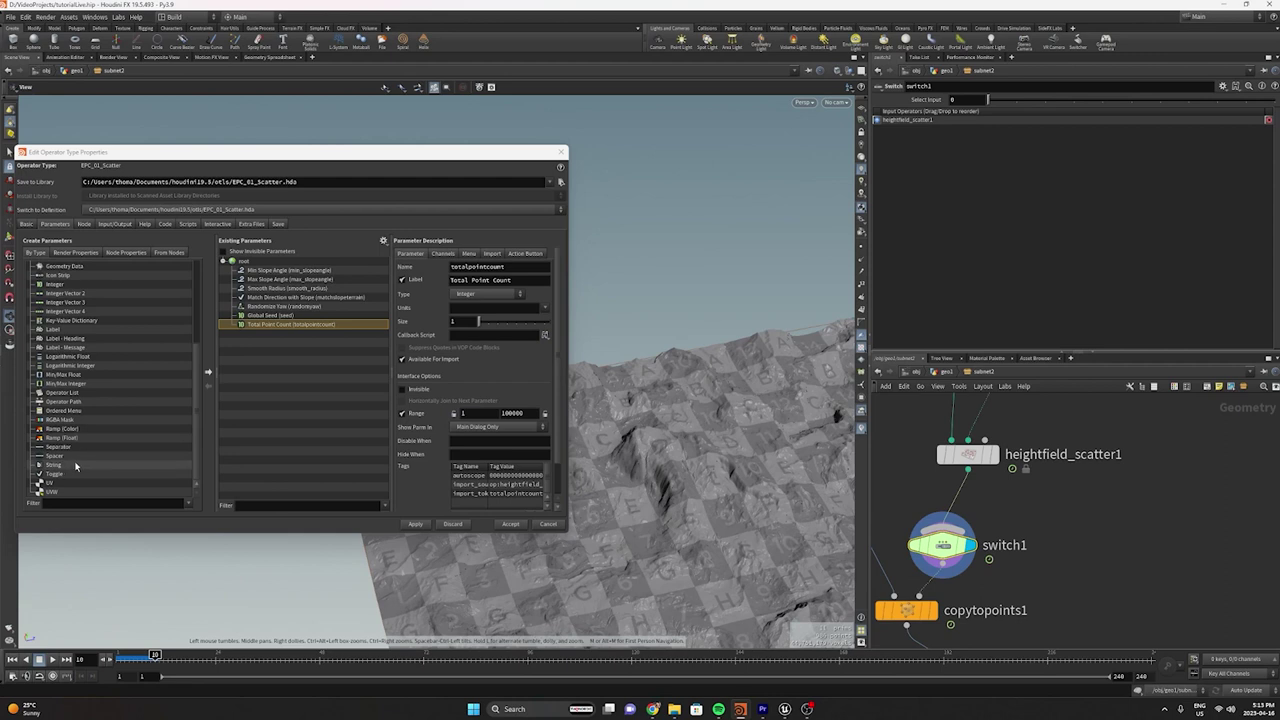
pyautogui.moveTo(70, 473); pyautogui.dragTo(293, 378)
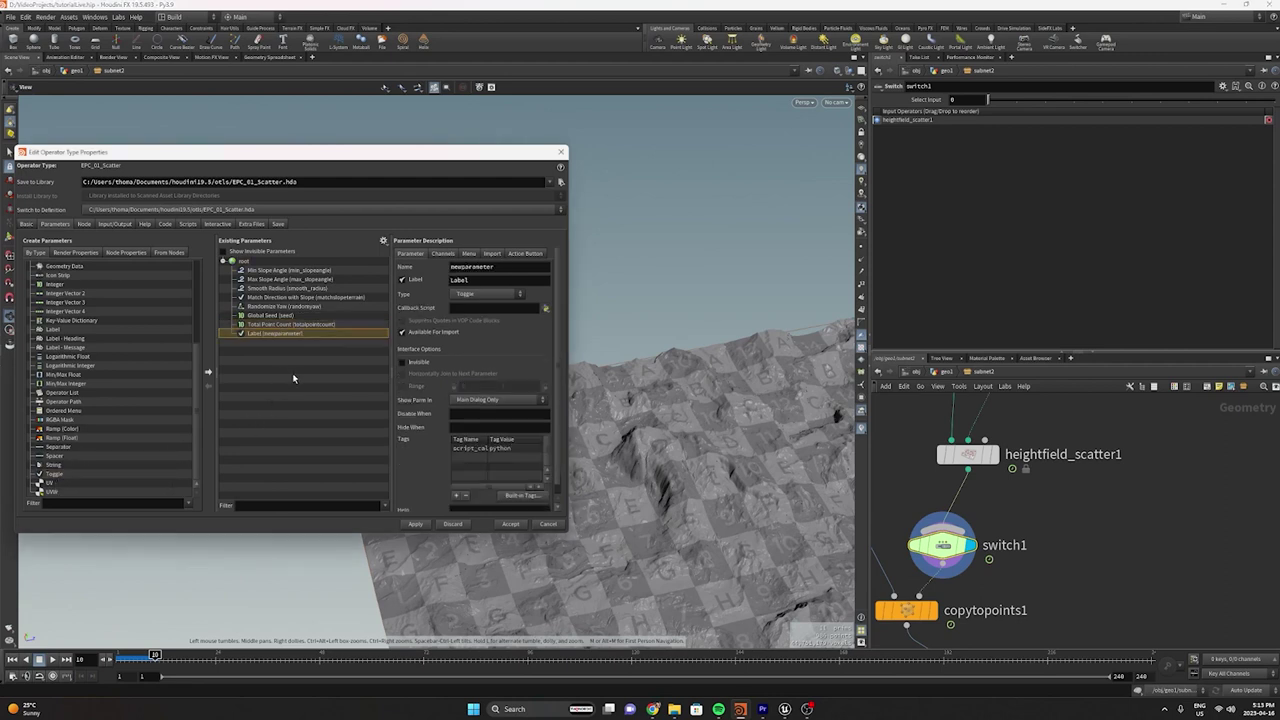
pyautogui.doubleClick(470, 284)
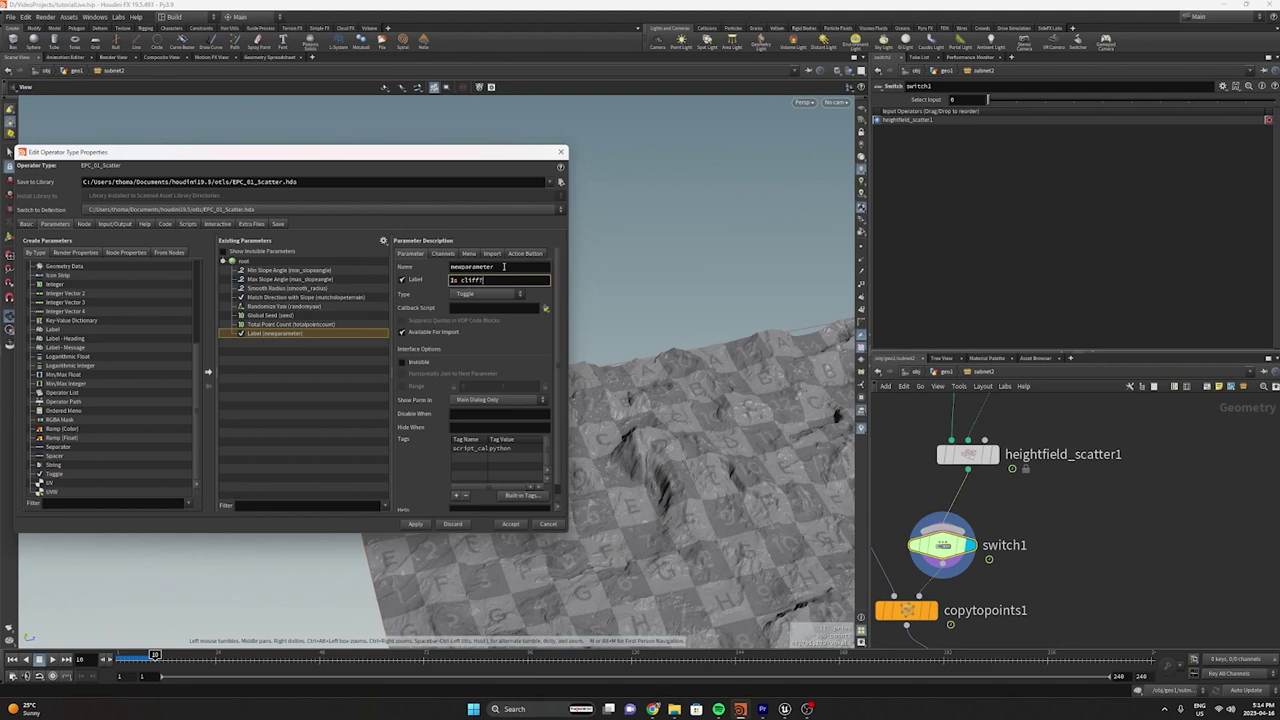
pyautogui.doubleClick(492, 268)
pyautogui.write('c')
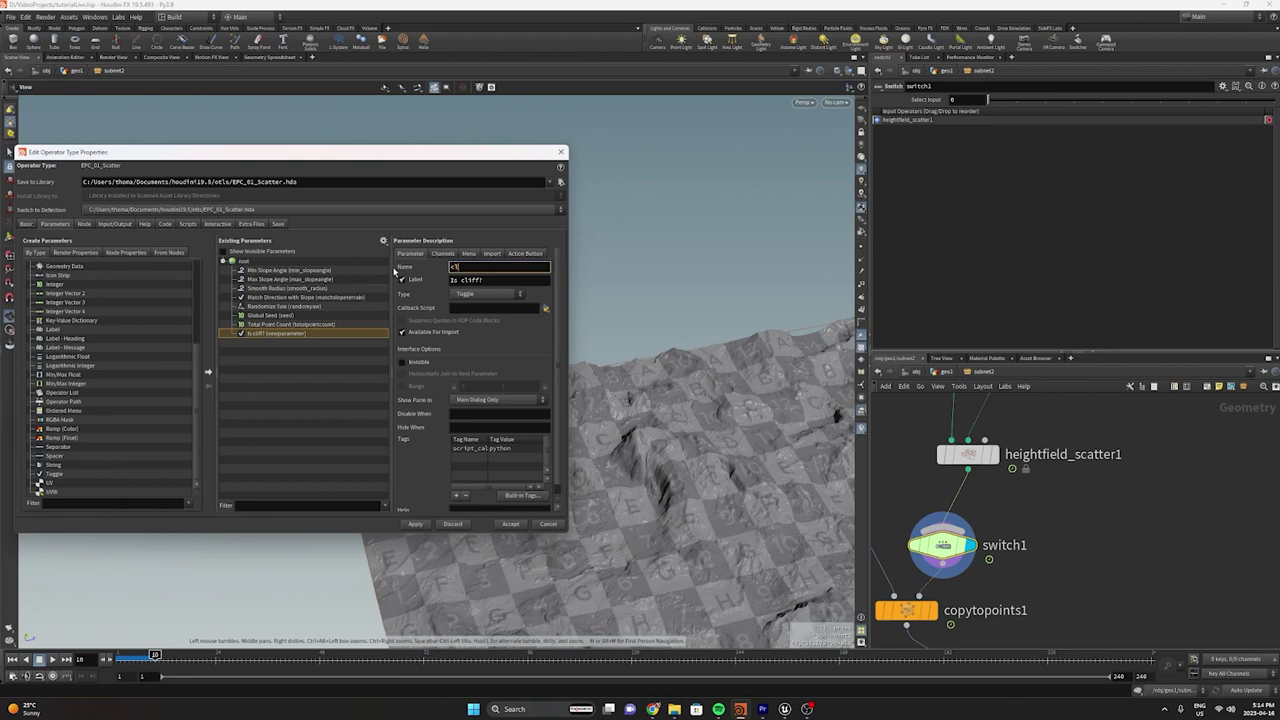
pyautogui.write('liffParm')
pyautogui.press('Return')
pyautogui.click(418, 524)
# Bring back the floating parameter window of subnet2 and place it clear of the parameter list
pyautogui.click(989, 372)
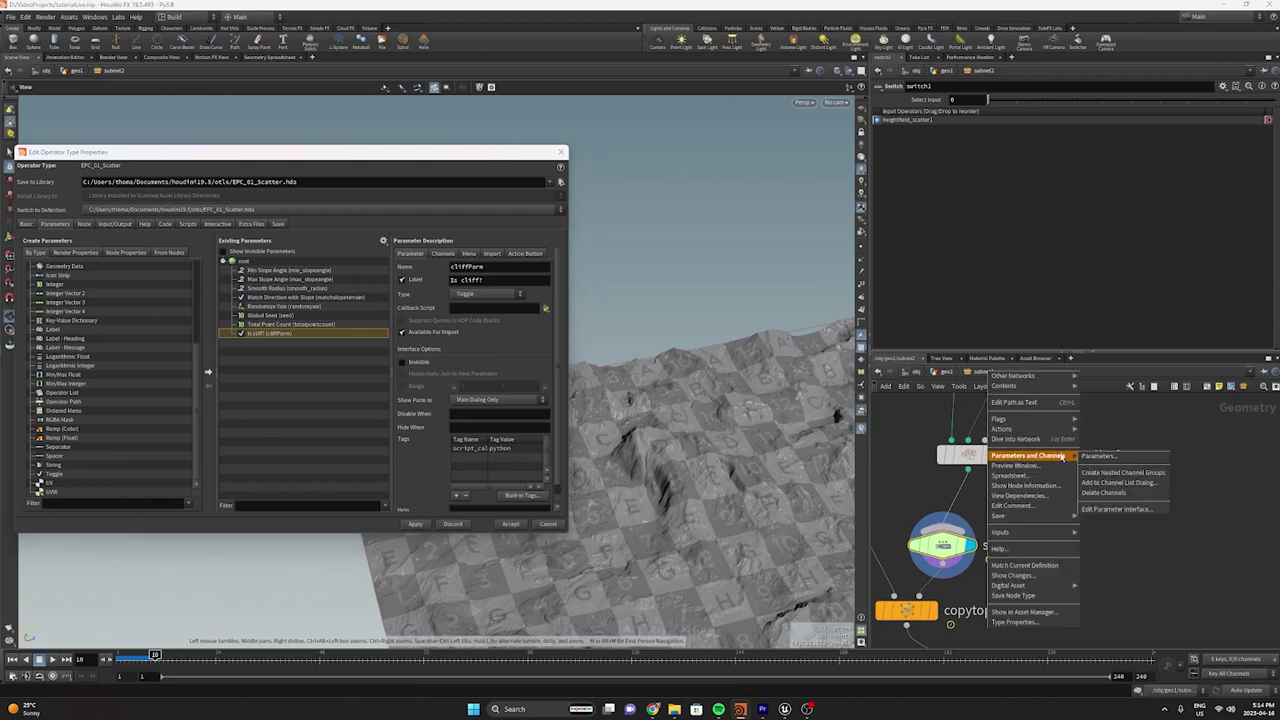
pyautogui.click(886, 481)
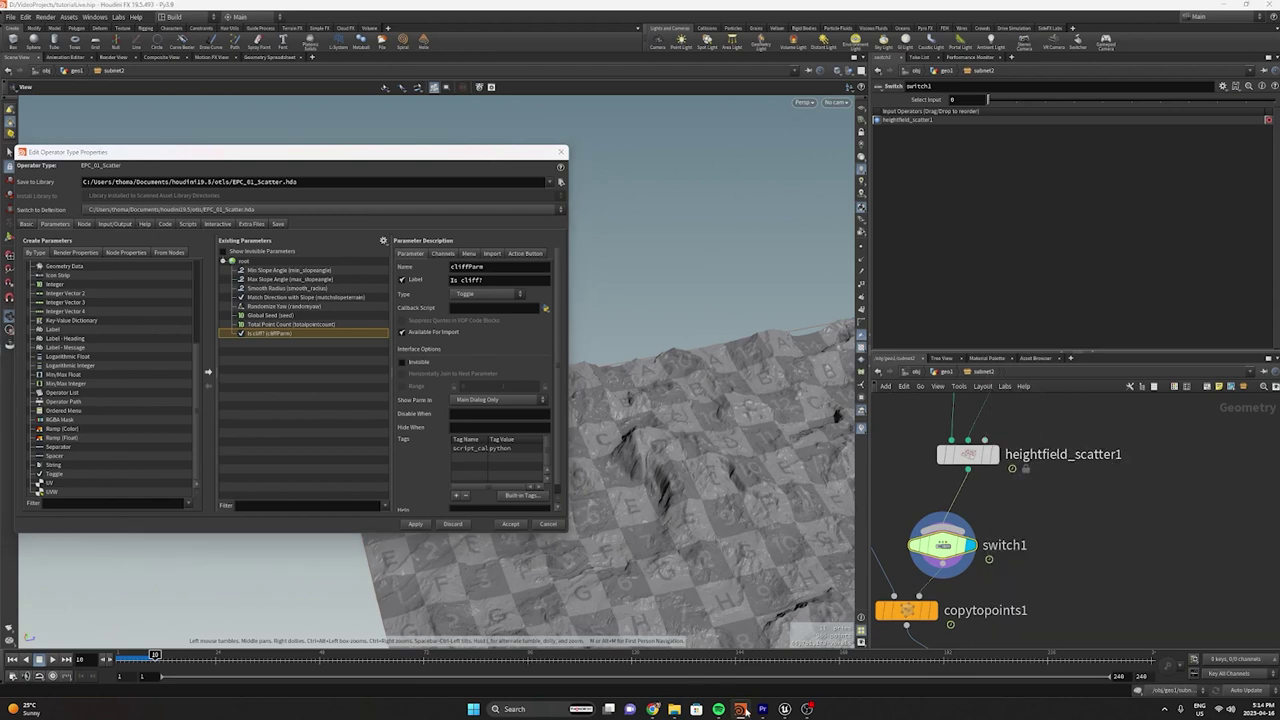
pyautogui.moveTo(742, 709)
pyautogui.click(877, 666)
pyautogui.moveTo(186, 374); pyautogui.dragTo(578, 411)
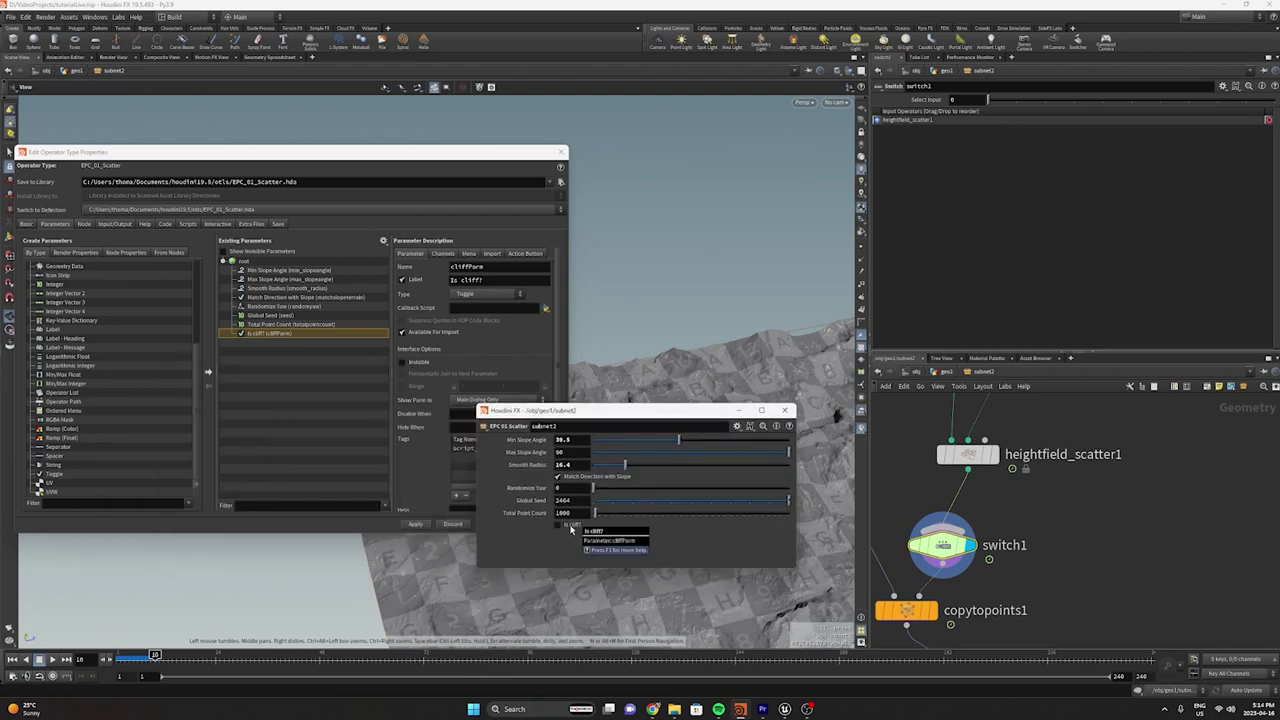
# Link switch1's Select Input to the "Is cliff?" parameter as a relative reference
pyautogui.rightClick(571, 530)
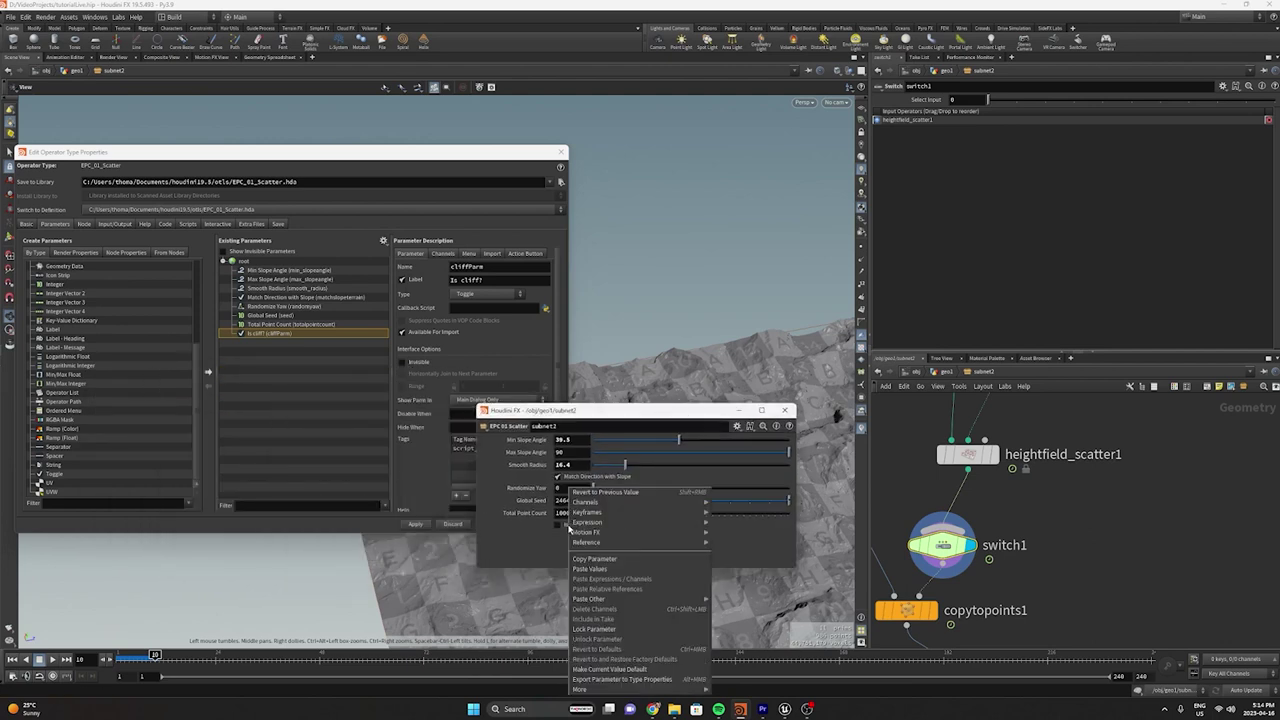
pyautogui.click(590, 559)
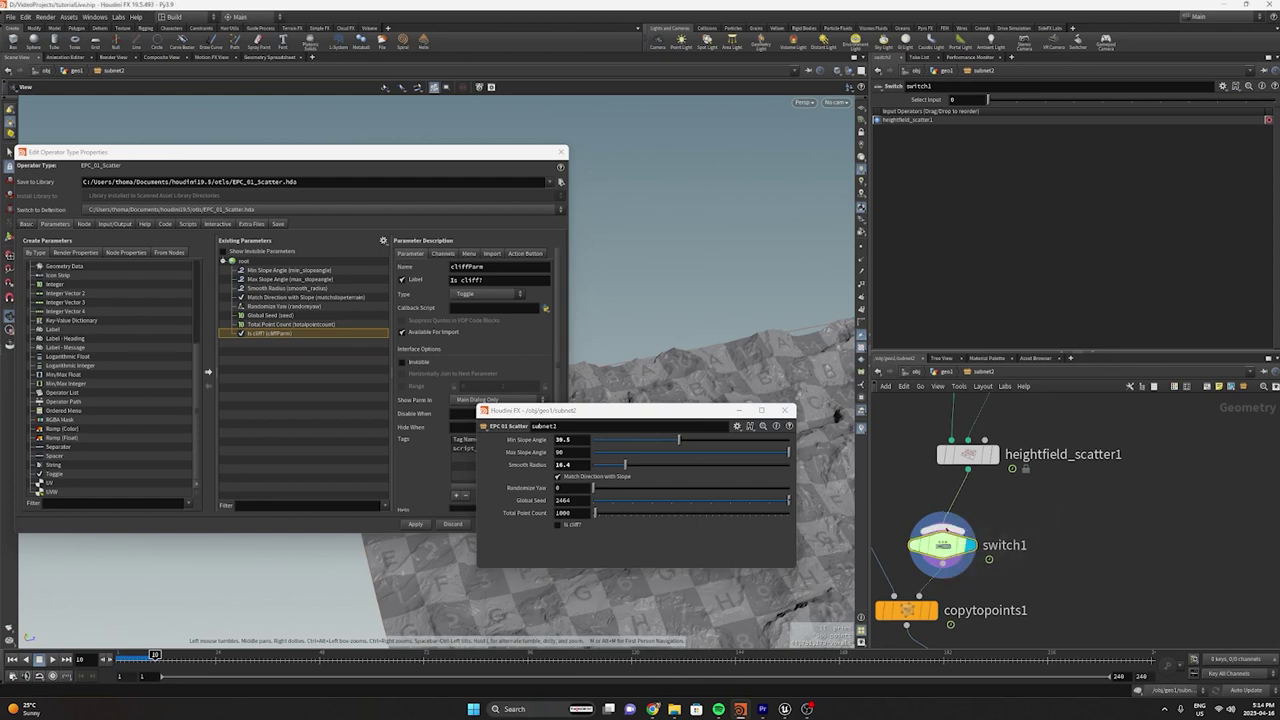
pyautogui.rightClick(968, 100)
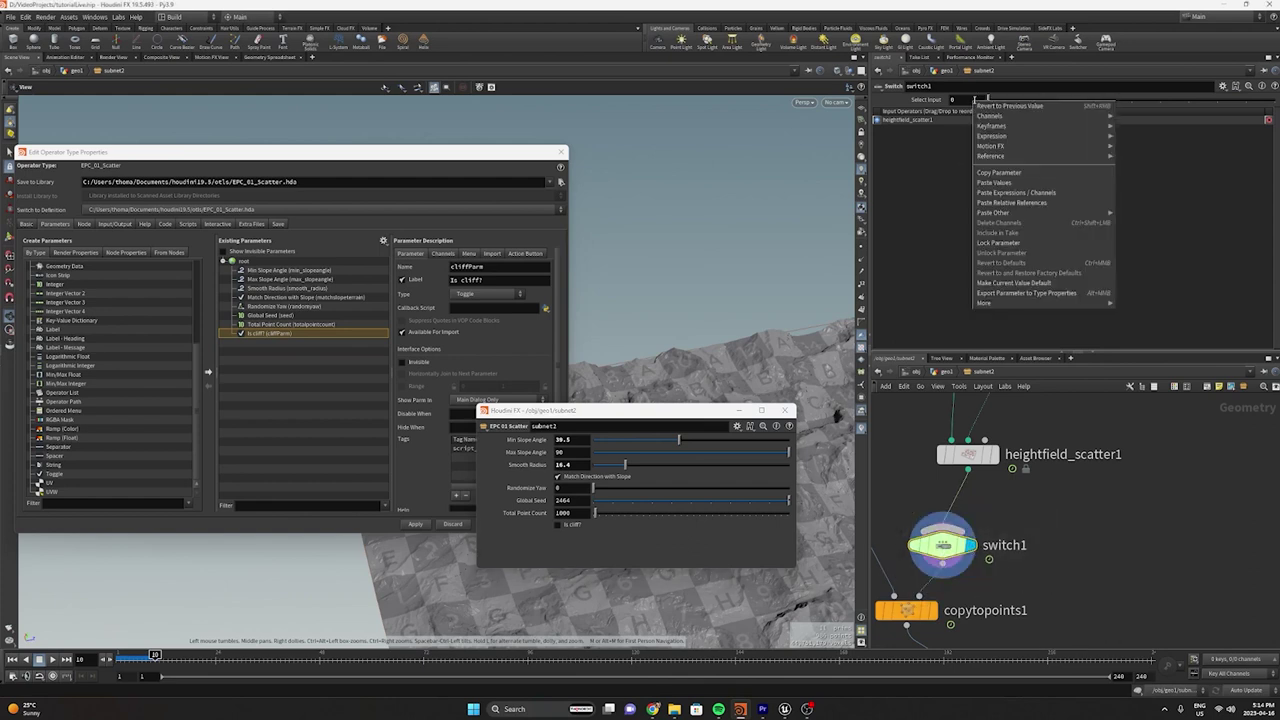
pyautogui.click(1000, 202)
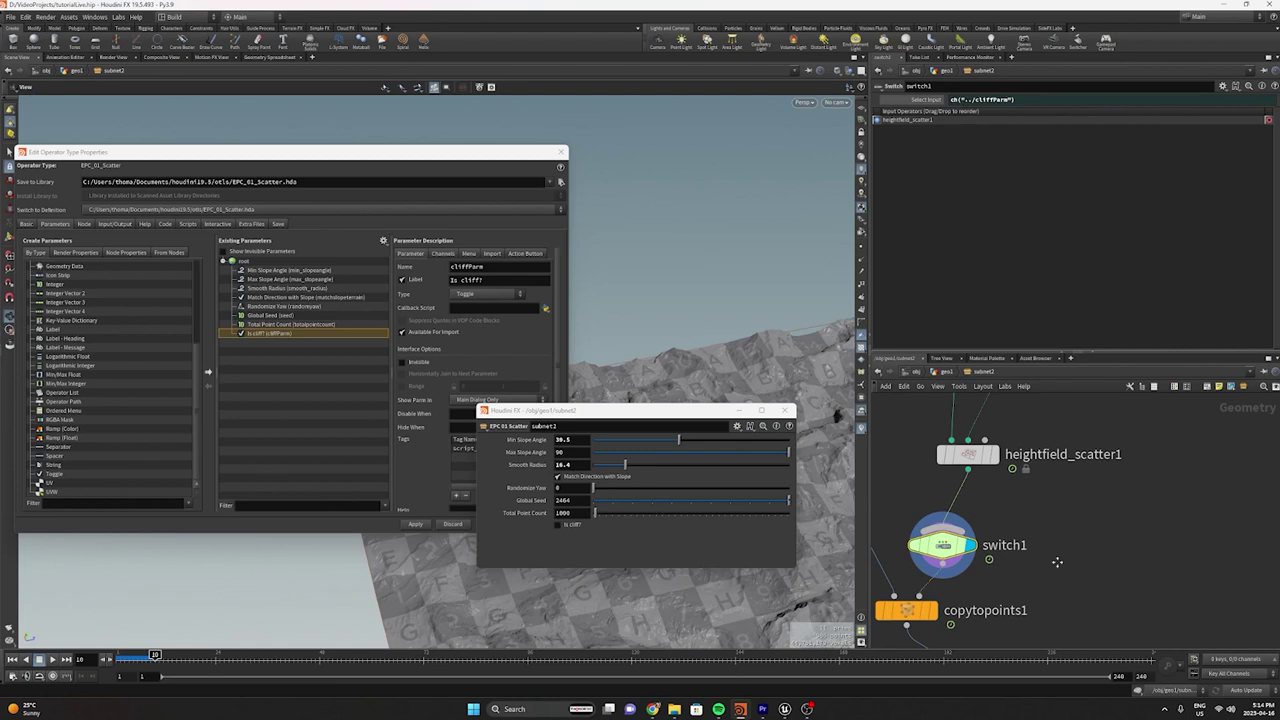
# Turn on the "Is cliff?" option of subnet2
pyautogui.moveTo(1057, 562); pyautogui.dragTo(1071, 519, button='middle')
pyautogui.moveTo(693, 412); pyautogui.dragTo(613, 466)
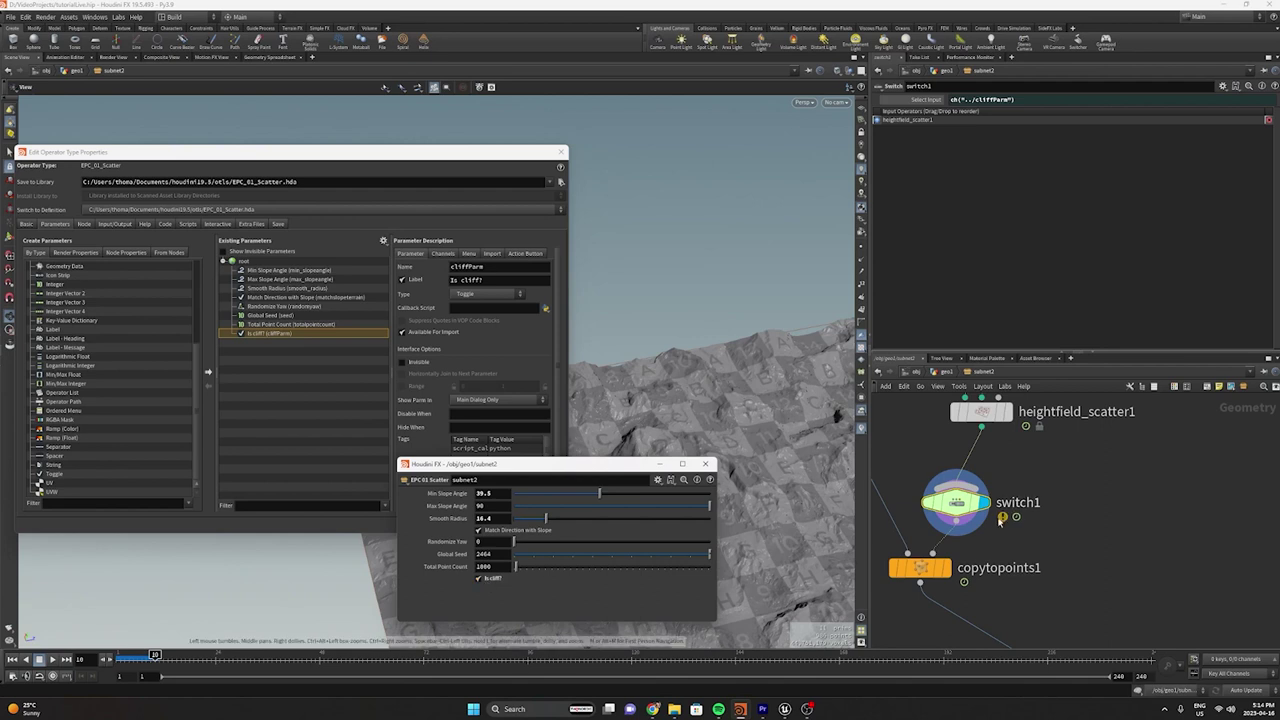
pyautogui.scroll(-3, 1003, 517)
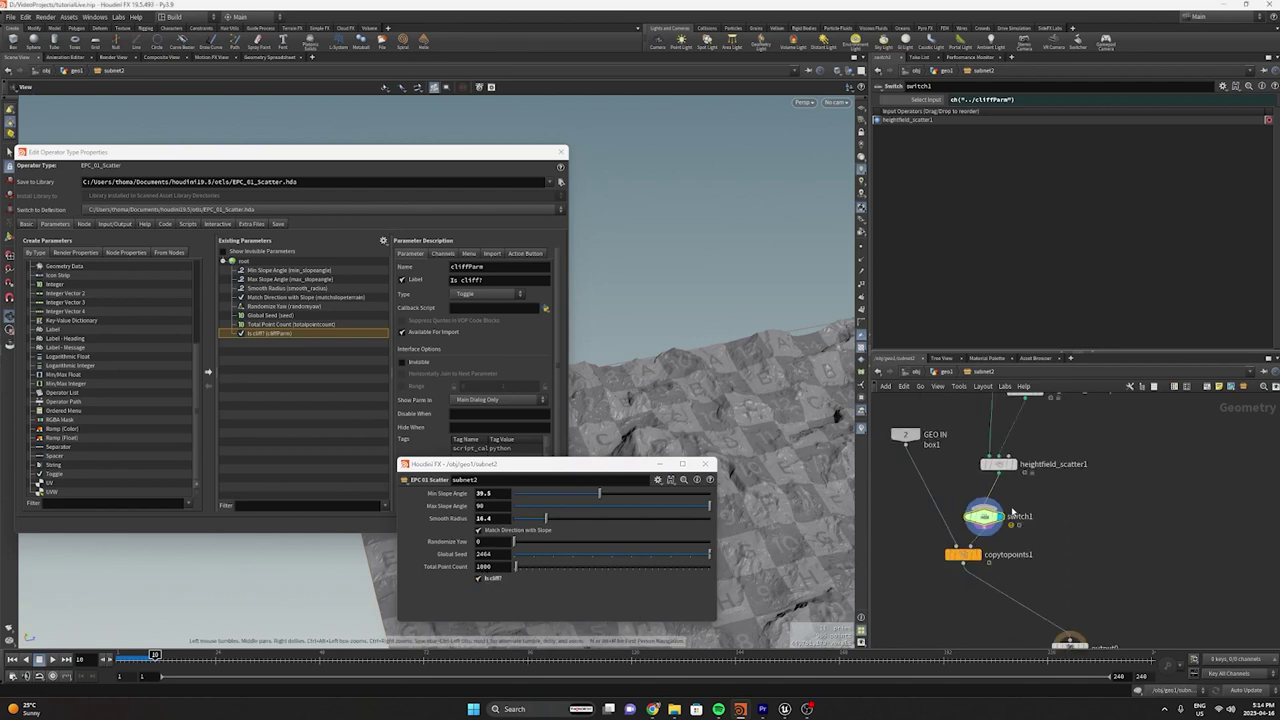
# Add a Null node, wire it into switch1 as the second input, and display the Null
pyautogui.click(985, 504)
pyautogui.moveTo(1177, 504); pyautogui.dragTo(1116, 505, button='middle')
pyautogui.press('Tab')
pyautogui.write('null')
pyautogui.press('Return')
pyautogui.click(1118, 518)
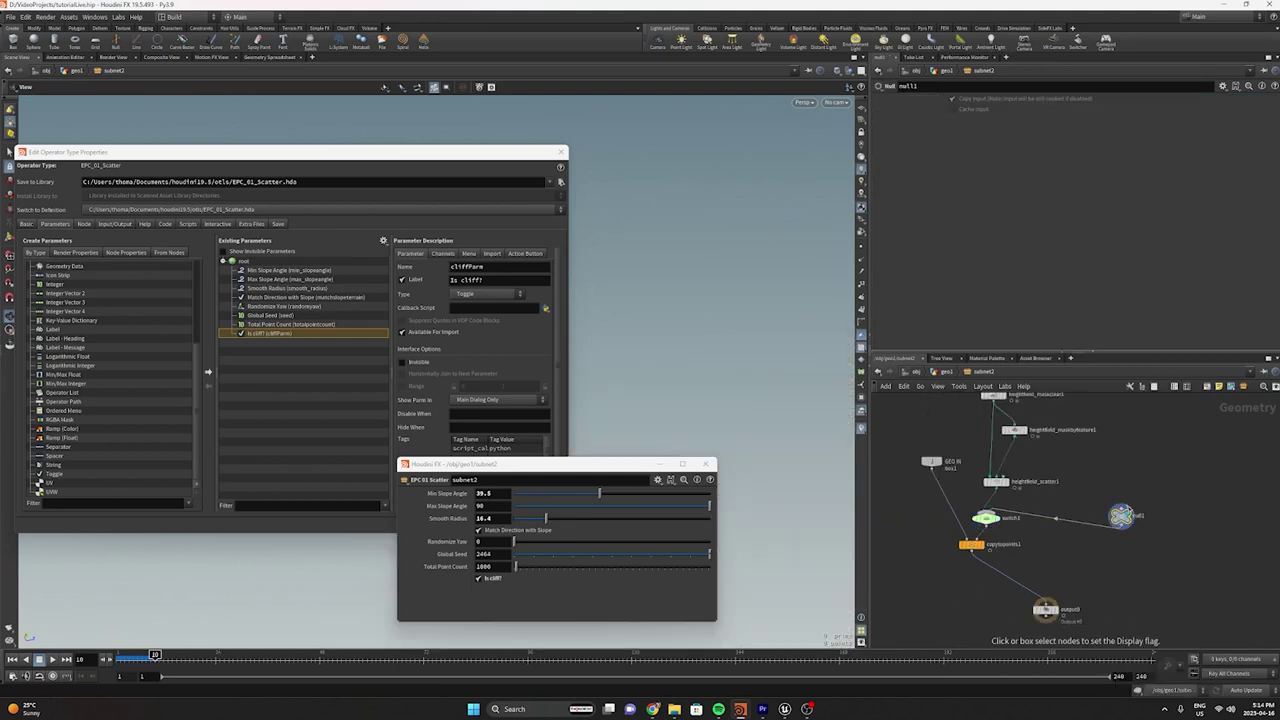
# Display switch1 and toggle "Is cliff?" off and on to test the input switching
pyautogui.moveTo(560, 464); pyautogui.dragTo(344, 431)
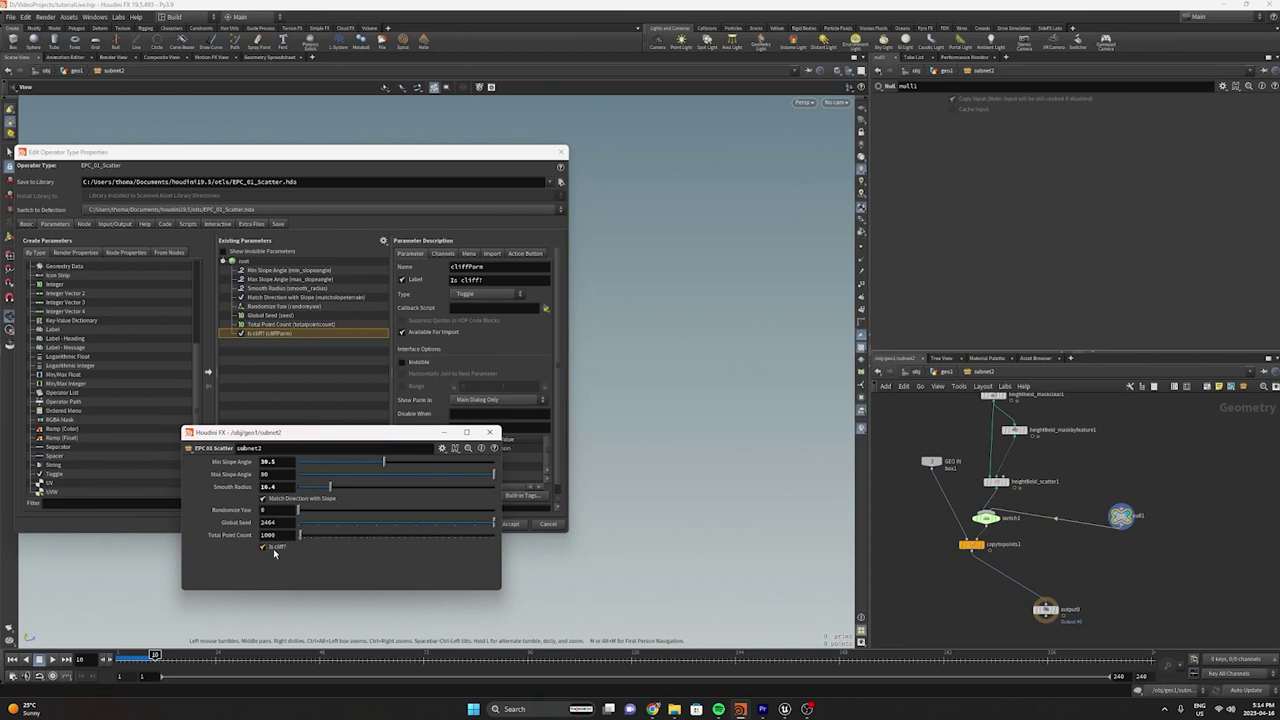
pyautogui.click(273, 548)
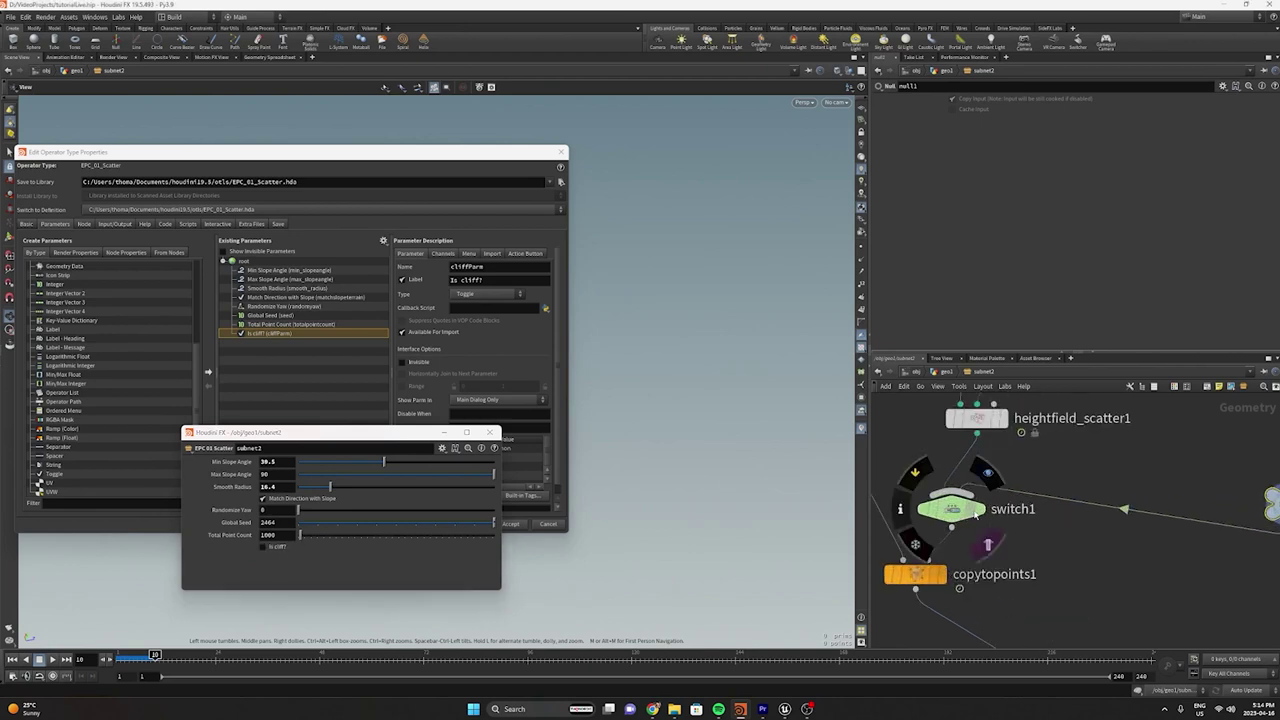
pyautogui.click(982, 510)
pyautogui.click(265, 547)
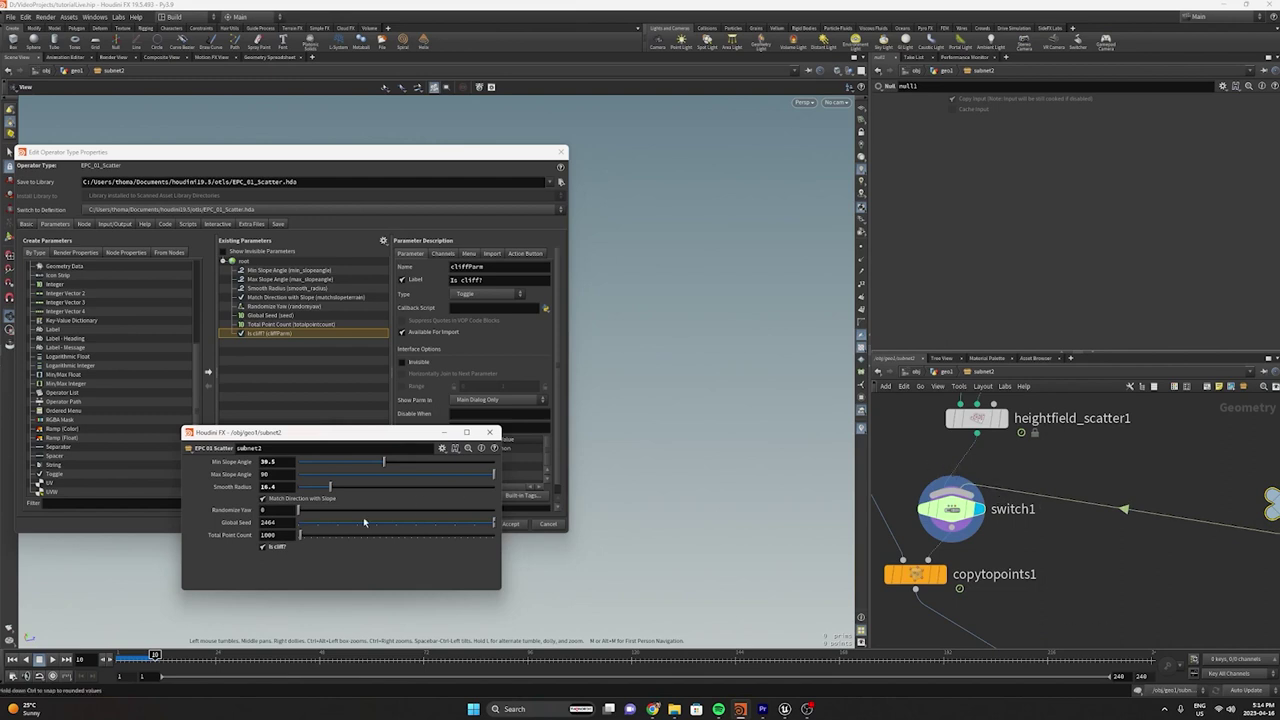
pyautogui.click(278, 551)
pyautogui.click(278, 551)
# Move switch1, copytopoints1 and the output node further down the network and reposition the Null to make room
pyautogui.scroll(-3, 1218, 524)
pyautogui.moveTo(1196, 578); pyautogui.dragTo(956, 583, button='middle')
pyautogui.moveTo(1090, 466); pyautogui.dragTo(1132, 452, button='middle')
pyautogui.scroll(-3, 1172, 515)
pyautogui.scroll(-3, 1131, 451)
pyautogui.moveTo(1113, 562); pyautogui.dragTo(1012, 546)
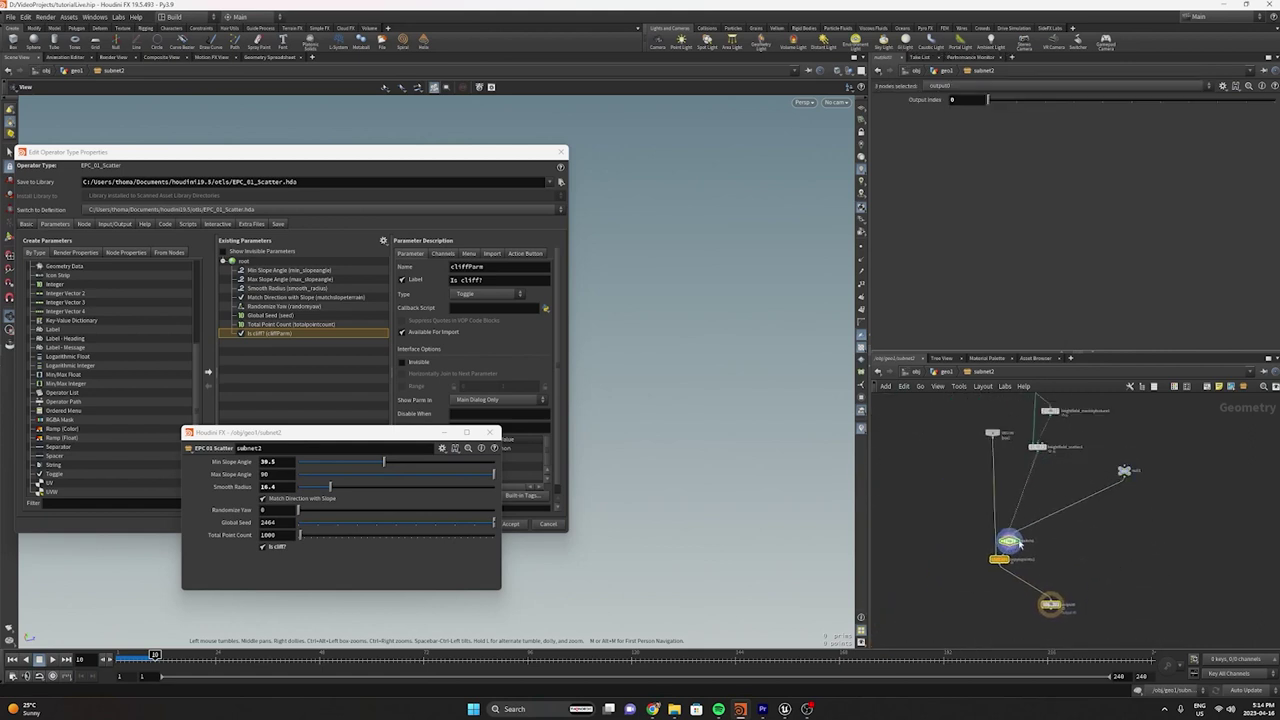
pyautogui.moveTo(1126, 474); pyautogui.dragTo(1162, 516)
pyautogui.moveTo(1140, 466); pyautogui.dragTo(1068, 535, button='middle')
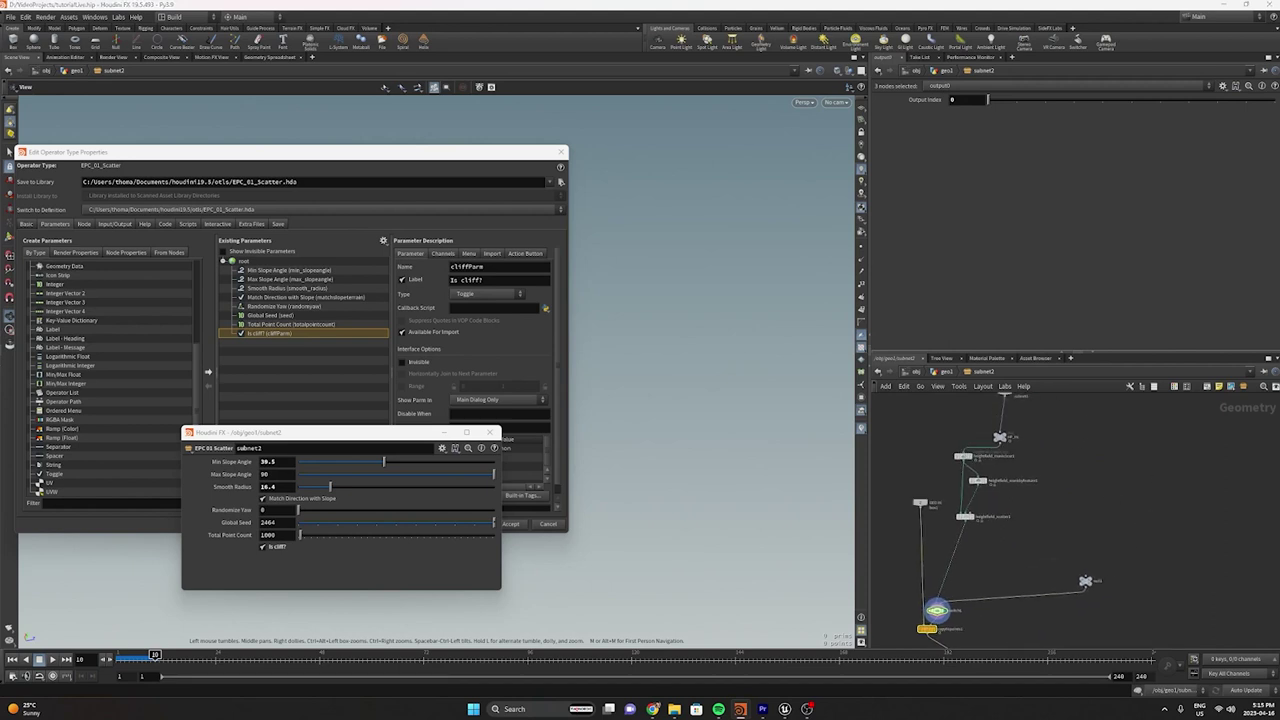
# Add a Convert HeightField node and place it in the free space beside the heightfield nodes
pyautogui.press('Tab')
pyautogui.write('conver')
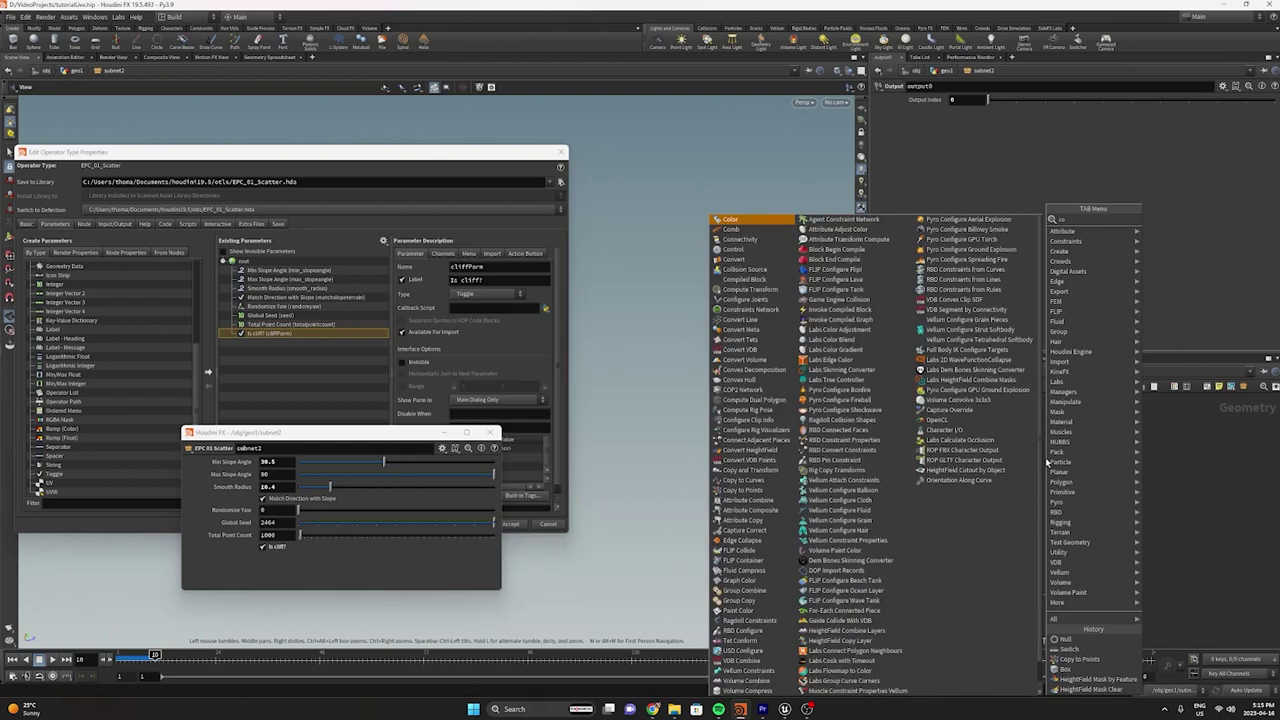
pyautogui.press('Return')
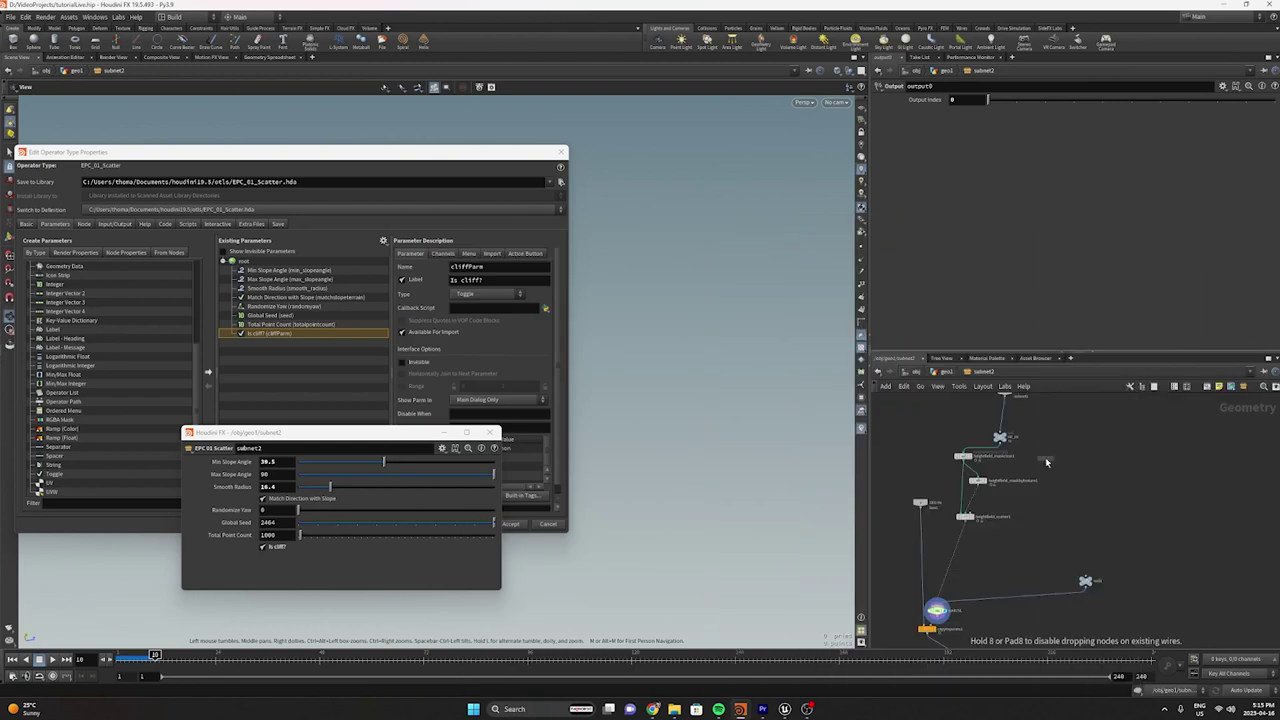
pyautogui.click(1045, 457)
pyautogui.scroll(3, 1040, 450)
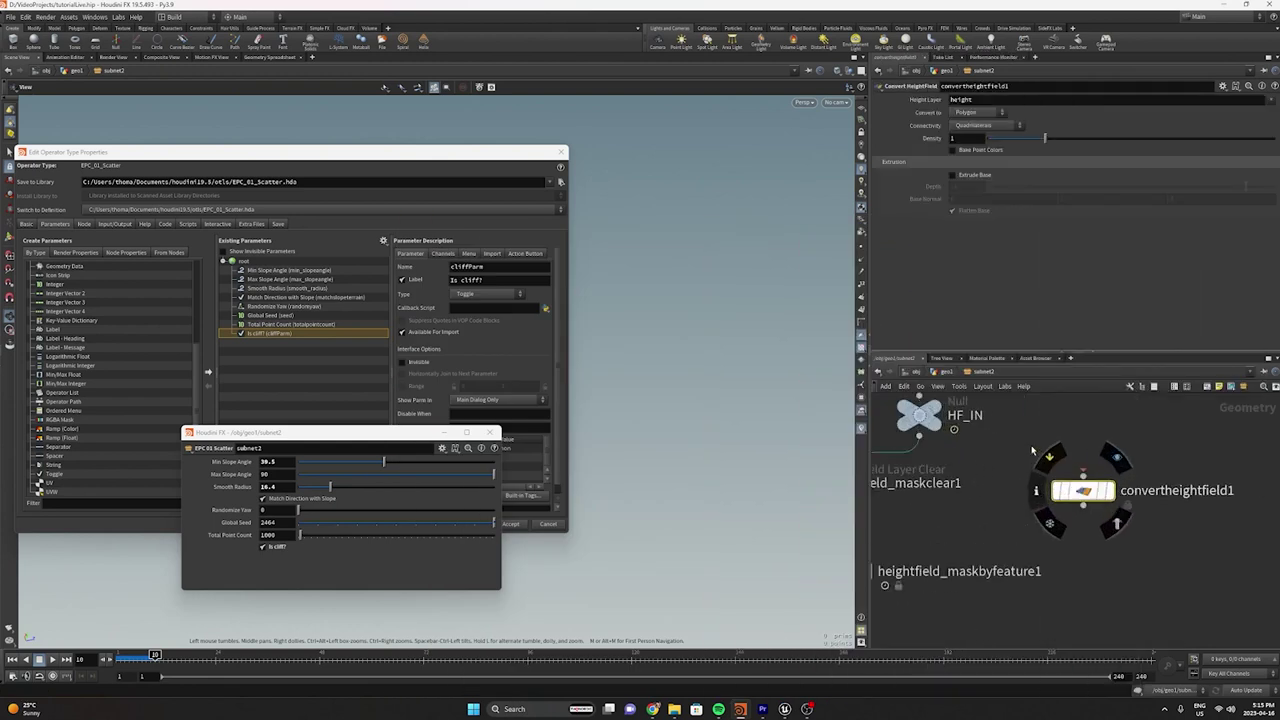
pyautogui.moveTo(1046, 469); pyautogui.dragTo(1078, 489)
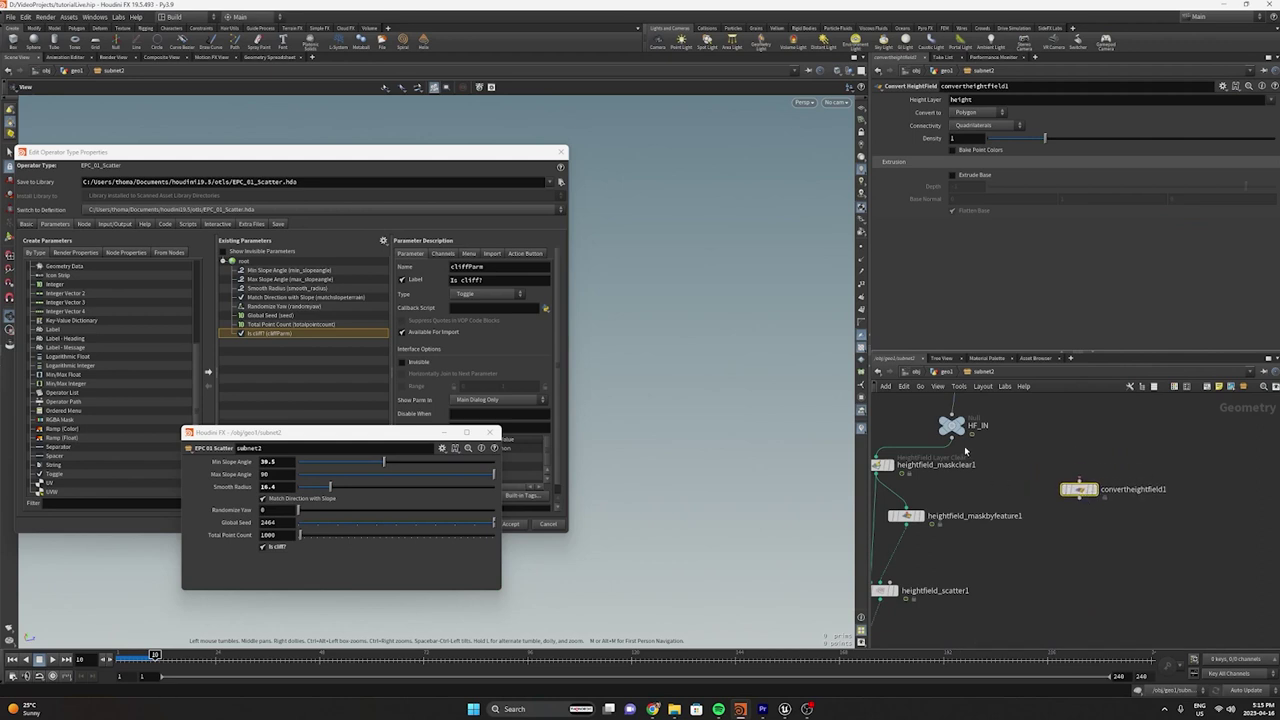
pyautogui.moveTo(1018, 541); pyautogui.dragTo(997, 463, button='middle')
pyautogui.click(1058, 422)
pyautogui.moveTo(1058, 416); pyautogui.dragTo(1060, 488)
# Wire heightfield_maskbyfeature1 into convertheightfield1 and display the converted terrain
pyautogui.click(885, 448)
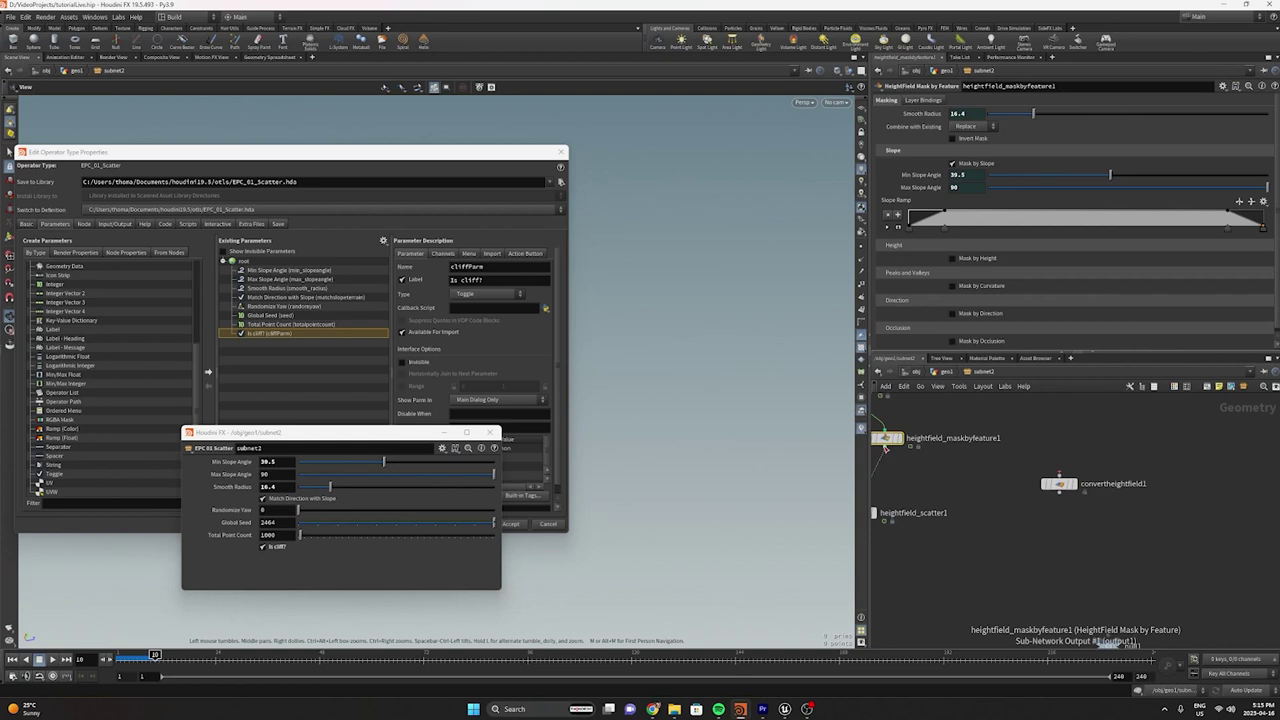
pyautogui.click(1059, 473)
pyautogui.press('r')
pyautogui.click(1067, 487)
pyautogui.moveTo(683, 491); pyautogui.dragTo(782, 500)
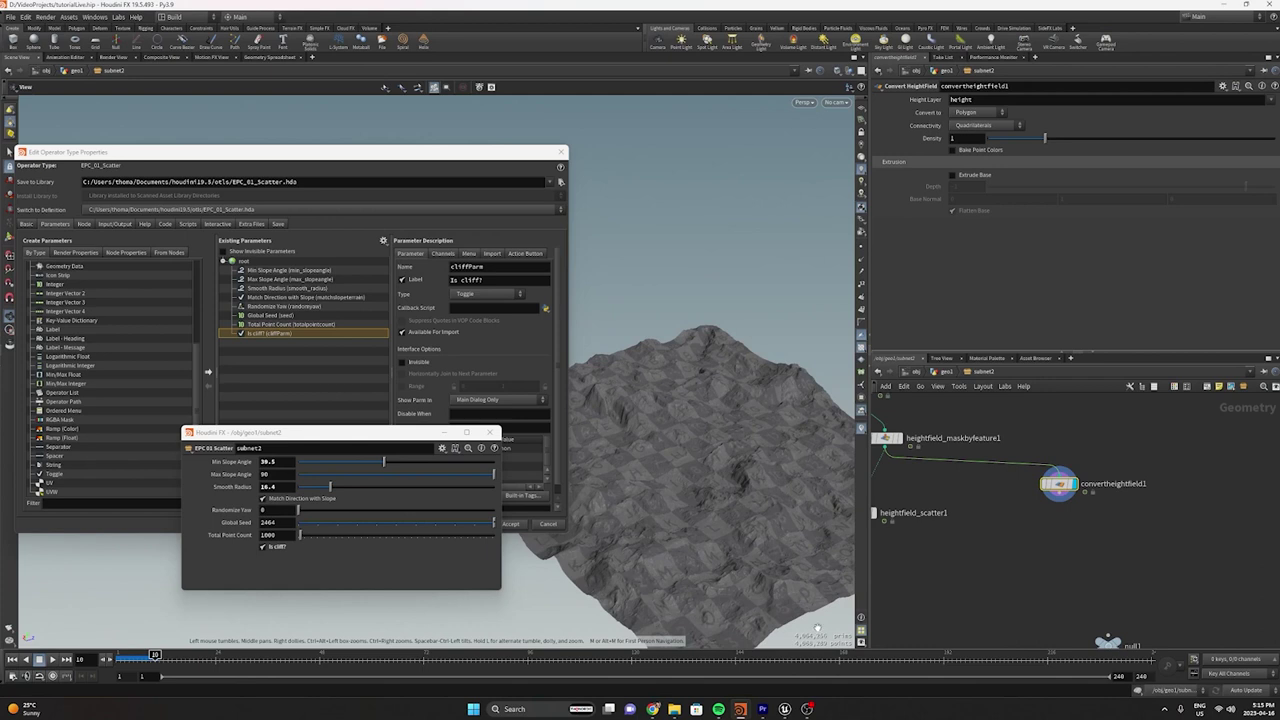
# Lower the Density of convertheightfield1 to 0.062 and inspect the polygon size on the terrain up close
pyautogui.moveTo(1042, 140); pyautogui.dragTo(1001, 140)
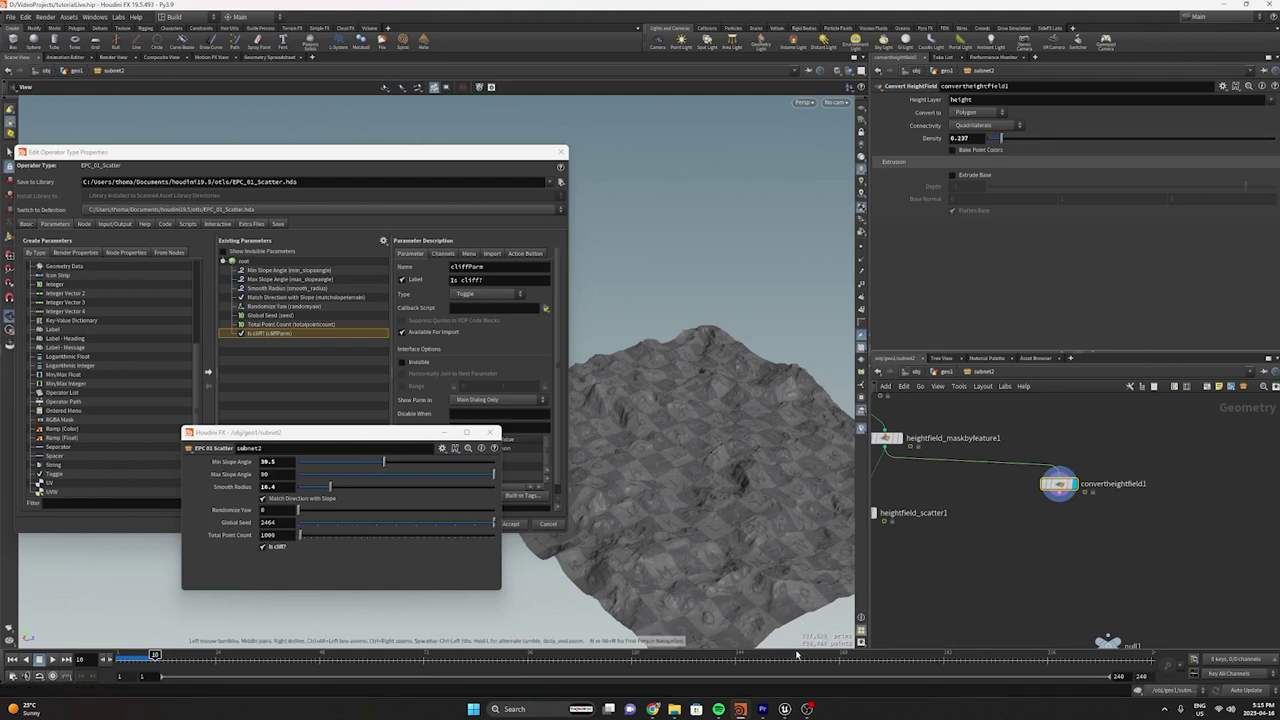
pyautogui.scroll(2, 812, 620)
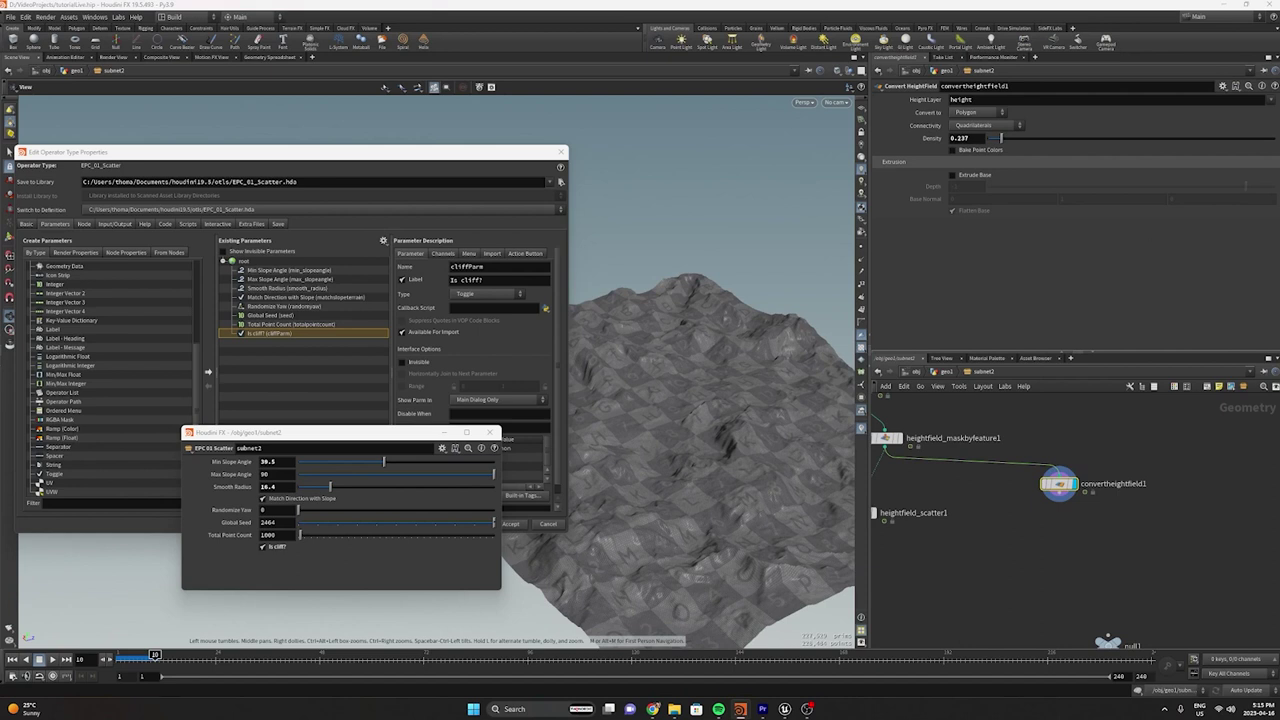
pyautogui.moveTo(1001, 138); pyautogui.dragTo(991, 143)
pyautogui.moveTo(730, 370); pyautogui.dragTo(966, 414, button='right')
pyautogui.moveTo(735, 420); pyautogui.dragTo(810, 378)
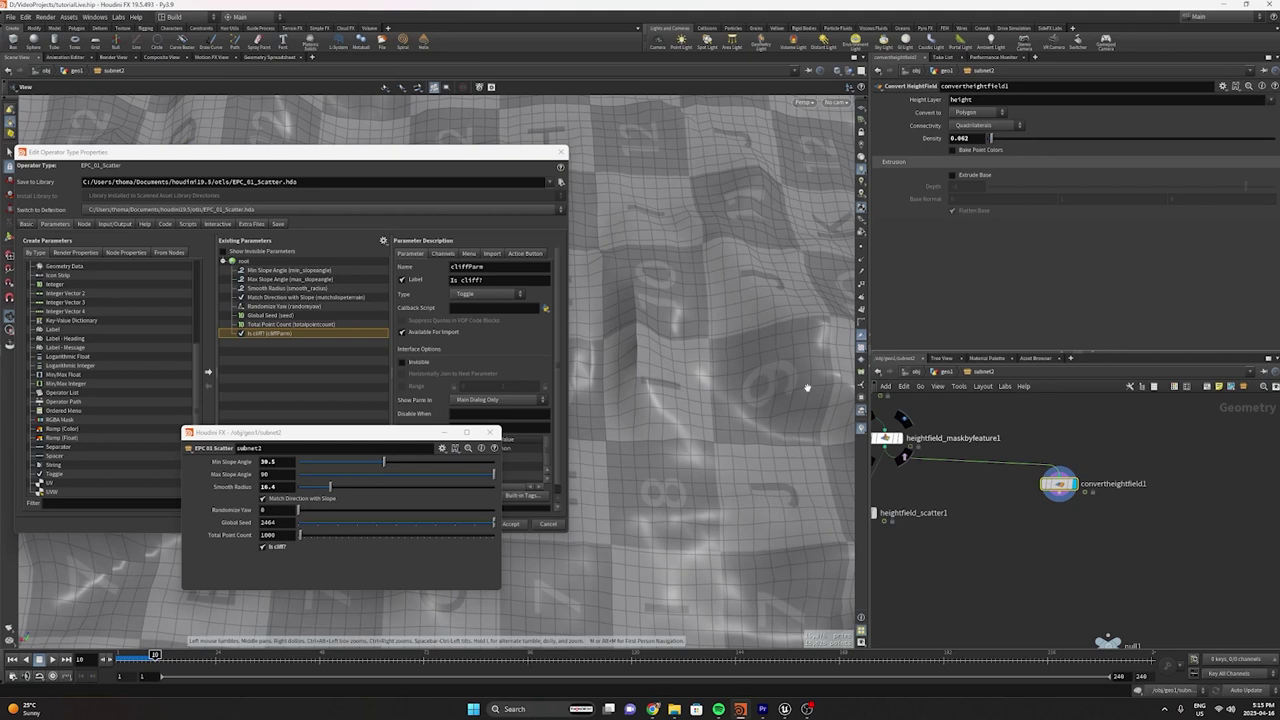
# Set the Density of convertheightfield1 to 0.089 and review the whole converted terrain
pyautogui.moveTo(578, 180); pyautogui.dragTo(626, 535, button='right')
pyautogui.moveTo(626, 535); pyautogui.dragTo(683, 406)
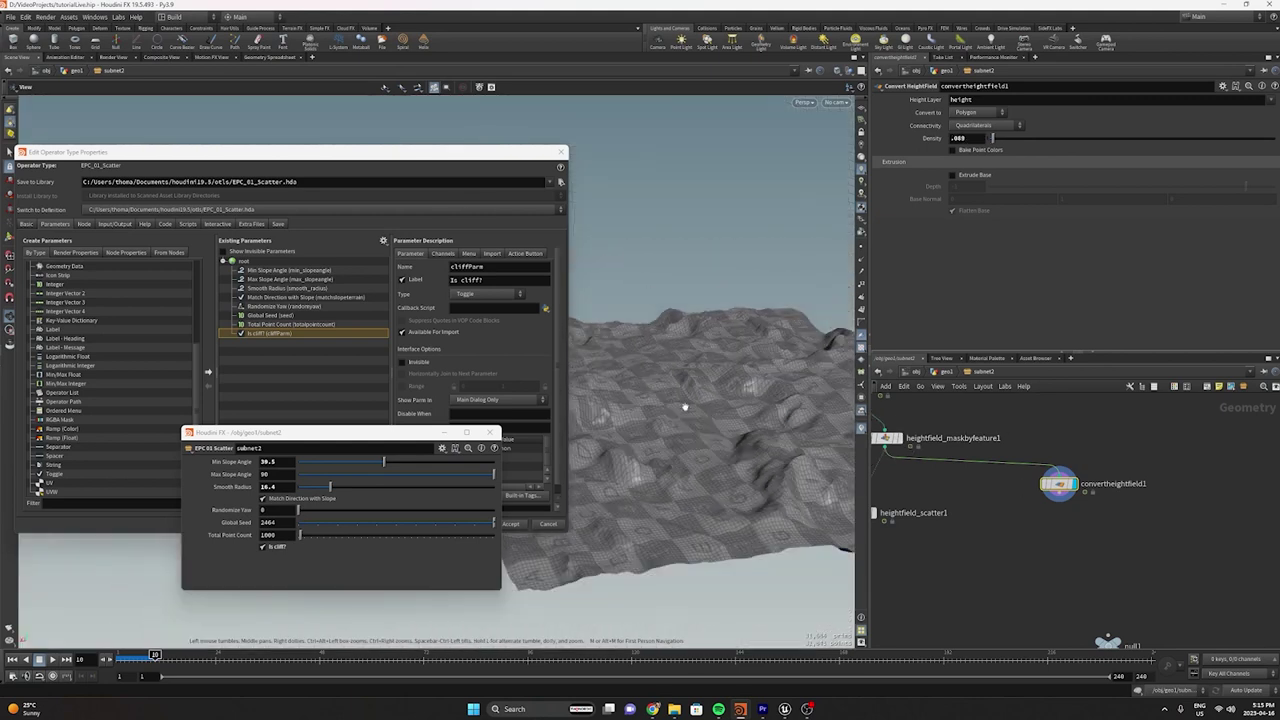
pyautogui.moveTo(991, 139); pyautogui.dragTo(993, 139)
pyautogui.moveTo(666, 406); pyautogui.dragTo(676, 432)
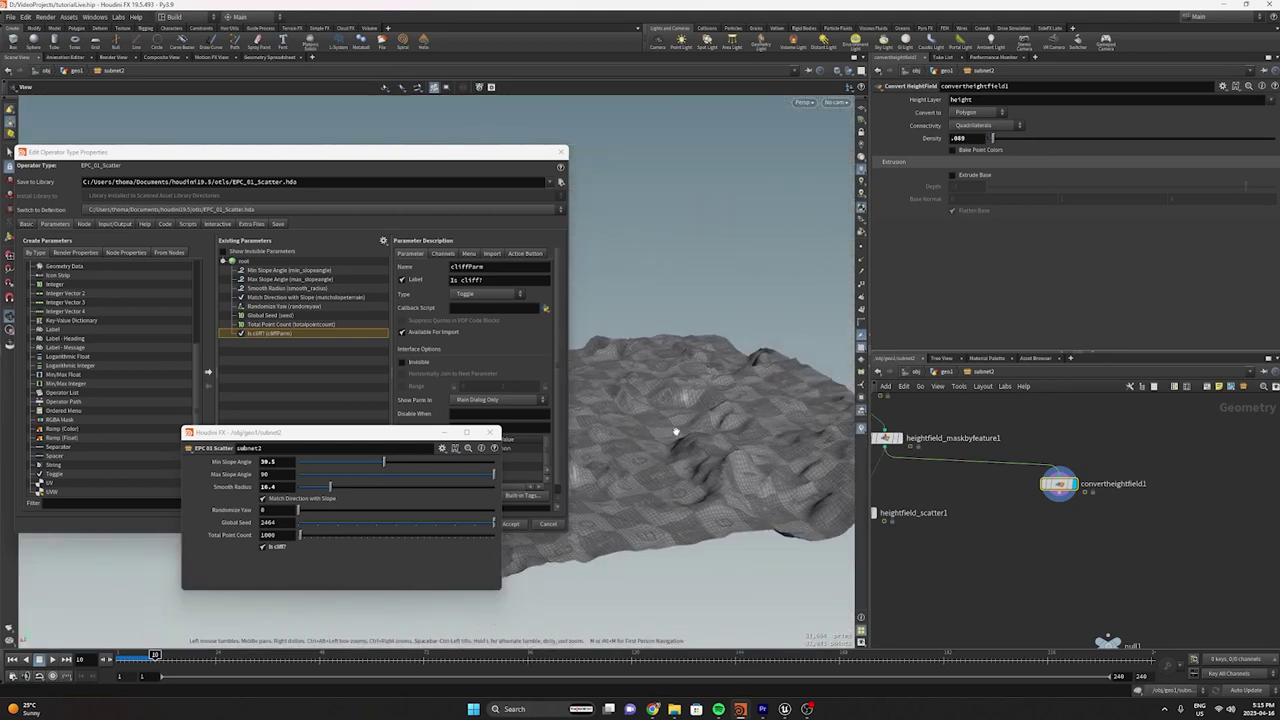
pyautogui.click(1061, 499)
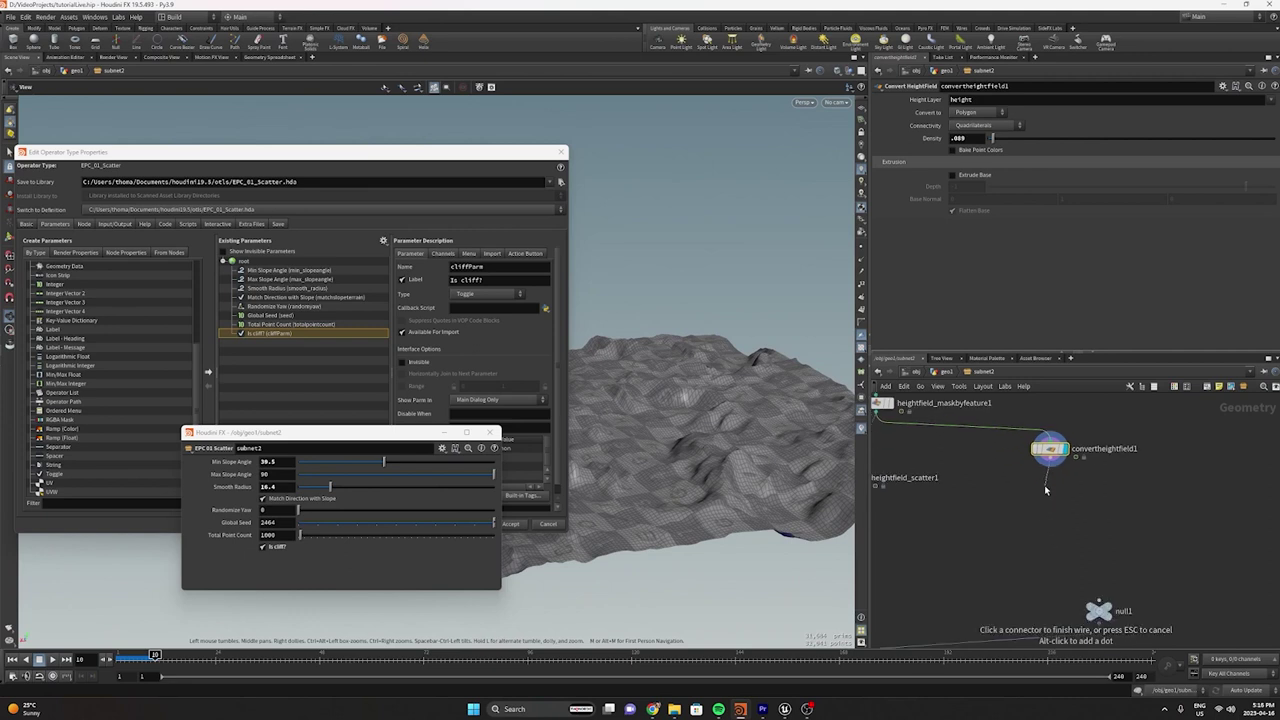
pyautogui.press('Escape')
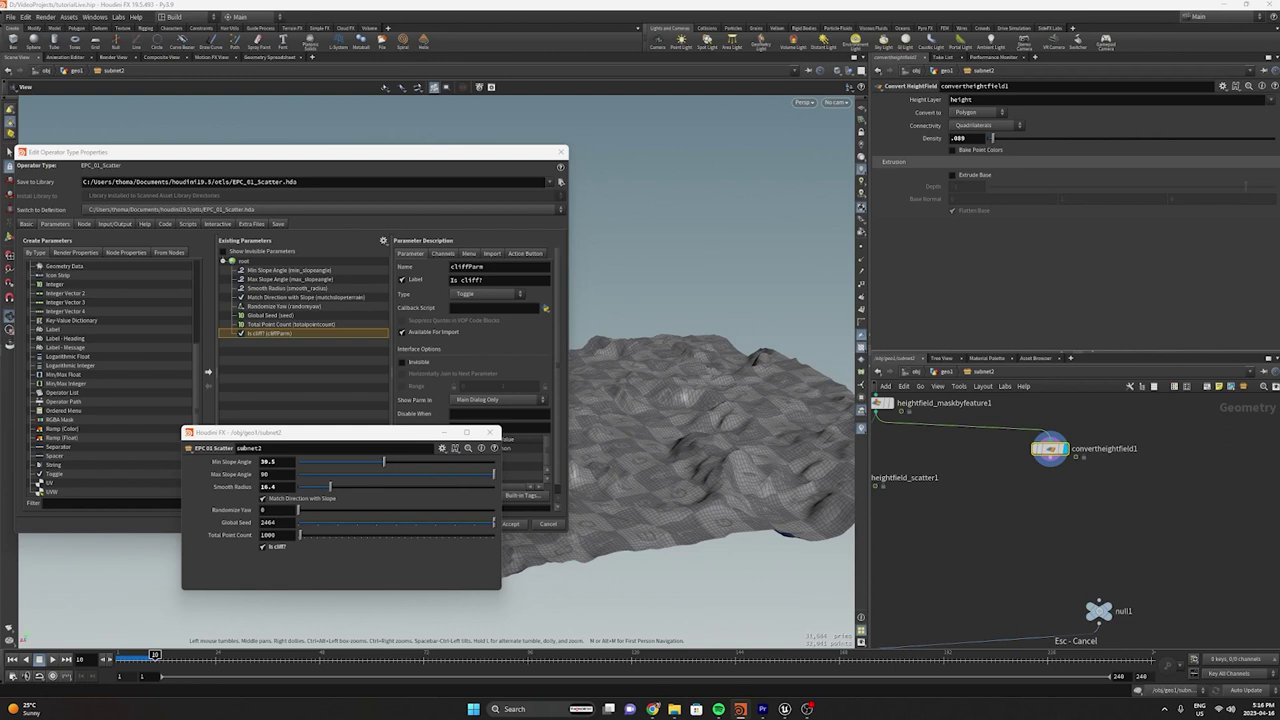
pyautogui.middleClick(1050, 447)
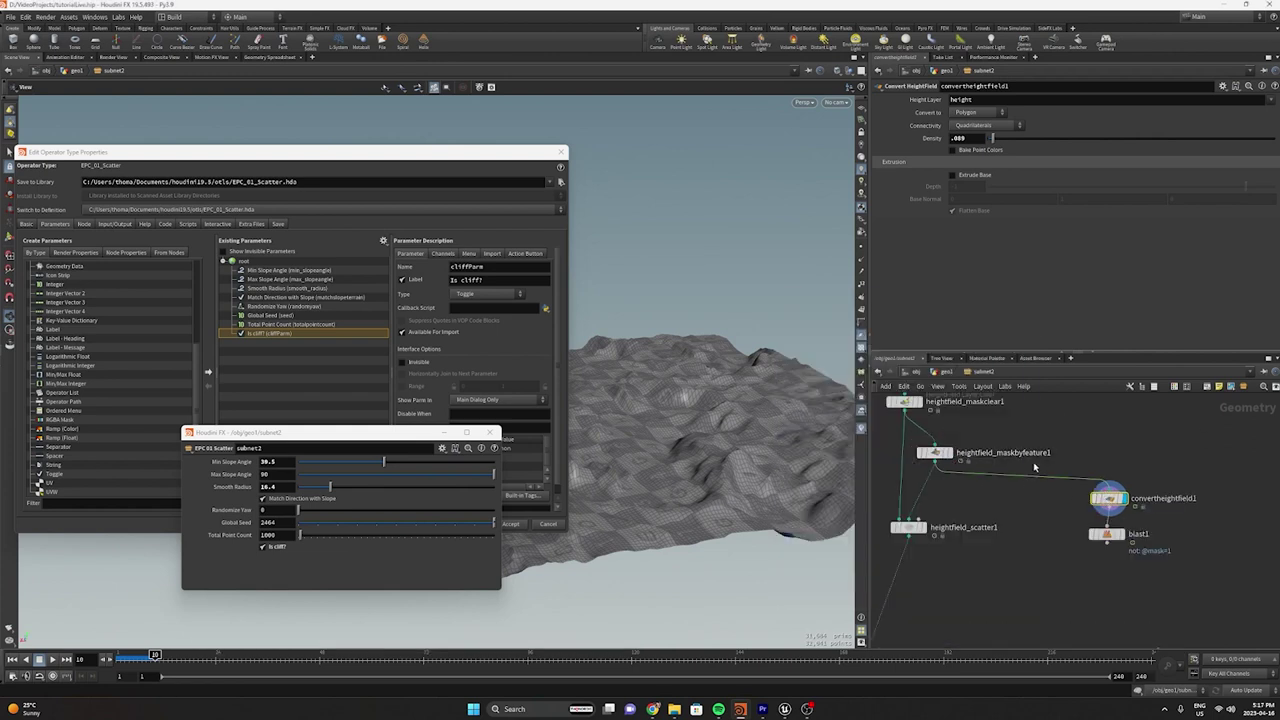
pyautogui.moveTo(1122, 484)
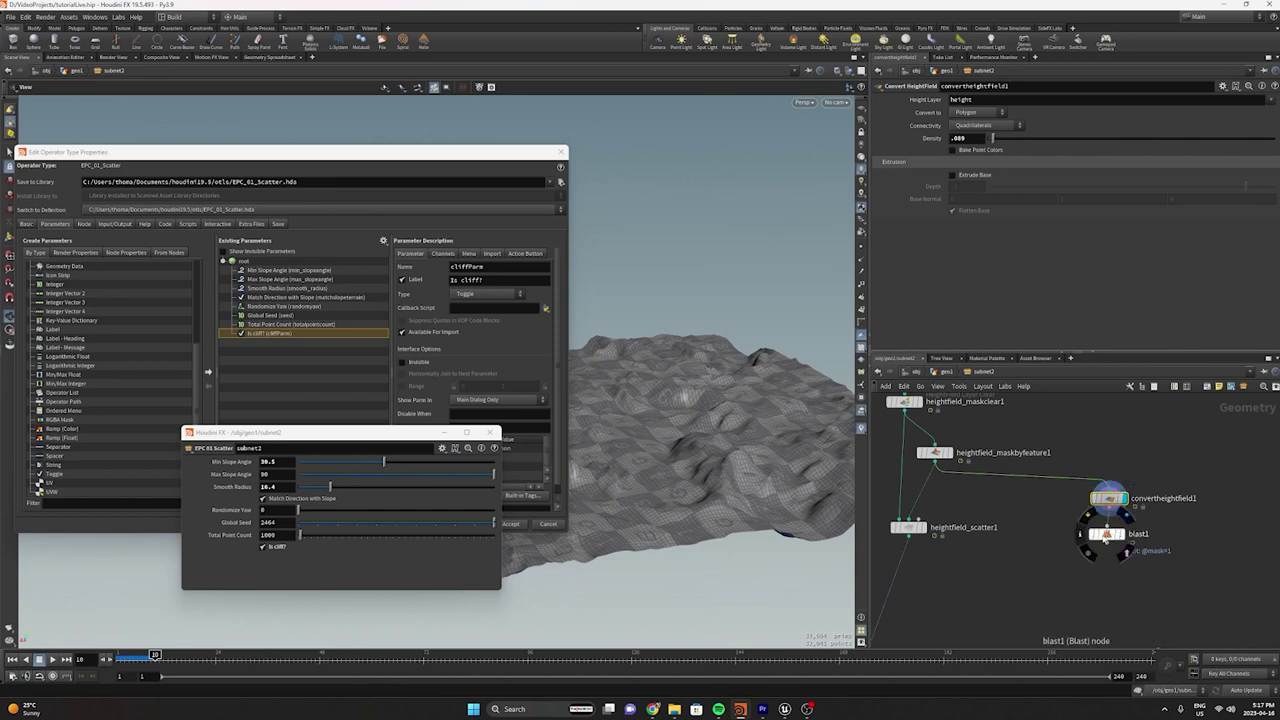
pyautogui.click(1107, 534)
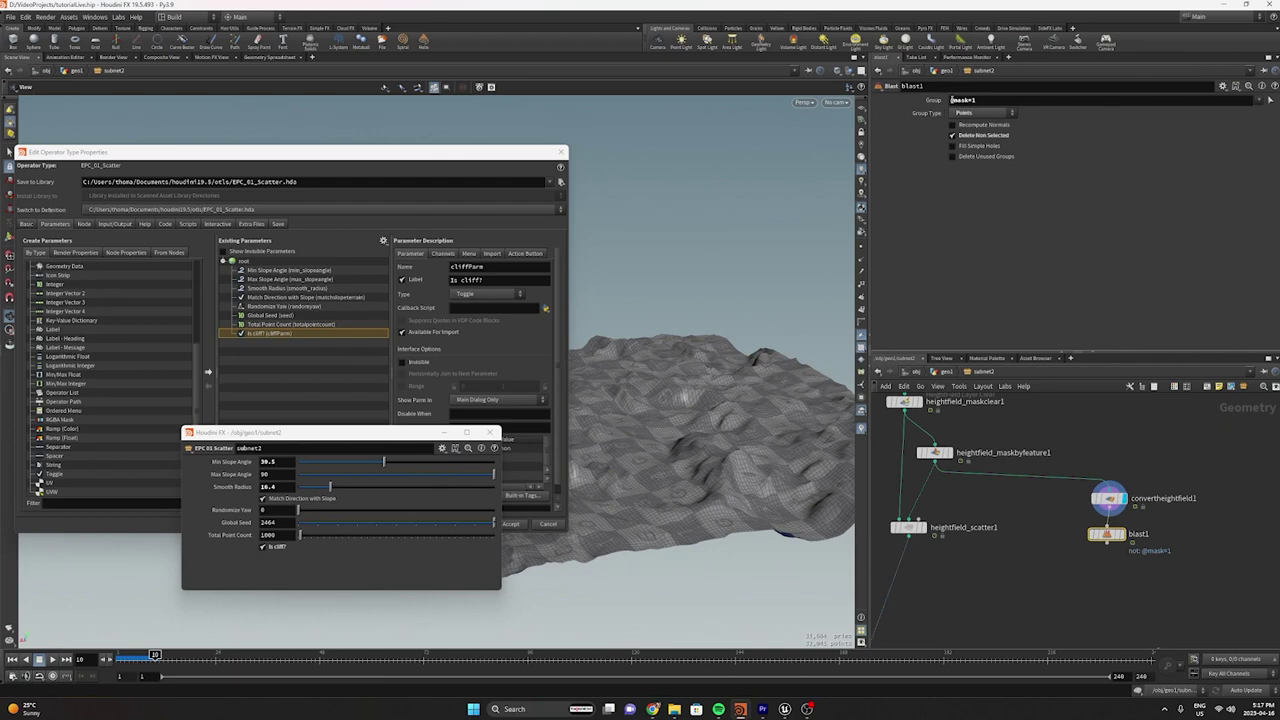
pyautogui.doubleClick(960, 100)
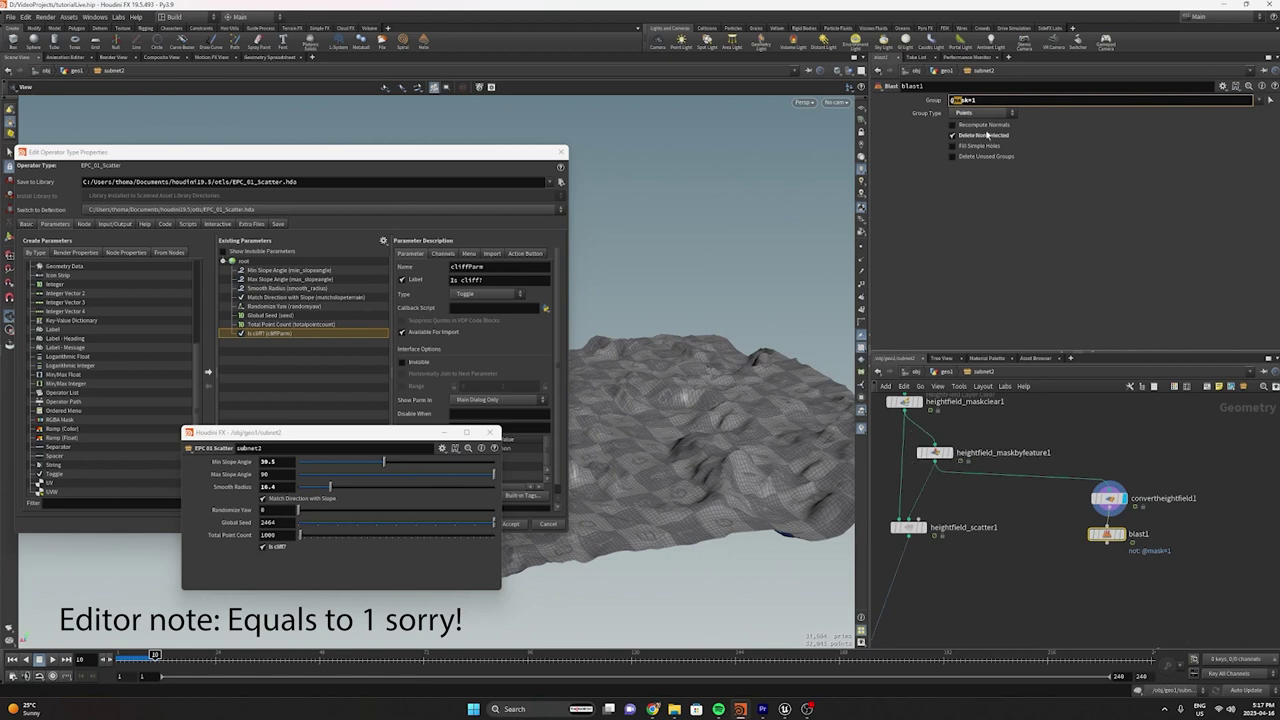
pyautogui.click(1107, 537)
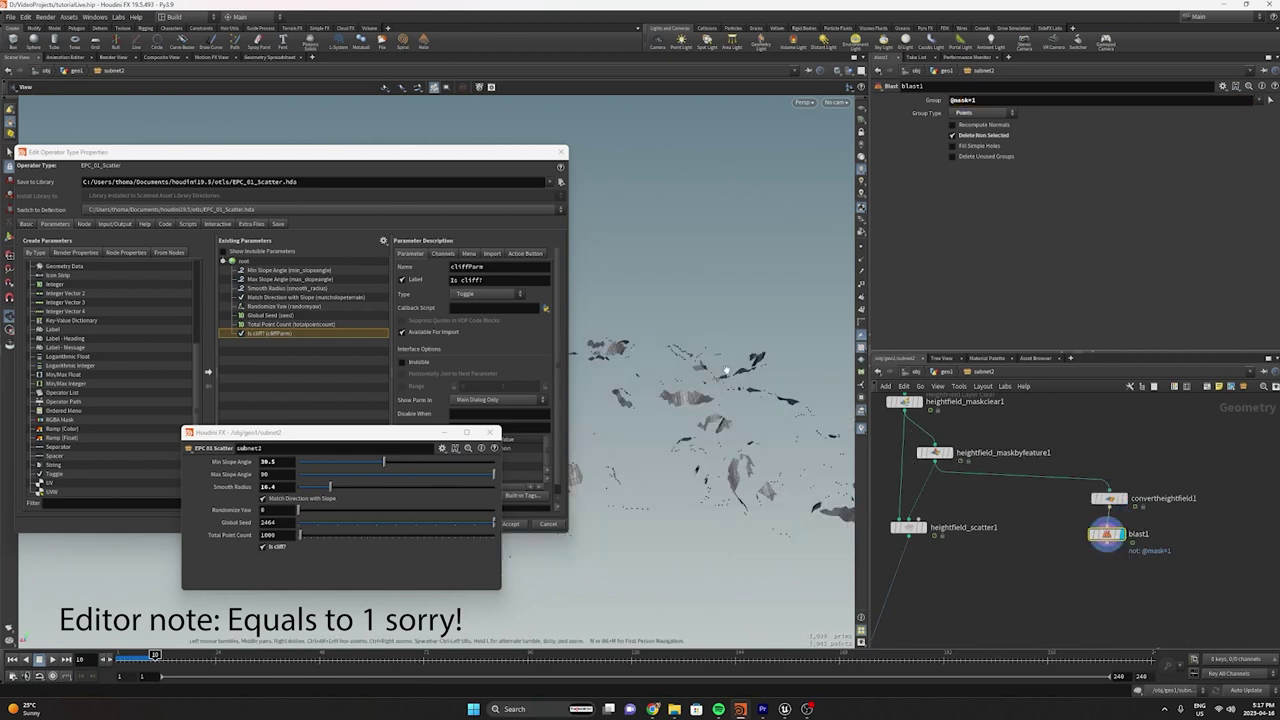
# Review the slope settings of heightfield_maskbyfeature1 and inspect the isolated cliff pieces from several angles
pyautogui.click(938, 454)
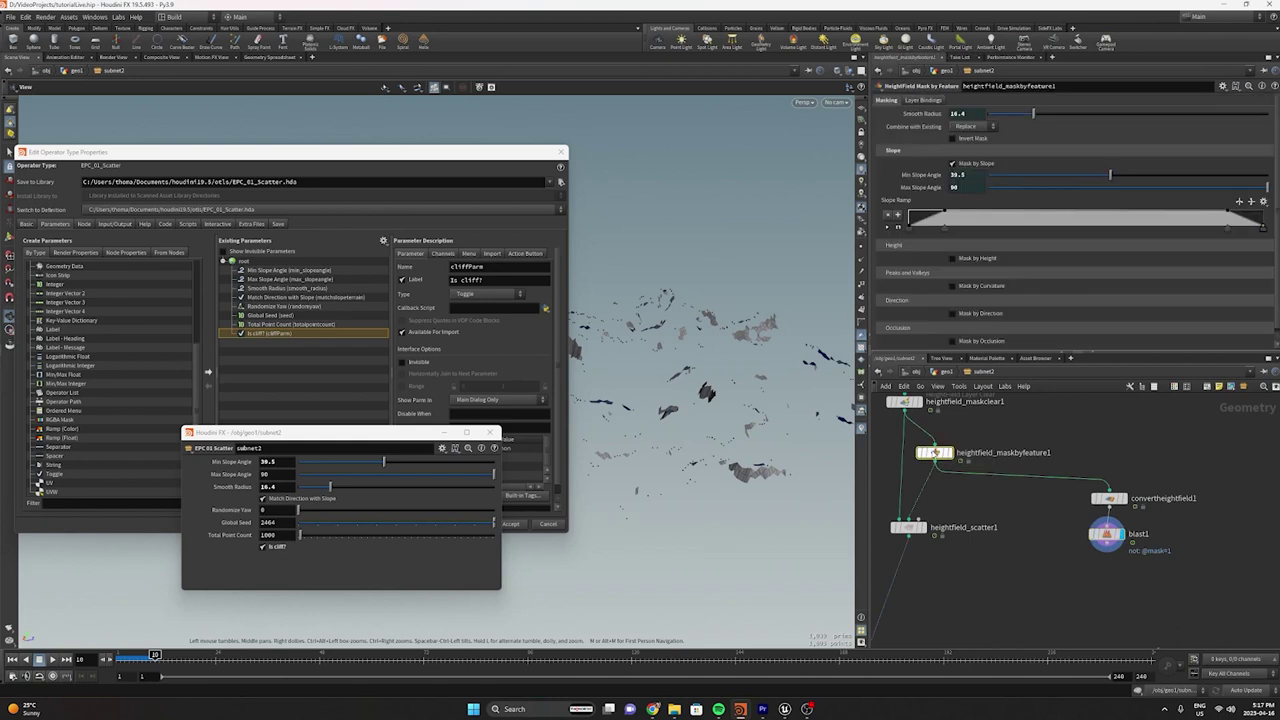
pyautogui.moveTo(942, 457); pyautogui.dragTo(956, 454)
pyautogui.moveTo(716, 354); pyautogui.dragTo(622, 367)
pyautogui.moveTo(734, 350); pyautogui.dragTo(609, 405)
pyautogui.moveTo(692, 394); pyautogui.dragTo(697, 419)
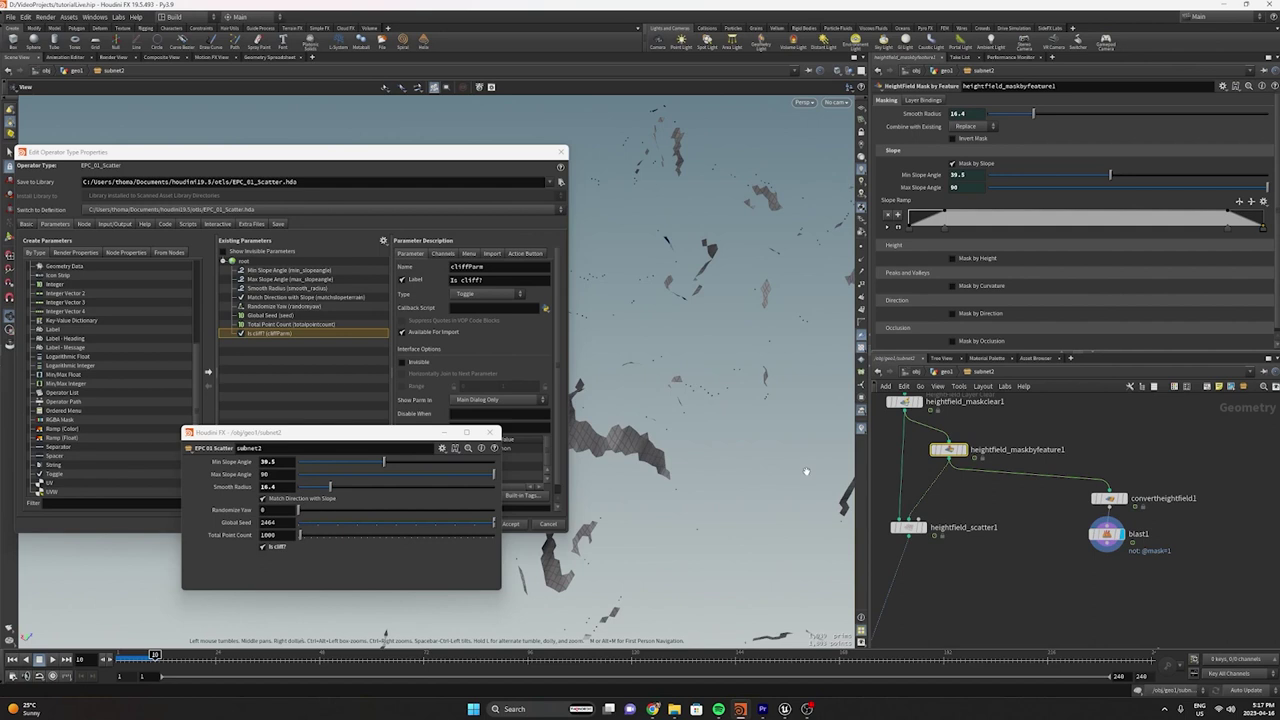
# Add a Labs Delete Small Parts node and place it below blast1
pyautogui.moveTo(1089, 459); pyautogui.dragTo(1063, 493, button='middle')
pyautogui.scroll(-5, 1100, 551)
pyautogui.scroll(3, 1129, 590)
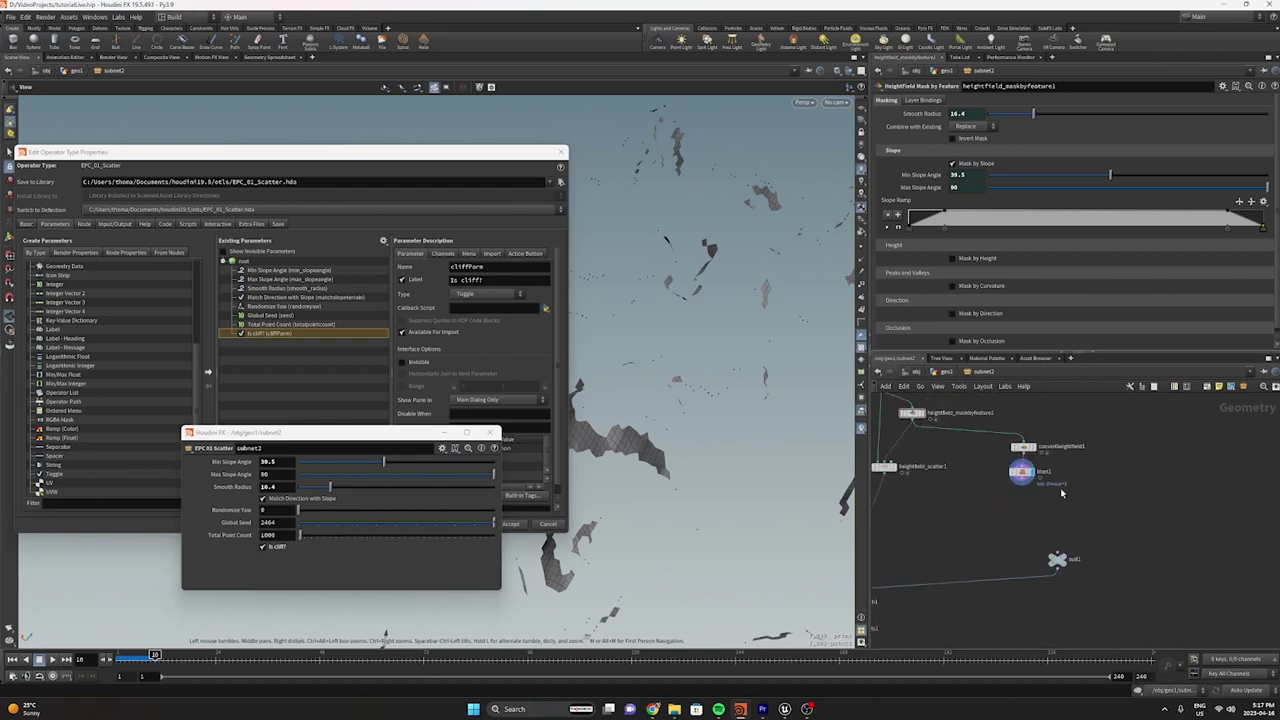
pyautogui.press('Tab')
pyautogui.write('delete sma')
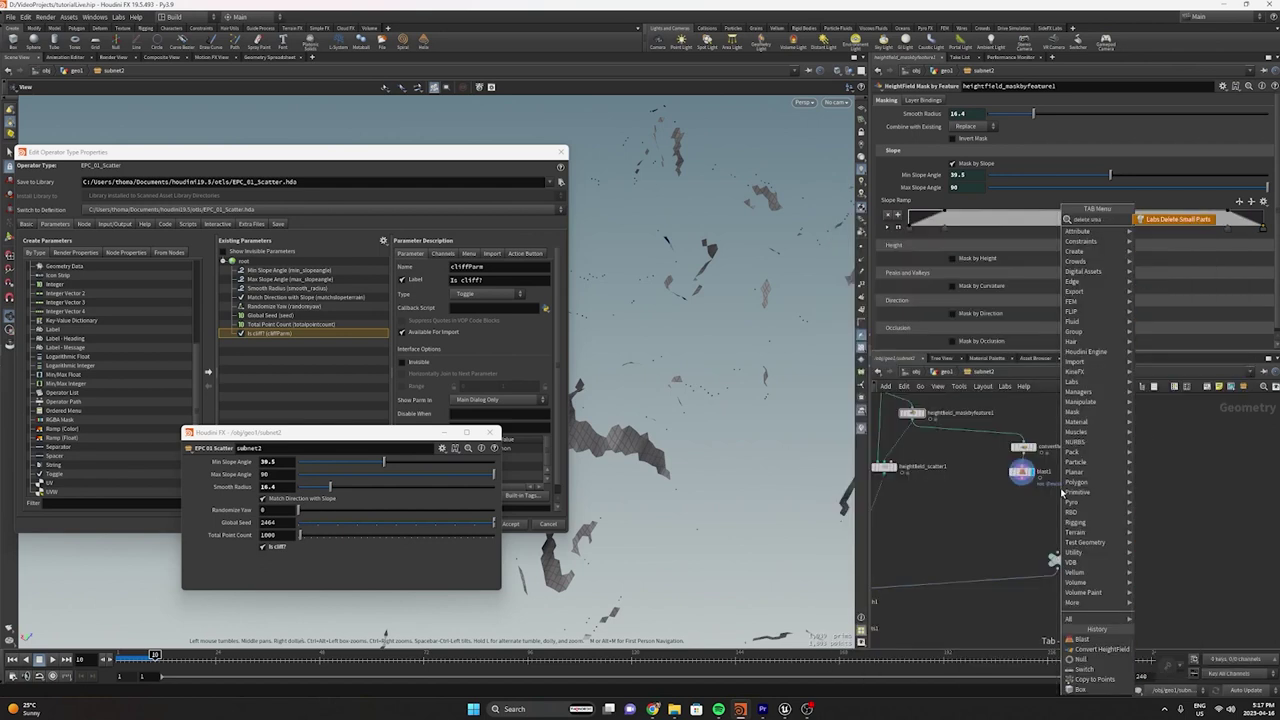
pyautogui.press('Return')
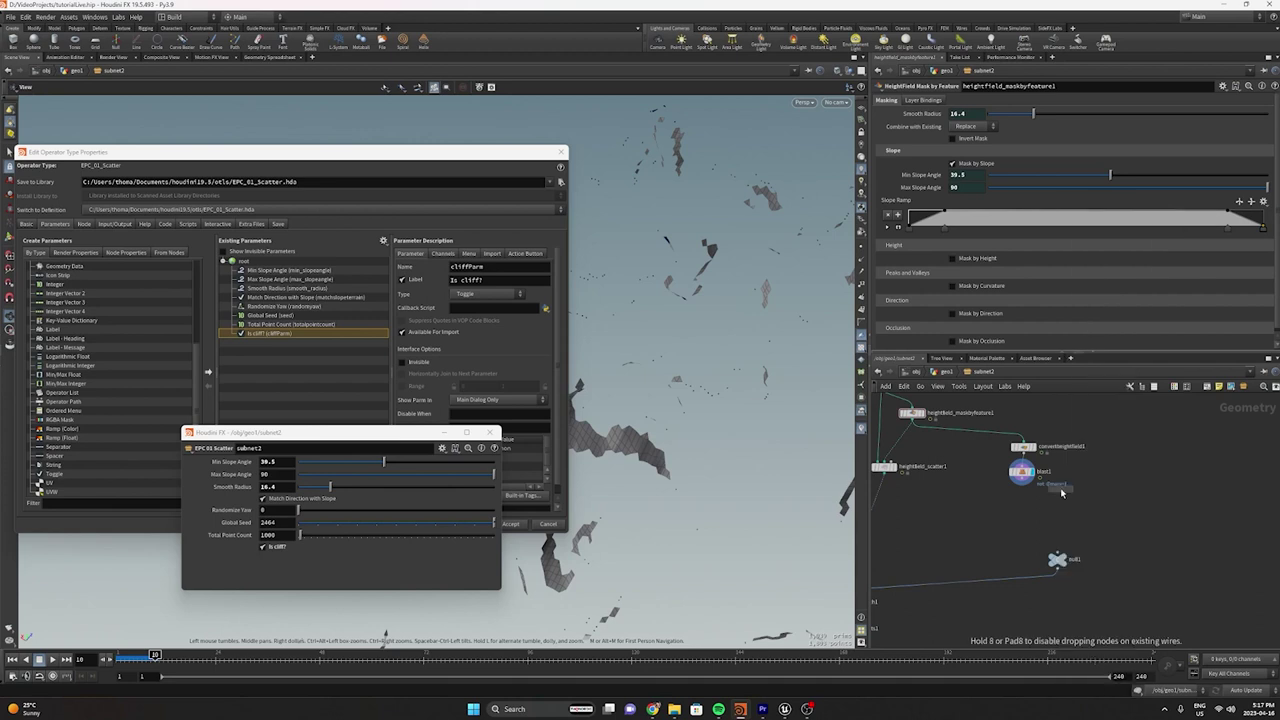
pyautogui.click(1030, 502)
pyautogui.scroll(3, 1030, 502)
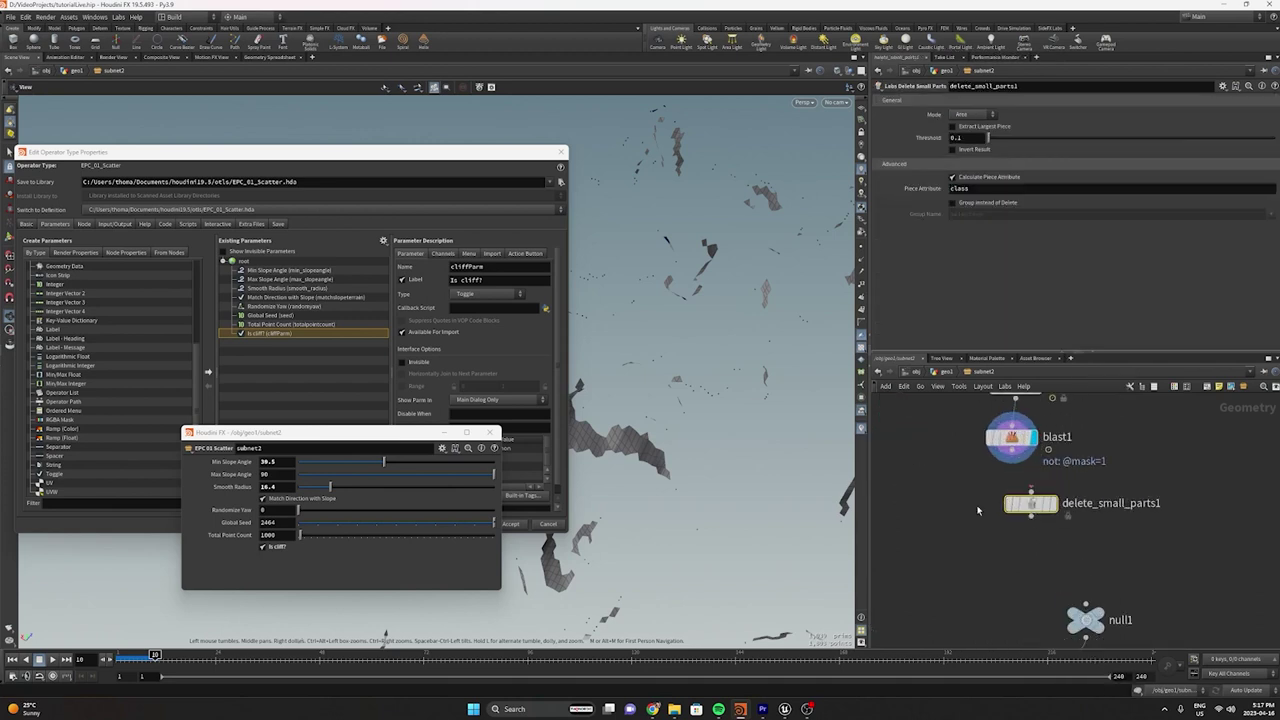
# Wire blast1 into delete_small_parts1 and display the filtered result
pyautogui.moveTo(997, 509); pyautogui.dragTo(962, 457, button='middle')
pyautogui.moveTo(998, 451); pyautogui.dragTo(979, 410)
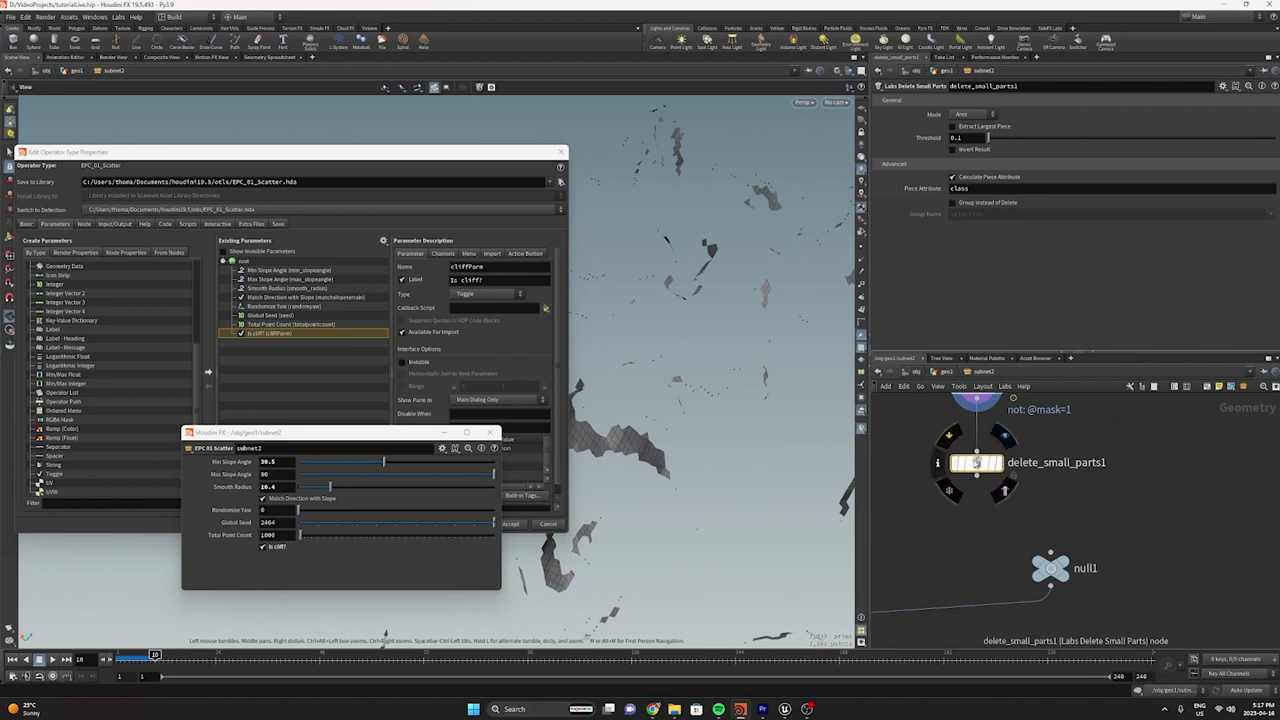
pyautogui.click(999, 466)
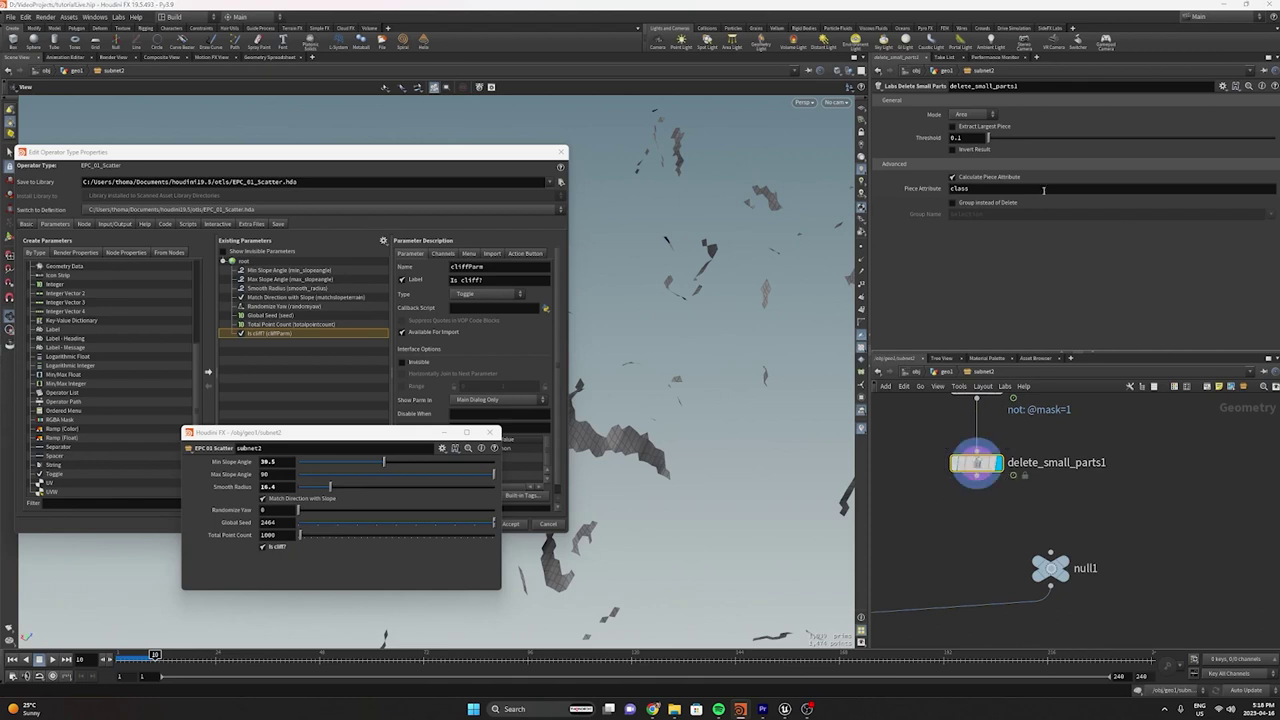
# Raise the Threshold of delete_small_parts1 to 1470.1 so only the large cliff pieces stay, and check them up close
pyautogui.scroll(-3, 673, 321)
pyautogui.moveTo(673, 321); pyautogui.dragTo(712, 245)
pyautogui.moveTo(957, 137); pyautogui.dragTo(1042, 98, button='middle')
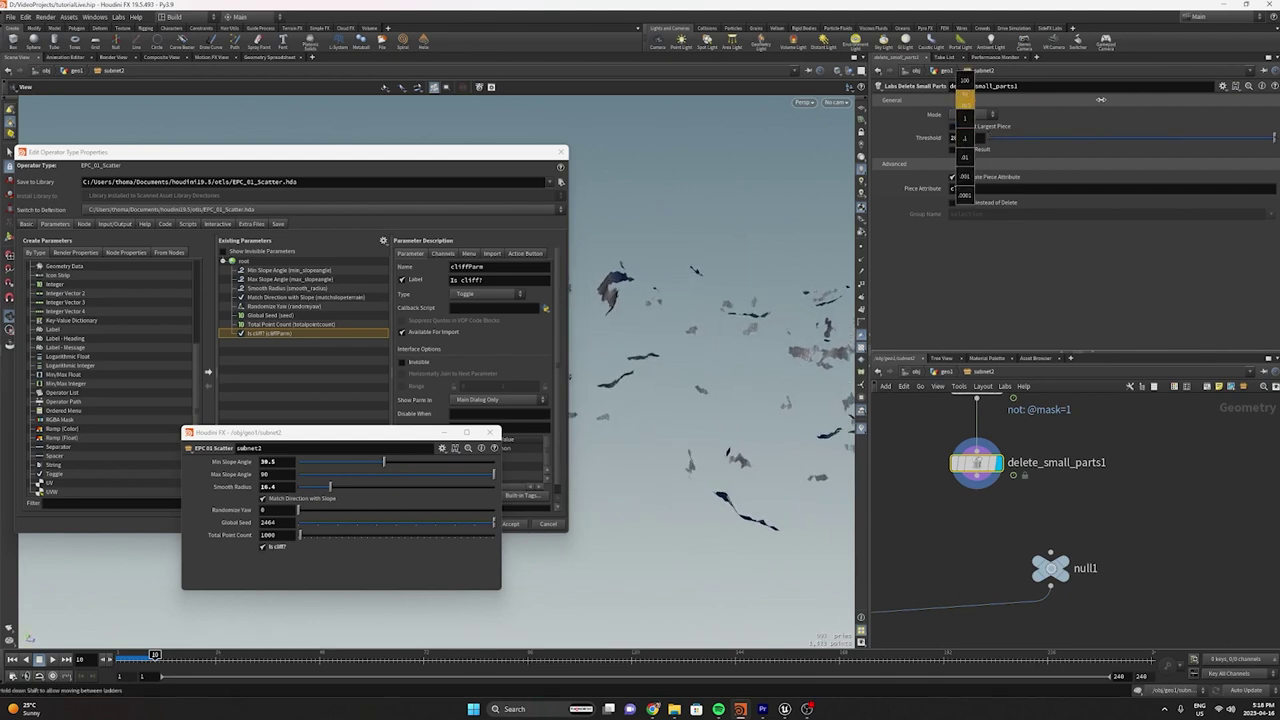
pyautogui.moveTo(1128, 104); pyautogui.dragTo(1128, 104, button='middle')
pyautogui.moveTo(971, 139); pyautogui.dragTo(977, 100, button='middle')
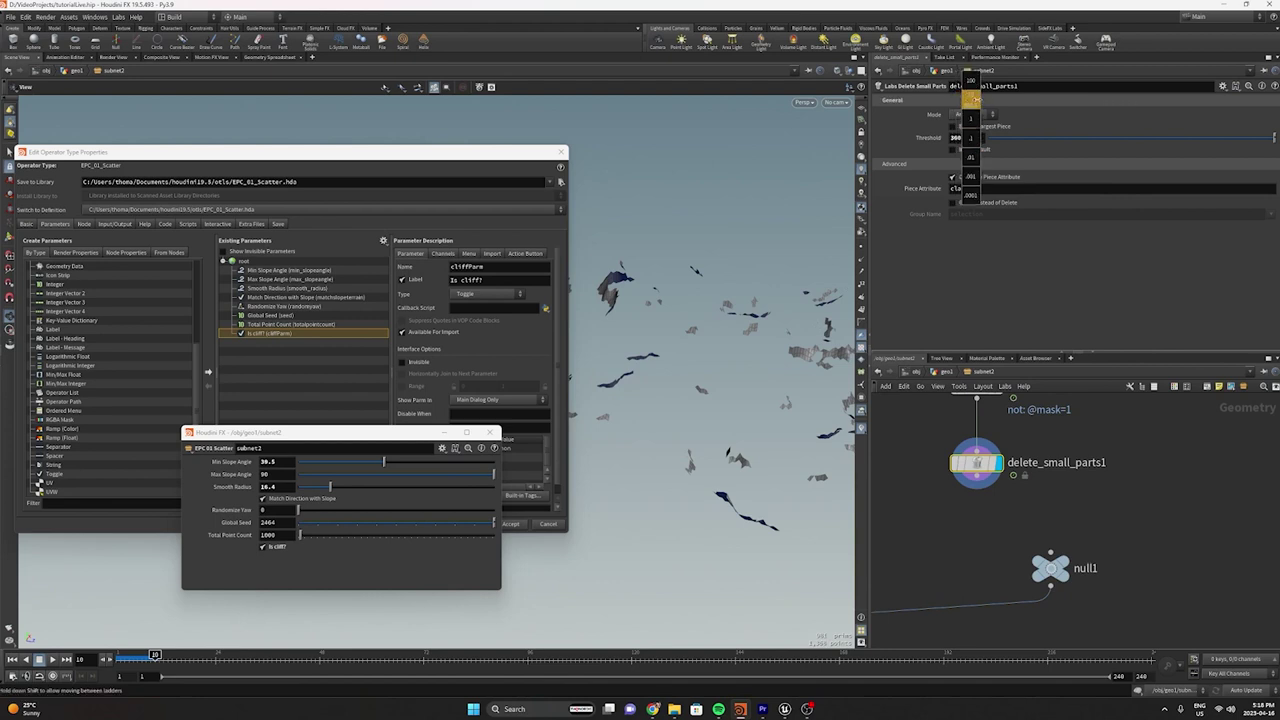
pyautogui.moveTo(1119, 103); pyautogui.dragTo(1260, 110, button='middle')
pyautogui.moveTo(970, 95); pyautogui.dragTo(882, 111, button='middle')
pyautogui.moveTo(677, 371); pyautogui.dragTo(800, 400)
pyautogui.moveTo(843, 527); pyautogui.dragTo(681, 368)
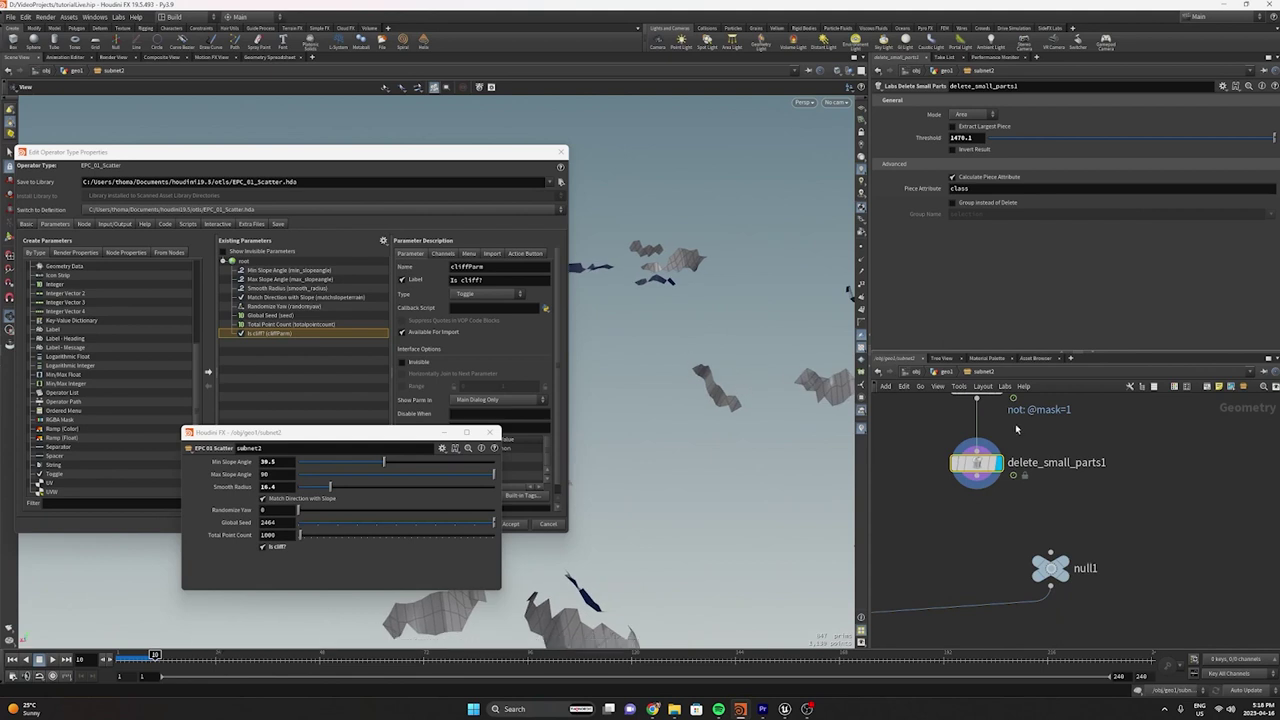
# Try a Fuse node between blast1 and delete_small_parts1, and delete it again
pyautogui.moveTo(1034, 433); pyautogui.dragTo(1032, 472, button='middle')
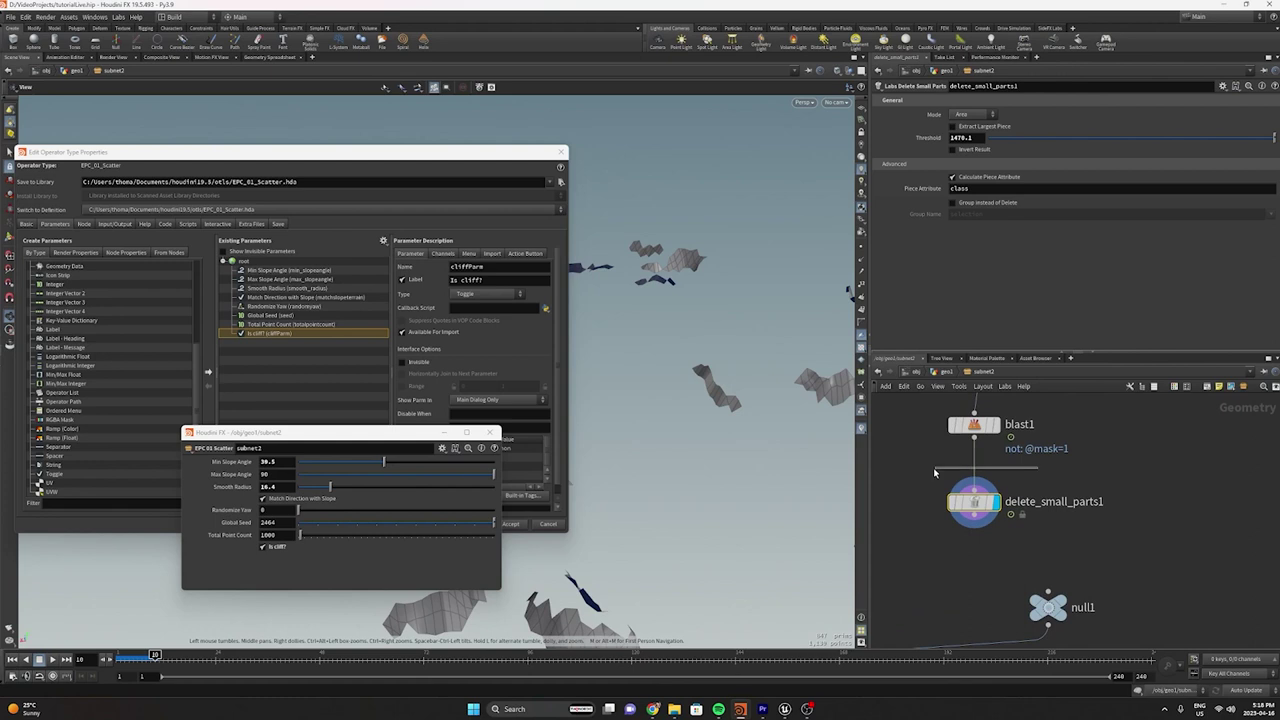
pyautogui.click(933, 467)
pyautogui.press('Tab')
pyautogui.write('null')
pyautogui.press('Return')
pyautogui.click(935, 472)
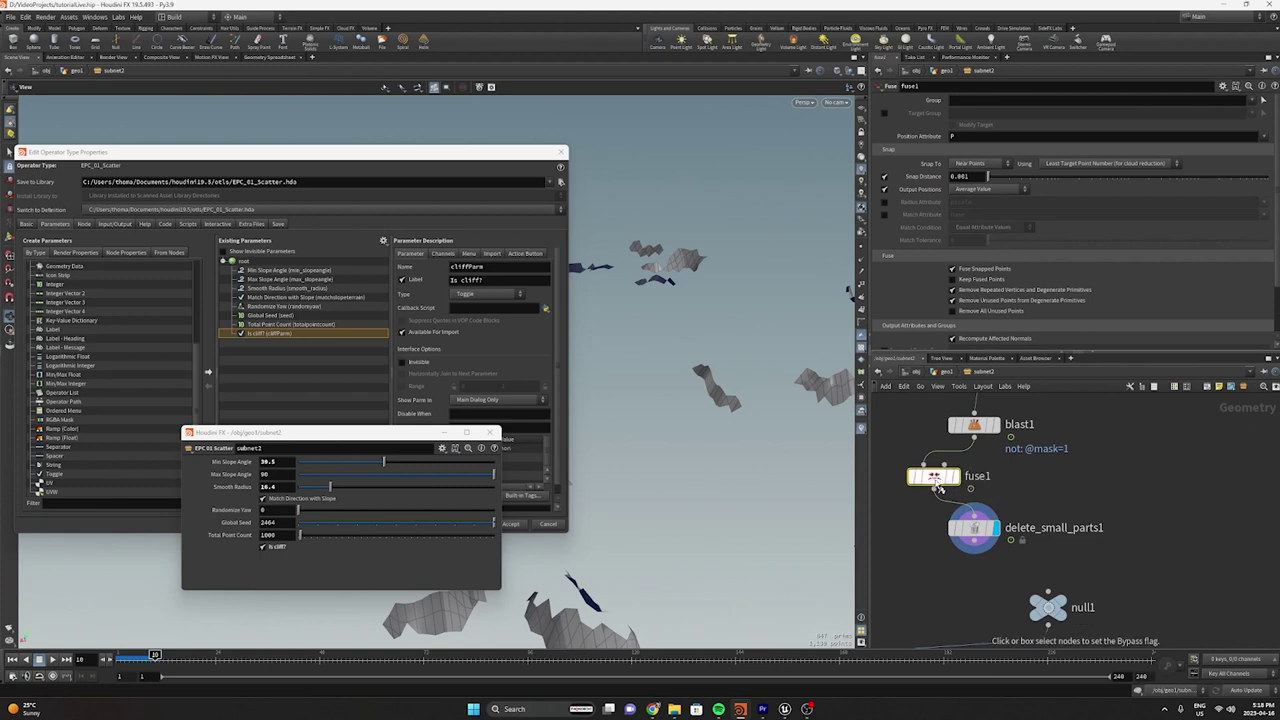
pyautogui.press('Delete')
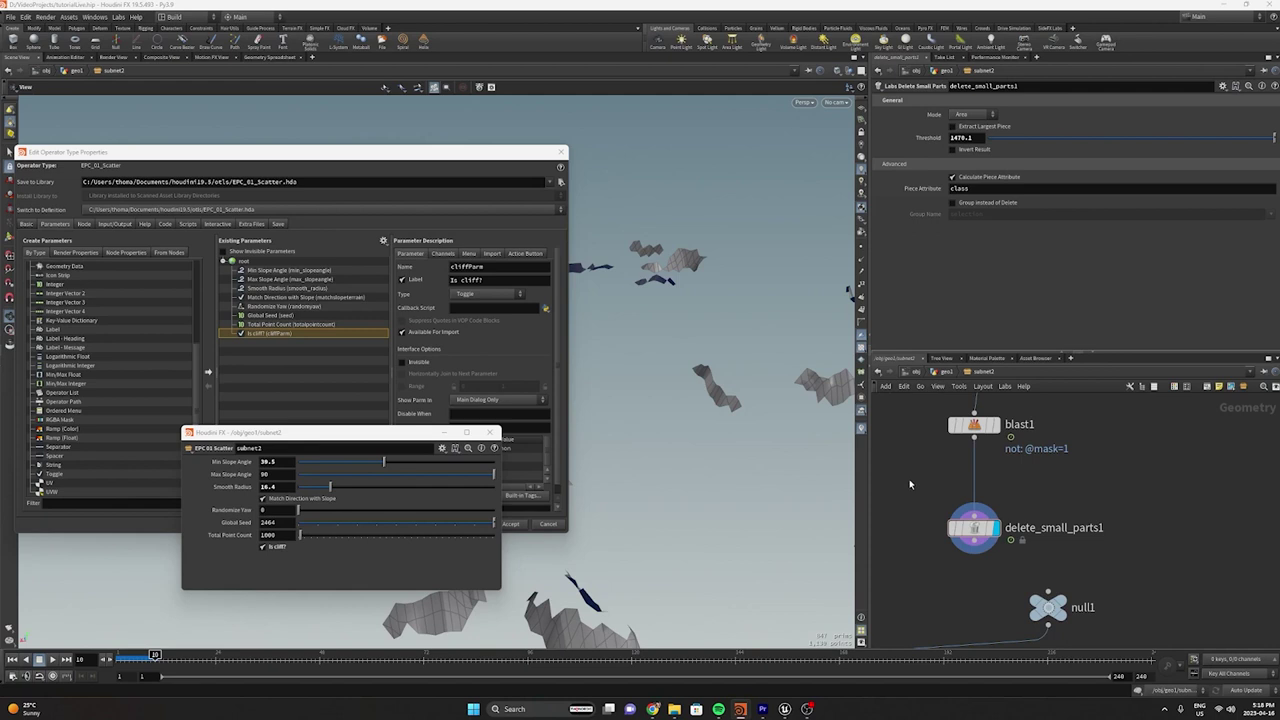
# Shift the convert, blast and small-parts nodes aside and place a HeightField Mask by Object node above null1
pyautogui.scroll(-4, 987, 490)
pyautogui.moveTo(1062, 516); pyautogui.dragTo(1098, 449)
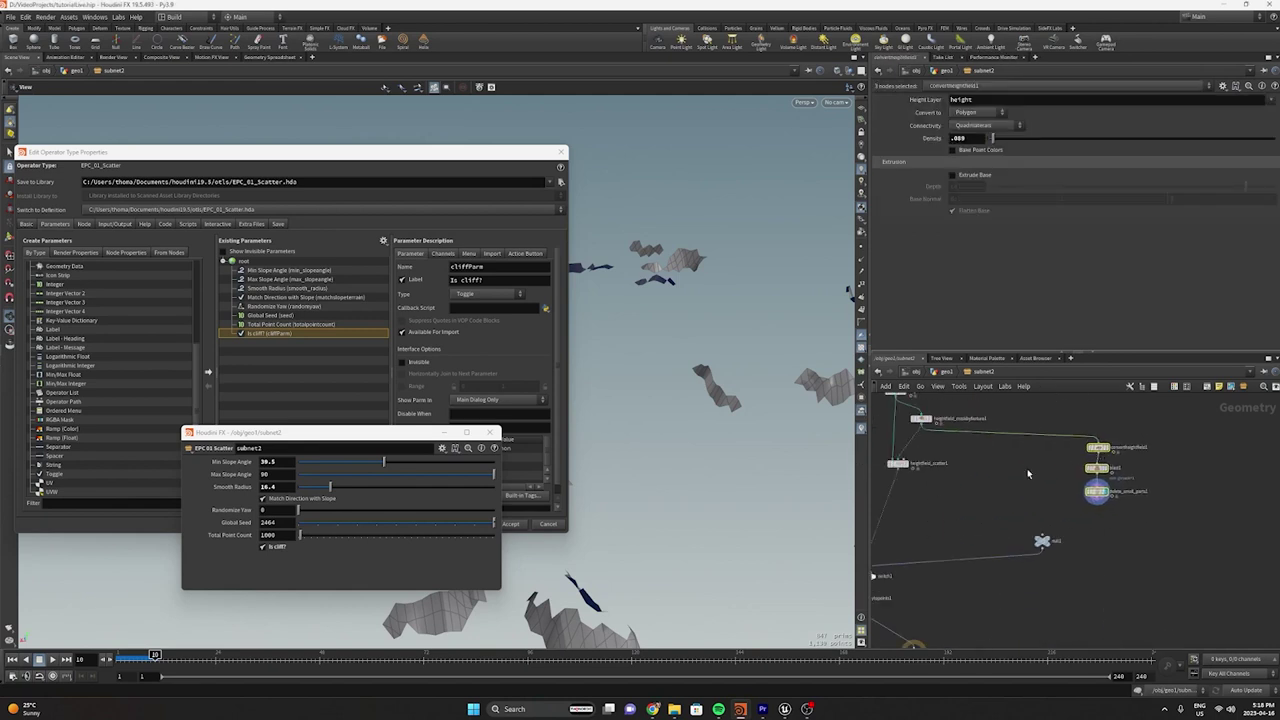
pyautogui.press('Tab')
pyautogui.write('mask by')
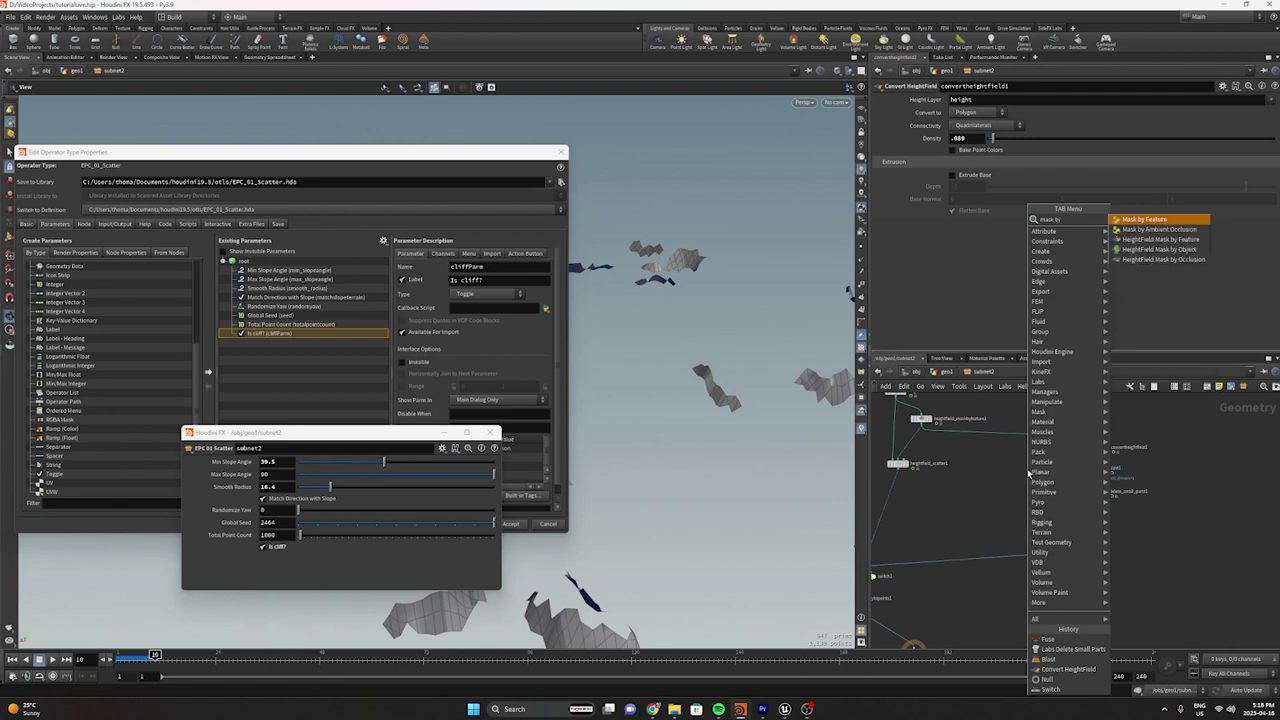
pyautogui.press('Down')
pyautogui.press('Down')
pyautogui.press('Down')
pyautogui.press('Return')
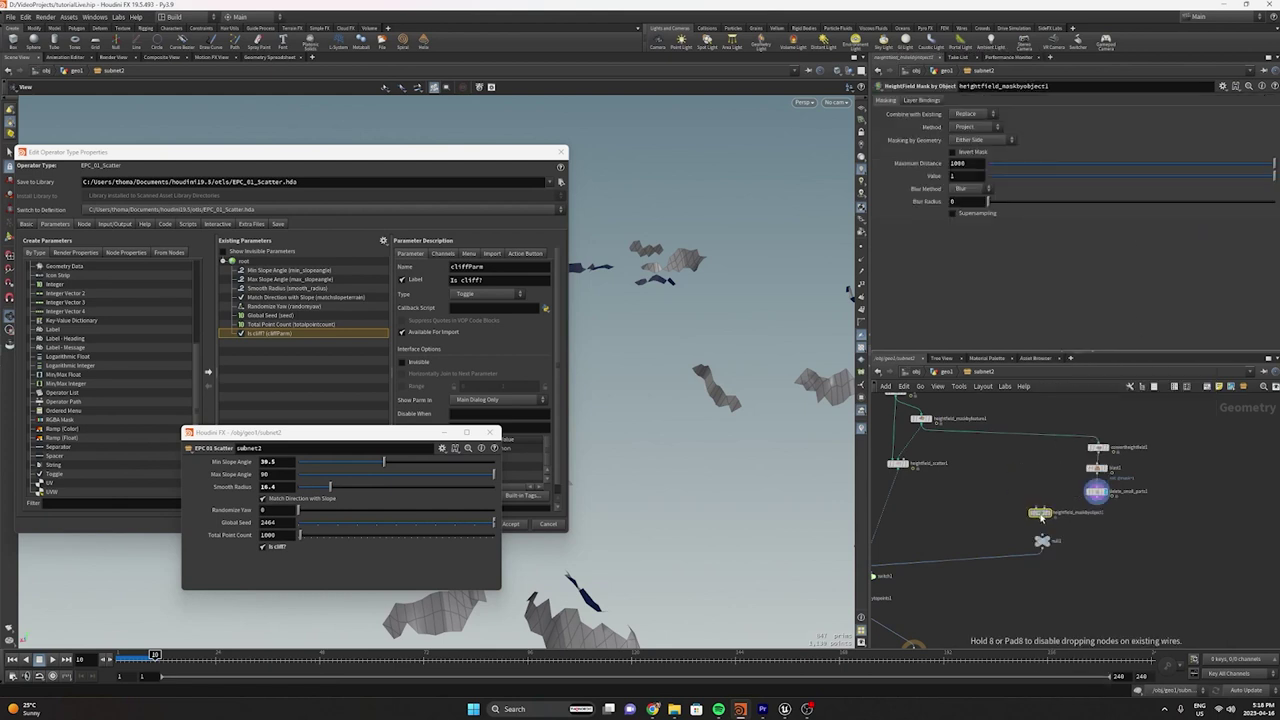
pyautogui.click(1042, 517)
# Wire delete_small_parts1 into the second input of heightfield_maskbyobject1
pyautogui.scroll(3, 1042, 517)
pyautogui.click(1043, 500)
pyautogui.click(1148, 492)
# Add a HeightField Resample node in the free space beside heightfield_scatter1
pyautogui.scroll(-5, 992, 471)
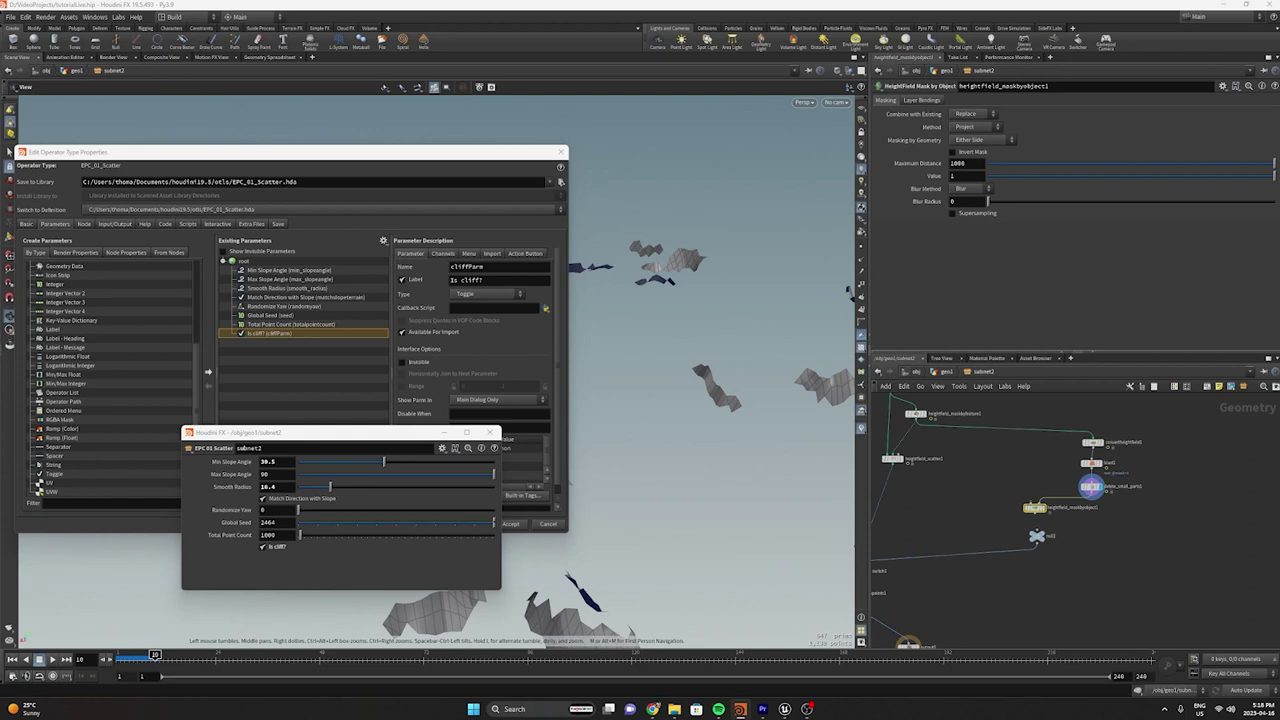
pyautogui.press('Tab')
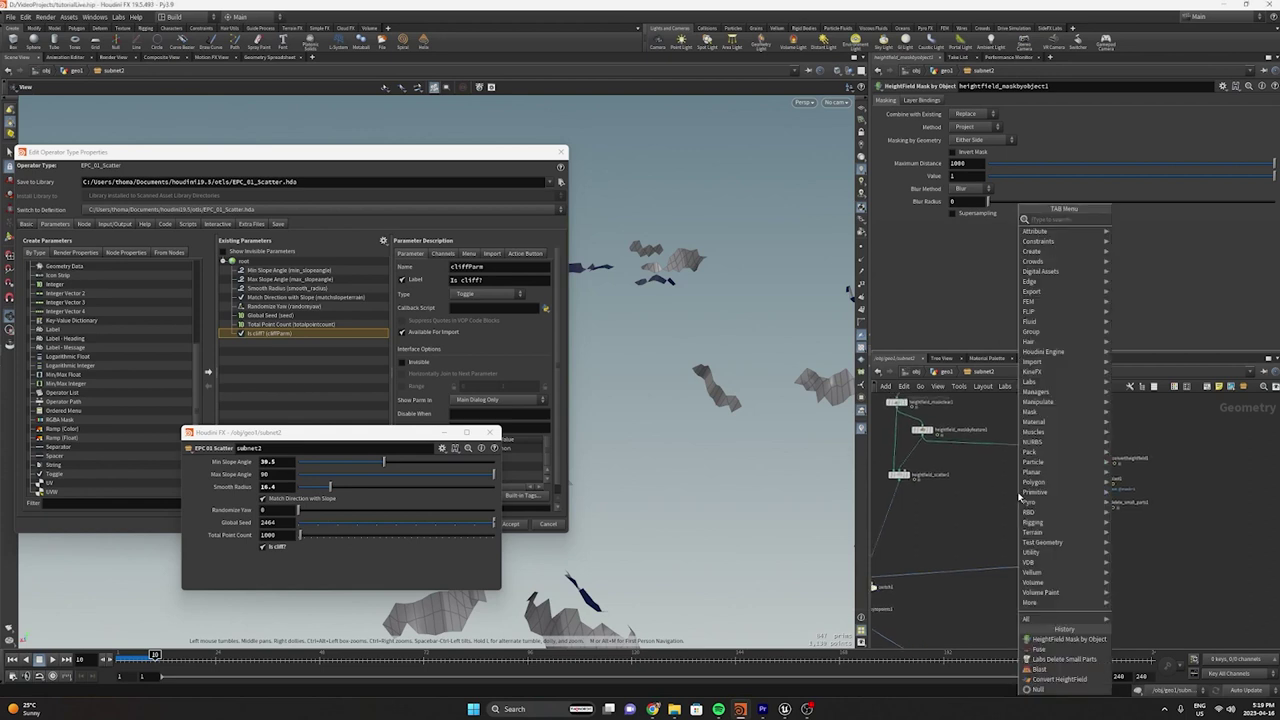
pyautogui.write('height sc')
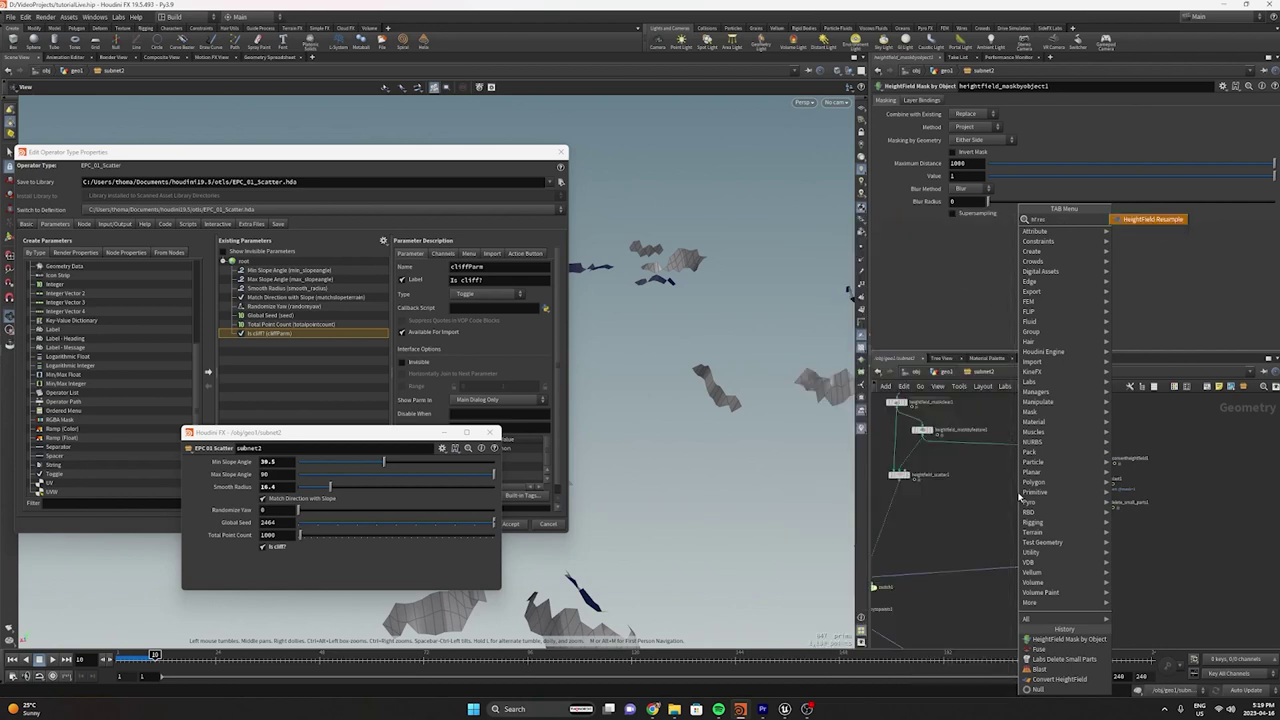
pyautogui.press('Return')
pyautogui.click(974, 489)
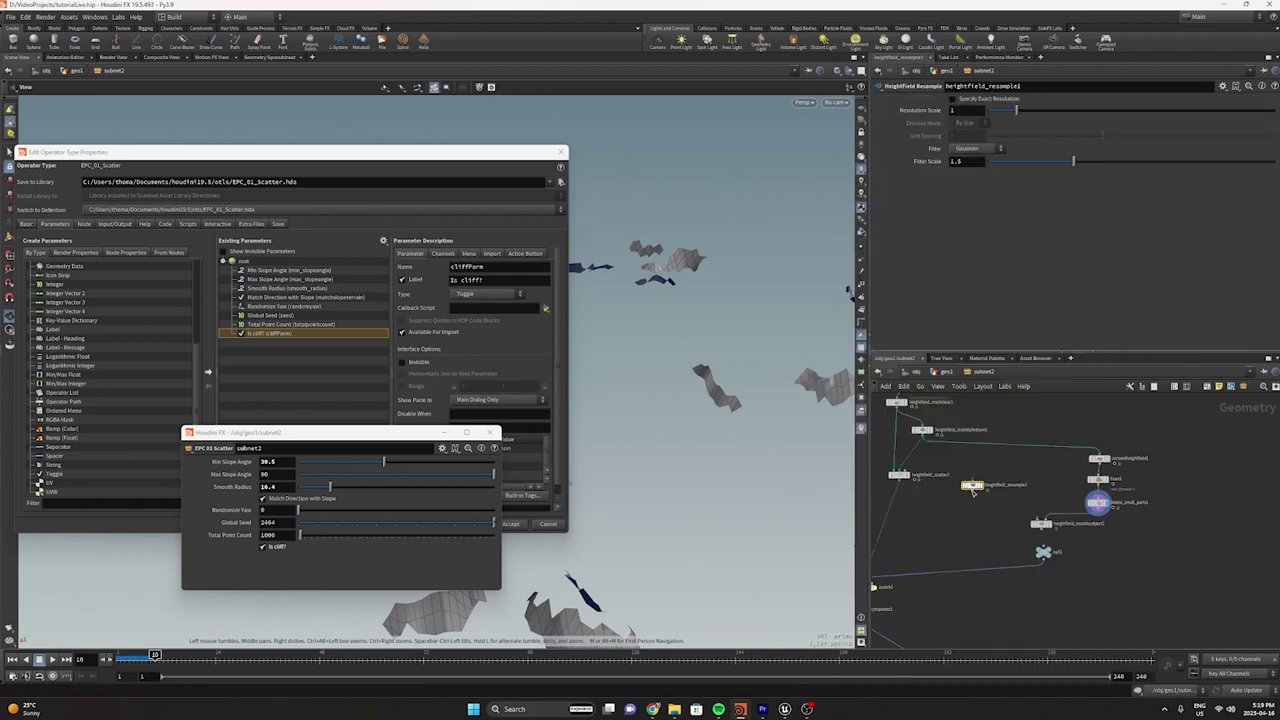
# Wire heightfield_maskbyfeature1 through heightfield_resample1 into the first input of heightfield_maskbyobject1, and display the resample node
pyautogui.click(973, 491)
pyautogui.click(1039, 517)
pyautogui.moveTo(972, 486); pyautogui.dragTo(992, 488)
pyautogui.click(929, 446)
pyautogui.click(993, 482)
pyautogui.click(1000, 488)
# Reduce the Resolution Scale of heightfield_resample1 to 0.07
pyautogui.moveTo(713, 377)
pyautogui.mouseDown()
pyautogui.moveTo(808, 391)
pyautogui.moveTo(770, 480)
pyautogui.moveTo(714, 370)
pyautogui.mouseUp()
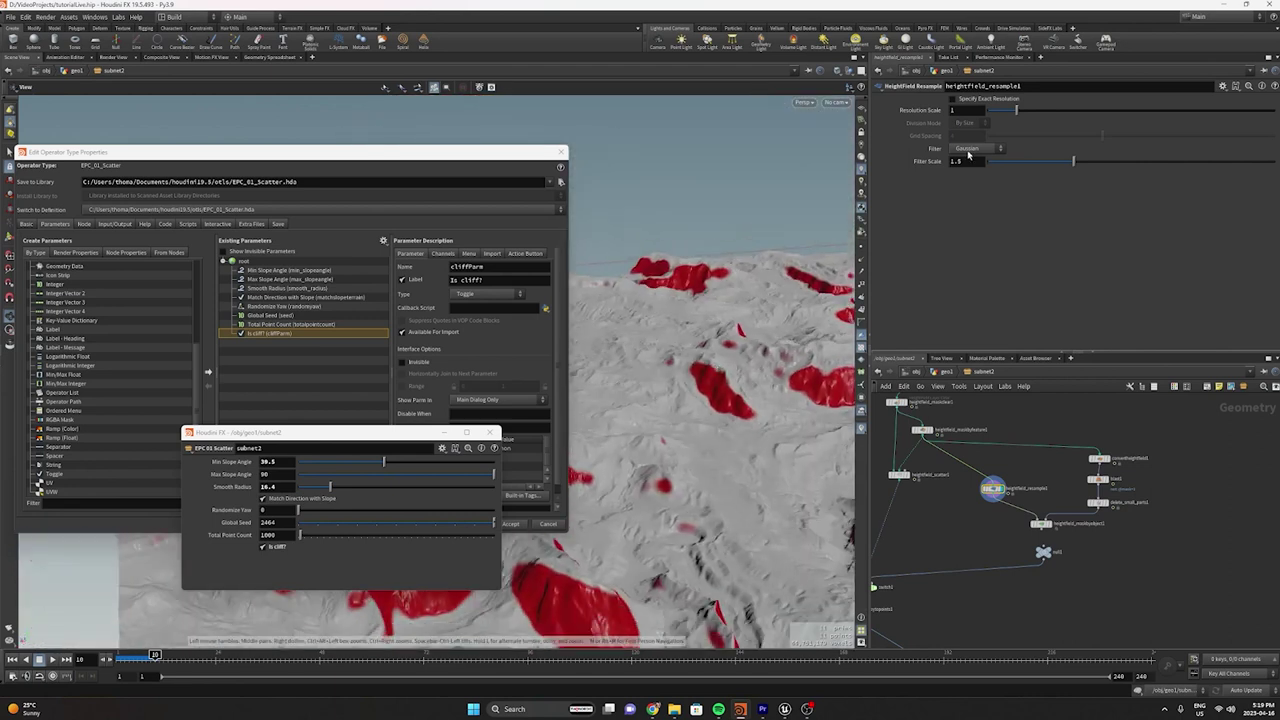
pyautogui.moveTo(1016, 112); pyautogui.dragTo(997, 116)
pyautogui.keyDown('alt'); pyautogui.moveTo(760, 398); pyautogui.dragTo(735, 349); pyautogui.keyUp('alt')
pyautogui.moveTo(996, 111); pyautogui.dragTo(995, 114)
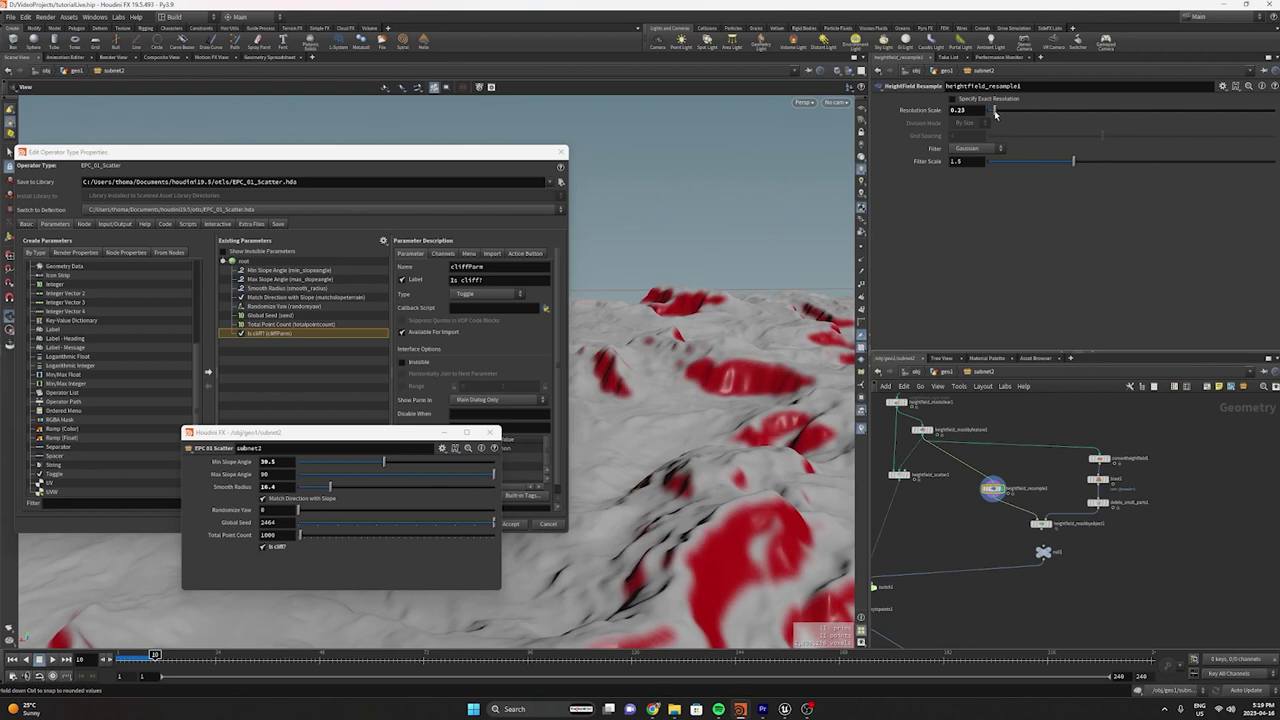
pyautogui.doubleClick(976, 111)
pyautogui.write('0.0')
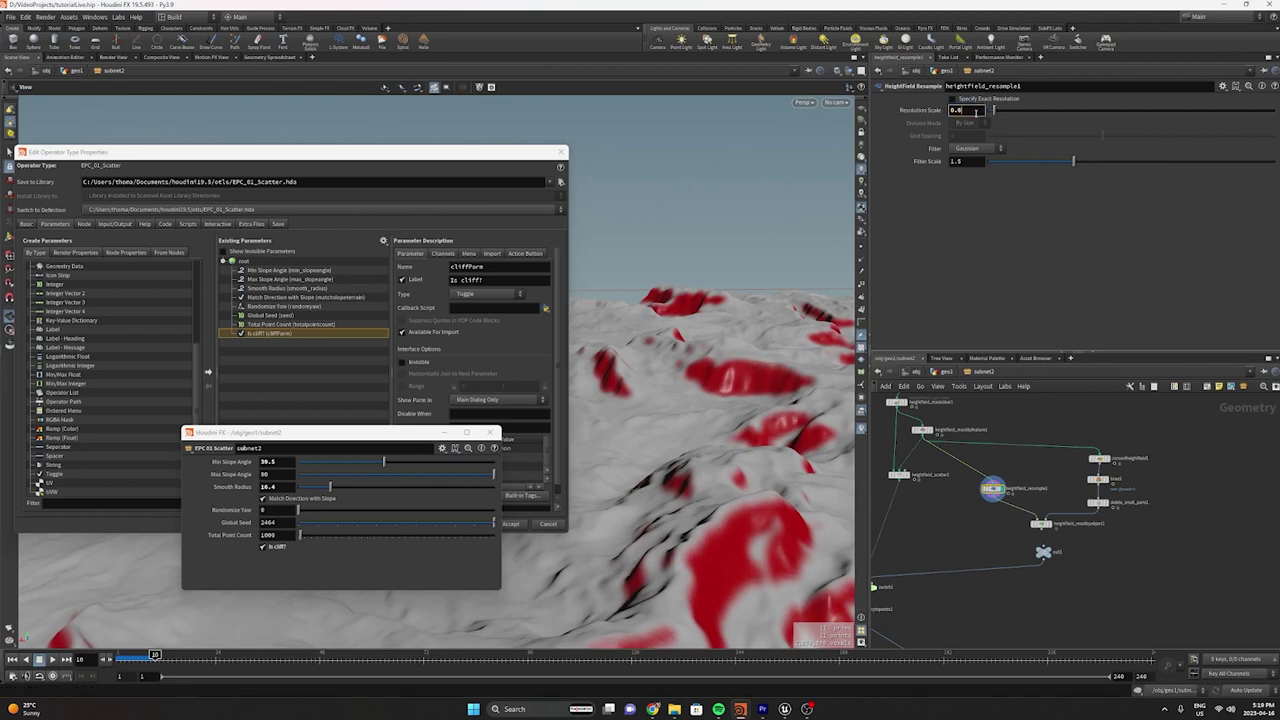
pyautogui.write('7')
pyautogui.press('Return')
# Display heightfield_maskbyobject1, examine the projected cliff mask on the terrain and open the node's parameters
pyautogui.moveTo(803, 397); pyautogui.dragTo(830, 500)
pyautogui.scroll(5, 987, 525)
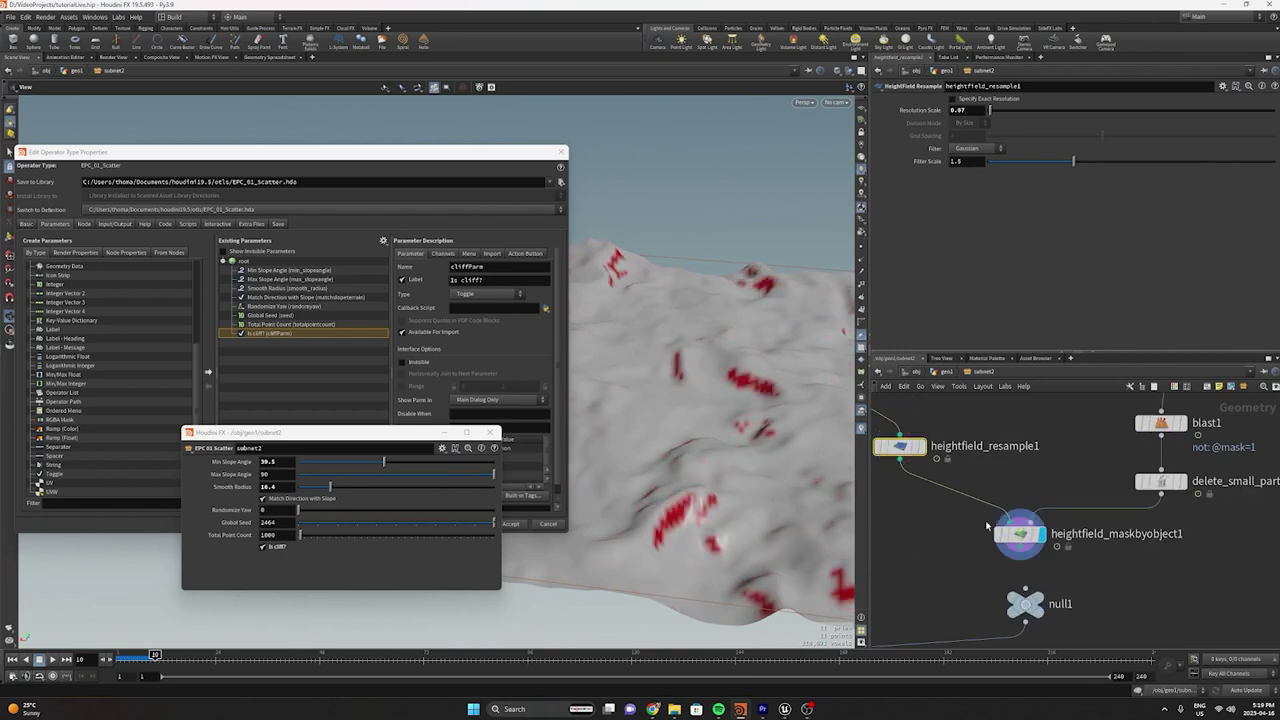
pyautogui.click(1018, 533)
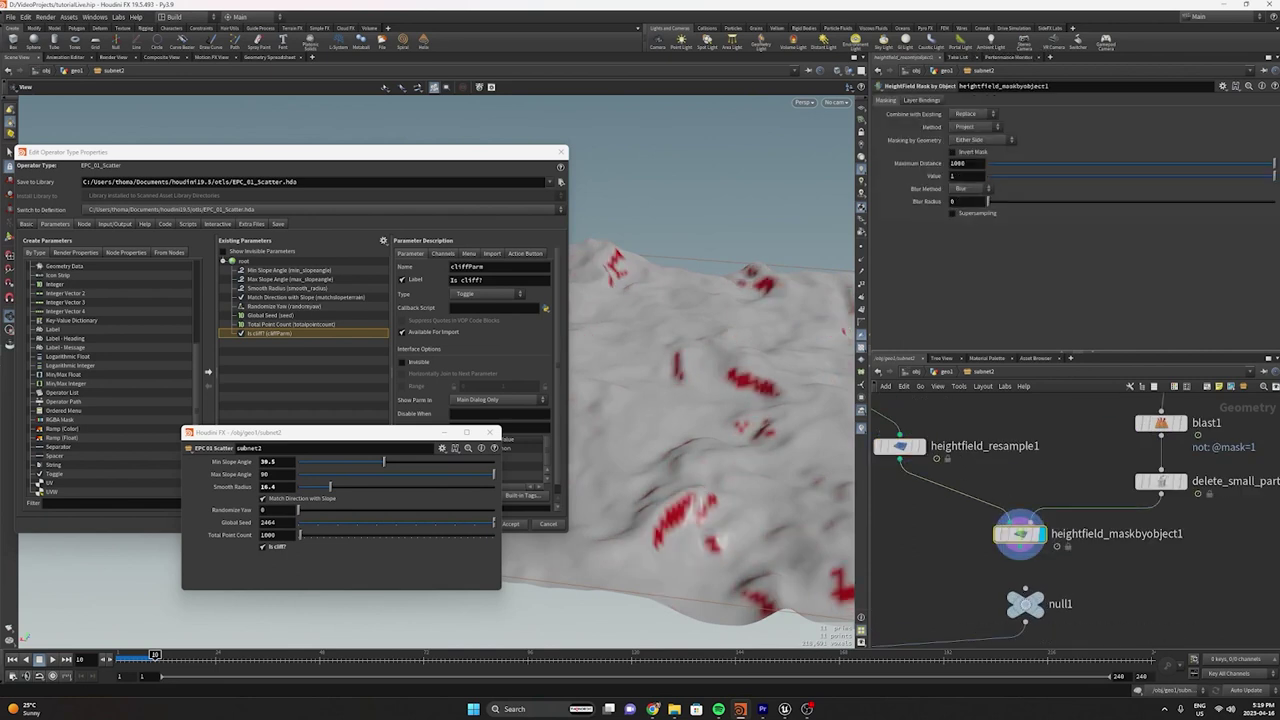
# Try different mask Value settings on heightfield_maskbyobject1 and restore the default
pyautogui.moveTo(966, 173); pyautogui.dragTo(1138, 170, button='middle')
pyautogui.keyDown('ctrl'); pyautogui.middleClick(971, 180); pyautogui.keyUp('ctrl')
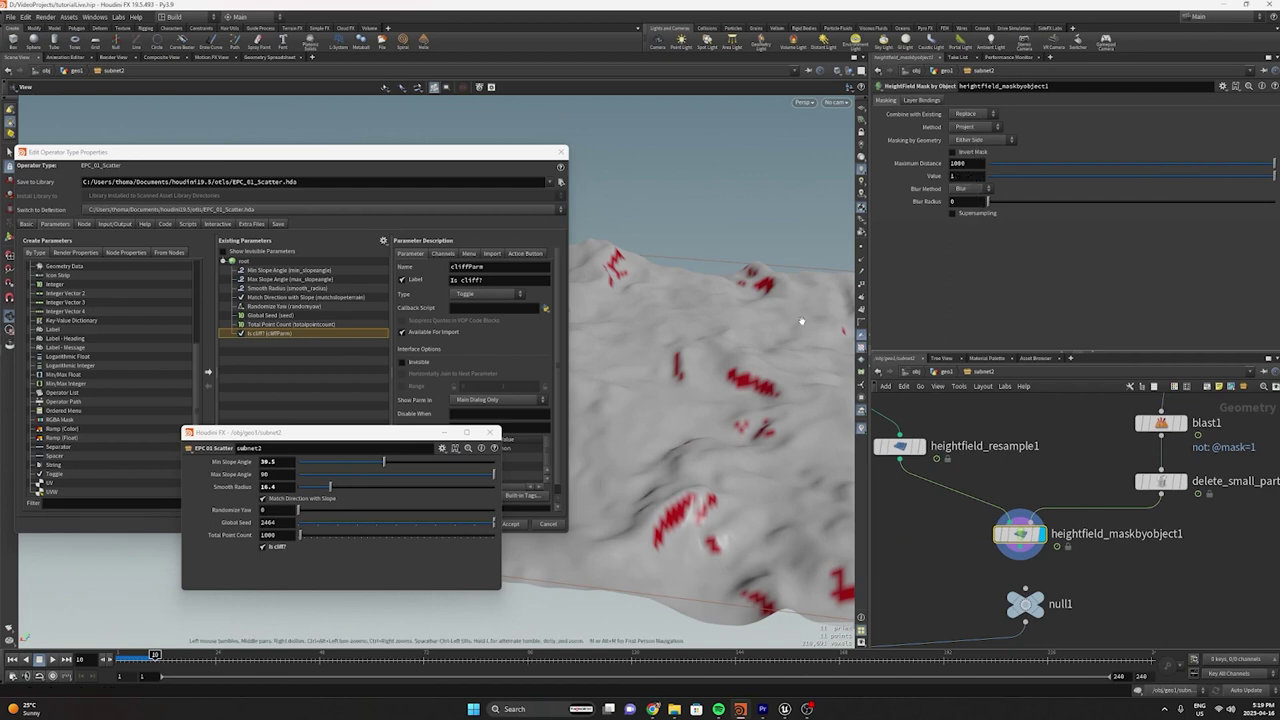
pyautogui.moveTo(510, 155); pyautogui.dragTo(284, 148)
pyautogui.moveTo(967, 176); pyautogui.dragTo(1144, 127, button='middle')
pyautogui.keyDown('ctrl'); pyautogui.middleClick(968, 178); pyautogui.keyUp('ctrl')
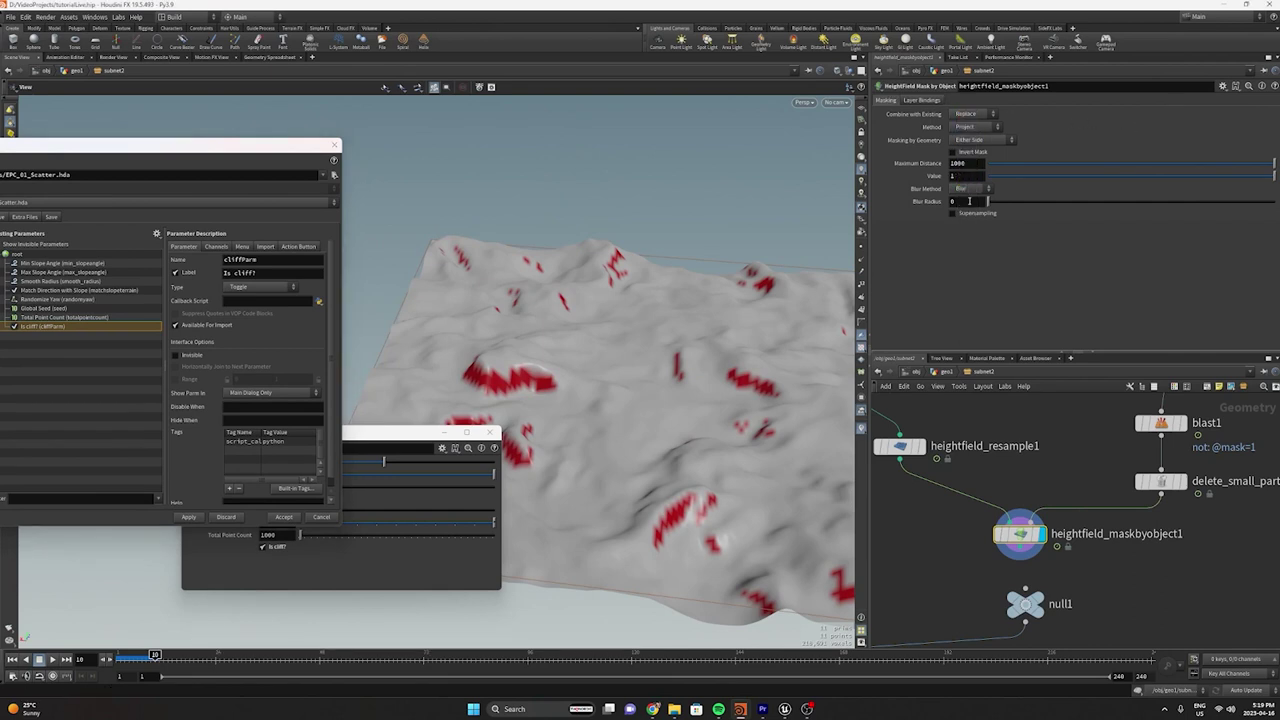
# Soften the mask on heightfield_maskbyobject1 with a Blur Radius of 14.4 and the Box Blur method
pyautogui.moveTo(988, 201); pyautogui.dragTo(1030, 201)
pyautogui.click(968, 190)
pyautogui.click(966, 210)
pyautogui.moveTo(680, 320); pyautogui.dragTo(620, 325)
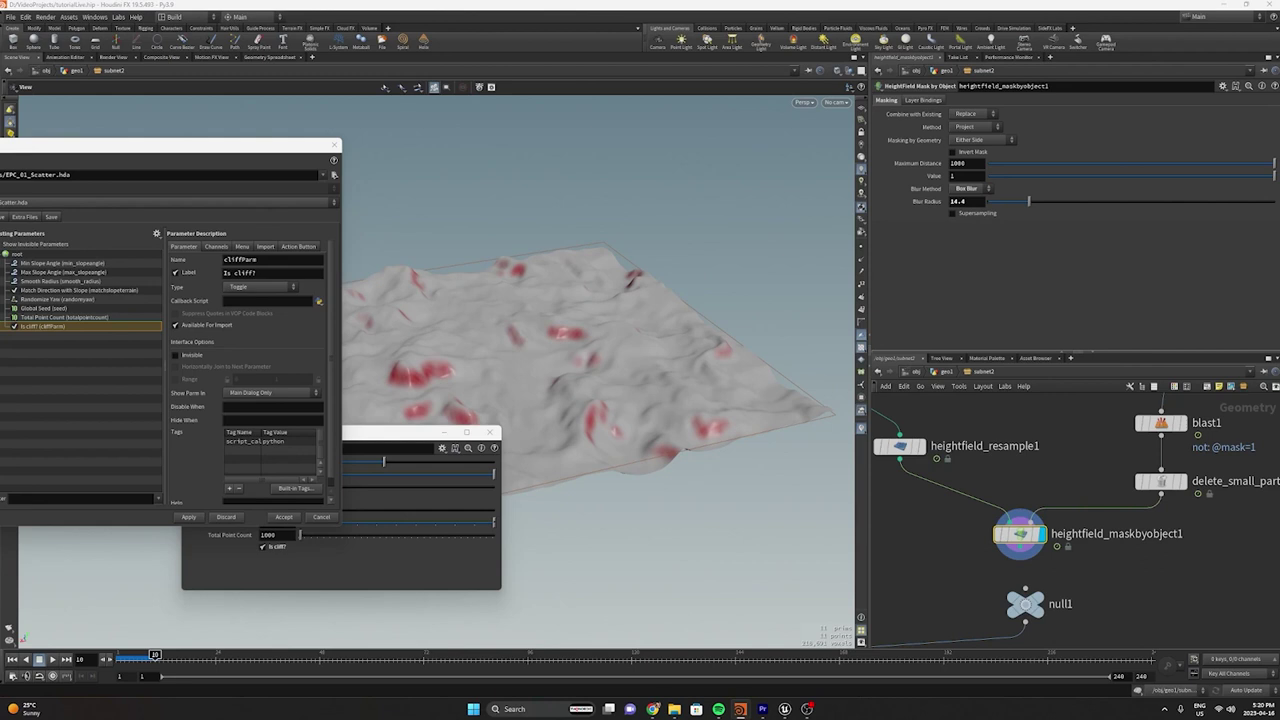
# Display null1 below heightfield_maskbyobject1
pyautogui.press('r')
pyautogui.moveTo(1089, 589); pyautogui.dragTo(1125, 514, button='middle')
pyautogui.click(1048, 430)
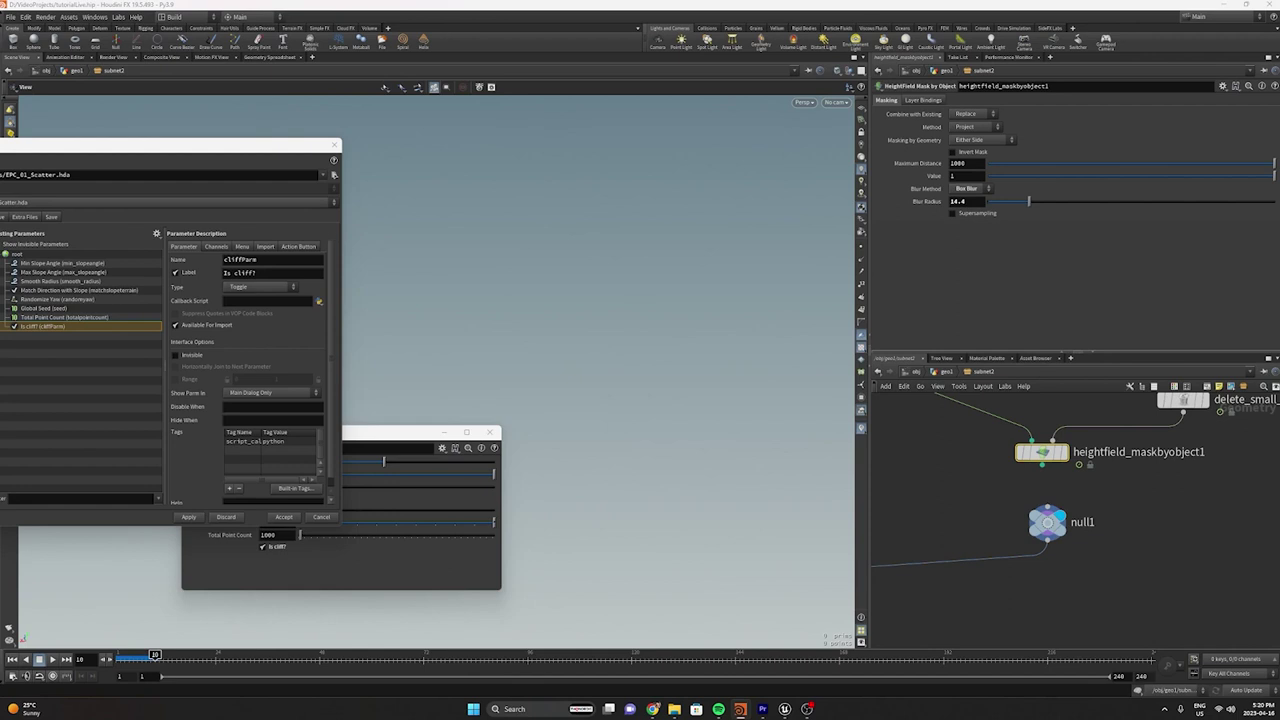
pyautogui.scroll(-6, 1068, 502)
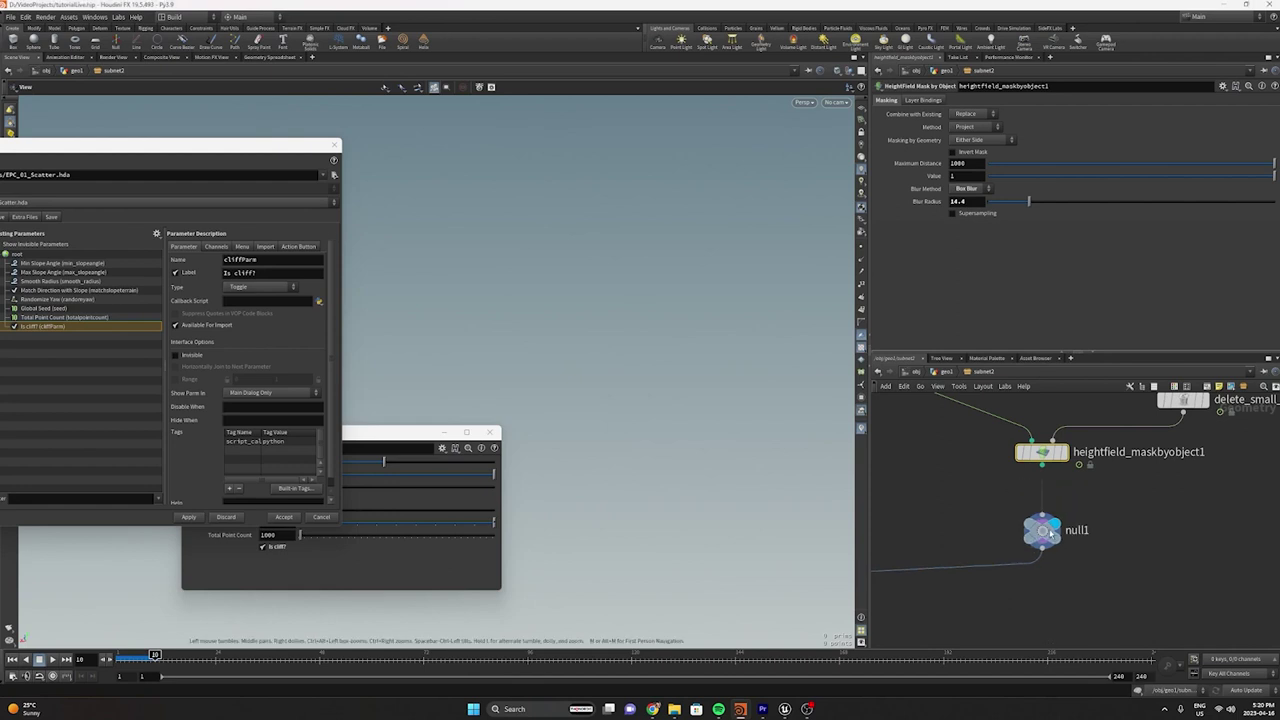
pyautogui.press('Tab')
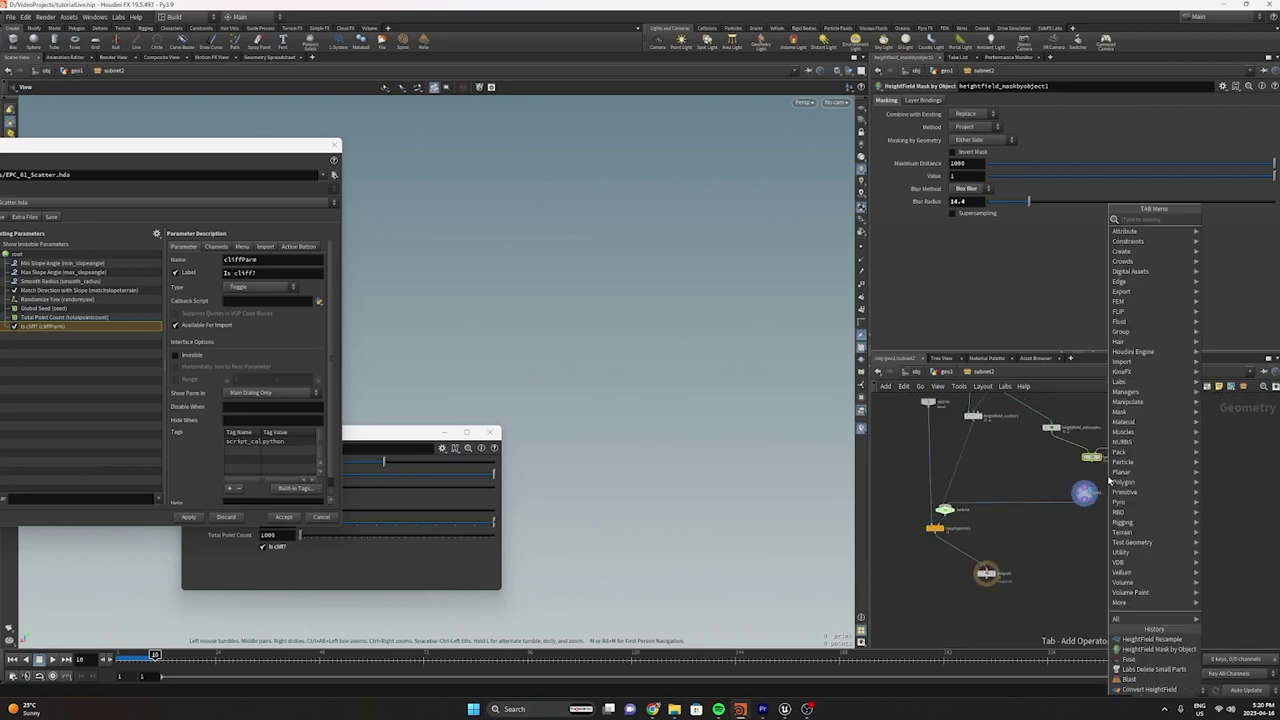
pyautogui.write('hf')
pyautogui.press('Escape')
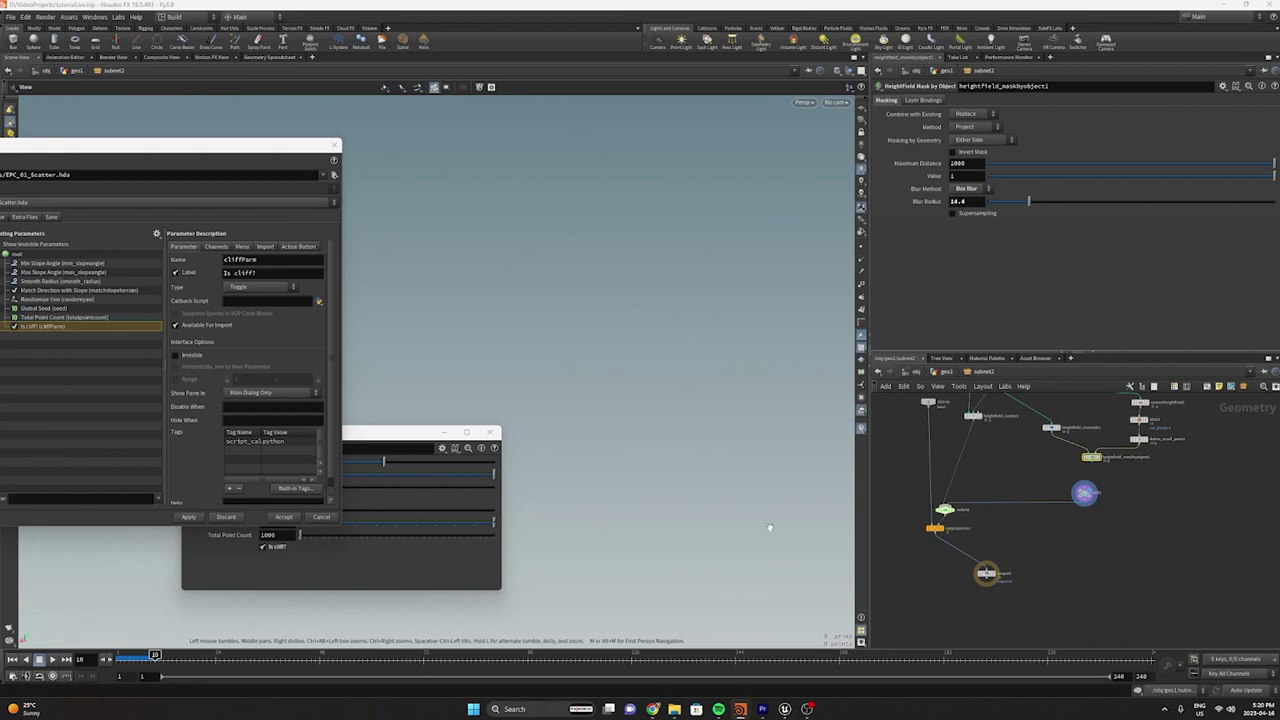
# Make room above null1 and add a HeightField Scatter node directly below heightfield_maskbyobject1
pyautogui.moveTo(1087, 524); pyautogui.dragTo(1058, 568, button='middle')
pyautogui.moveTo(1056, 541); pyautogui.dragTo(1048, 560)
pyautogui.click(1051, 548)
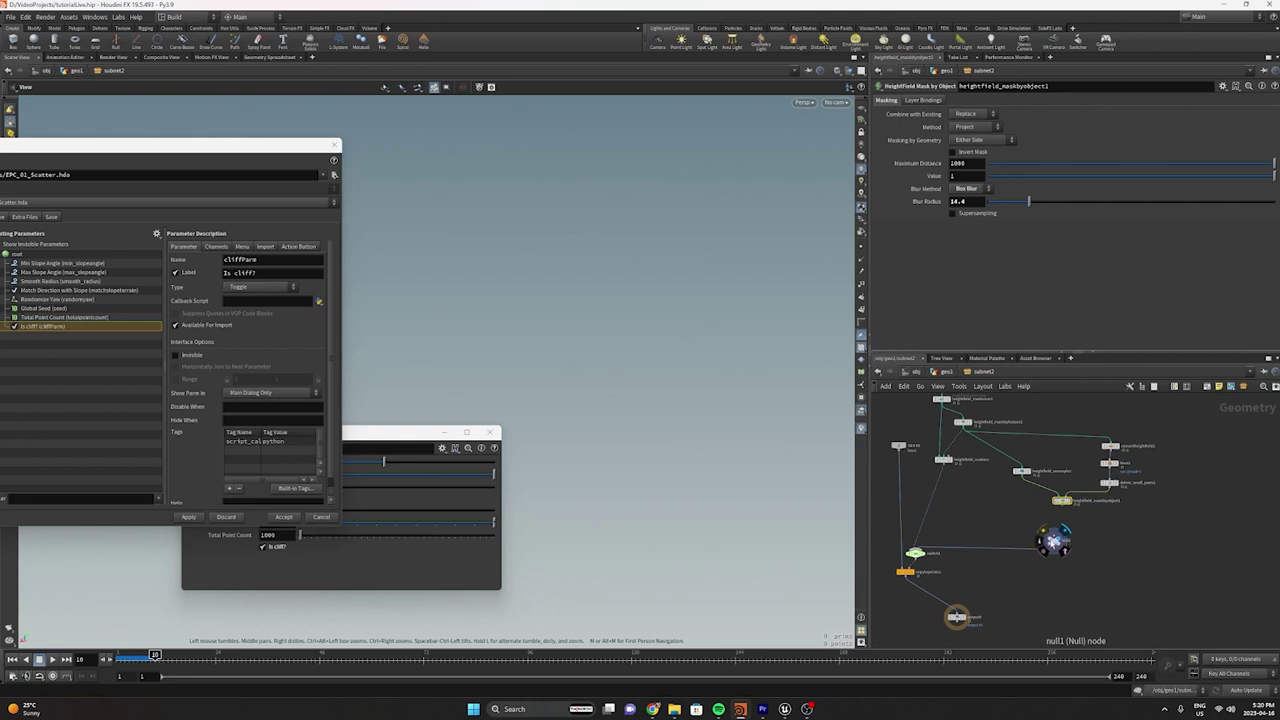
pyautogui.scroll(3, 1052, 543)
pyautogui.press('Tab')
pyautogui.write('hf')
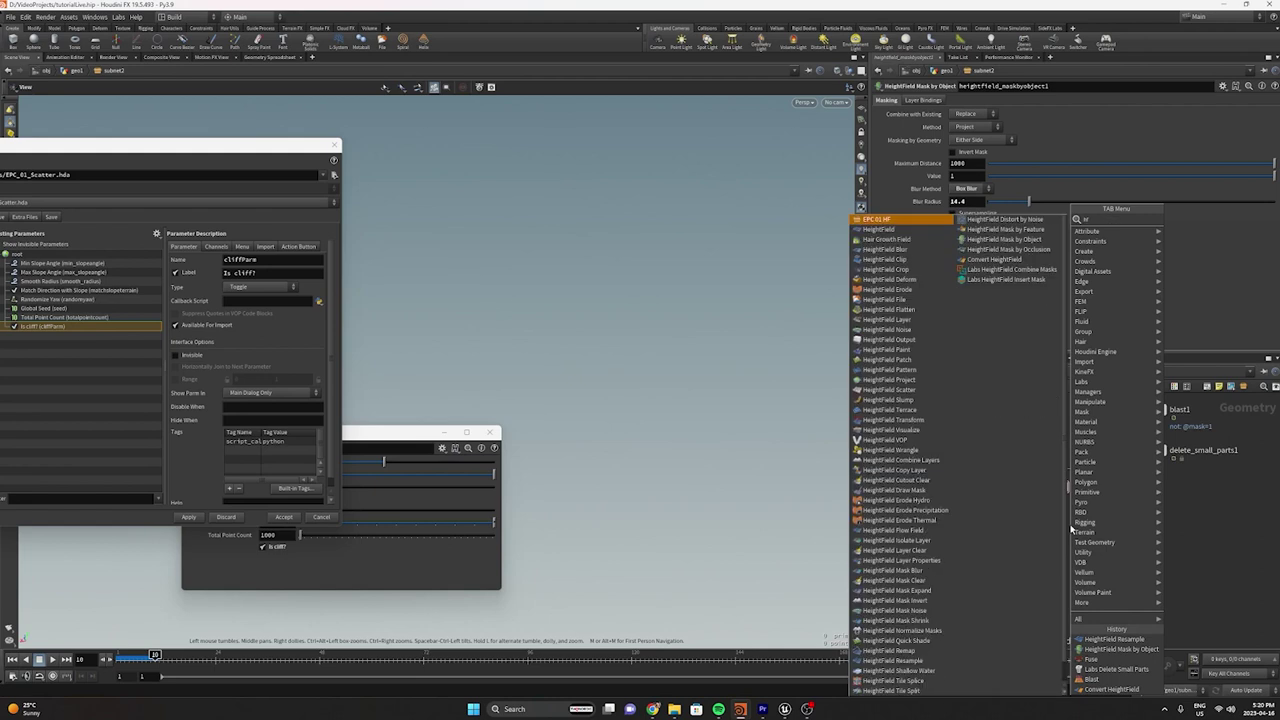
pyautogui.write('sc')
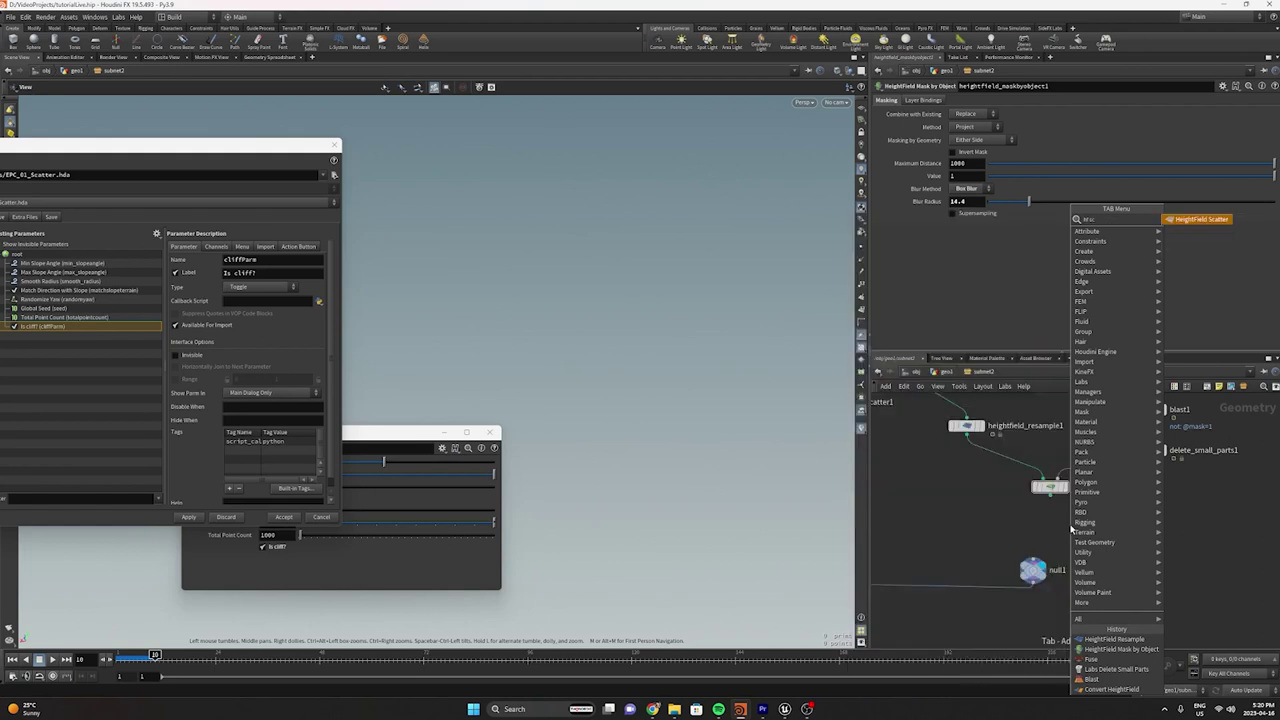
pyautogui.press('Return')
pyautogui.click(1071, 529)
pyautogui.moveTo(1071, 530); pyautogui.dragTo(1051, 541)
# Wire heightfield_maskbyobject1 through the first input of heightfield_scatter2 into null1, and display the scatter node
pyautogui.click(1050, 496)
pyautogui.click(1043, 528)
pyautogui.press('r')
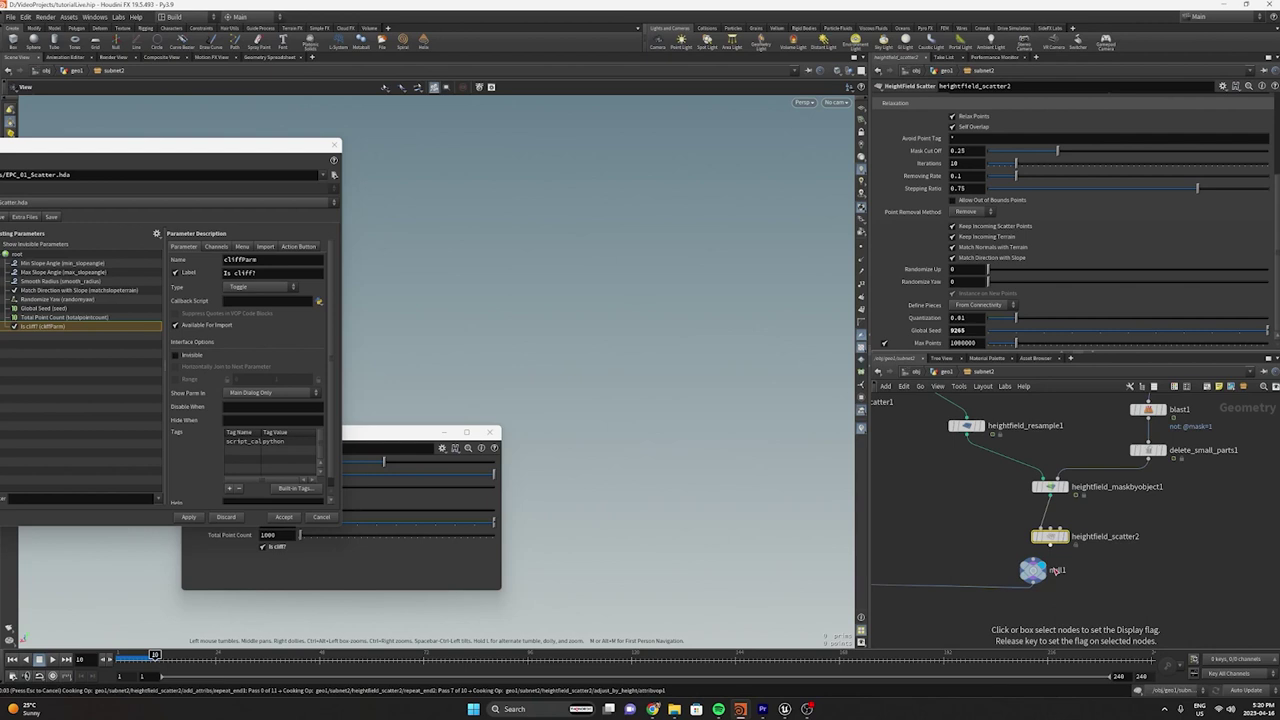
pyautogui.moveTo(569, 386); pyautogui.dragTo(623, 457)
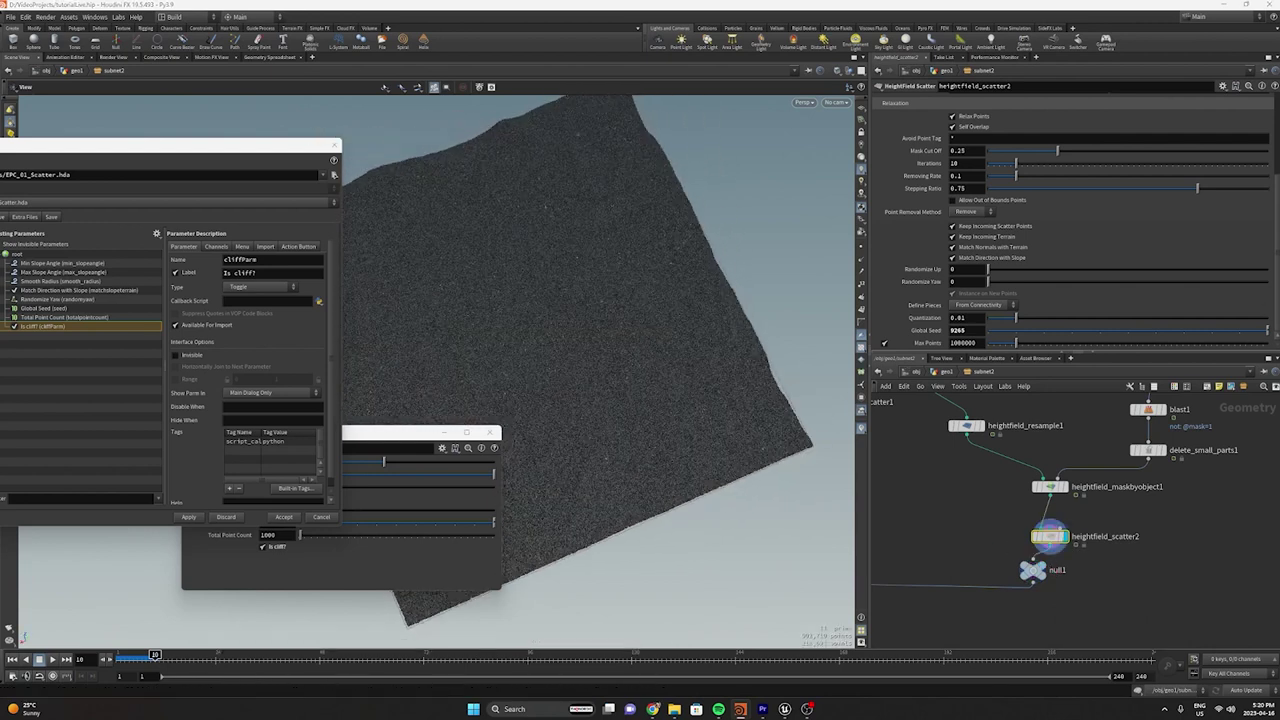
# Set the Scatter Method of heightfield_scatter2 to By Density using Mask Layer
pyautogui.scroll(5, 1006, 242)
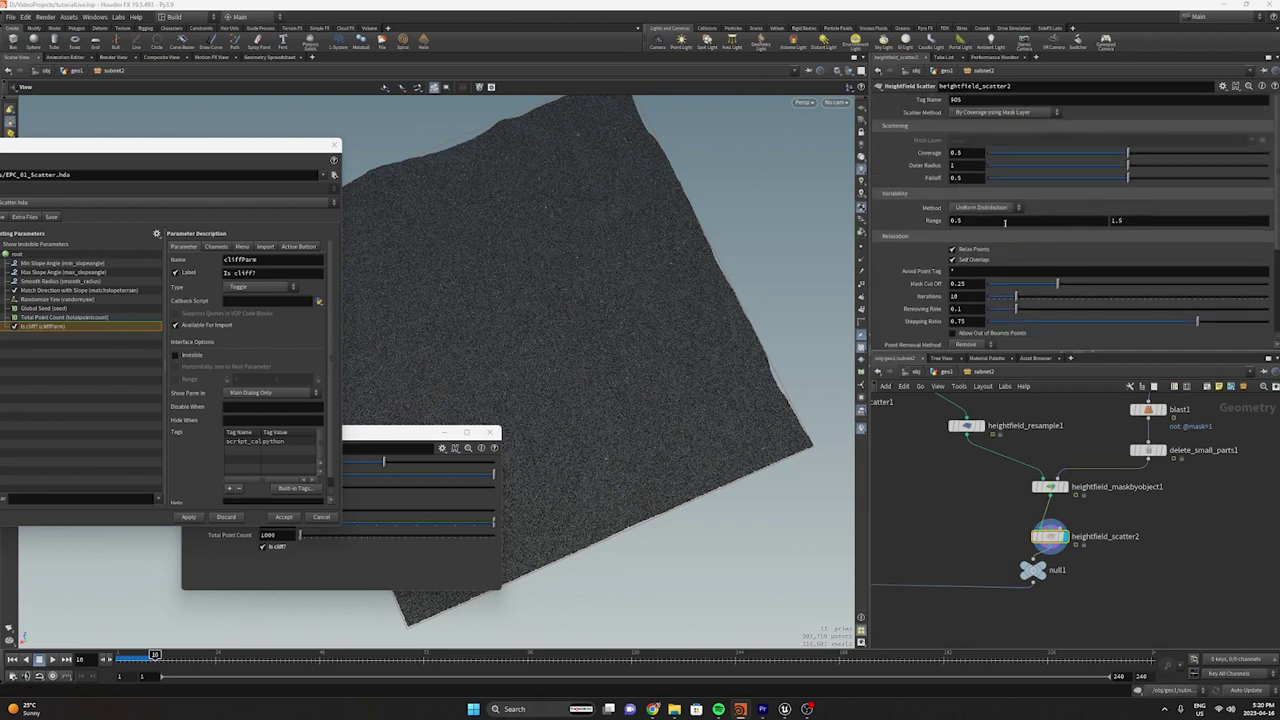
pyautogui.click(1013, 113)
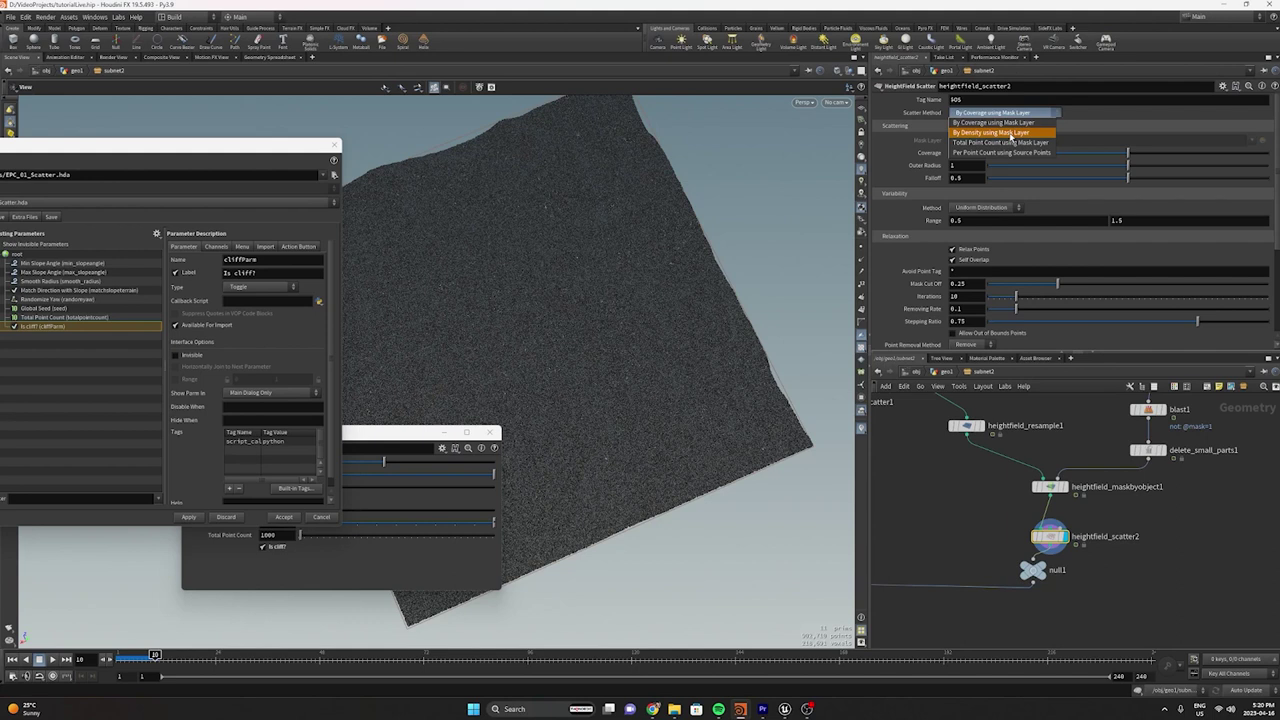
pyautogui.click(1009, 133)
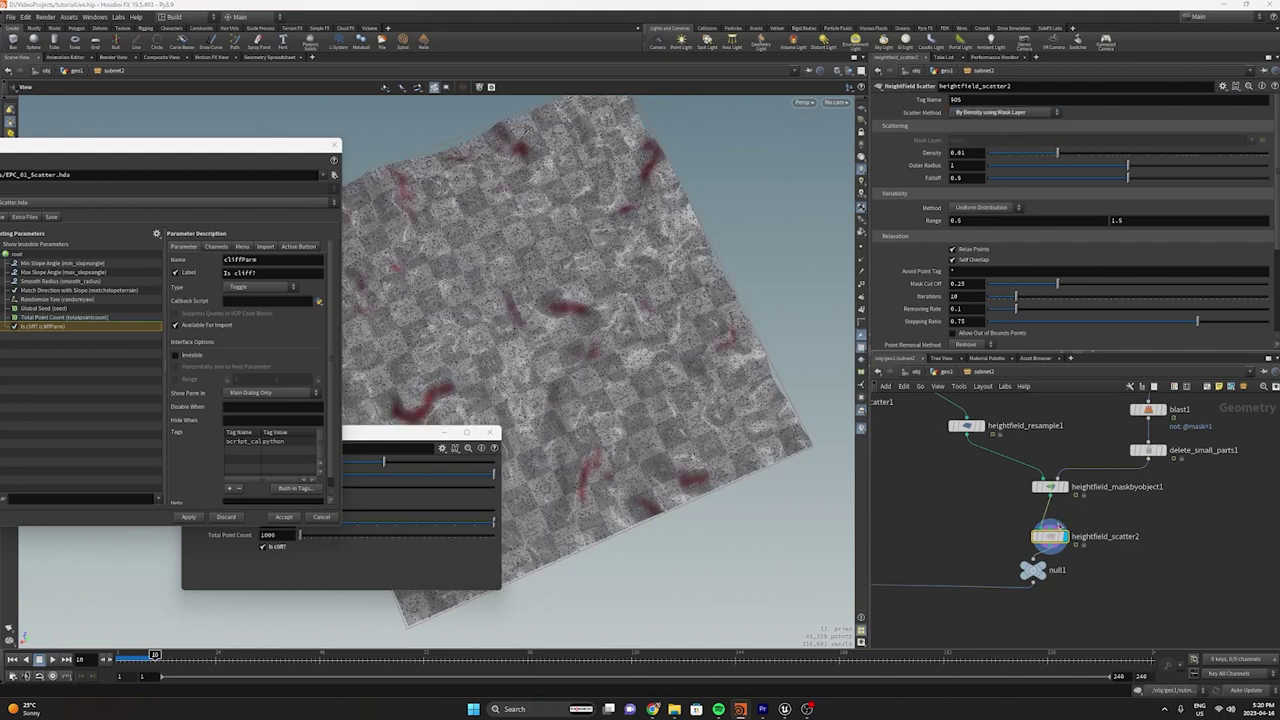
pyautogui.moveTo(694, 340); pyautogui.dragTo(812, 230)
# Wire heightfield_maskbyobject1 into the second, mask input of heightfield_scatter2 as well and inspect the scattered points on the cliffs
pyautogui.scroll(2, 1041, 517)
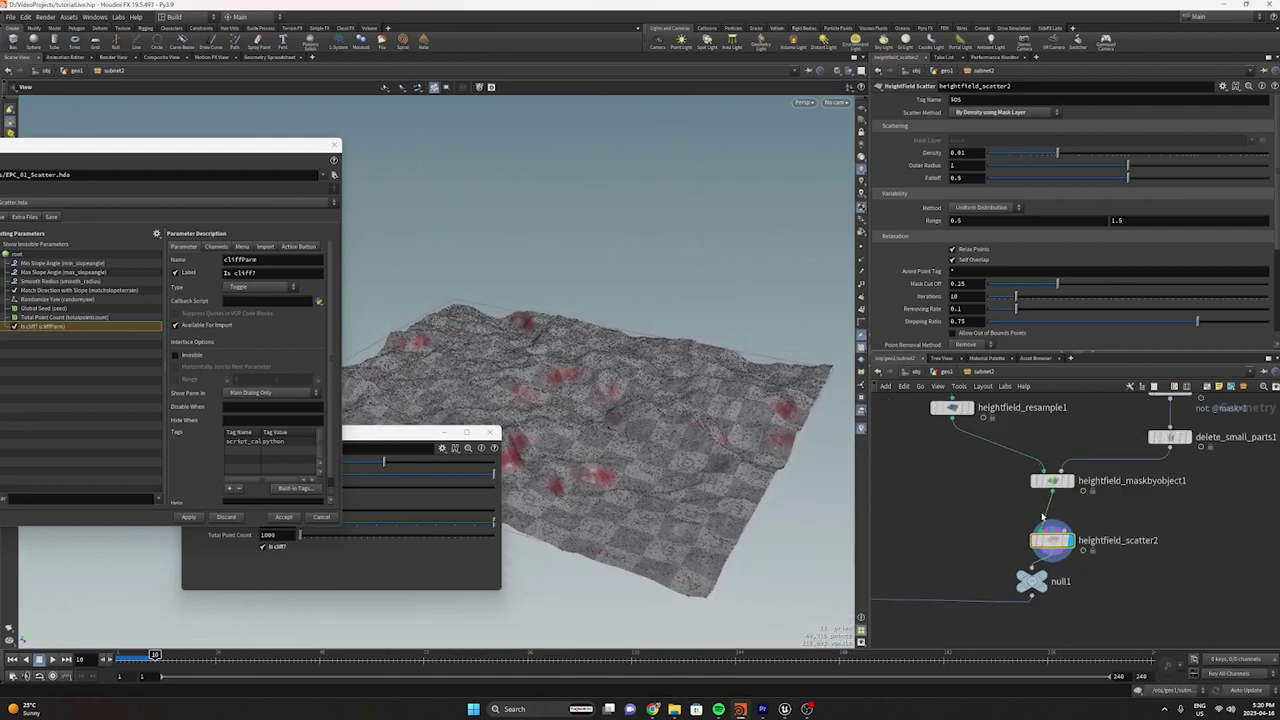
pyautogui.scroll(3, 1043, 517)
pyautogui.scroll(-3, 1058, 541)
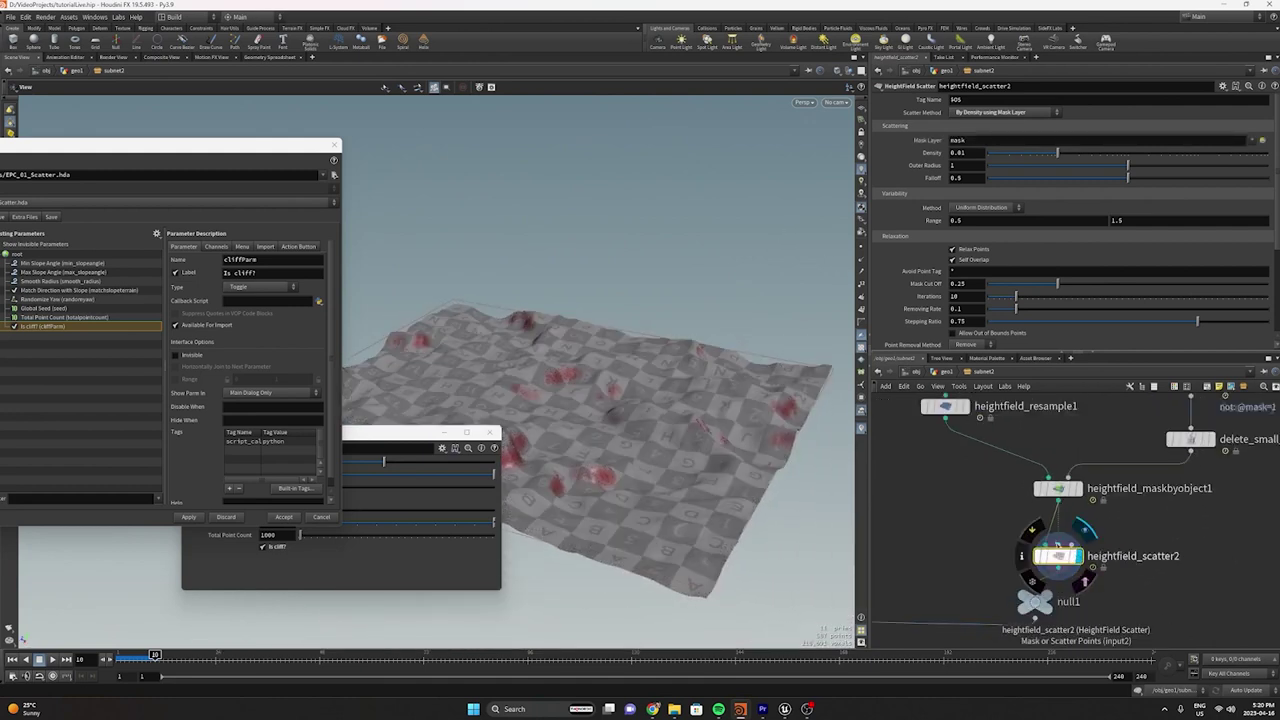
pyautogui.scroll(3, 1057, 555)
pyautogui.moveTo(615, 420); pyautogui.dragTo(667, 415)
pyautogui.scroll(3, 667, 418)
pyautogui.scroll(5, 671, 423)
# Promote the Density of heightfield_scatter2 to the asset's parameters, label it "Density if cliff" and apply the change
pyautogui.moveTo(122, 147); pyautogui.dragTo(377, 52)
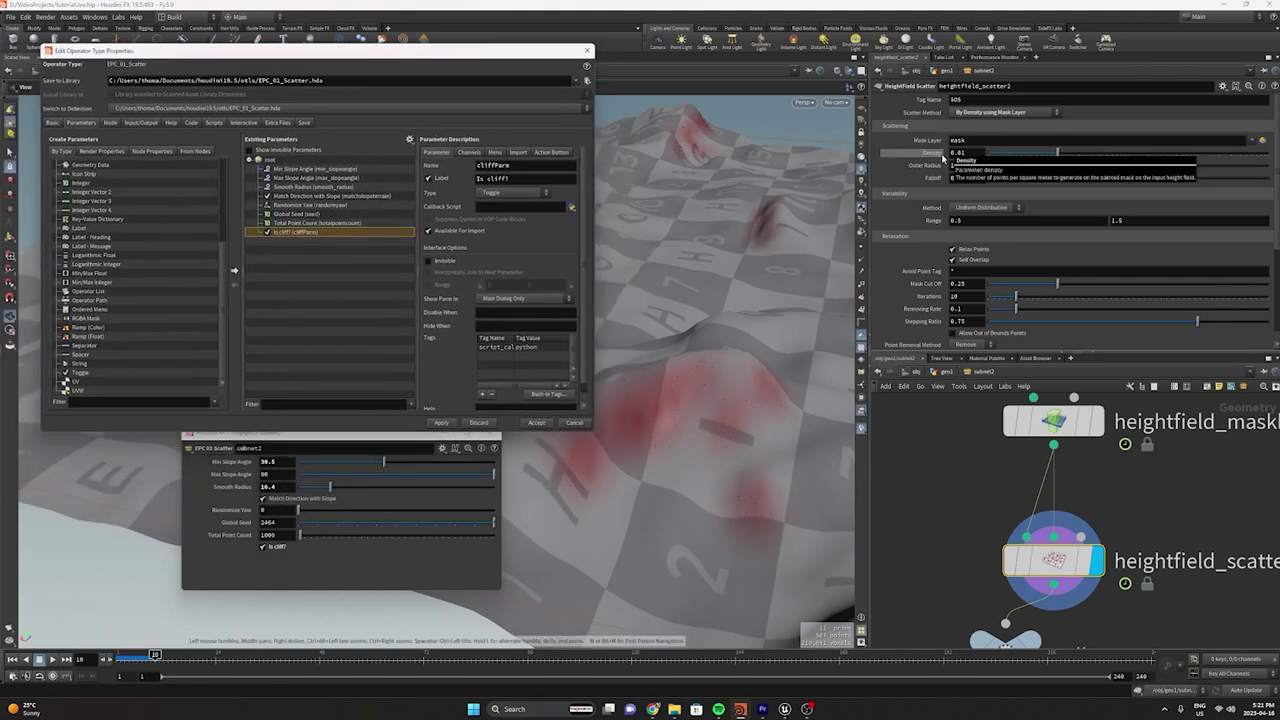
pyautogui.moveTo(1057, 153)
pyautogui.mouseDown()
pyautogui.moveTo(1030, 156)
pyautogui.moveTo(1157, 153)
pyautogui.moveTo(1077, 155)
pyautogui.mouseUp()
pyautogui.hotkey('ctrl', 'z')
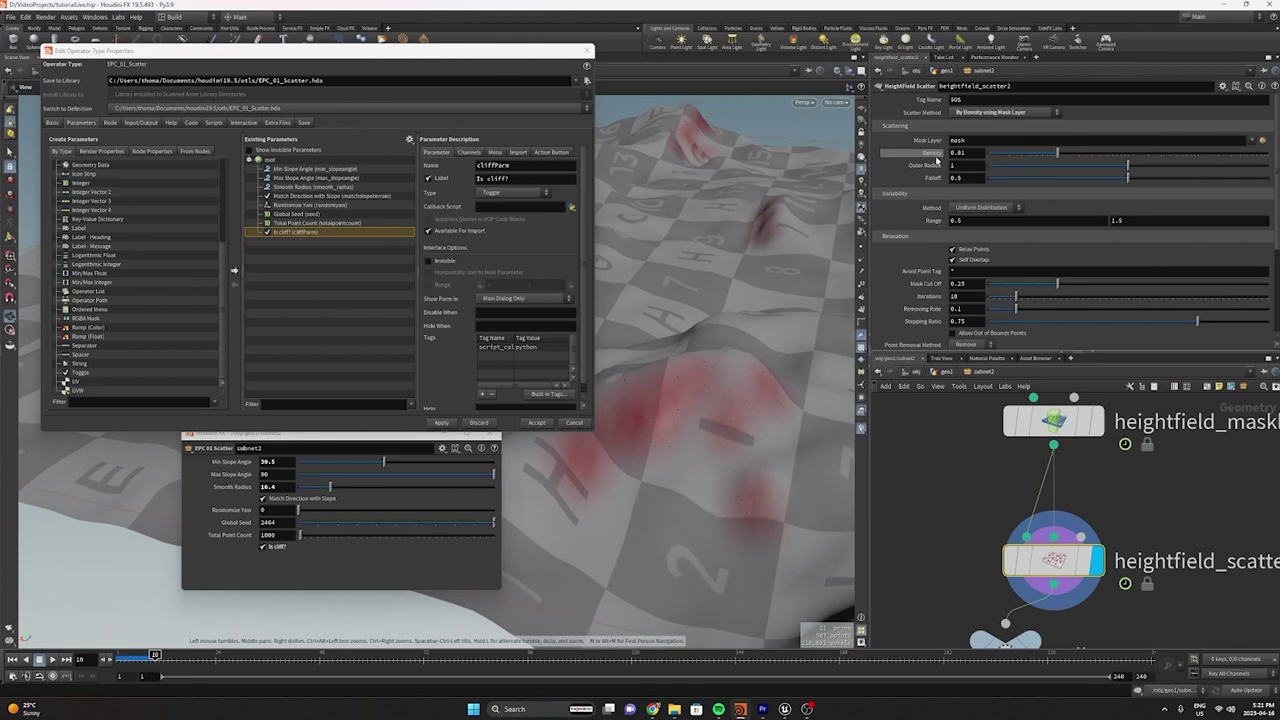
pyautogui.moveTo(268, 163); pyautogui.dragTo(268, 164)
pyautogui.click(557, 179)
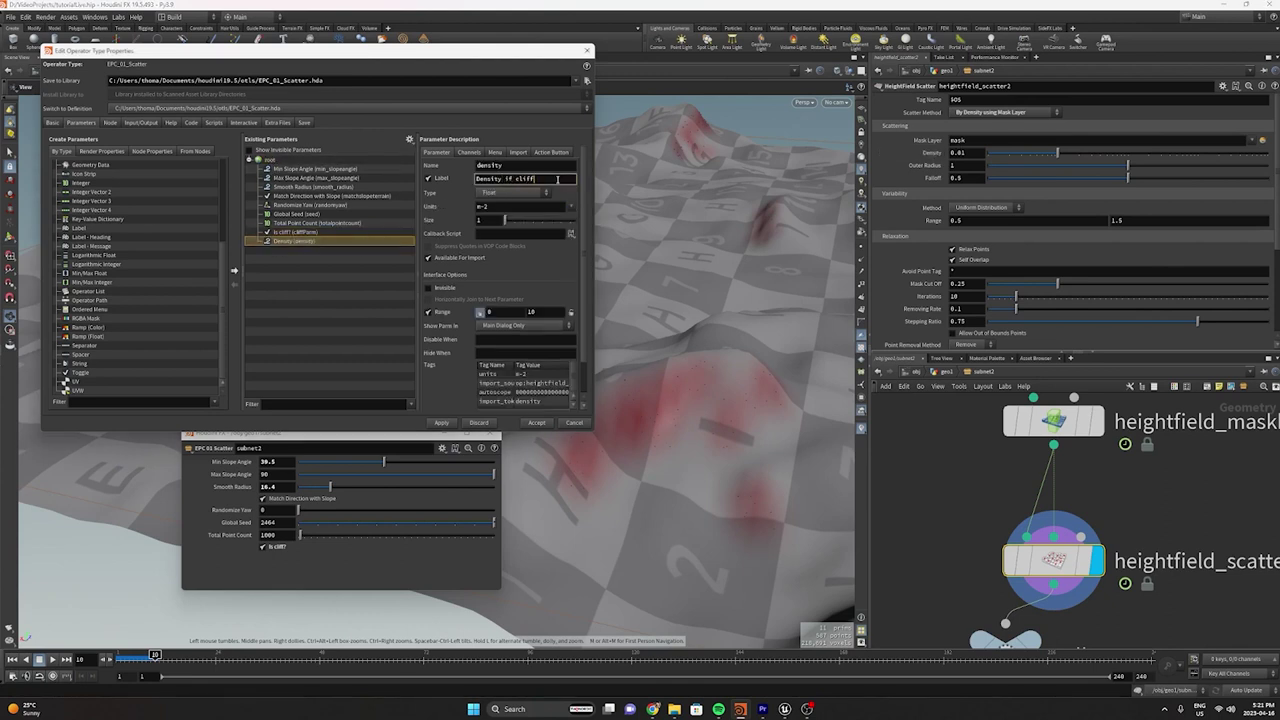
pyautogui.click(442, 423)
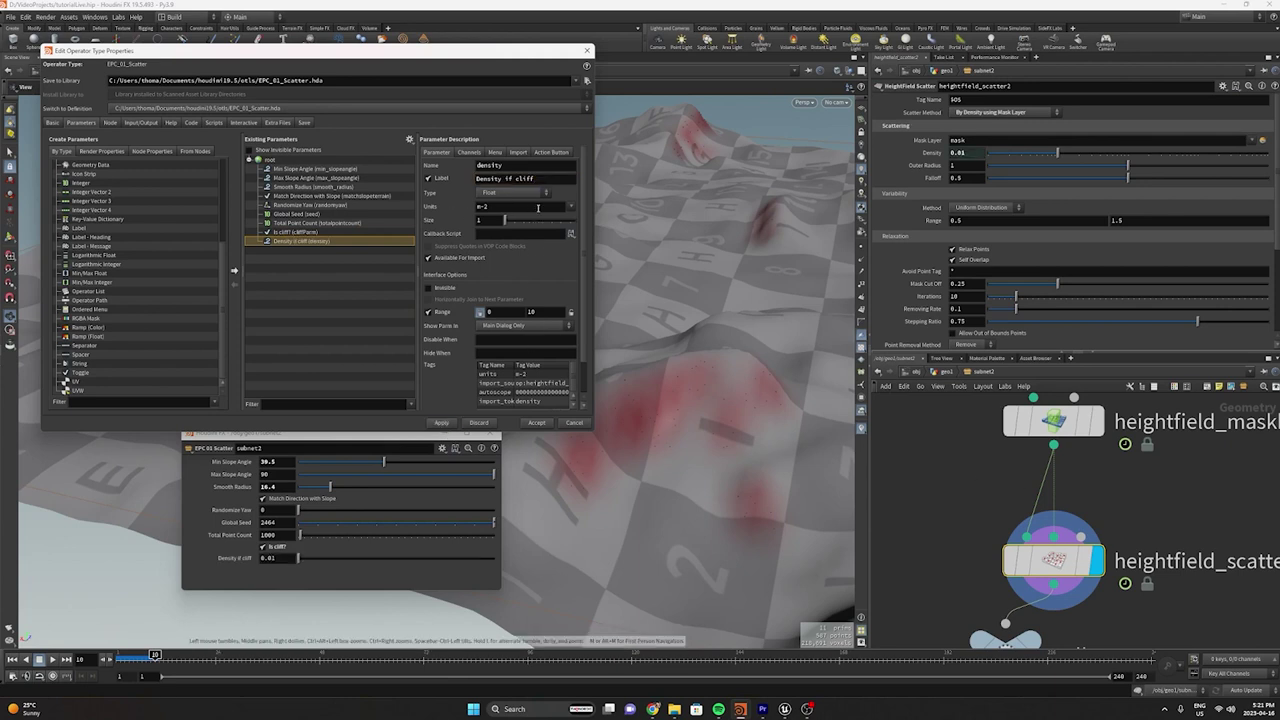
# Turn off Keep Incoming Terrain on heightfield_scatter2 so it outputs only the scattered points
pyautogui.scroll(-5, 1027, 537)
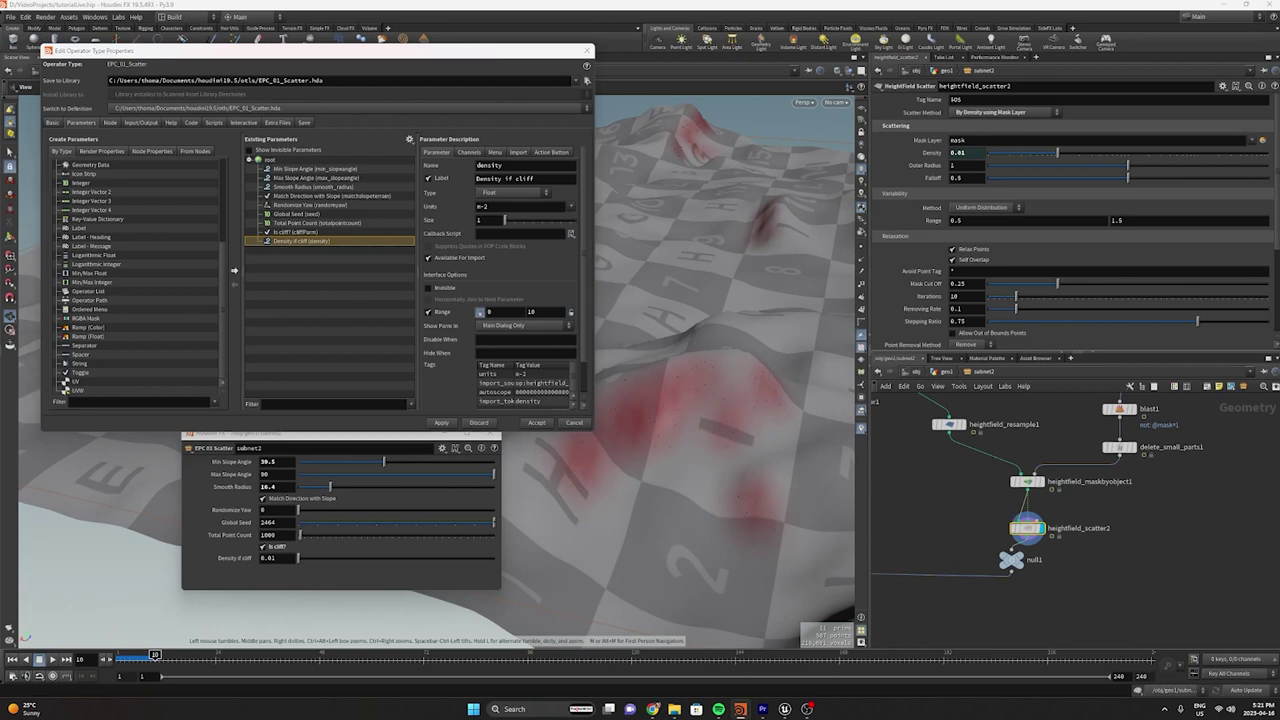
pyautogui.scroll(-5, 922, 340)
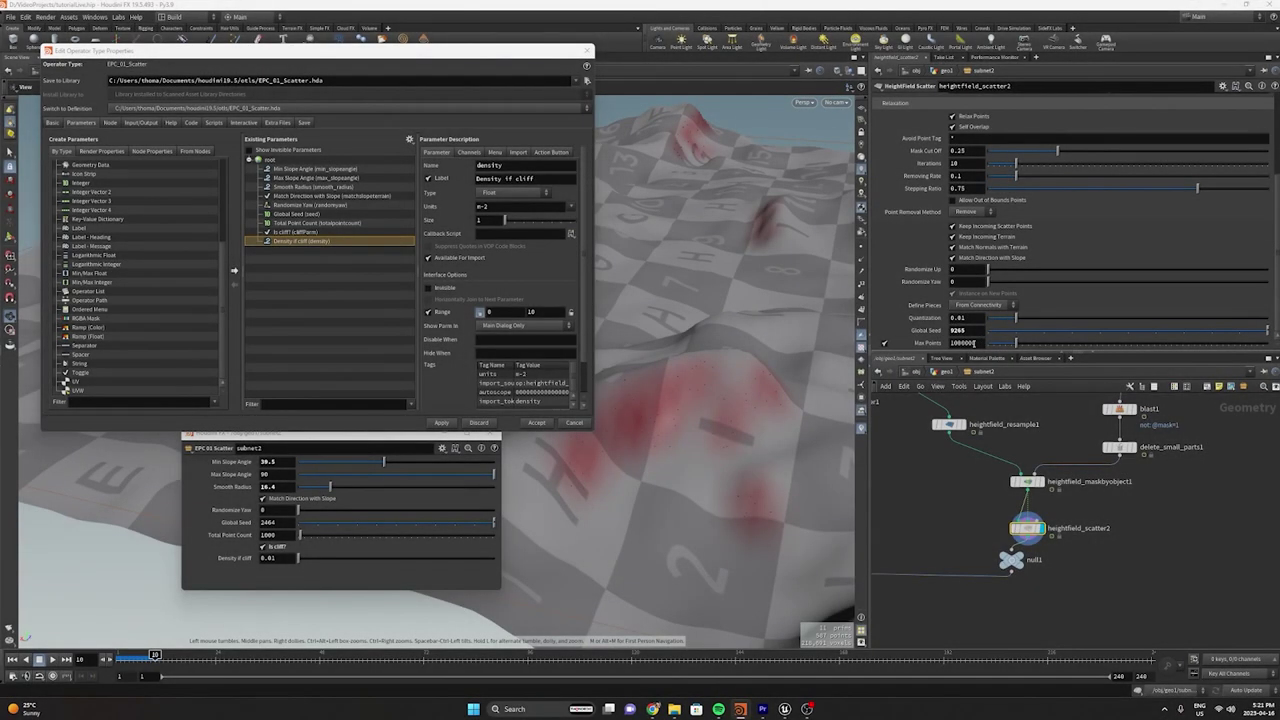
pyautogui.doubleClick(975, 344)
pyautogui.click(959, 343)
pyautogui.moveTo(758, 349)
pyautogui.mouseDown()
pyautogui.moveTo(677, 323)
pyautogui.moveTo(749, 365)
pyautogui.moveTo(662, 309)
pyautogui.moveTo(777, 349)
pyautogui.mouseUp()
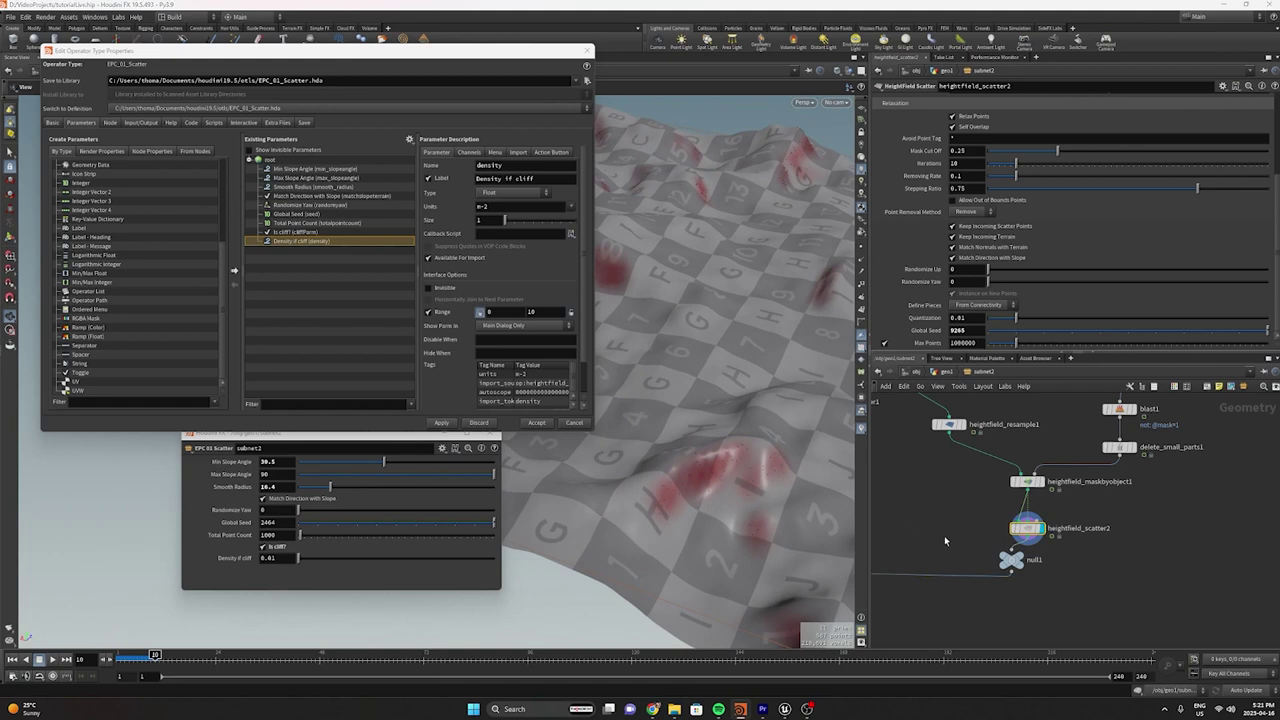
pyautogui.moveTo(944, 535); pyautogui.dragTo(1152, 495, button='middle')
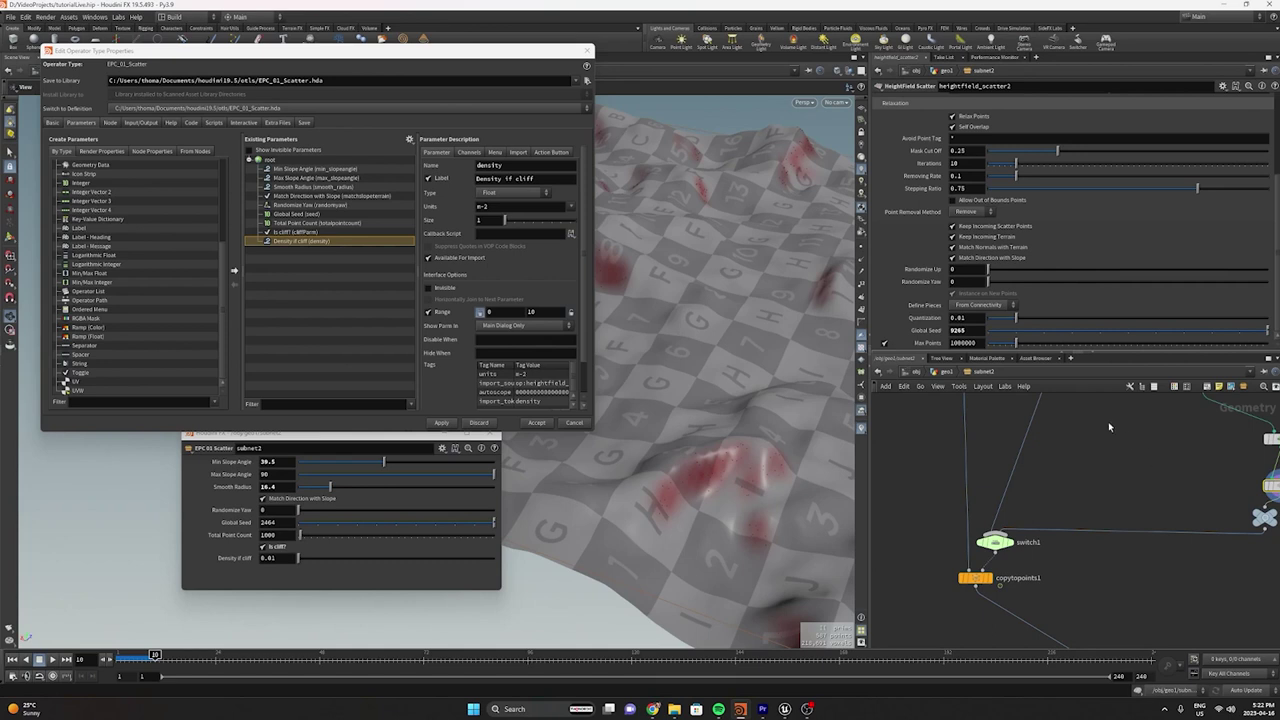
pyautogui.click(990, 237)
pyautogui.moveTo(1039, 452); pyautogui.dragTo(959, 468, button='middle')
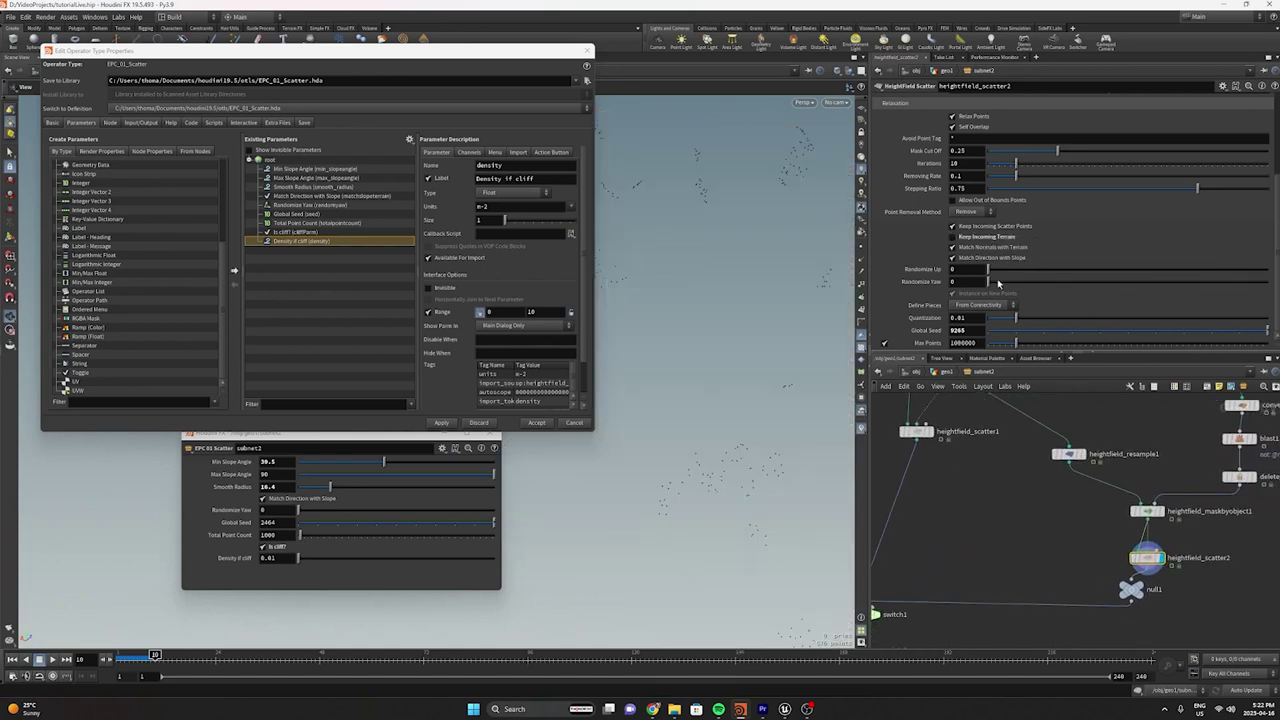
# Compare the terrain matching options of heightfield_scatter1 with those of heightfield_scatter2 and examine the scattered points
pyautogui.click(916, 431)
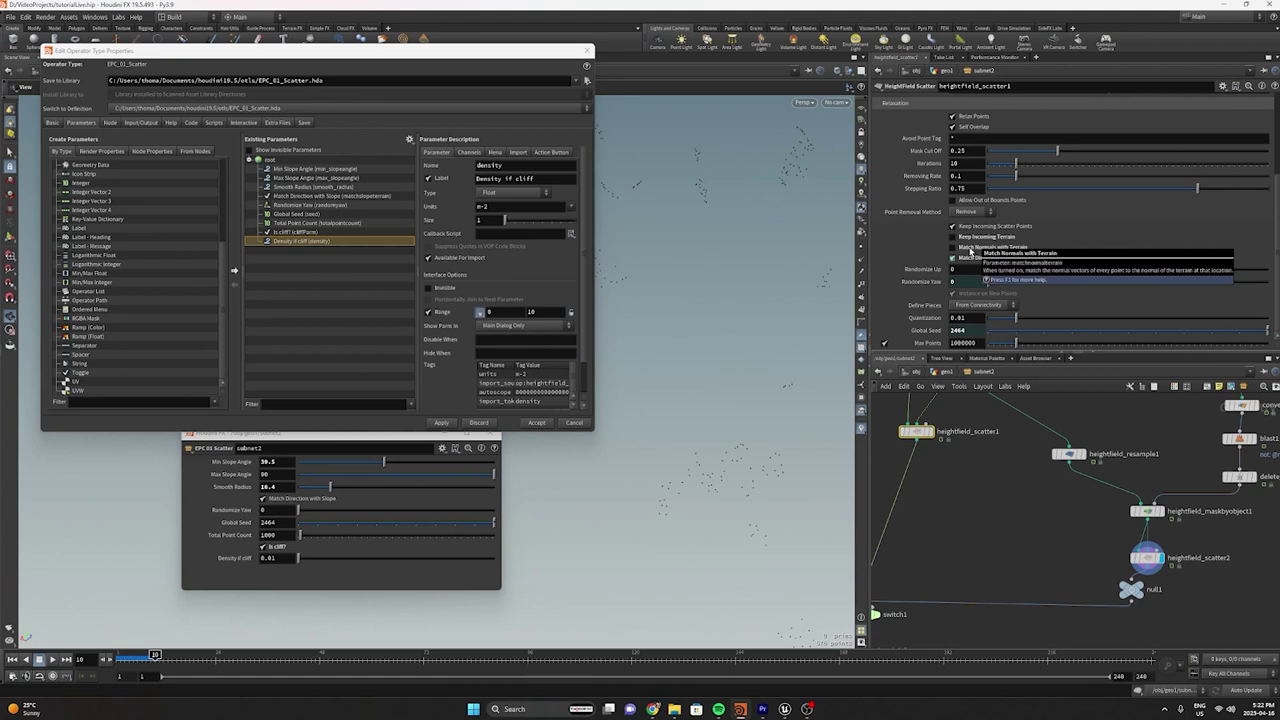
pyautogui.click(1148, 560)
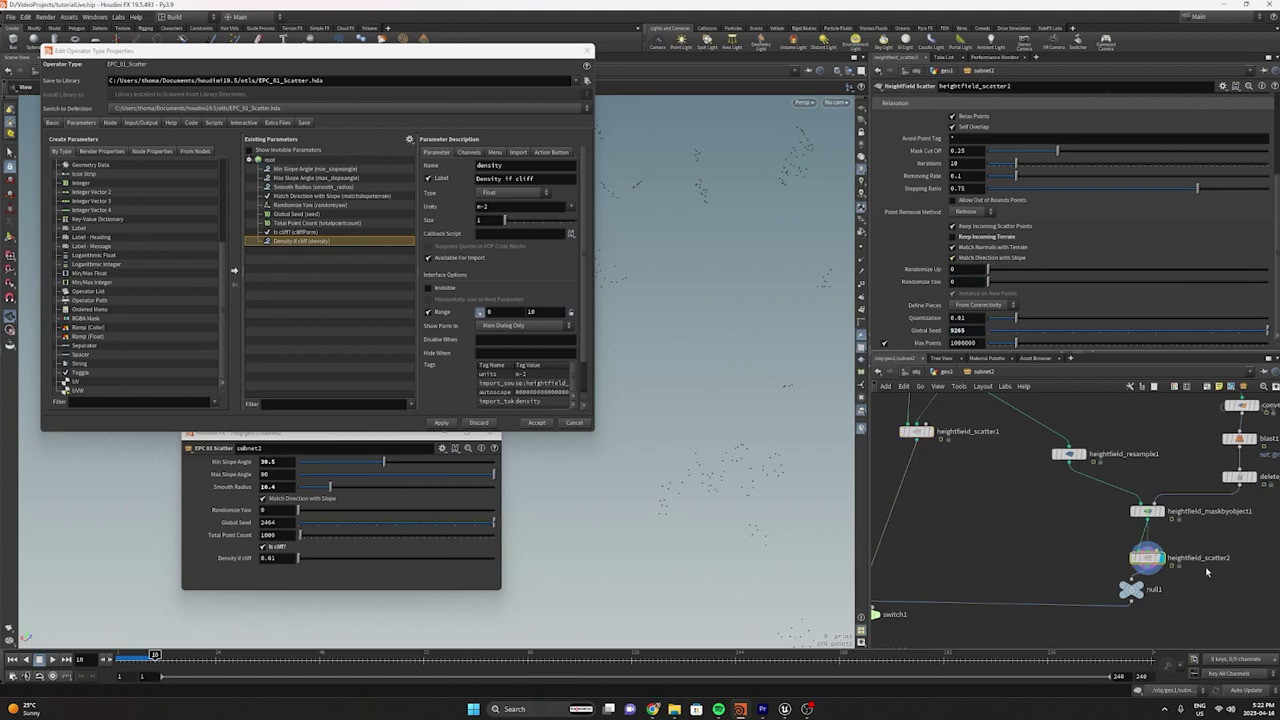
pyautogui.moveTo(686, 434); pyautogui.dragTo(655, 446)
pyautogui.moveTo(1110, 519); pyautogui.dragTo(968, 567, button='middle')
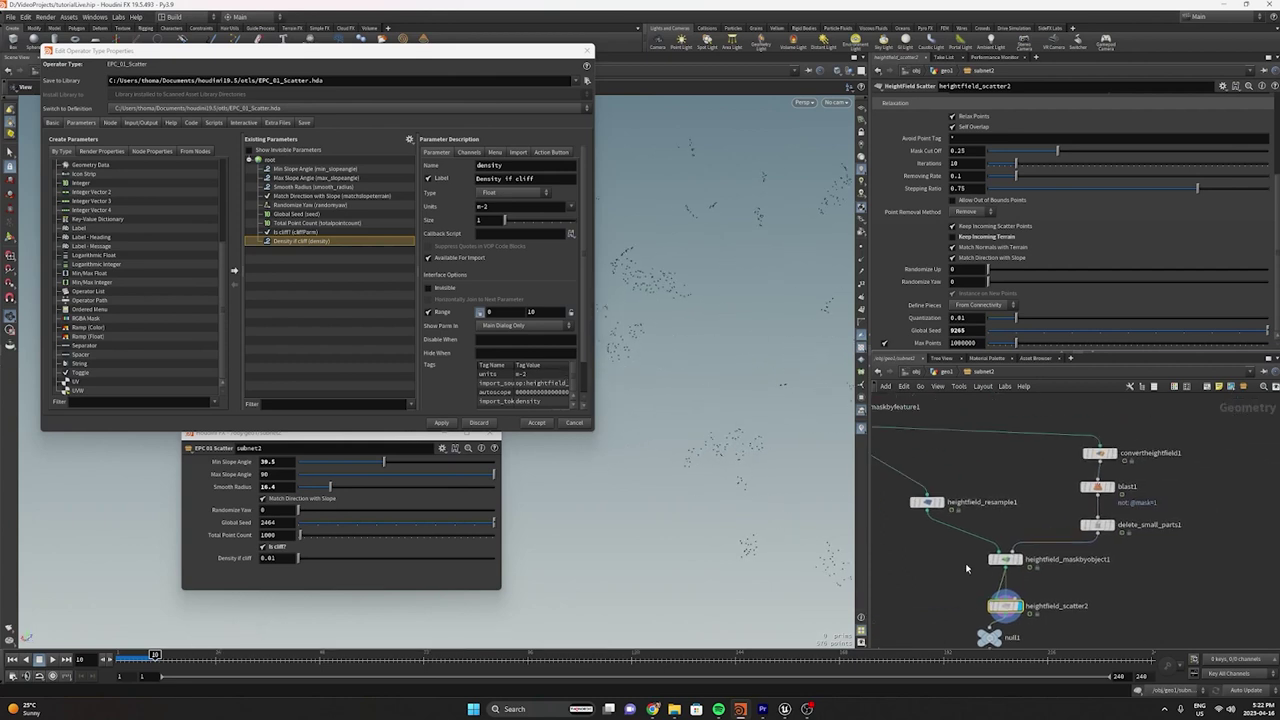
pyautogui.moveTo(646, 331); pyautogui.dragTo(797, 266)
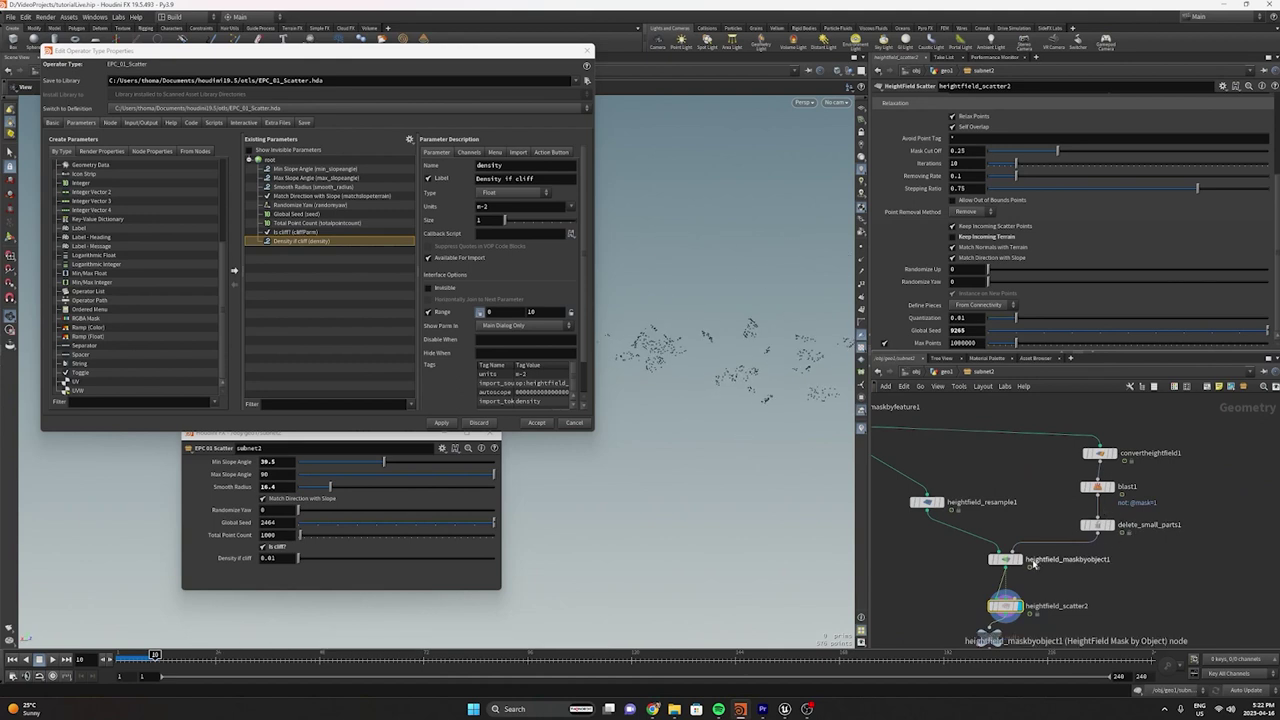
# Display heightfield_maskbyobject1 and close the operator type properties window
pyautogui.click(1023, 562)
pyautogui.moveTo(700, 400); pyautogui.dragTo(720, 370)
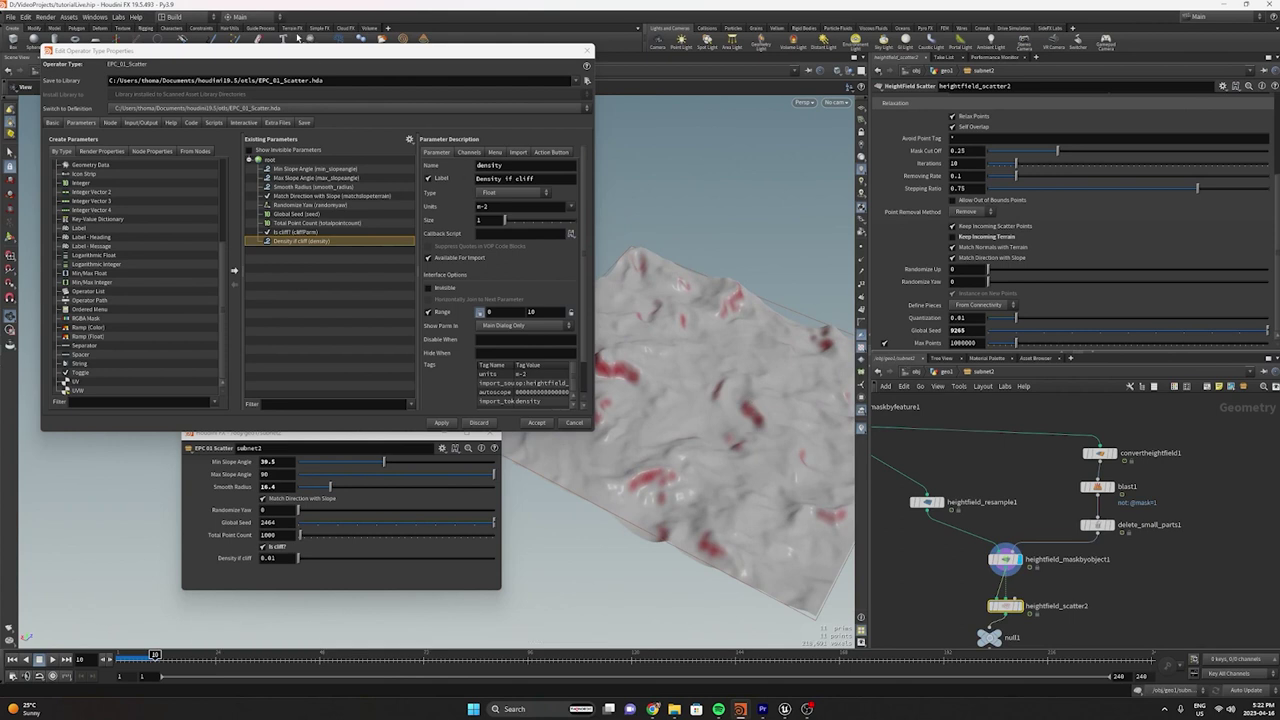
pyautogui.click(587, 51)
# Examine the blurred cliff mask on the terrain from above, close up and from a low angle
pyautogui.moveTo(677, 369); pyautogui.dragTo(484, 247, button='middle')
pyautogui.moveTo(533, 210); pyautogui.dragTo(628, 304, button='middle')
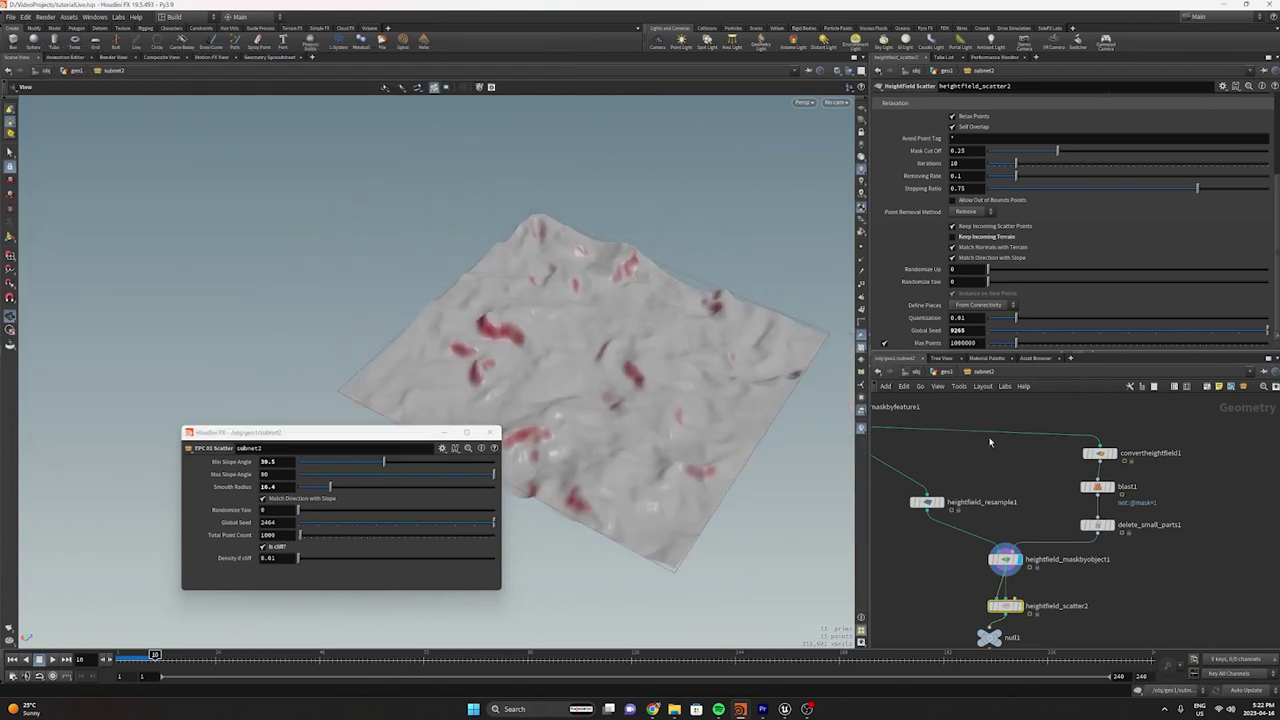
pyautogui.moveTo(979, 450); pyautogui.dragTo(1053, 456, button='middle')
pyautogui.moveTo(512, 318); pyautogui.dragTo(574, 334, button='right')
pyautogui.moveTo(574, 334); pyautogui.dragTo(438, 354)
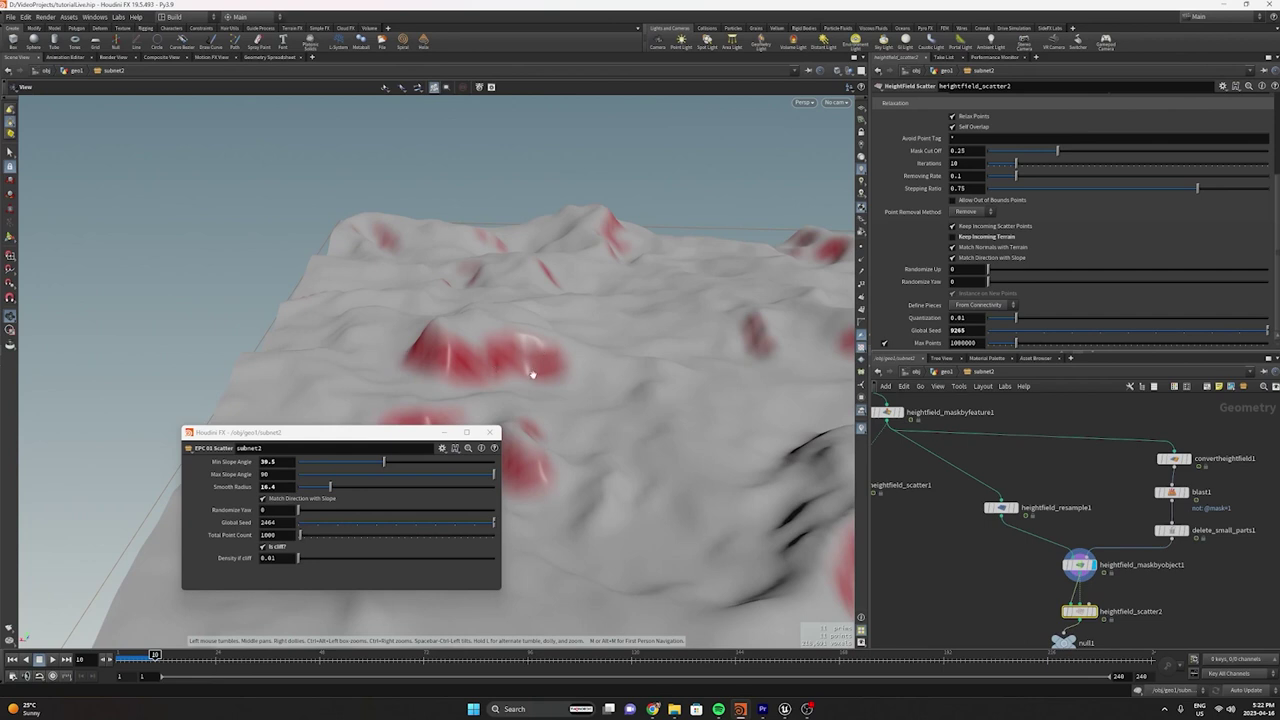
pyautogui.moveTo(550, 364); pyautogui.dragTo(449, 334)
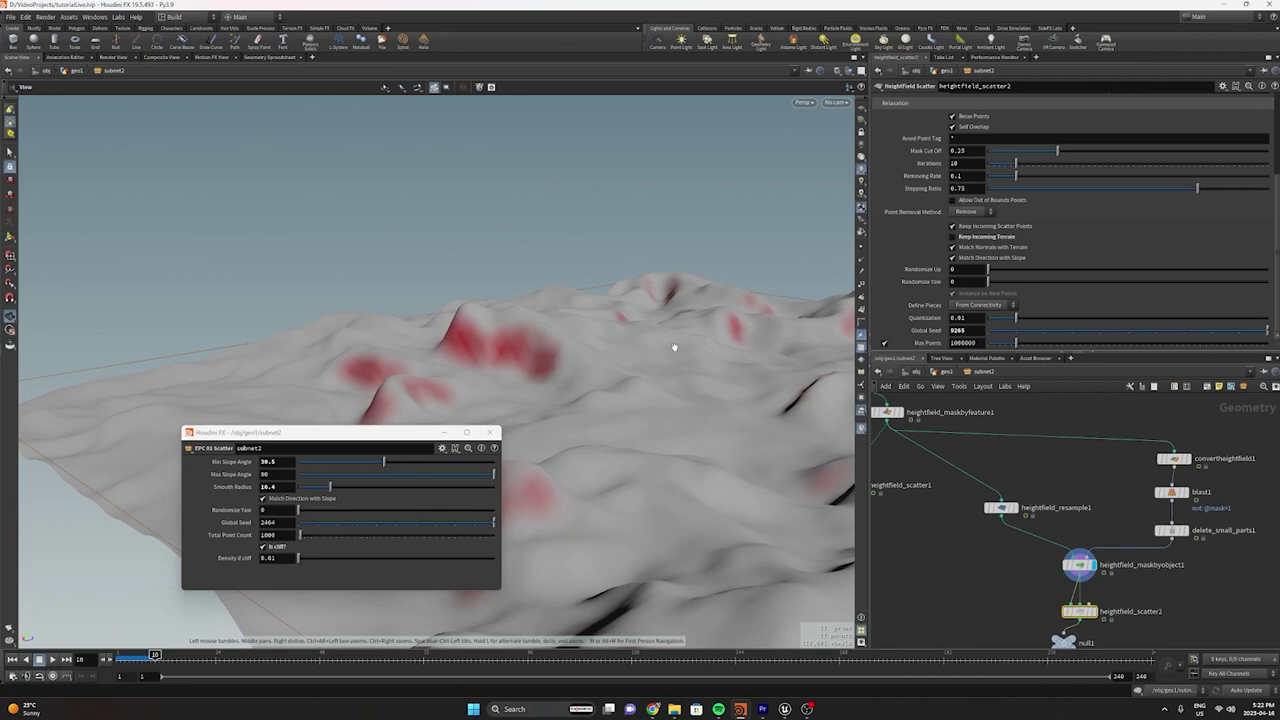
pyautogui.scroll(-3, 682, 349)
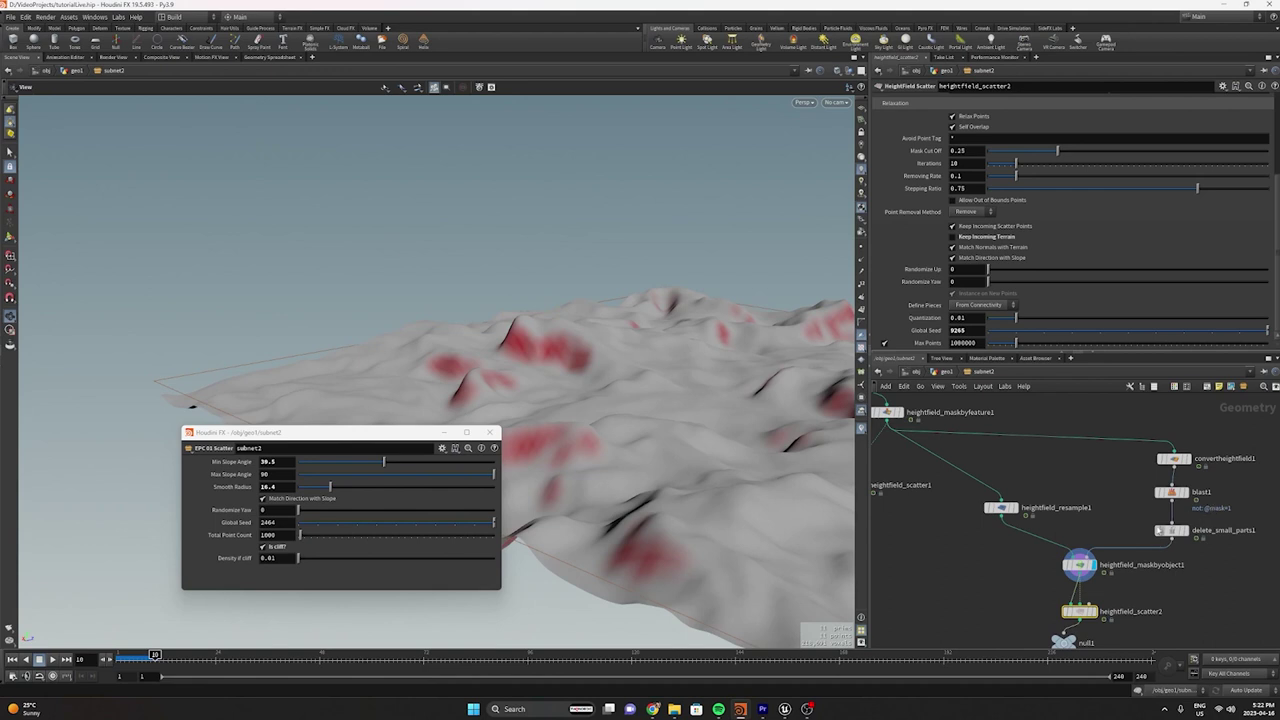
pyautogui.moveTo(1125, 552); pyautogui.dragTo(1098, 475, button='middle')
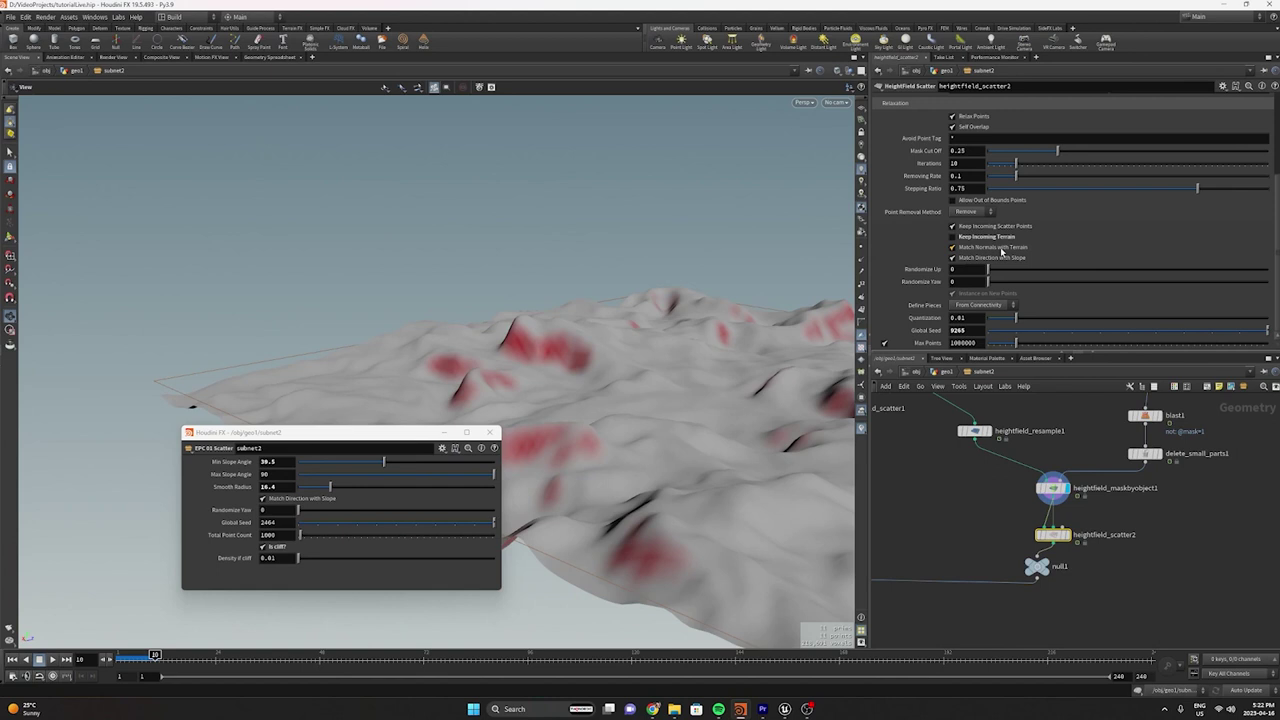
pyautogui.moveTo(1069, 457); pyautogui.dragTo(1043, 505, button='middle')
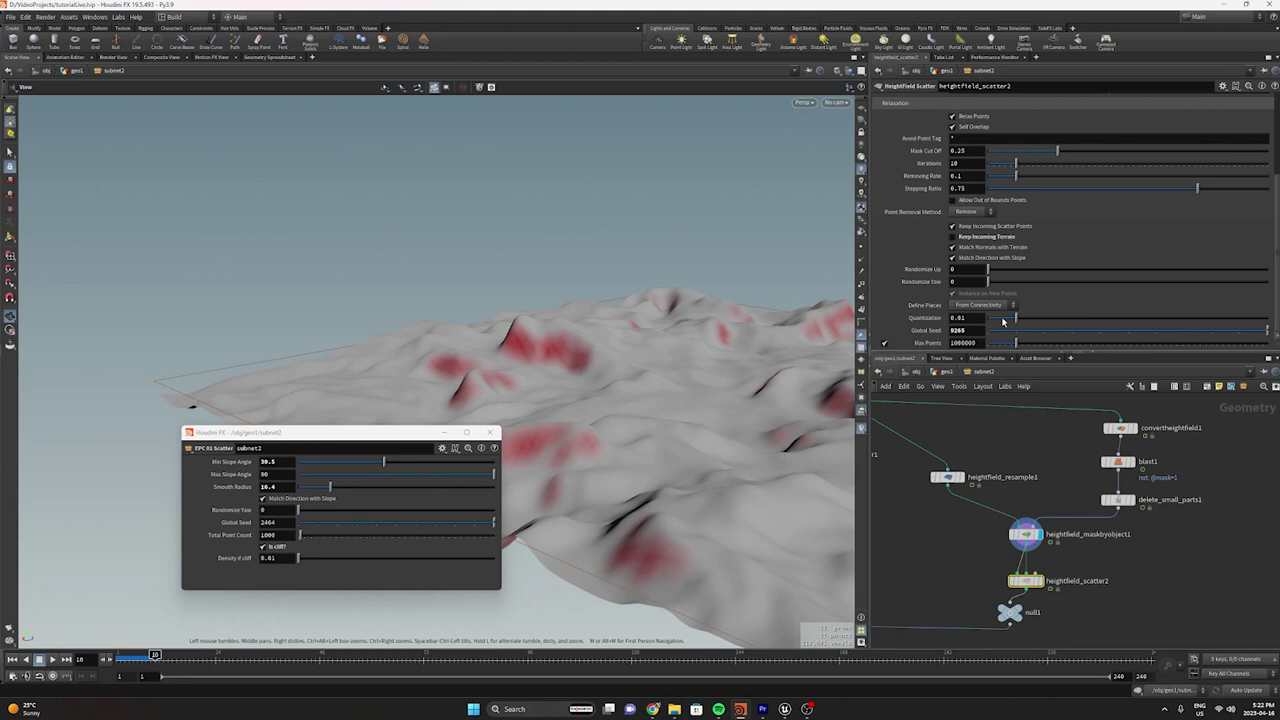
pyautogui.press('Tab')
pyautogui.write('scatter')
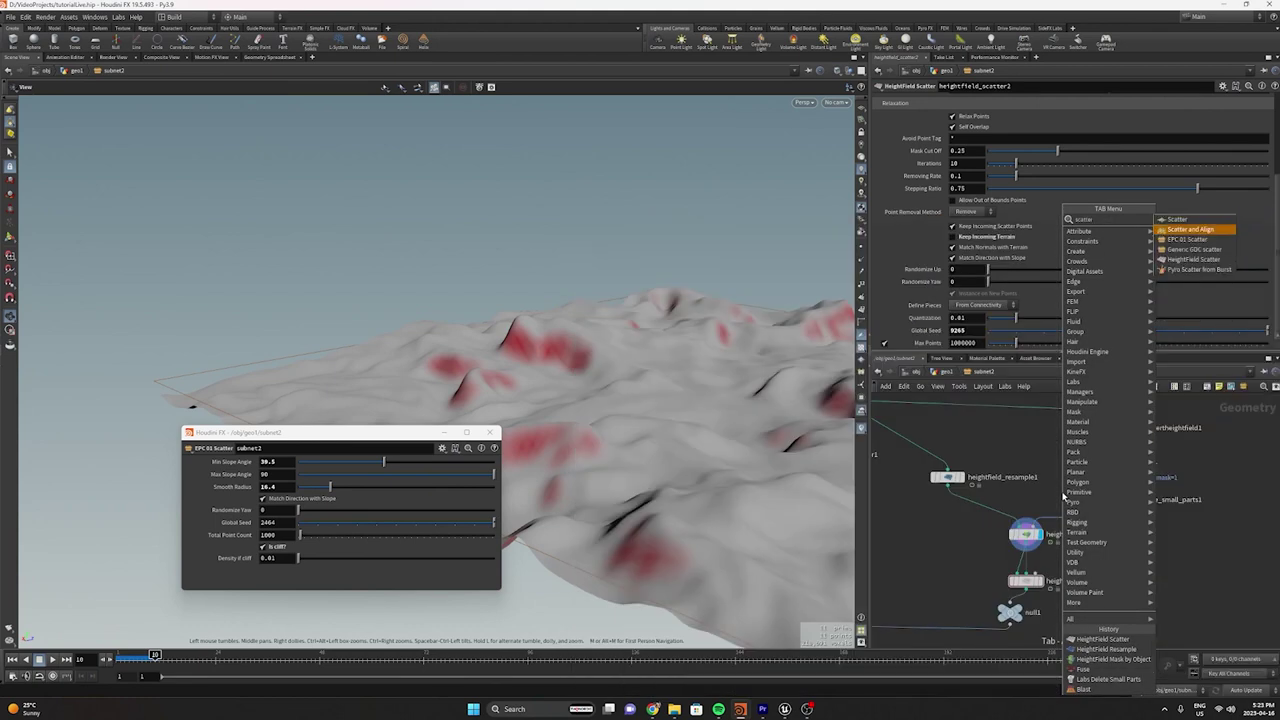
pyautogui.press('Escape')
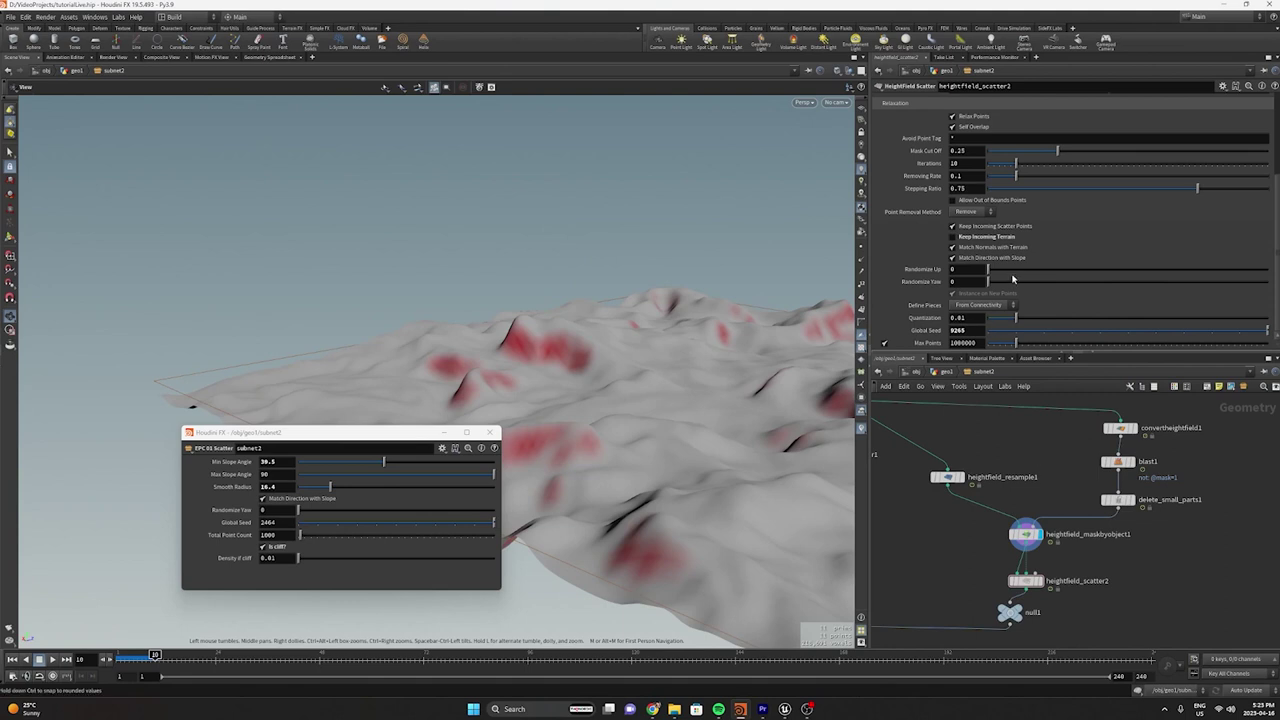
# Turn off Match Normals with Terrain on heightfield_scatter2, and review the cliff mask and the node's remaining scatter settings
pyautogui.moveTo(588, 403); pyautogui.dragTo(625, 495)
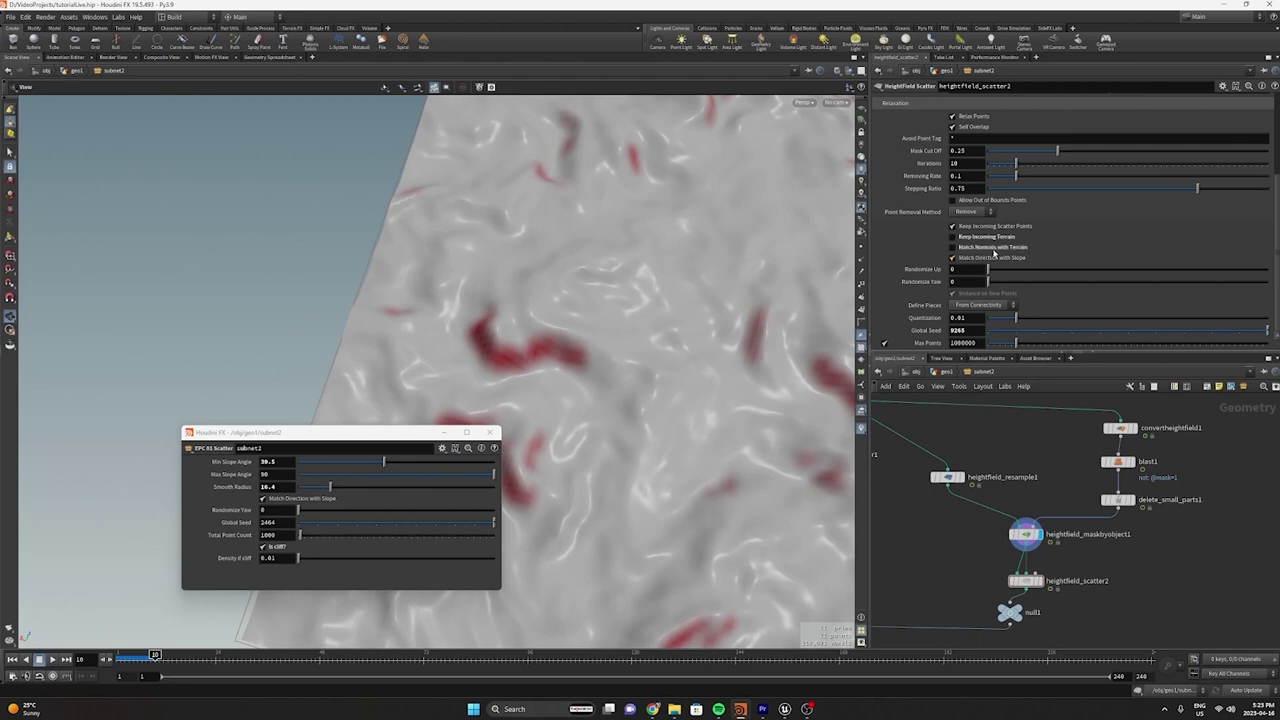
pyautogui.moveTo(1088, 598); pyautogui.dragTo(1096, 546, button='middle')
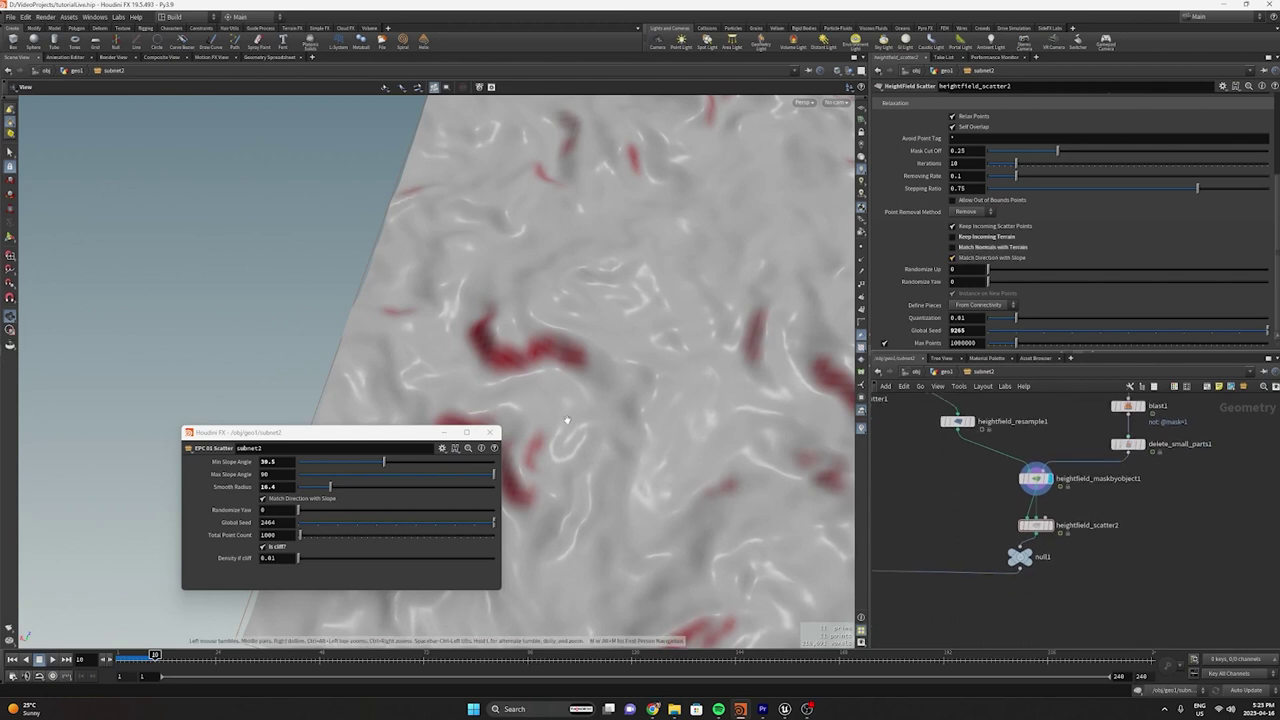
pyautogui.moveTo(538, 440); pyautogui.dragTo(513, 399)
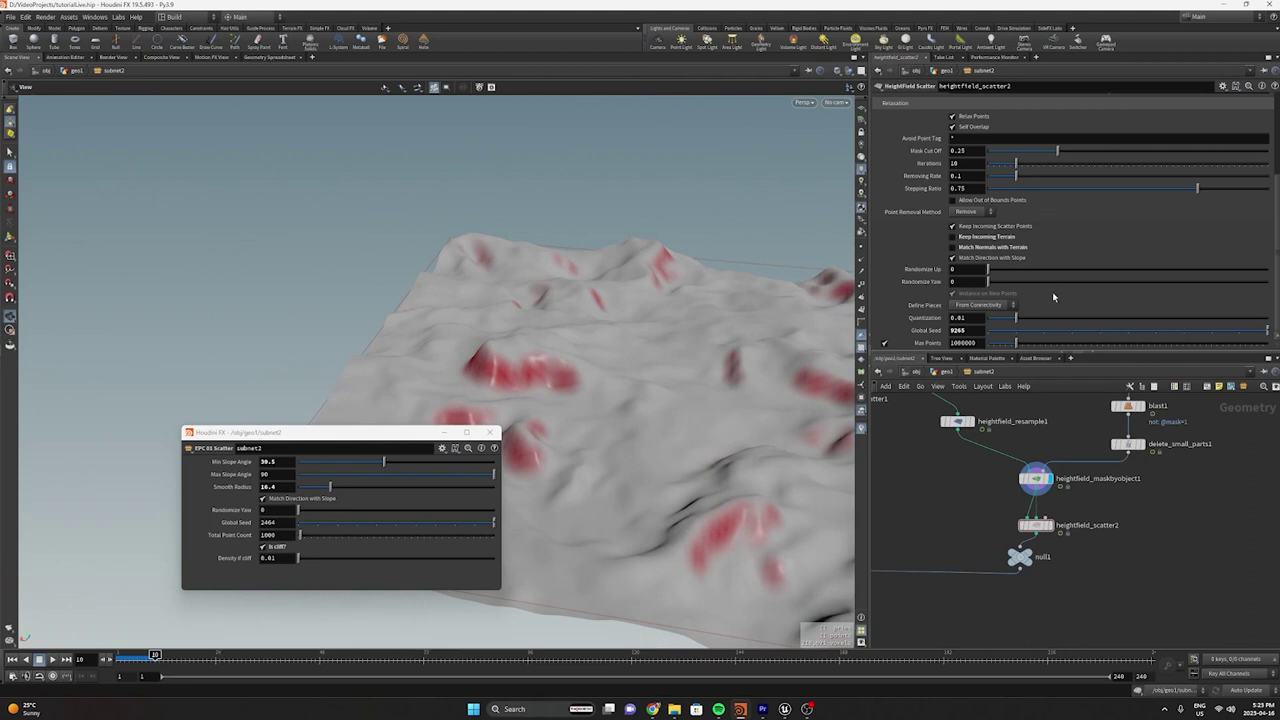
pyautogui.scroll(5, 996, 287)
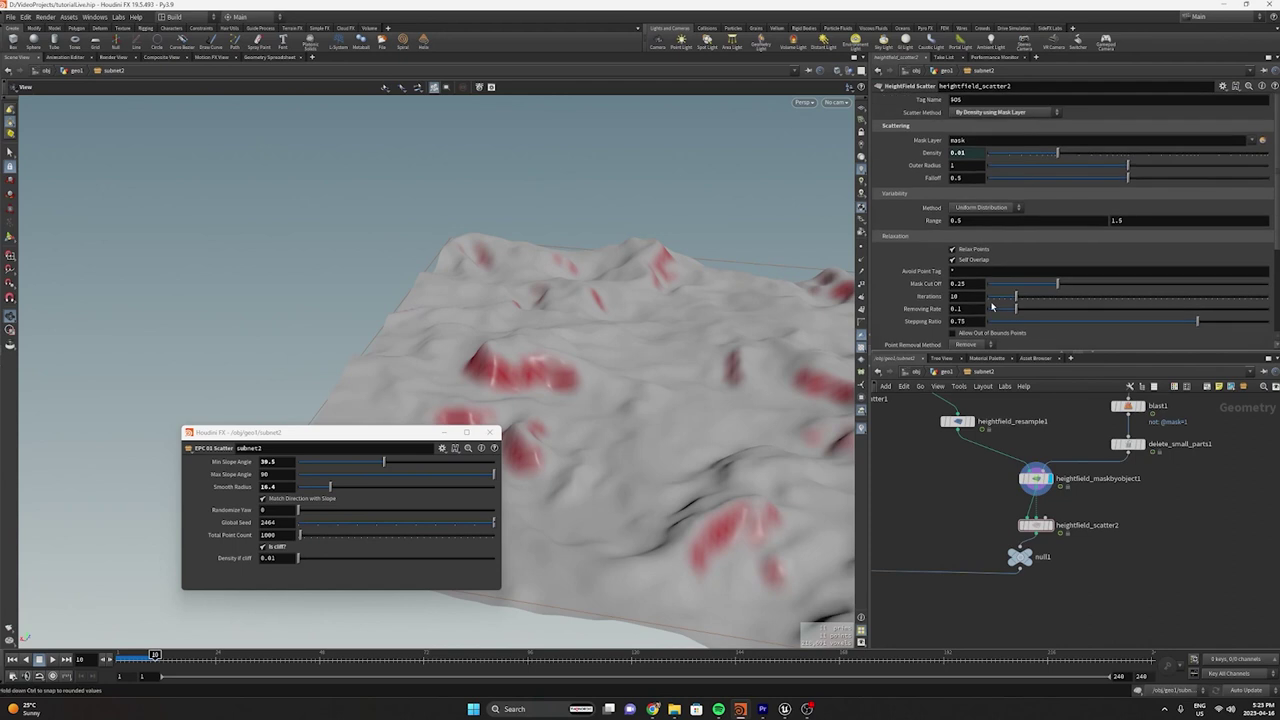
pyautogui.scroll(1, 986, 305)
pyautogui.scroll(-4, 986, 305)
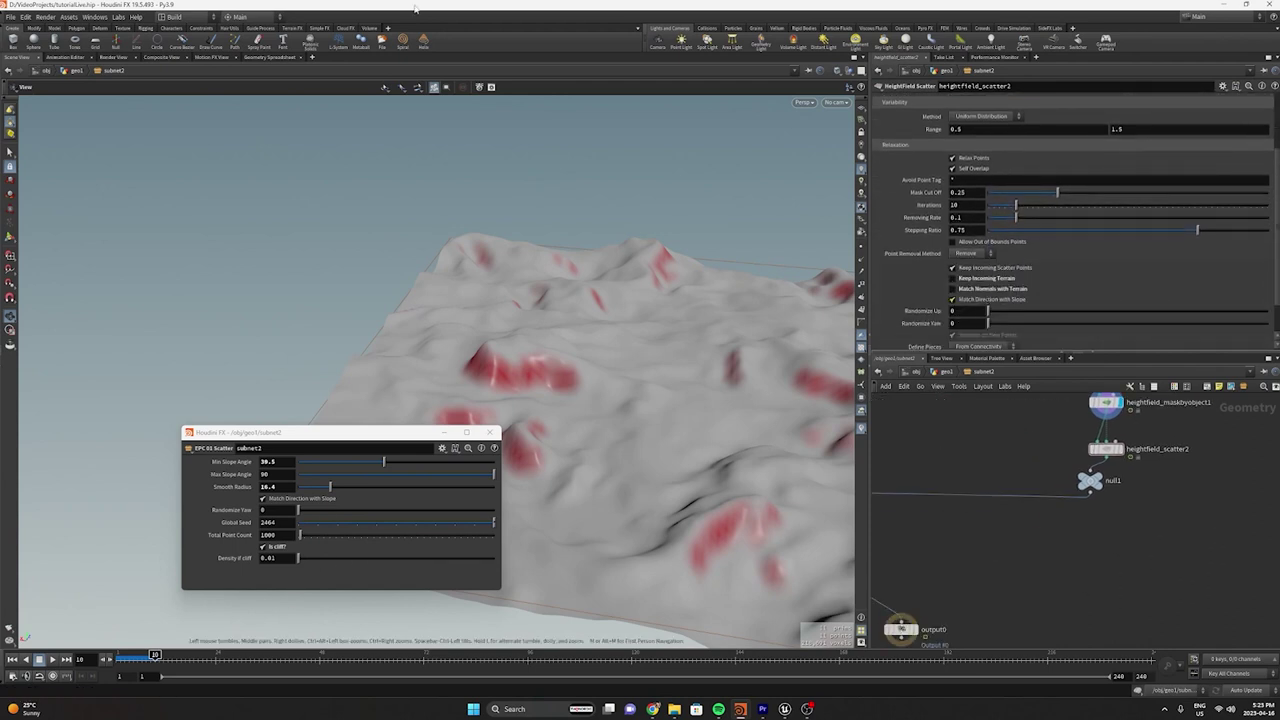
# Open the type properties of the EPC_01_Scatter digital asset and accept them to save the updated definition
pyautogui.click(95, 17)
pyautogui.moveTo(160, 85)
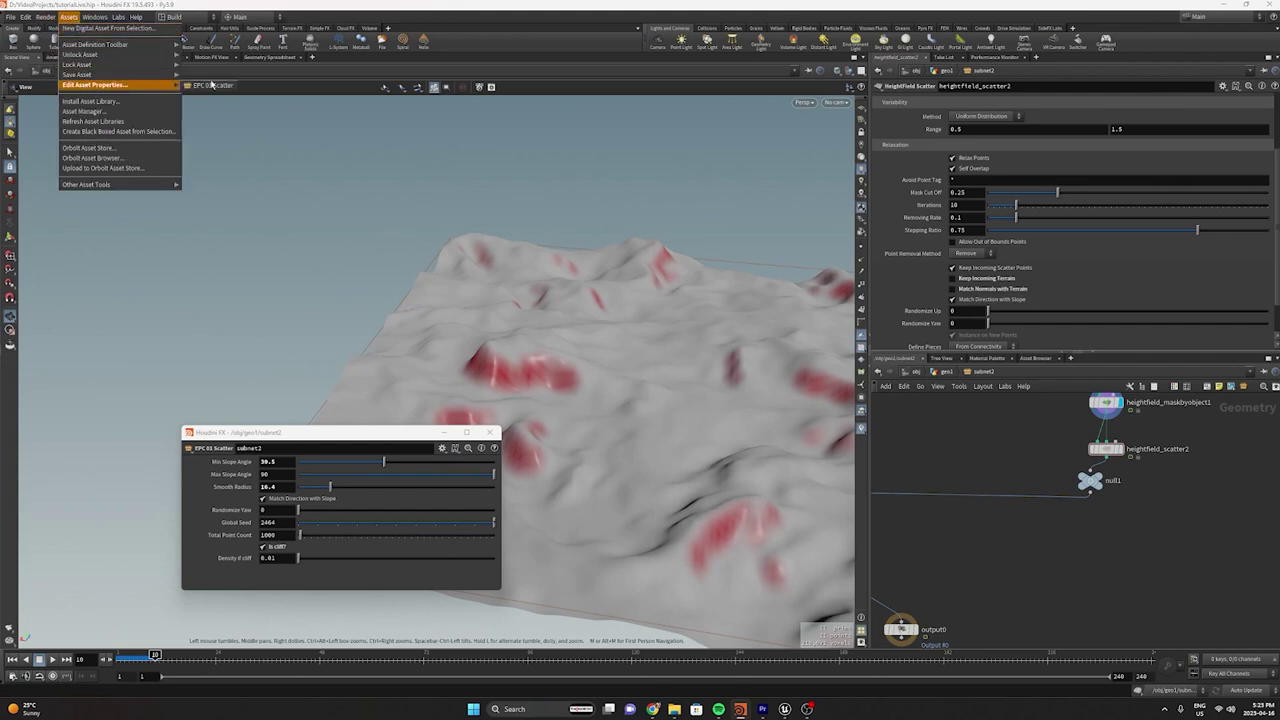
pyautogui.click(212, 85)
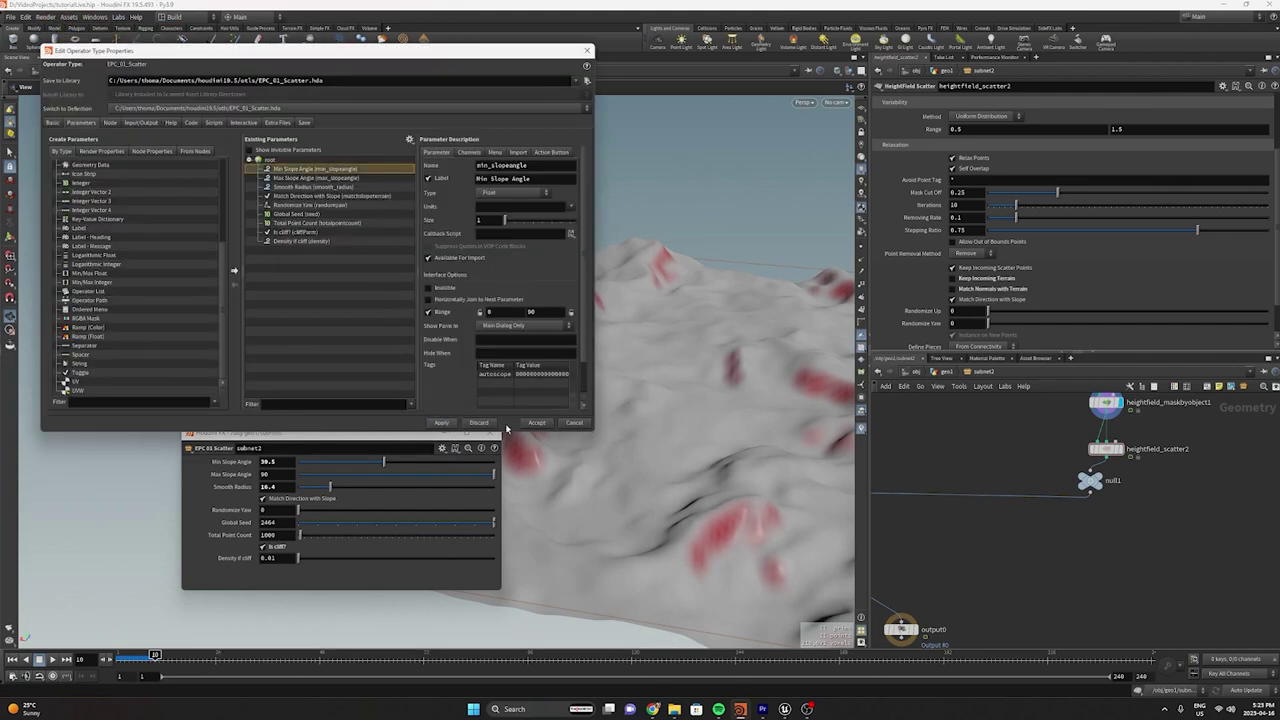
pyautogui.click(537, 423)
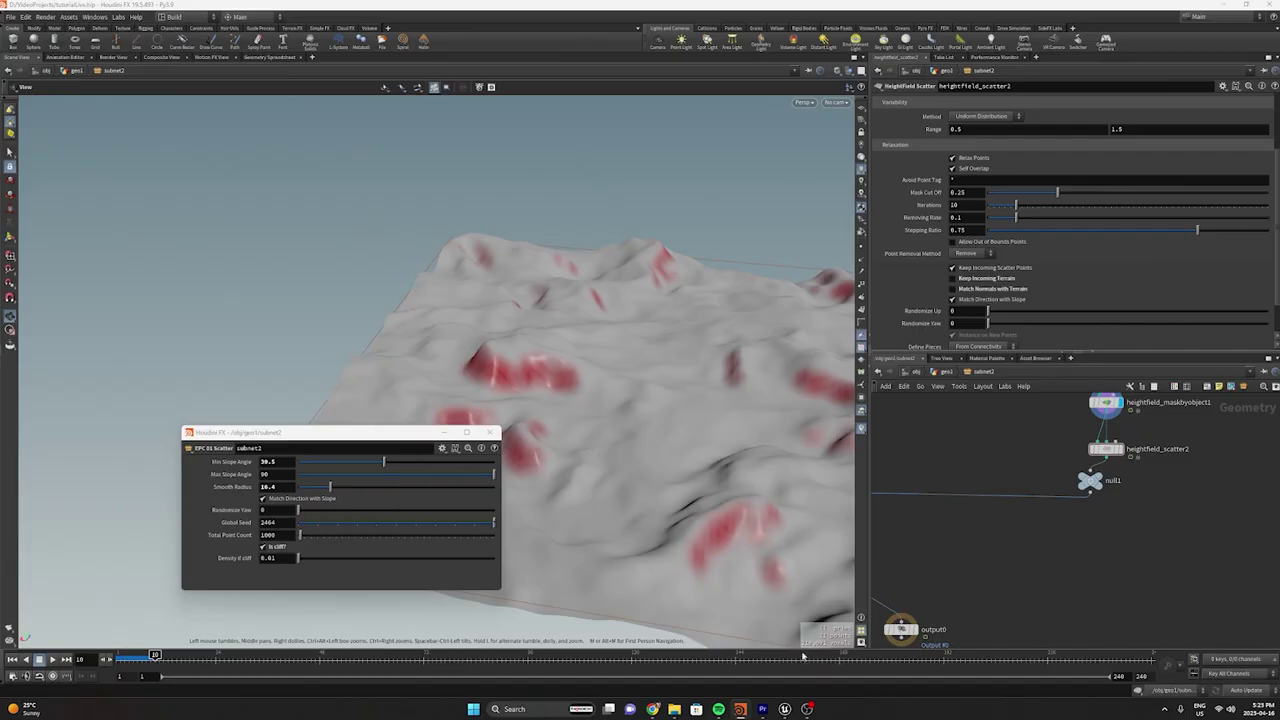
# Switch to Unreal Editor and reimport the EPC_01_Scatter asset from the HoudiniTools folder
pyautogui.click(784, 709)
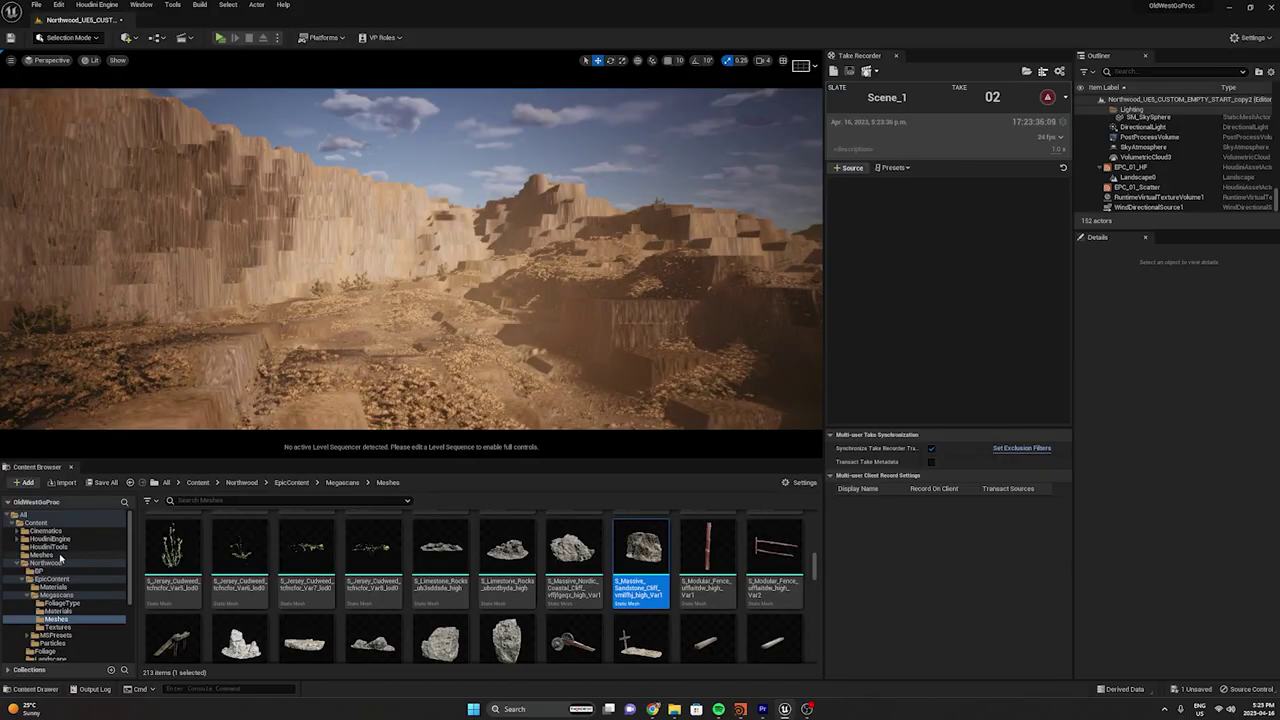
pyautogui.click(62, 548)
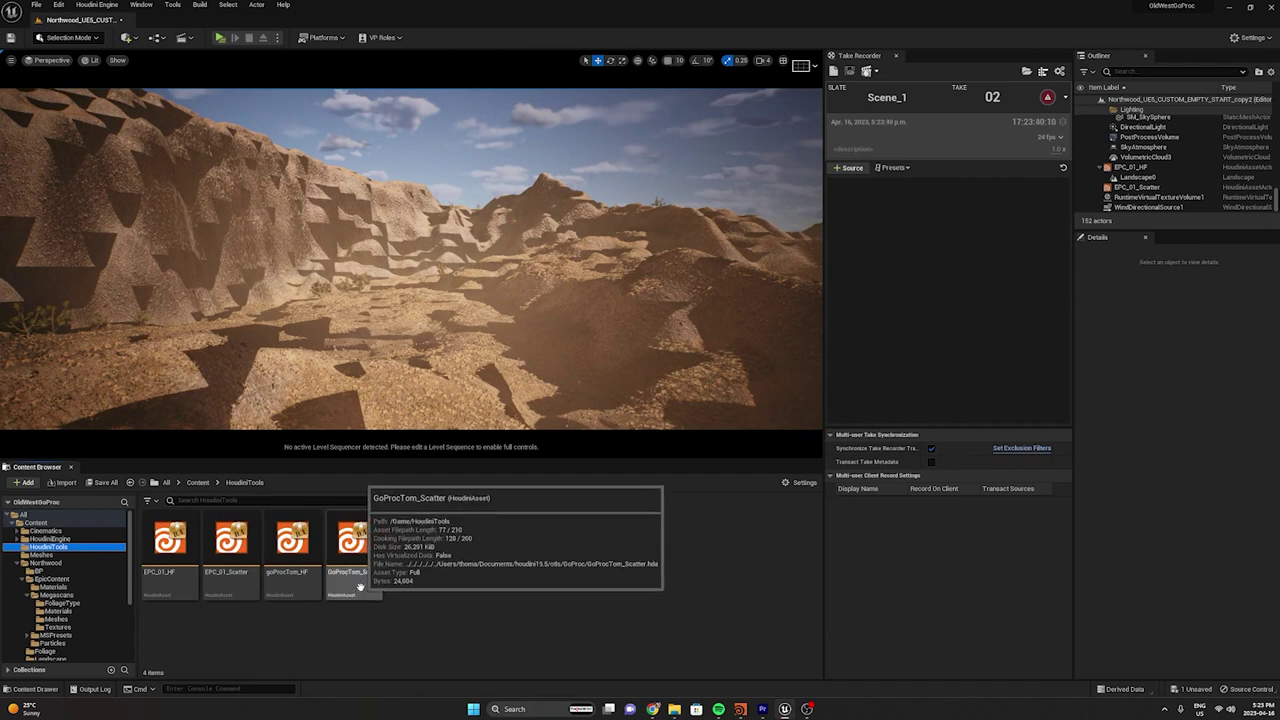
pyautogui.moveTo(231, 551)
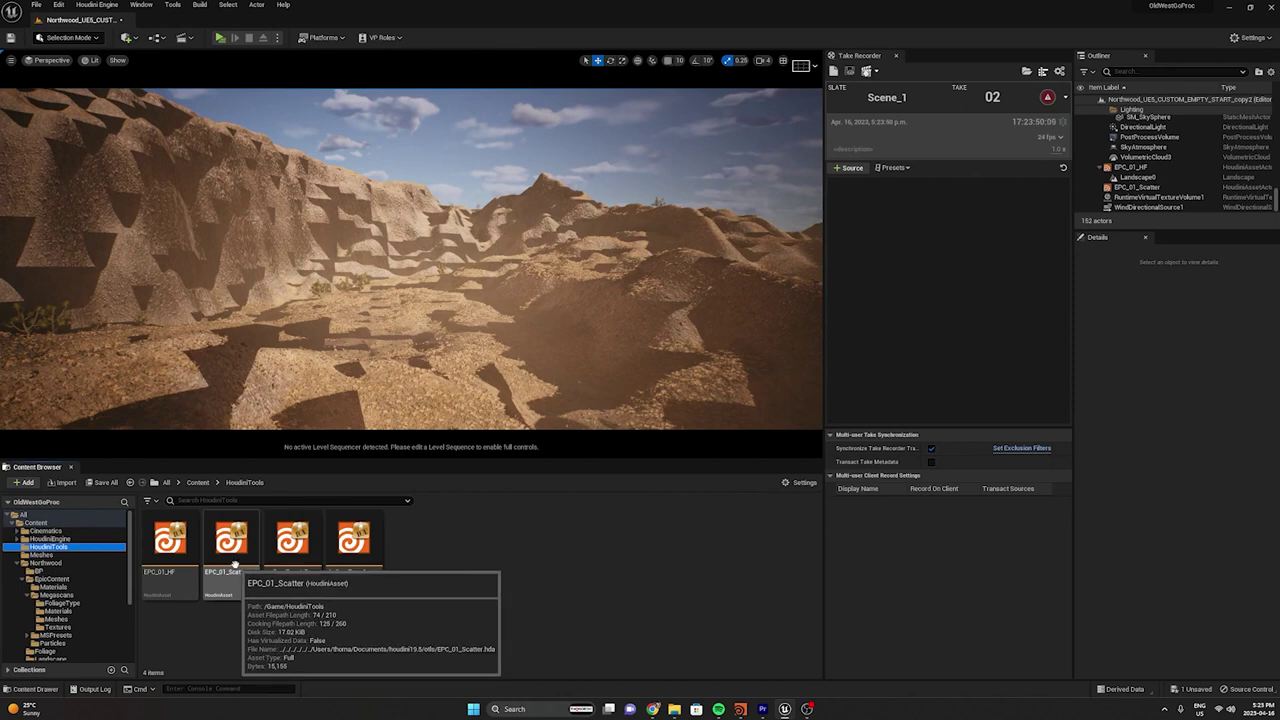
pyautogui.rightClick(232, 550)
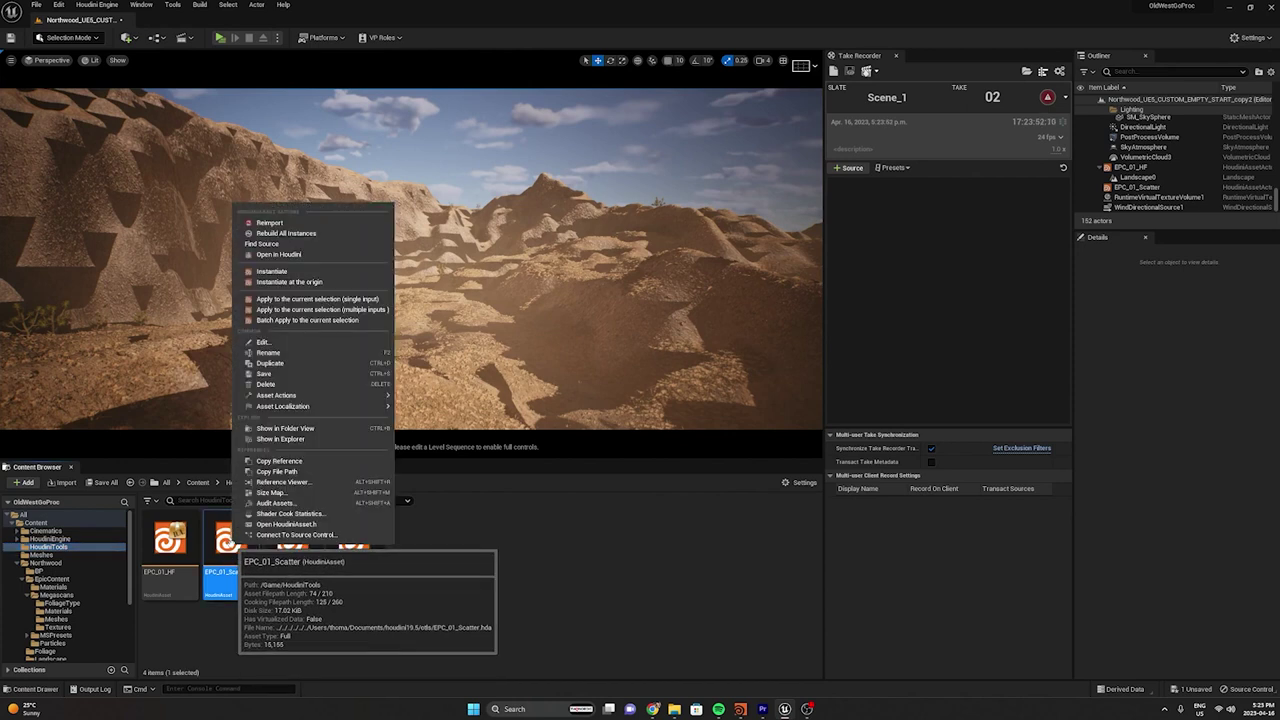
pyautogui.click(270, 222)
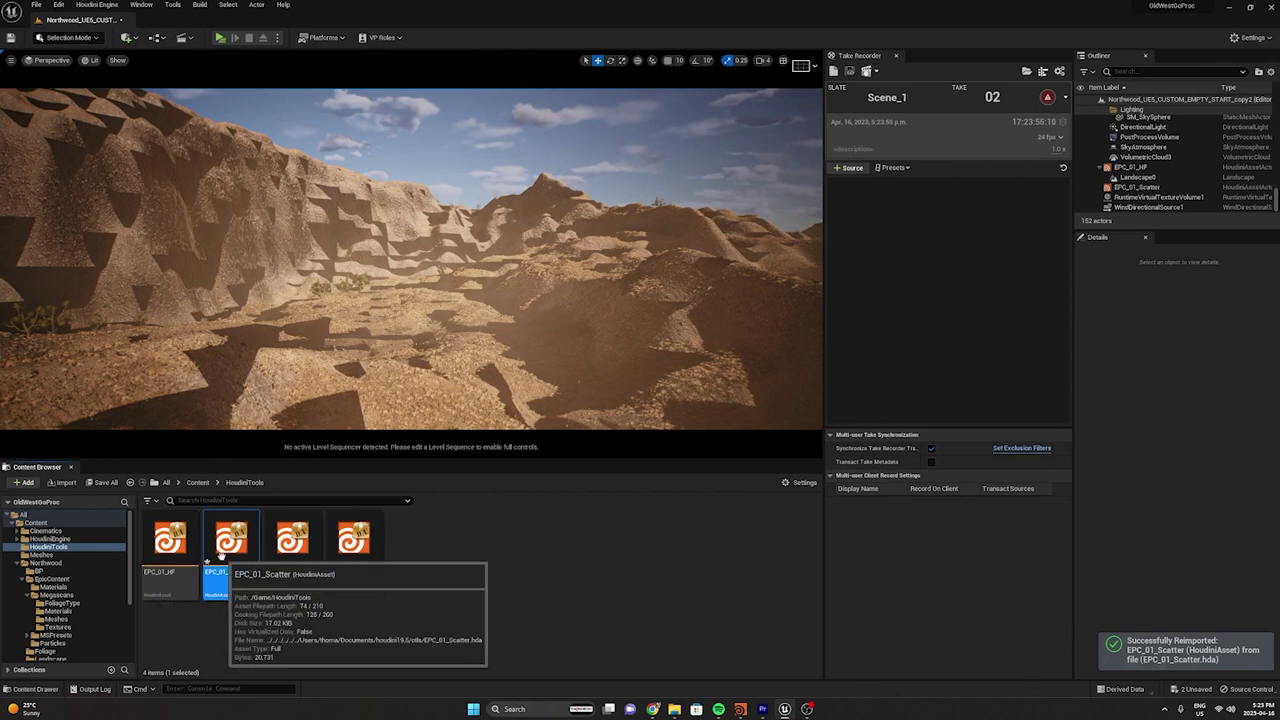
# Check the parameters of the existing EPC_01_Scatter actor and place a new instance of the reimported asset in the level
pyautogui.click(1160, 187)
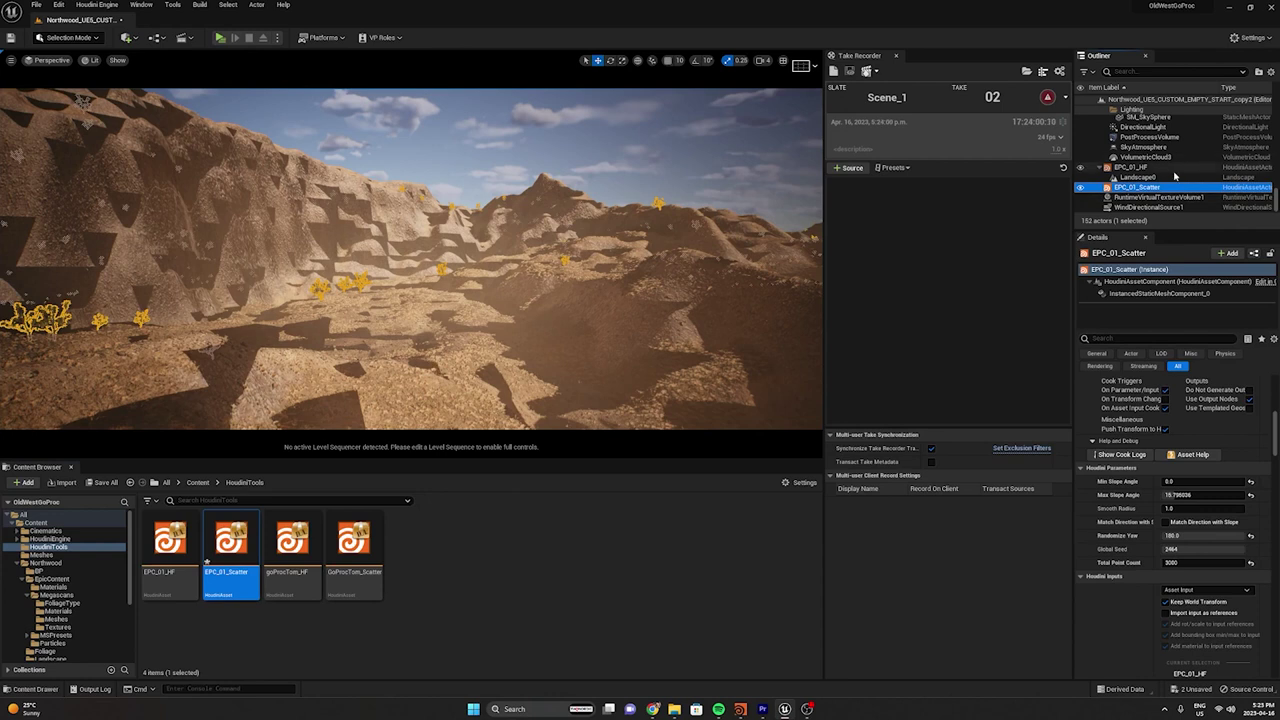
pyautogui.scroll(5, 1127, 510)
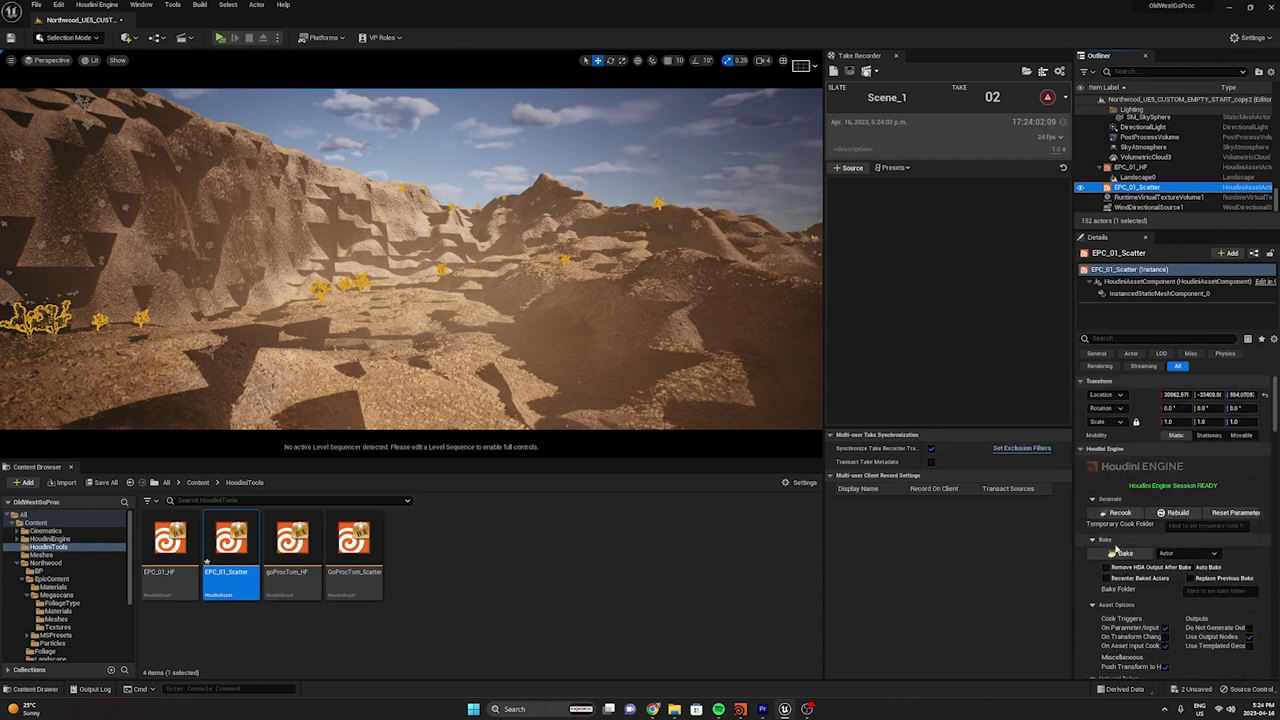
pyautogui.moveTo(231, 567)
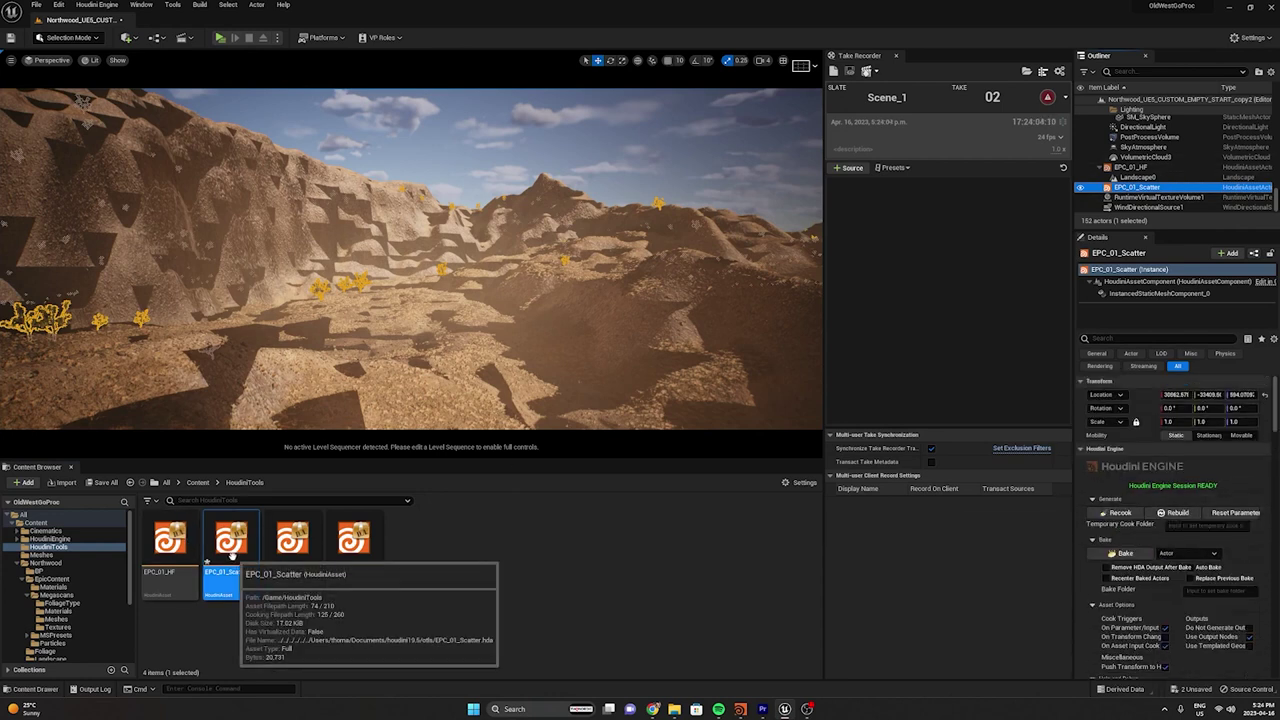
pyautogui.moveTo(231, 555); pyautogui.dragTo(388, 345)
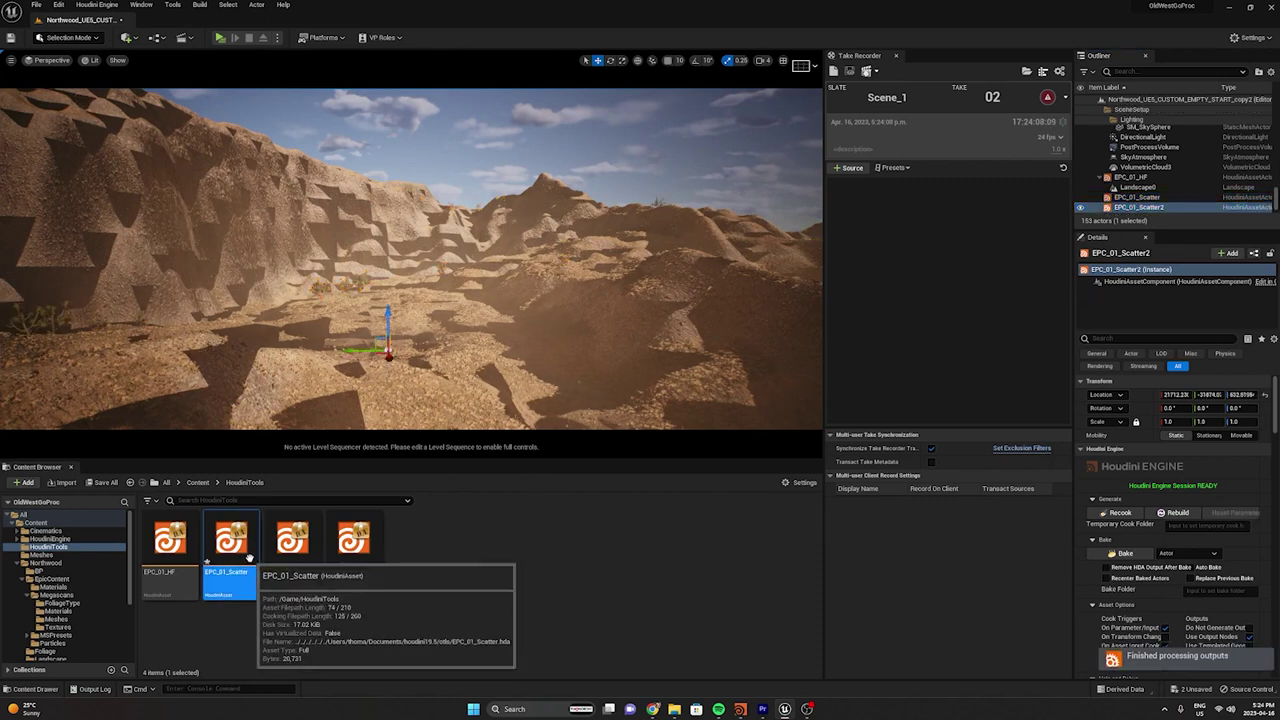
# Enable the Is cliff? parameter on the new EPC_01_Scatter2 actor
pyautogui.scroll(-5, 1161, 481)
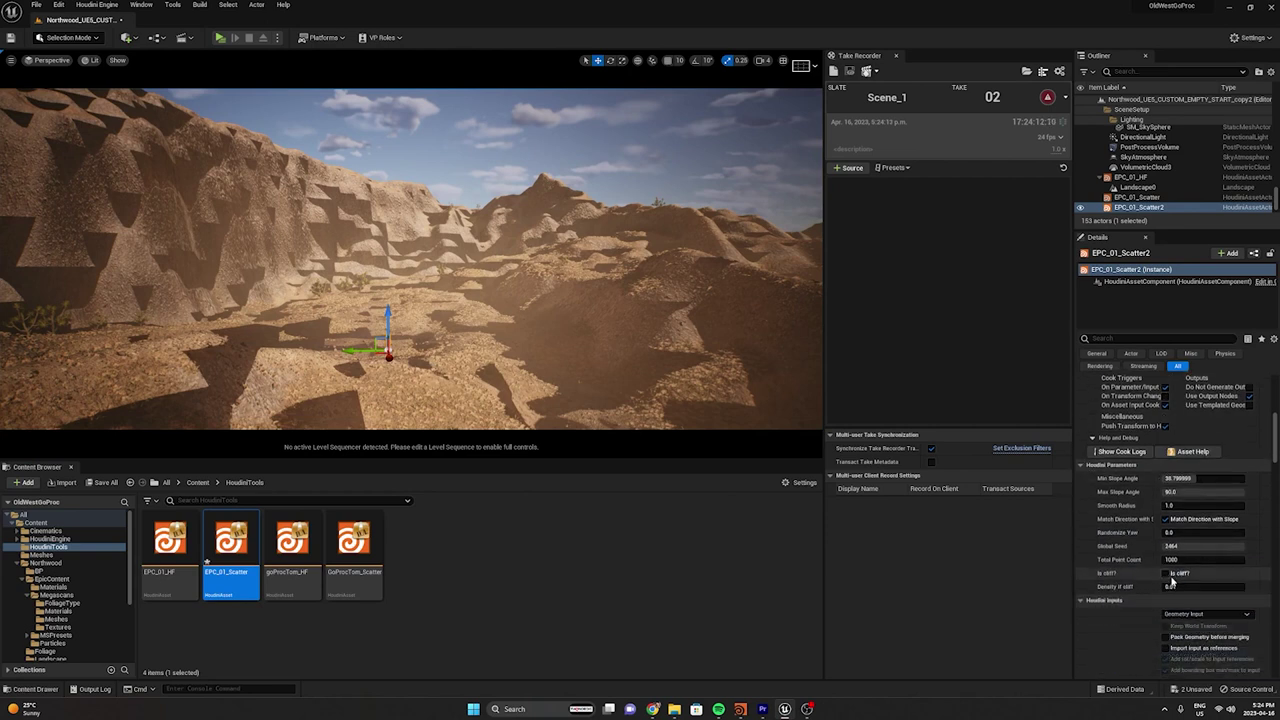
pyautogui.scroll(-1, 1189, 565)
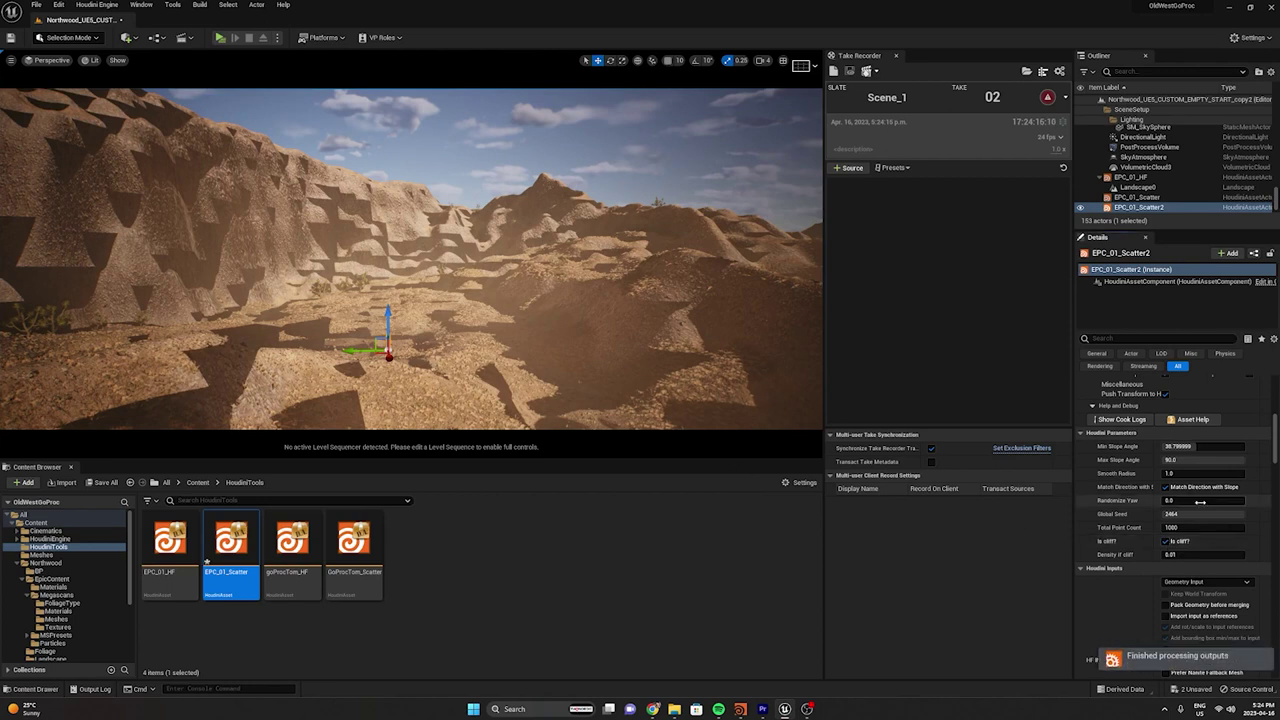
pyautogui.scroll(3, 1153, 465)
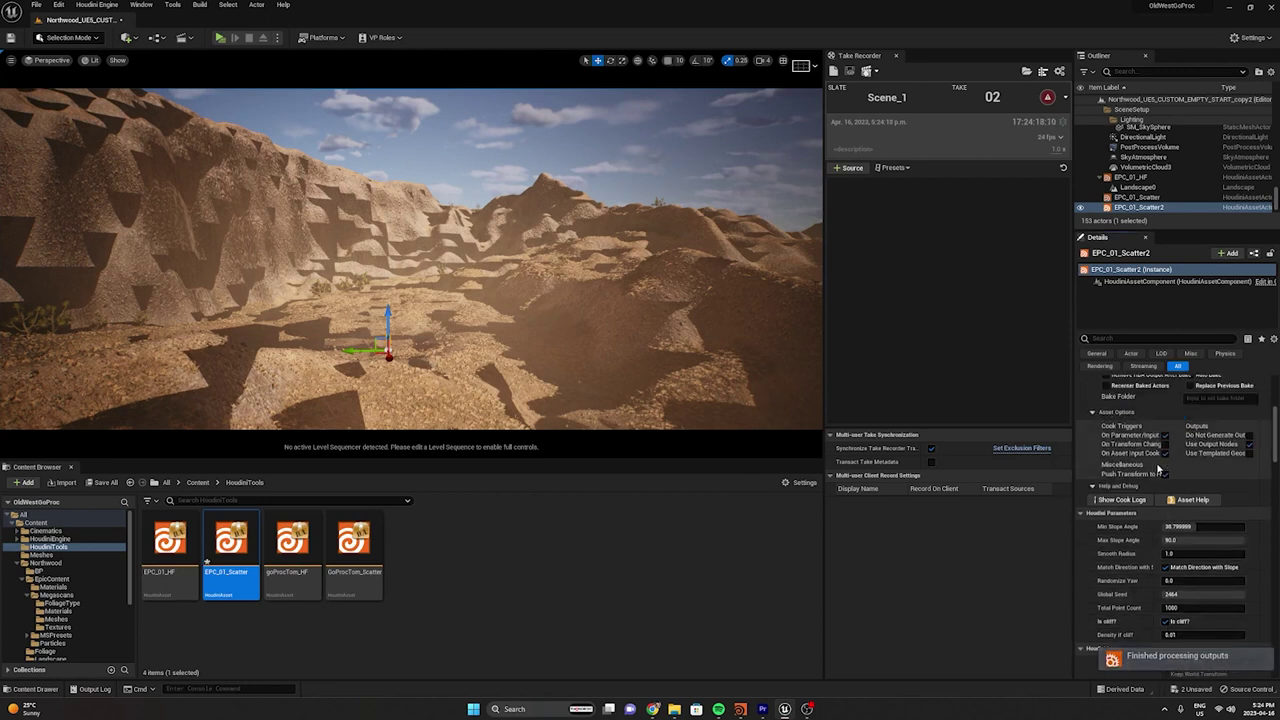
pyautogui.scroll(-5, 1150, 482)
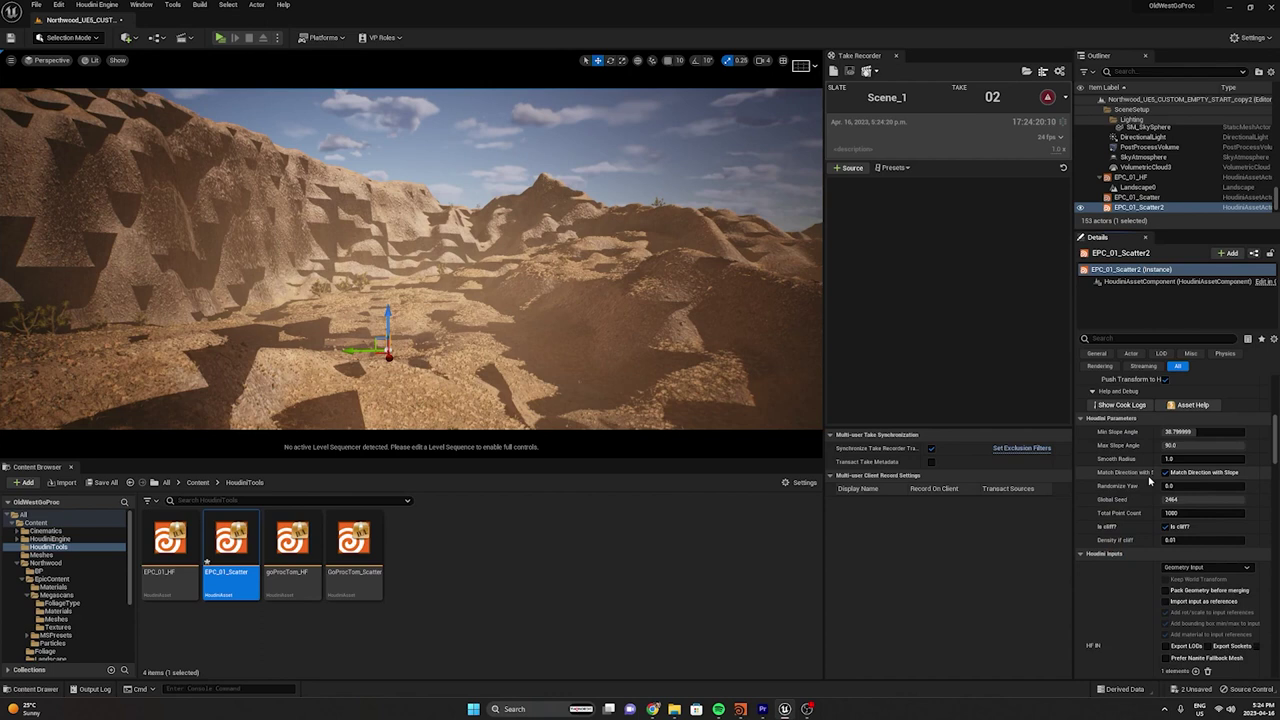
# Set the HF IN input to Asset Input with EPC_01_HF, and enable Pack Geometry before merging for GEO IN
pyautogui.click(1190, 504)
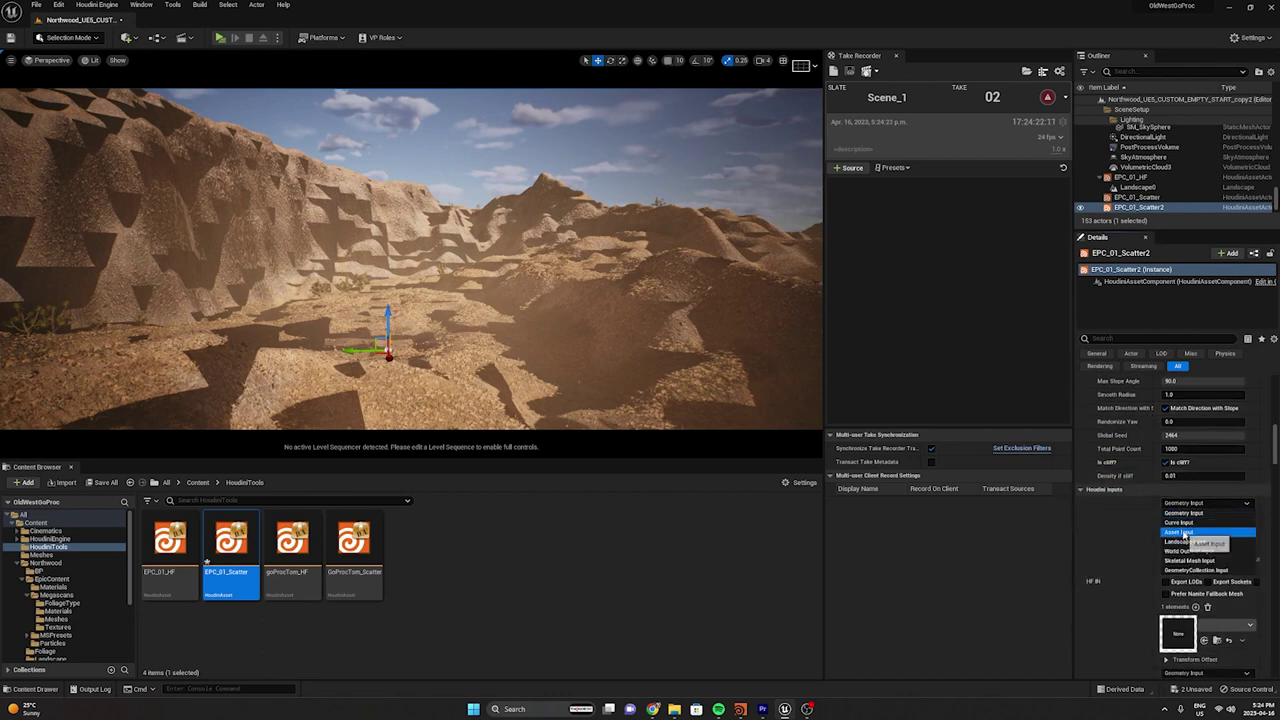
pyautogui.click(1192, 537)
pyautogui.scroll(-3, 1190, 540)
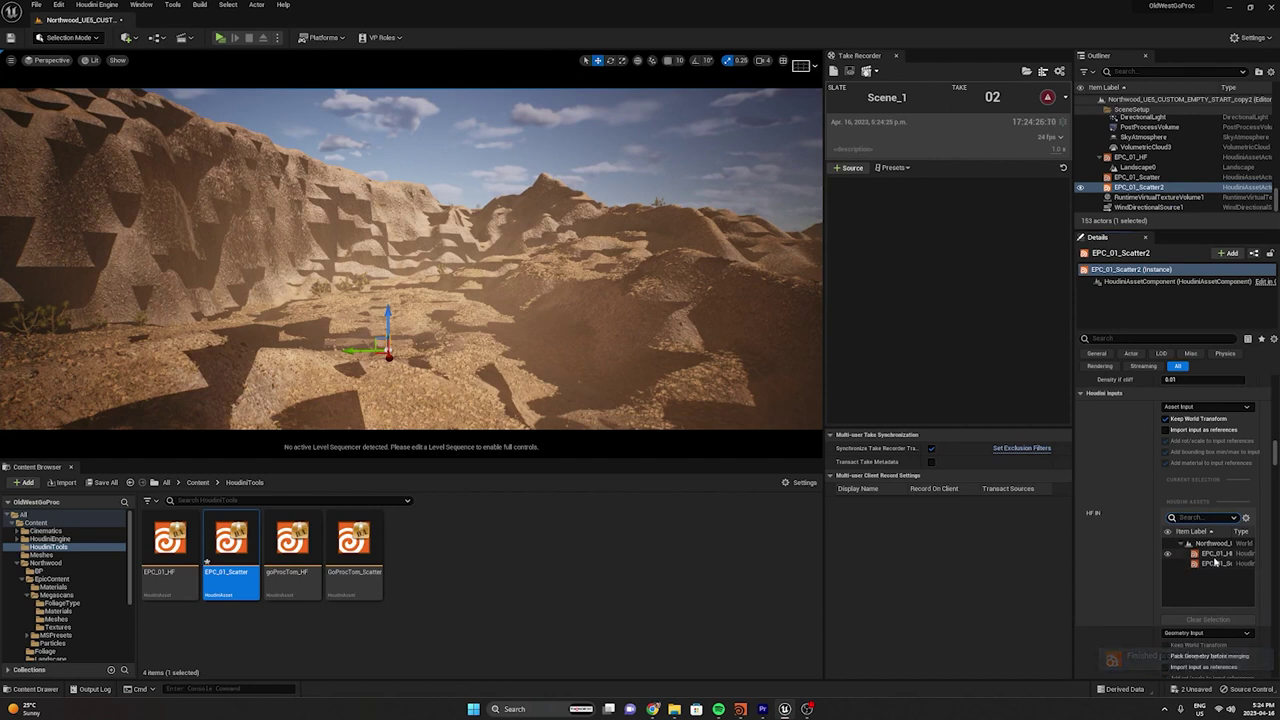
pyautogui.click(1215, 555)
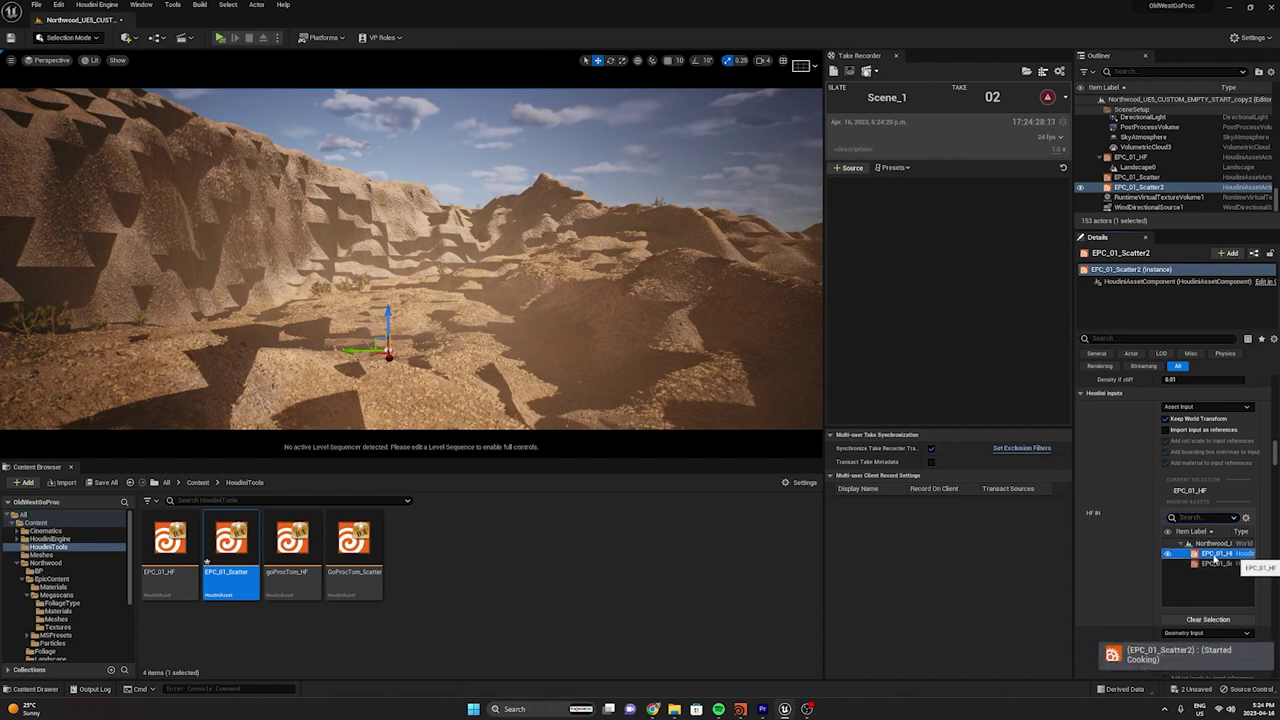
pyautogui.scroll(-3, 1110, 543)
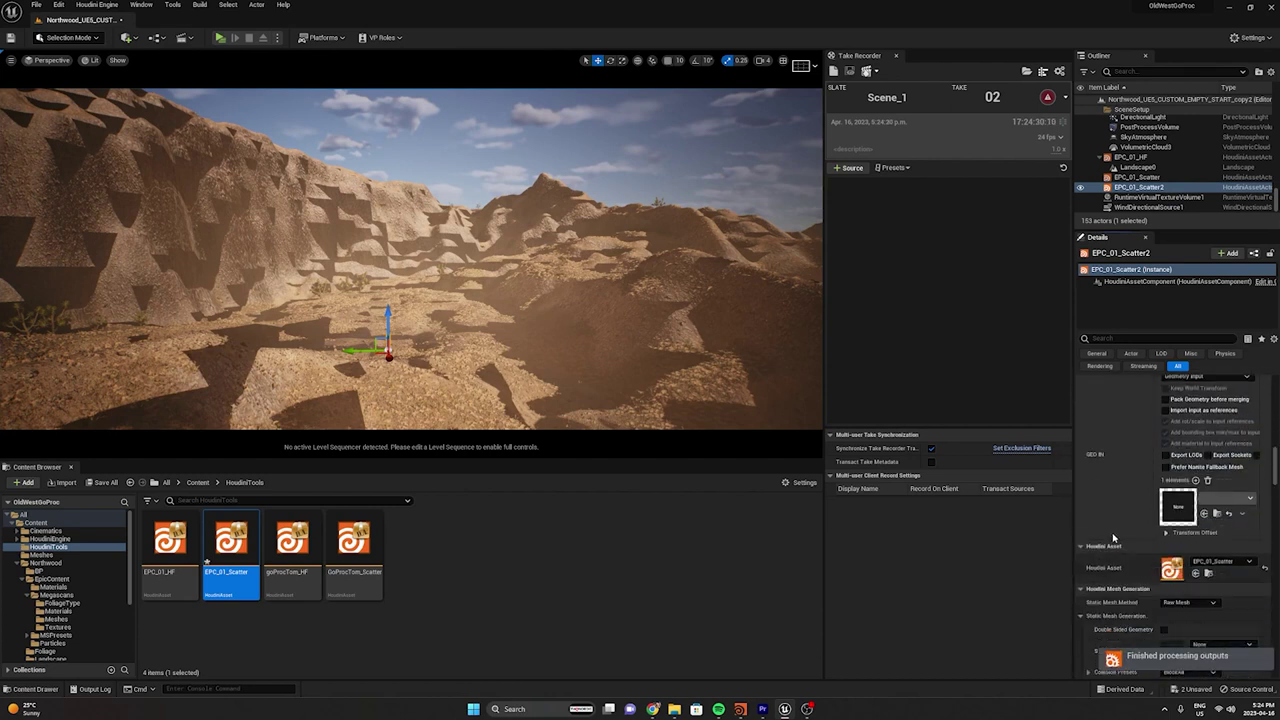
pyautogui.scroll(1, 1147, 495)
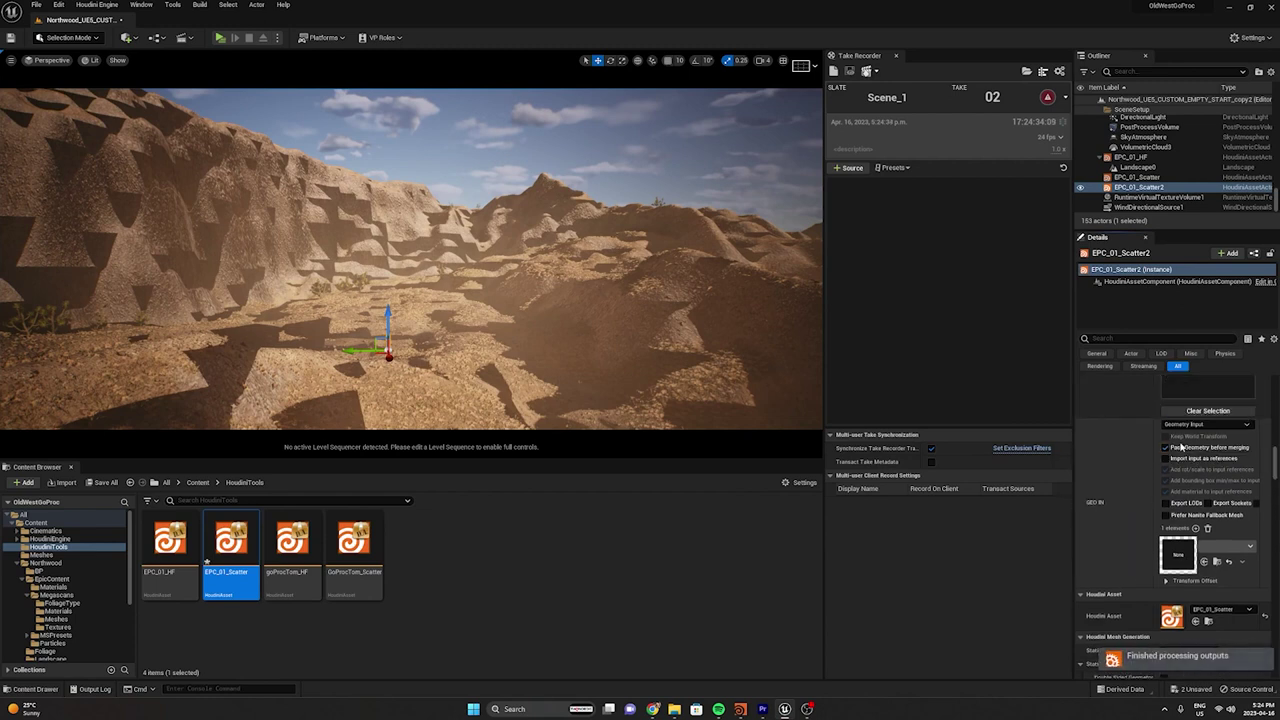
# Place the S_Massive_Sandstone_Cliff Var1 mesh from the Megascans Meshes folder in the level
pyautogui.click(60, 595)
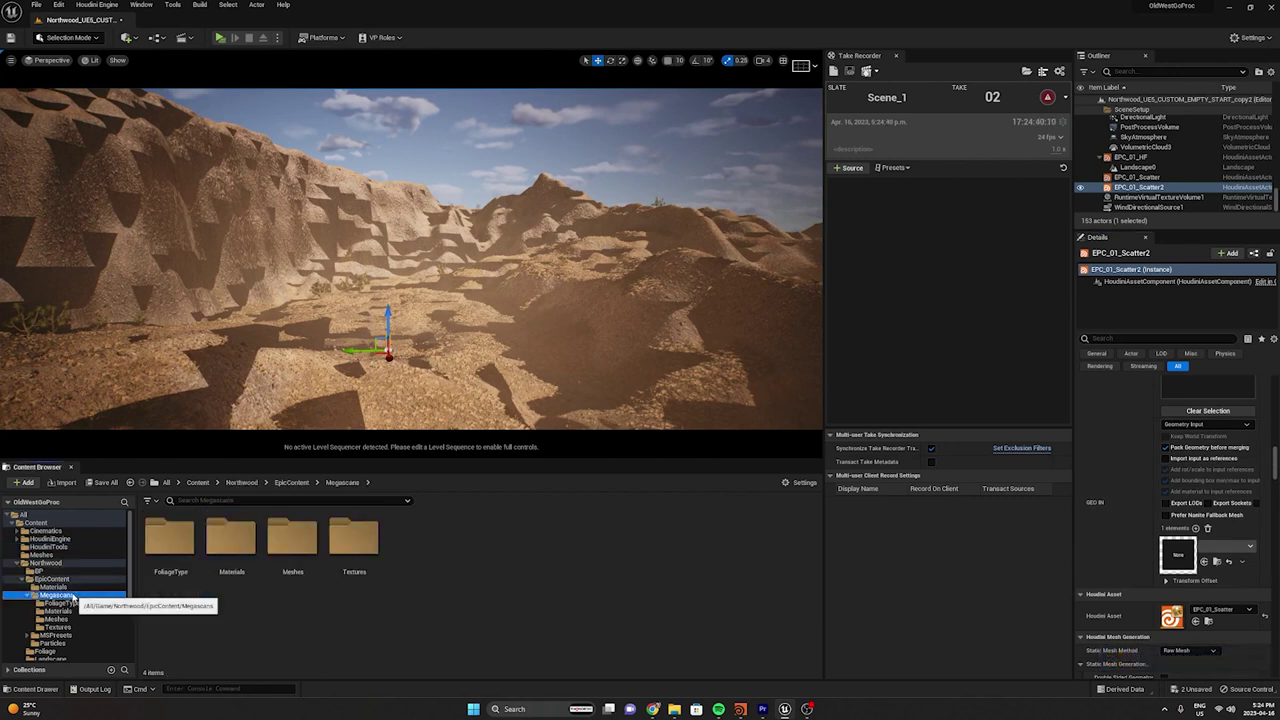
pyautogui.click(66, 620)
pyautogui.scroll(-2, 604, 546)
pyautogui.scroll(-4, 604, 546)
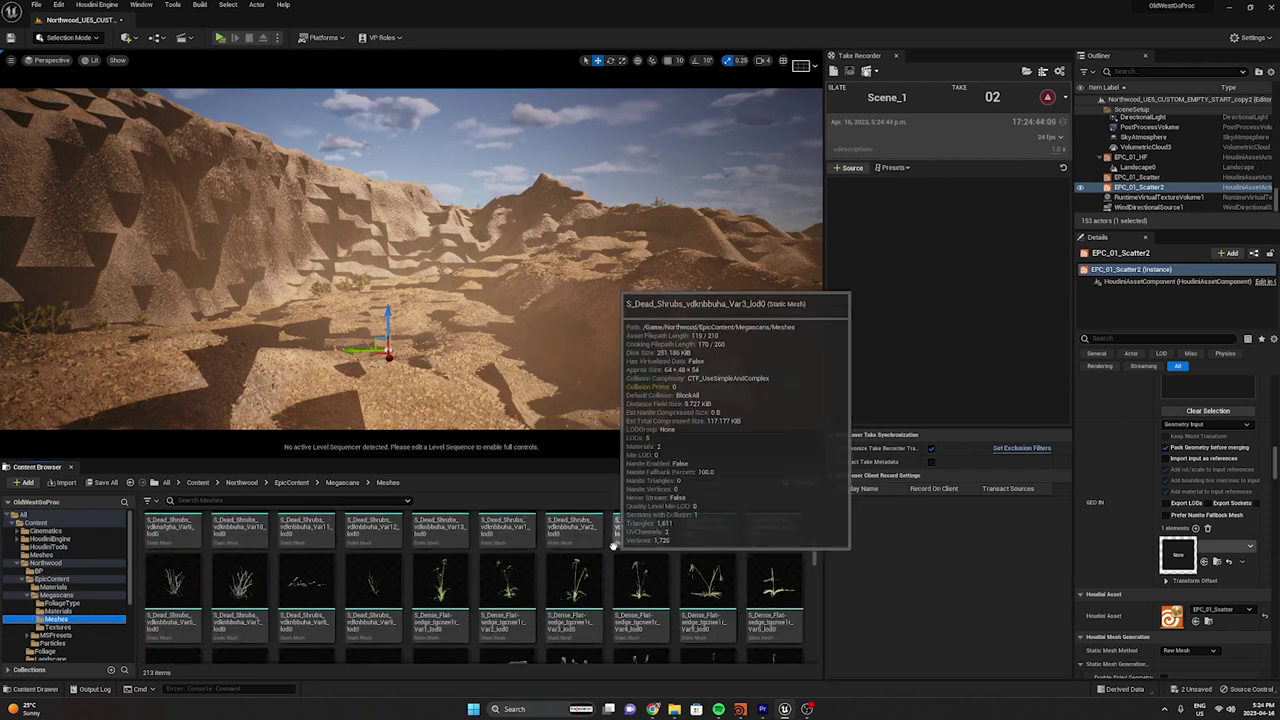
pyautogui.scroll(-2, 612, 548)
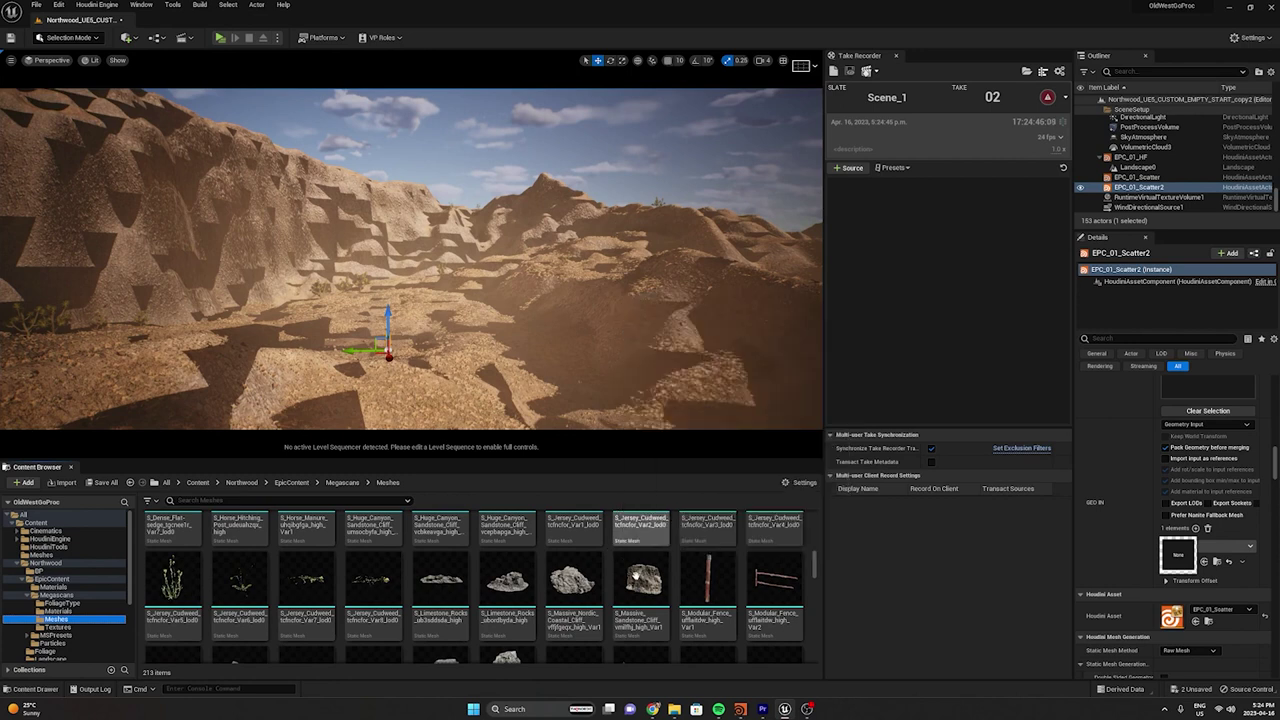
pyautogui.scroll(-1, 650, 582)
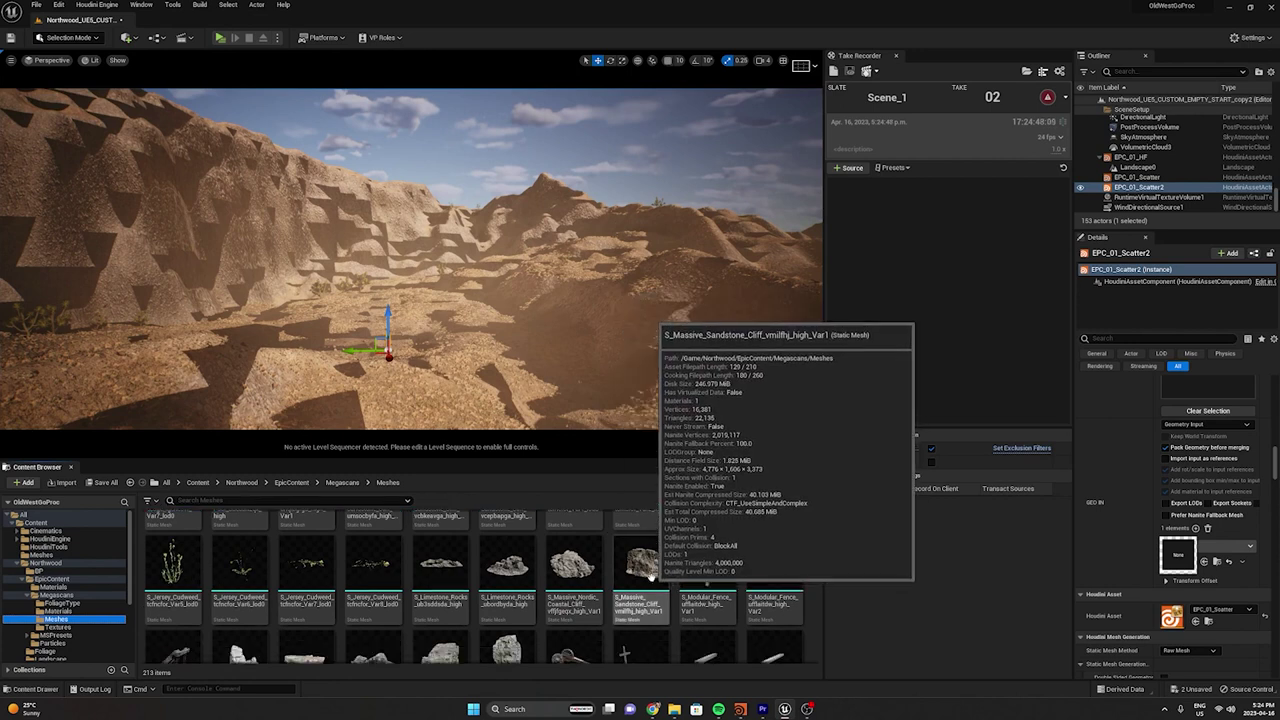
pyautogui.moveTo(650, 578); pyautogui.dragTo(530, 348)
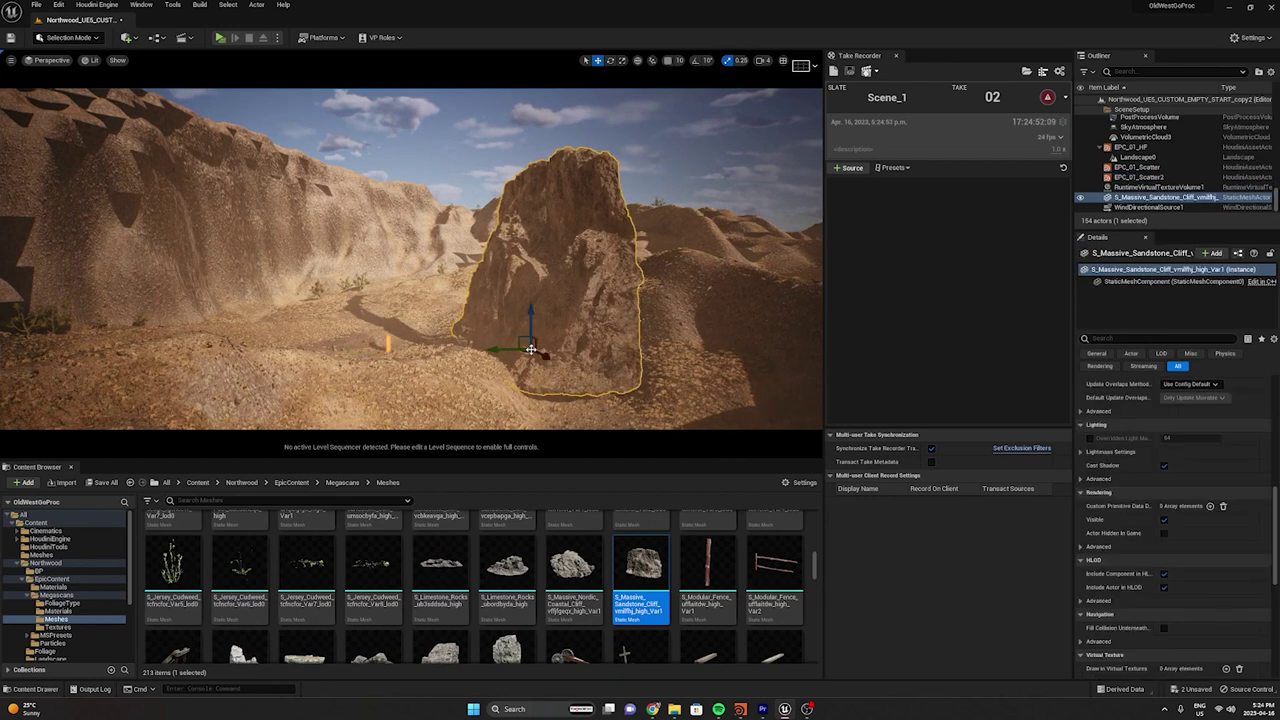
# Replace the output mesh instance of the EPC_01_Scatter2 actor with the S_Massive_Sandstone_Cliff Var1 mesh and inspect the scattered cliffs
pyautogui.click(1094, 189)
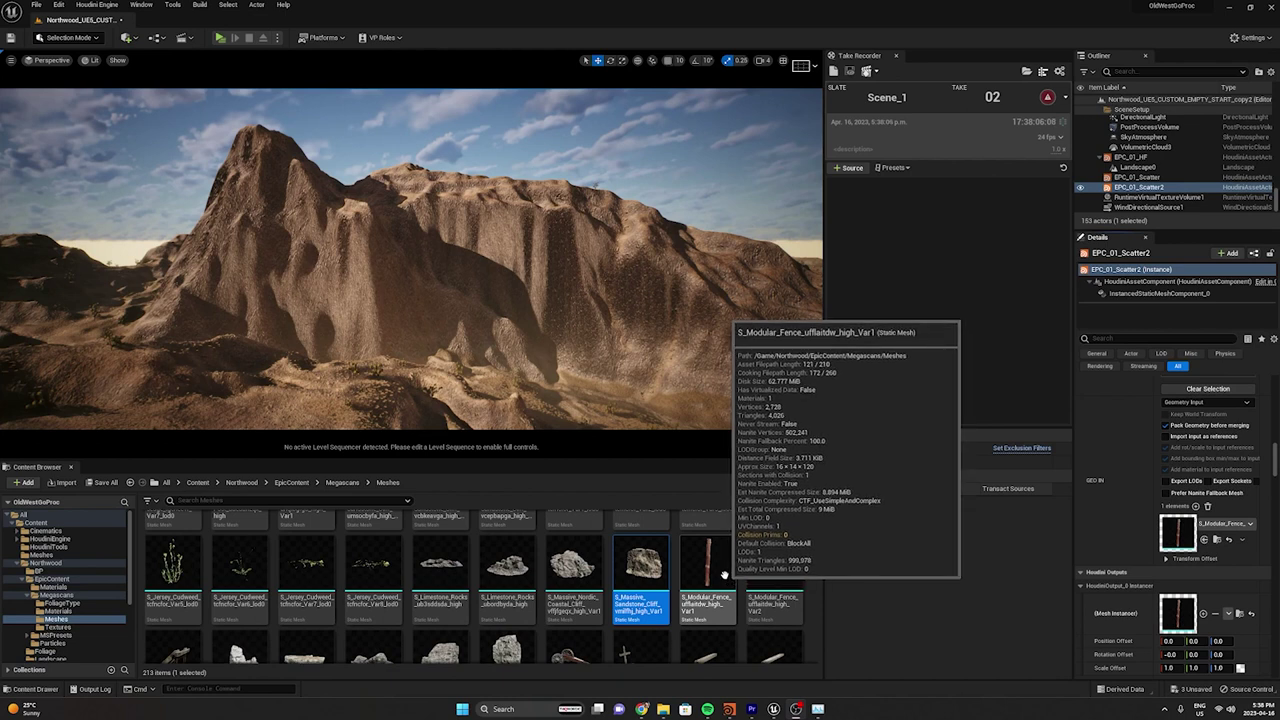
pyautogui.scroll(-1, 1131, 592)
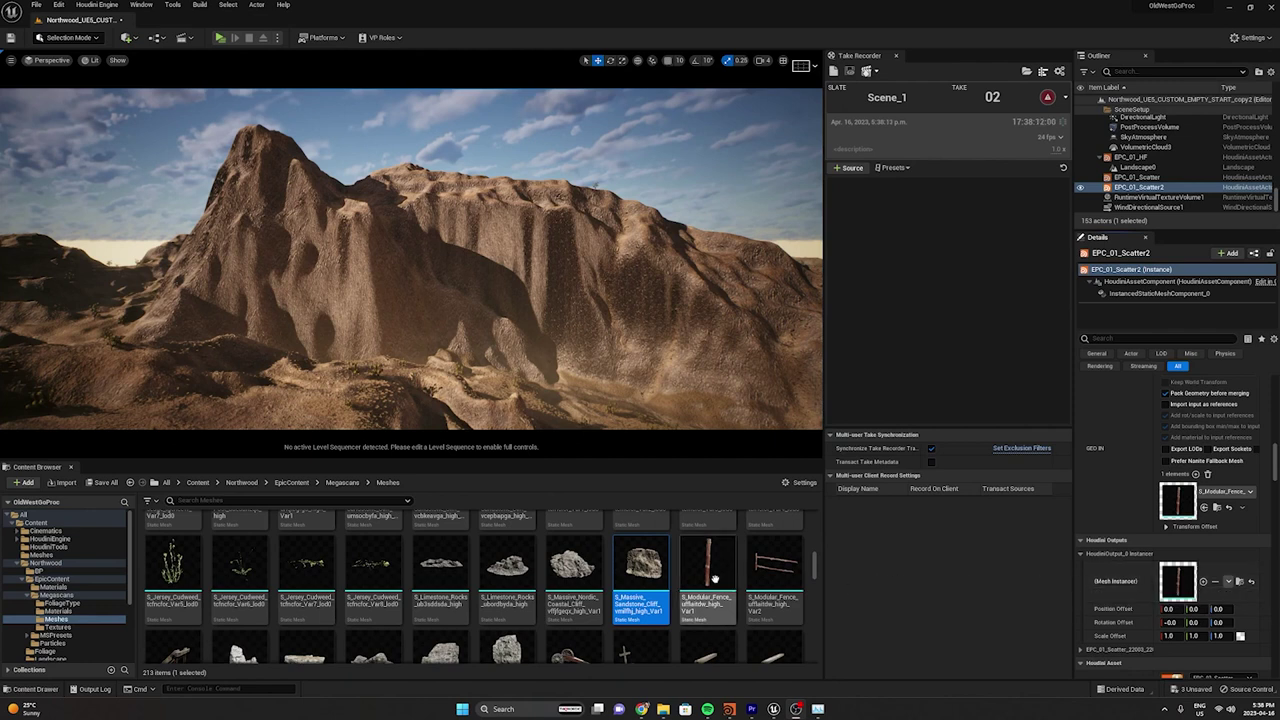
pyautogui.moveTo(720, 571)
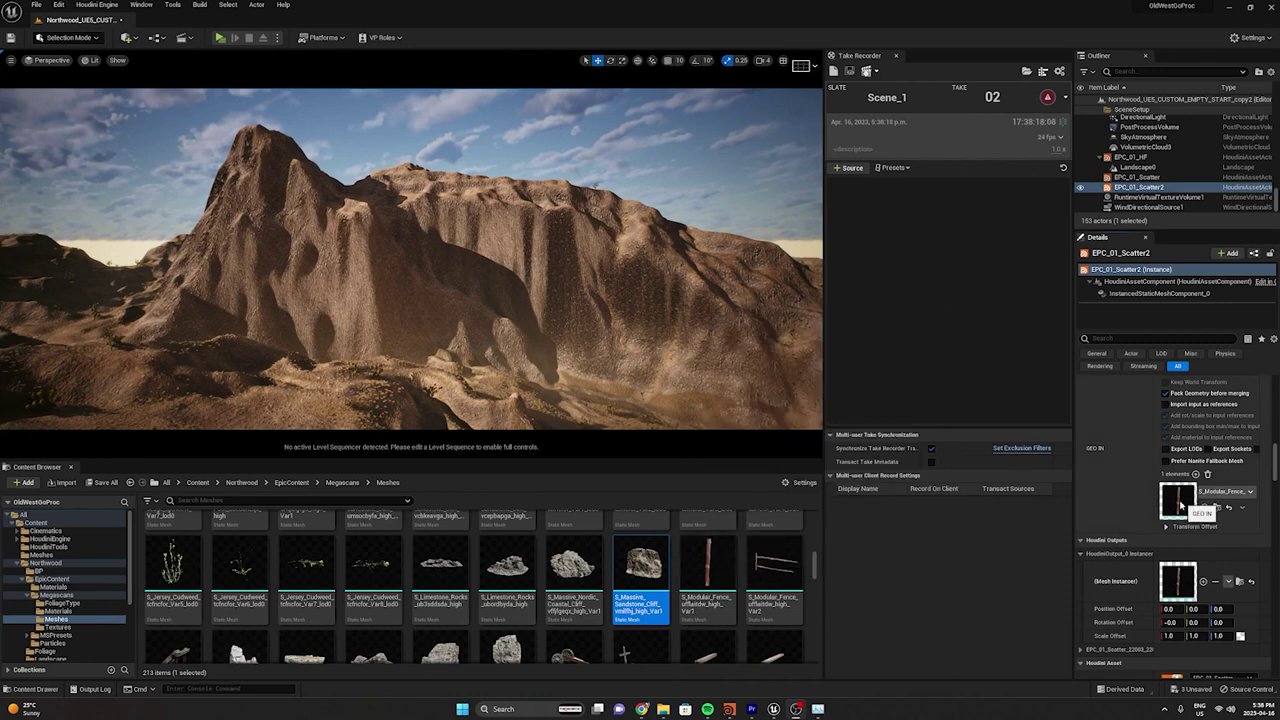
pyautogui.moveTo(641, 565); pyautogui.dragTo(1178, 582)
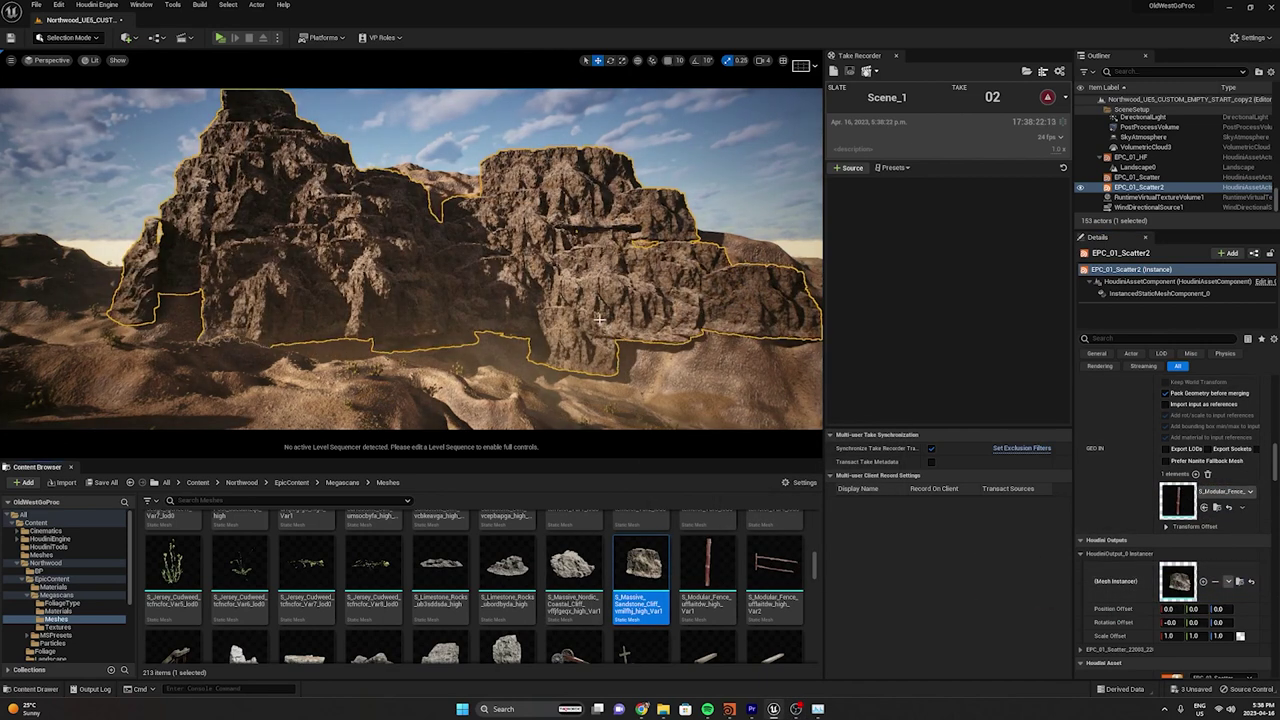
pyautogui.press('w')
pyautogui.moveTo(560, 320); pyautogui.dragTo(650, 340, button='right')
pyautogui.moveTo(410, 260); pyautogui.dragTo(410, 260, button='right')
pyautogui.moveTo(557, 315); pyautogui.dragTo(557, 315, button='right')
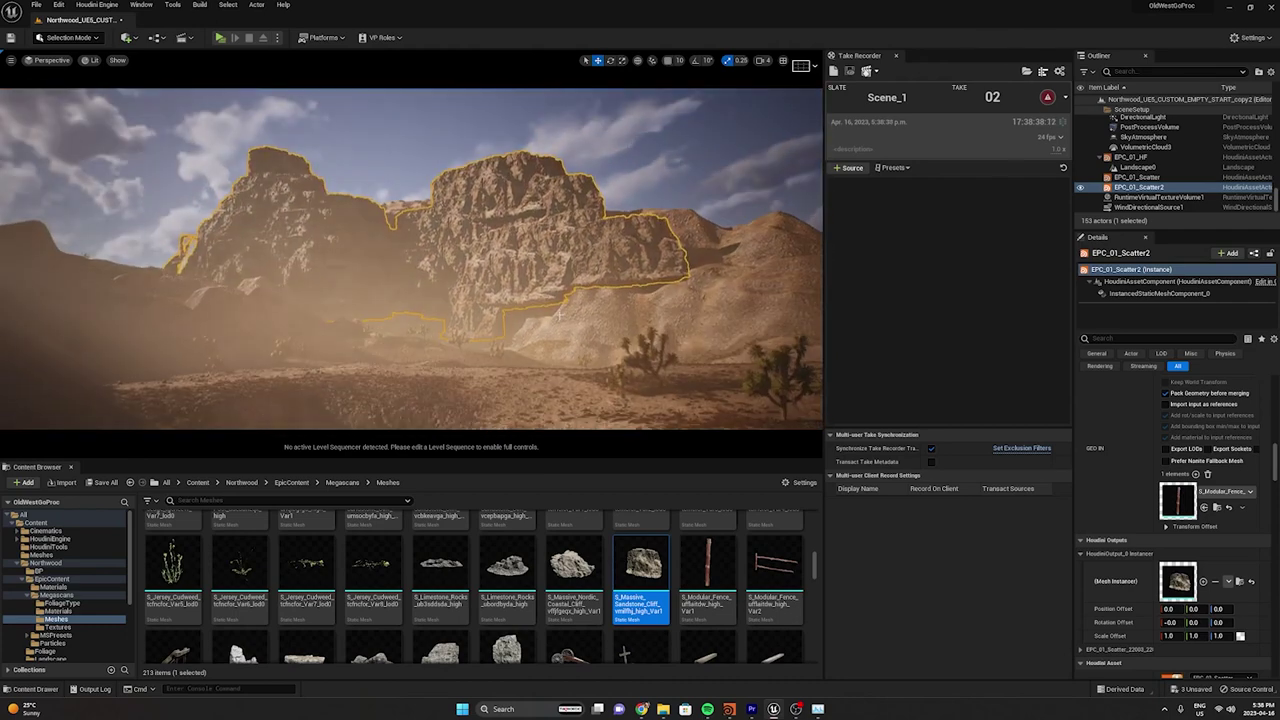
pyautogui.moveTo(665, 374); pyautogui.dragTo(665, 374, button='right')
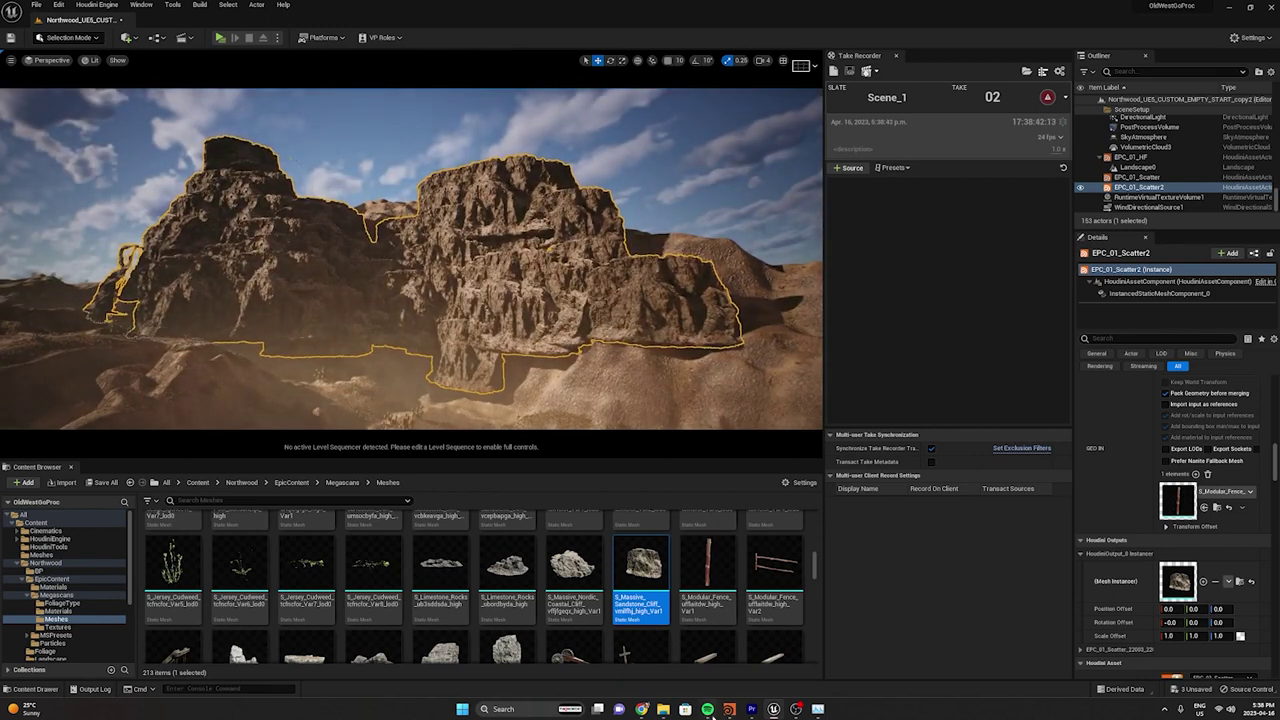
# Switch to Houdini and insert a Match Size node between the GEO IN input and copytopoints2 inside subnet2
pyautogui.moveTo(730, 712)
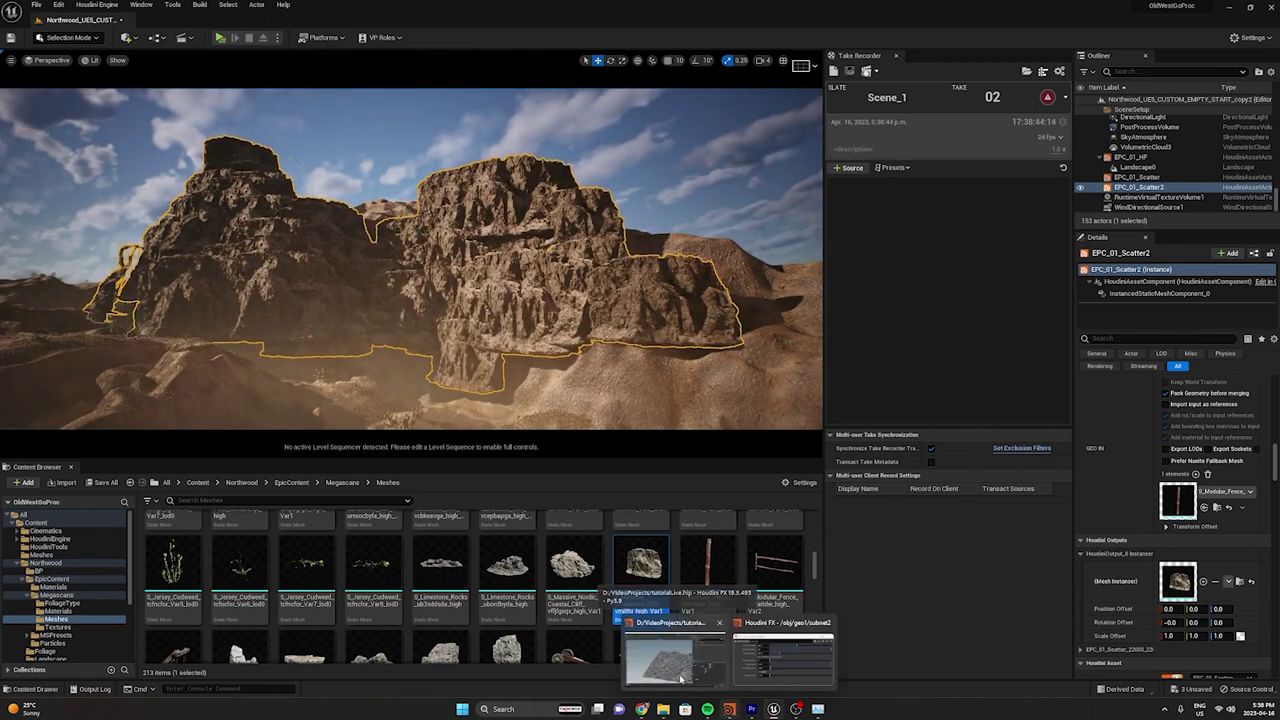
pyautogui.click(660, 650)
pyautogui.moveTo(659, 434); pyautogui.dragTo(486, 389)
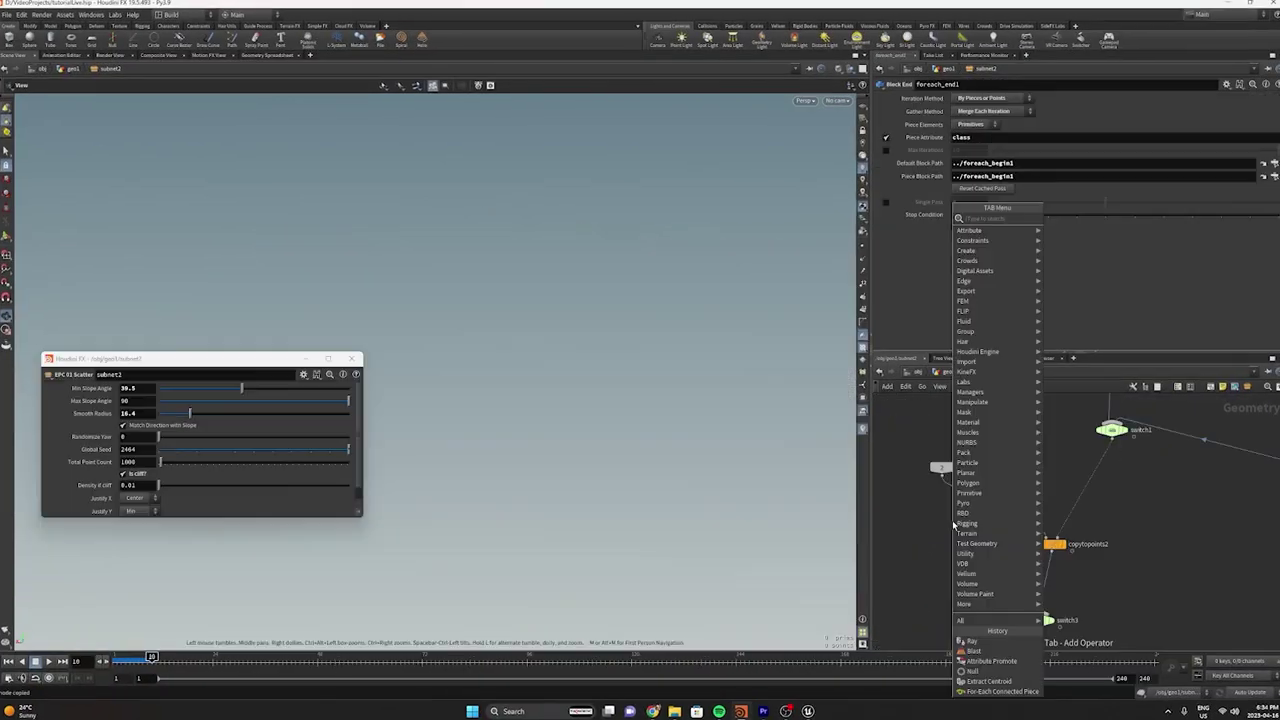
pyautogui.write('axis a')
pyautogui.press('Return')
pyautogui.click(951, 522)
pyautogui.moveTo(951, 522); pyautogui.dragTo(942, 509)
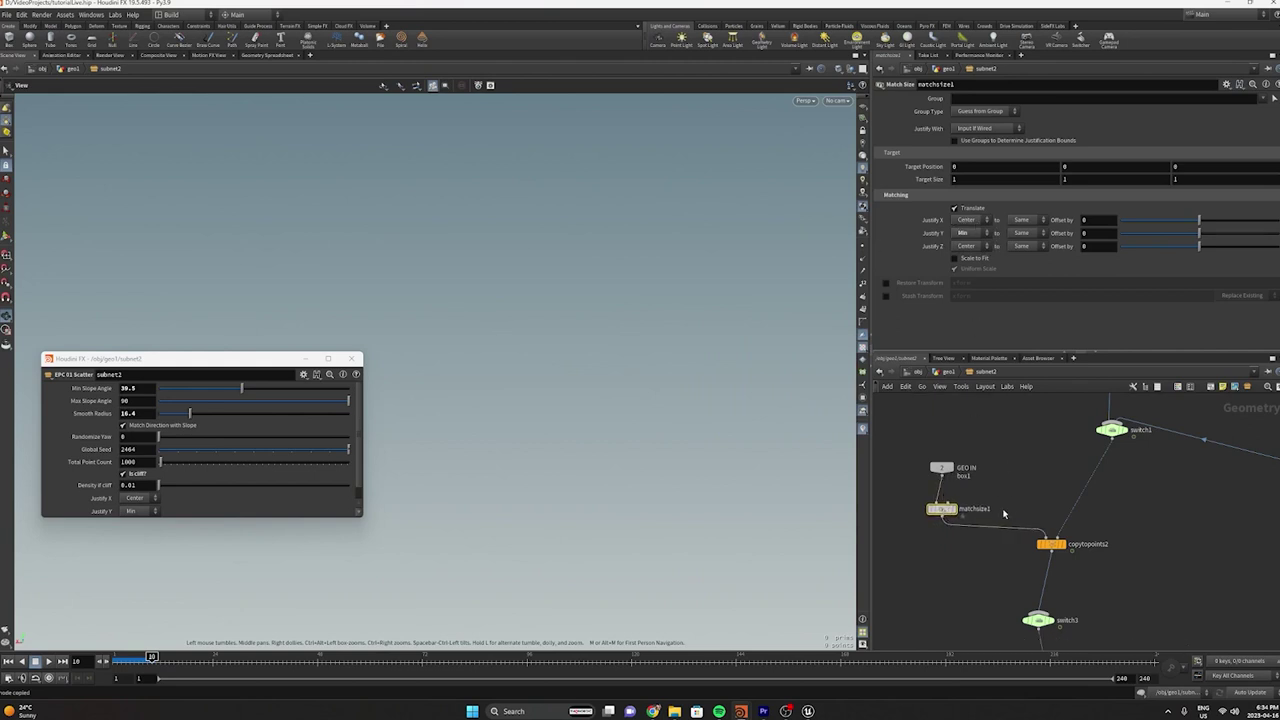
pyautogui.hotkey('ctrl', 'v')
pyautogui.moveTo(1003, 513); pyautogui.dragTo(999, 512)
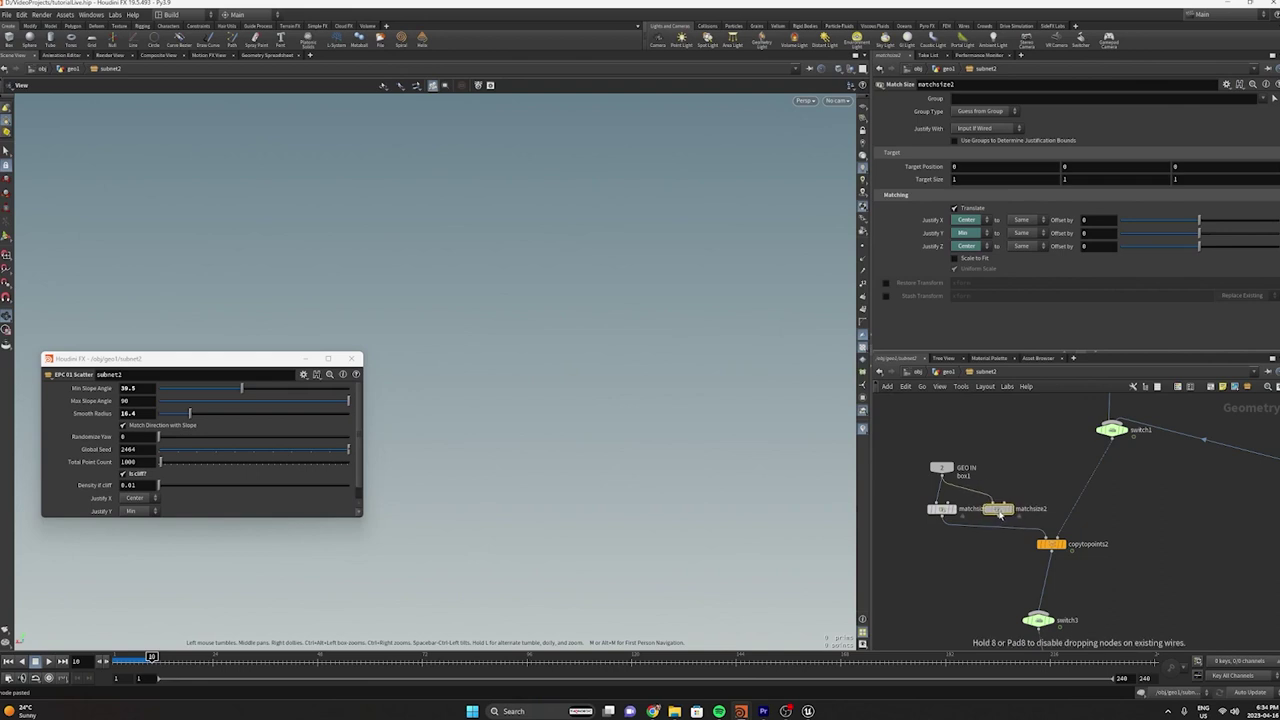
pyautogui.press('Delete')
# Open the EPC_01_Scatter asset's type properties and delete its existing Justify X, Justify Y and Justify Z parameters
pyautogui.click(118, 15)
pyautogui.moveTo(65, 15)
pyautogui.moveTo(120, 83)
pyautogui.click(205, 93)
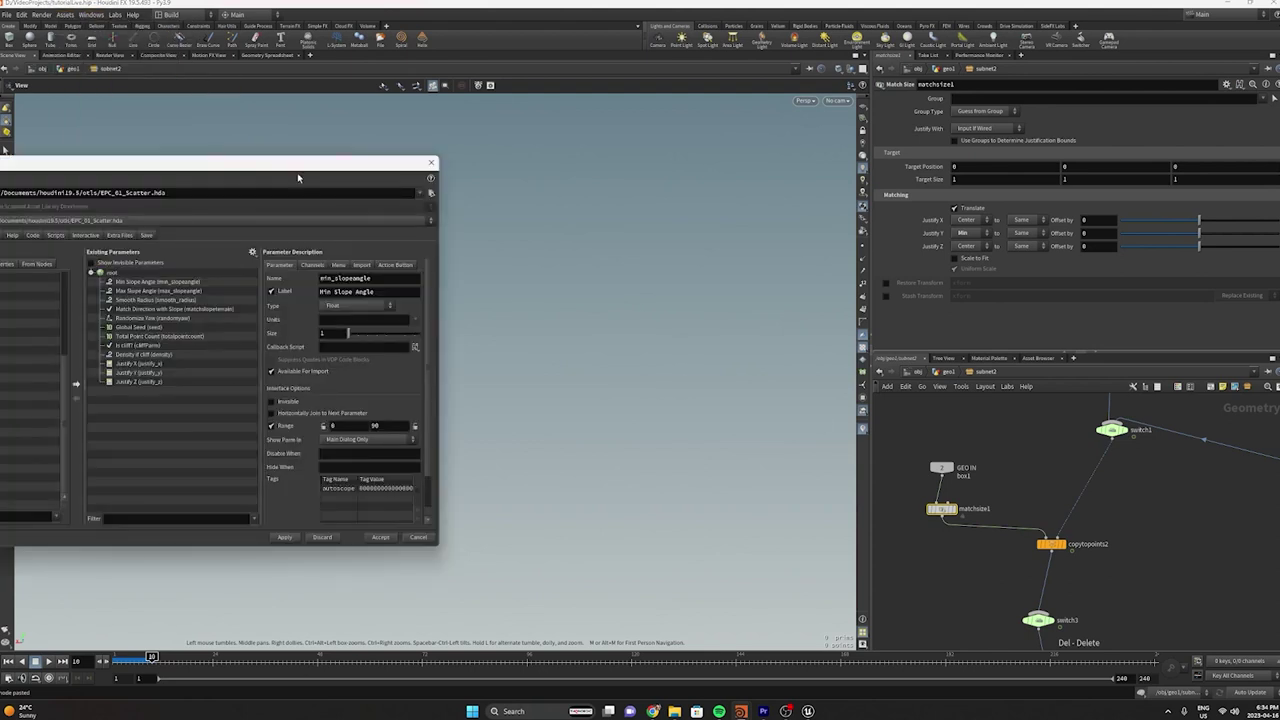
pyautogui.moveTo(302, 410); pyautogui.dragTo(298, 390)
pyautogui.press('Delete')
# Promote Justify X, Justify Y and Justify Z from the matchsize1 node to the asset's parameters and accept the changes
pyautogui.click(995, 521)
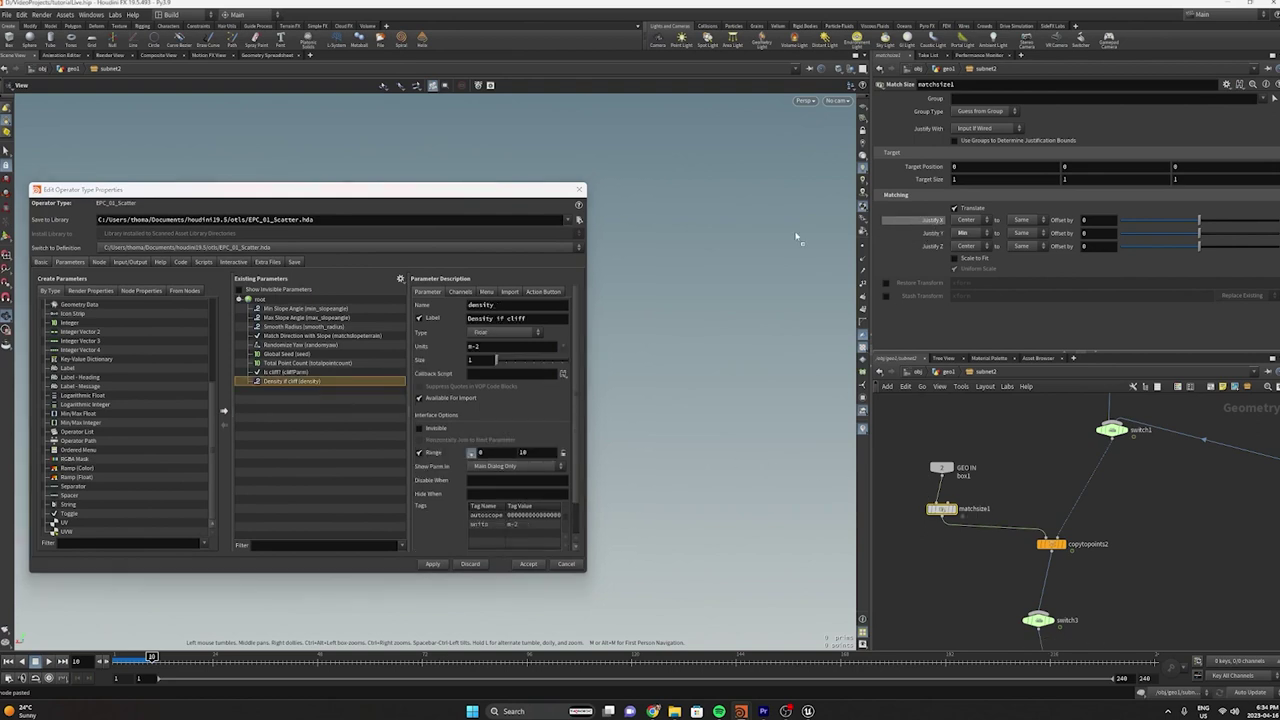
pyautogui.moveTo(265, 308); pyautogui.dragTo(266, 310)
pyautogui.click(432, 564)
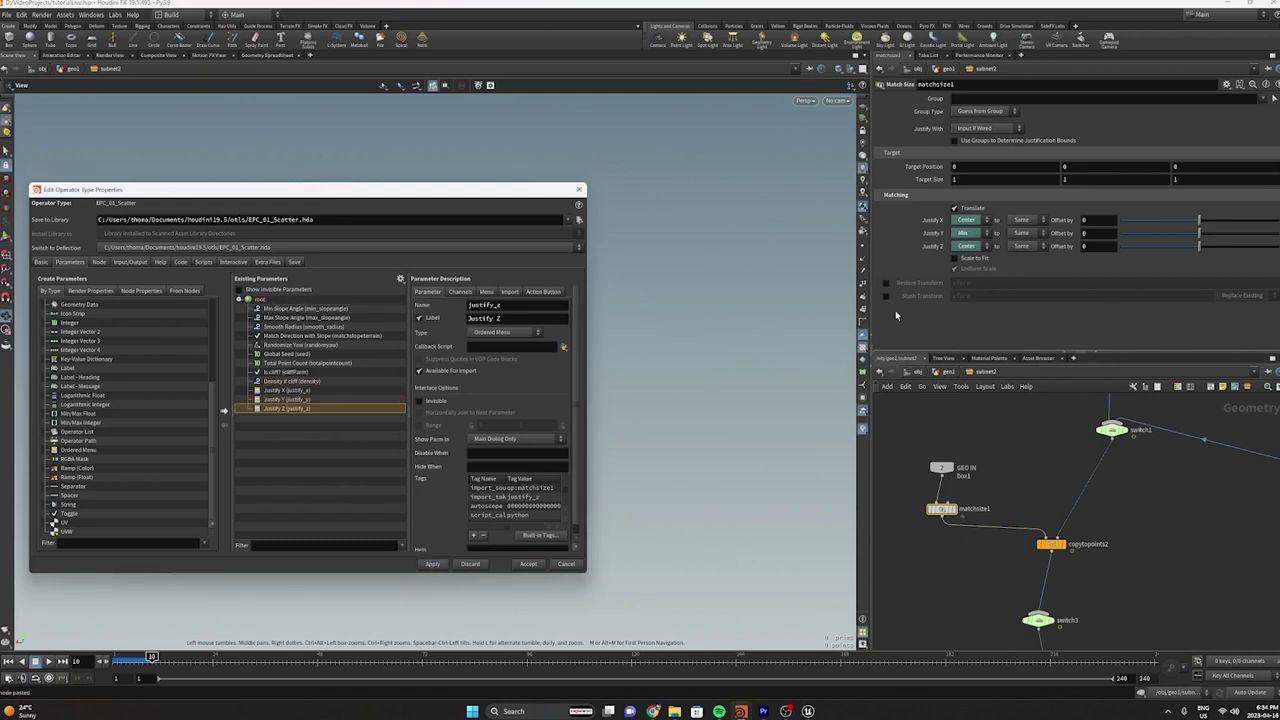
pyautogui.click(527, 564)
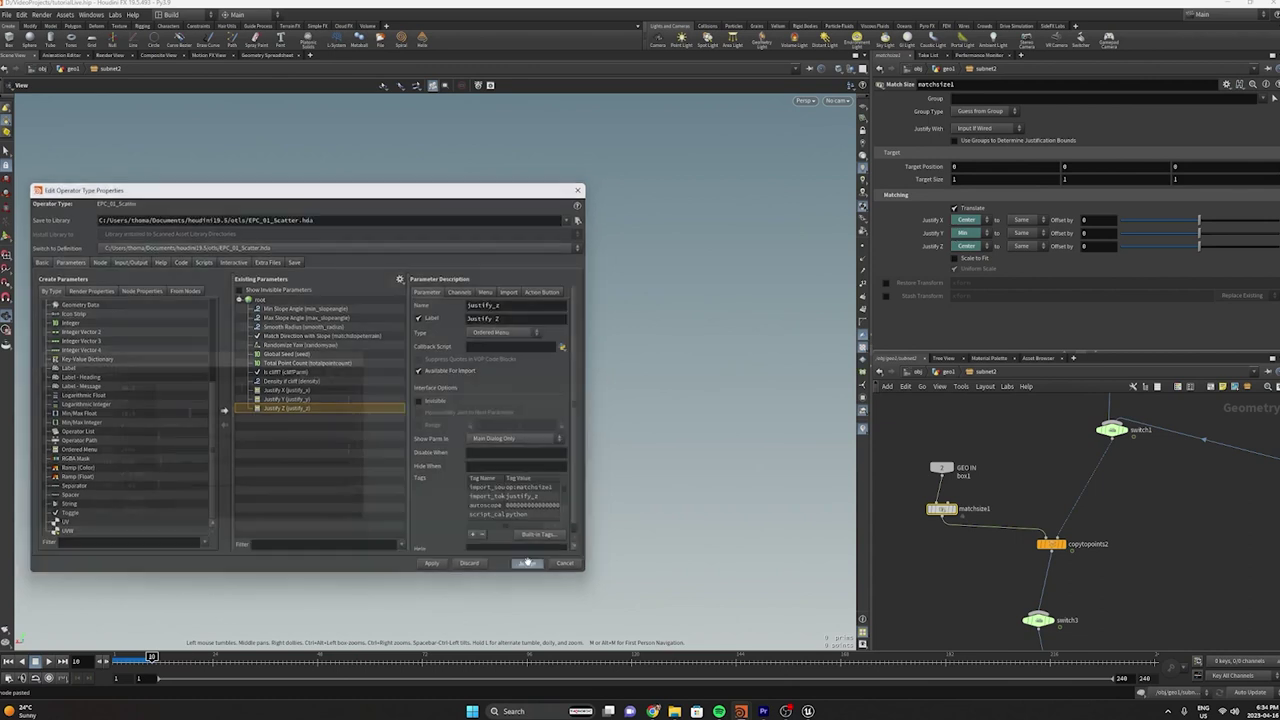
# Display the switch3 node's result and save the EPC 01 Scatter asset
pyautogui.moveTo(1108, 613); pyautogui.dragTo(1045, 497, button='middle')
pyautogui.scroll(-1, 1045, 497)
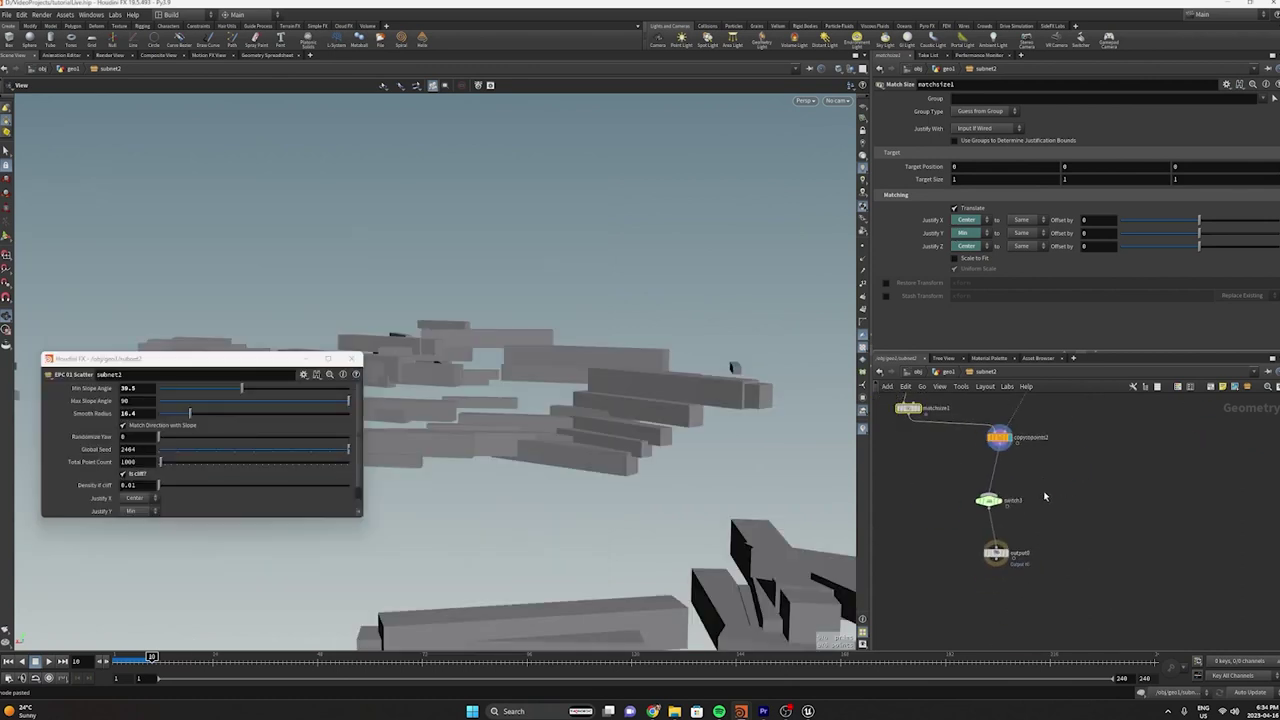
pyautogui.press('h')
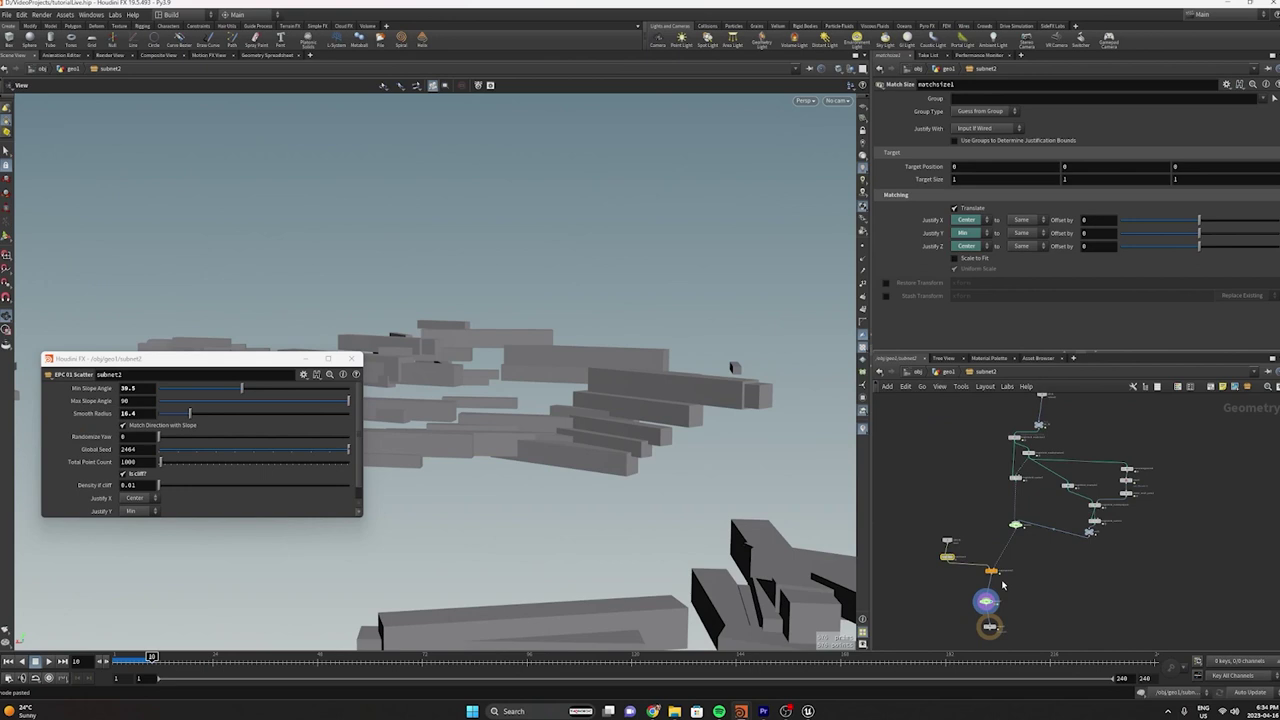
pyautogui.click(65, 15)
pyautogui.moveTo(89, 74)
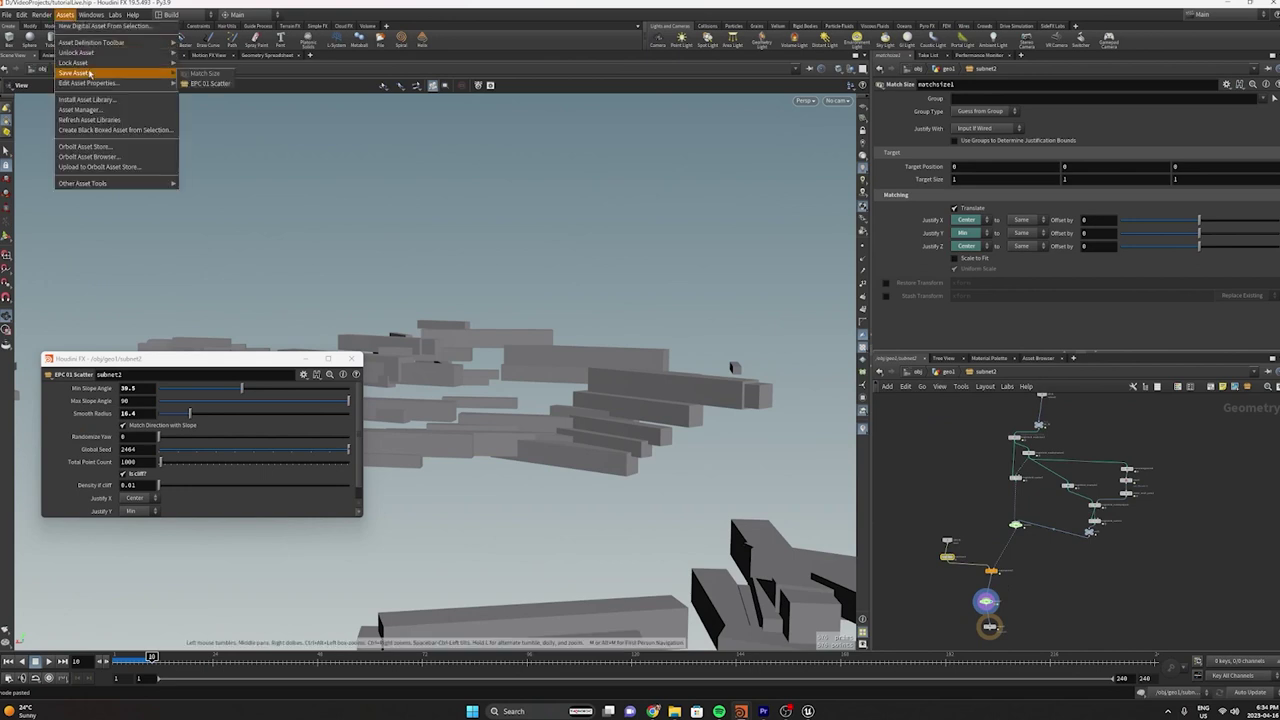
pyautogui.click(210, 84)
# Switch to Unreal Engine and reimport the EPC_01_Scatter asset from the HoudiniTools folder
pyautogui.click(810, 709)
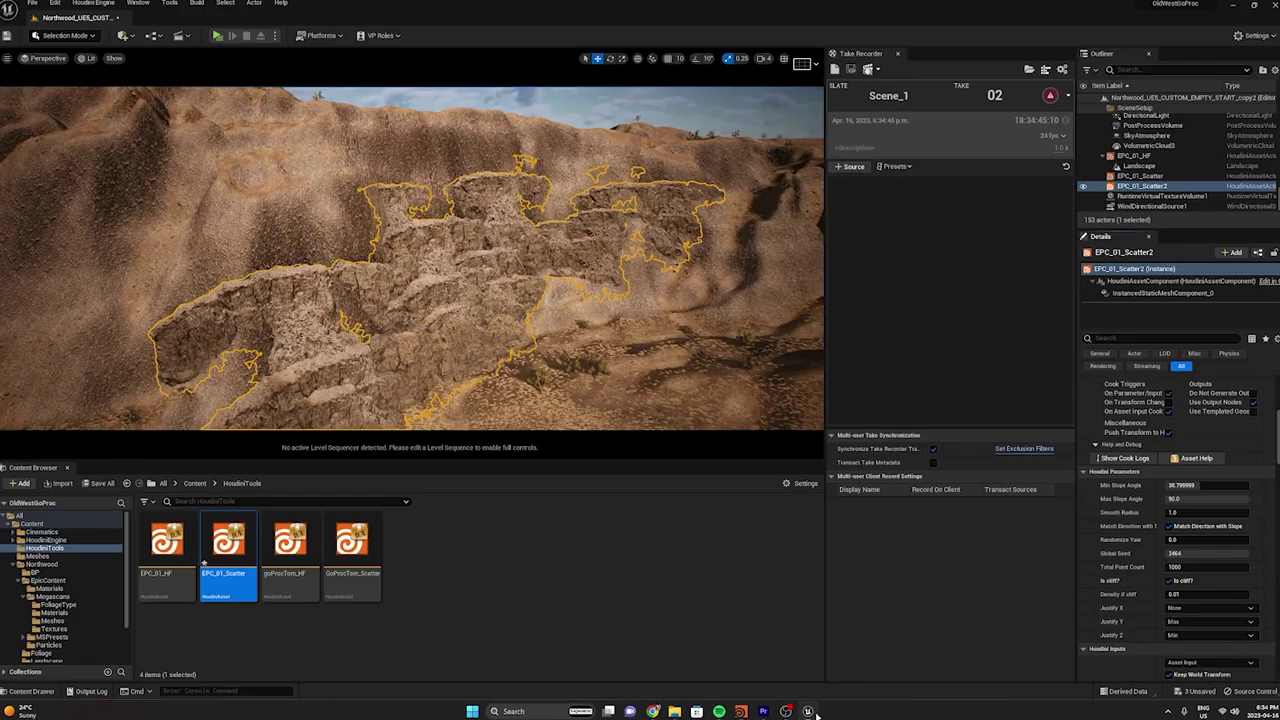
pyautogui.rightClick(232, 550)
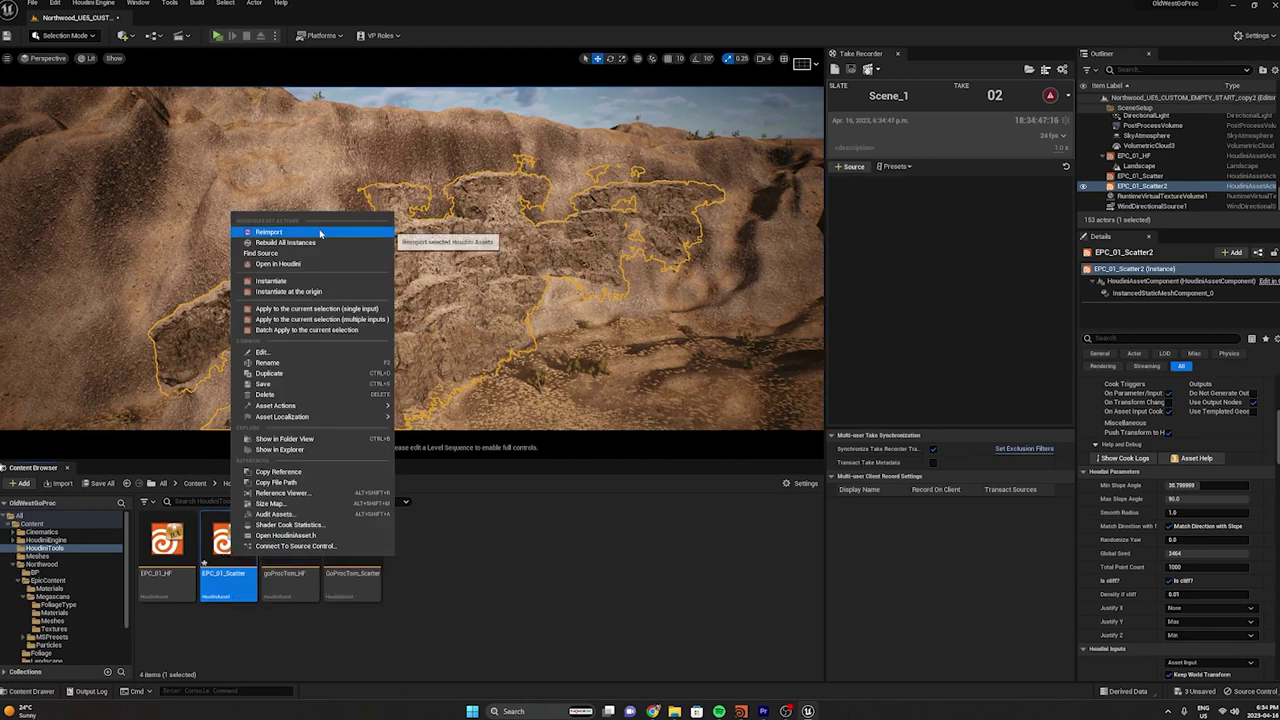
pyautogui.click(270, 233)
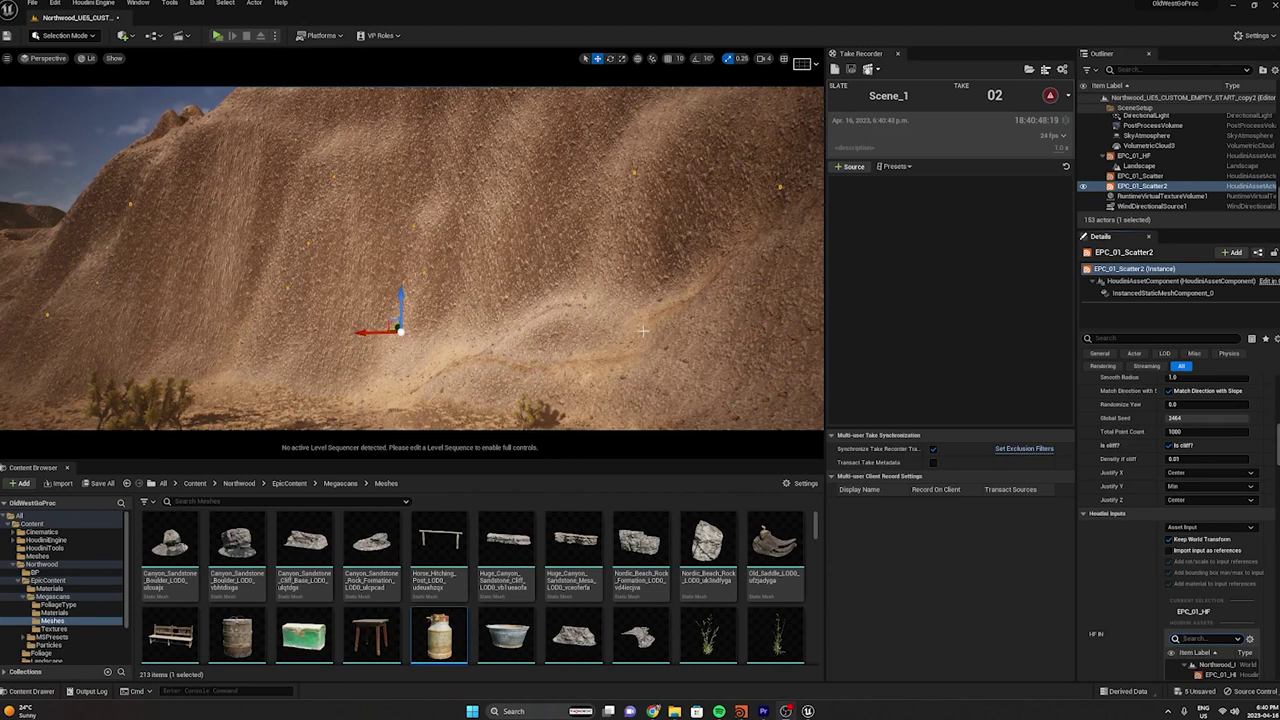
# Assign the S_Massive_Sandstone_Cliff Var1 mesh from the Megascans Meshes folder to the GEO IN input of EPC_01_Scatter2
pyautogui.click(1169, 540)
pyautogui.scroll(-5, 1106, 566)
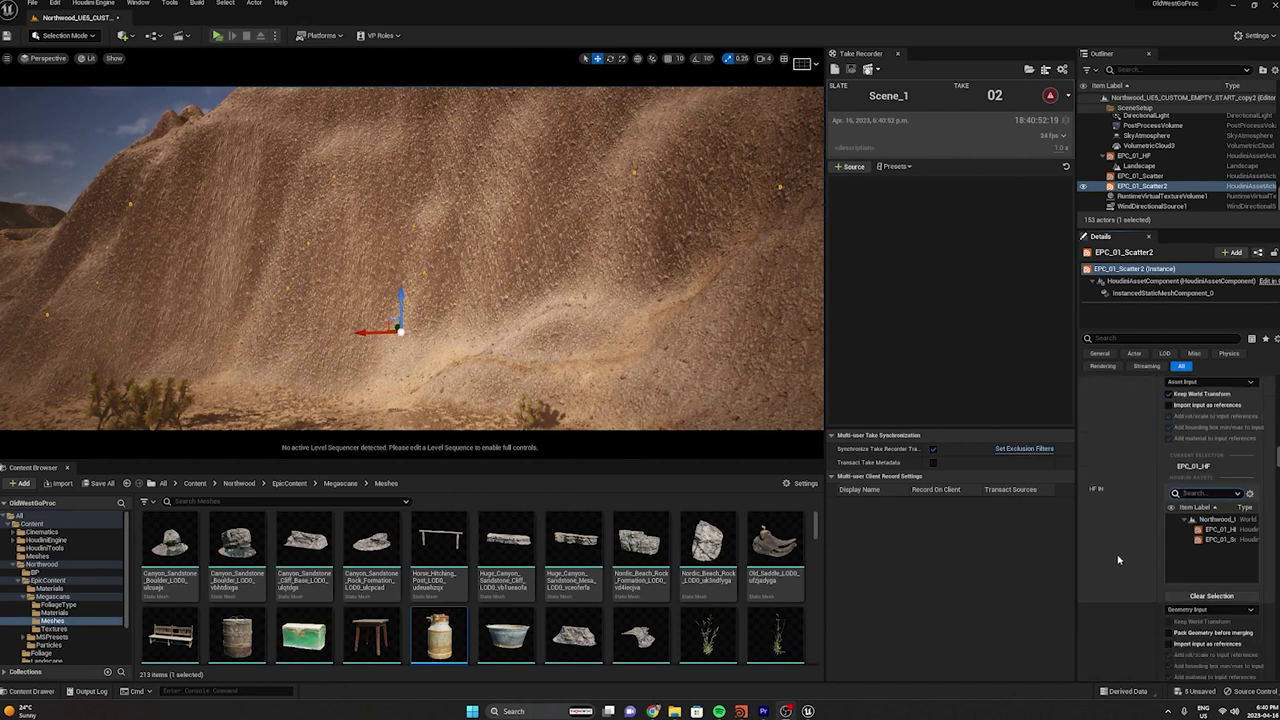
pyautogui.scroll(2, 1121, 557)
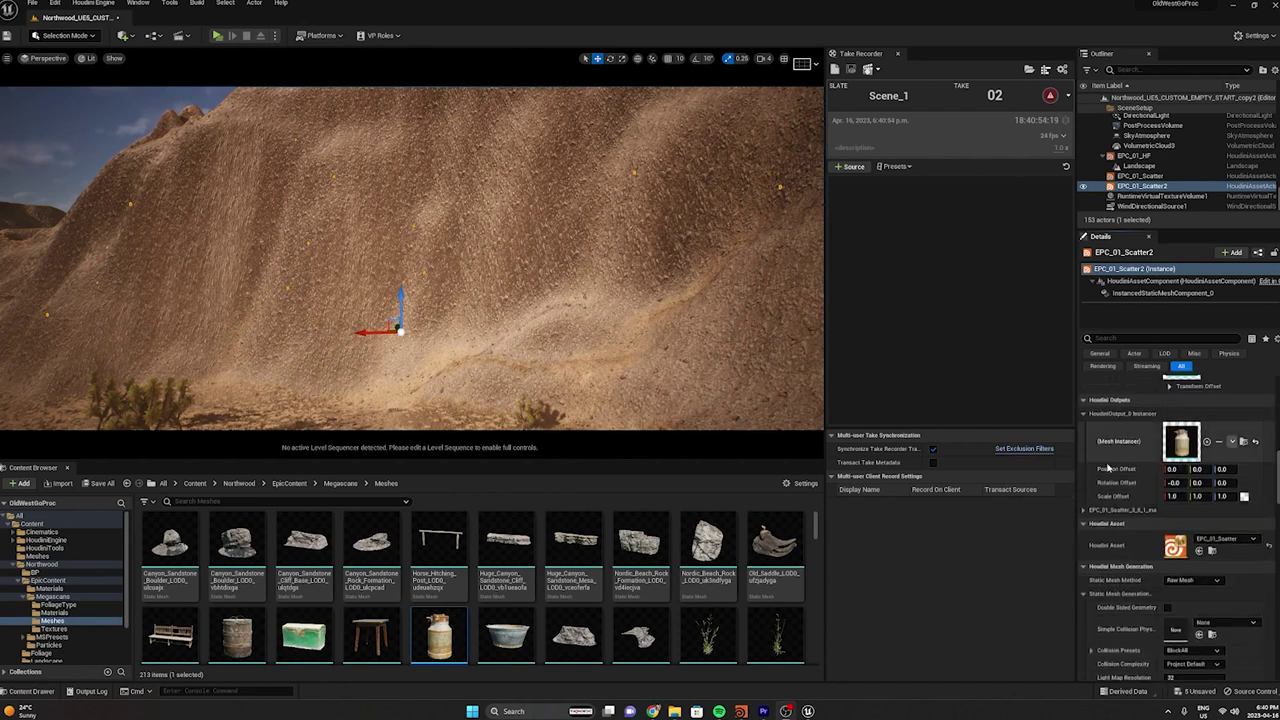
pyautogui.scroll(-1, 661, 560)
pyautogui.scroll(-8, 662, 563)
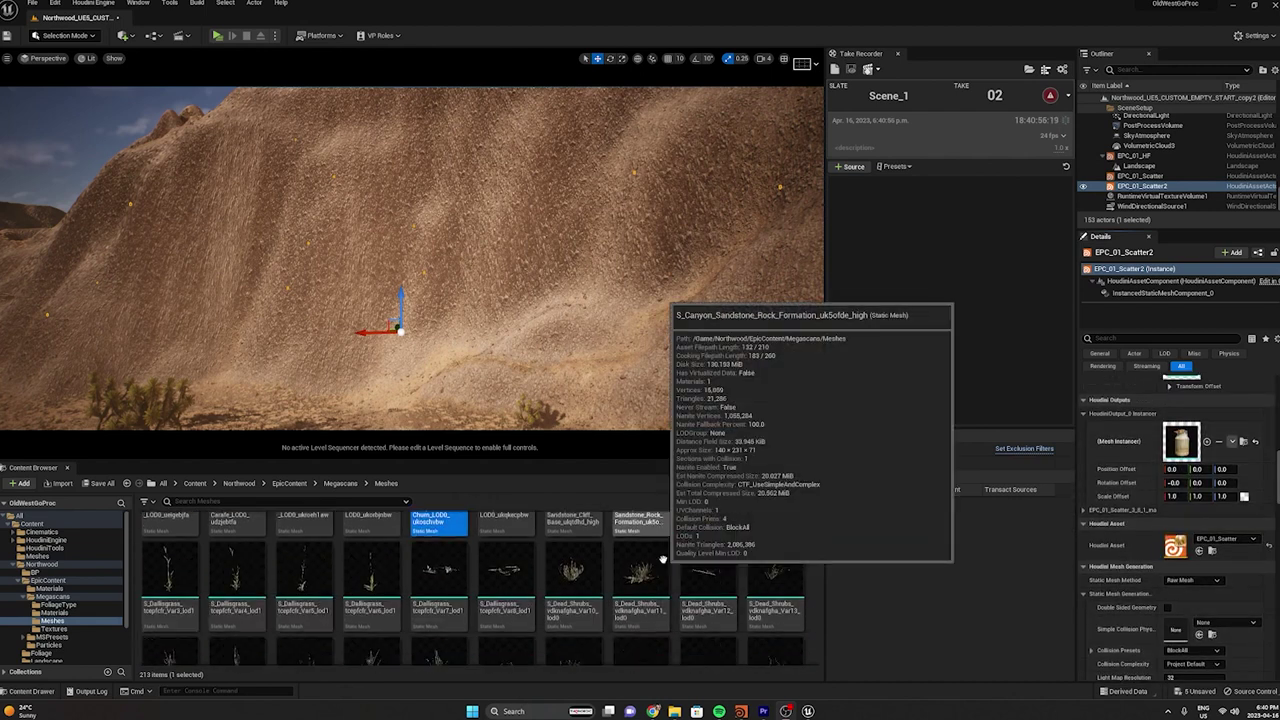
pyautogui.scroll(-2, 662, 557)
pyautogui.scroll(3, 1147, 487)
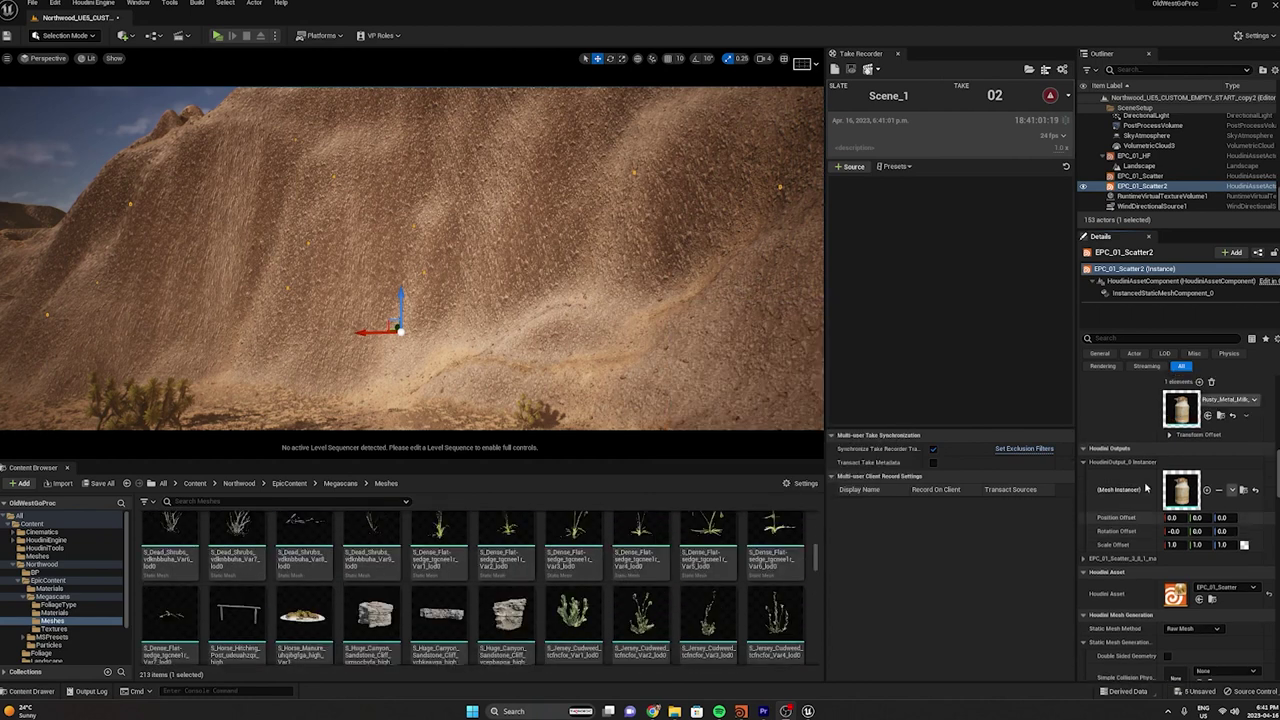
pyautogui.scroll(1, 1147, 487)
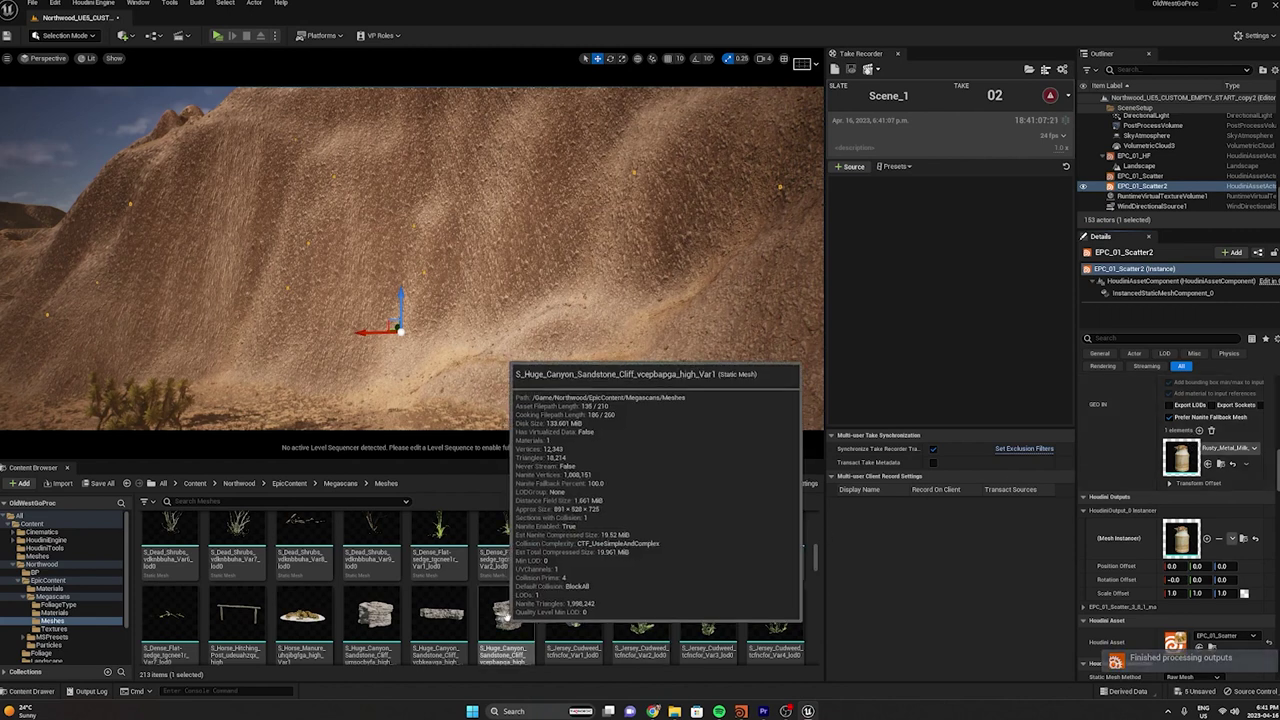
pyautogui.scroll(-2, 515, 610)
pyautogui.moveTo(641, 598); pyautogui.dragTo(1183, 457)
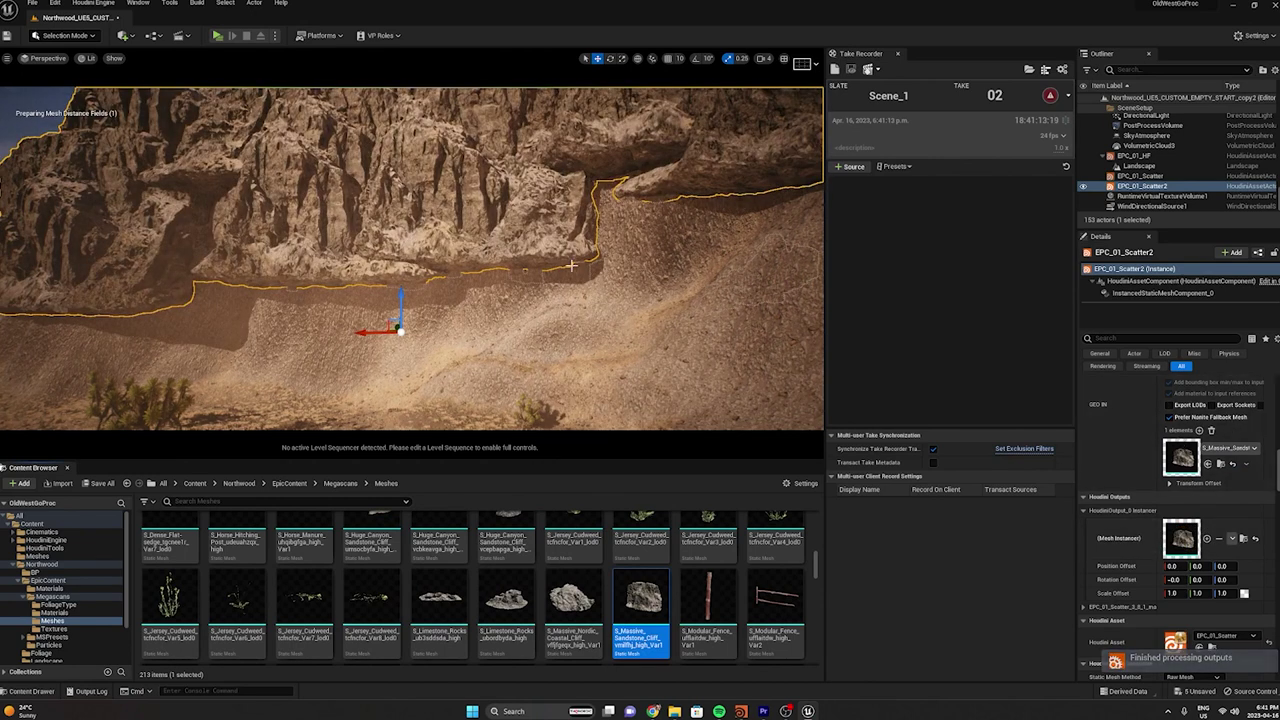
# Set Justify Y to Max on EPC_01_Scatter2 and check how the cliff meshes sit on the terrain
pyautogui.moveTo(600, 290); pyautogui.dragTo(686, 311, button='right')
pyautogui.scroll(5, 1120, 430)
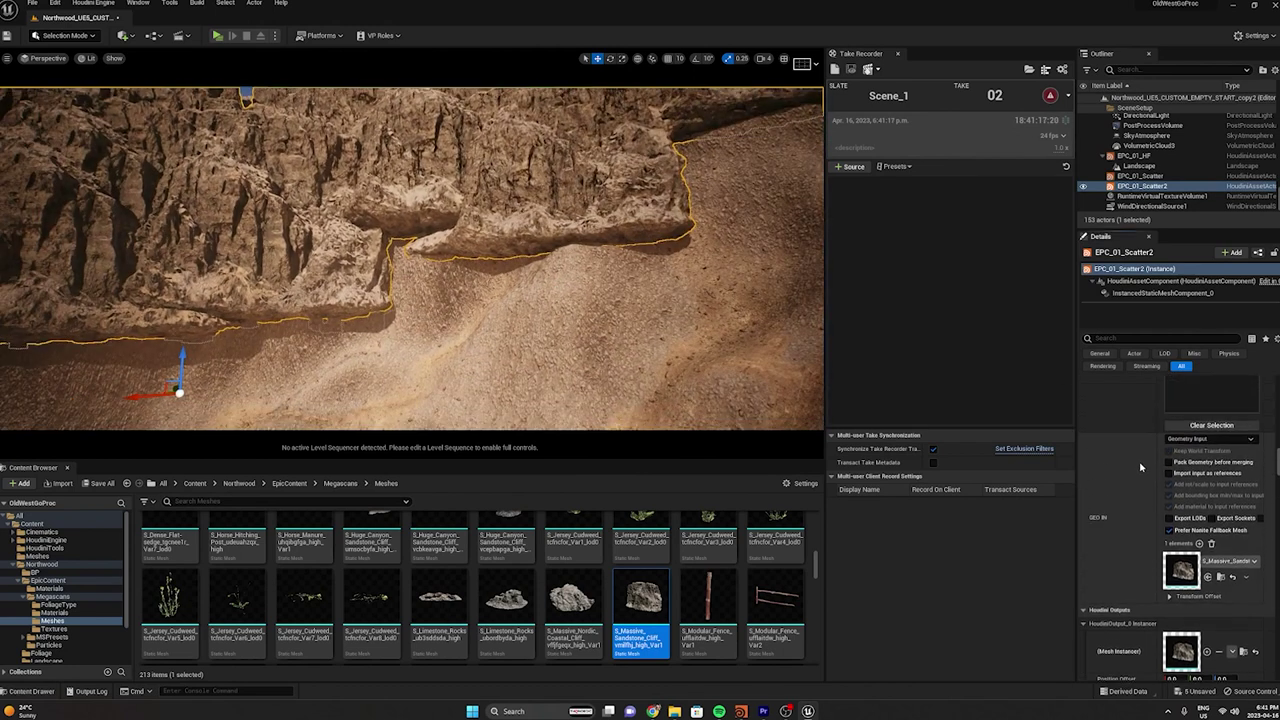
pyautogui.scroll(2, 1150, 450)
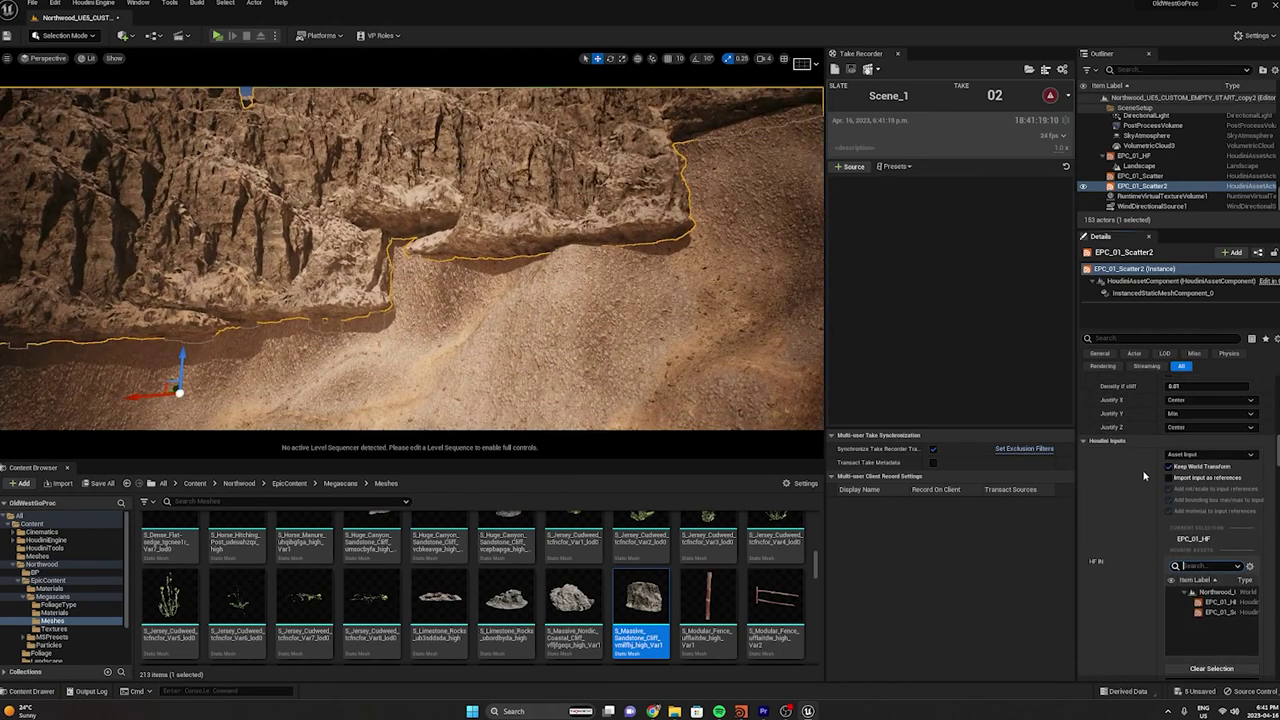
pyautogui.click(1174, 413)
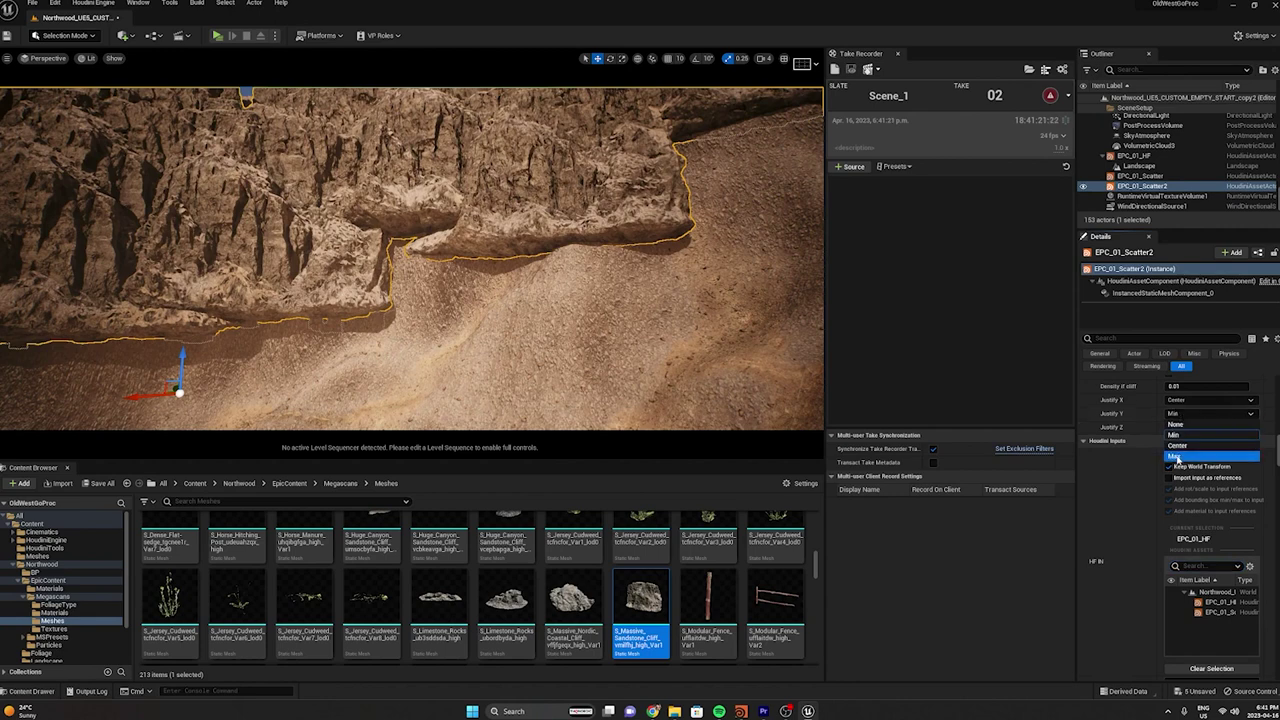
pyautogui.click(1177, 457)
pyautogui.moveTo(559, 283); pyautogui.dragTo(430, 283, button='right')
pyautogui.moveTo(395, 149); pyautogui.dragTo(515, 149, button='right')
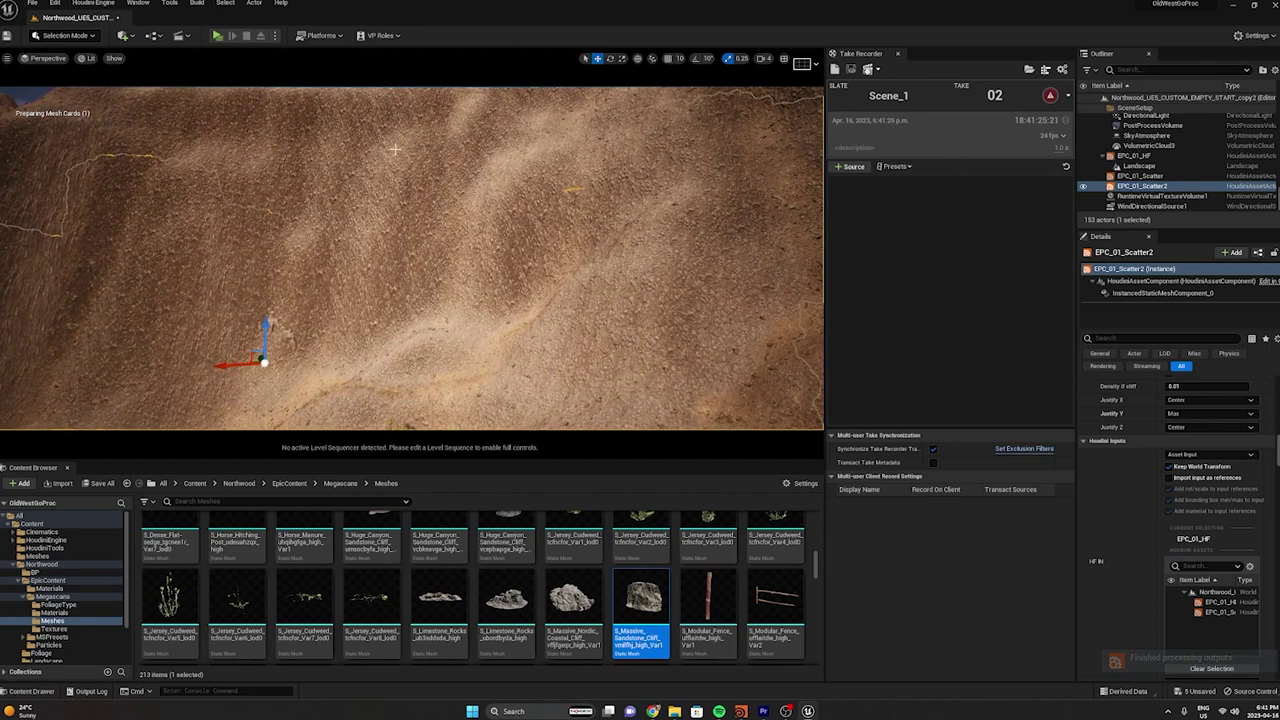
# Try Max for Justify X before setting it to None, and set Justify Z to Max
pyautogui.click(1187, 401)
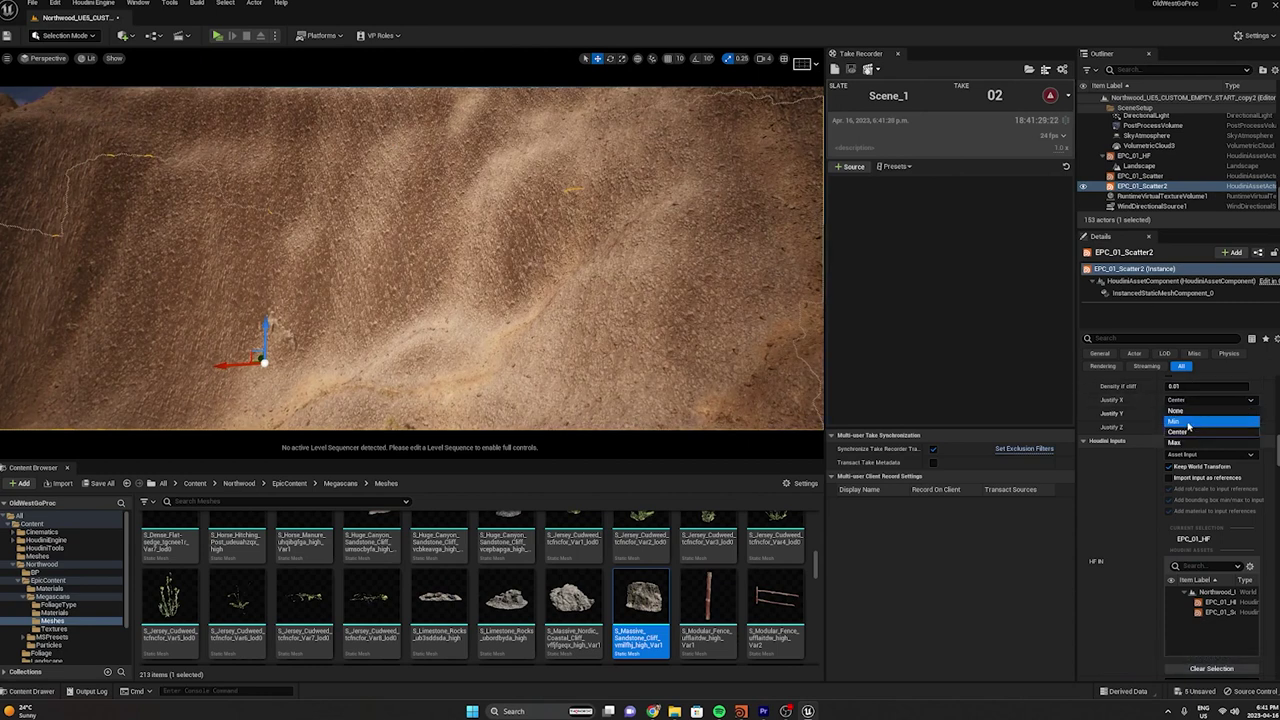
pyautogui.click(1184, 441)
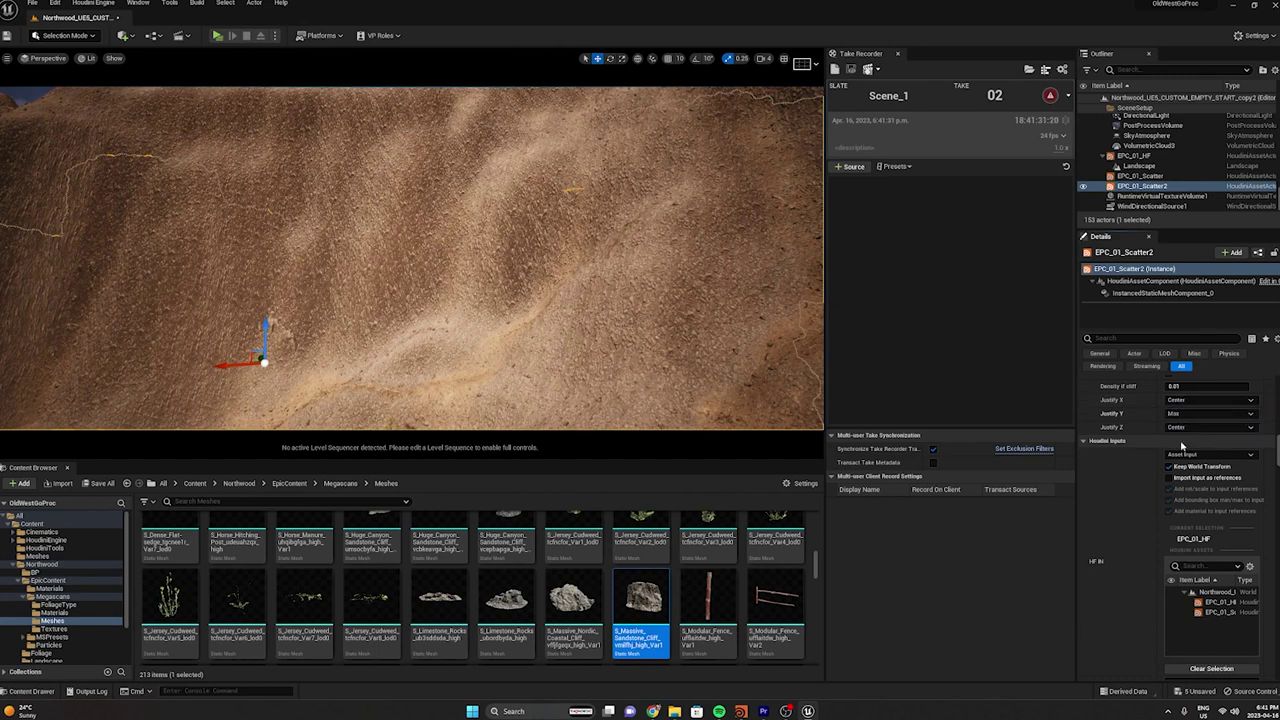
pyautogui.click(1186, 400)
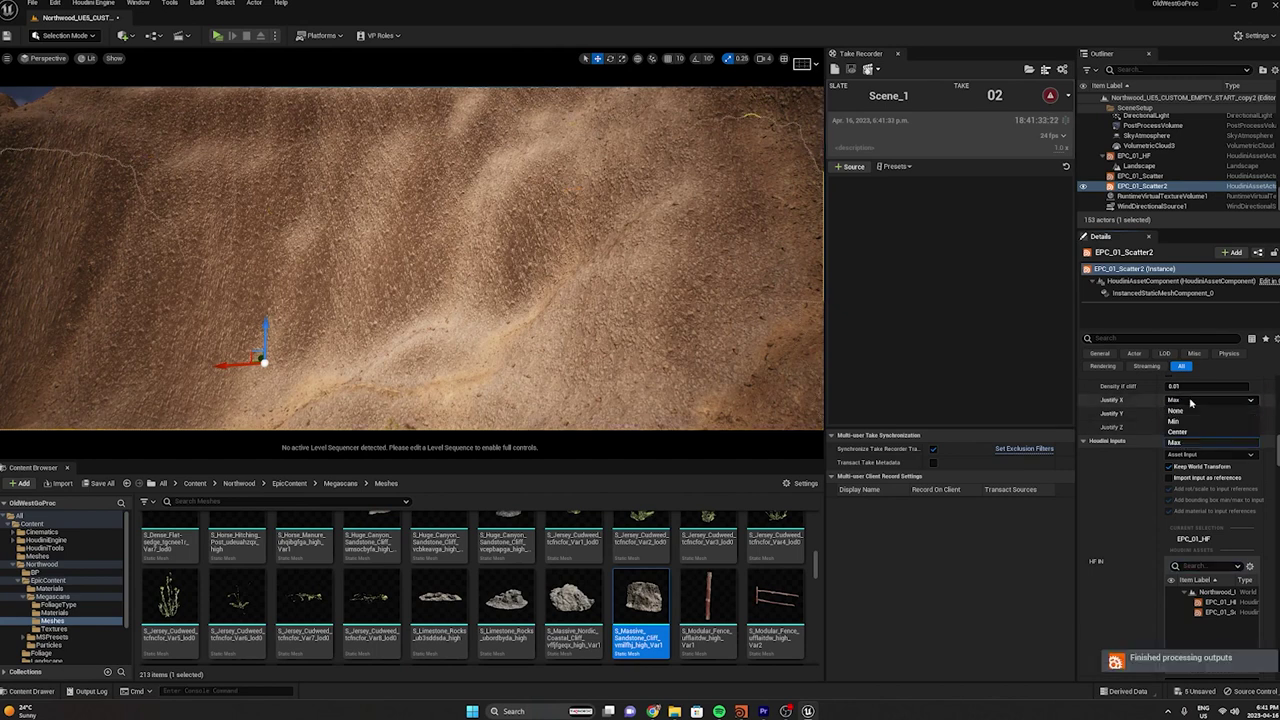
pyautogui.click(1185, 412)
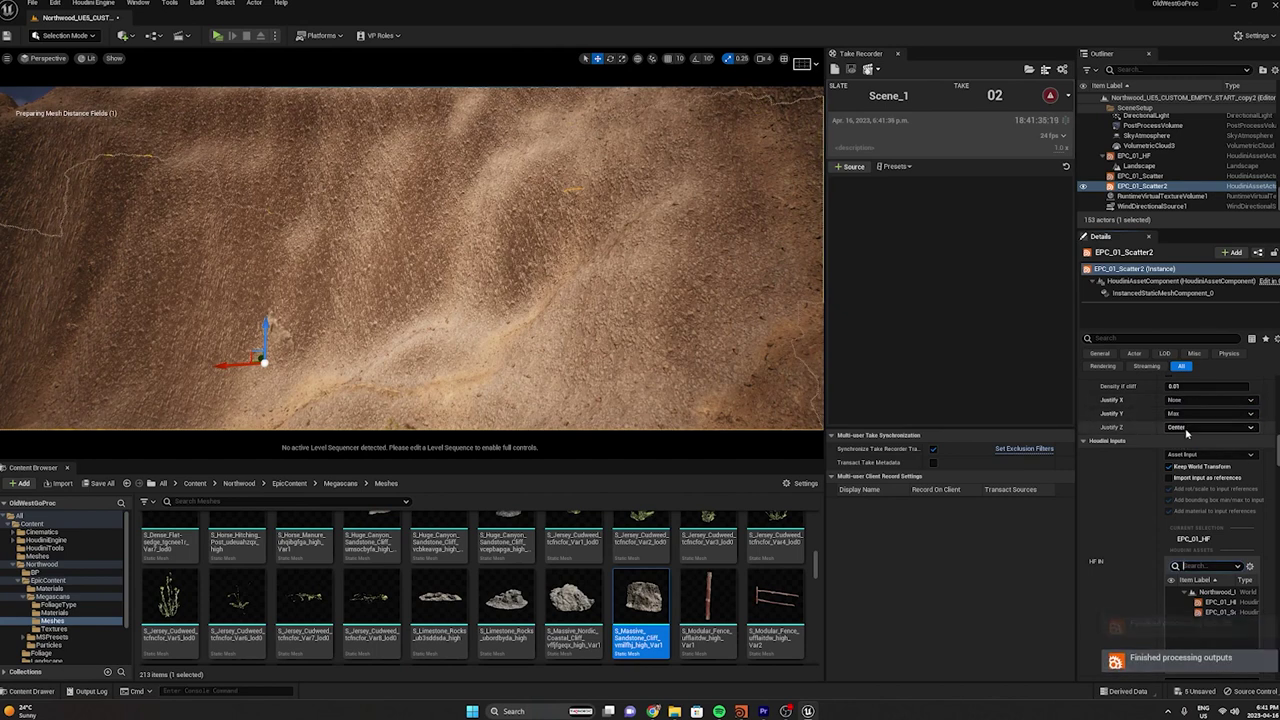
pyautogui.click(1187, 429)
pyautogui.click(1184, 474)
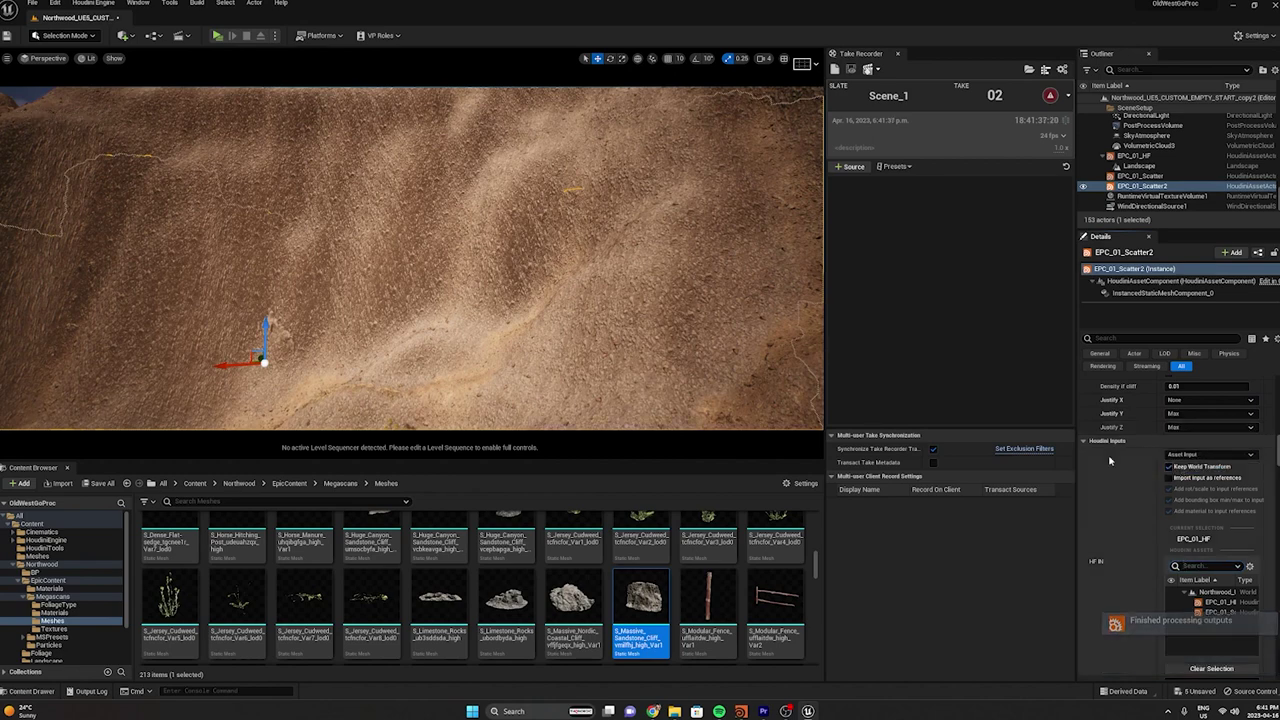
# Set Justify Z to Min on EPC_01_Scatter2 and check how the cliffs sit on the slopes
pyautogui.moveTo(556, 299); pyautogui.dragTo(556, 262, button='right')
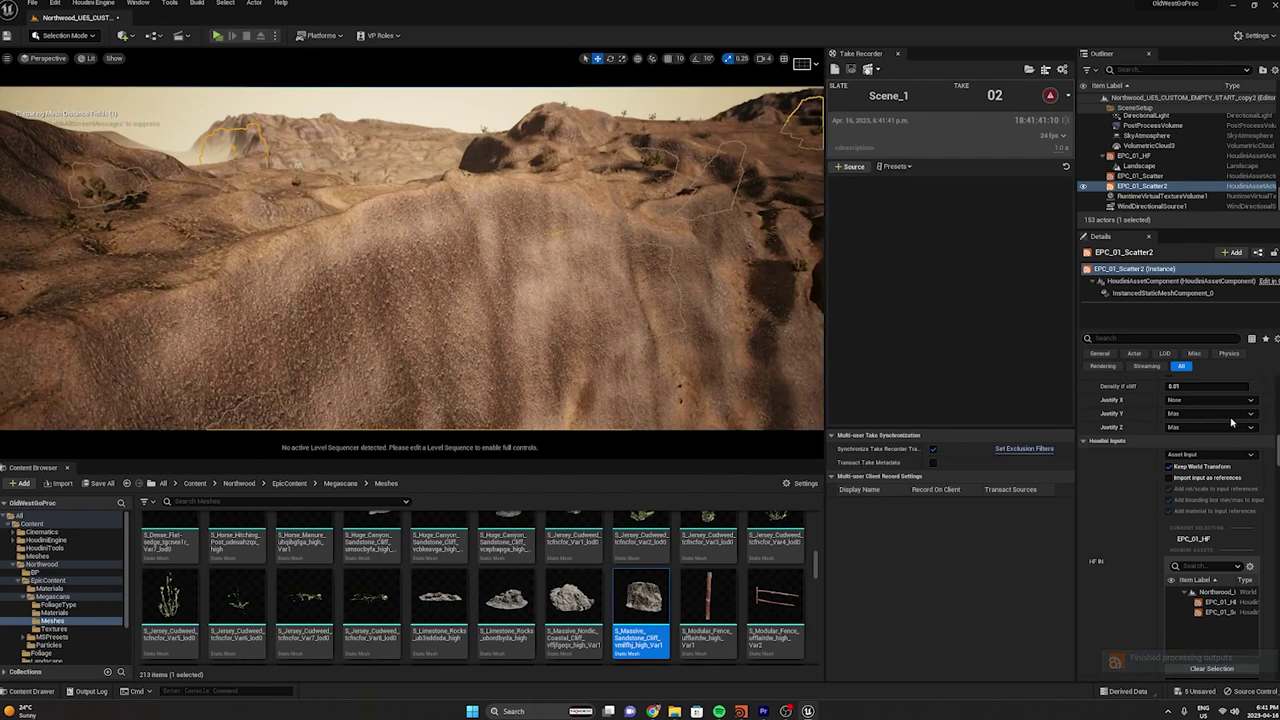
pyautogui.click(1188, 450)
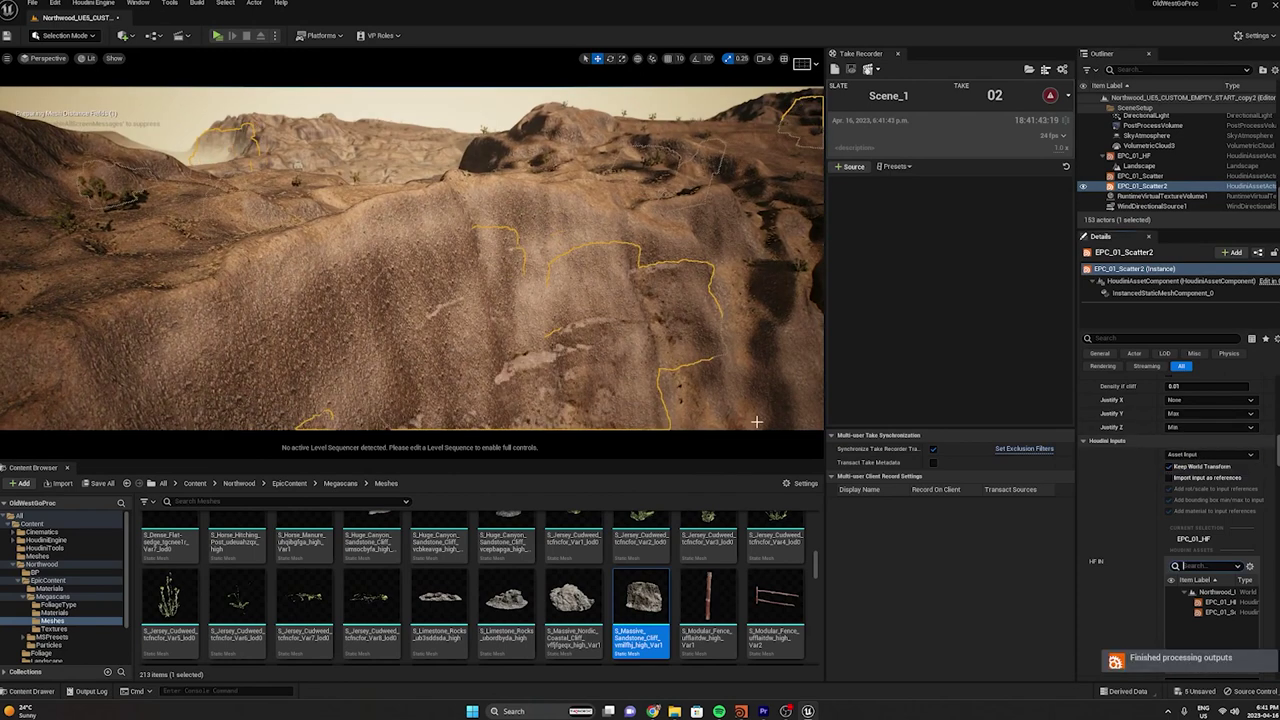
pyautogui.moveTo(658, 348)
pyautogui.mouseDown(button='right')
pyautogui.moveTo(652, 410)
pyautogui.moveTo(664, 335)
pyautogui.moveTo(658, 375)
pyautogui.moveTo(660, 361)
pyautogui.mouseUp(button='right')
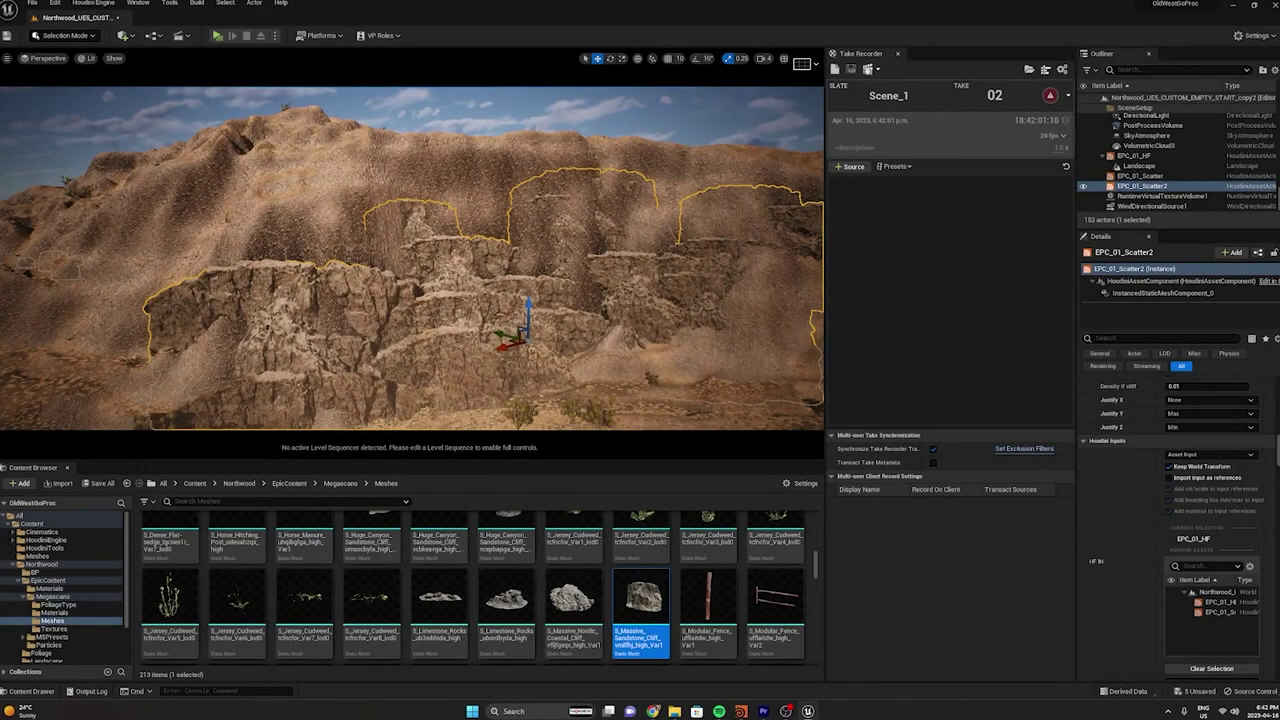
pyautogui.moveTo(412, 258); pyautogui.dragTo(388, 274, button='right')
pyautogui.moveTo(761, 247); pyautogui.dragTo(761, 247, button='right')
# Try shifting the cliff instances with a mesh instancer Position Offset of about -283 in Y and 289 in Z
pyautogui.scroll(5, 1137, 420)
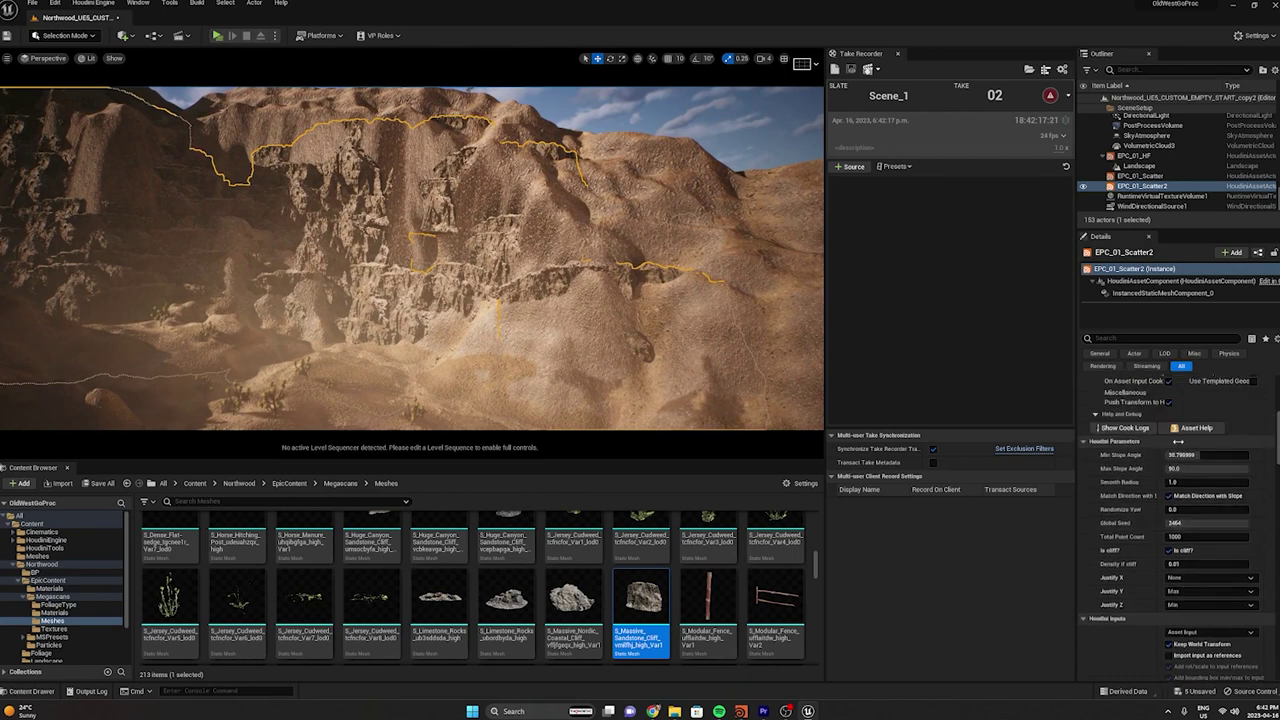
pyautogui.scroll(-7, 1184, 537)
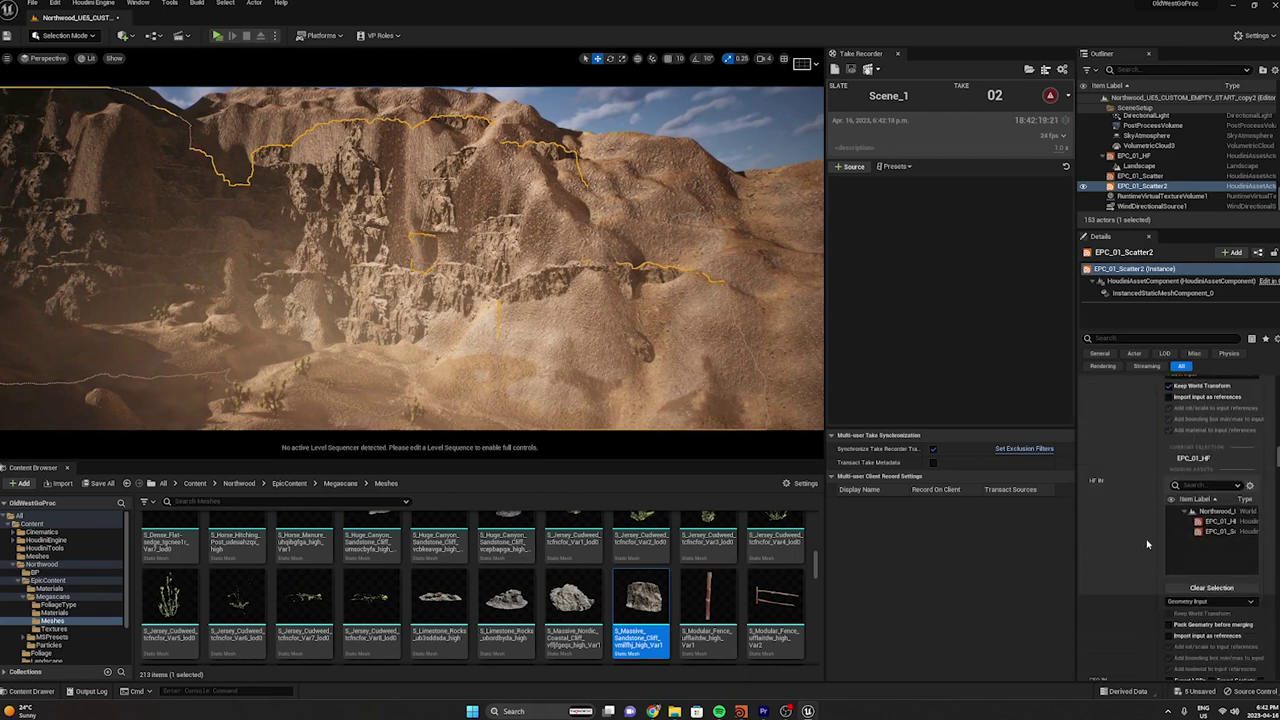
pyautogui.scroll(-1, 1150, 506)
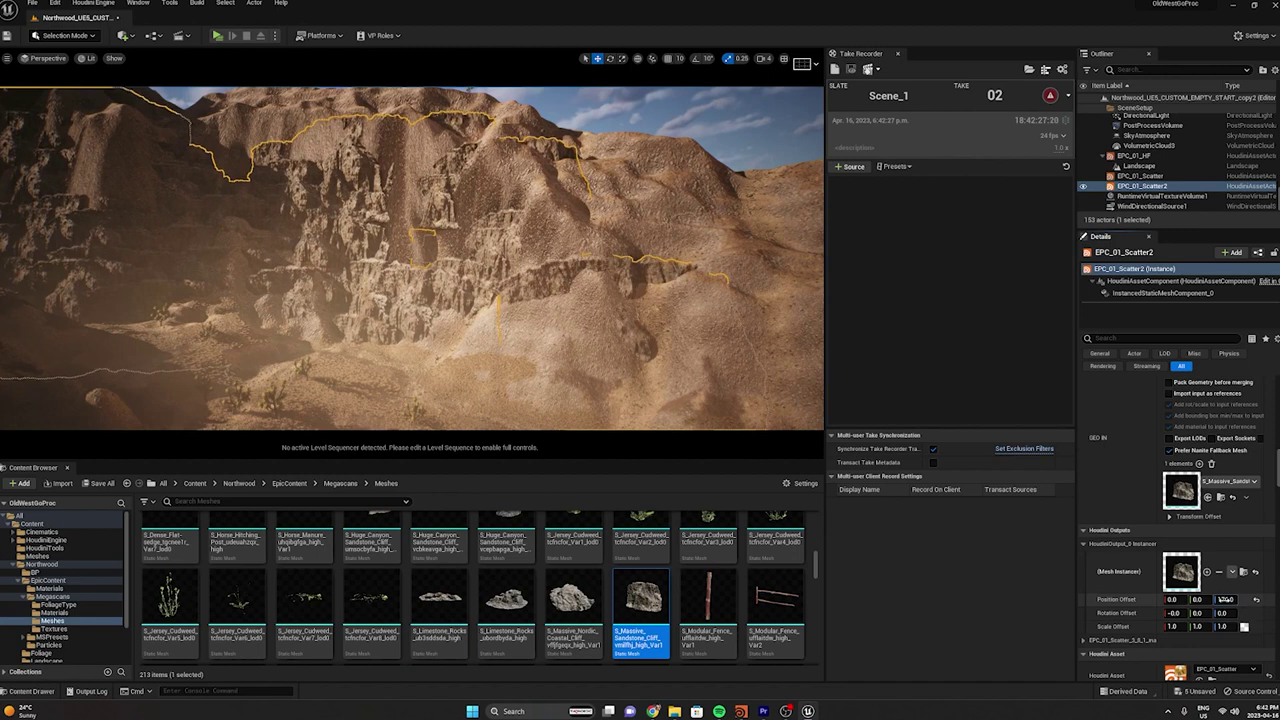
pyautogui.moveTo(1228, 600); pyautogui.dragTo(1190, 600)
pyautogui.press('w')
pyautogui.moveTo(519, 245)
pyautogui.mouseDown(button='right')
pyautogui.moveTo(505, 262)
pyautogui.moveTo(530, 270)
pyautogui.moveTo(540, 262)
pyautogui.moveTo(519, 245)
pyautogui.moveTo(525, 226)
pyautogui.moveTo(519, 245)
pyautogui.mouseUp(button='right')
pyautogui.press('s')
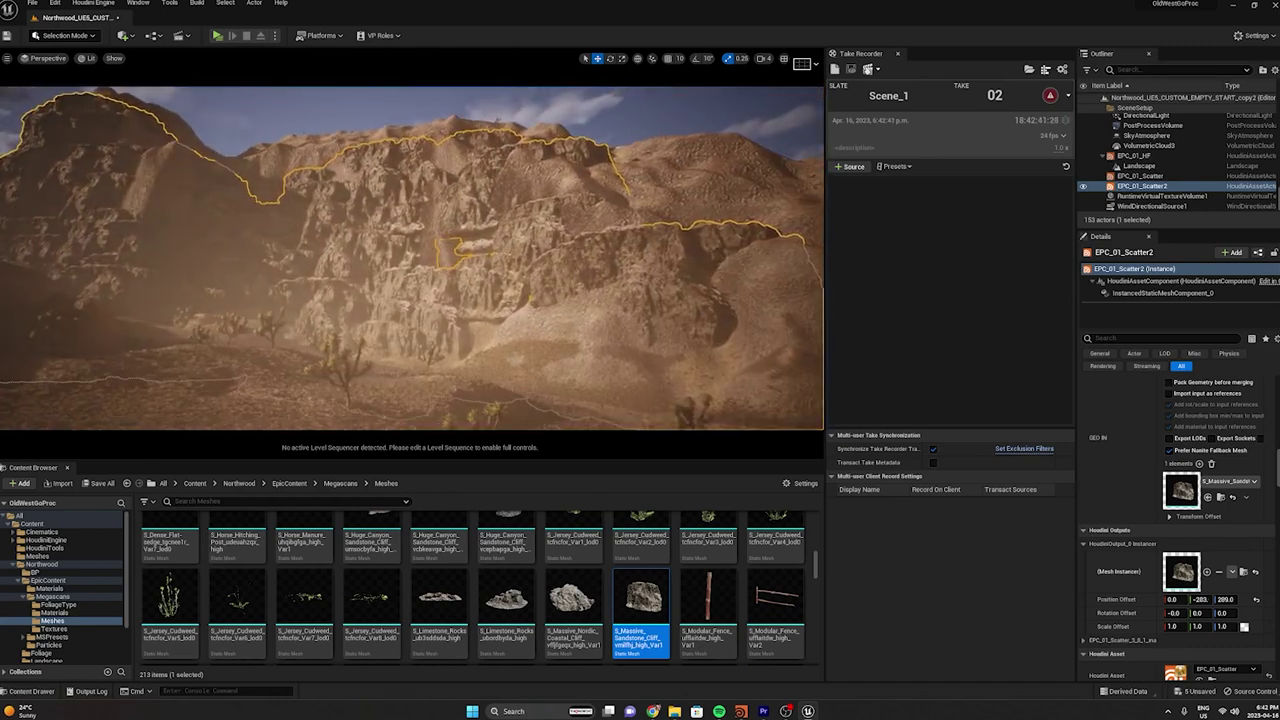
# Raise the cliff density of EPC_01_Scatter2 to 0.02 and inspect the rock coverage on the slope
pyautogui.scroll(3, 1183, 530)
pyautogui.scroll(5, 1183, 530)
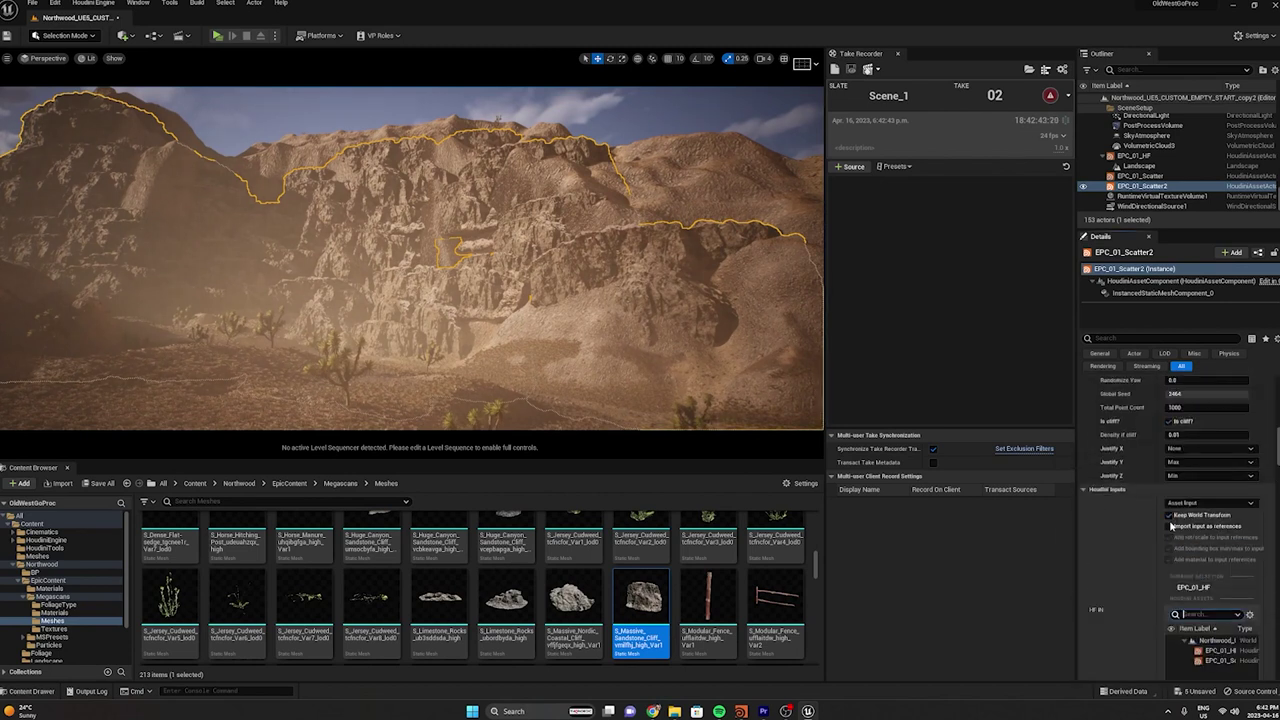
pyautogui.click(1186, 452)
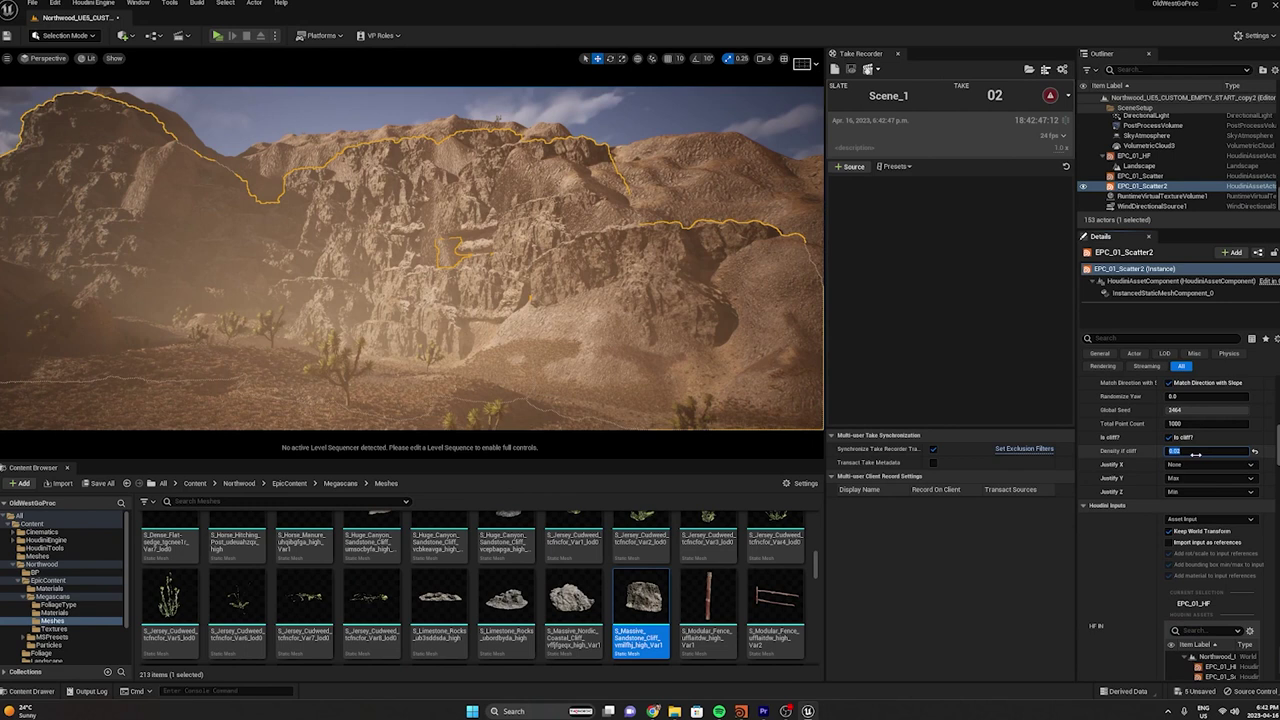
pyautogui.write('0')
pyautogui.press('Return')
pyautogui.press('w')
pyautogui.moveTo(640, 330)
pyautogui.mouseDown(button='right')
pyautogui.moveTo(680, 335)
pyautogui.moveTo(645, 328)
pyautogui.mouseUp(button='right')
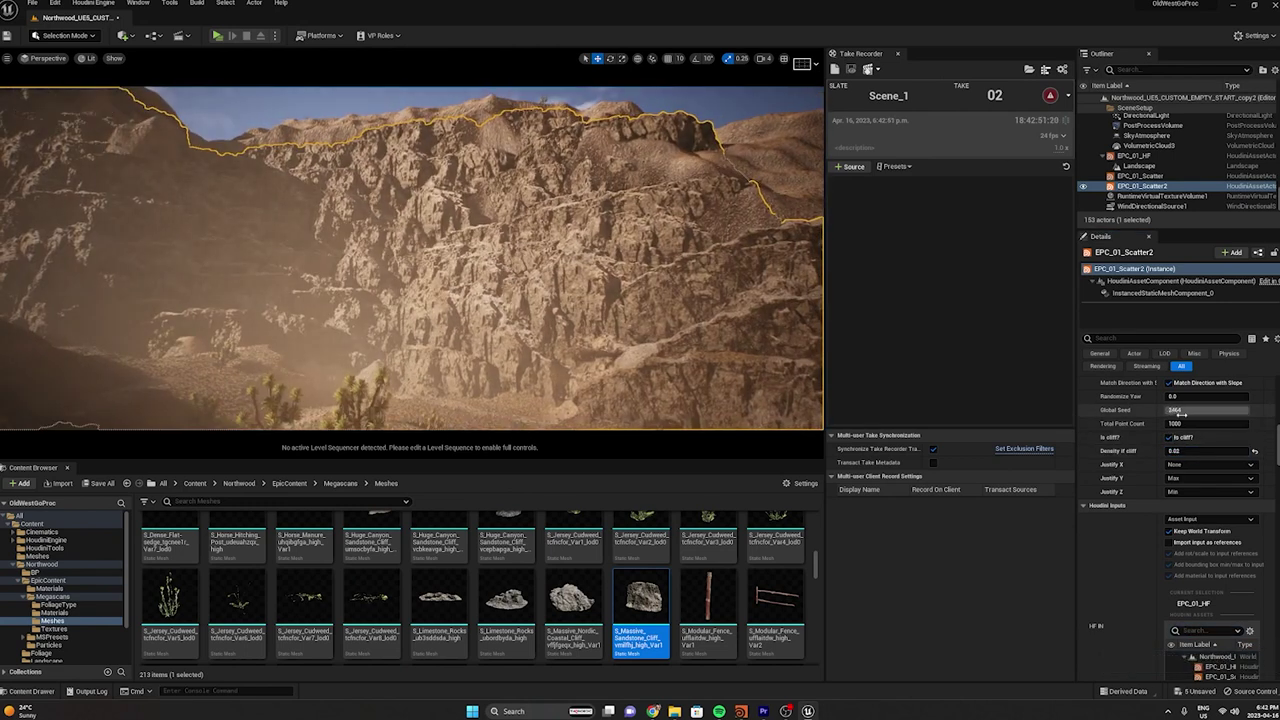
# Set Min Slope Angle to 25 on EPC_01_Scatter2 and inspect the cliff coverage across the terrain
pyautogui.scroll(3, 1180, 425)
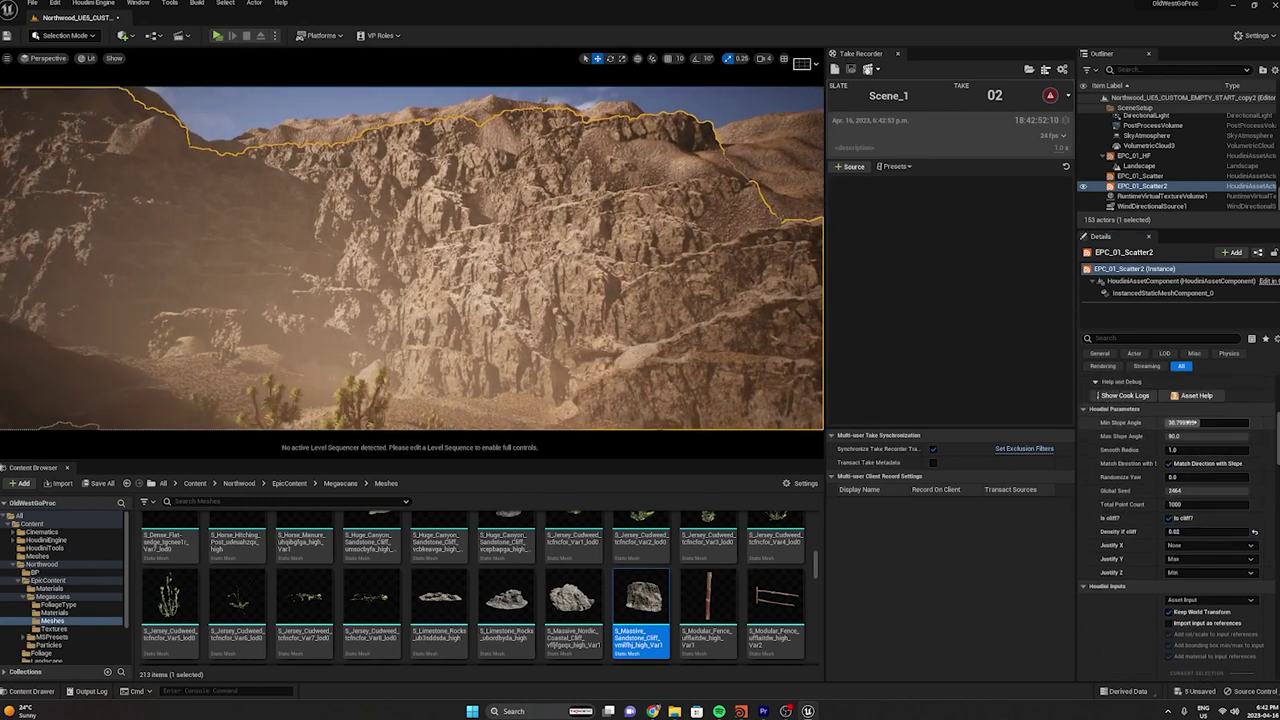
pyautogui.click(1197, 422)
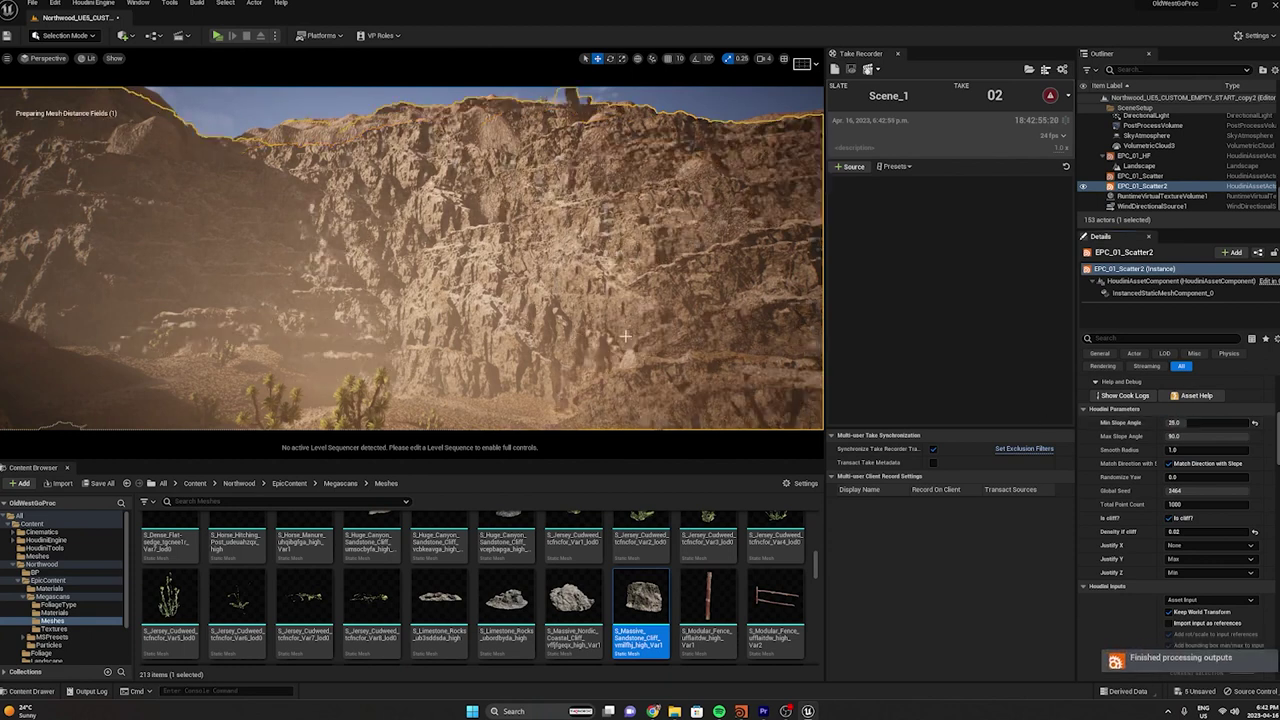
pyautogui.press('s')
pyautogui.moveTo(640, 300)
pyautogui.mouseDown(button='right')
pyautogui.moveTo(690, 300)
pyautogui.moveTo(632, 290)
pyautogui.mouseUp(button='right')
pyautogui.click(600, 120)
pyautogui.moveTo(600, 200); pyautogui.dragTo(615, 198, button='right')
pyautogui.press('w')
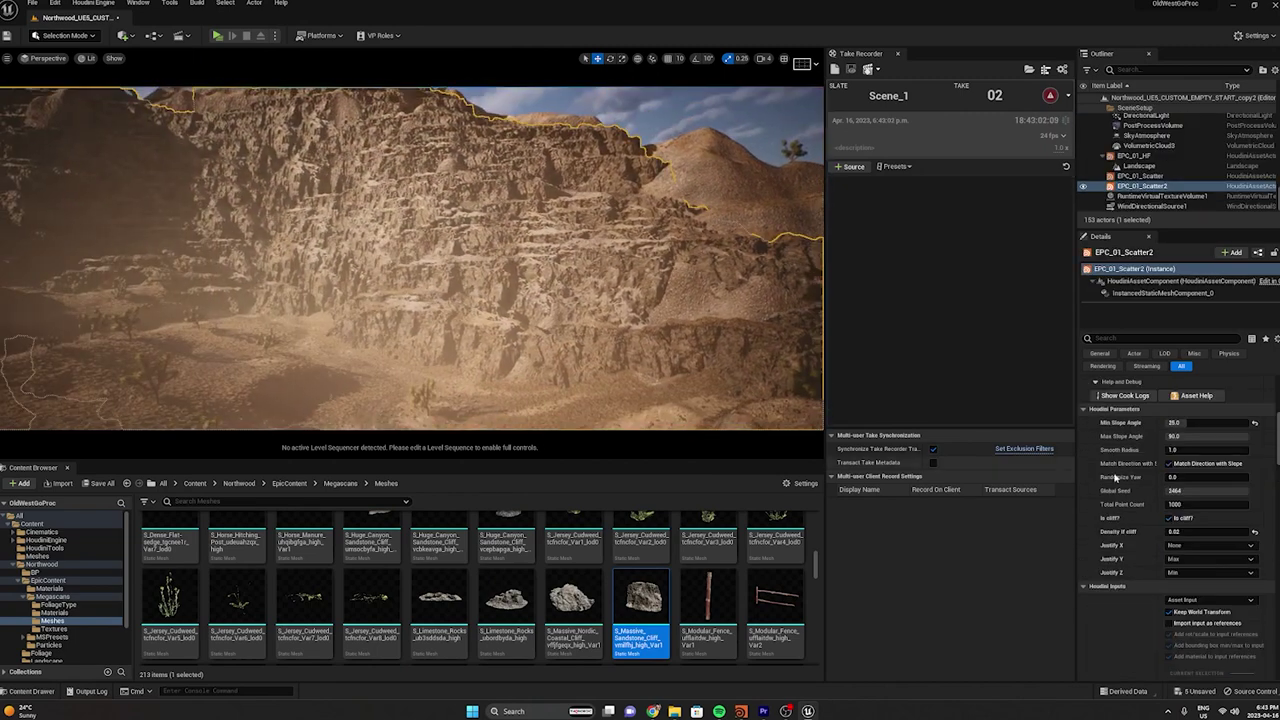
# Try a Y Position Offset of -100 for the cliff instances and inspect the rocks up close
pyautogui.scroll(-5, 1132, 486)
pyautogui.scroll(5, 1132, 486)
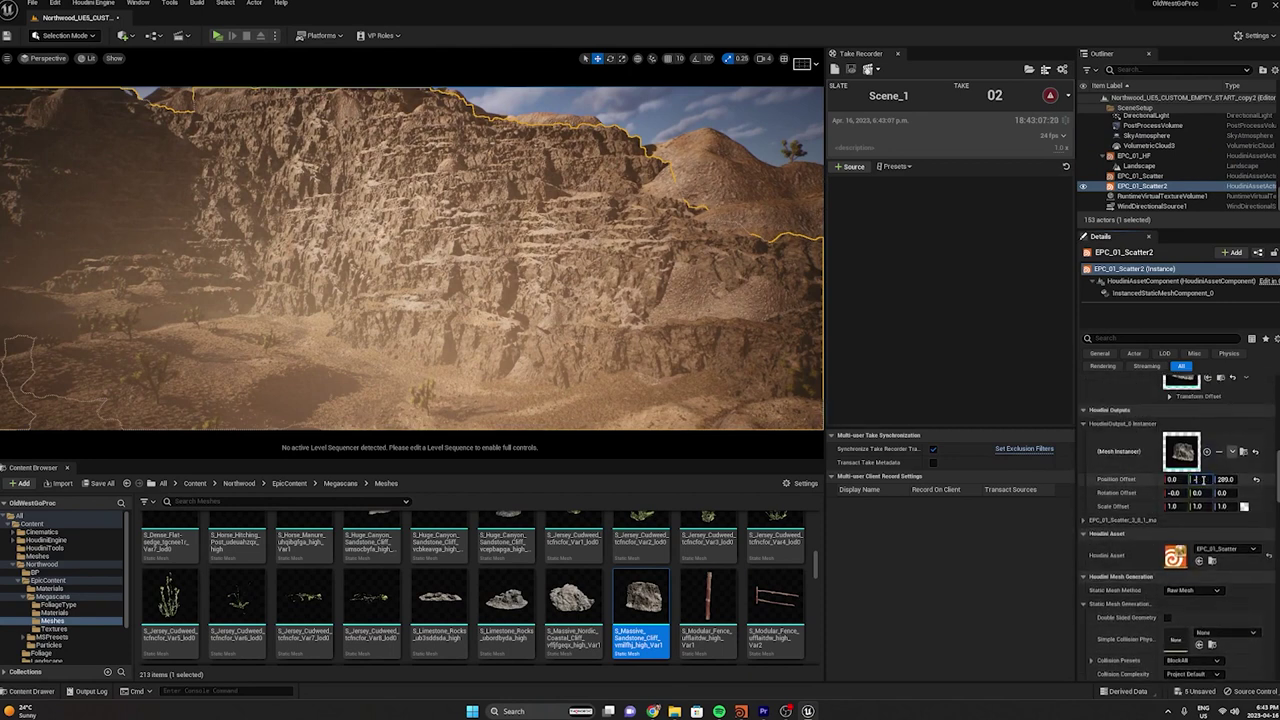
pyautogui.press('Return')
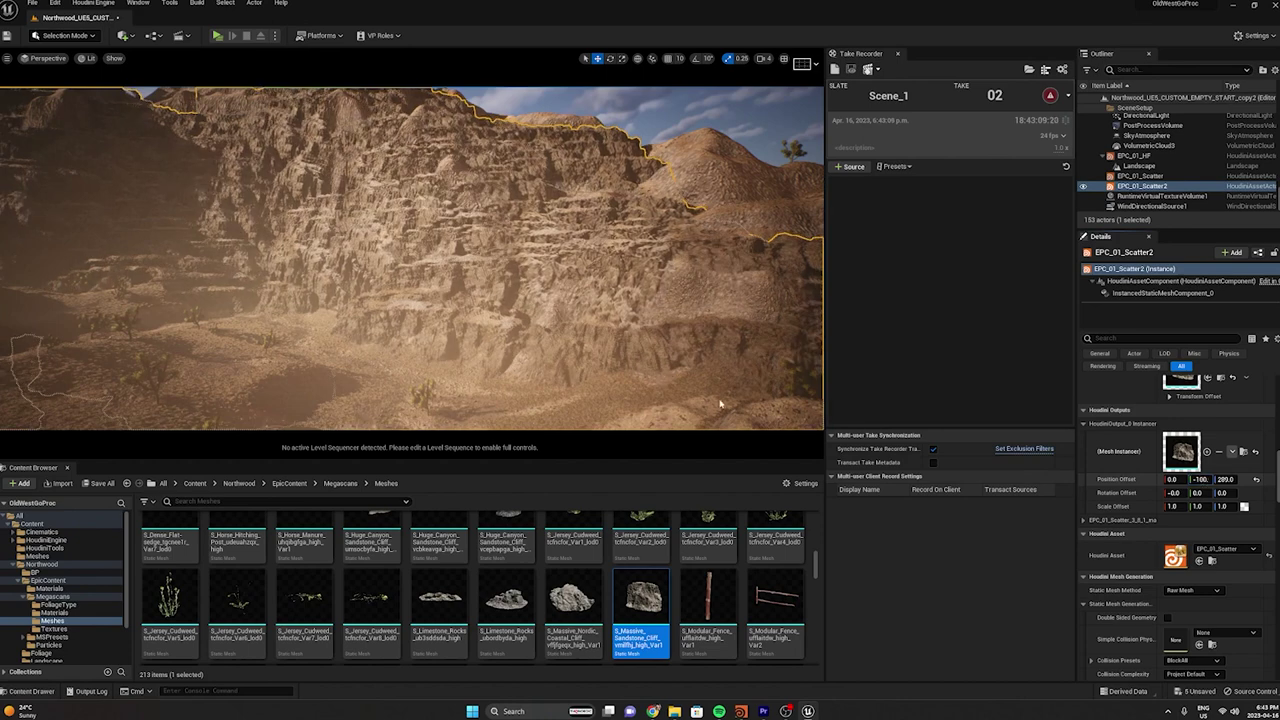
pyautogui.press('w')
pyautogui.moveTo(483, 221)
pyautogui.mouseDown(button='right')
pyautogui.moveTo(570, 215)
pyautogui.moveTo(560, 270)
pyautogui.moveTo(482, 220)
pyautogui.mouseUp(button='right')
# Reset the cliff instances' Position Offset and try a Z offset of 64
pyautogui.click(1256, 480)
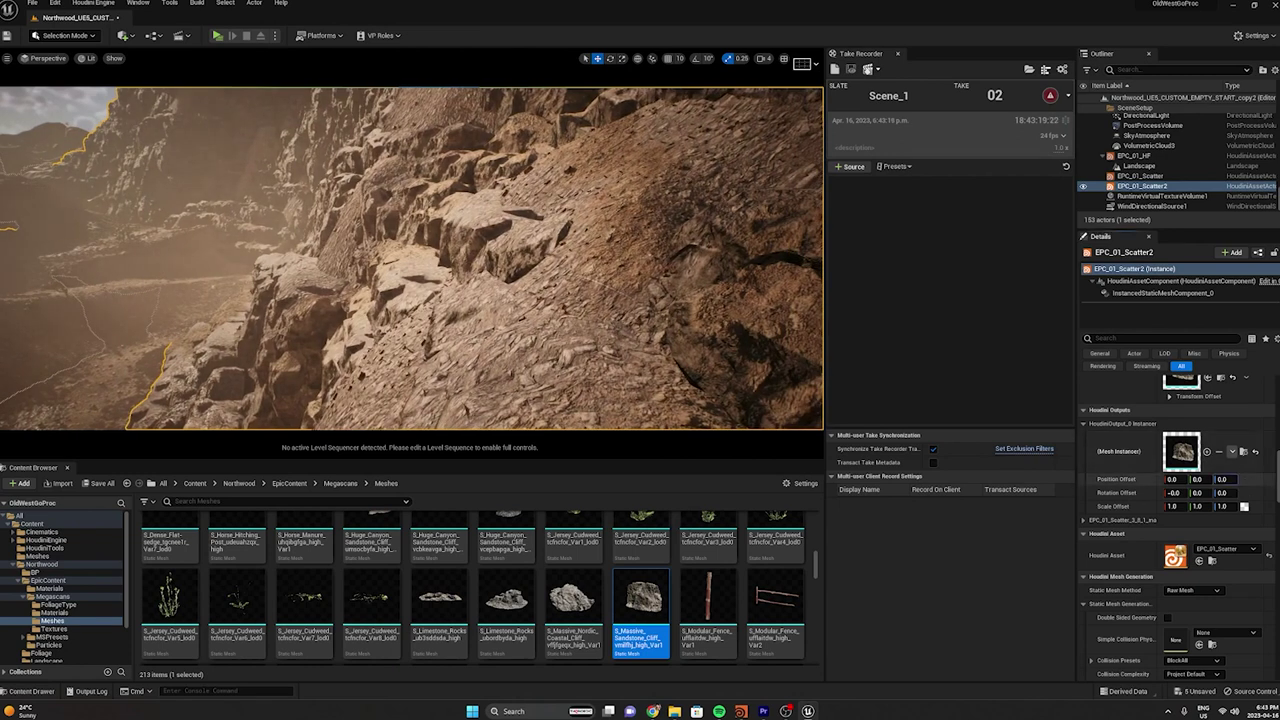
pyautogui.moveTo(1222, 479); pyautogui.dragTo(1222, 479)
pyautogui.hotkey('ctrl', 'z')
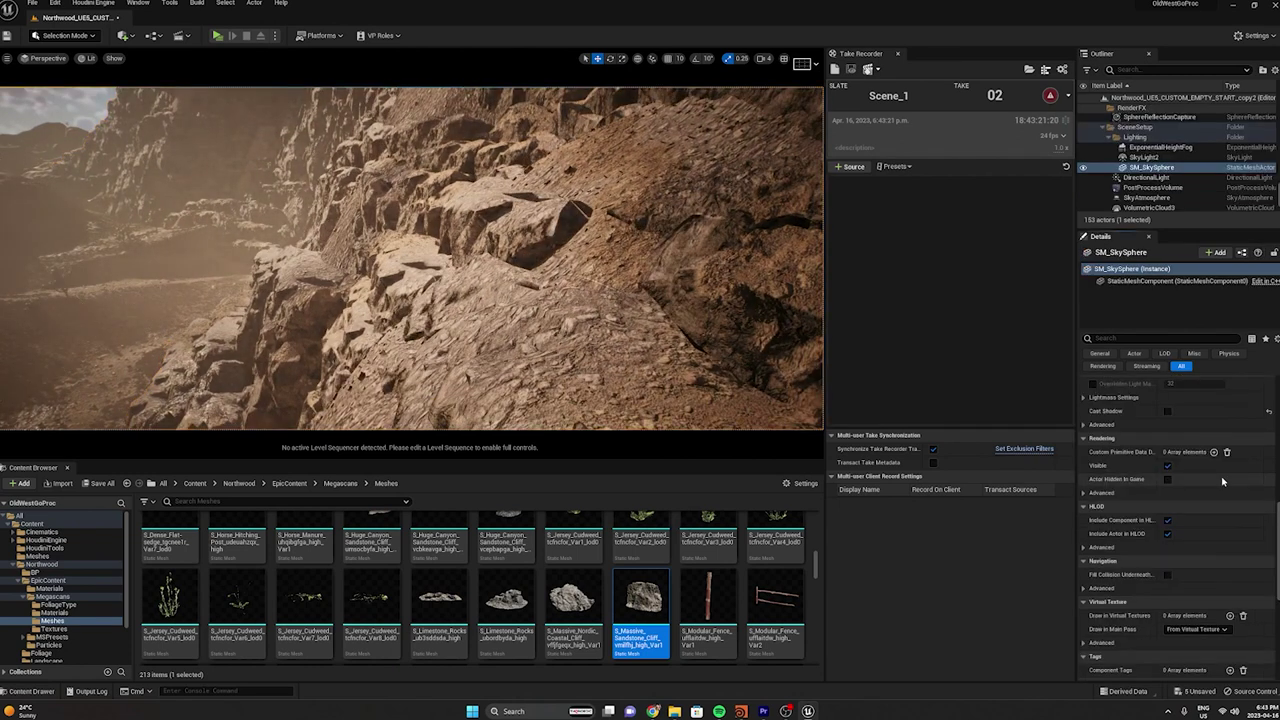
pyautogui.hotkey('ctrl', 'y')
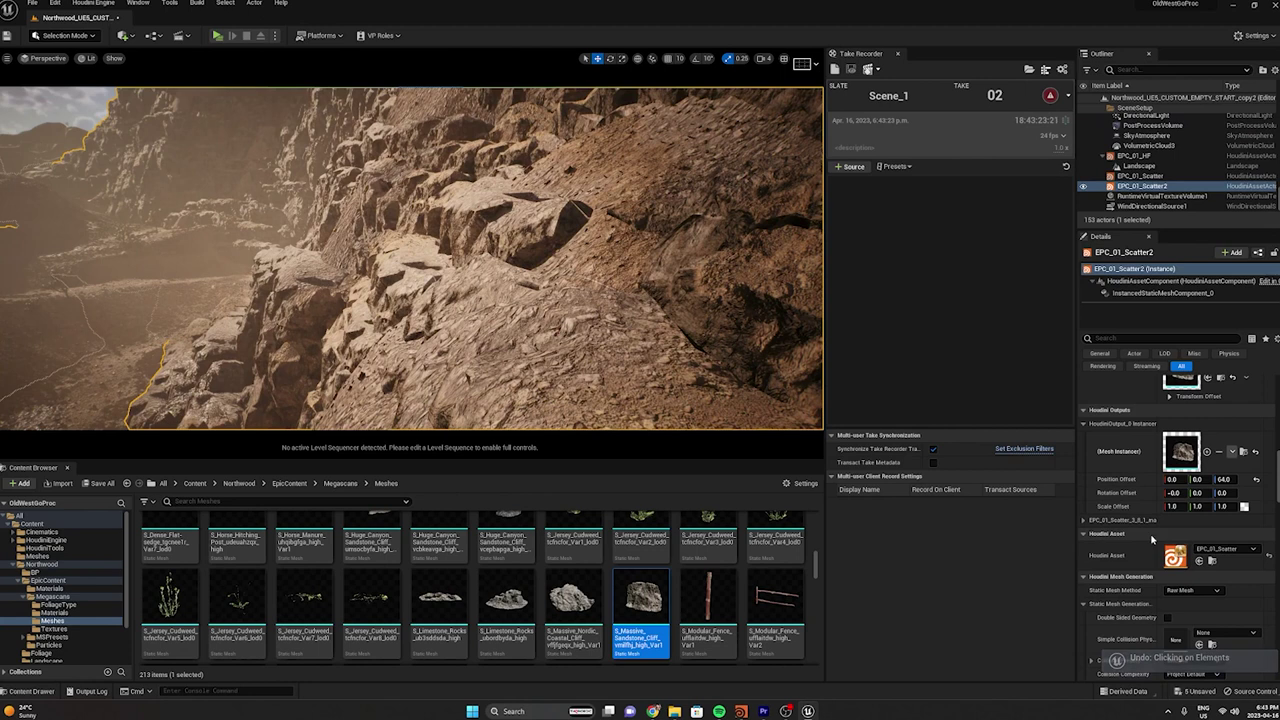
# Reset the cliff instances' Position Offset again, set its Y value to 91, and view the cliffs from a distance
pyautogui.click(1256, 479)
pyautogui.moveTo(1203, 479); pyautogui.dragTo(1199, 479)
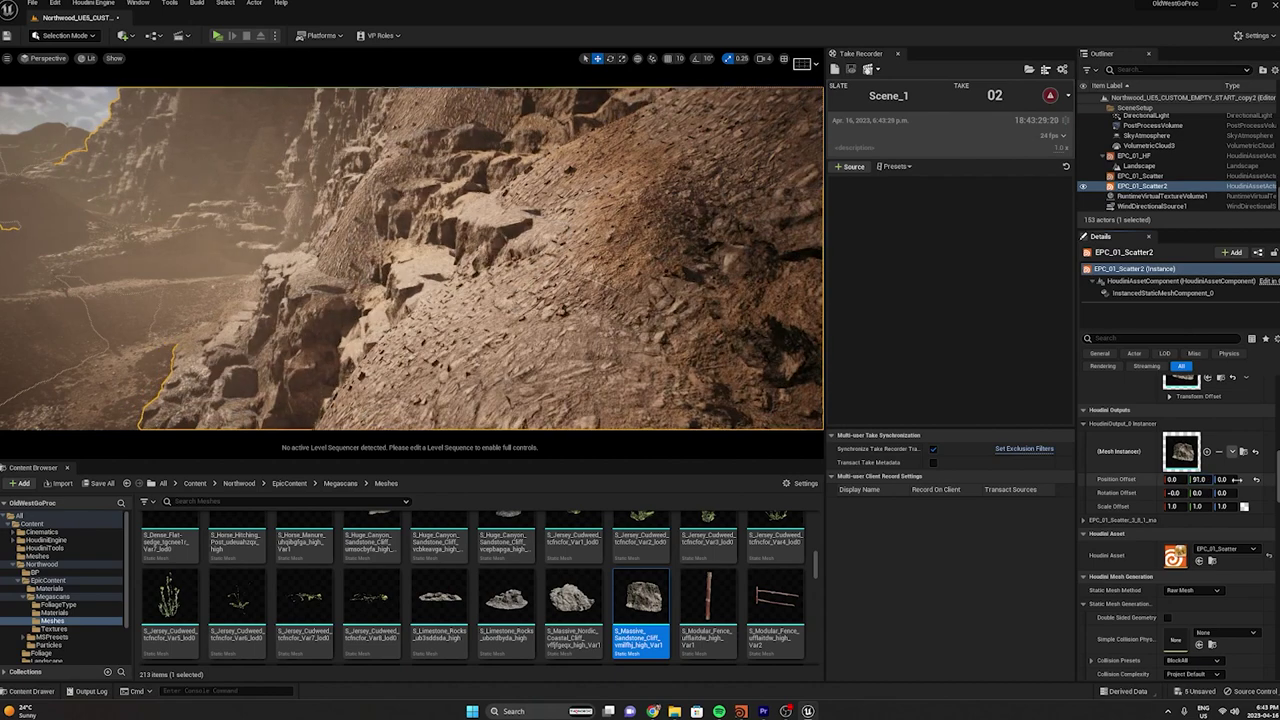
pyautogui.moveTo(412, 258); pyautogui.dragTo(440, 260, button='right')
pyautogui.moveTo(638, 327)
pyautogui.mouseDown(button='right')
pyautogui.moveTo(590, 322)
pyautogui.moveTo(638, 326)
pyautogui.mouseUp(button='right')
# Set the cliff density of EPC_01_Scatter2 to 0.03
pyautogui.scroll(10, 1192, 533)
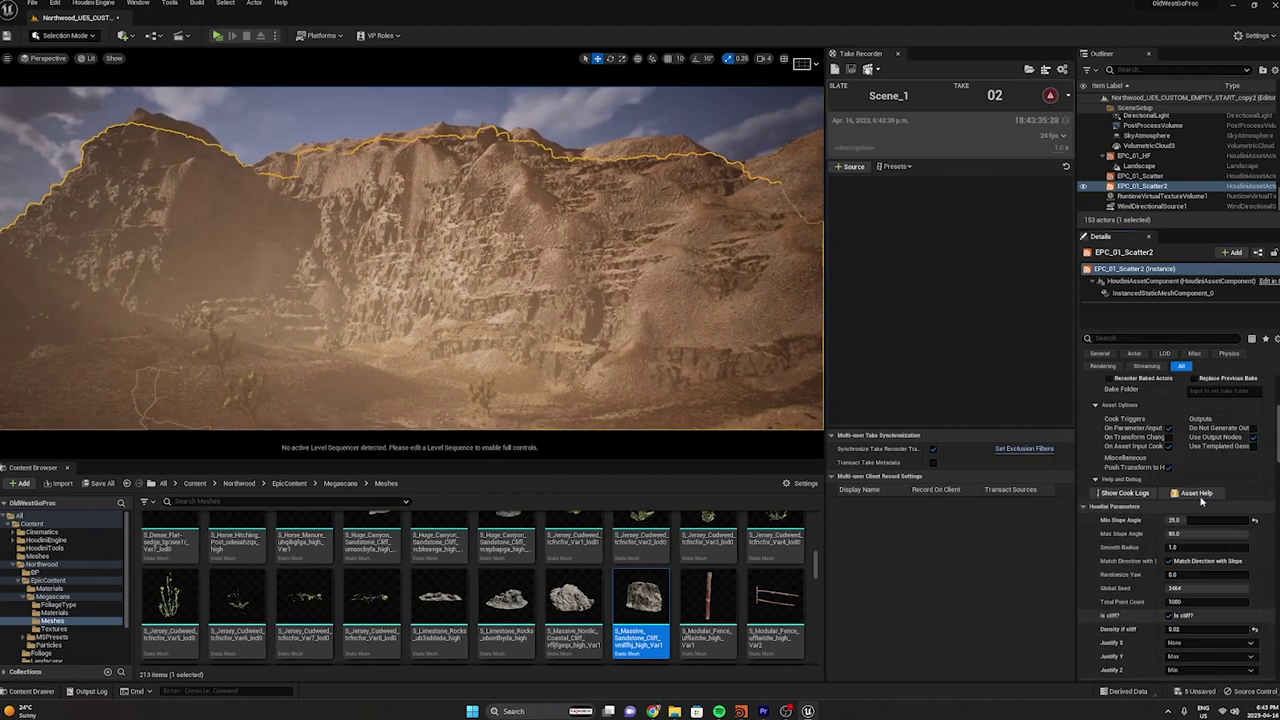
pyautogui.scroll(-1, 1192, 533)
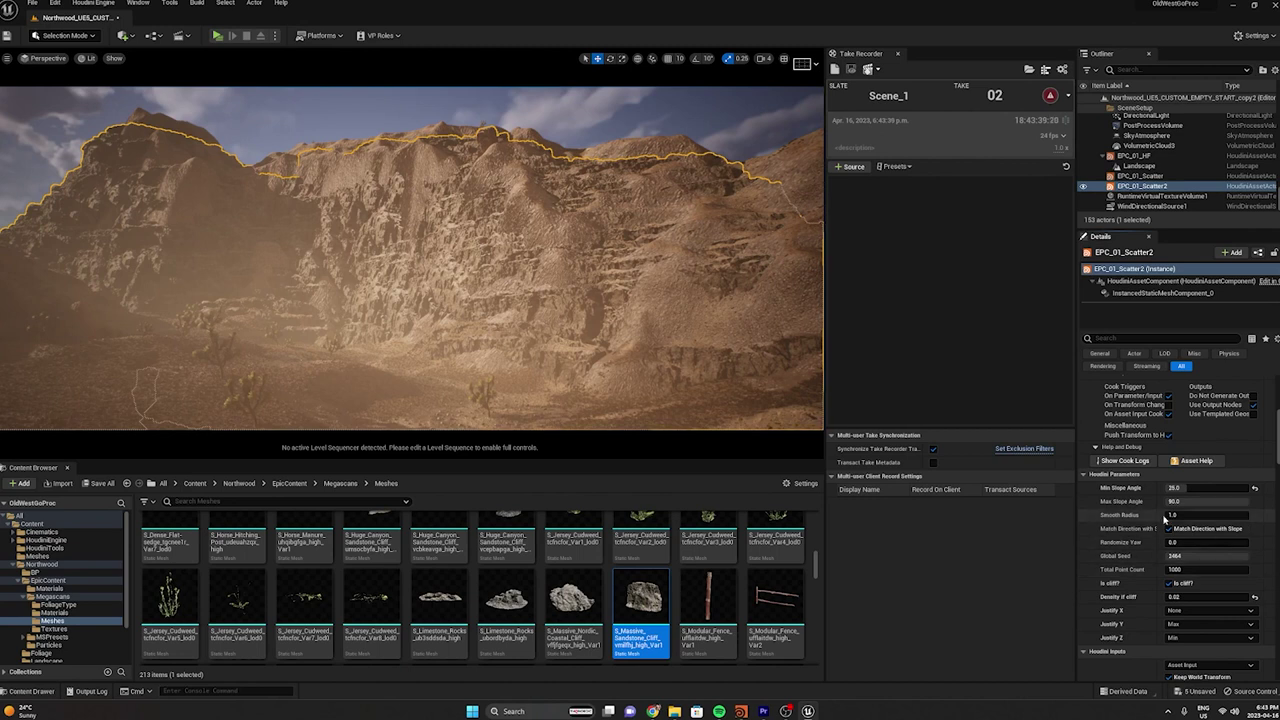
pyautogui.scroll(-2, 1190, 565)
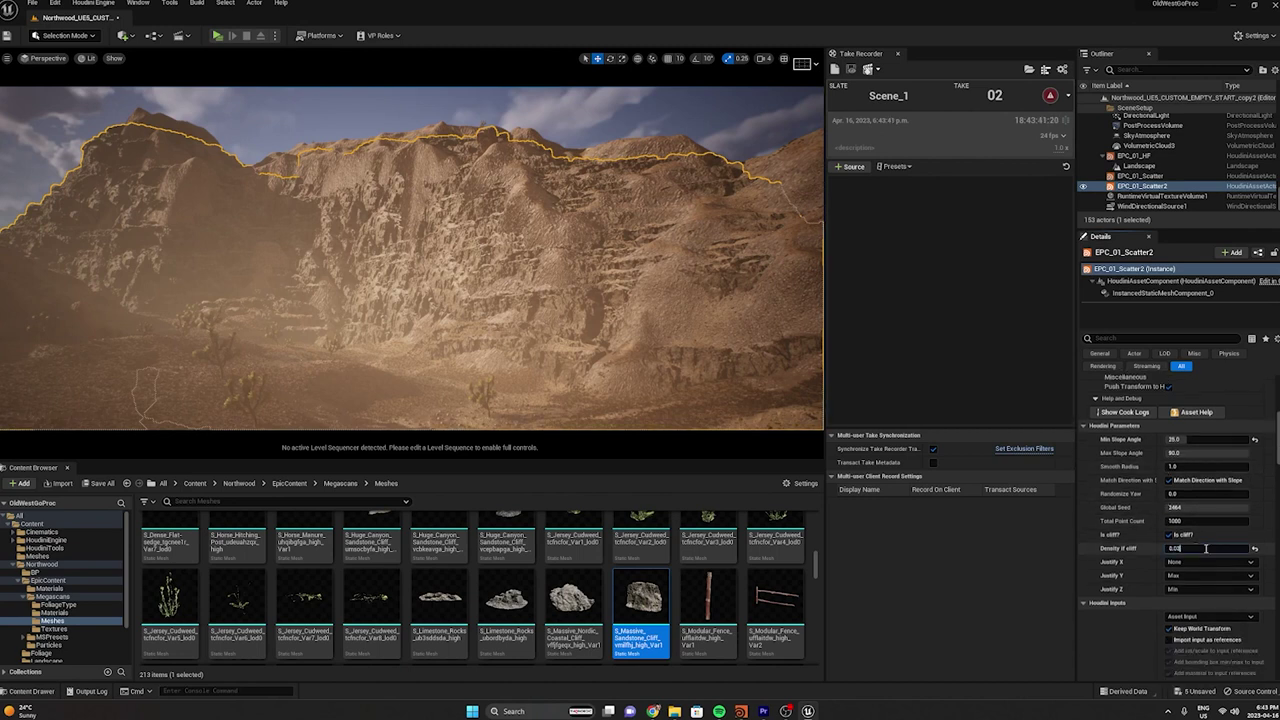
pyautogui.press('Return')
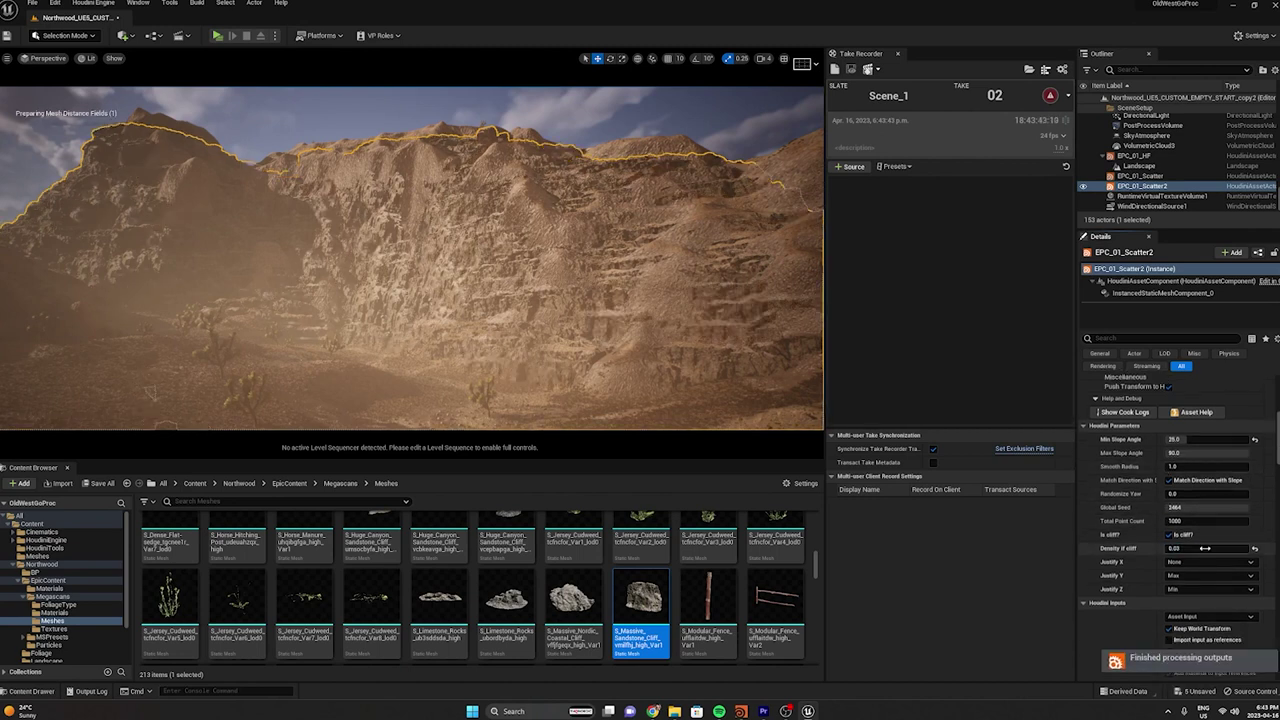
# Set the cliff instances' Y Position Offset to about -194 and deselect the scatter to view the result
pyautogui.scroll(-5, 1190, 545)
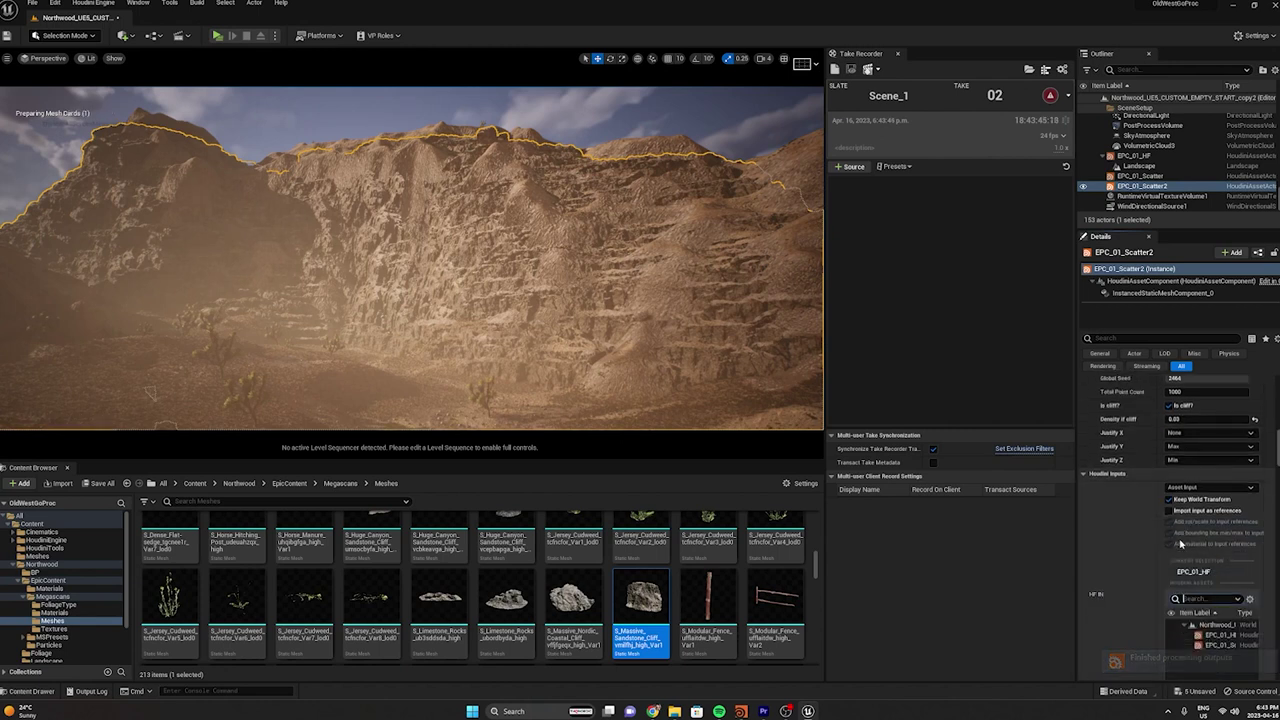
pyautogui.scroll(-3, 1181, 541)
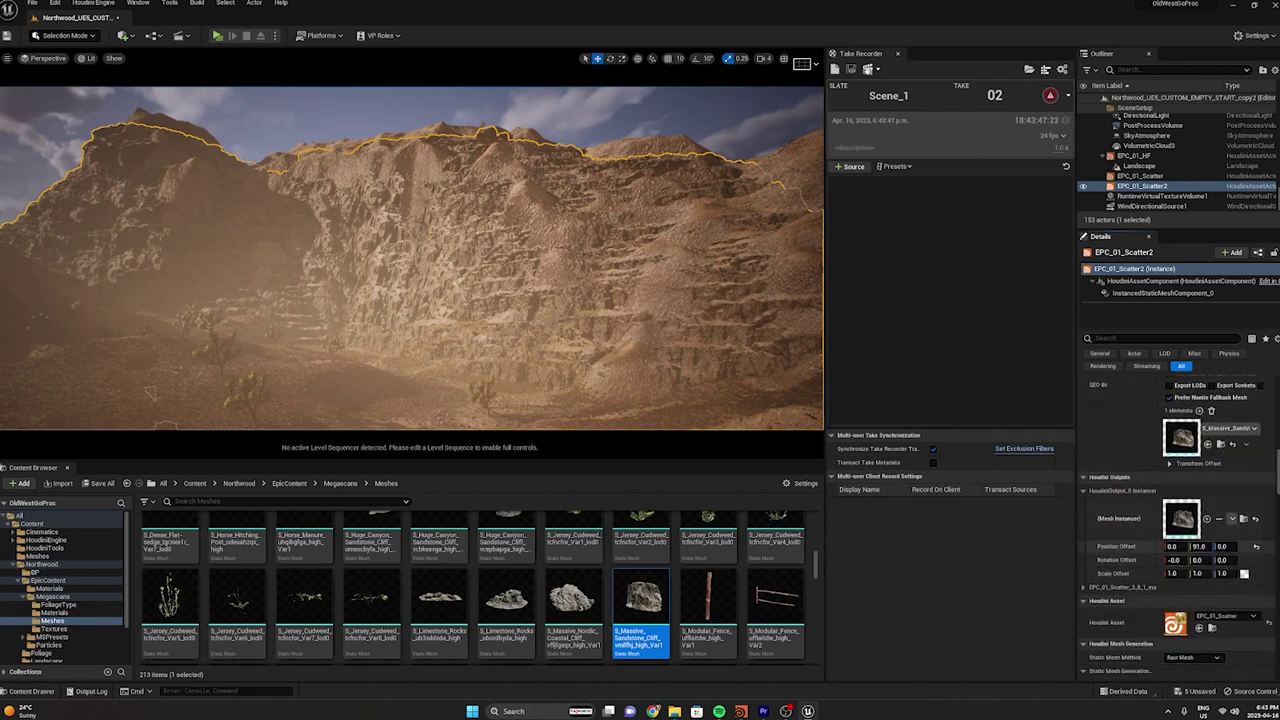
pyautogui.moveTo(1201, 547); pyautogui.dragTo(1189, 548)
pyautogui.press('s')
pyautogui.moveTo(412, 258); pyautogui.dragTo(346, 258, button='right')
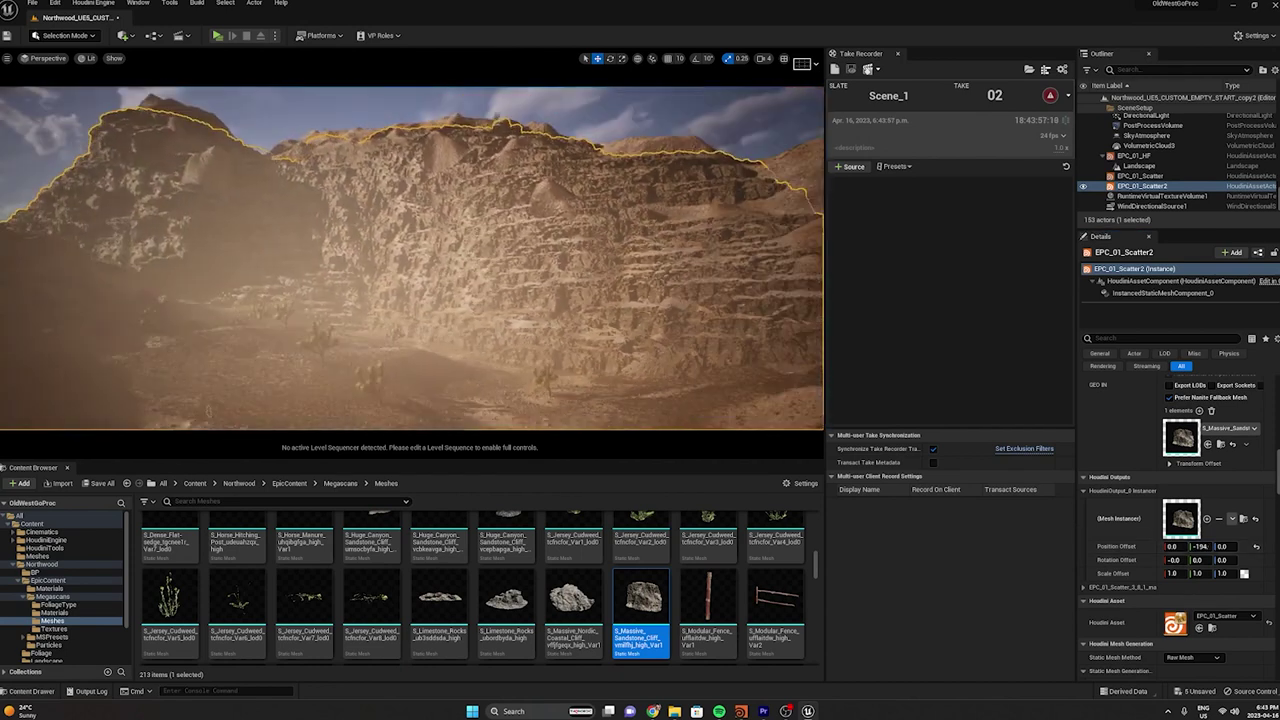
pyautogui.click(549, 120)
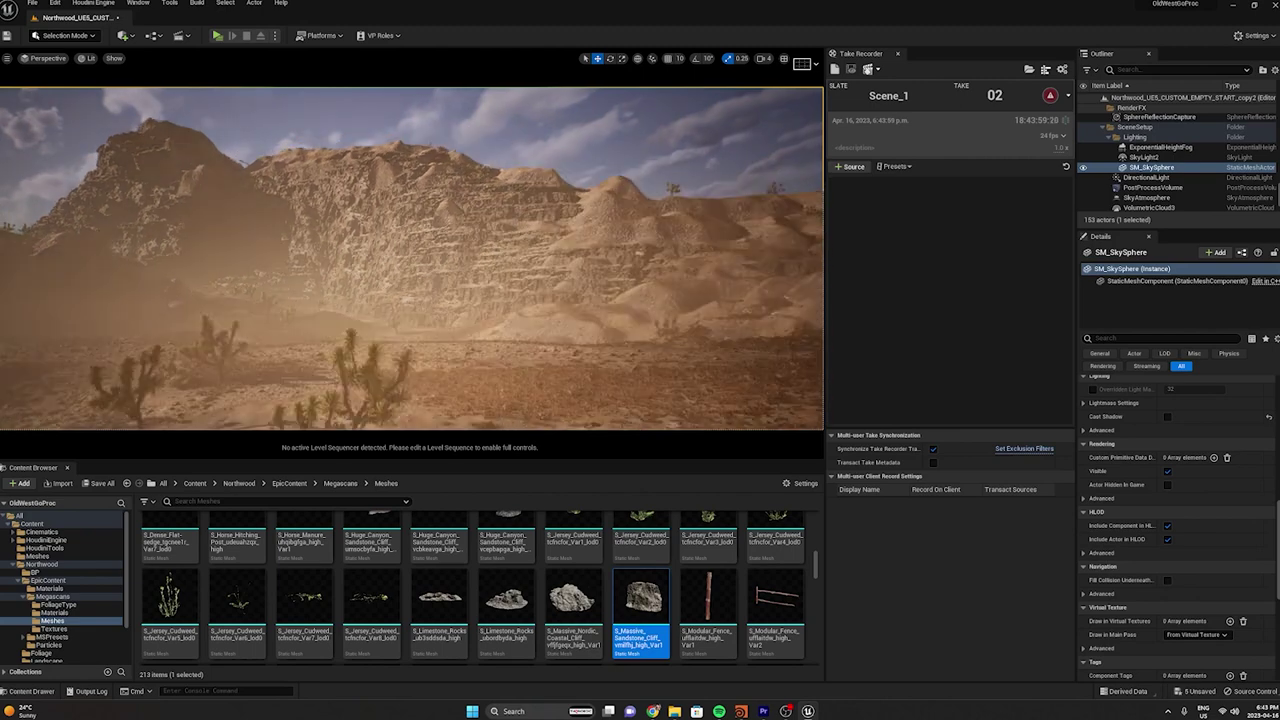
# Select the Joshua tree scatter EPC_01_Scatter and try the S_Modular_Fence Var1 mesh in its output instancer
pyautogui.press('w')
pyautogui.moveTo(549, 120); pyautogui.dragTo(710, 130, button='right')
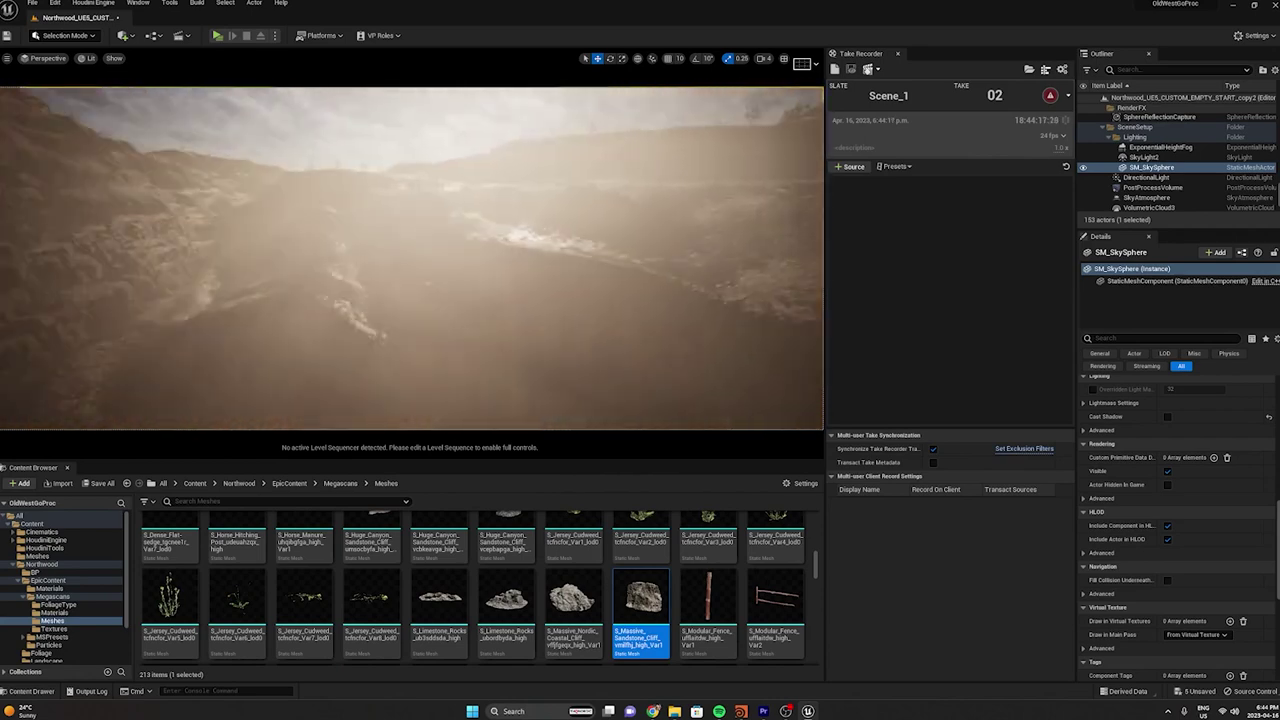
pyautogui.moveTo(412, 260); pyautogui.dragTo(480, 225, button='right')
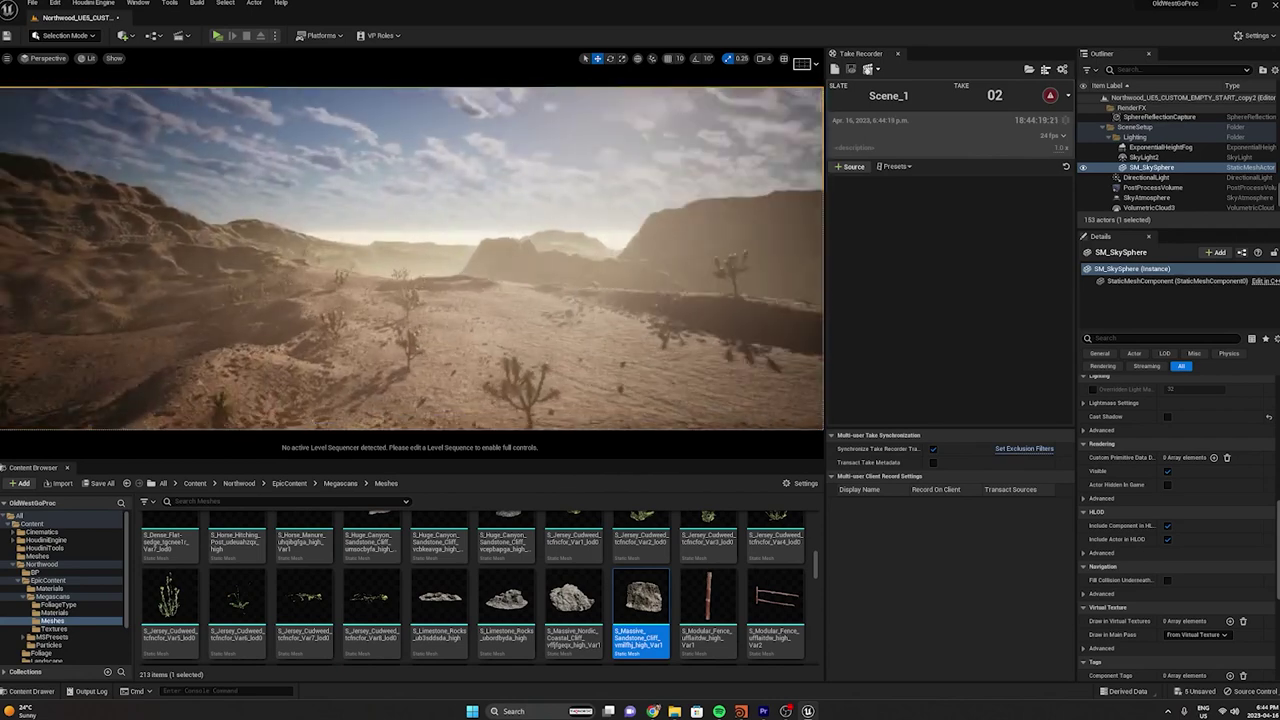
pyautogui.click(264, 277)
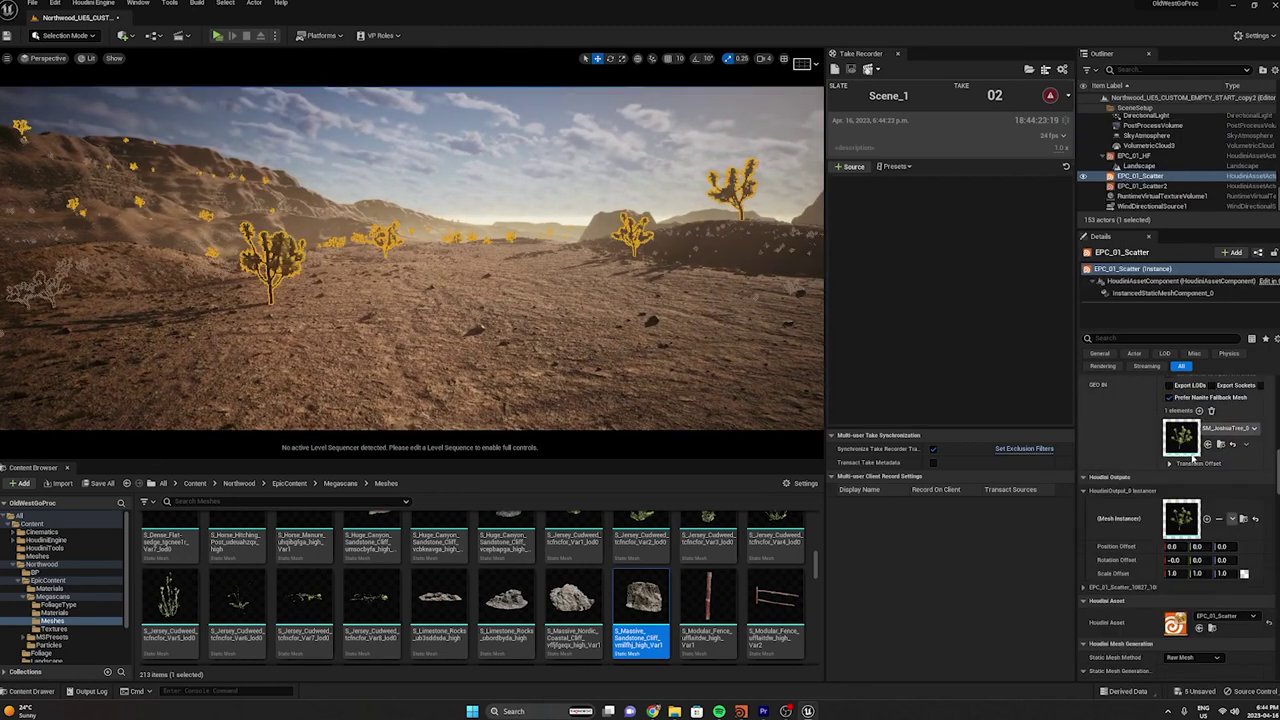
pyautogui.moveTo(708, 600); pyautogui.dragTo(1181, 518)
pyautogui.moveTo(410, 320); pyautogui.dragTo(458, 291, button='right')
pyautogui.press('w')
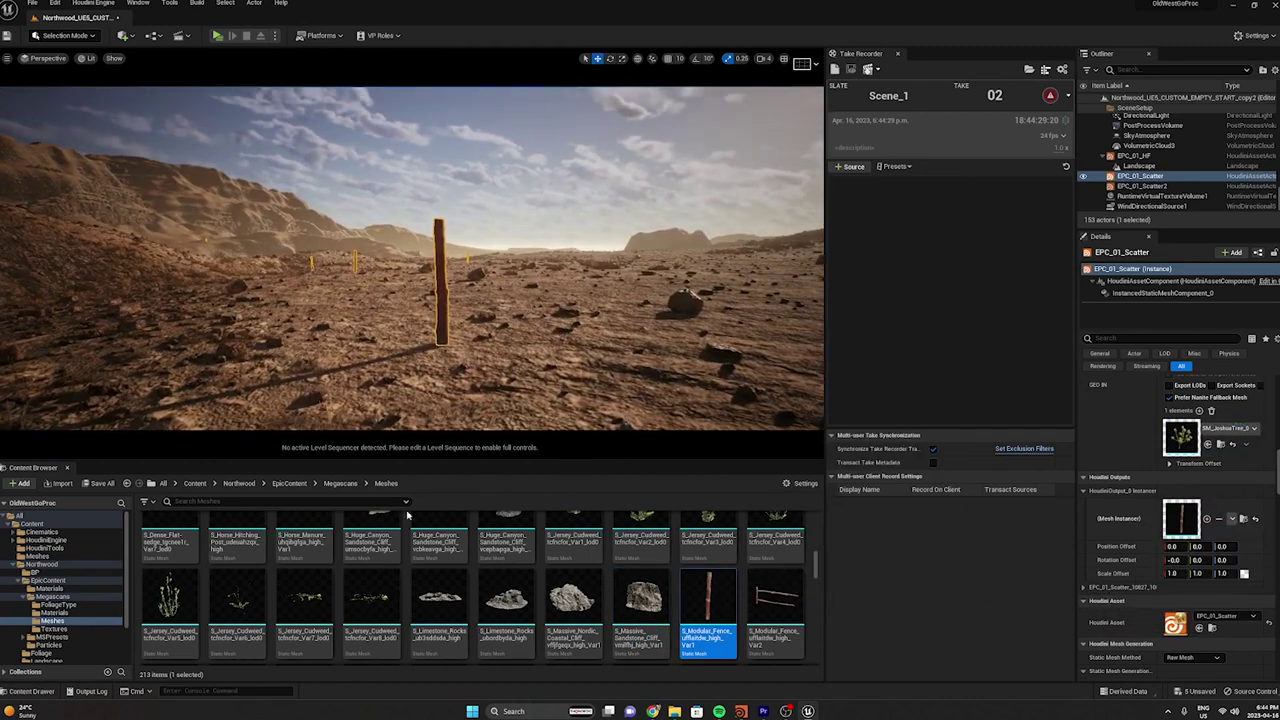
# Swap EPC_01_Scatter's instanced output mesh to Jersey Cudweed Var6, Modular Railway Track Buffer, Old Cannon Trailer and finally S_Old_Tomb Var1
pyautogui.scroll(-1, 370, 595)
pyautogui.moveTo(237, 550); pyautogui.dragTo(1155, 508)
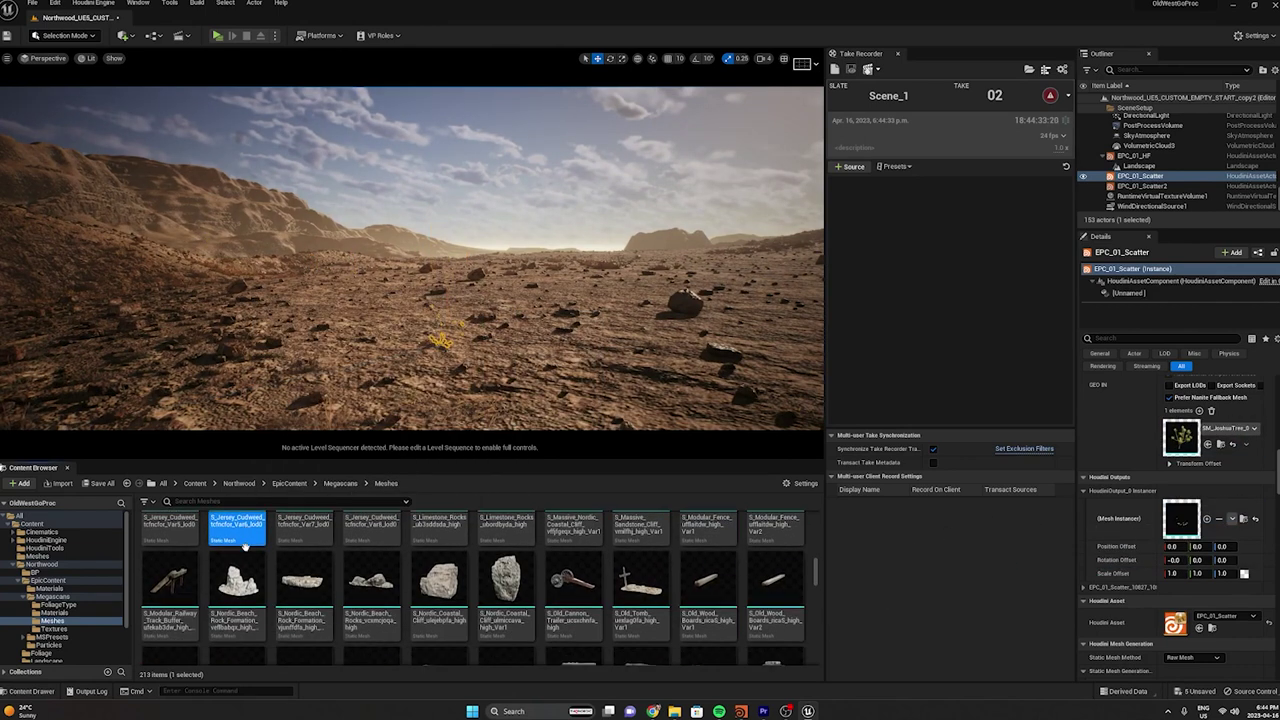
pyautogui.scroll(-1, 147, 648)
pyautogui.moveTo(168, 575); pyautogui.dragTo(1182, 520)
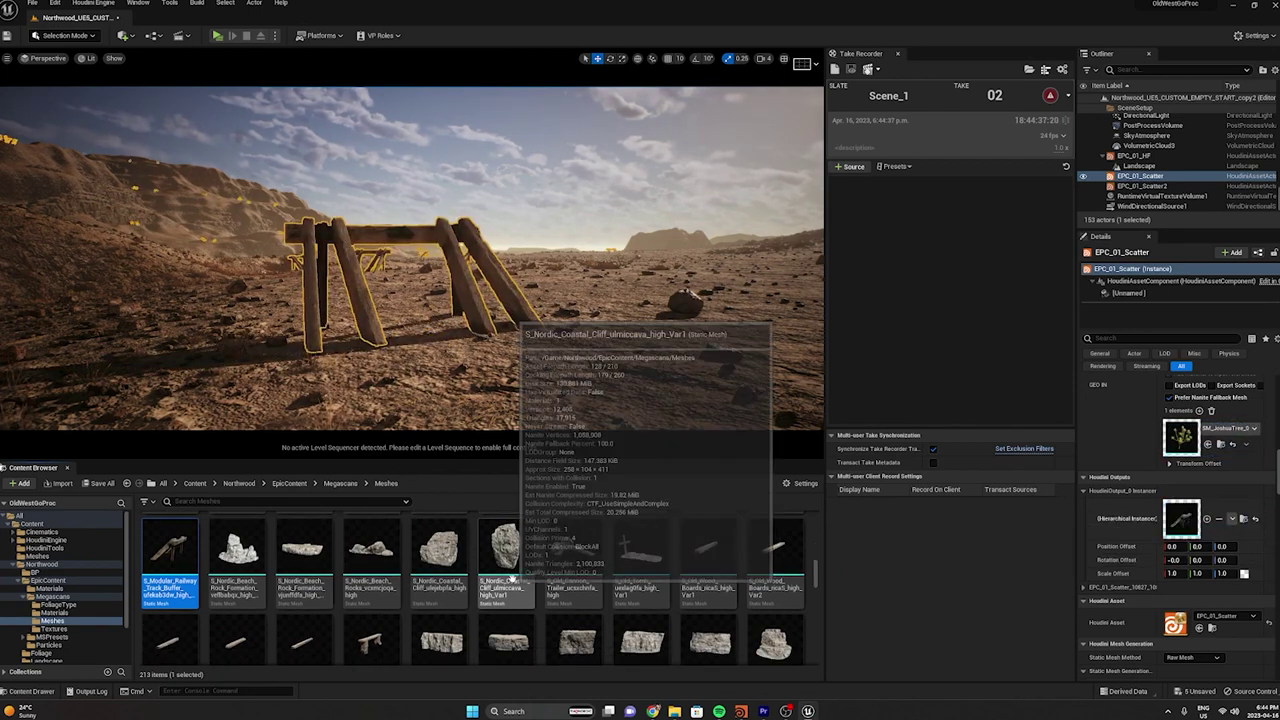
pyautogui.scroll(-1, 573, 560)
pyautogui.moveTo(573, 545); pyautogui.dragTo(1180, 518)
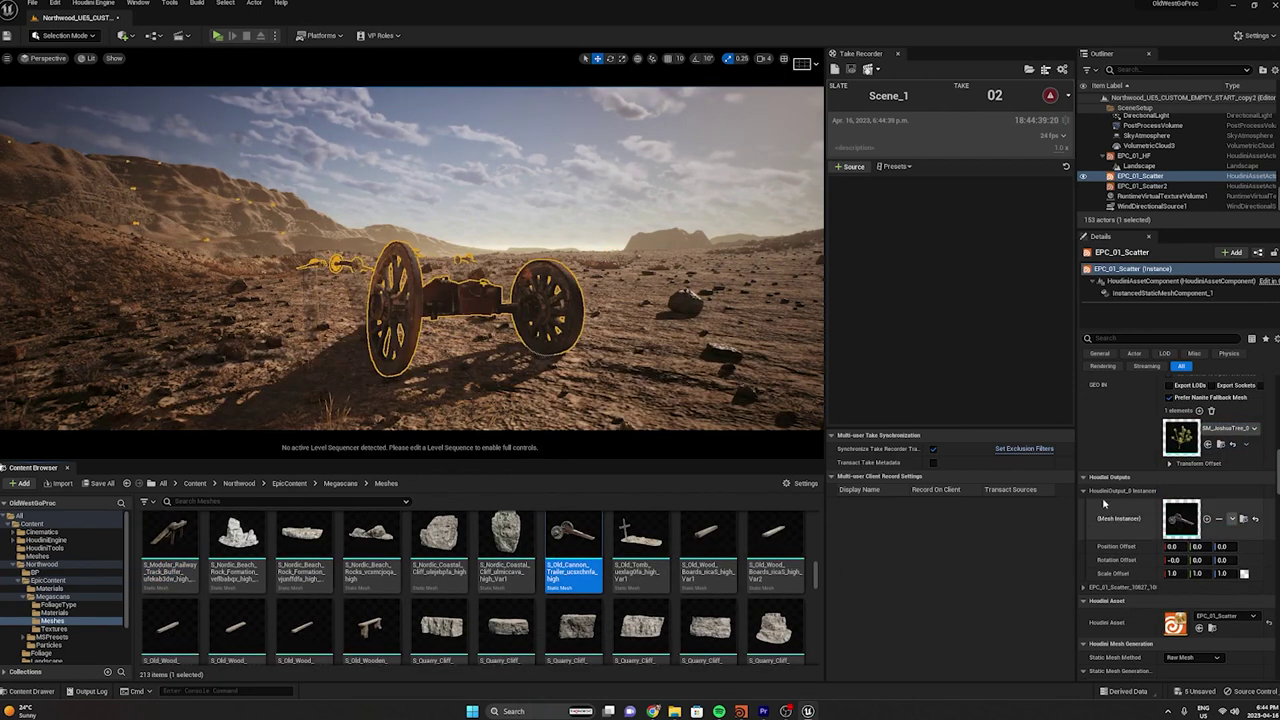
pyautogui.moveTo(641, 545); pyautogui.dragTo(1180, 518)
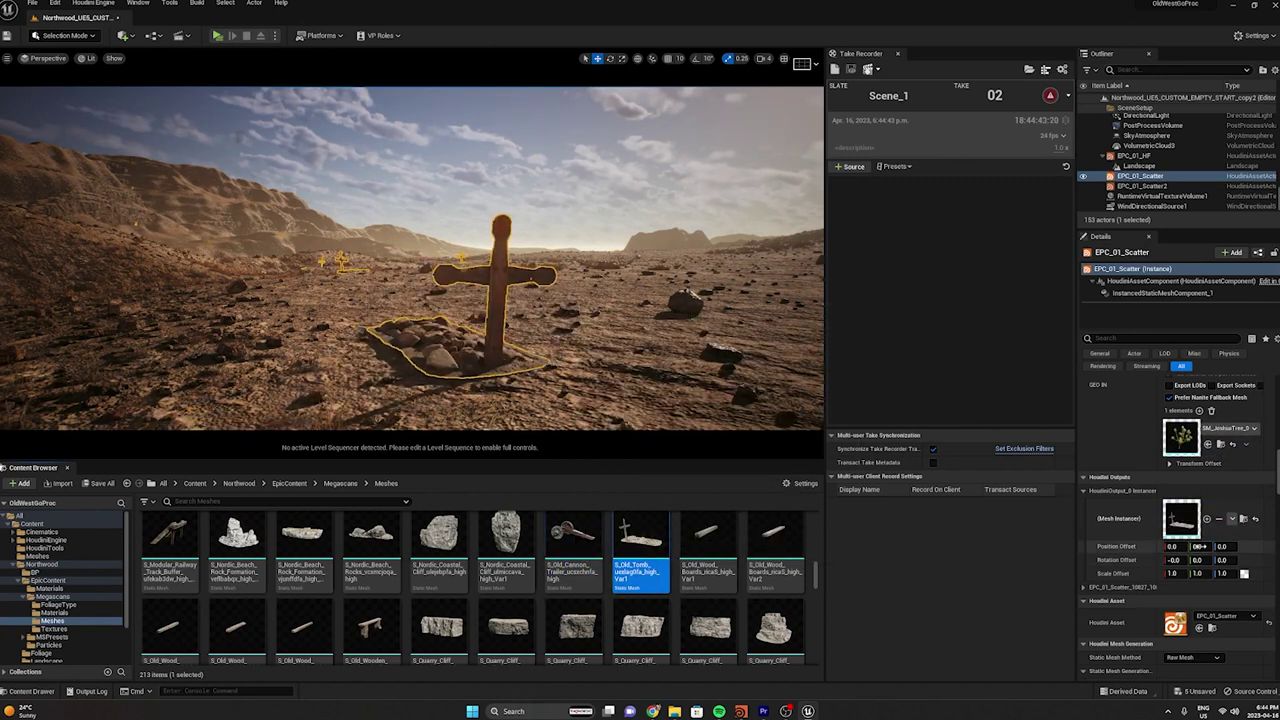
# Set the Z Position Offset of EPC_01_Scatter's tomb instances to -5
pyautogui.moveTo(1199, 546)
pyautogui.mouseDown()
pyautogui.moveTo(1220, 546)
pyautogui.moveTo(1200, 546)
pyautogui.mouseUp()
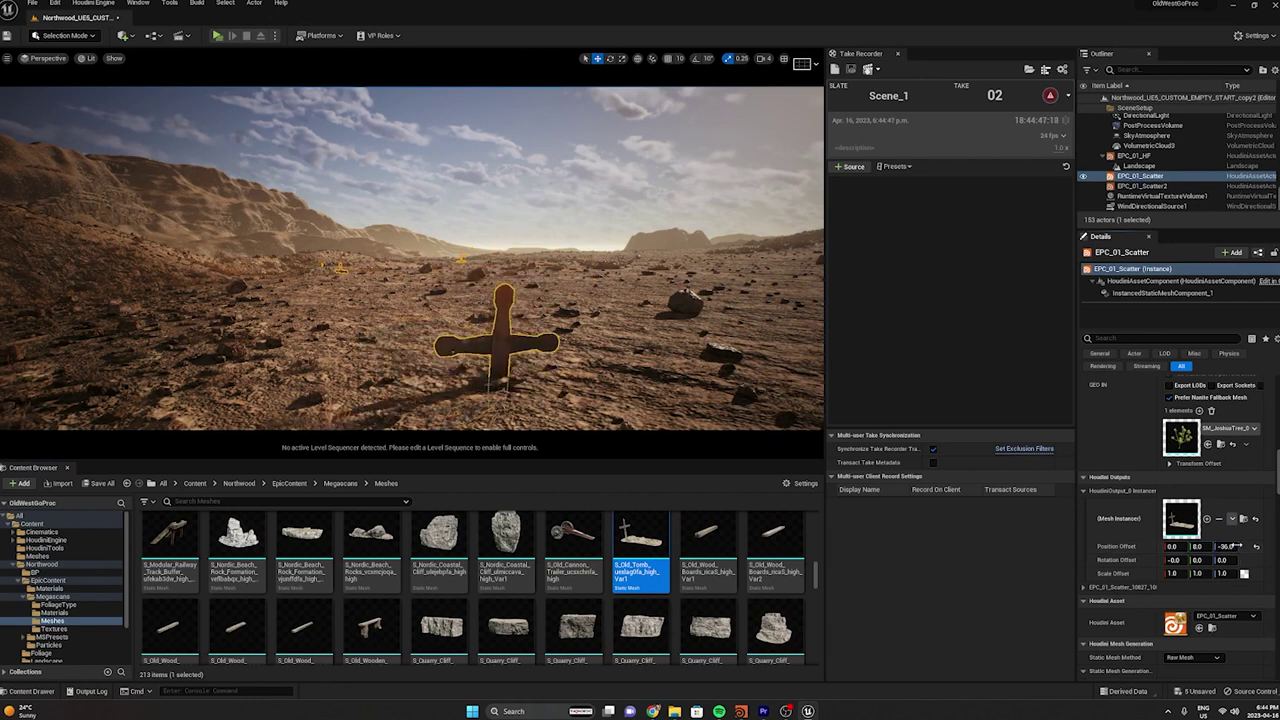
pyautogui.click(1256, 548)
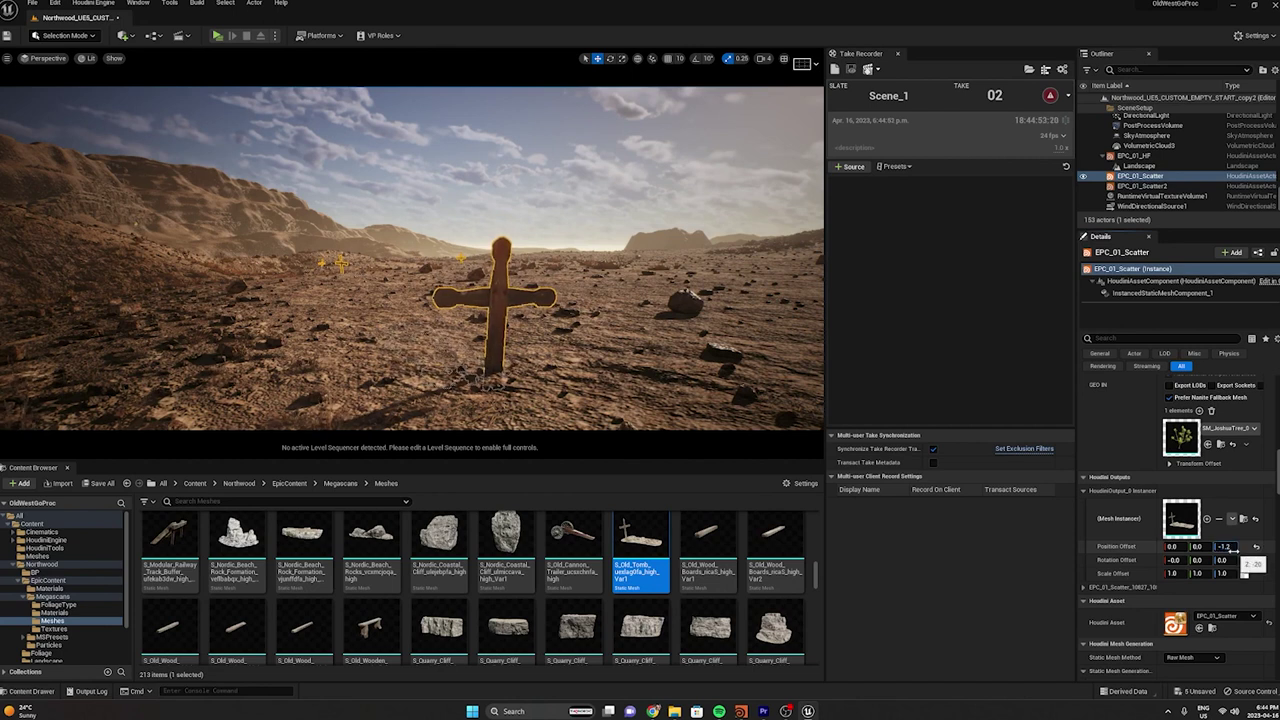
pyautogui.click(1225, 547)
pyautogui.write('-5')
pyautogui.press('Return')
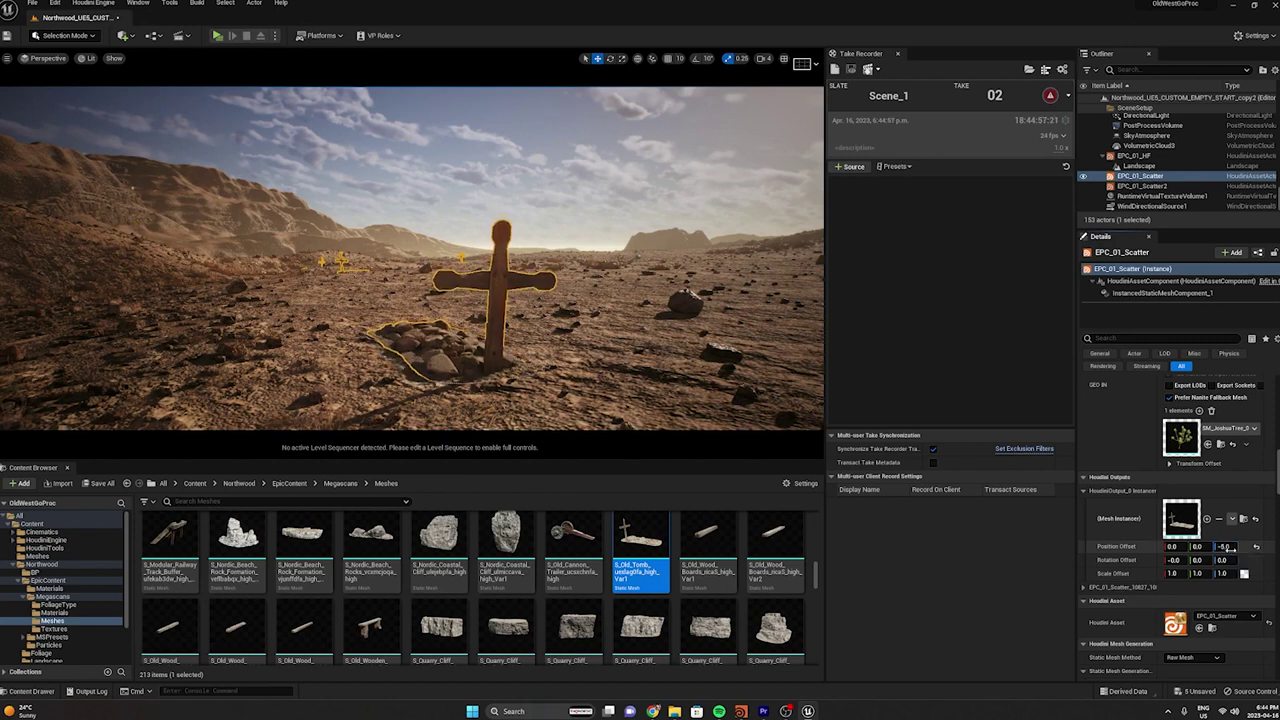
pyautogui.press('Return')
# Place another EPC_01_Scatter asset from the HoudiniTools folder on the foreground terrain facing the rocky hills
pyautogui.moveTo(512, 261)
pyautogui.mouseDown(button='right')
pyautogui.moveTo(480, 212)
pyautogui.moveTo(500, 240)
pyautogui.moveTo(492, 228)
pyautogui.moveTo(506, 305)
pyautogui.moveTo(522, 278)
pyautogui.moveTo(518, 325)
pyautogui.moveTo(502, 280)
pyautogui.moveTo(510, 240)
pyautogui.moveTo(512, 262)
pyautogui.mouseUp(button='right')
pyautogui.click(512, 240)
pyautogui.press('w')
pyautogui.press('w')
pyautogui.press('s')
pyautogui.press('s')
pyautogui.click(44, 548)
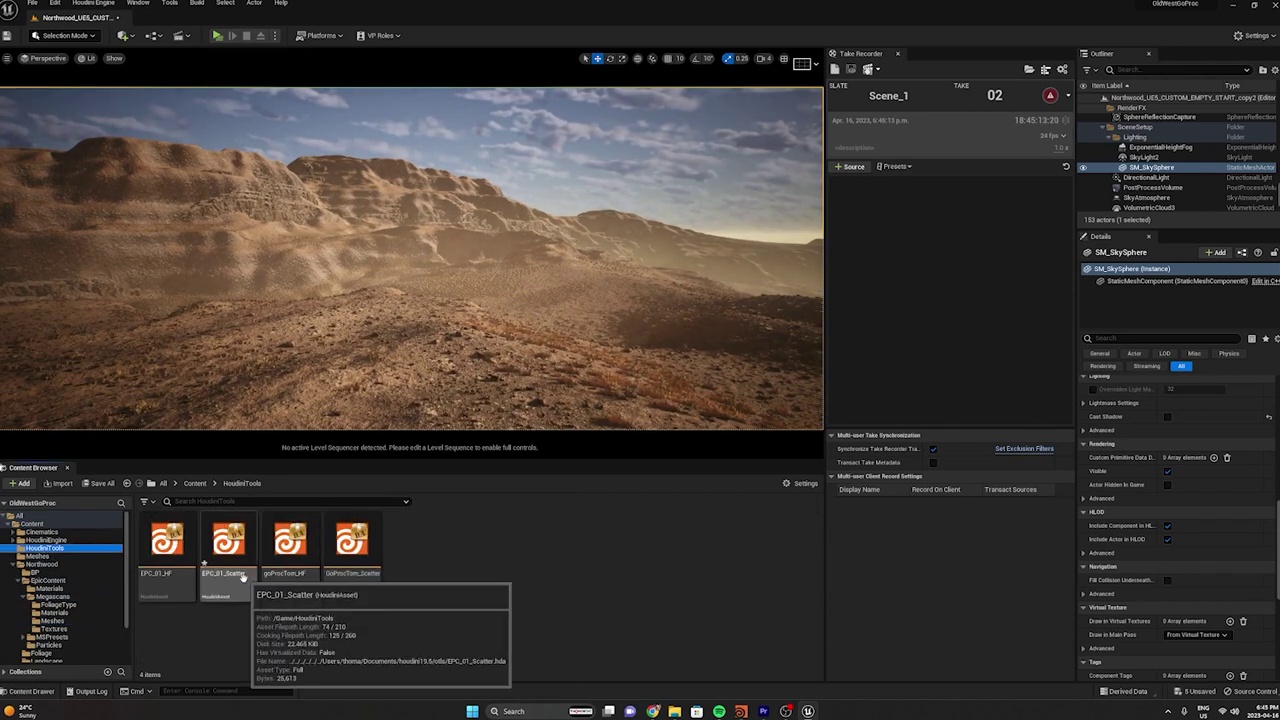
pyautogui.moveTo(228, 545); pyautogui.dragTo(434, 325)
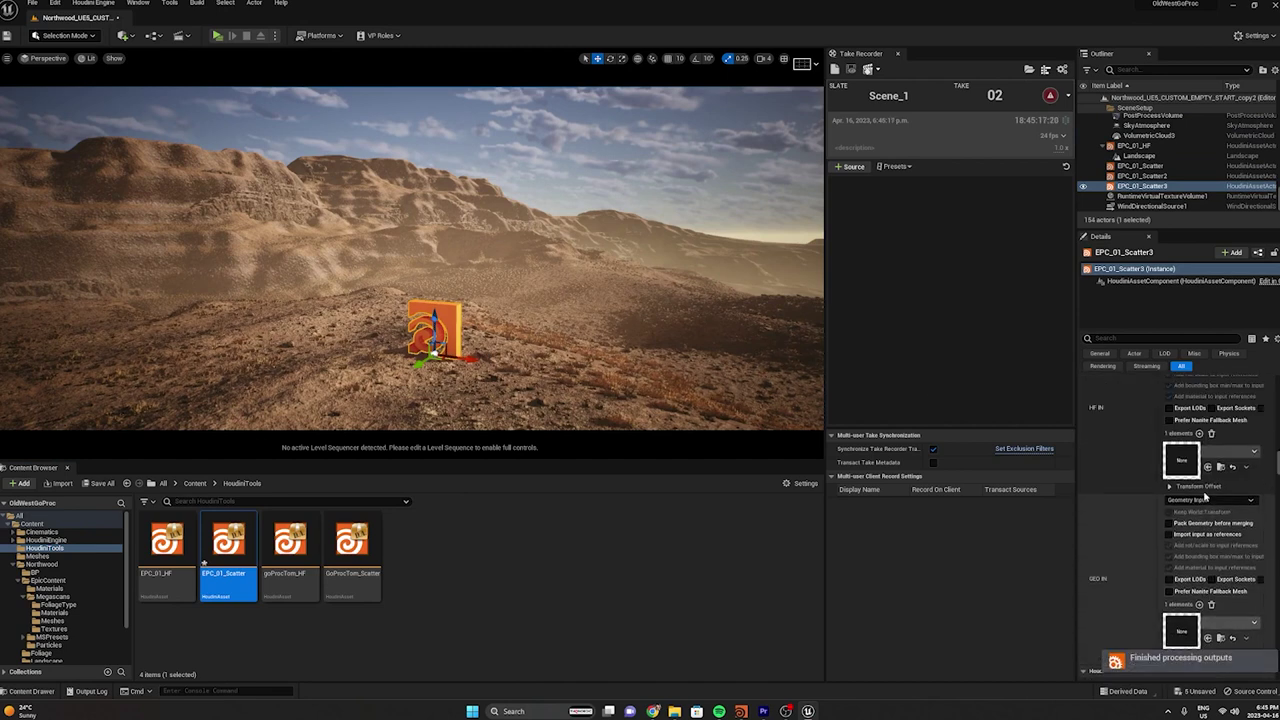
pyautogui.scroll(3, 1149, 485)
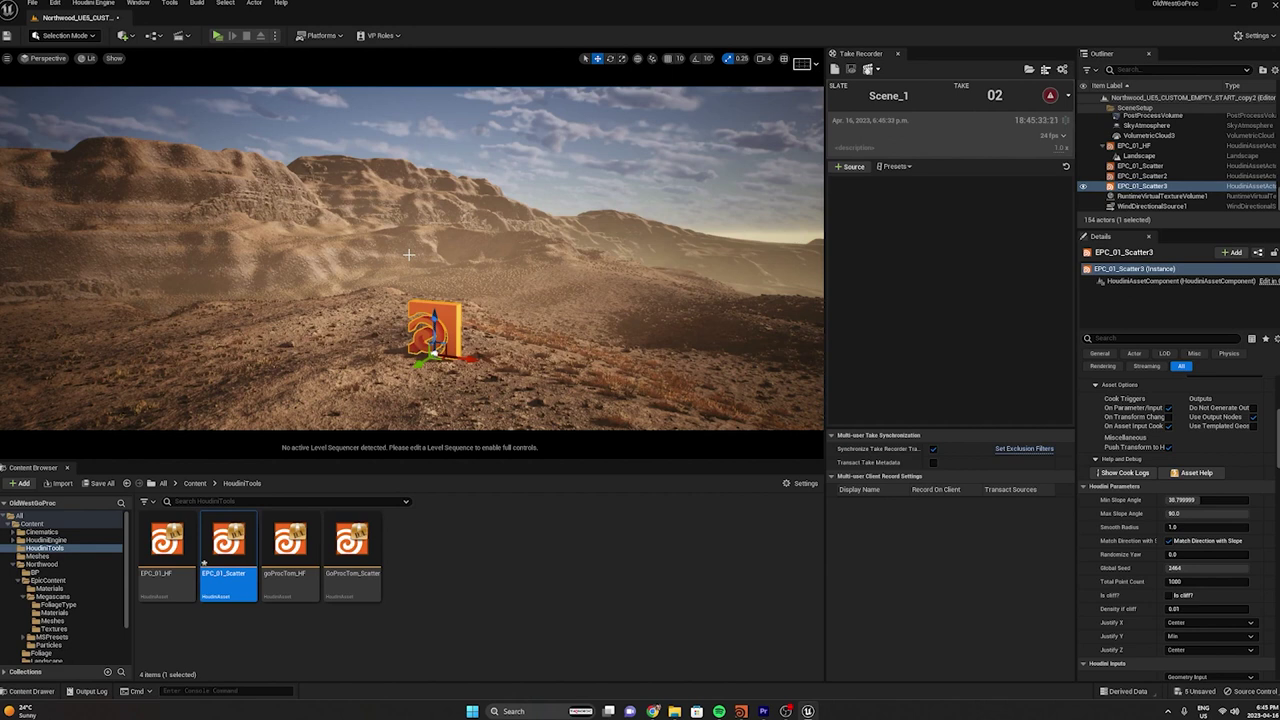
pyautogui.moveTo(632, 271); pyautogui.dragTo(580, 235, button='right')
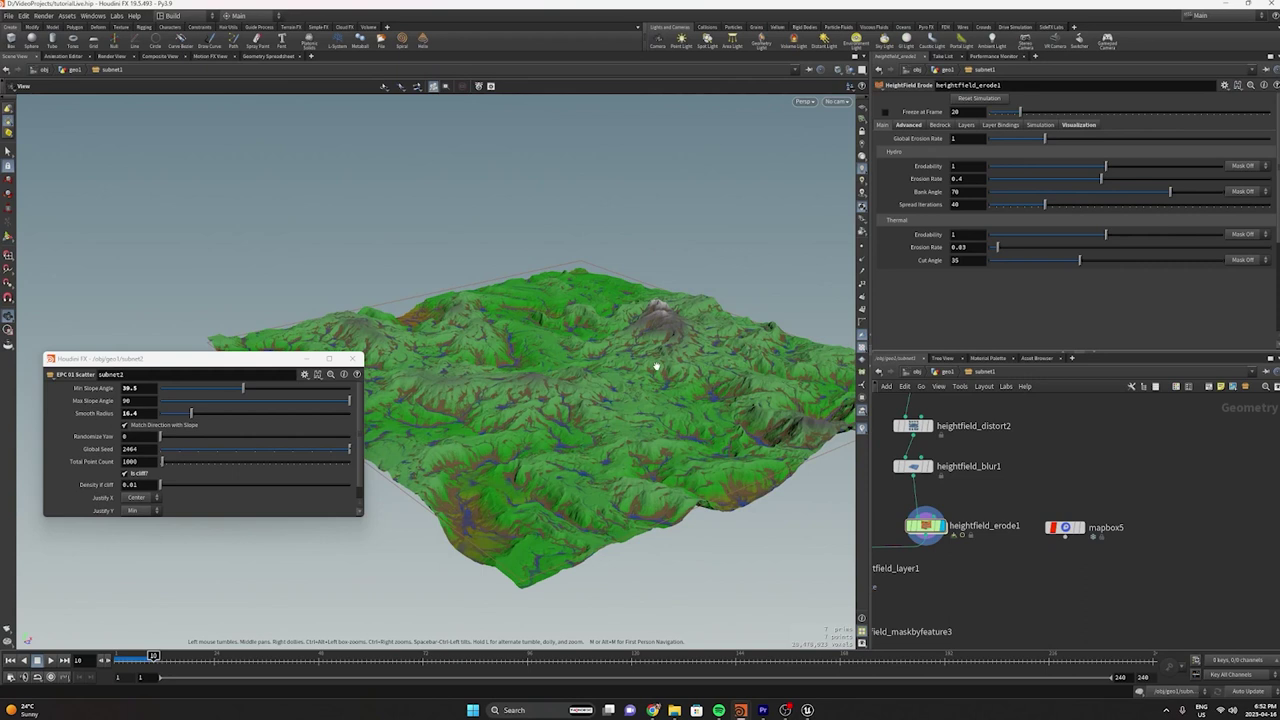
# In Houdini, examine the heightfield_erode1 terrain from several angles and display the mapbox5 terrain for comparison
pyautogui.moveTo(590, 380); pyautogui.dragTo(583, 410)
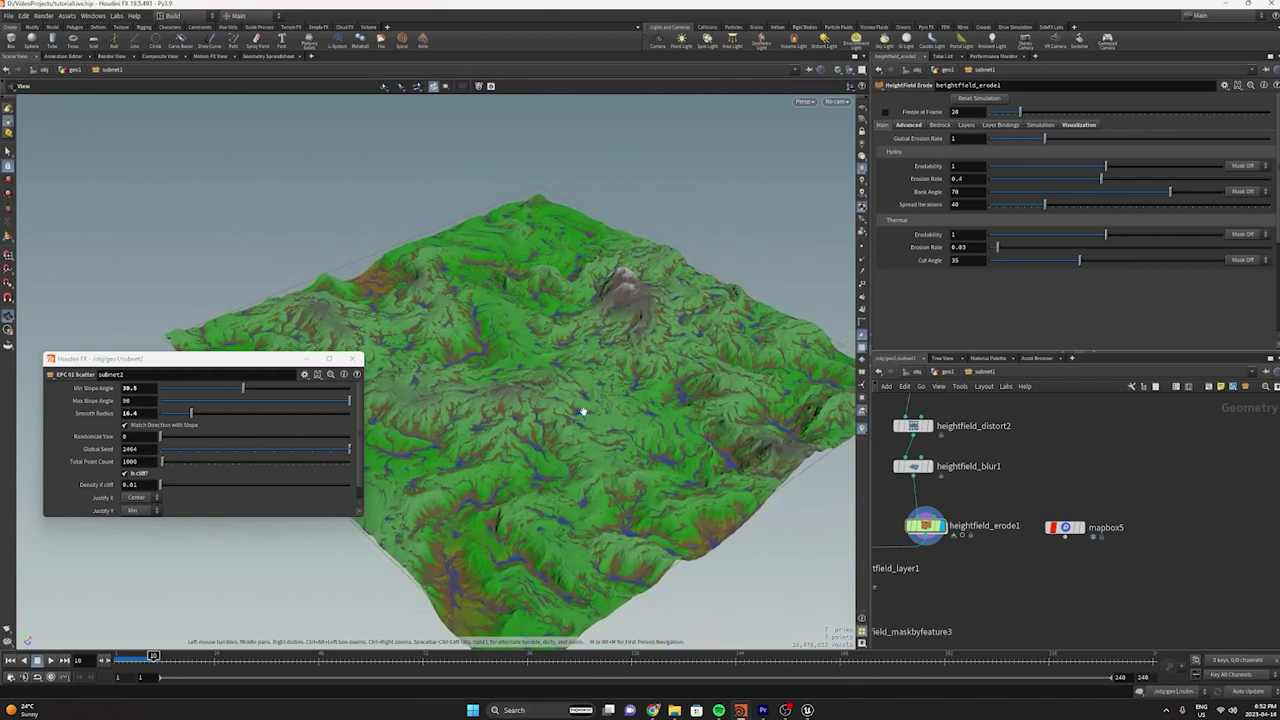
pyautogui.moveTo(514, 386); pyautogui.dragTo(370, 400)
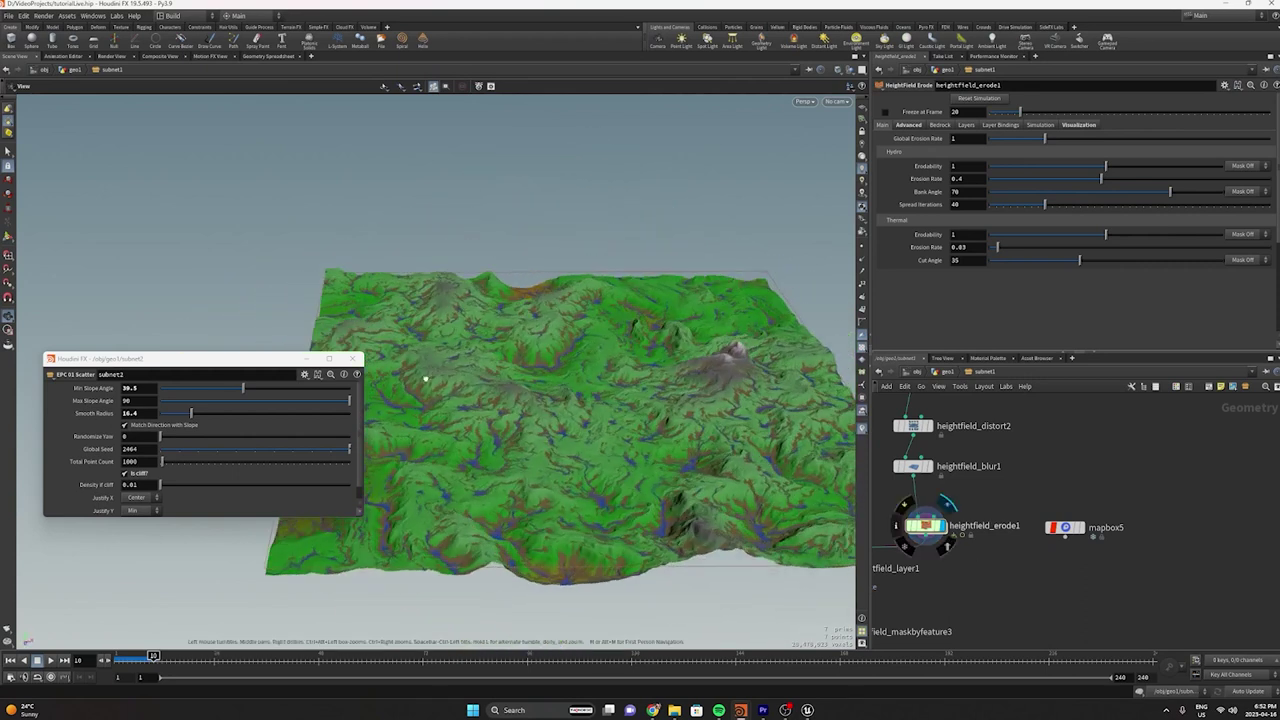
pyautogui.moveTo(560, 410); pyautogui.dragTo(745, 346)
pyautogui.scroll(5, 566, 417)
pyautogui.moveTo(745, 346); pyautogui.dragTo(660, 320, button='middle')
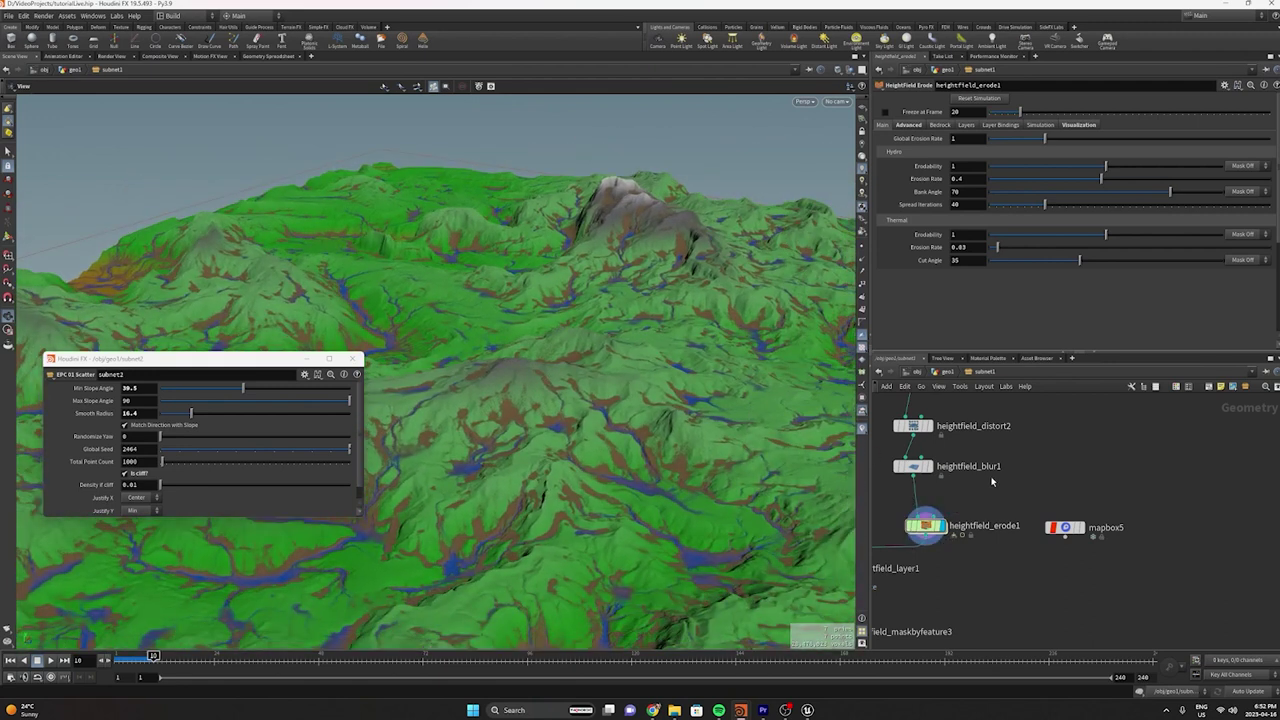
pyautogui.click(1080, 527)
pyautogui.moveTo(577, 423); pyautogui.dragTo(486, 420)
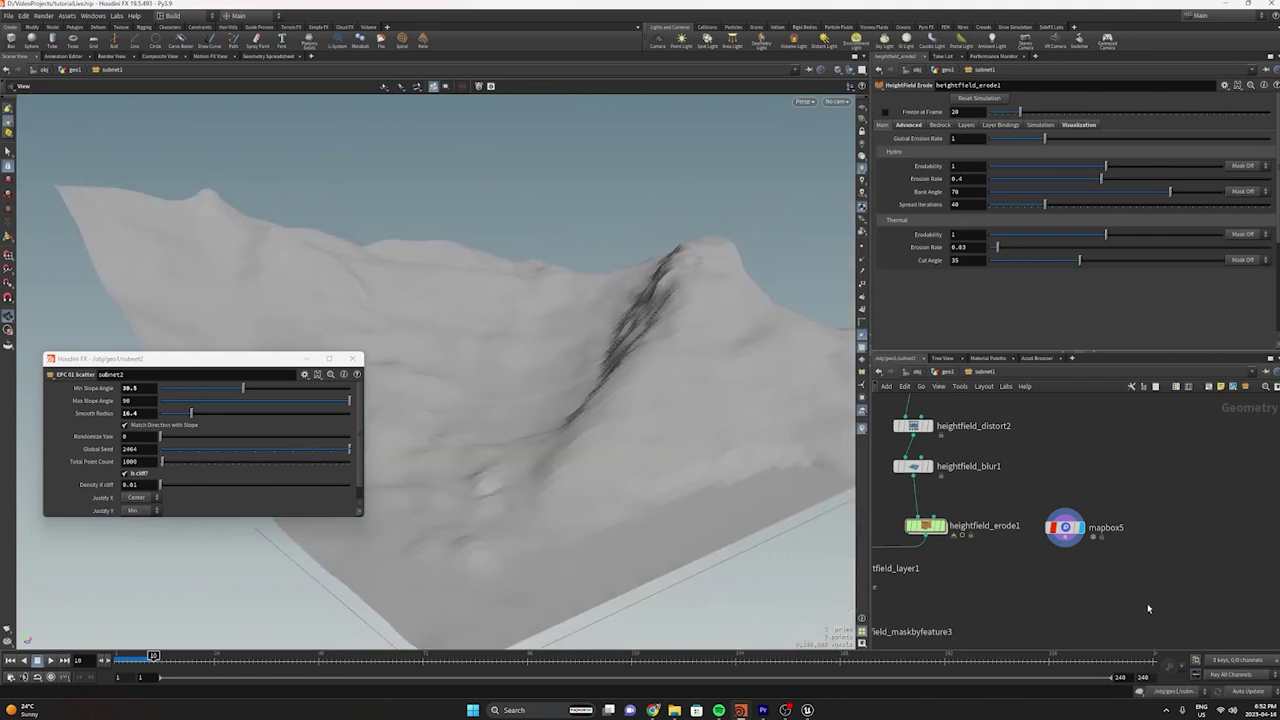
# Add a HeightField Layer node below heightfield_erode1 and mapbox5, and set its layer mode to Blend
pyautogui.moveTo(1038, 601); pyautogui.dragTo(1057, 566, button='middle')
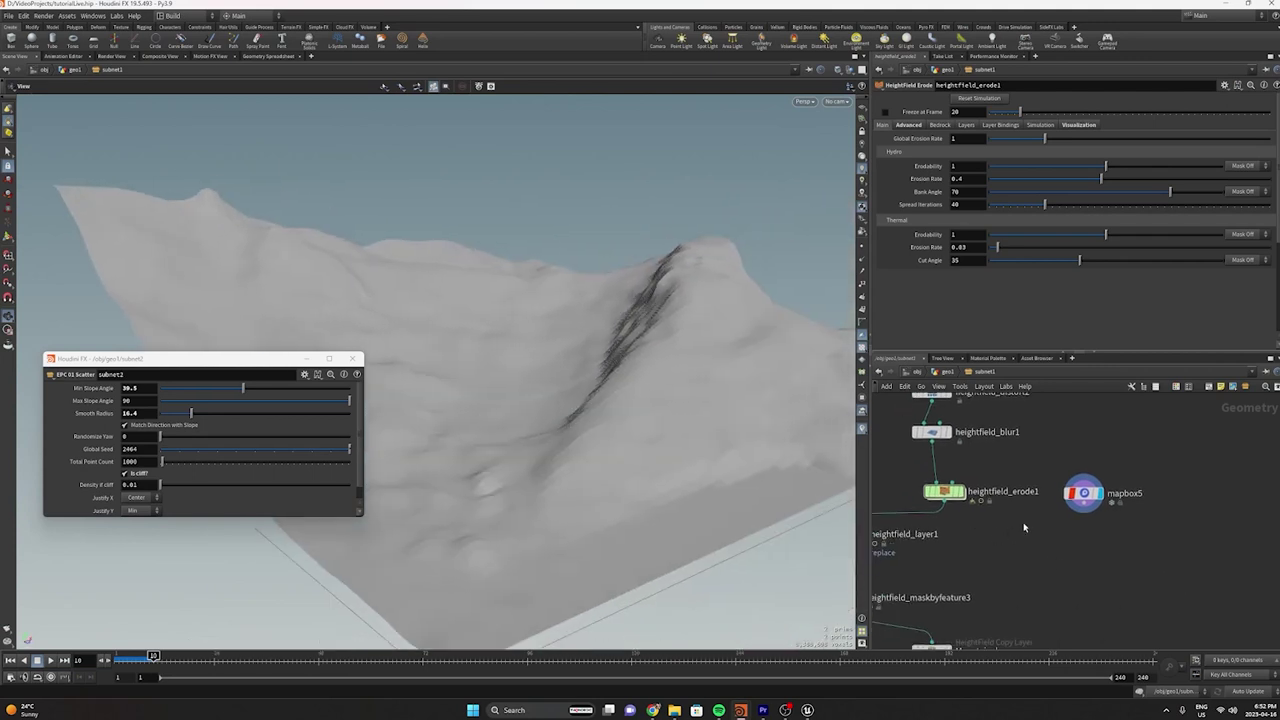
pyautogui.press('Tab')
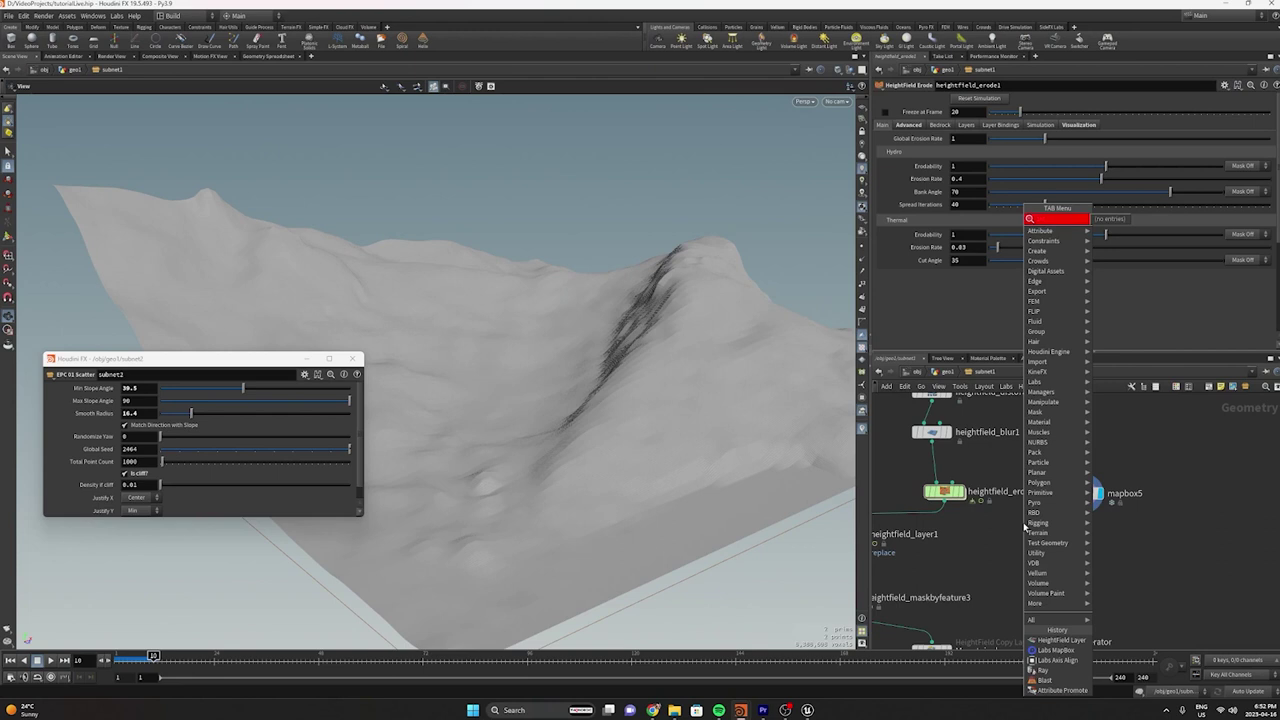
pyautogui.write('hf lay')
pyautogui.press('Return')
pyautogui.press('Return')
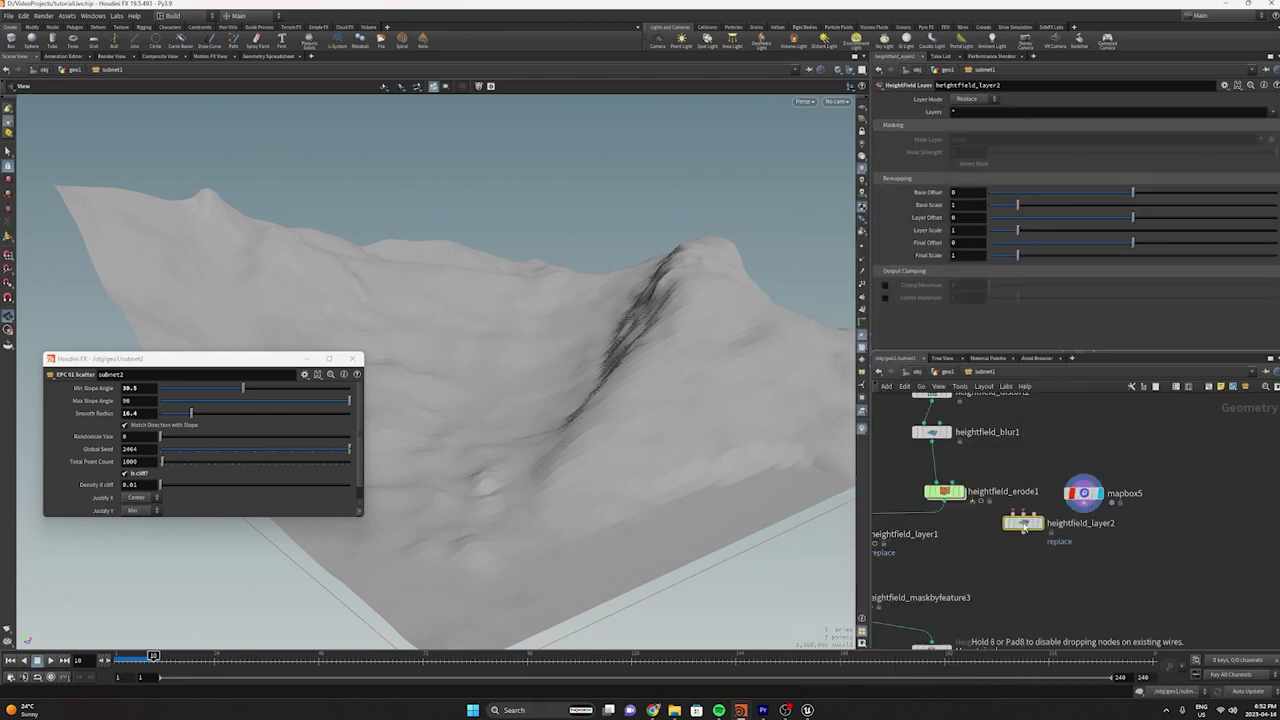
pyautogui.click(1022, 528)
pyautogui.click(966, 99)
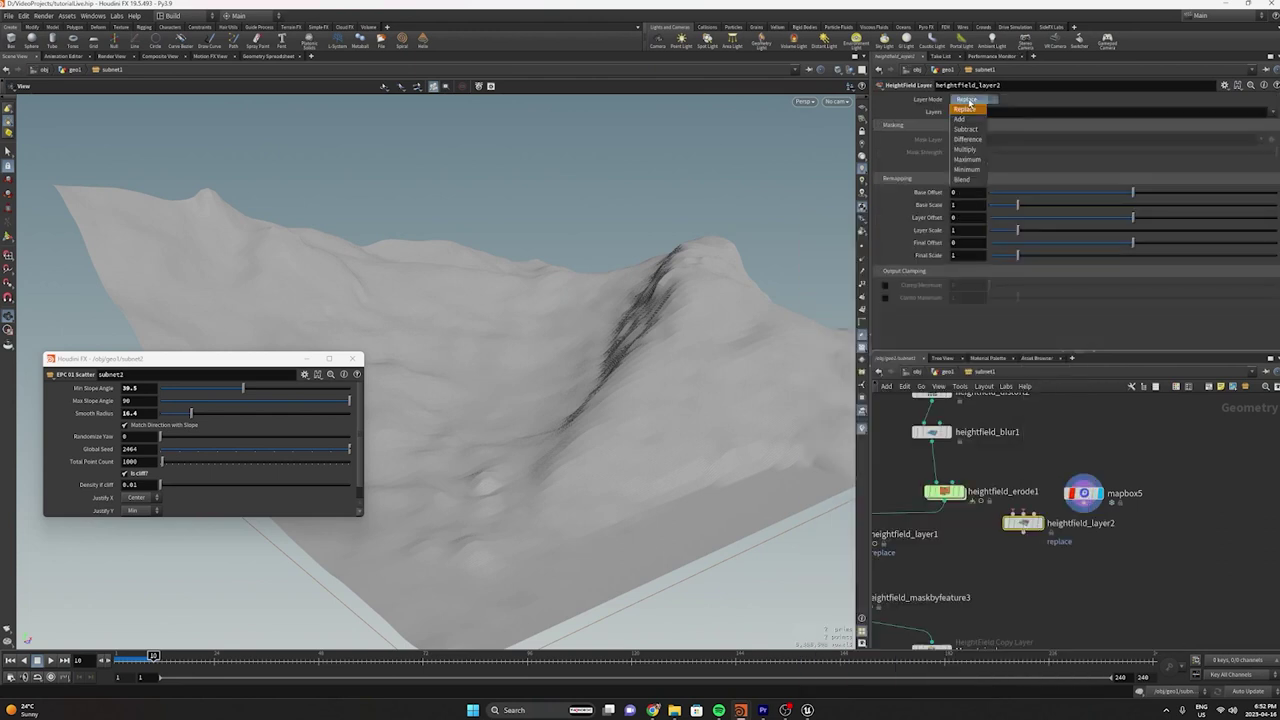
pyautogui.click(966, 179)
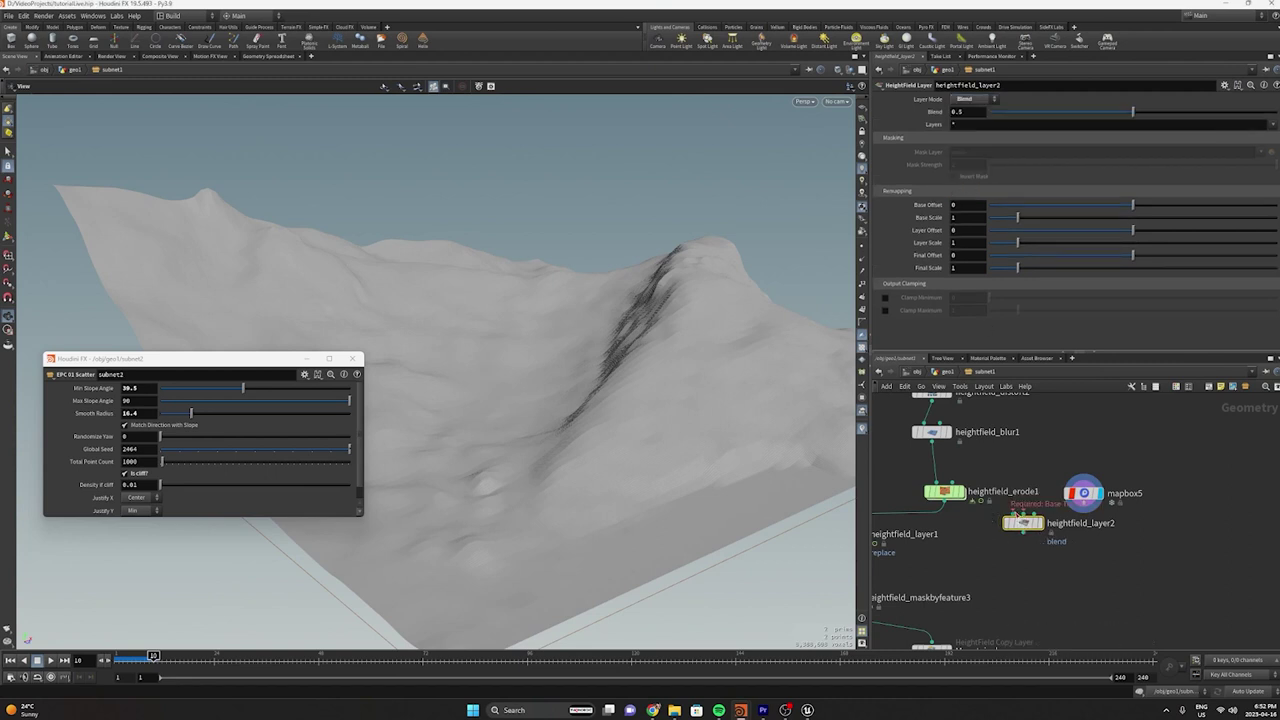
# Wire heightfield_erode1 and mapbox5 into heightfield_layer2, display it, and lower the blend to 0.032
pyautogui.click(1032, 522)
pyautogui.moveTo(1022, 522); pyautogui.dragTo(1022, 540)
pyautogui.moveTo(1122, 116); pyautogui.dragTo(997, 121)
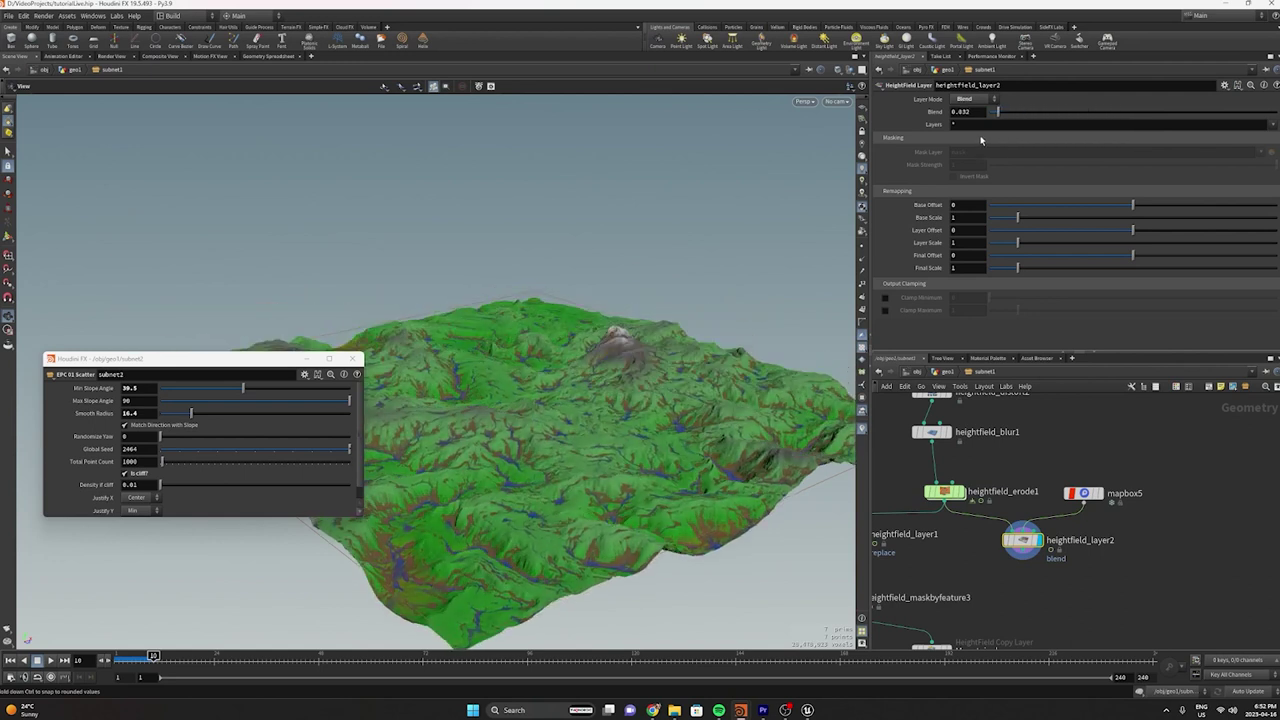
# Try other layer modes on heightfield_layer2, including Subtract, Difference and Multiply, and inspect the combined terrain
pyautogui.click(965, 99)
pyautogui.click(968, 117)
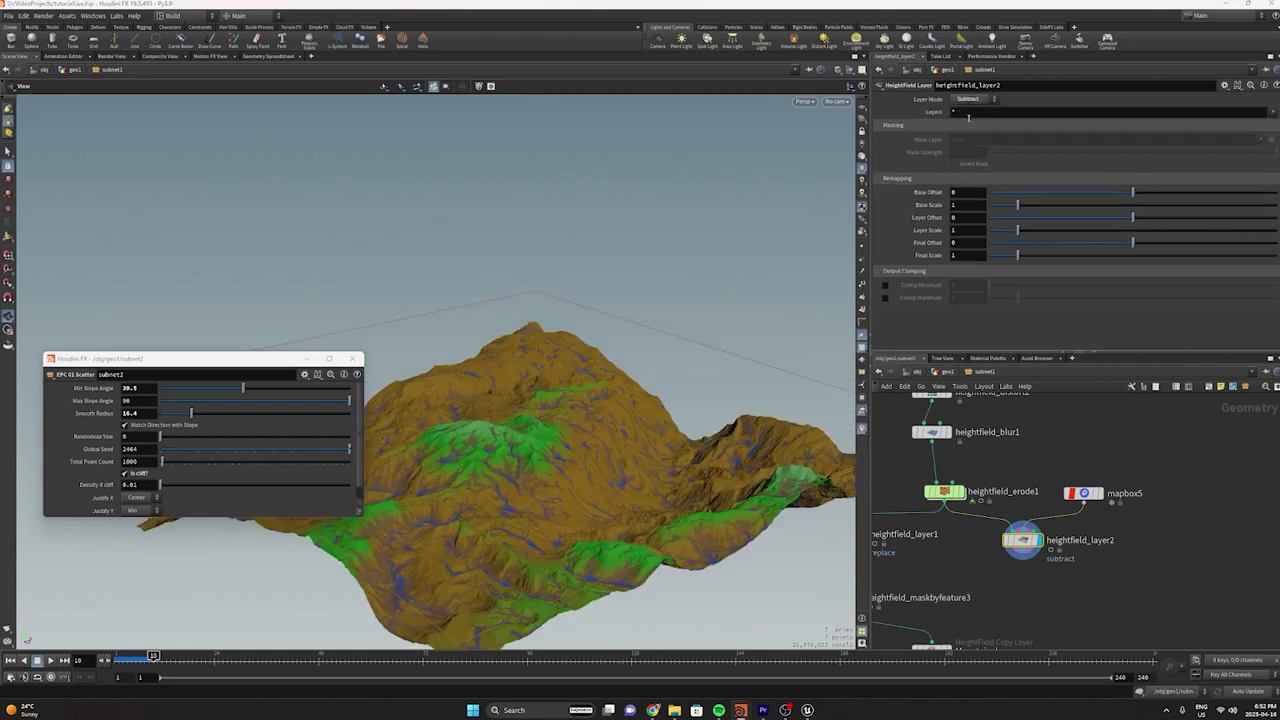
pyautogui.moveTo(529, 429); pyautogui.dragTo(766, 423)
pyautogui.click(968, 99)
pyautogui.click(967, 139)
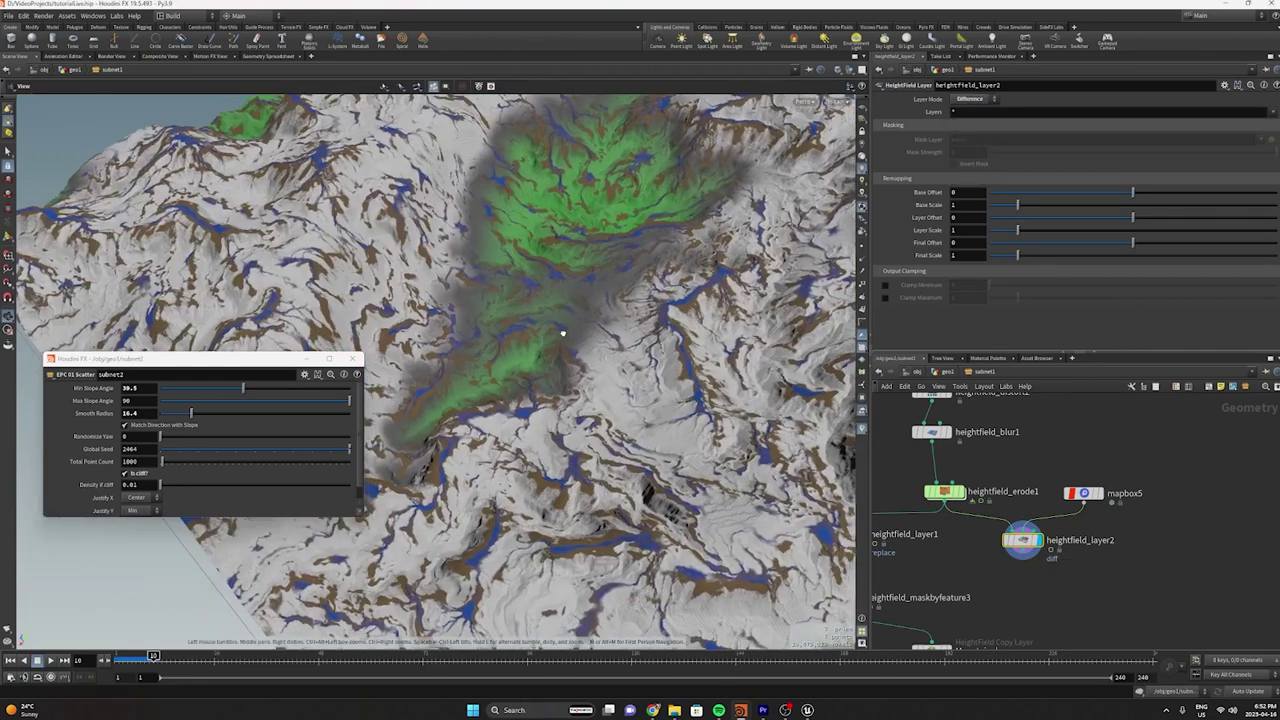
pyautogui.click(963, 100)
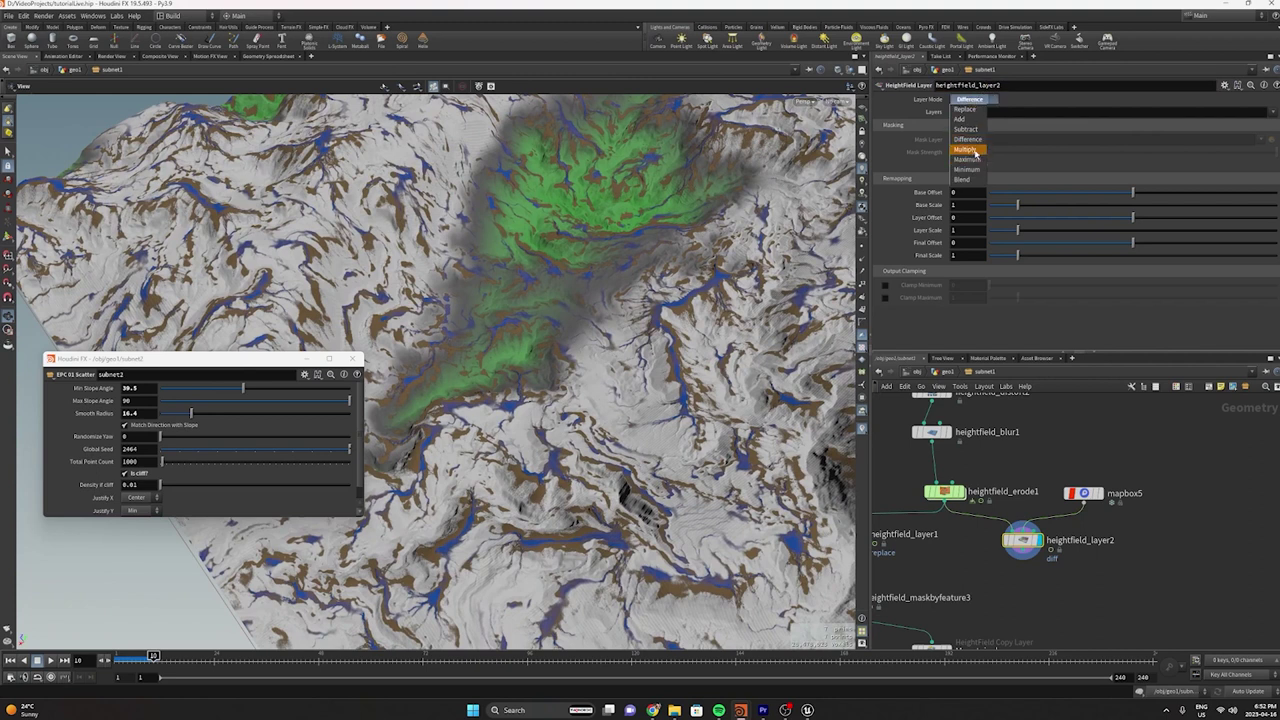
pyautogui.click(966, 155)
pyautogui.click(980, 100)
pyautogui.click(977, 165)
# Return heightfield_layer2 to Blend mode at 0.331, with Base Scale 1.59 and Layer Scale 4.83
pyautogui.click(977, 100)
pyautogui.click(962, 179)
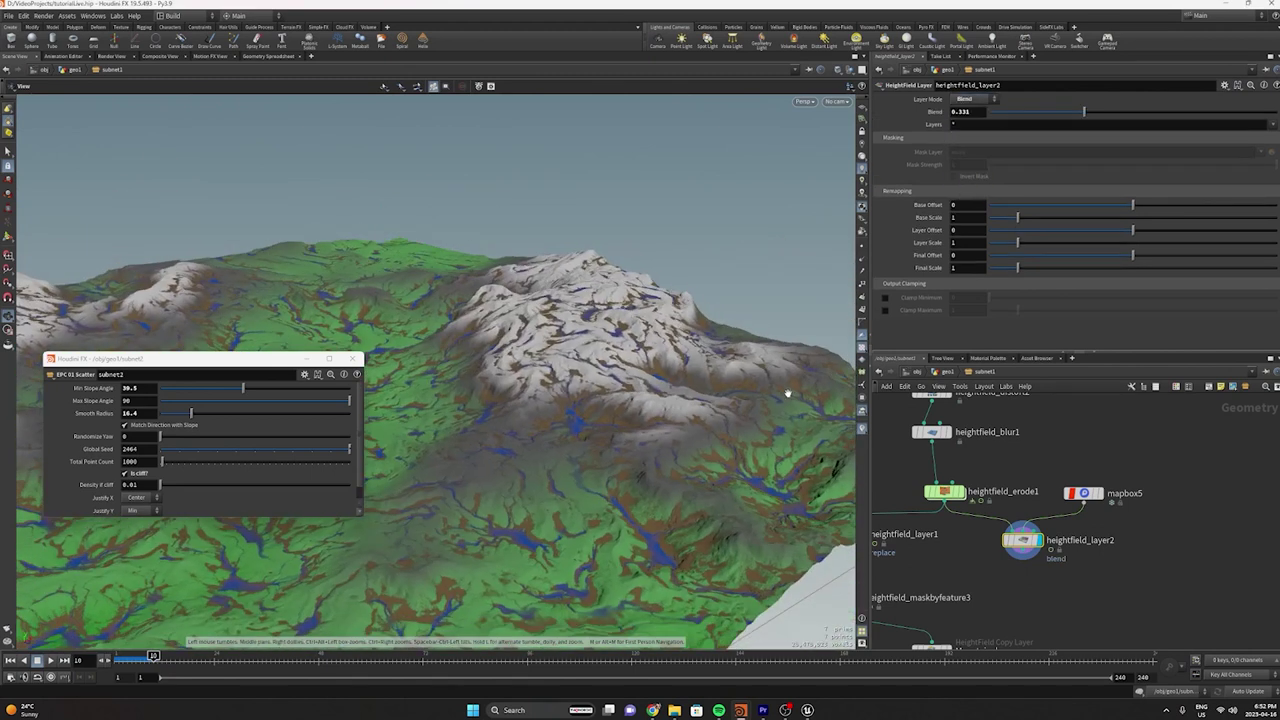
pyautogui.moveTo(1047, 218)
pyautogui.mouseDown()
pyautogui.moveTo(1063, 217)
pyautogui.moveTo(1039, 220)
pyautogui.mouseUp()
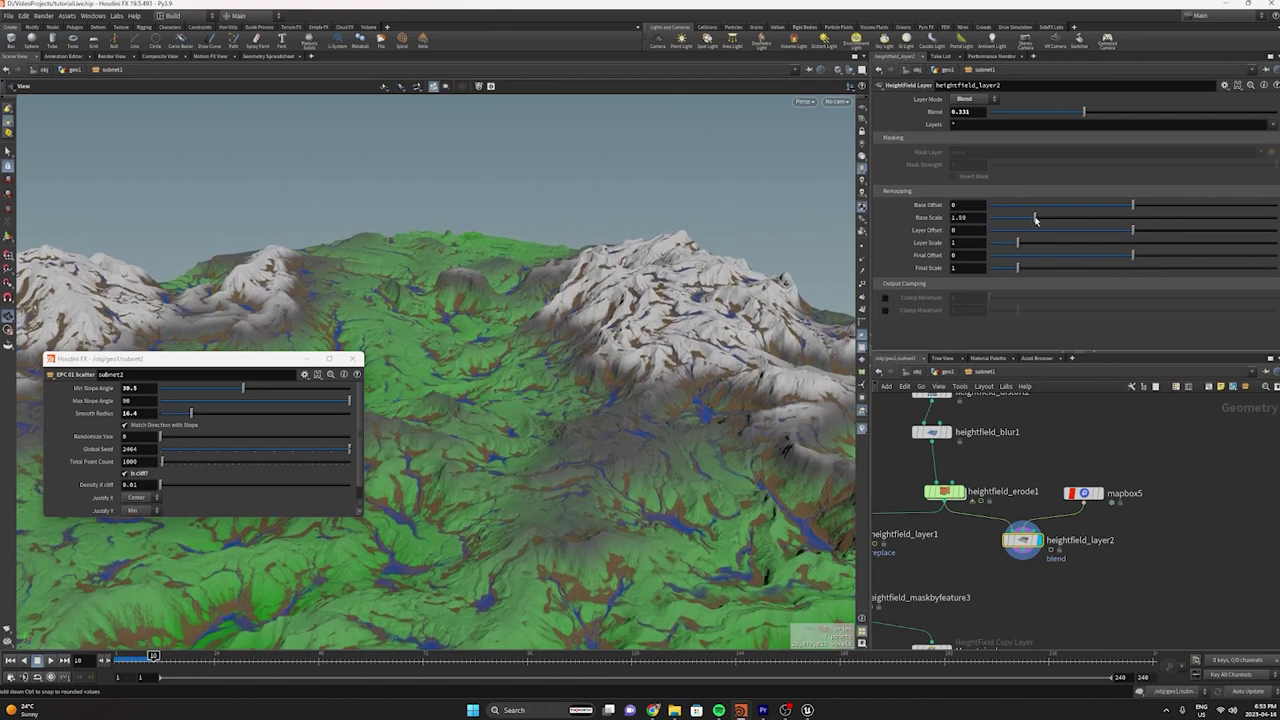
pyautogui.moveTo(517, 400); pyautogui.dragTo(609, 329)
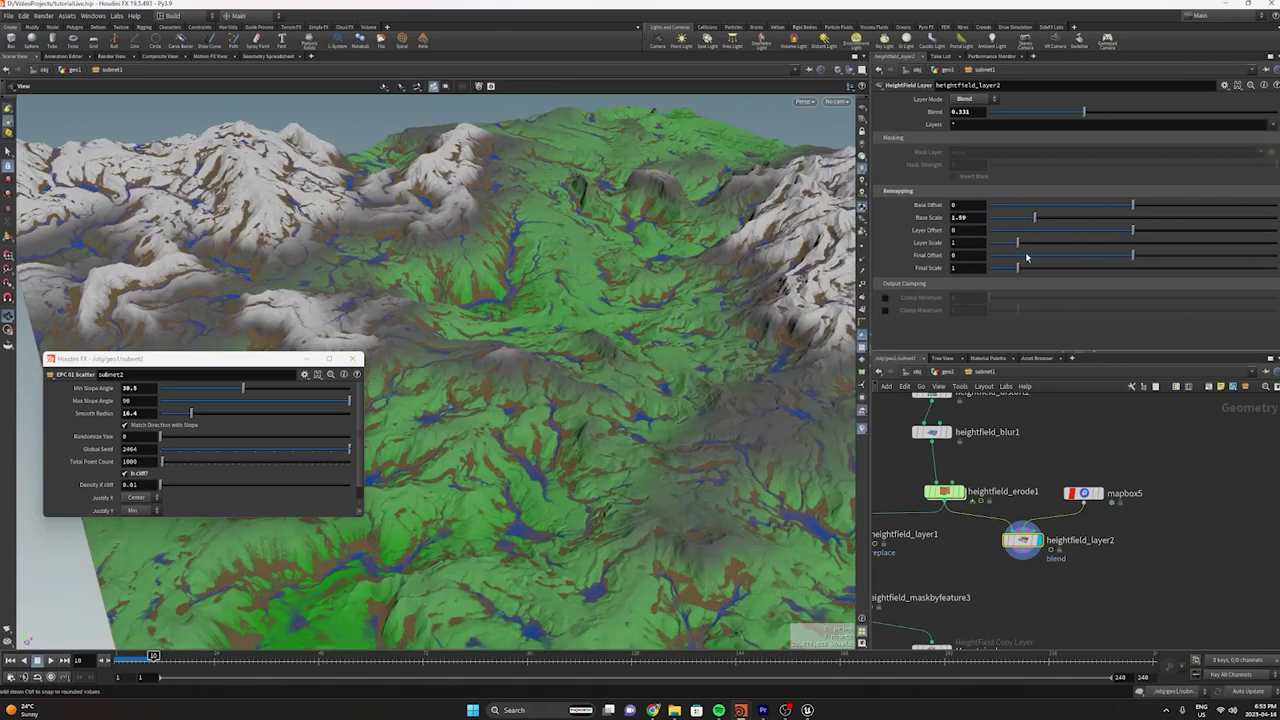
pyautogui.moveTo(1013, 244); pyautogui.dragTo(1129, 244)
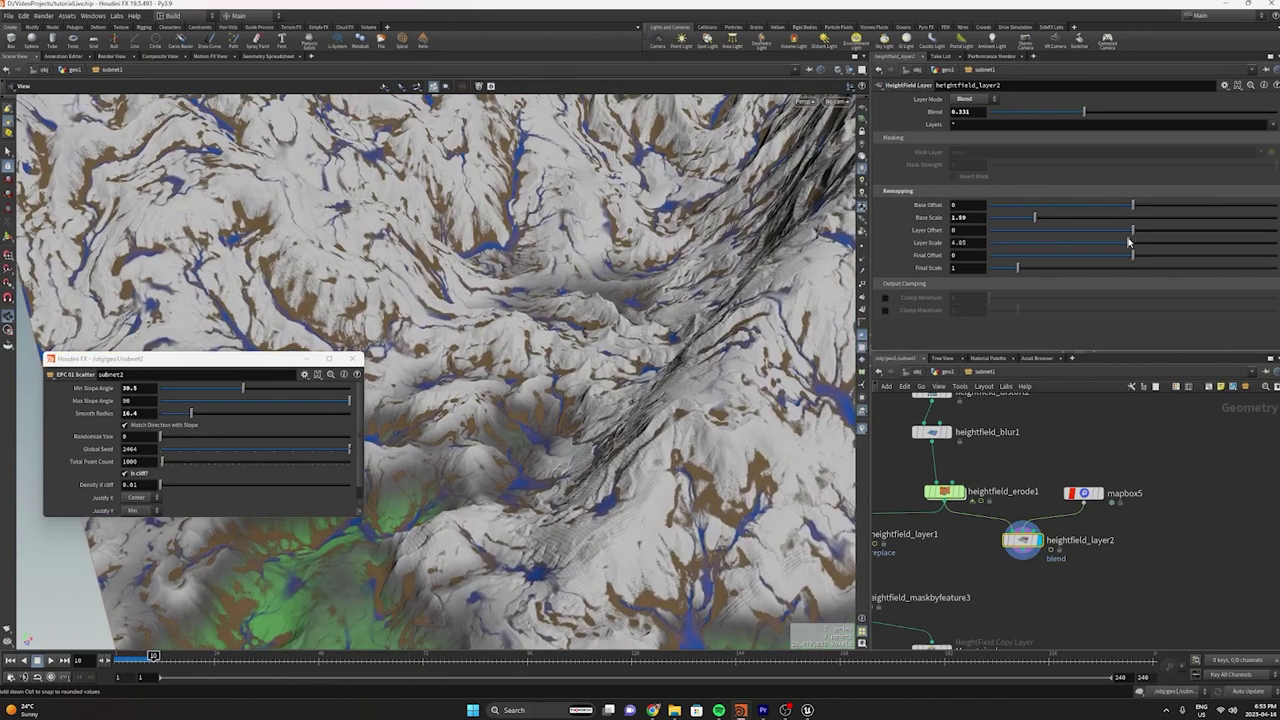
pyautogui.moveTo(578, 290); pyautogui.dragTo(660, 384)
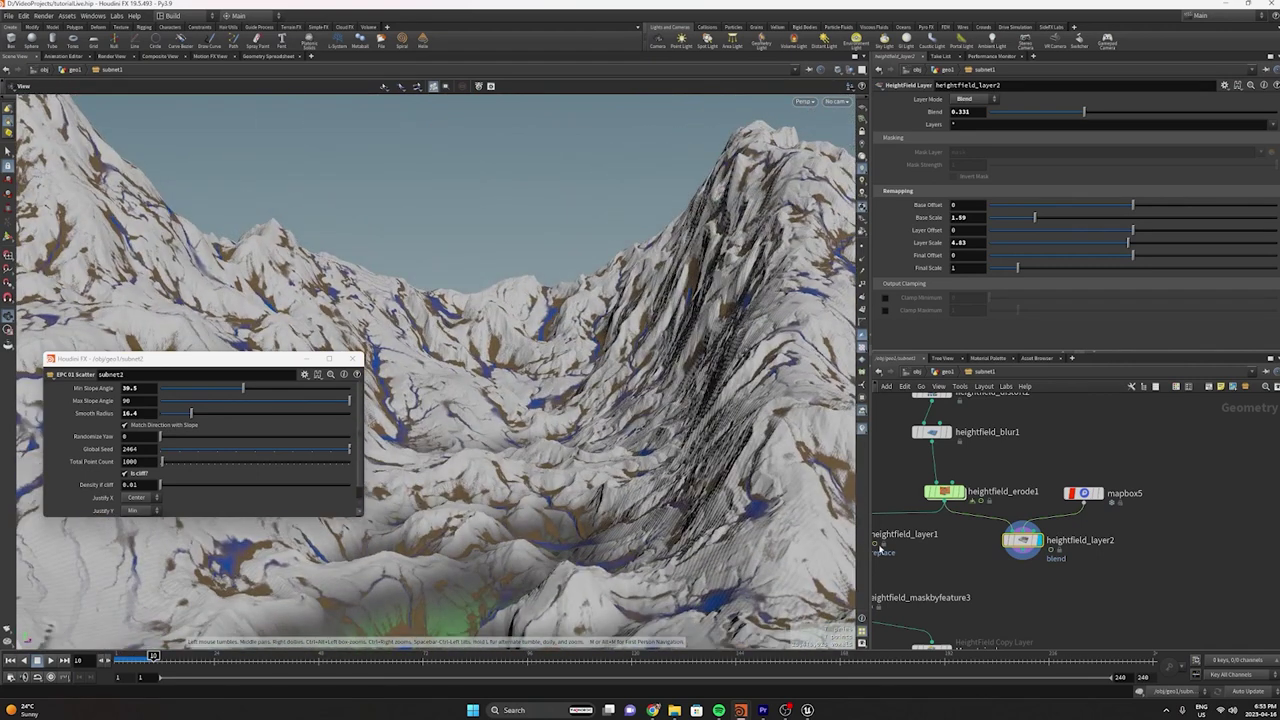
# Connect the output of heightfield_layer2 to the terrain-to-layer input of heightfield_layer1
pyautogui.scroll(-1, 881, 548)
pyautogui.moveTo(929, 563); pyautogui.dragTo(1013, 521, button='middle')
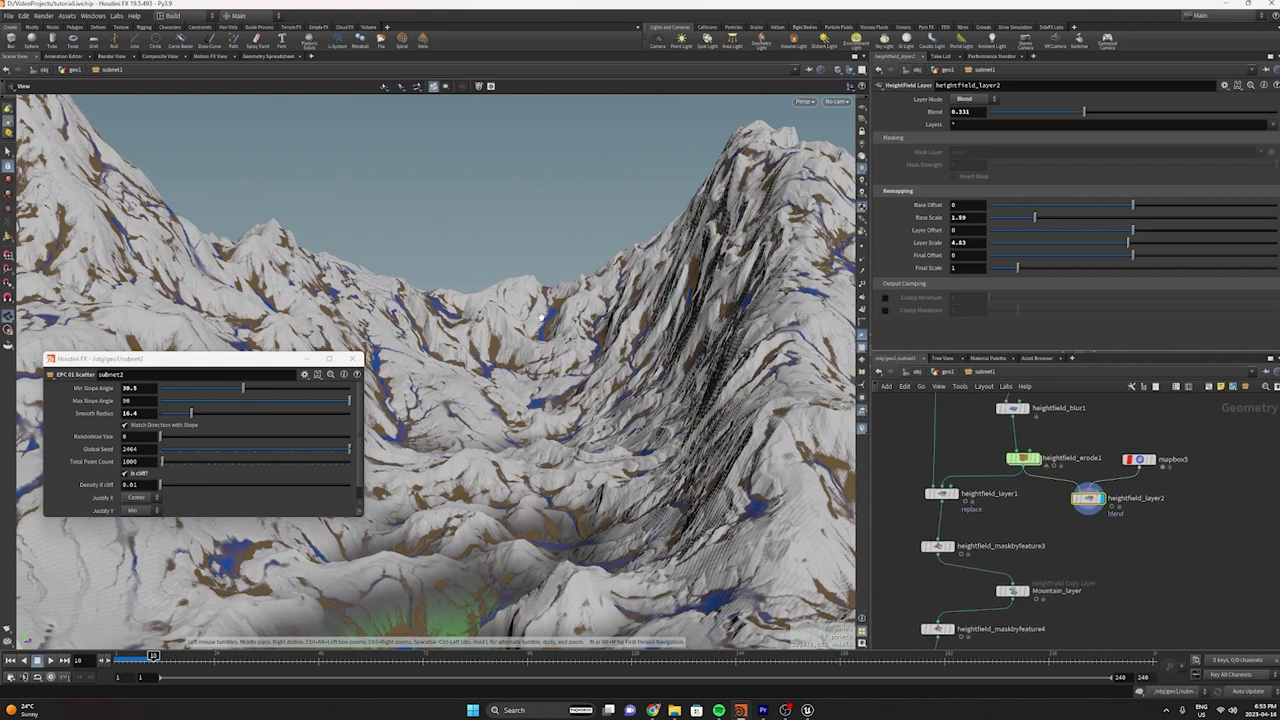
pyautogui.click(1090, 508)
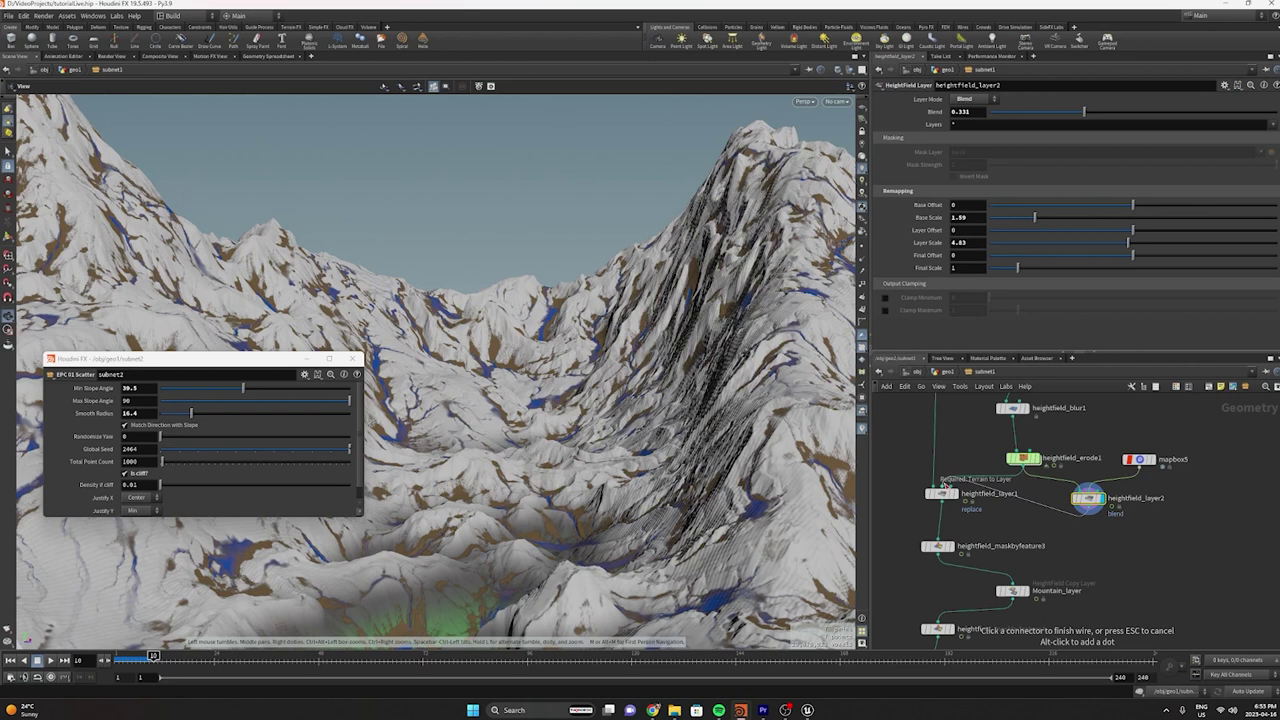
pyautogui.click(944, 484)
pyautogui.moveTo(1038, 484); pyautogui.dragTo(1008, 451, button='middle')
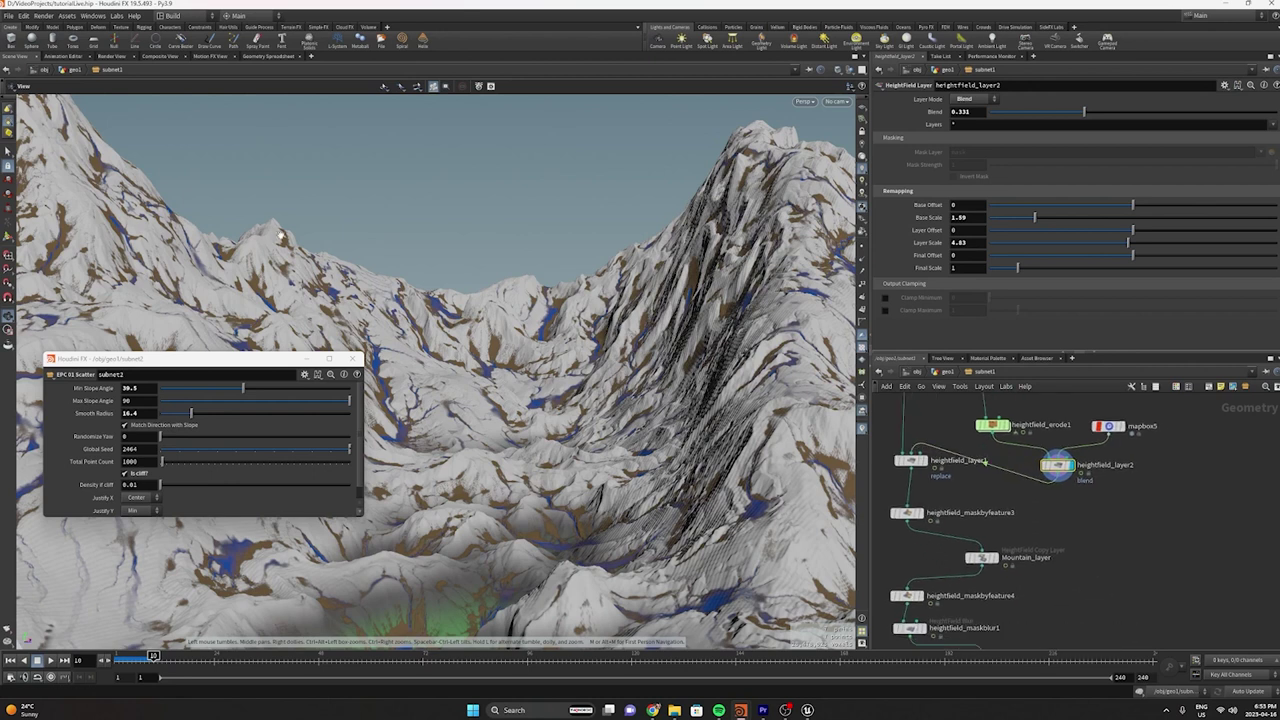
# Save the EPC_01_HF digital asset, switch to Unreal Engine and reimport EPC_01_HF there
pyautogui.click(69, 17)
pyautogui.moveTo(86, 76)
pyautogui.click(231, 84)
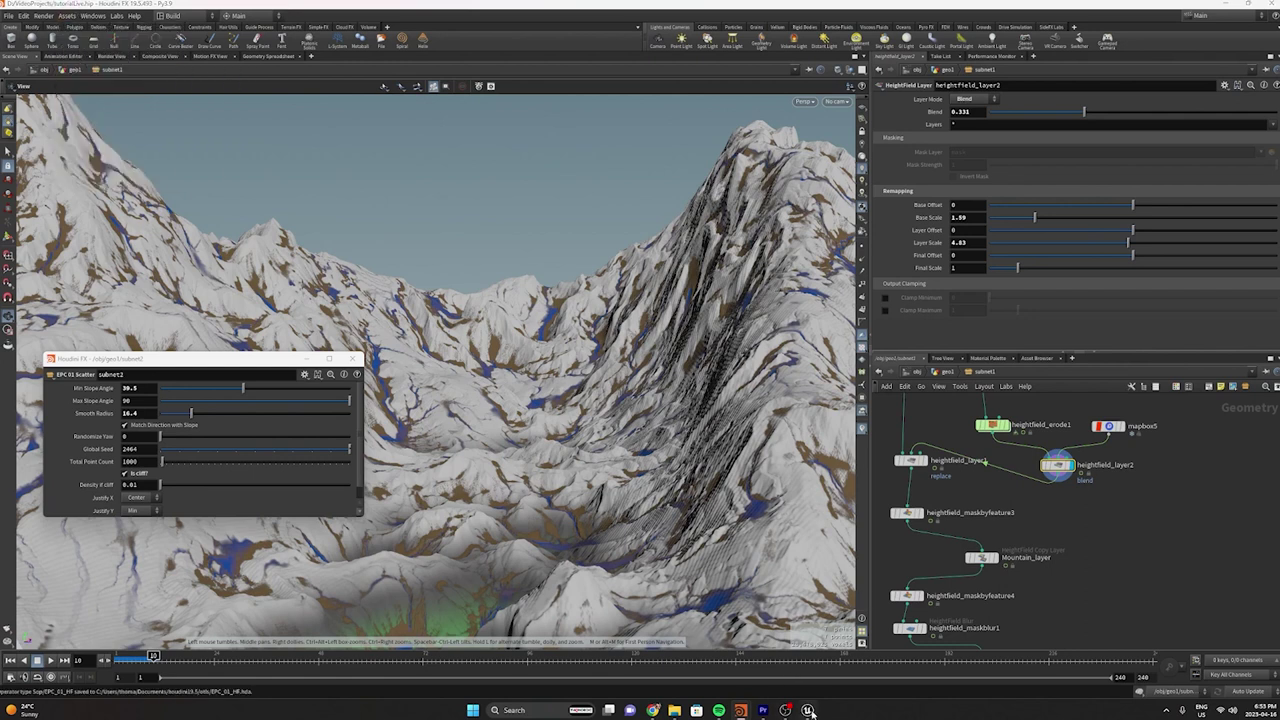
pyautogui.click(808, 710)
pyautogui.rightClick(183, 545)
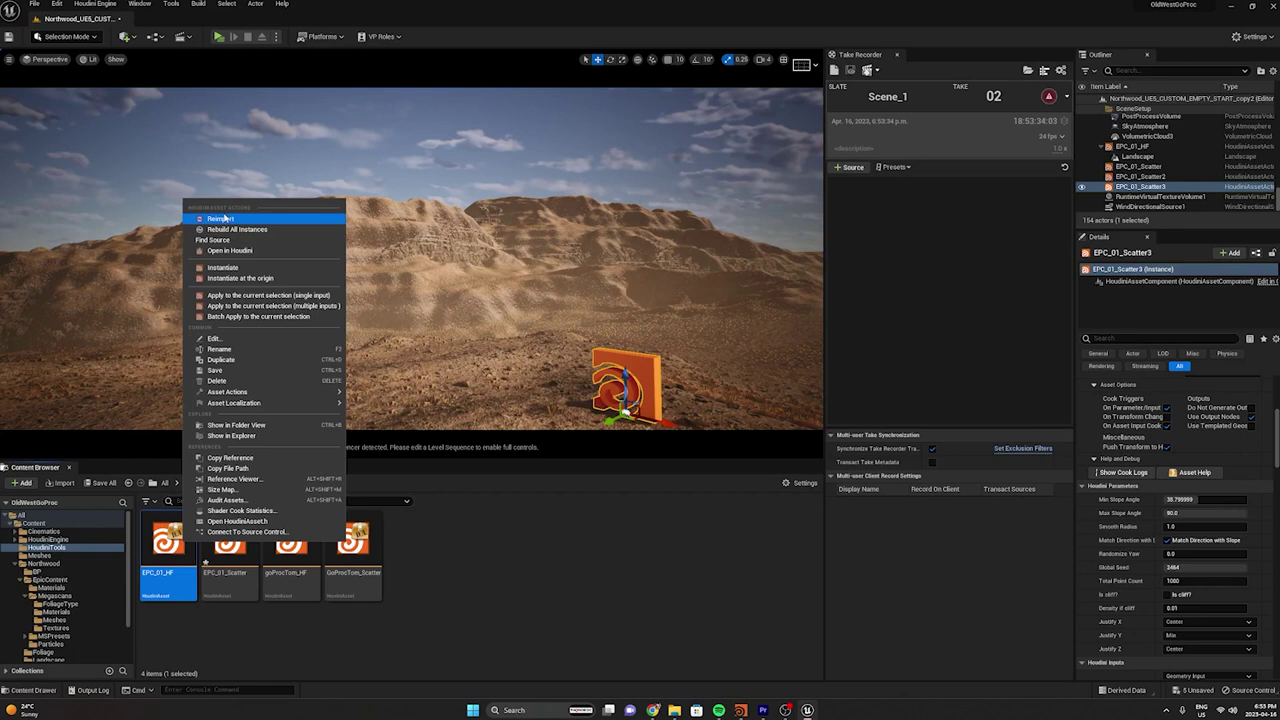
pyautogui.click(216, 219)
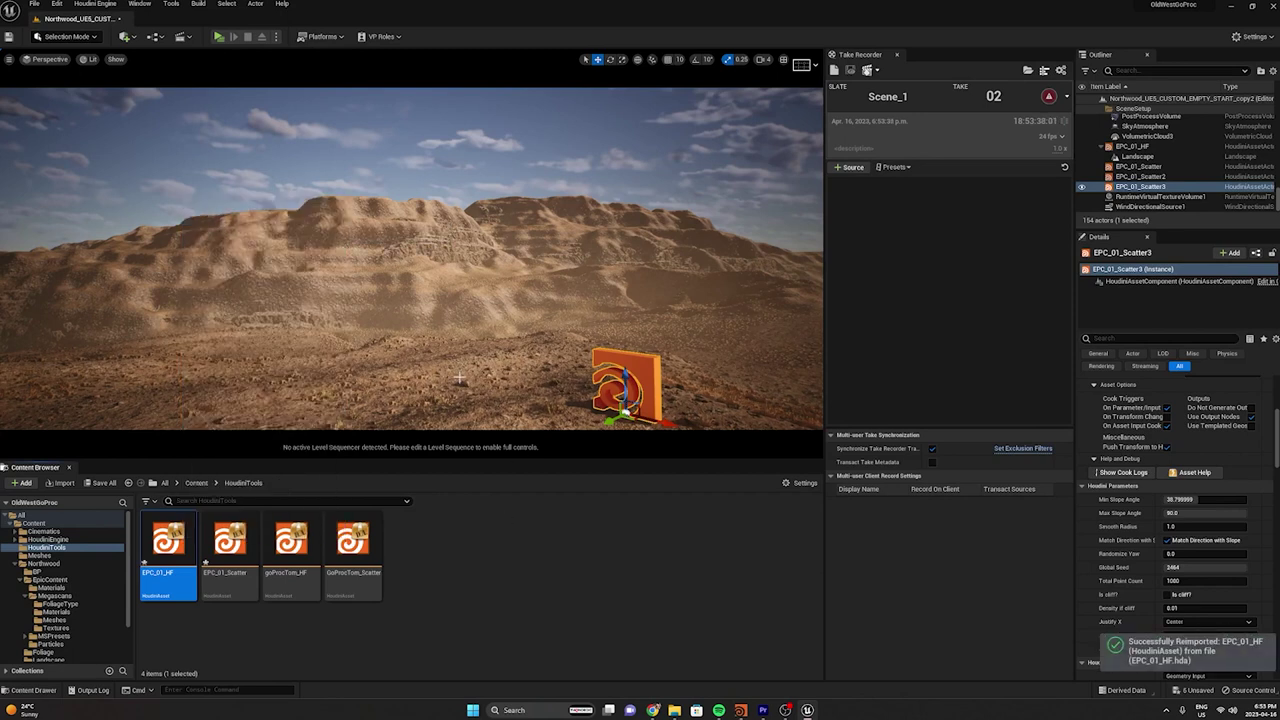
# Rebuild the EPC_01_HF actor in the level and inspect the regenerated landscape
pyautogui.click(1195, 157)
pyautogui.click(1135, 146)
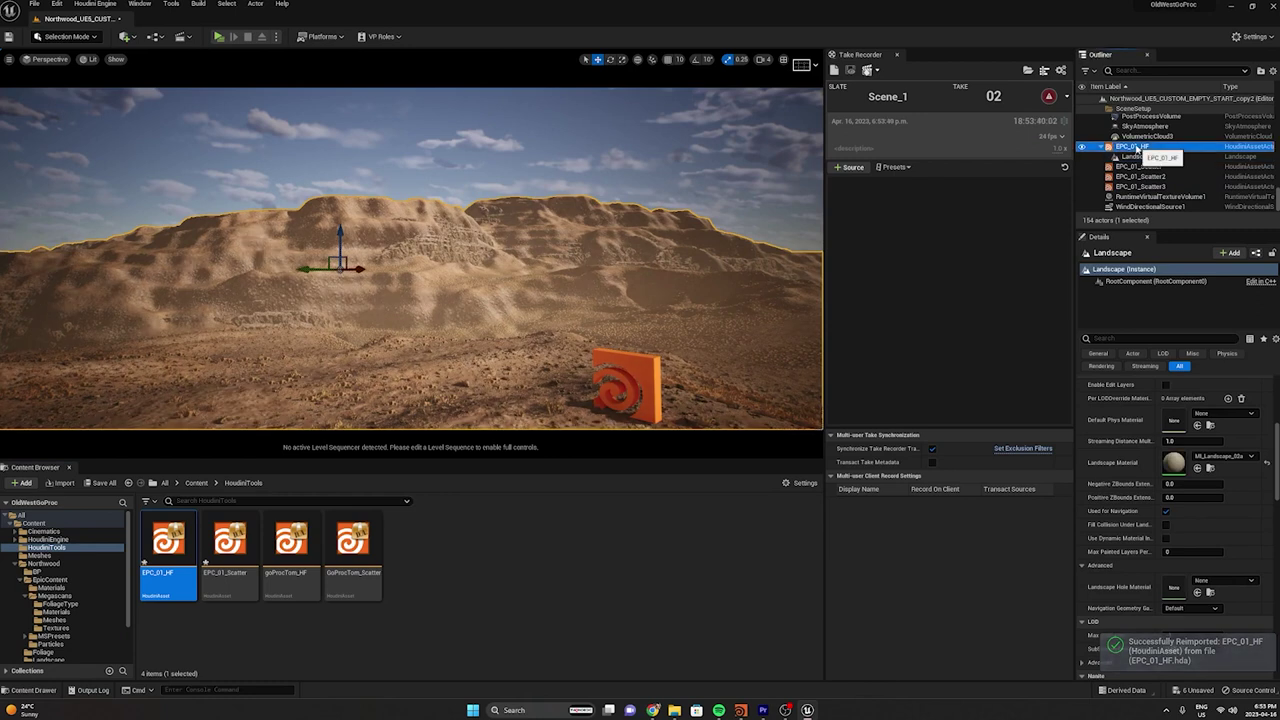
pyautogui.scroll(5, 1148, 492)
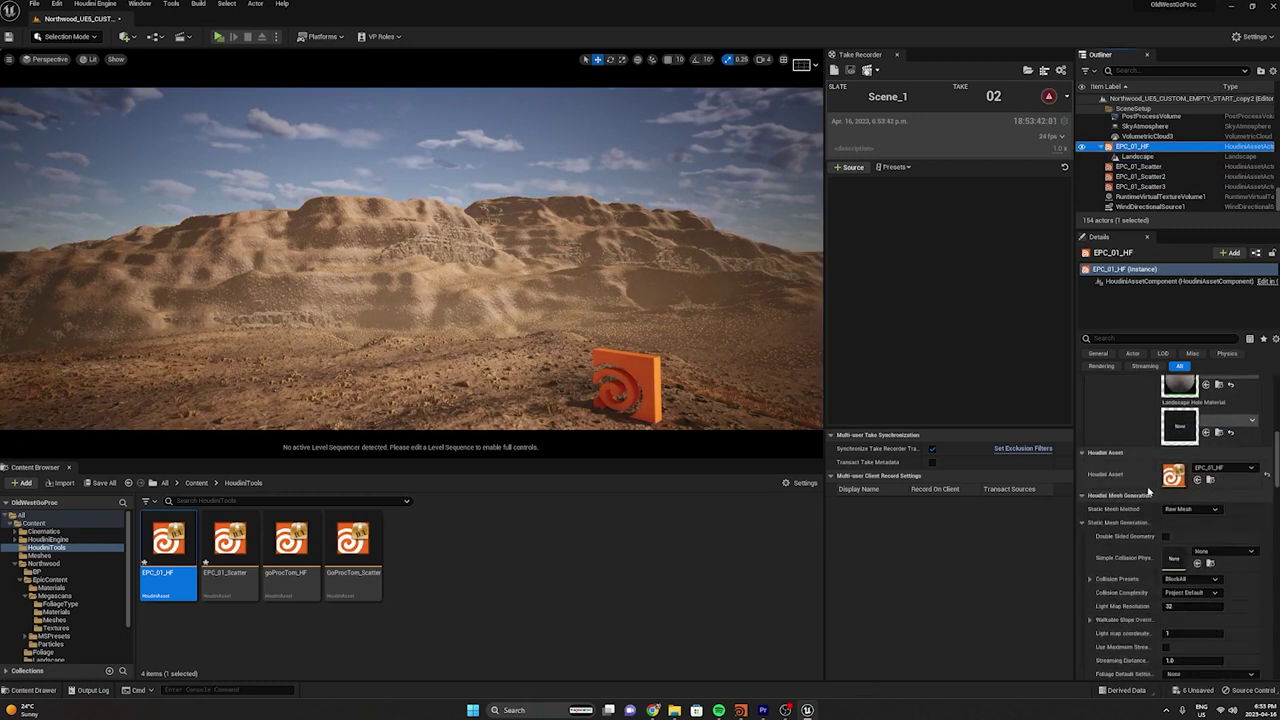
pyautogui.click(1183, 514)
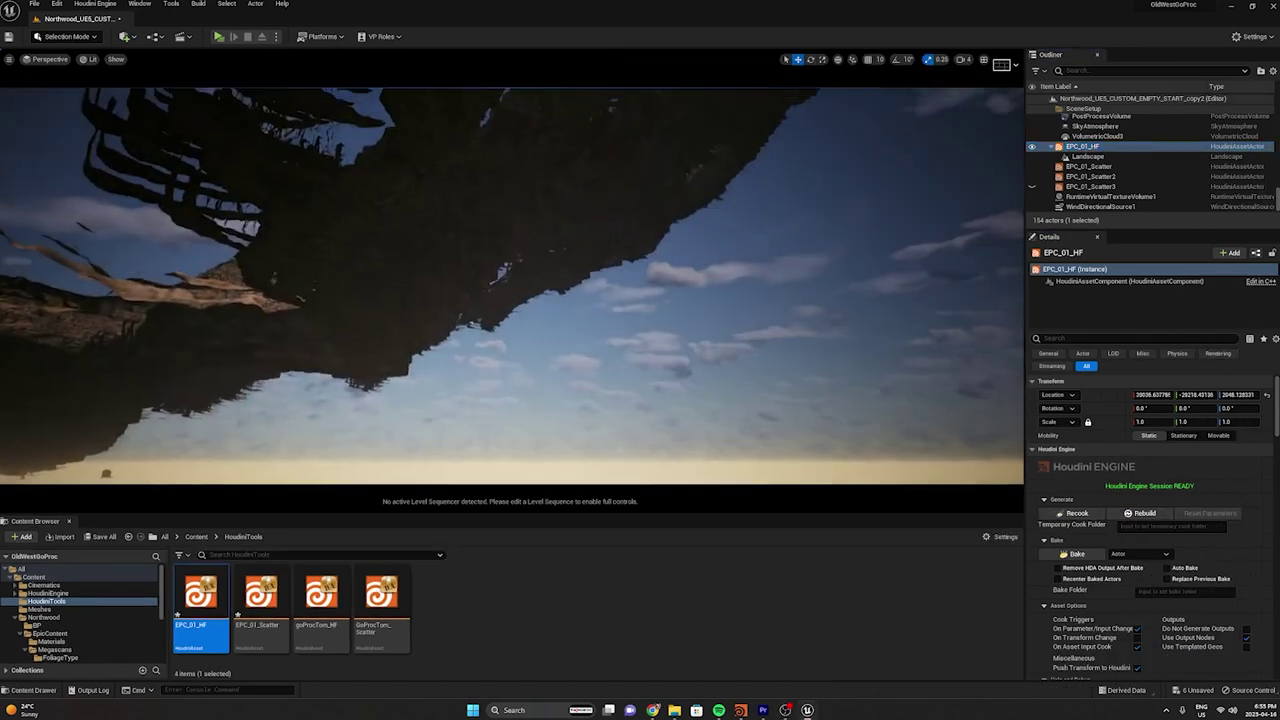
pyautogui.moveTo(512, 286); pyautogui.dragTo(306, 424, button='right')
pyautogui.press('w')
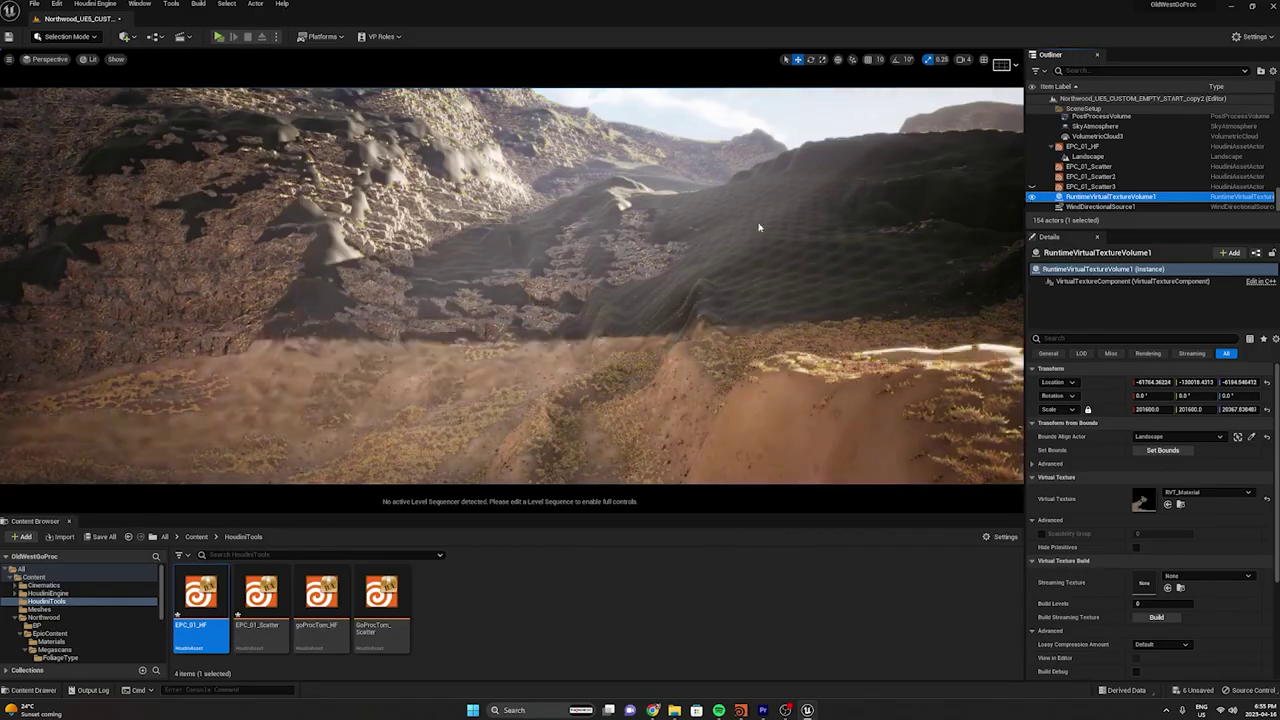
# Refit the bounds of RuntimeVirtualTextureVolume1 to the rebuilt Landscape
pyautogui.moveTo(759, 227); pyautogui.dragTo(660, 229, button='right')
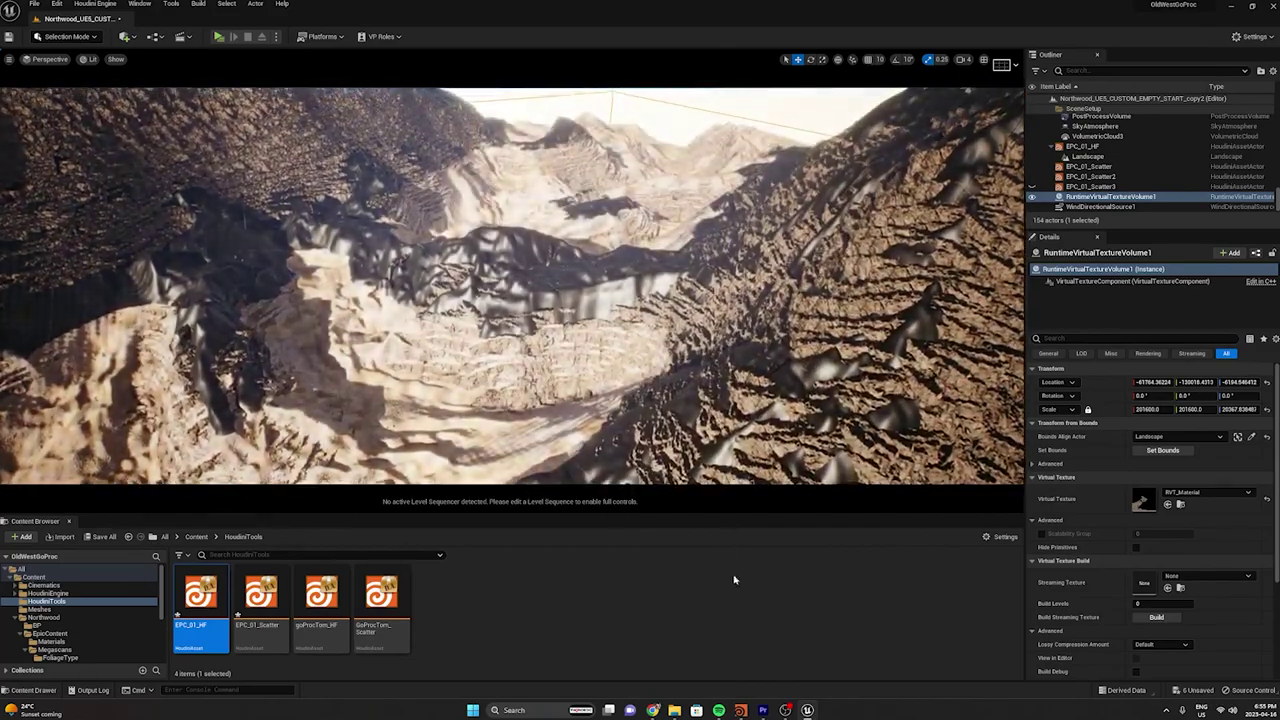
pyautogui.click(1163, 450)
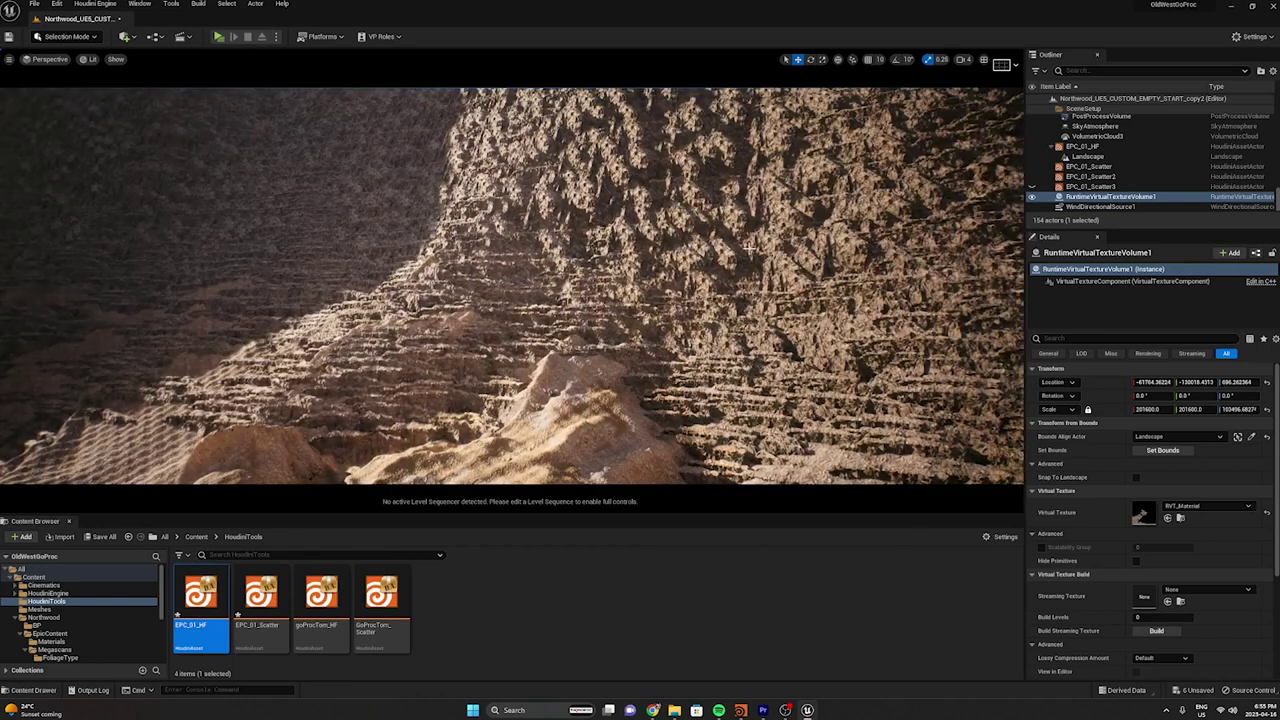
# Set the cliff density of EPC_01_Scatter2 to 0.01 and inspect the scattered cliff meshes across the canyon
pyautogui.click(1090, 186)
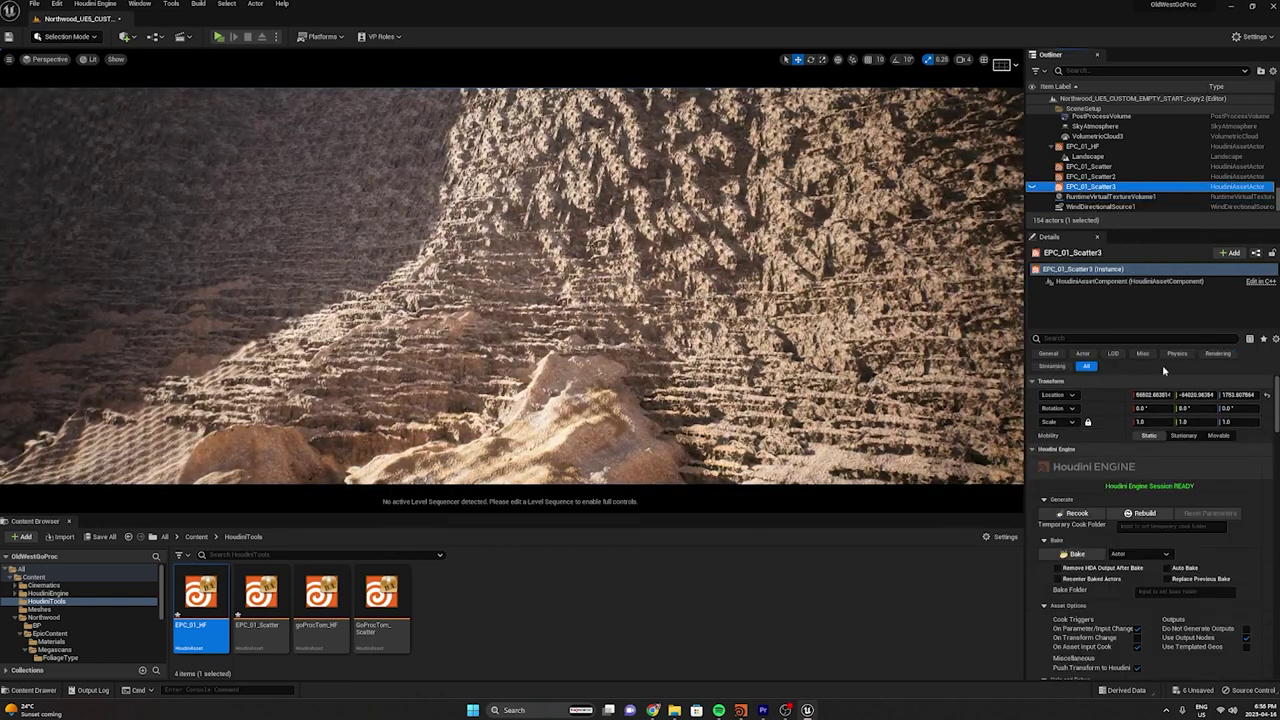
pyautogui.click(1088, 176)
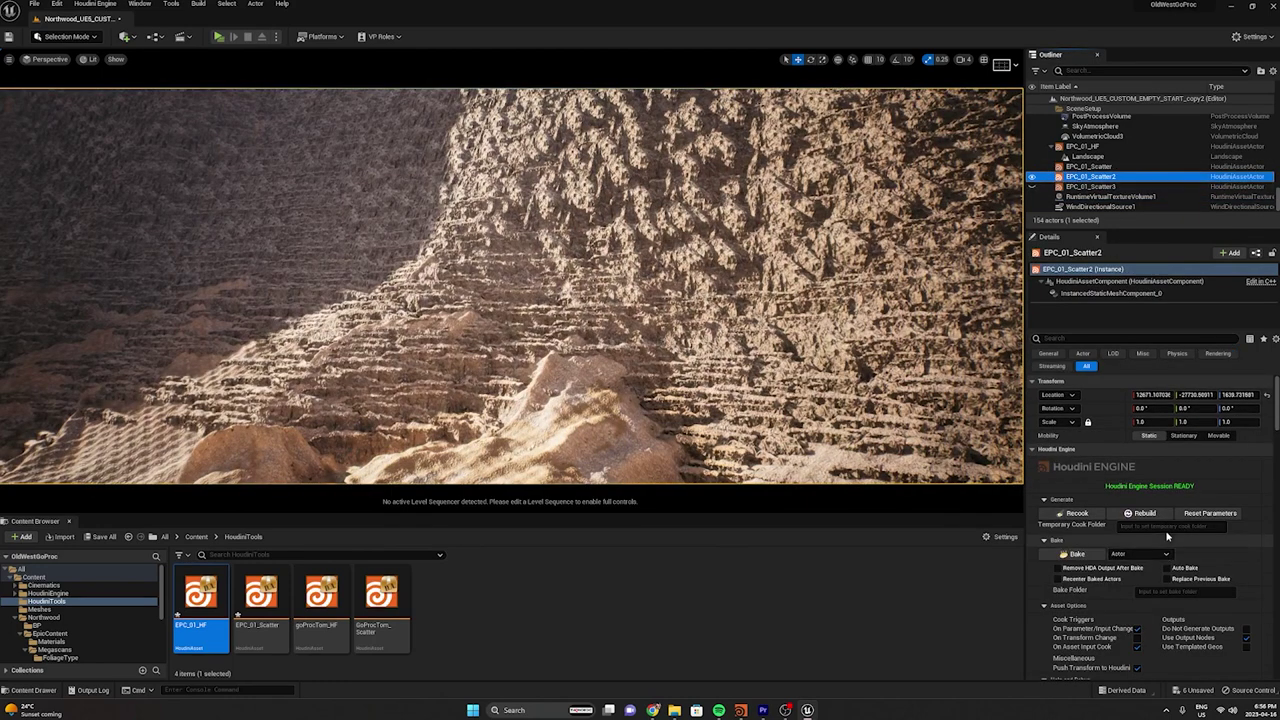
pyautogui.scroll(-3, 1168, 534)
pyautogui.scroll(-2, 1168, 534)
pyautogui.scroll(-2, 1155, 550)
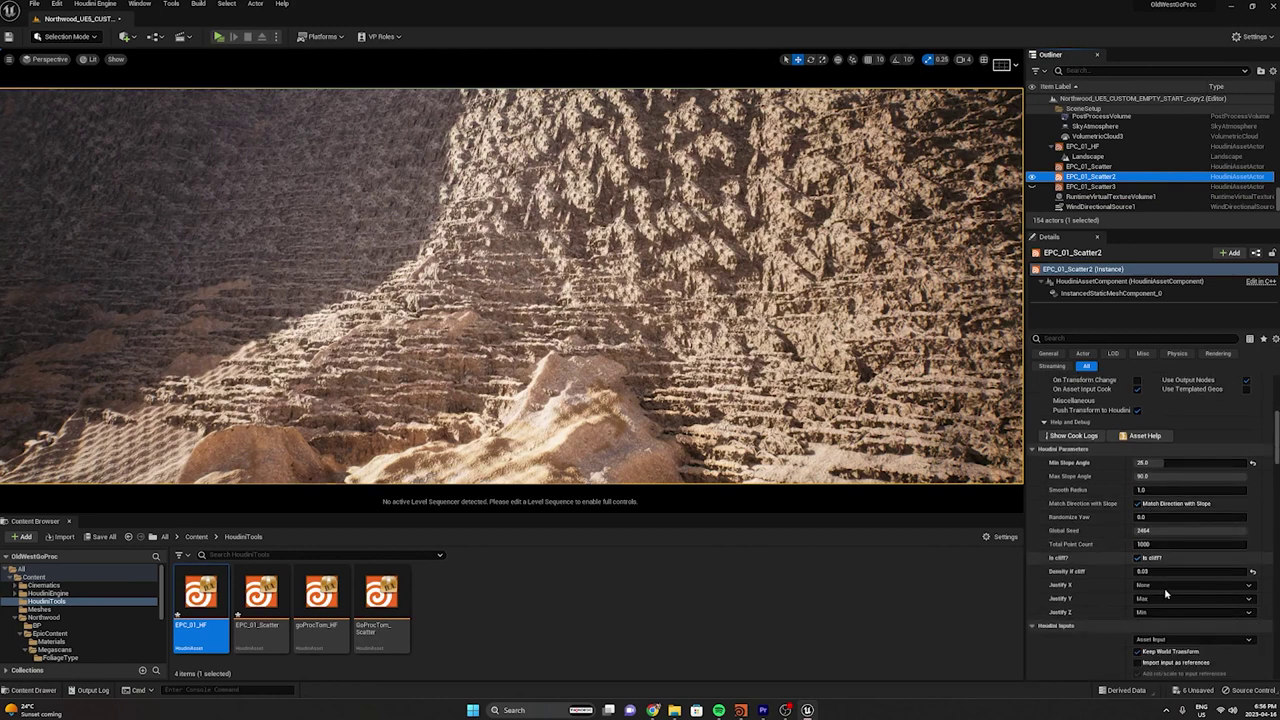
pyautogui.click(1150, 555)
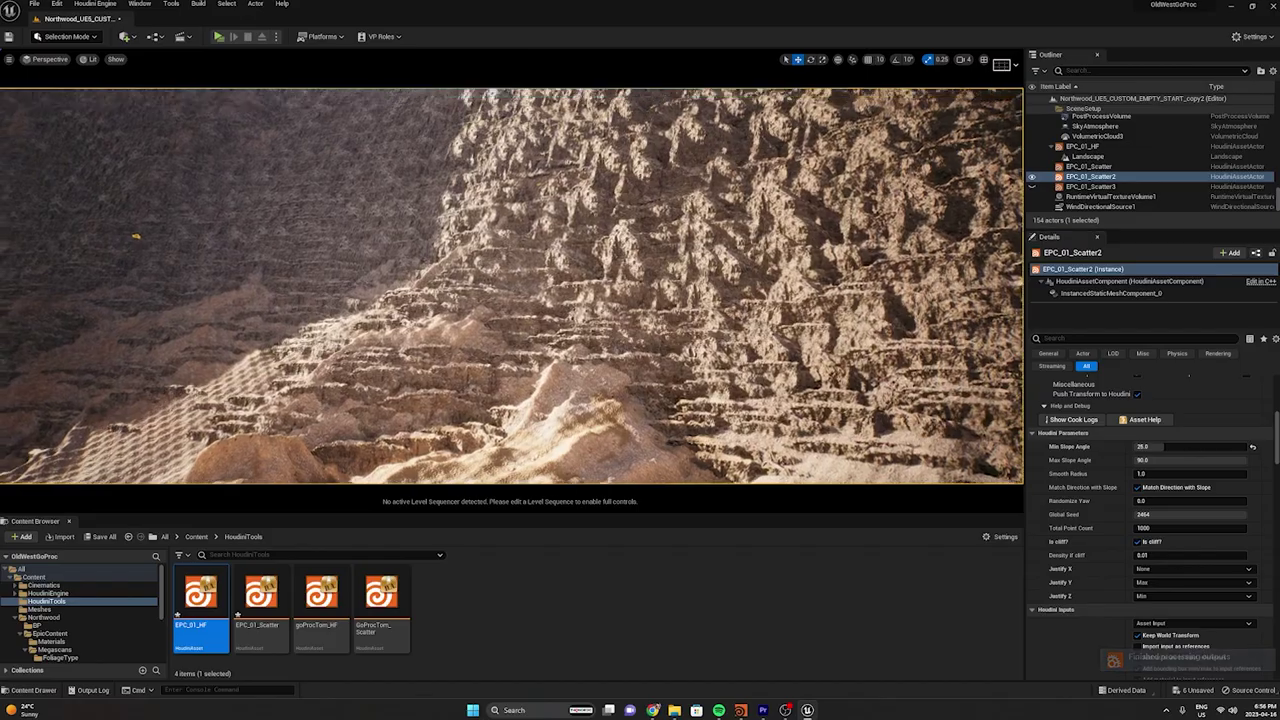
pyautogui.moveTo(512, 288); pyautogui.dragTo(480, 260, button='right')
pyautogui.moveTo(152, 252); pyautogui.dragTo(150, 244, button='right')
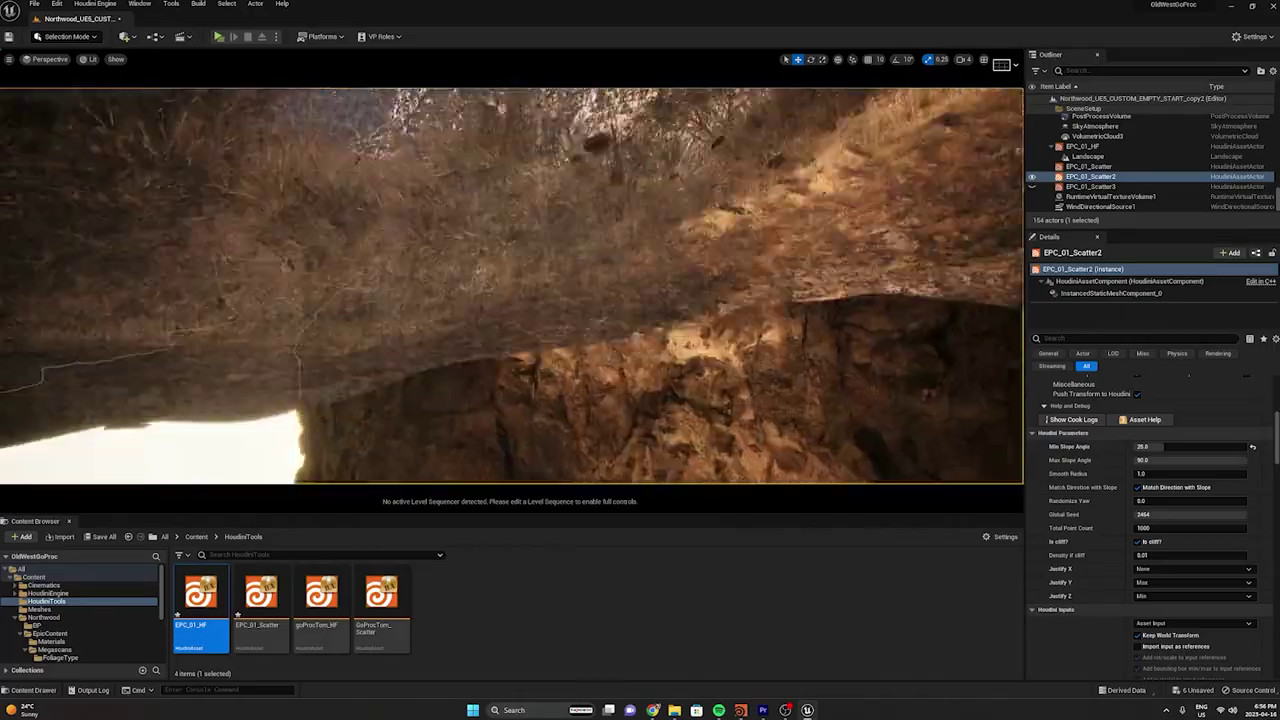
pyautogui.moveTo(512, 286); pyautogui.dragTo(770, 260, button='right')
pyautogui.moveTo(581, 356); pyautogui.dragTo(568, 311, button='right')
pyautogui.press('w')
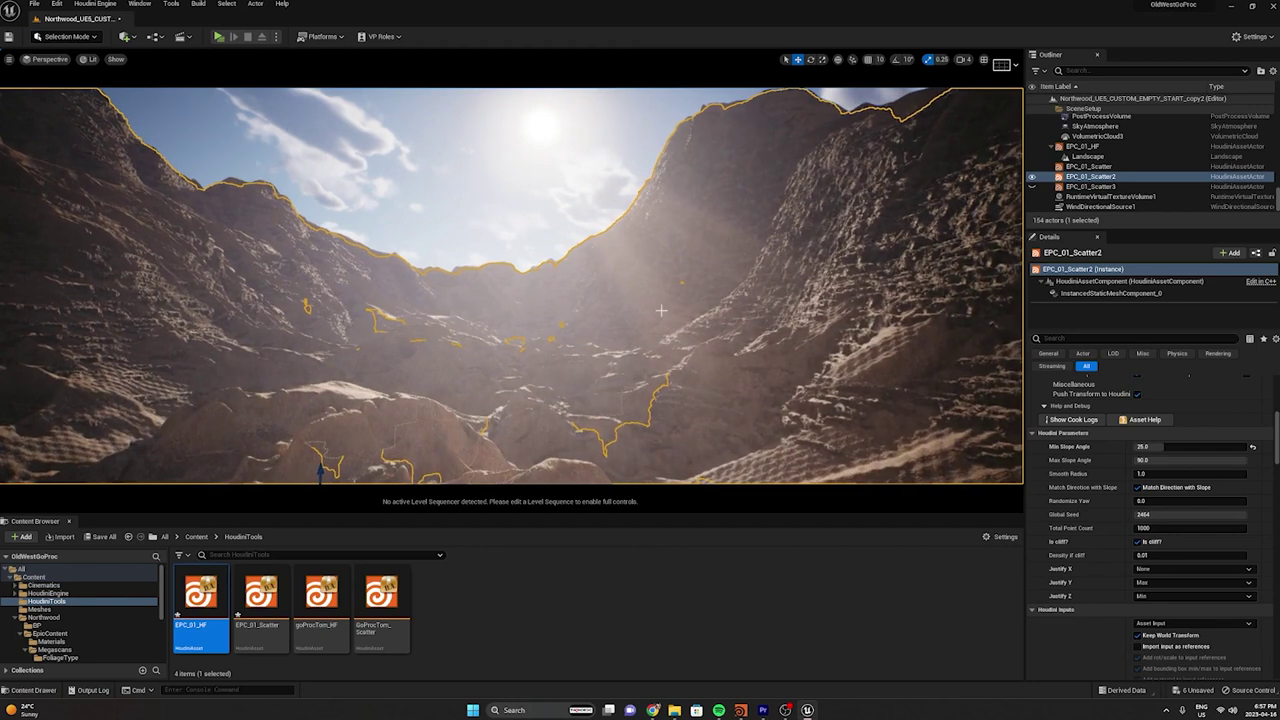